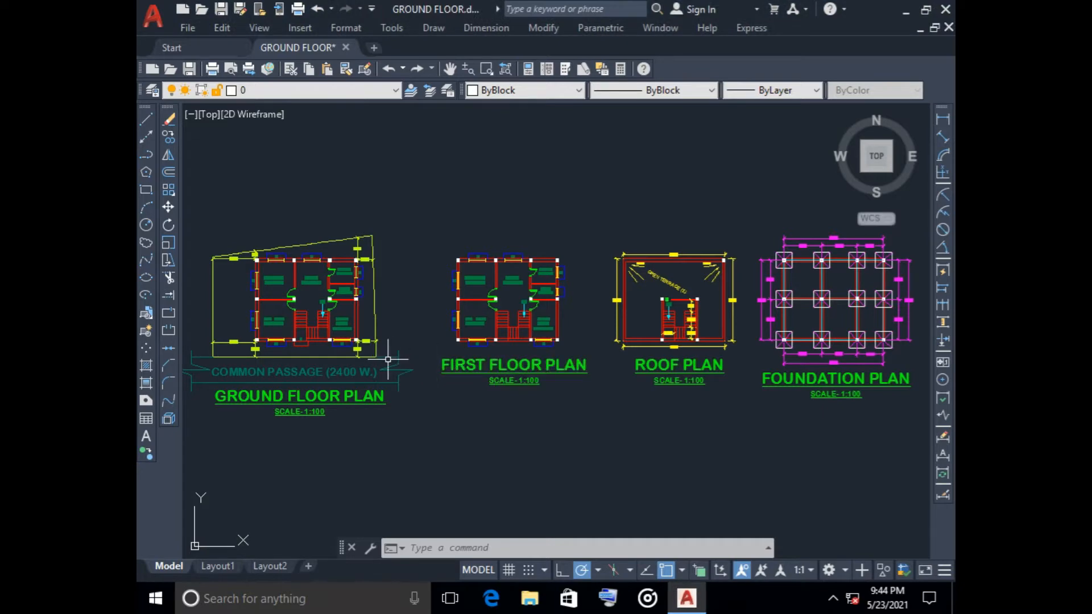
- Change the colour of the dashed outline in front of entrance G on the ground floor plan to Blue
{"action": "key", "text": "Escape"}
{"action": "middle_click_drag", "start_coordinate": [393, 359], "coordinate": [504, 340]}
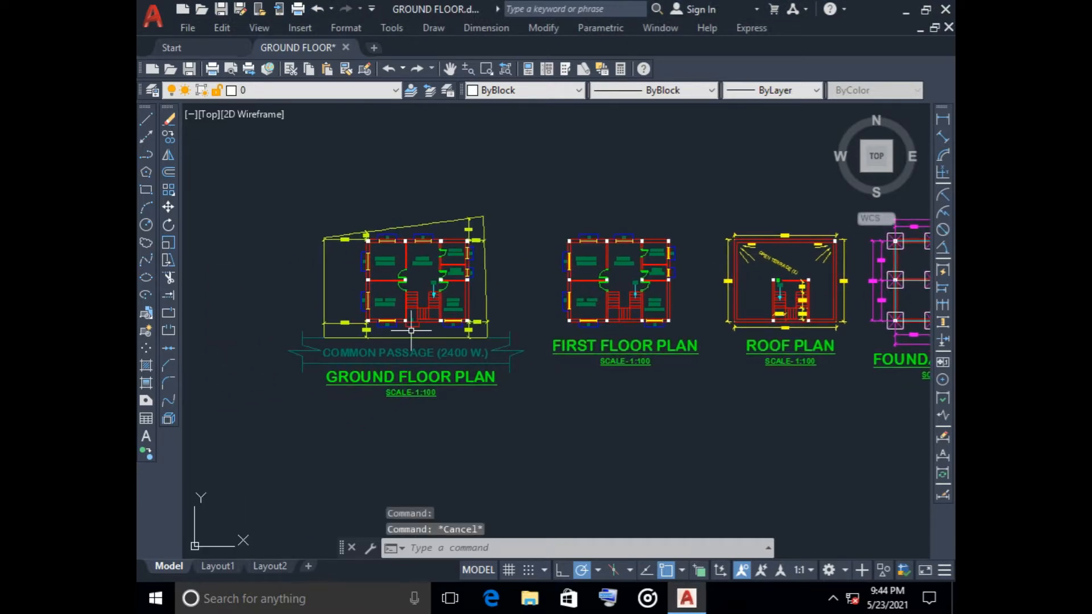
{"action": "scroll", "coordinate": [411, 330], "scroll_direction": "up", "scroll_amount": 7}
{"action": "middle_click_drag", "start_coordinate": [410, 330], "coordinate": [516, 332]}
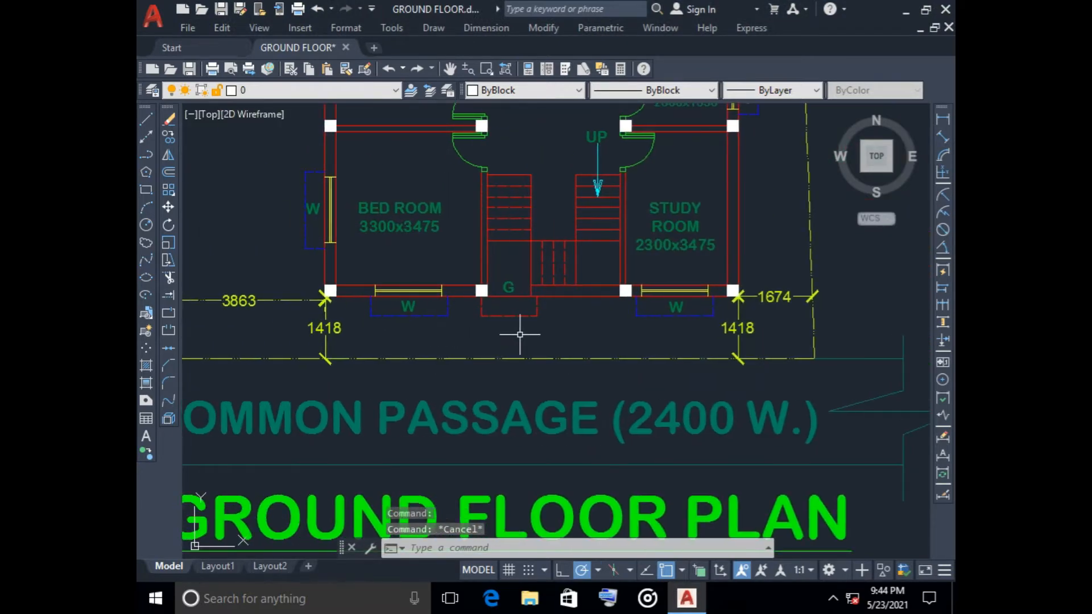
{"action": "scroll", "coordinate": [586, 335], "scroll_direction": "down", "scroll_amount": 4}
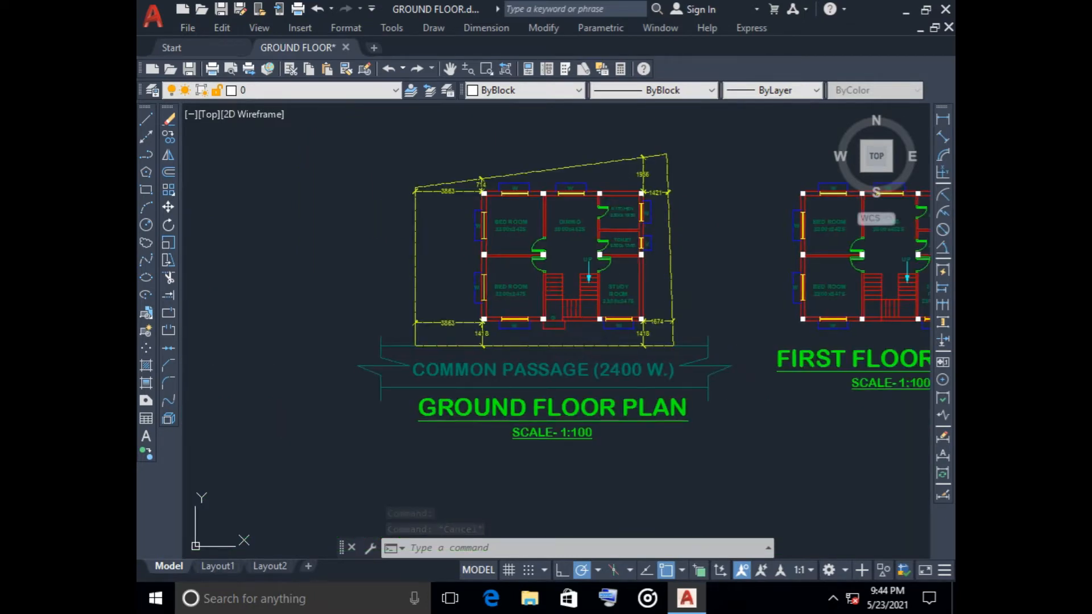
{"action": "scroll", "coordinate": [554, 364], "scroll_direction": "down", "scroll_amount": 1}
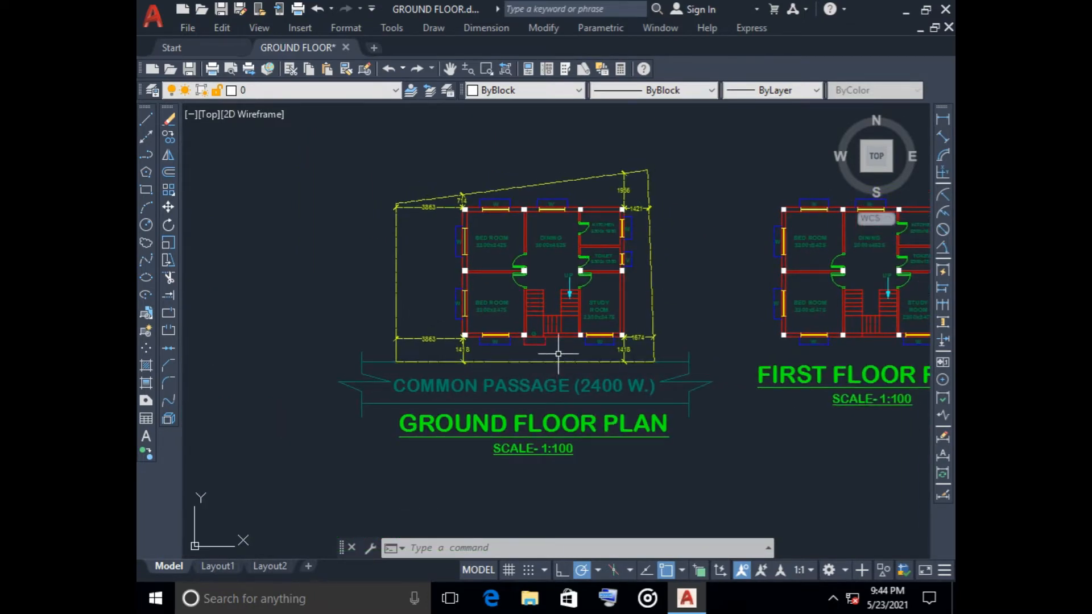
{"action": "scroll", "coordinate": [538, 345], "scroll_direction": "up", "scroll_amount": 5}
{"action": "left_click", "coordinate": [572, 335]}
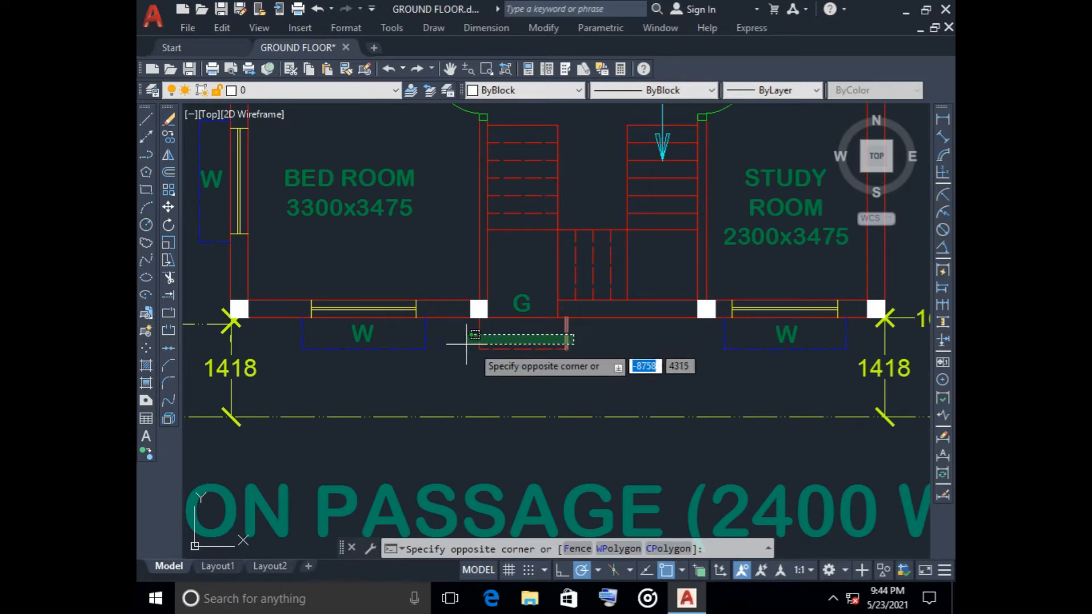
{"action": "left_click", "coordinate": [453, 343]}
{"action": "left_click", "coordinate": [510, 340]}
{"action": "left_click", "coordinate": [502, 357]}
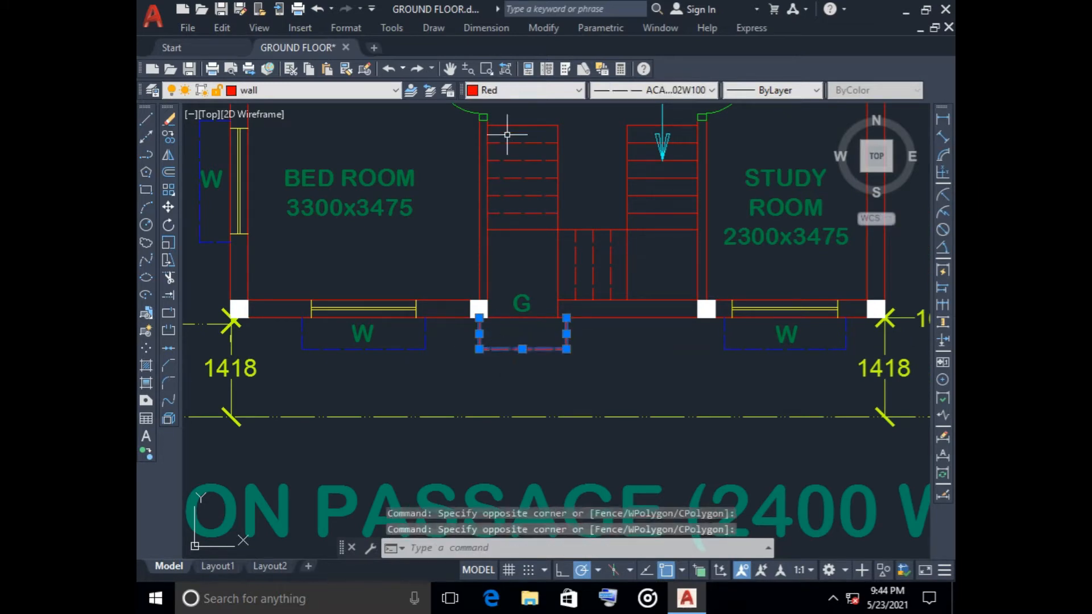
{"action": "left_click", "coordinate": [523, 89]}
{"action": "left_click", "coordinate": [511, 168]}
{"action": "key", "text": "Escape"}
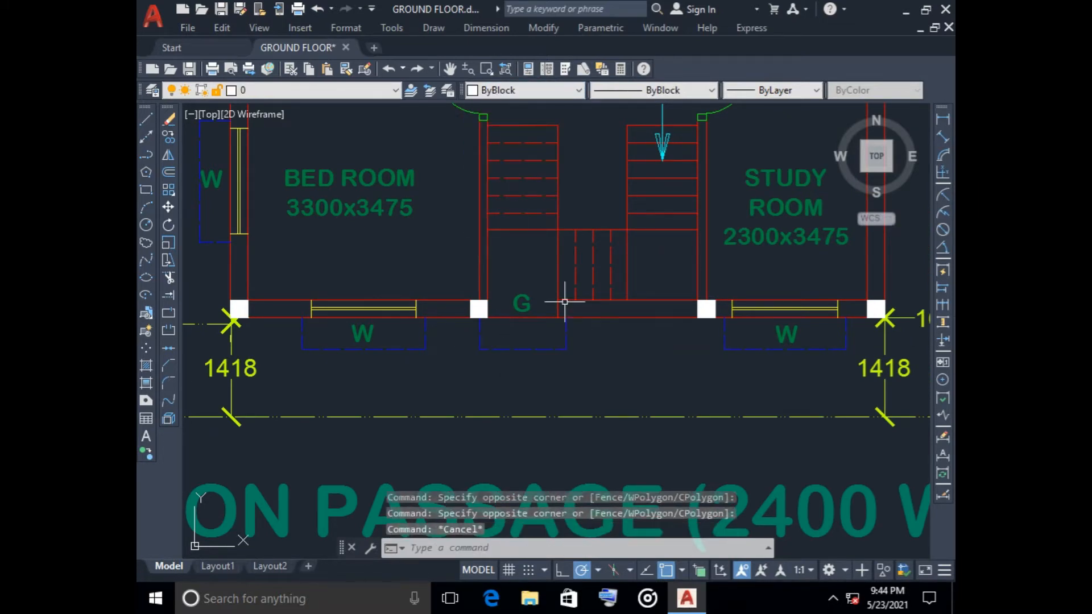
{"action": "left_click", "coordinate": [487, 281]}
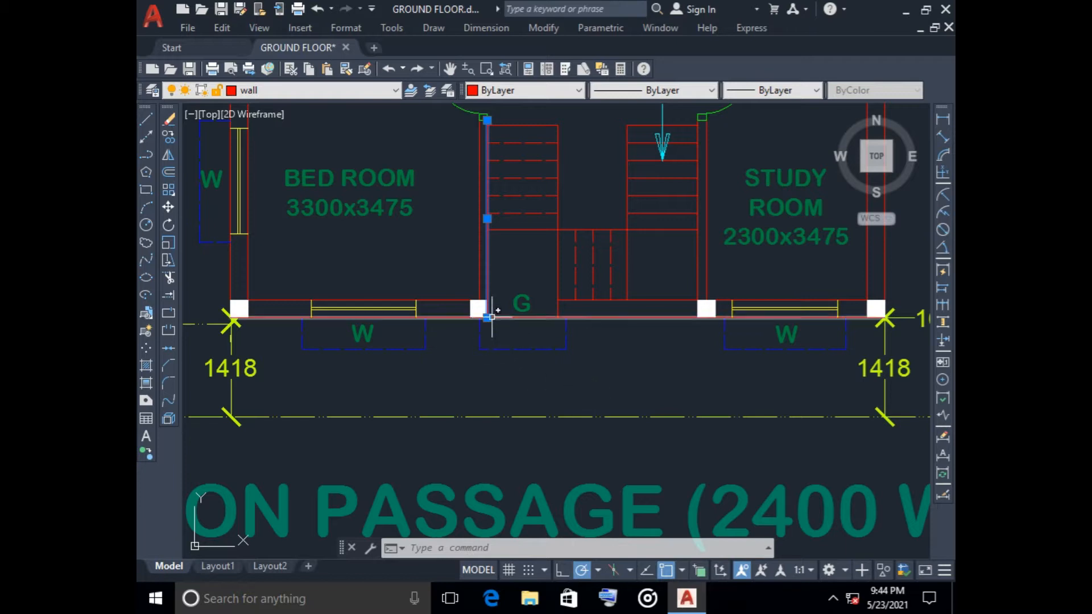
{"action": "mouse_move", "coordinate": [487, 318]}
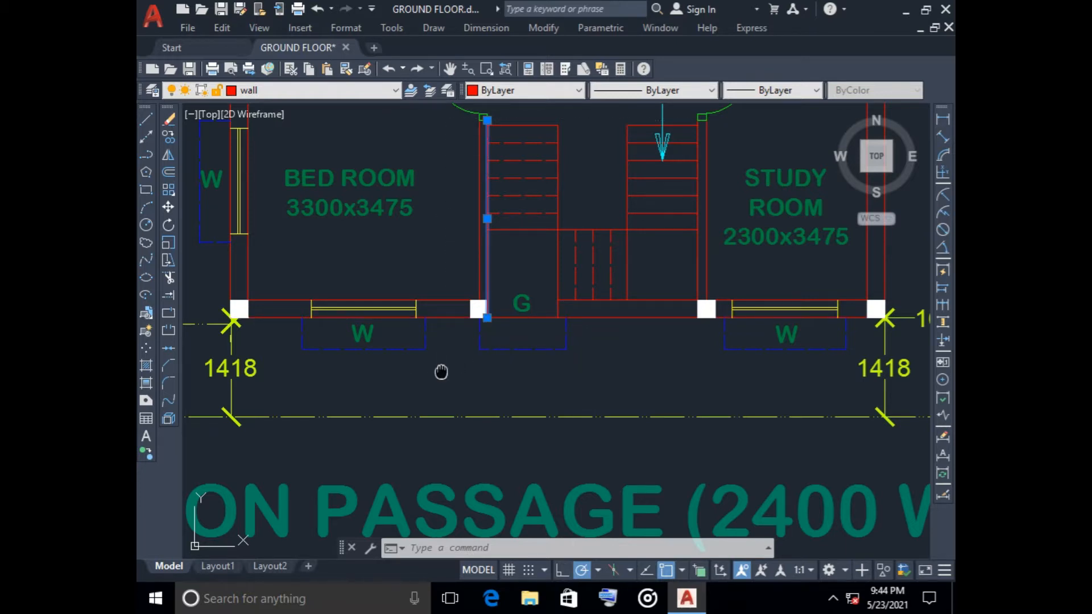
{"action": "middle_click_drag", "start_coordinate": [442, 373], "coordinate": [434, 382]}
{"action": "key", "text": "Escape"}
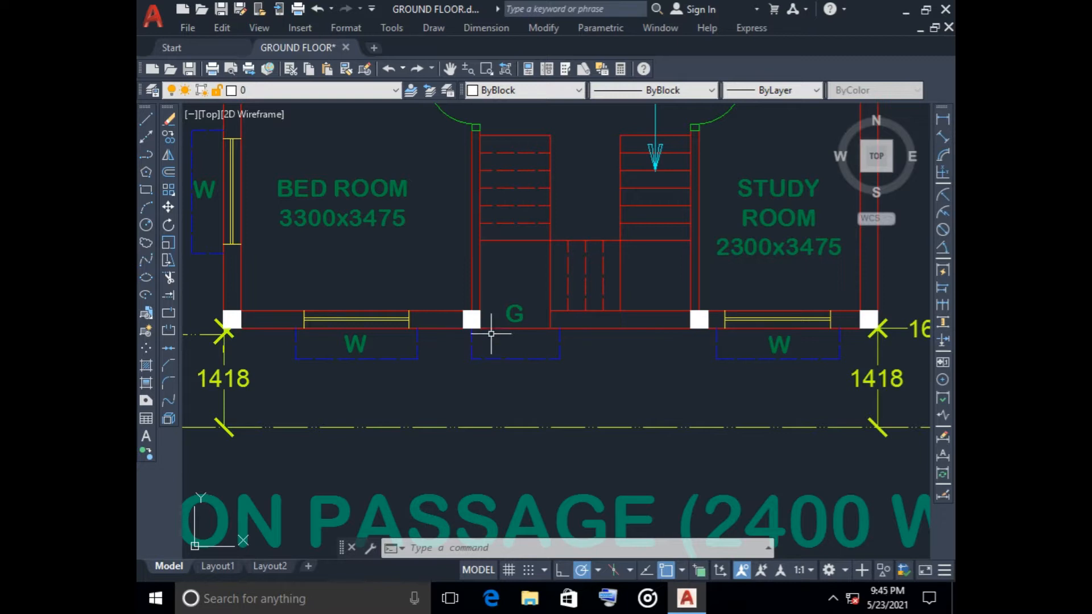
- Stretch the lower end of the wall line on the right side of entrance G downward by 300
{"action": "scroll", "coordinate": [477, 307], "scroll_direction": "up", "scroll_amount": 1}
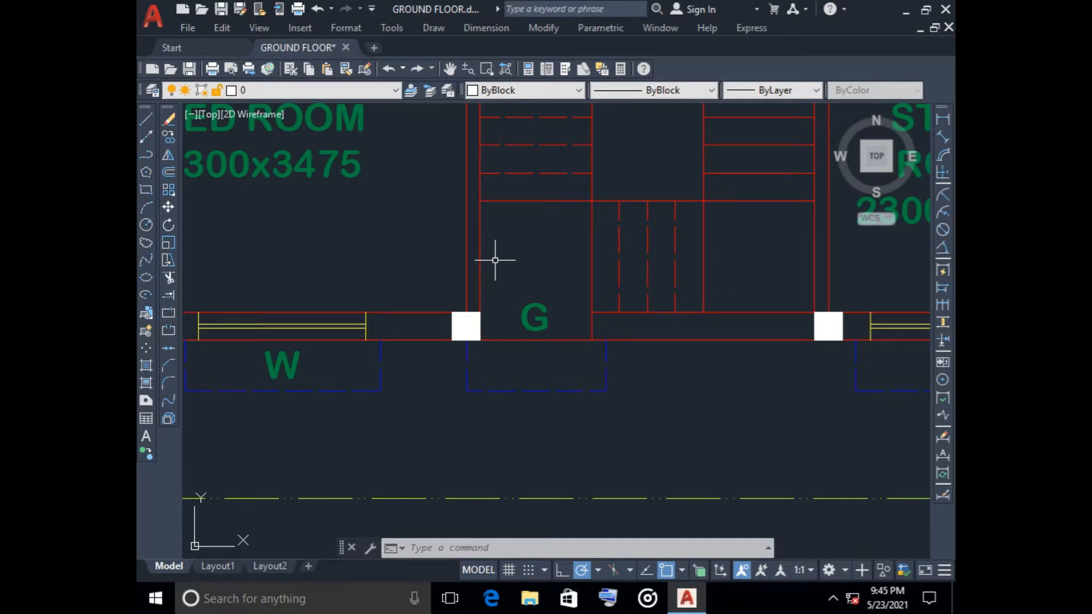
{"action": "left_click", "coordinate": [592, 298]}
{"action": "left_click", "coordinate": [592, 340]}
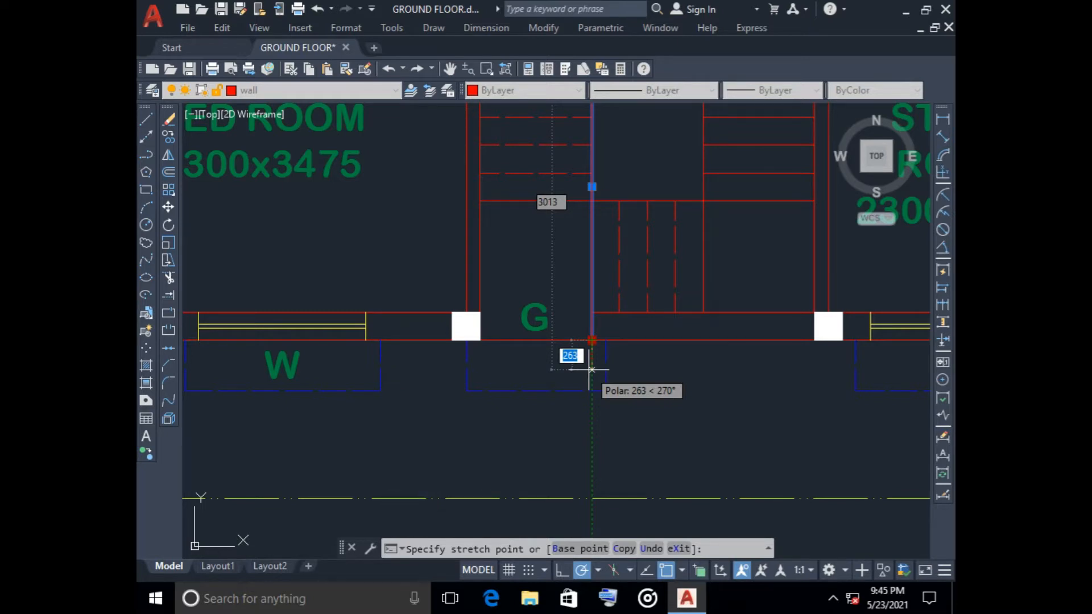
{"action": "type", "text": "300"}
{"action": "key", "text": "Return"}
{"action": "key", "text": "Escape"}
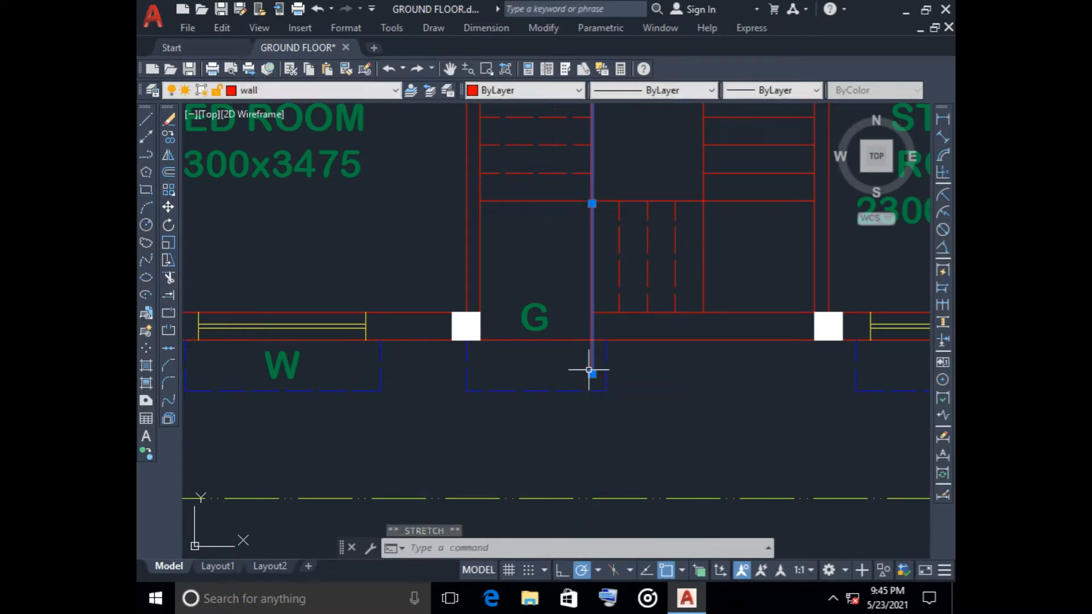
- Stretch the lower end of the wall line on the left side of entrance G downward by 300
{"action": "left_click", "coordinate": [479, 300]}
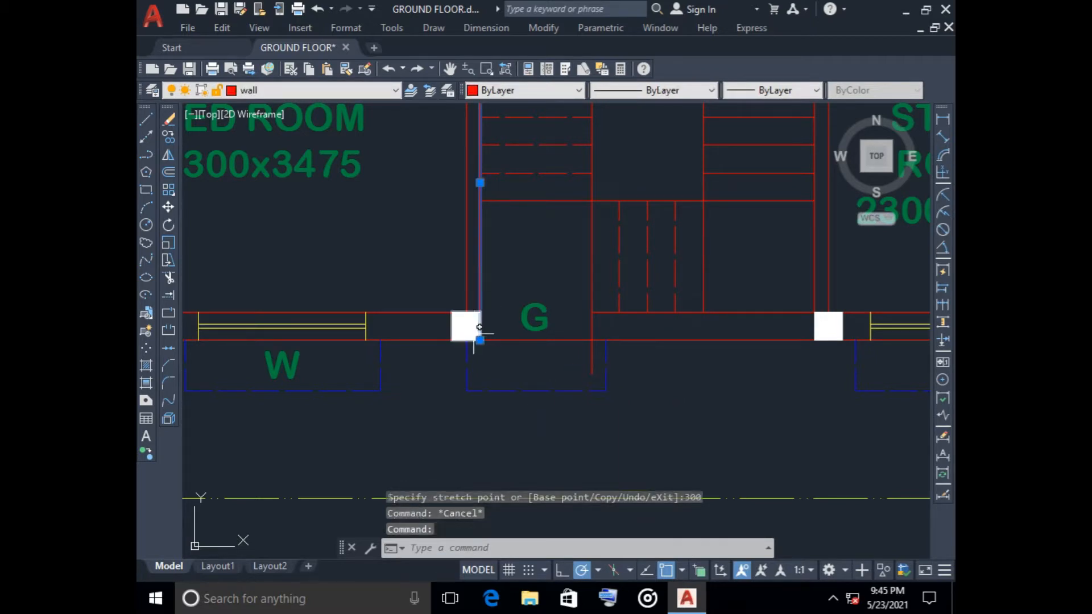
{"action": "left_click", "coordinate": [479, 340]}
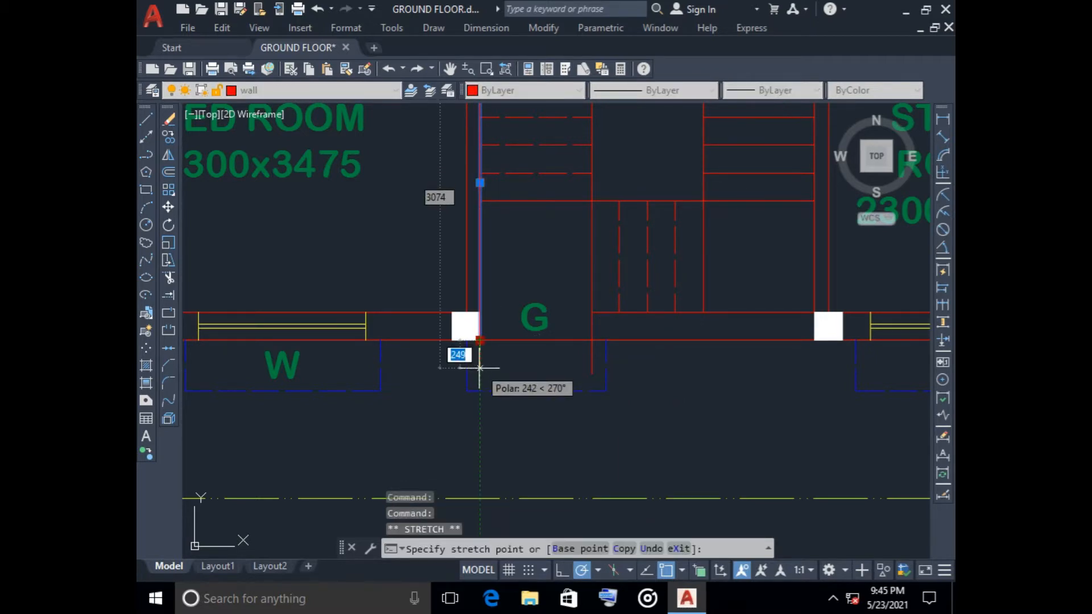
{"action": "type", "text": "300"}
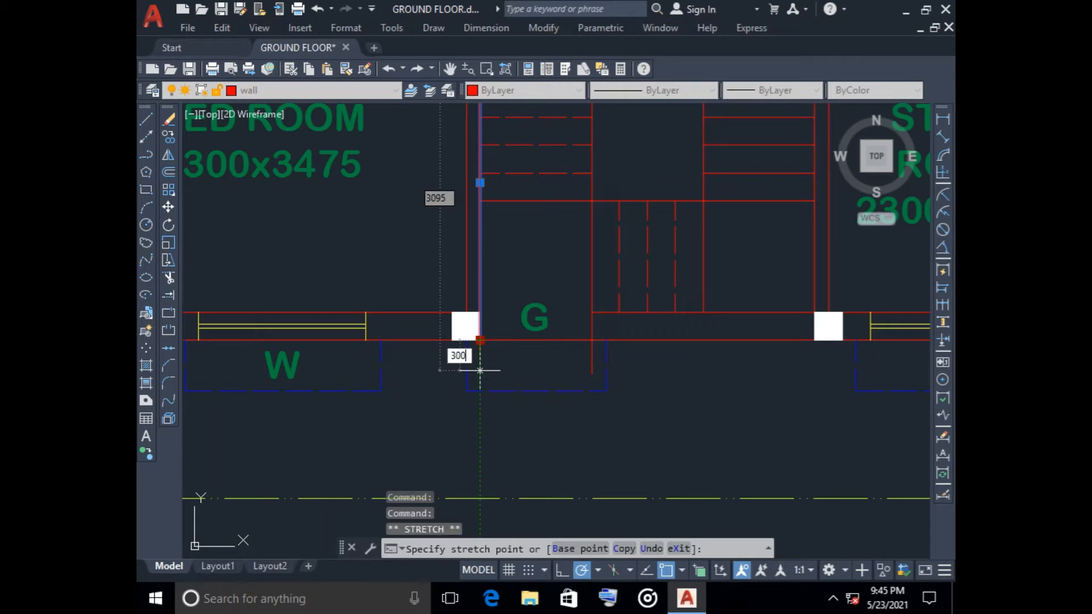
{"action": "key", "text": "Return"}
{"action": "key", "text": "Escape"}
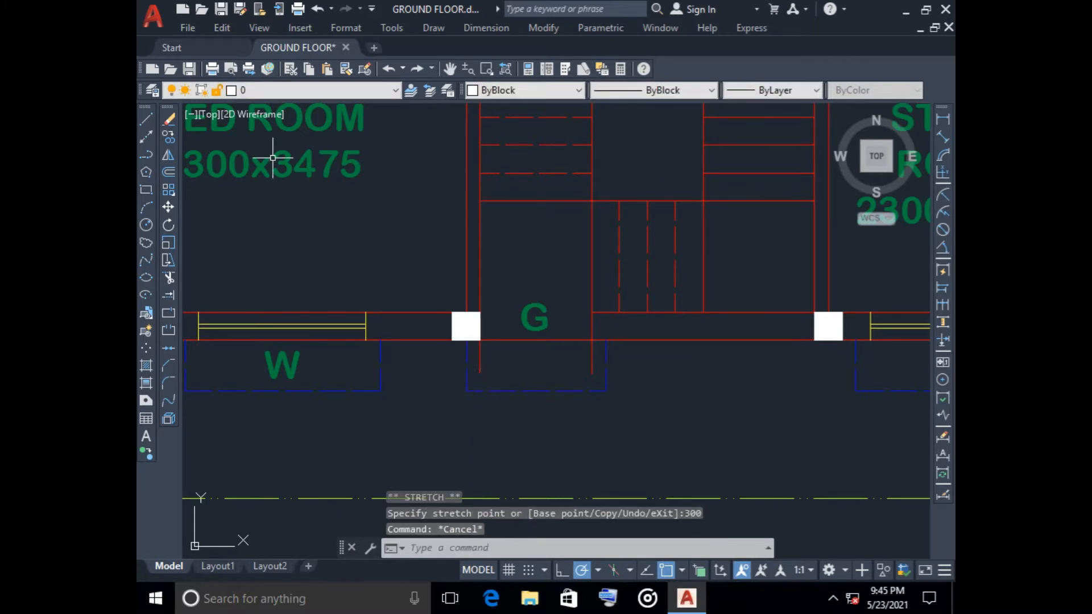
- Draw a horizontal line joining the lower ends of the two extended entrance lines below G
{"action": "left_click", "coordinate": [146, 119]}
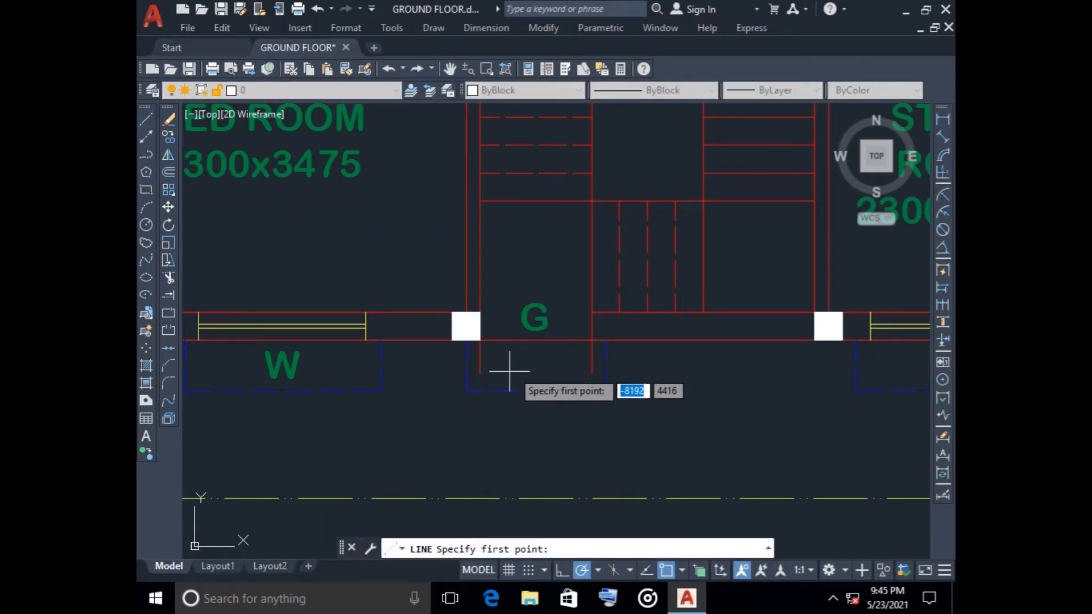
{"action": "left_click", "coordinate": [479, 373]}
{"action": "left_click", "coordinate": [591, 374]}
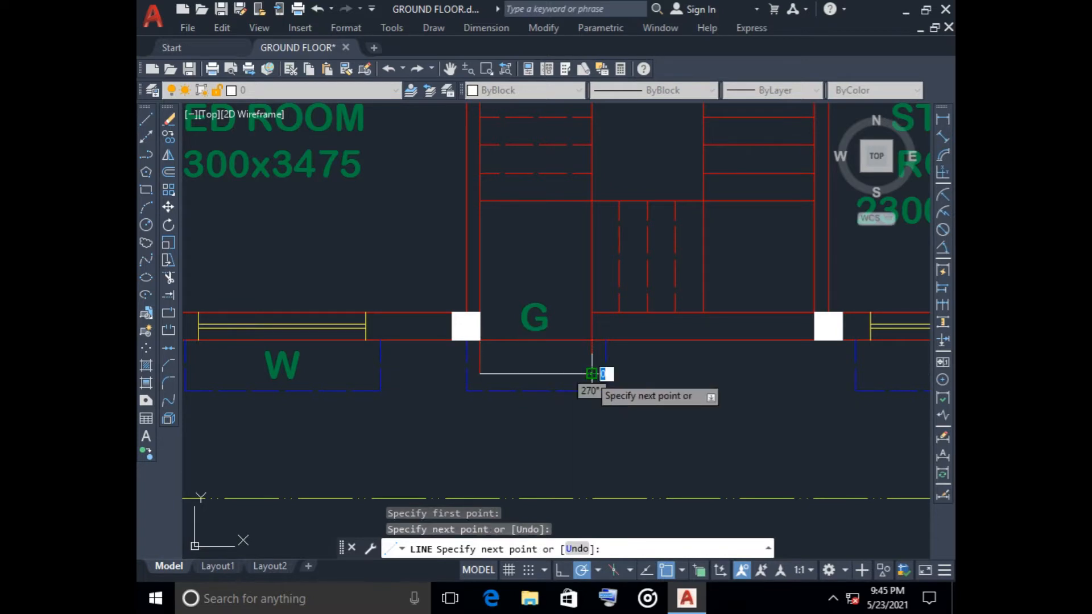
{"action": "key", "text": "Escape"}
- Set the new entrance line's colour to ByLayer and move it to the wall layer
{"action": "left_click", "coordinate": [582, 375]}
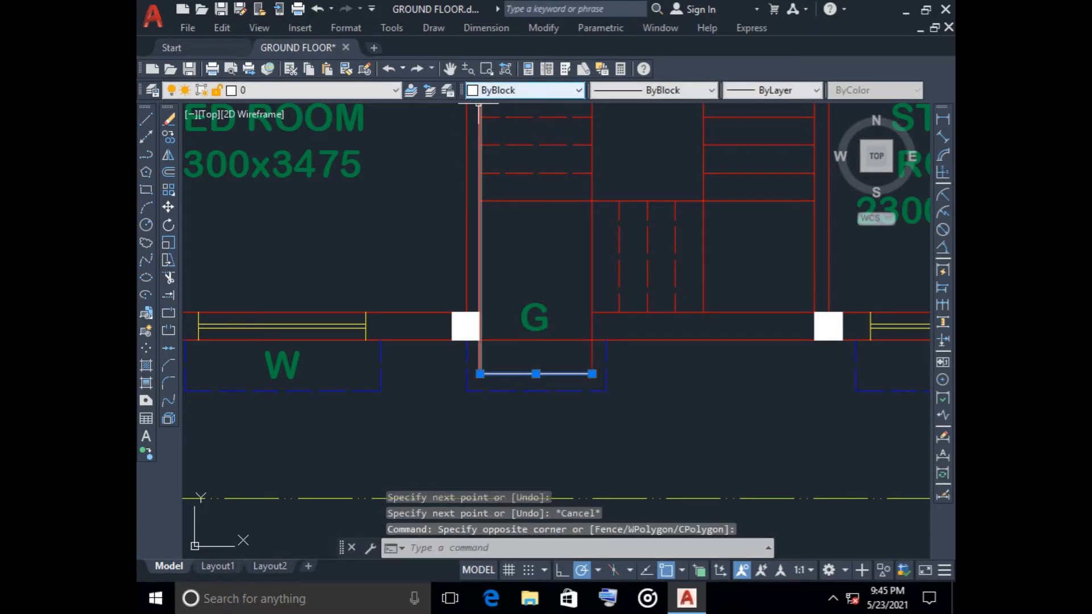
{"action": "left_click", "coordinate": [523, 90]}
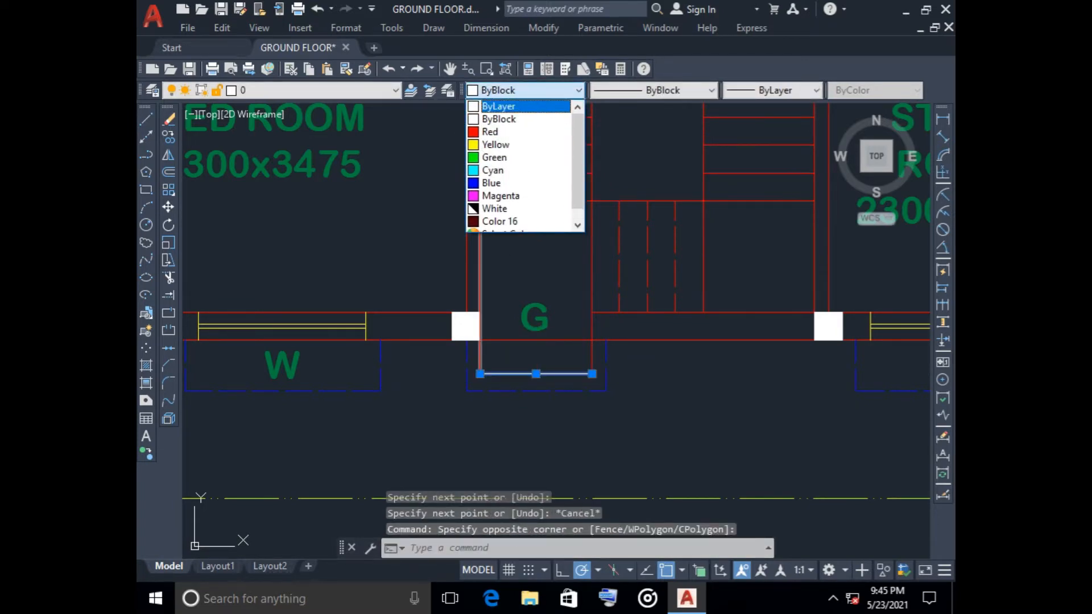
{"action": "left_click", "coordinate": [494, 108]}
{"action": "left_click", "coordinate": [313, 90]}
{"action": "left_click", "coordinate": [341, 194]}
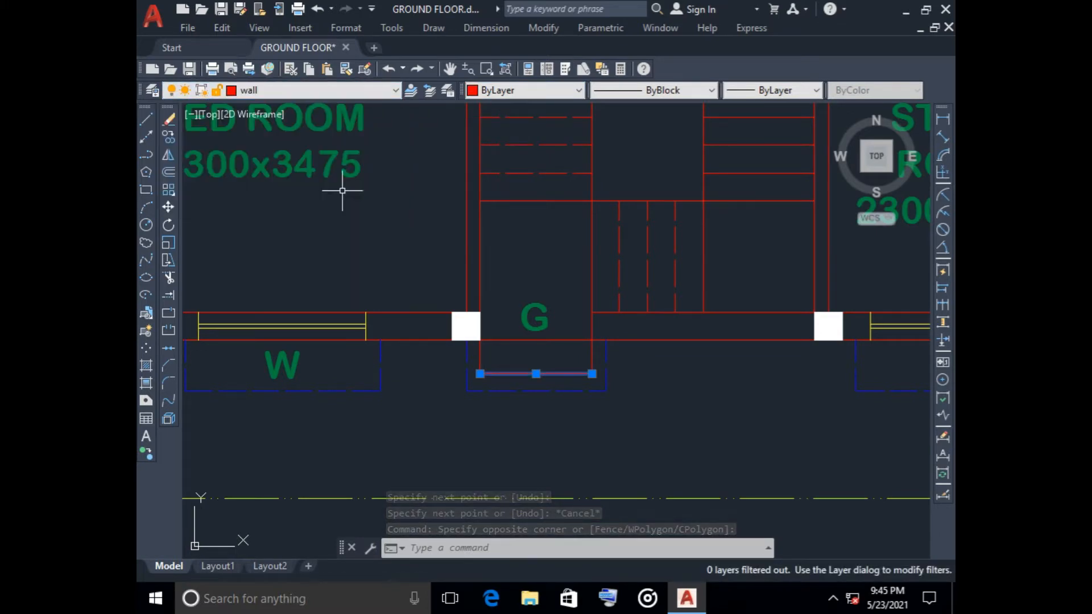
{"action": "key", "text": "Escape"}
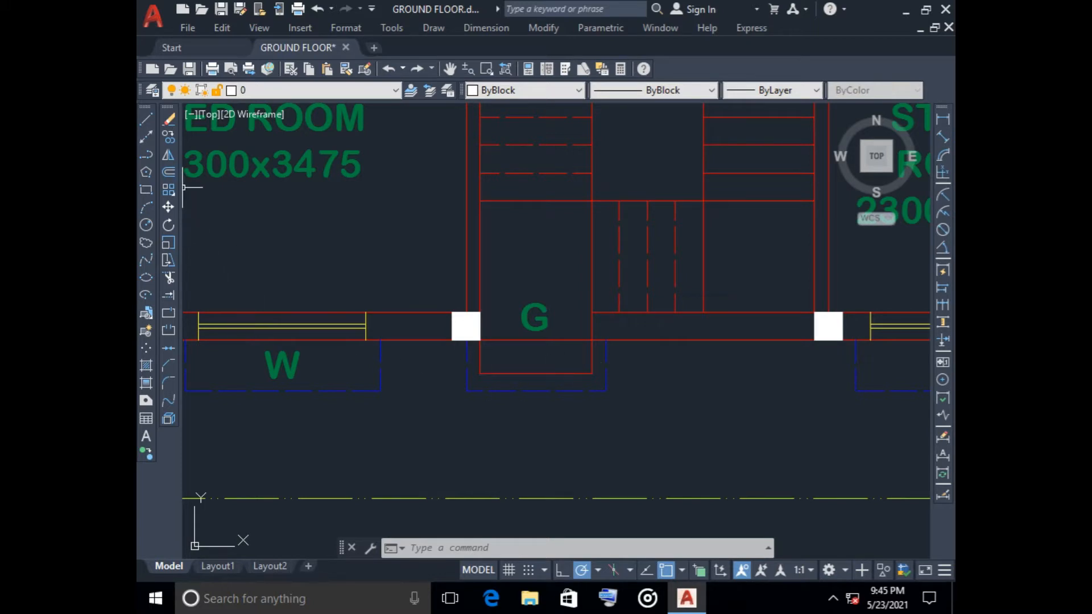
- Offset the front line of the entrance steps by 150 toward the building
{"action": "left_click", "coordinate": [168, 172]}
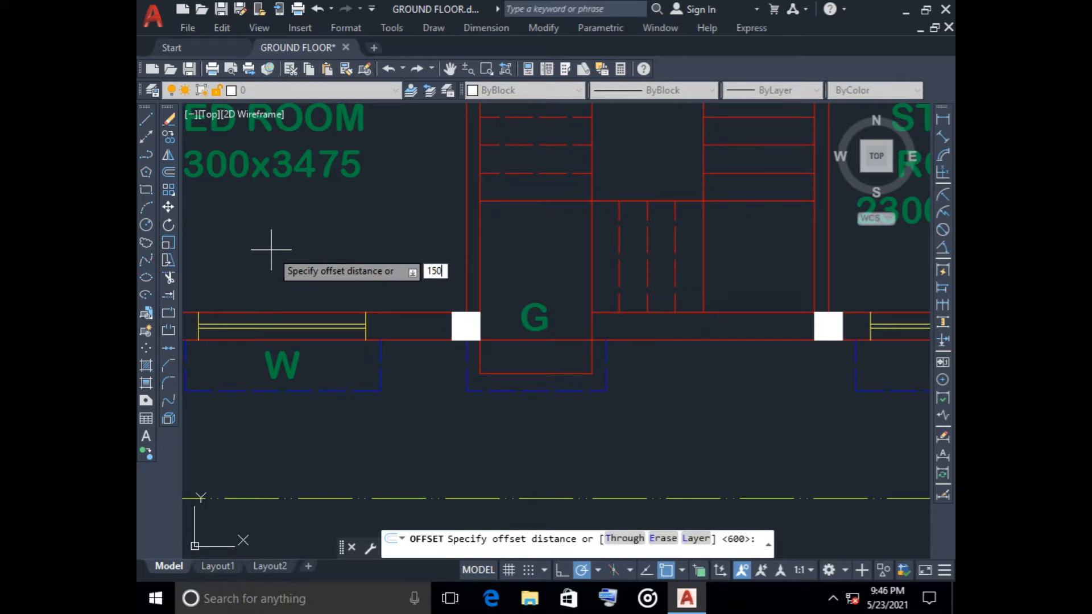
{"action": "key", "text": "Return"}
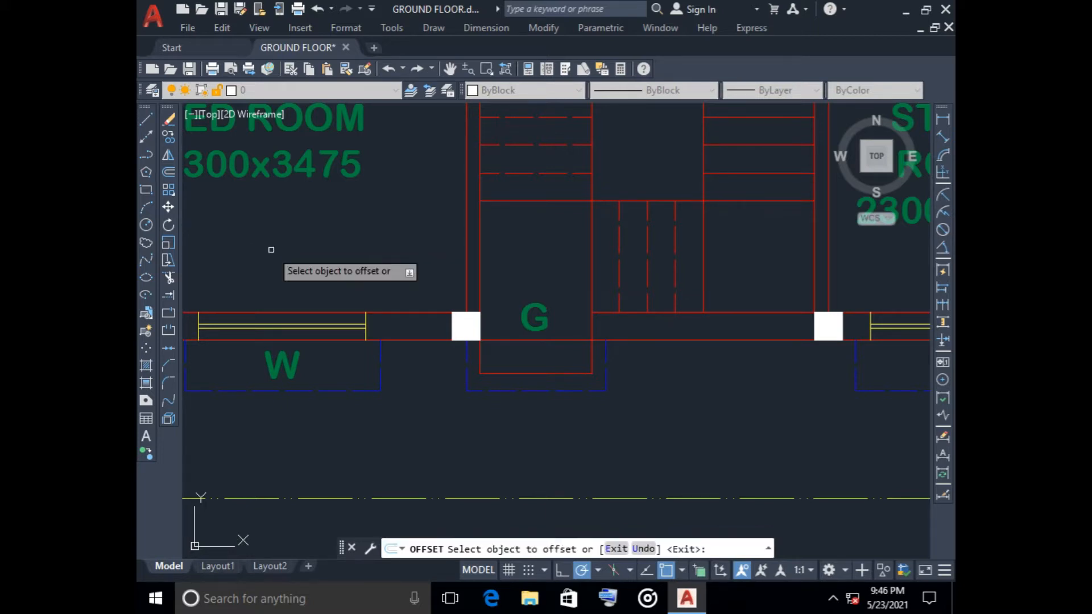
{"action": "left_click", "coordinate": [535, 374]}
{"action": "left_click", "coordinate": [531, 357]}
{"action": "key", "text": "Escape"}
{"action": "scroll", "coordinate": [546, 398], "scroll_direction": "down", "scroll_amount": 2}
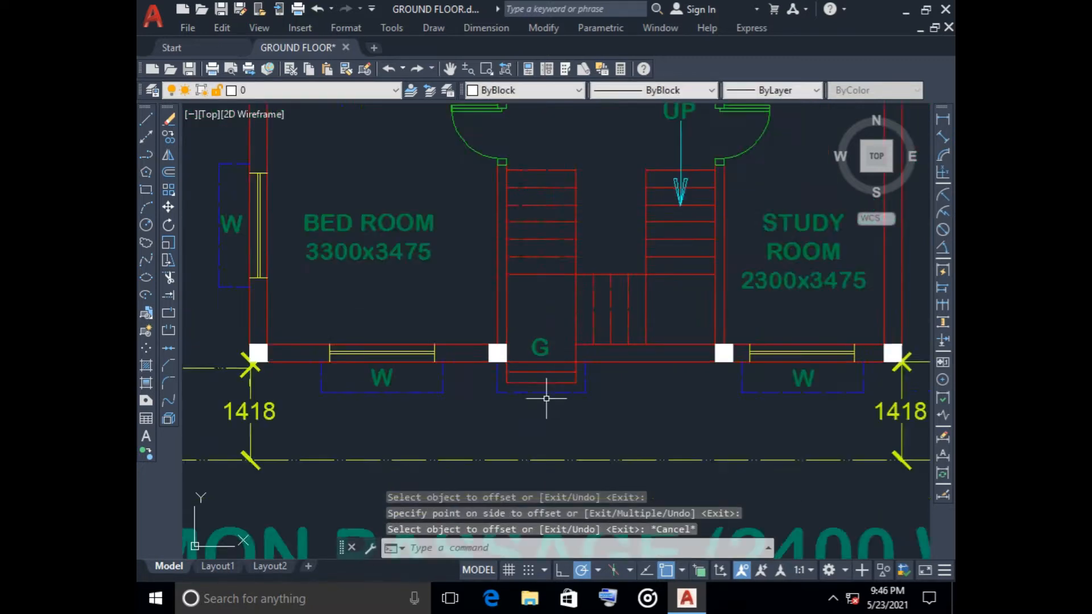
{"action": "scroll", "coordinate": [547, 398], "scroll_direction": "down", "scroll_amount": 2}
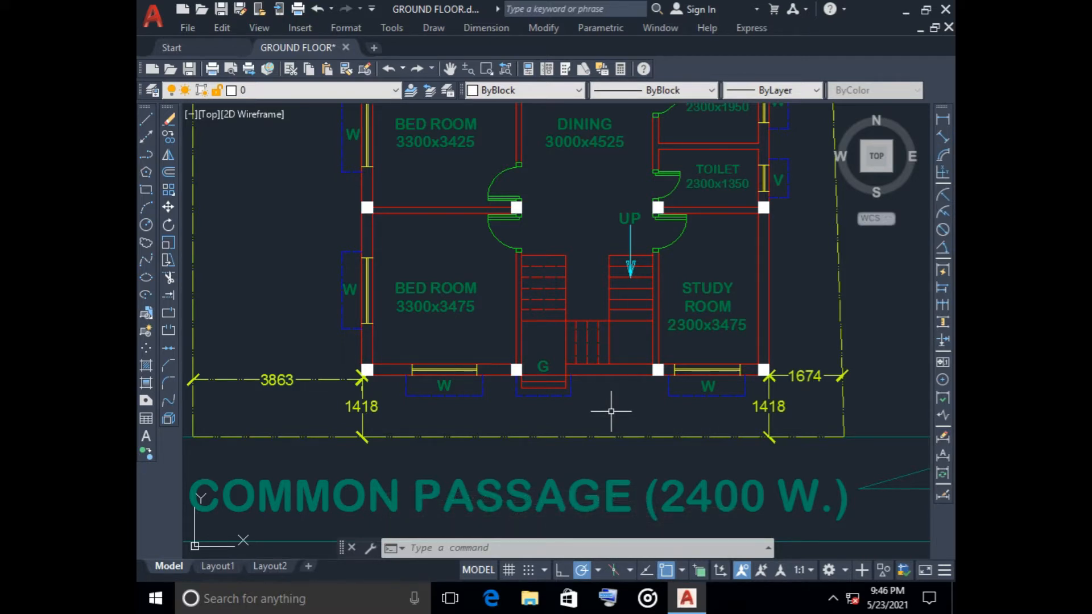
{"action": "key", "text": "Escape"}
{"action": "key", "text": "Escape"}
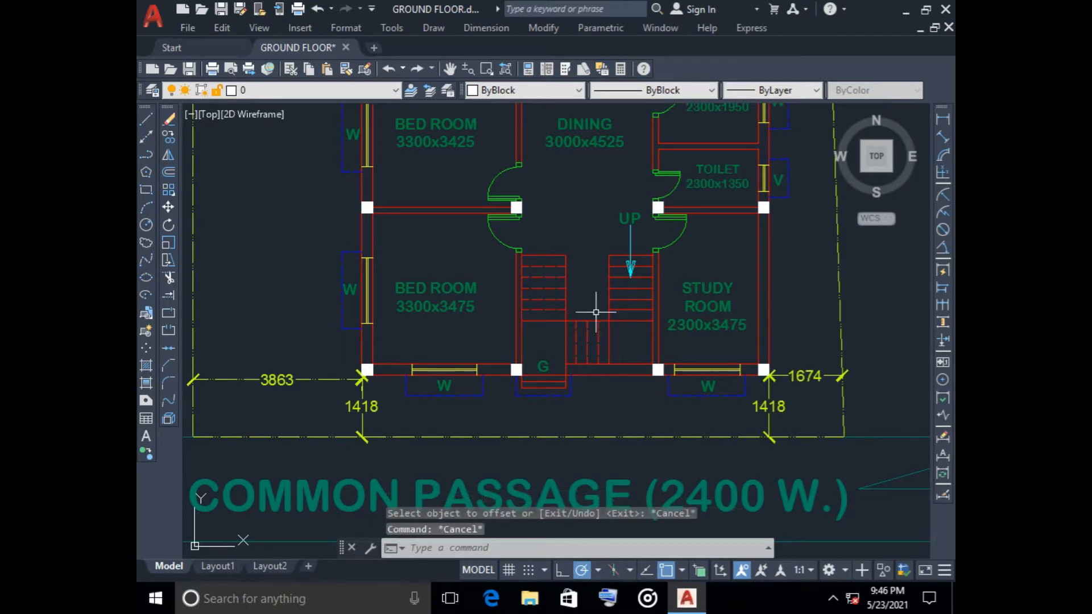
- Check the dashed treads of the left stair flight and measure the depth of its lowest tread with a linear dimension
{"action": "scroll", "coordinate": [563, 321], "scroll_direction": "up", "scroll_amount": 4}
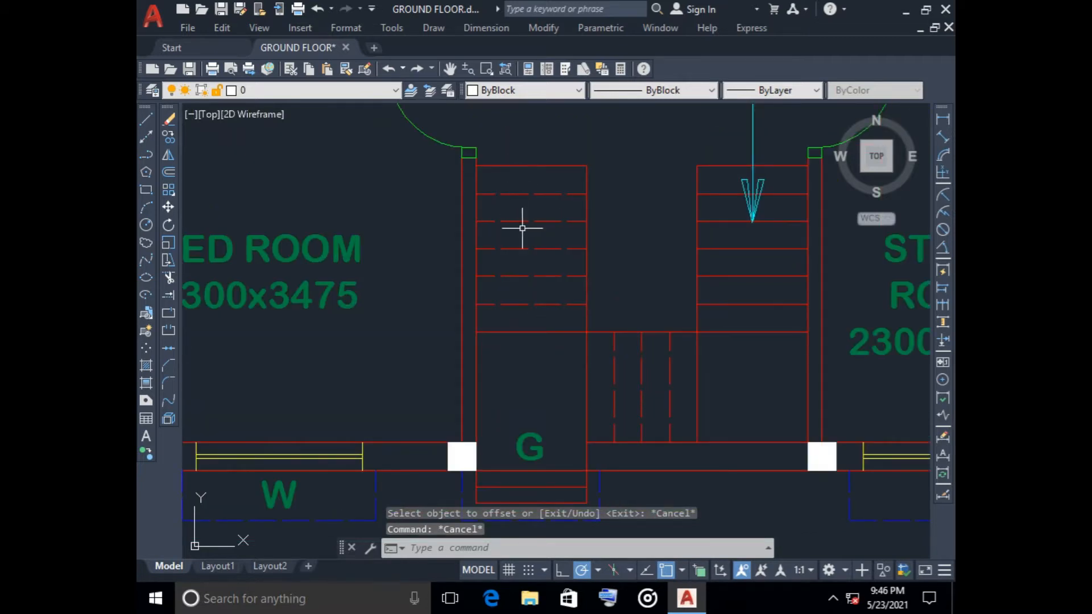
{"action": "left_click", "coordinate": [529, 308]}
{"action": "left_click", "coordinate": [496, 188]}
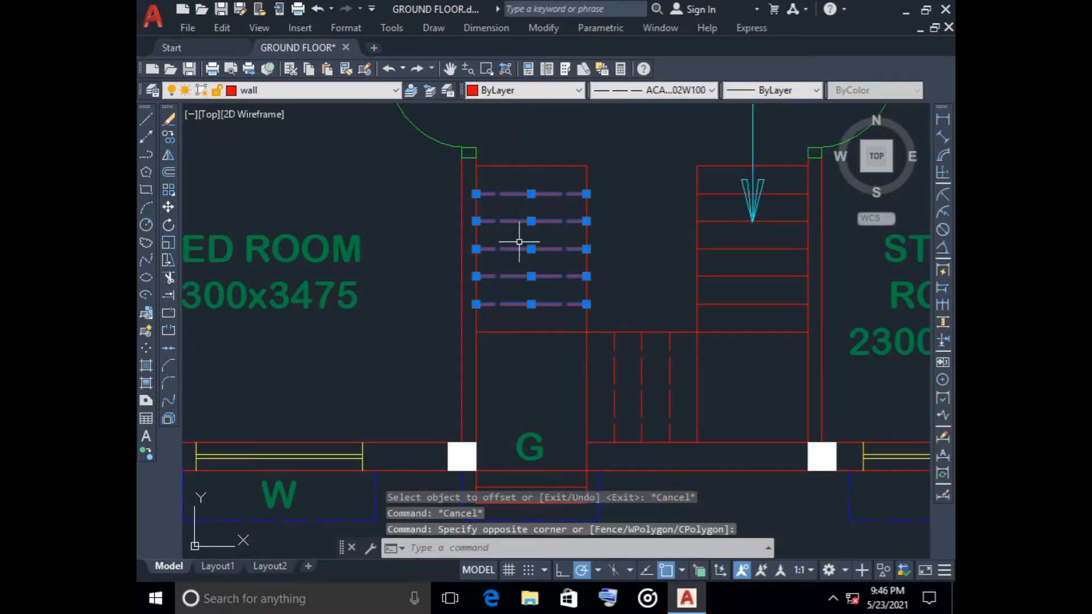
{"action": "key", "text": "Escape"}
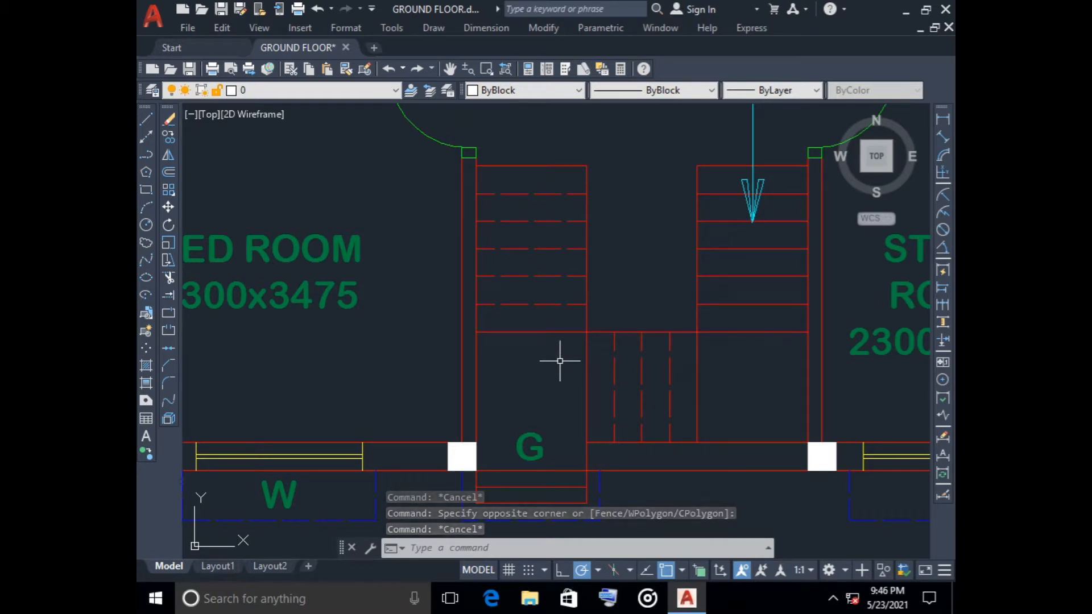
{"action": "left_click", "coordinate": [942, 117]}
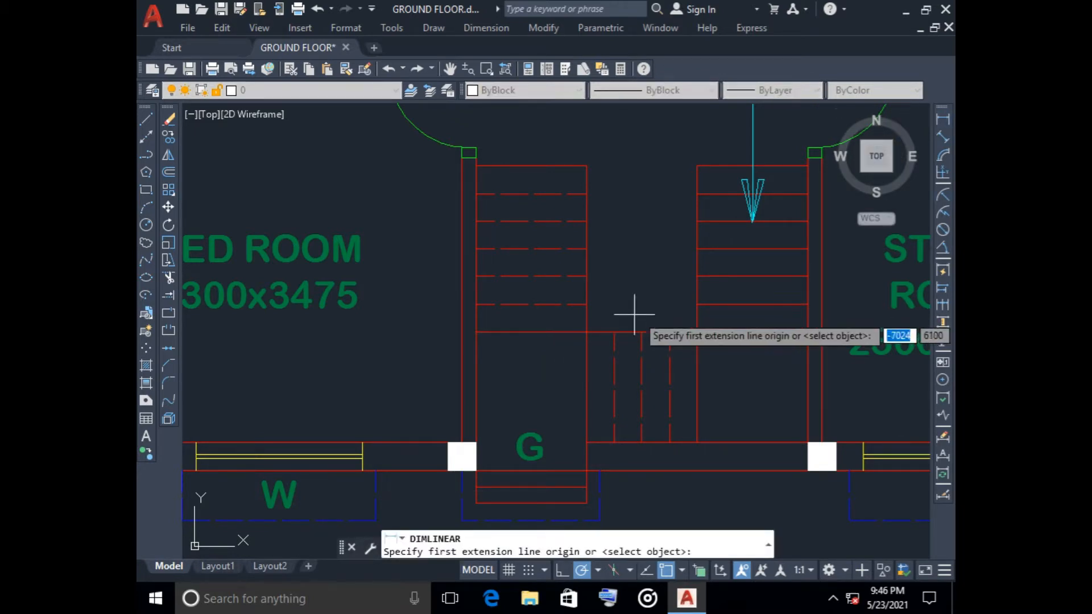
{"action": "left_click", "coordinate": [586, 304]}
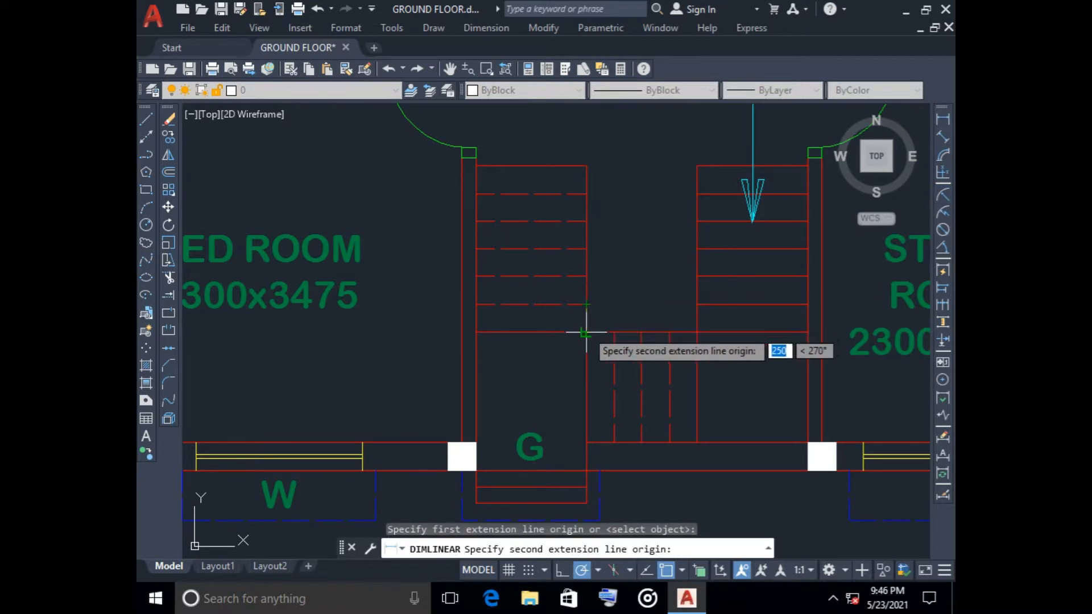
{"action": "key", "text": "Escape"}
{"action": "scroll", "coordinate": [579, 394], "scroll_direction": "down", "scroll_amount": 4}
{"action": "middle_click_drag", "start_coordinate": [579, 394], "coordinate": [573, 304]}
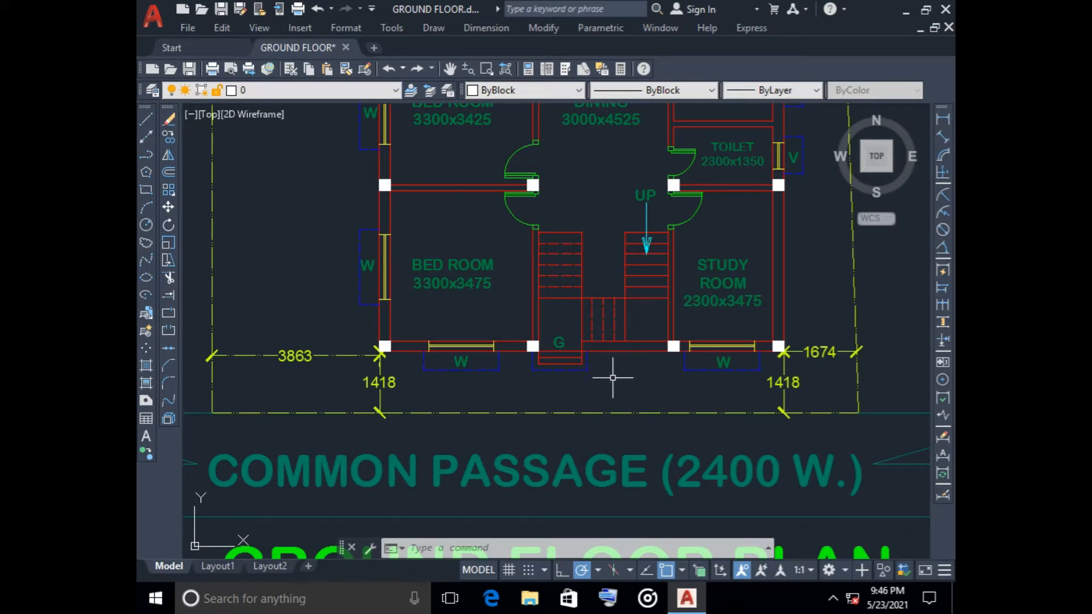
{"action": "key", "text": "Escape"}
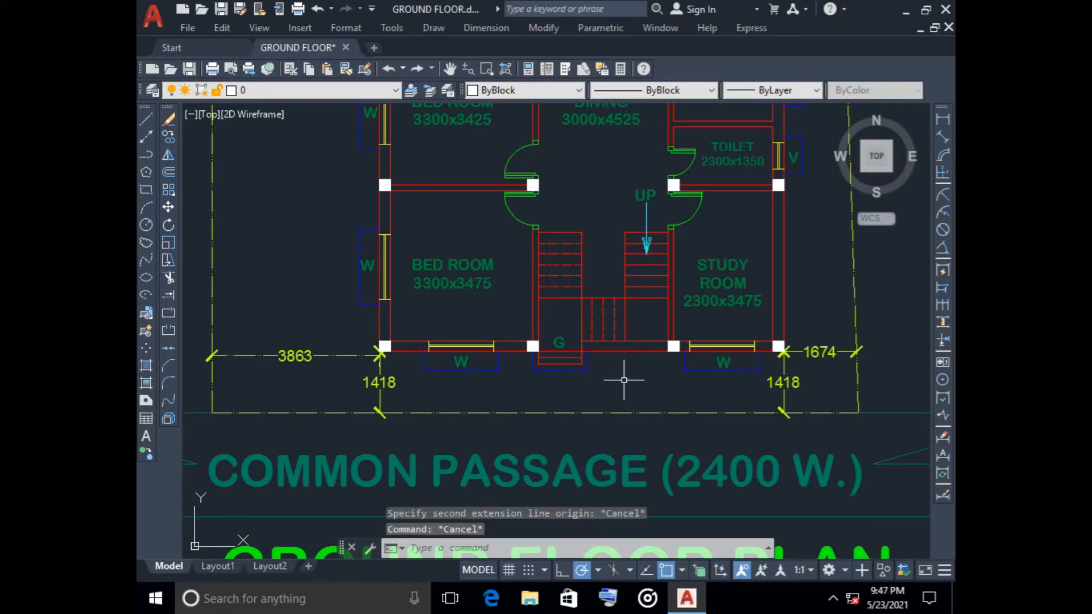
- Draw a vertical construction line through the southwest outer corner of the building
{"action": "scroll", "coordinate": [624, 377], "scroll_direction": "down", "scroll_amount": 2}
{"action": "middle_click_drag", "start_coordinate": [624, 382], "coordinate": [561, 390]}
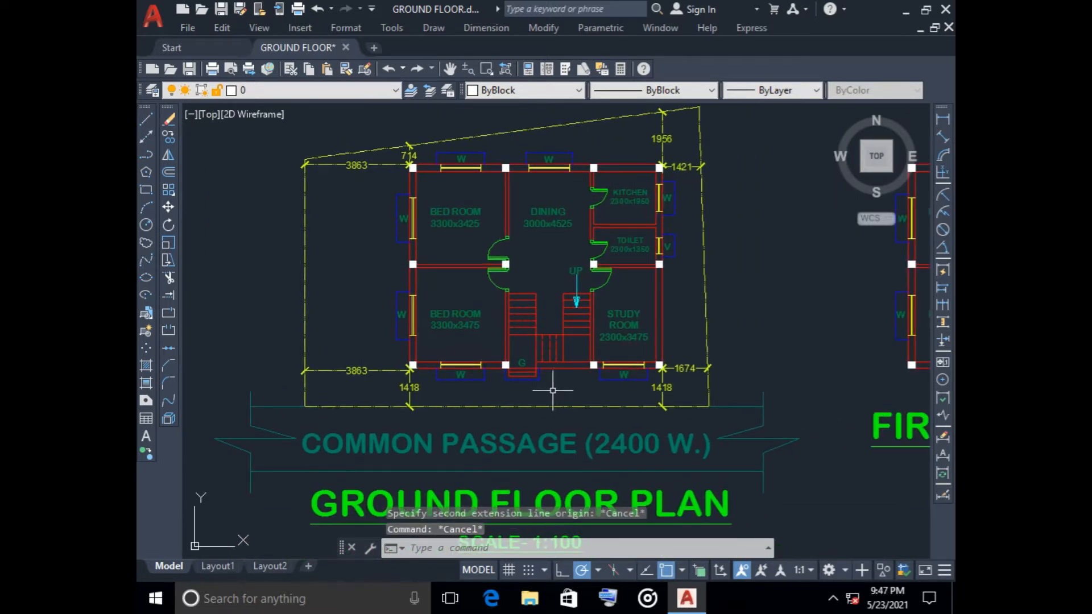
{"action": "left_click", "coordinate": [146, 136]}
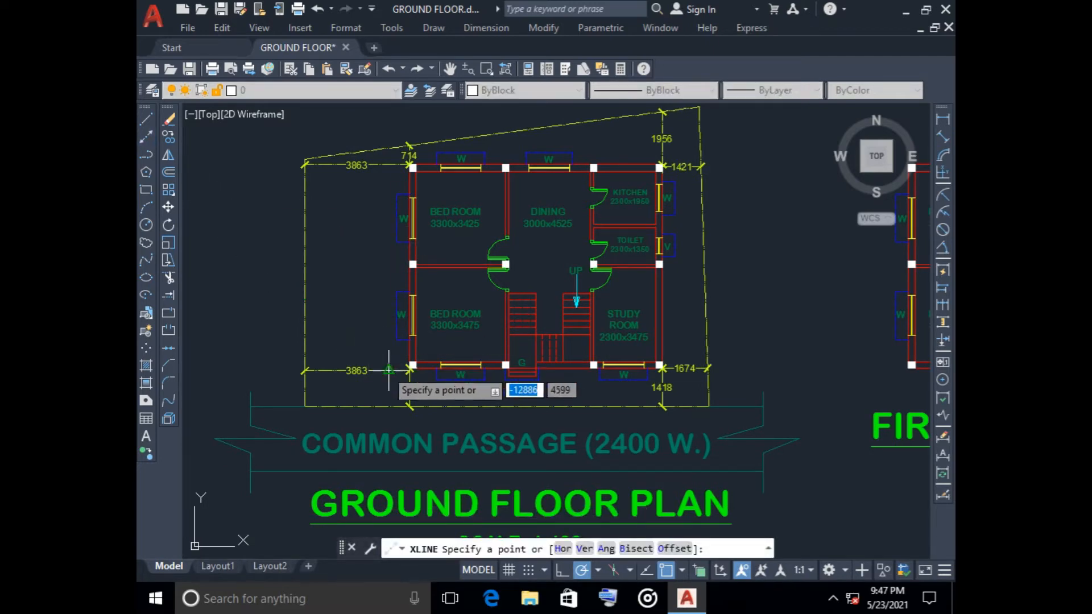
{"action": "scroll", "coordinate": [417, 378], "scroll_direction": "up", "scroll_amount": 4}
{"action": "scroll", "coordinate": [416, 378], "scroll_direction": "up", "scroll_amount": 2}
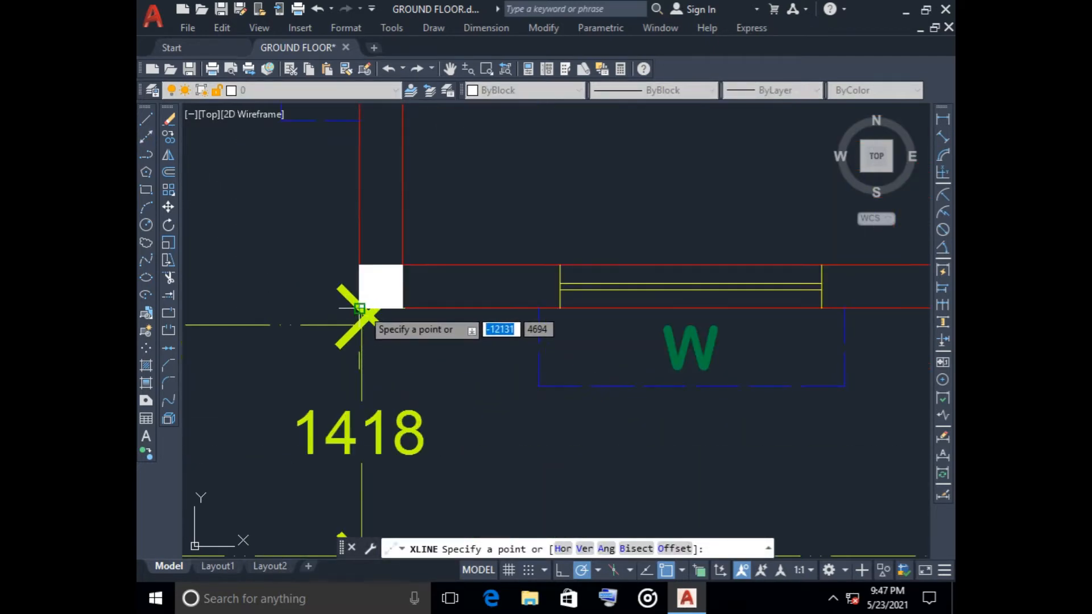
{"action": "left_click", "coordinate": [359, 308]}
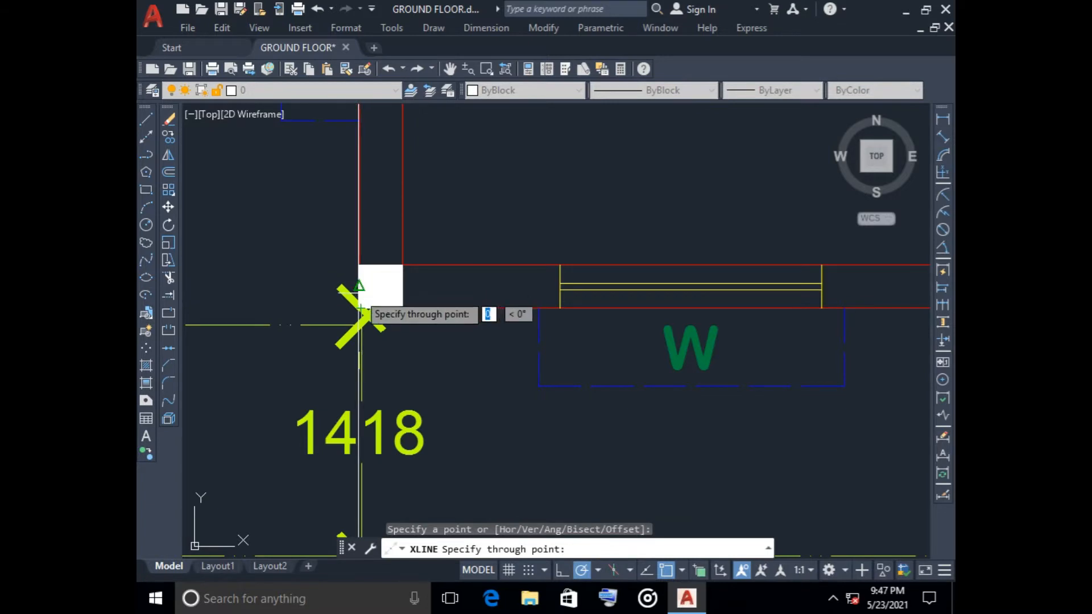
{"action": "left_click", "coordinate": [358, 311]}
{"action": "key", "text": "Return"}
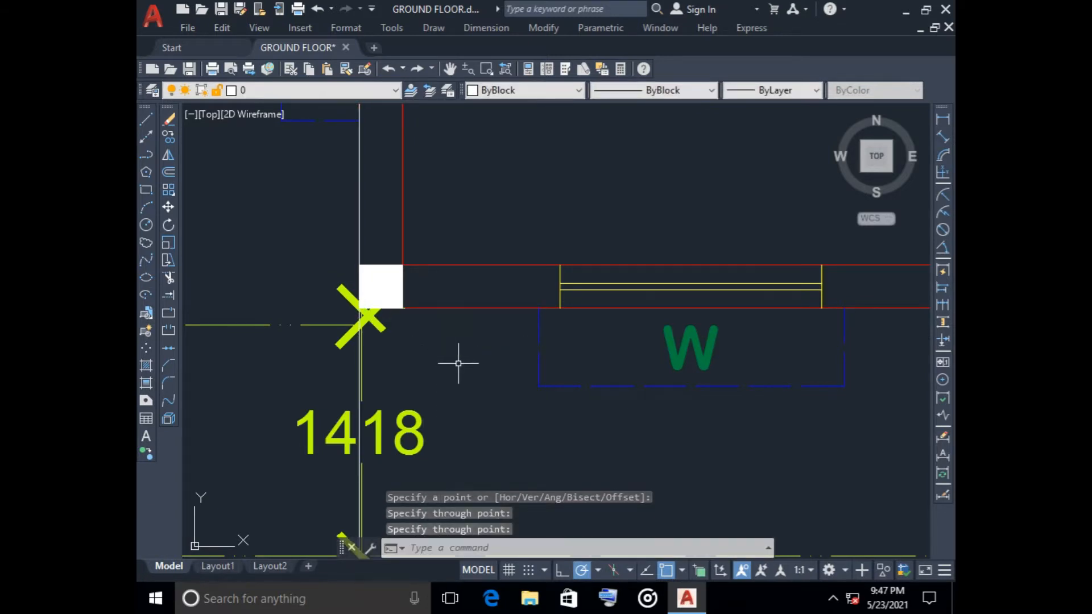
- Draw a vertical construction line through the west edge of the 3300x3475 bedroom's south window
{"action": "scroll", "coordinate": [458, 360], "scroll_direction": "down", "scroll_amount": 5}
{"action": "middle_click_drag", "start_coordinate": [462, 374], "coordinate": [433, 348]}
{"action": "key", "text": "Return"}
{"action": "scroll", "coordinate": [409, 336], "scroll_direction": "up", "scroll_amount": 6}
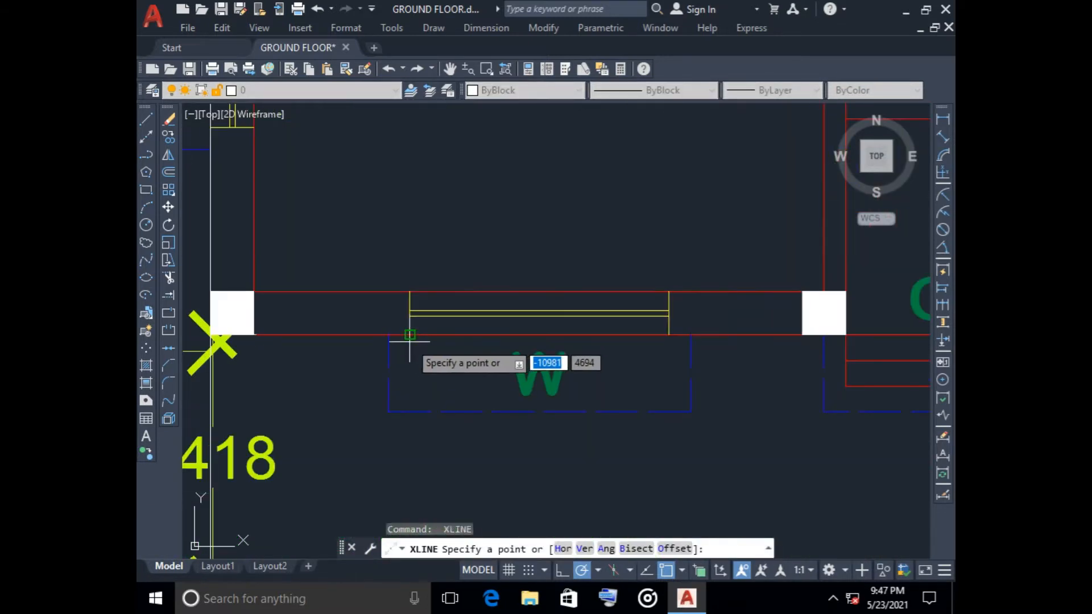
{"action": "left_click", "coordinate": [410, 335]}
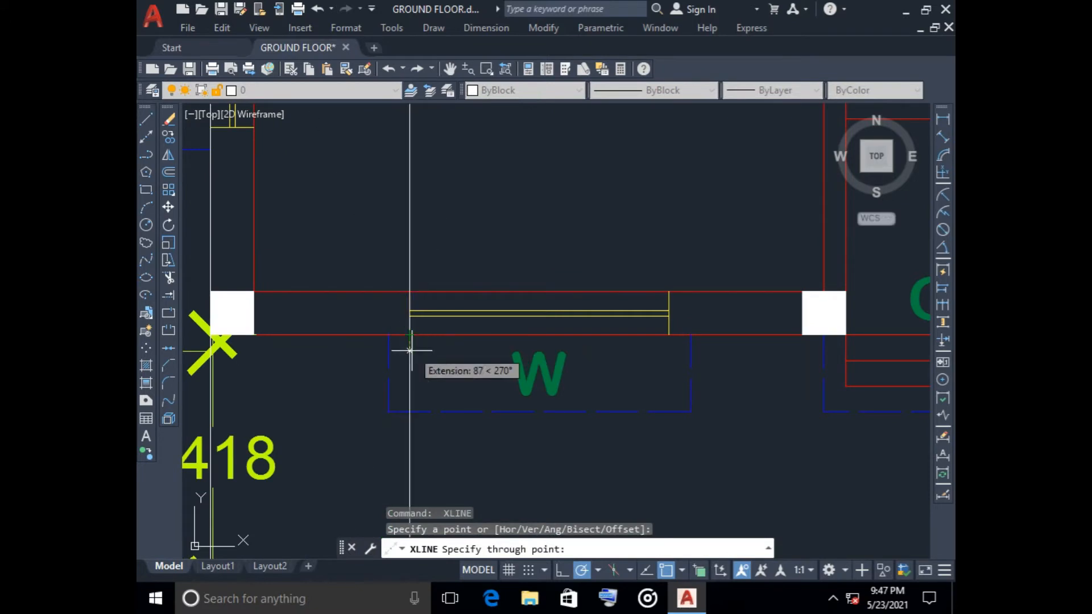
{"action": "left_click", "coordinate": [409, 354]}
{"action": "key", "text": "Return"}
- Draw a vertical construction line through the east edge of the same bedroom's south window
{"action": "middle_click_drag", "start_coordinate": [660, 375], "coordinate": [530, 391]}
{"action": "key", "text": "Return"}
{"action": "left_click", "coordinate": [538, 351]}
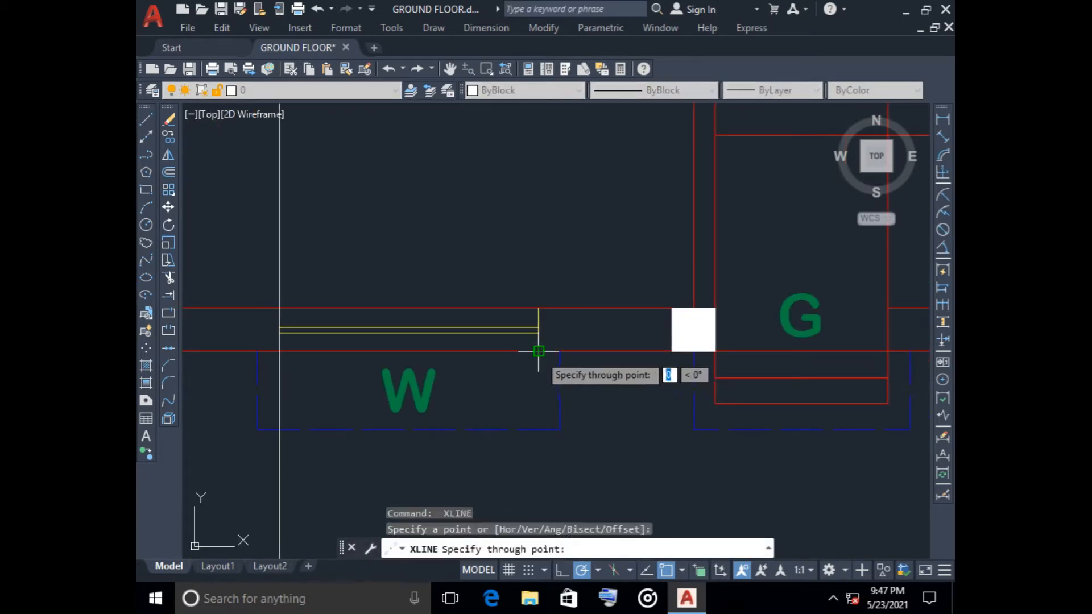
{"action": "left_click", "coordinate": [538, 378]}
{"action": "key", "text": "Return"}
{"action": "scroll", "coordinate": [563, 392], "scroll_direction": "down", "scroll_amount": 3}
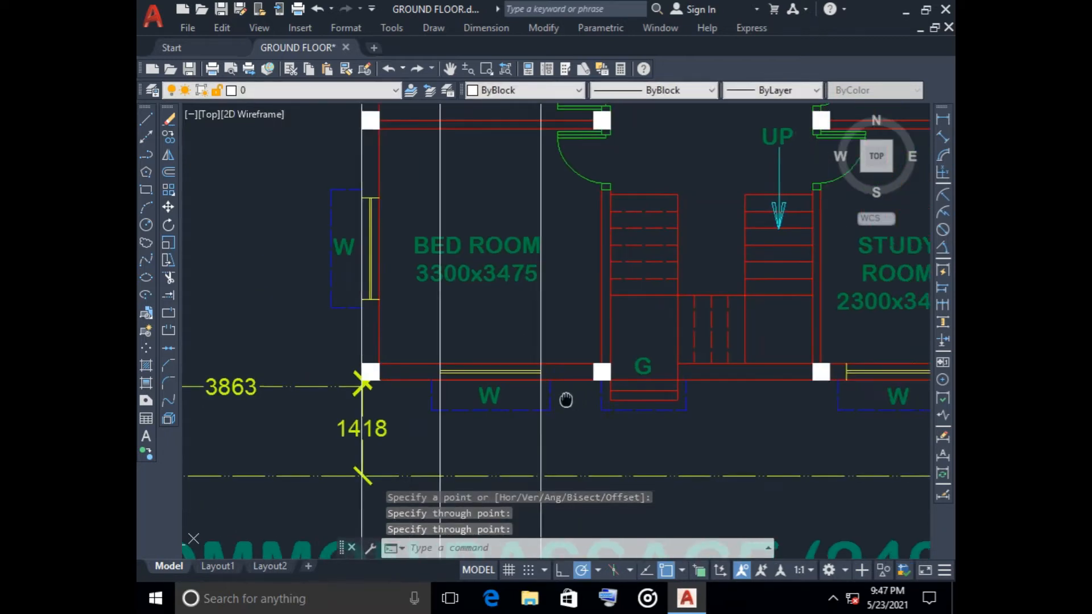
- Draw a vertical construction line through the west side of the entrance at G, at the column corner
{"action": "key", "text": "Return"}
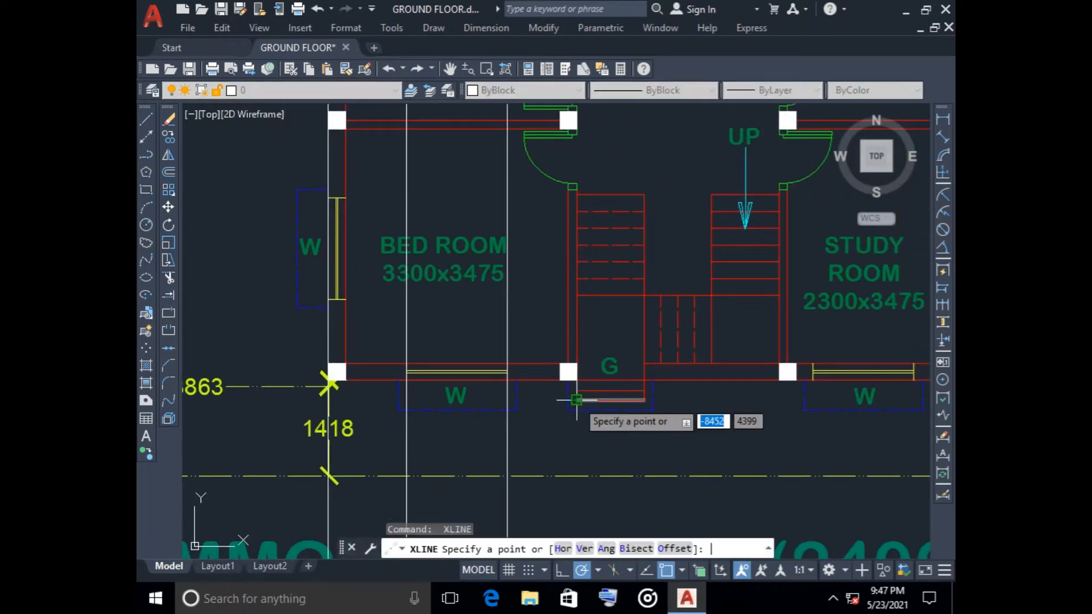
{"action": "scroll", "coordinate": [574, 390], "scroll_direction": "up", "scroll_amount": 5}
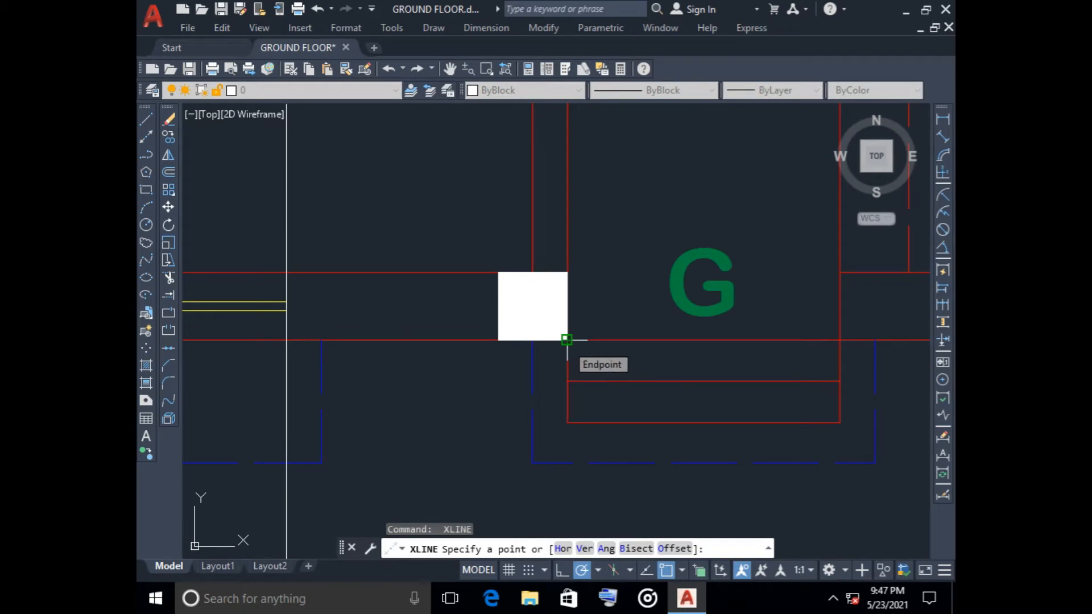
{"action": "scroll", "coordinate": [566, 339], "scroll_direction": "down", "scroll_amount": 4}
{"action": "scroll", "coordinate": [566, 340], "scroll_direction": "up", "scroll_amount": 2}
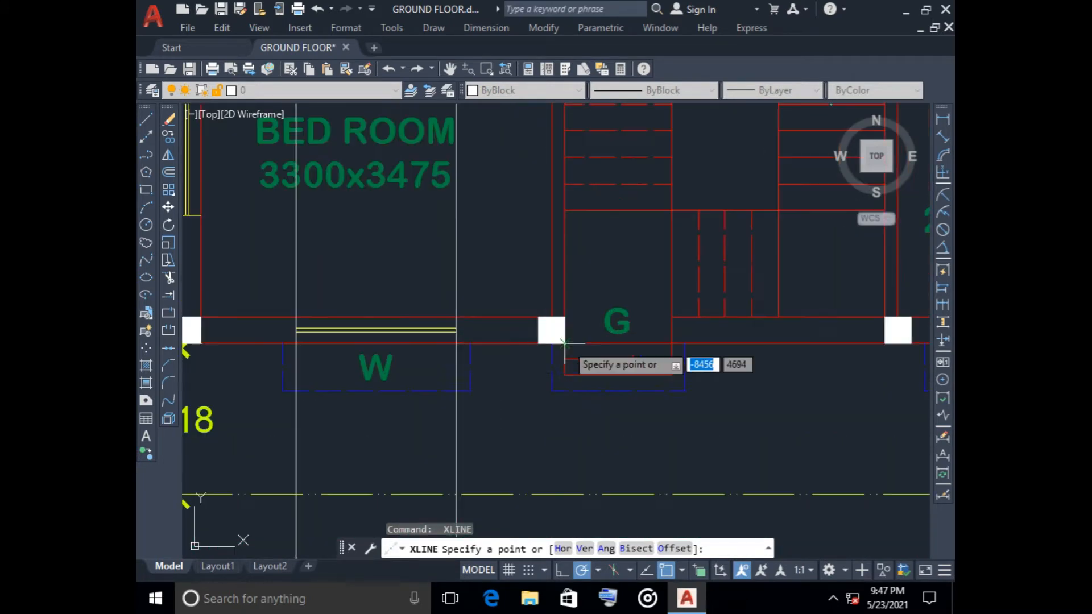
{"action": "scroll", "coordinate": [237, 340], "scroll_direction": "down", "scroll_amount": 2}
{"action": "middle_click_drag", "start_coordinate": [237, 340], "coordinate": [373, 341]}
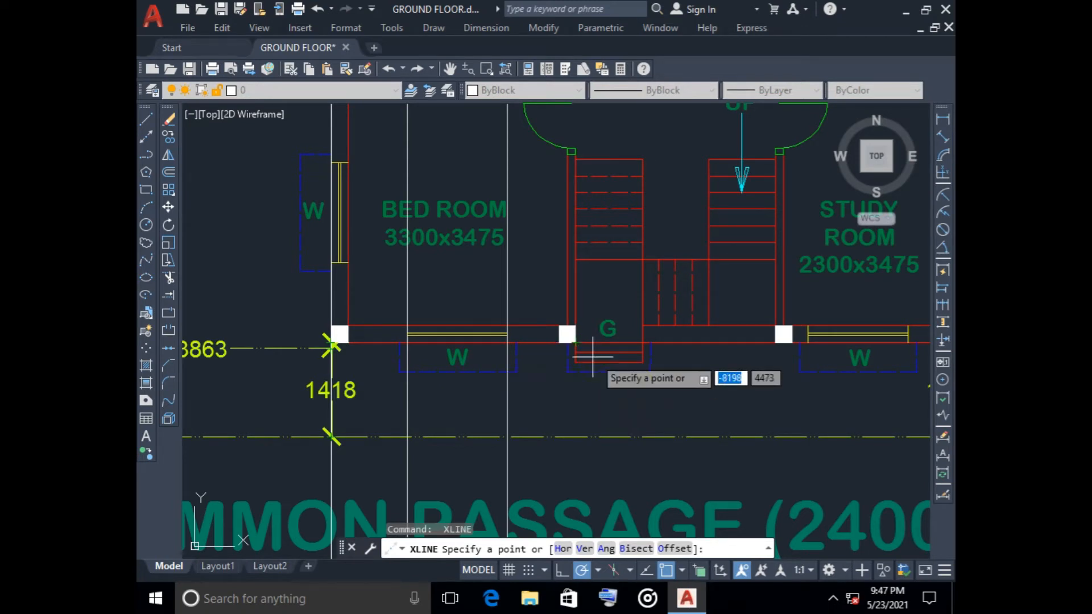
{"action": "left_click", "coordinate": [575, 342]}
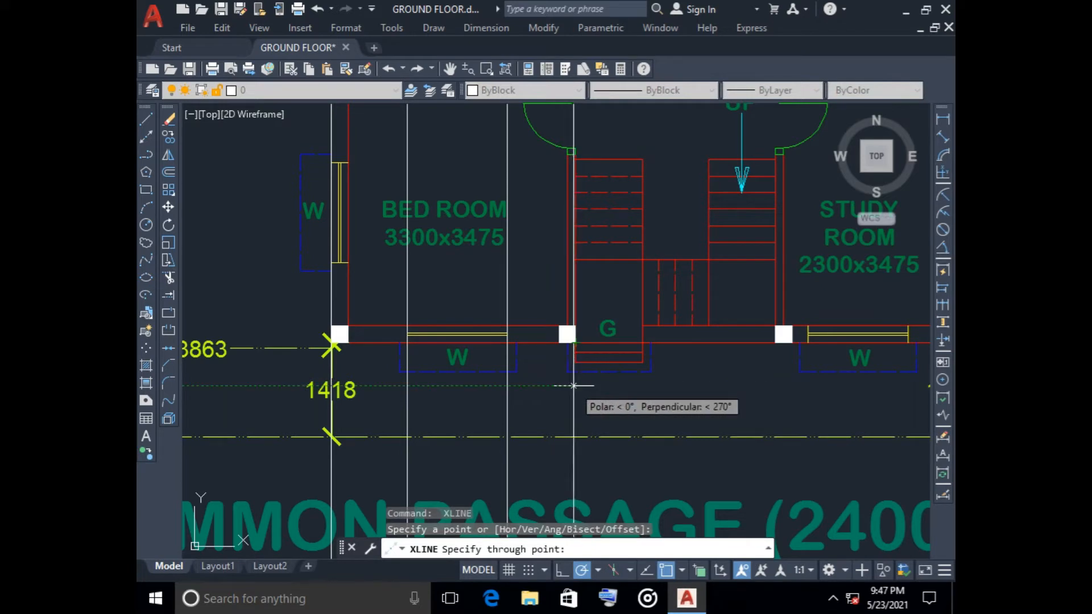
{"action": "left_click", "coordinate": [576, 386]}
{"action": "key", "text": "Return"}
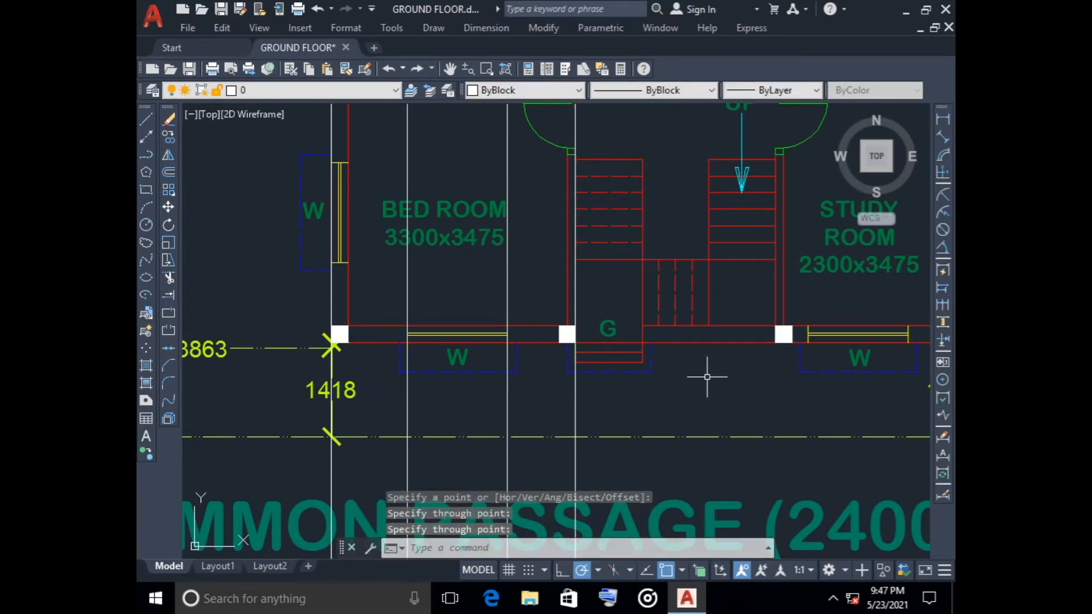
- Draw a vertical construction line through the east side of the entrance opening at G
{"action": "key", "text": "Return"}
{"action": "left_click", "coordinate": [642, 342]}
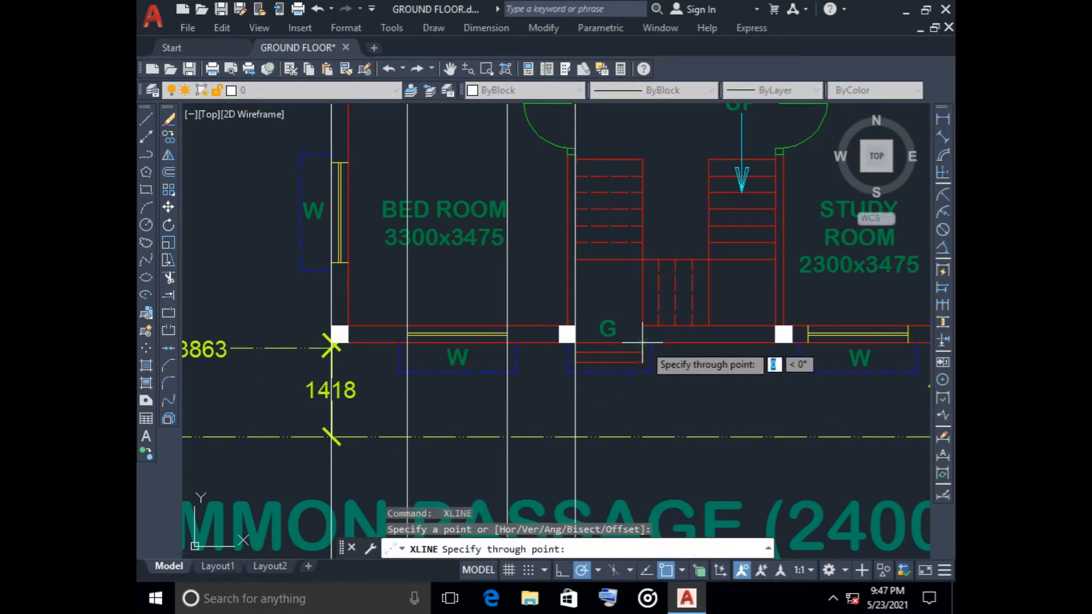
{"action": "left_click", "coordinate": [640, 372]}
{"action": "key", "text": "Return"}
{"action": "scroll", "coordinate": [733, 392], "scroll_direction": "down", "scroll_amount": 3}
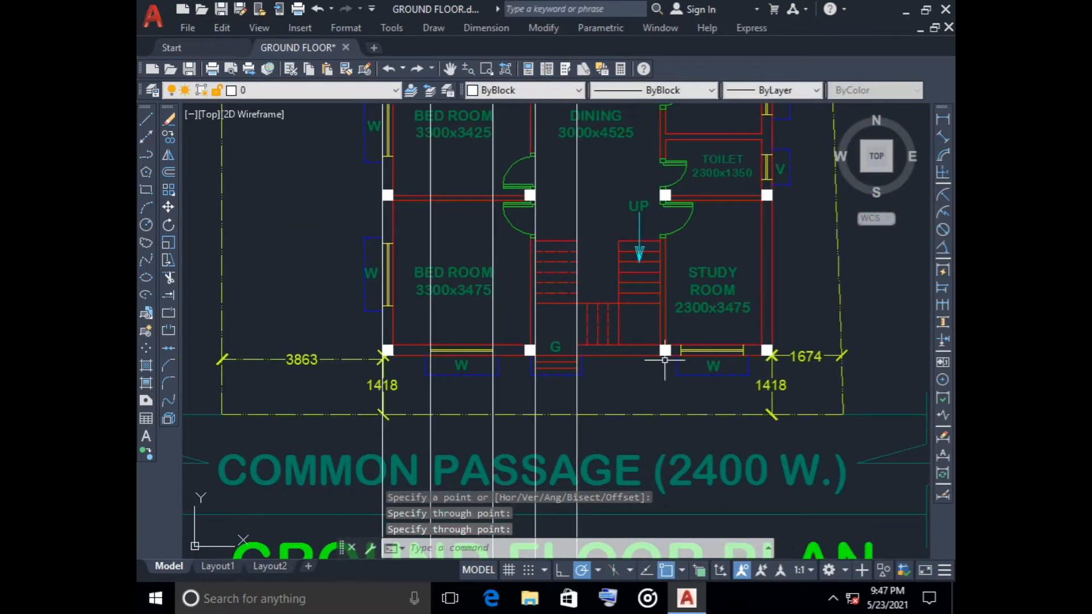
- Draw a vertical construction line through the west face of the column between the stair hall and the study room
{"action": "middle_click_drag", "start_coordinate": [664, 359], "coordinate": [571, 393]}
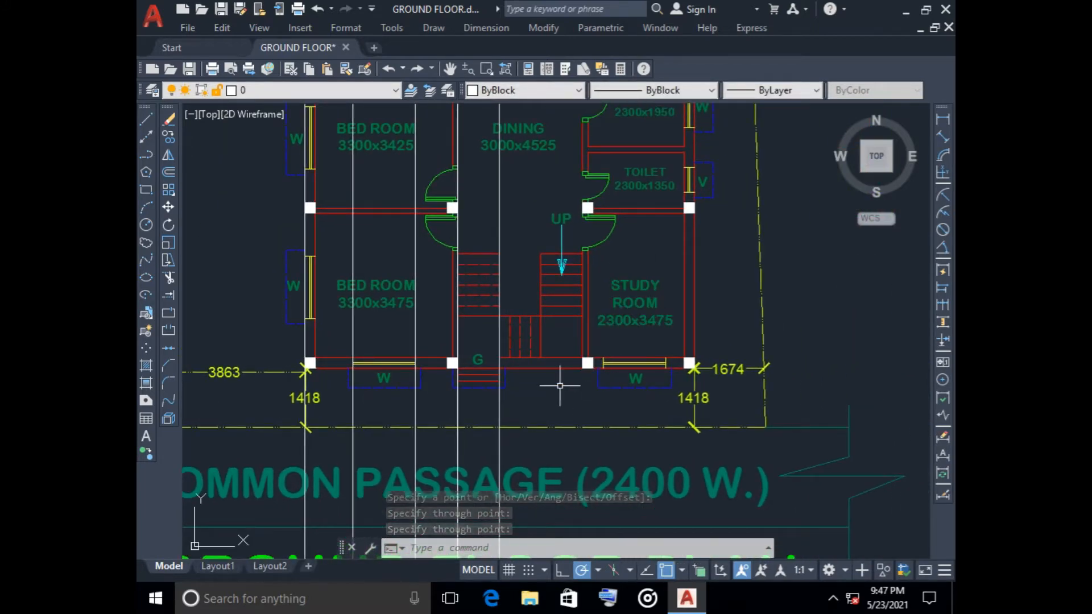
{"action": "scroll", "coordinate": [575, 374], "scroll_direction": "up", "scroll_amount": 4}
{"action": "key", "text": "Return"}
{"action": "left_click", "coordinate": [592, 359]}
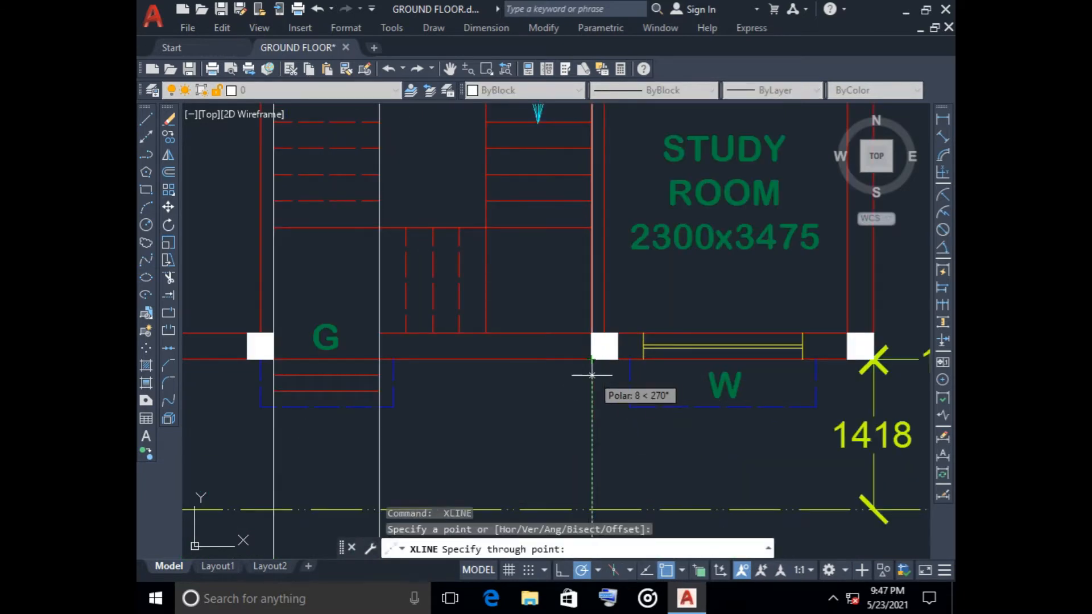
{"action": "left_click", "coordinate": [592, 375]}
{"action": "key", "text": "Return"}
- Try to draw a vertical construction line through the southeast outer corner of the building
{"action": "key", "text": "Return"}
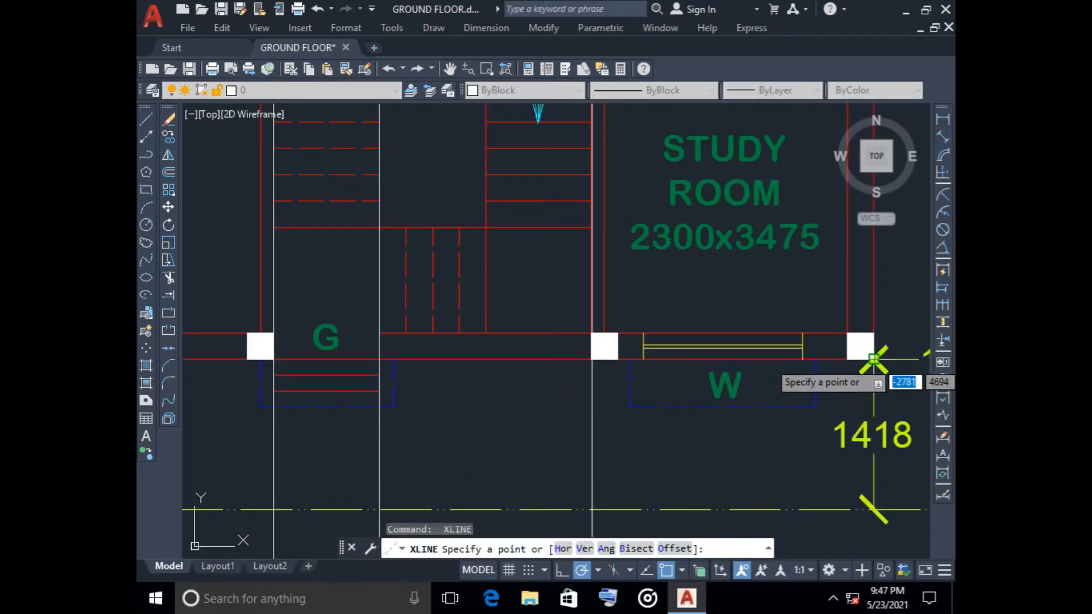
{"action": "left_click", "coordinate": [873, 358]}
{"action": "left_click", "coordinate": [873, 366]}
{"action": "key", "text": "Return"}
{"action": "key", "text": "Return"}
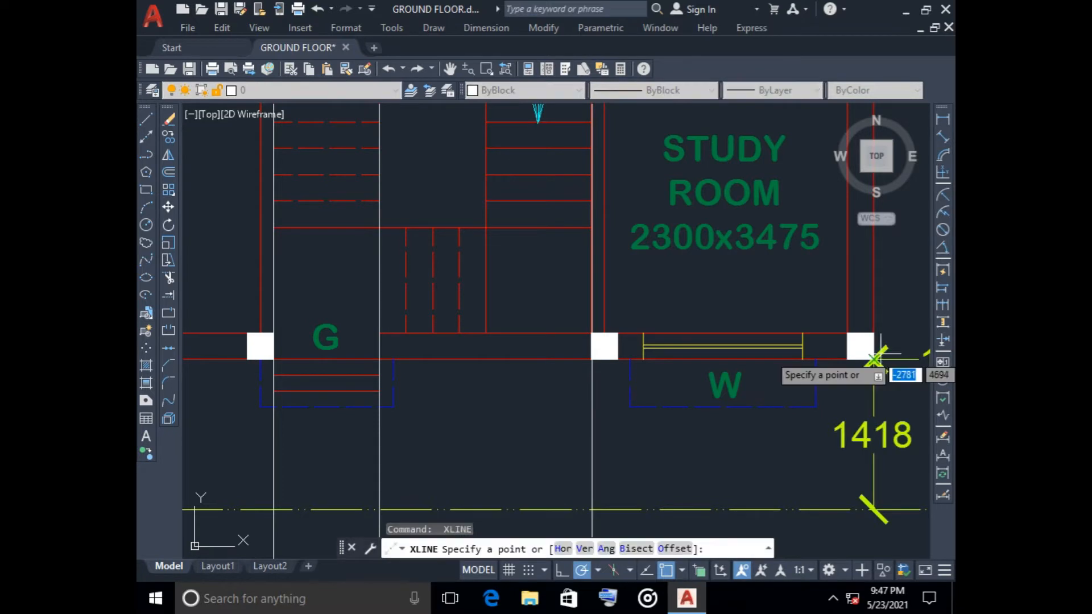
{"action": "left_click", "coordinate": [873, 358]}
{"action": "left_click", "coordinate": [873, 386]}
{"action": "key", "text": "Return"}
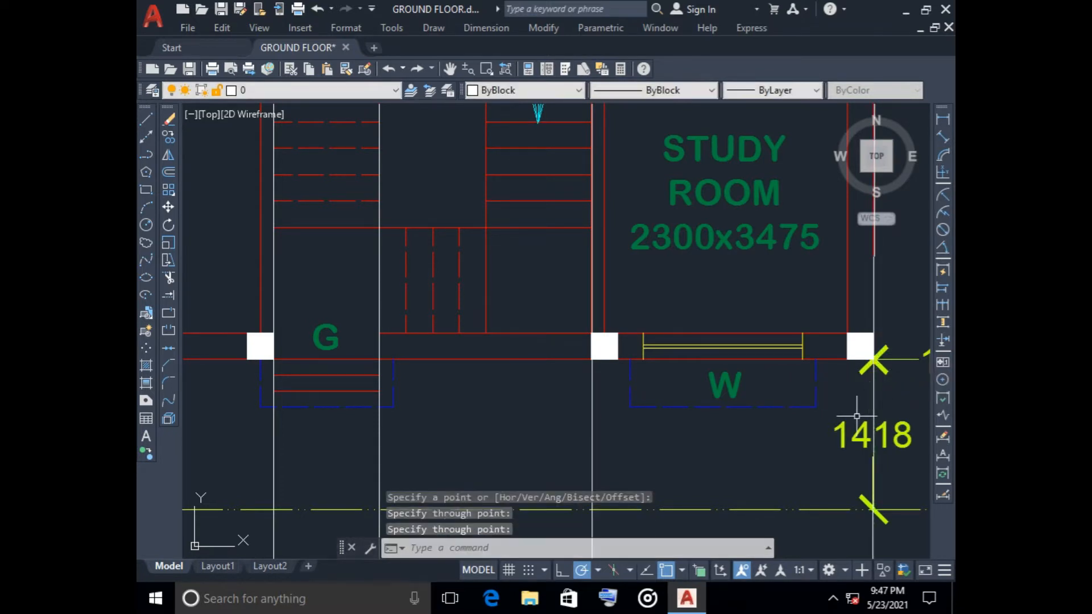
- Draw vertical construction lines through the west and east edges of the study room's south window
{"action": "key", "text": "Return"}
{"action": "left_click", "coordinate": [643, 359]}
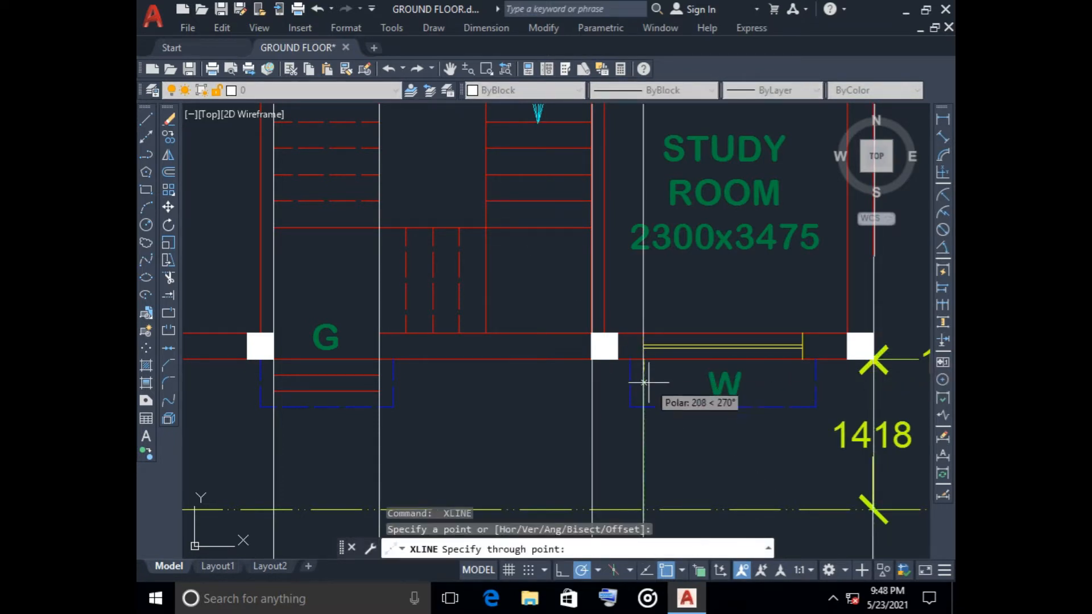
{"action": "left_click", "coordinate": [645, 392]}
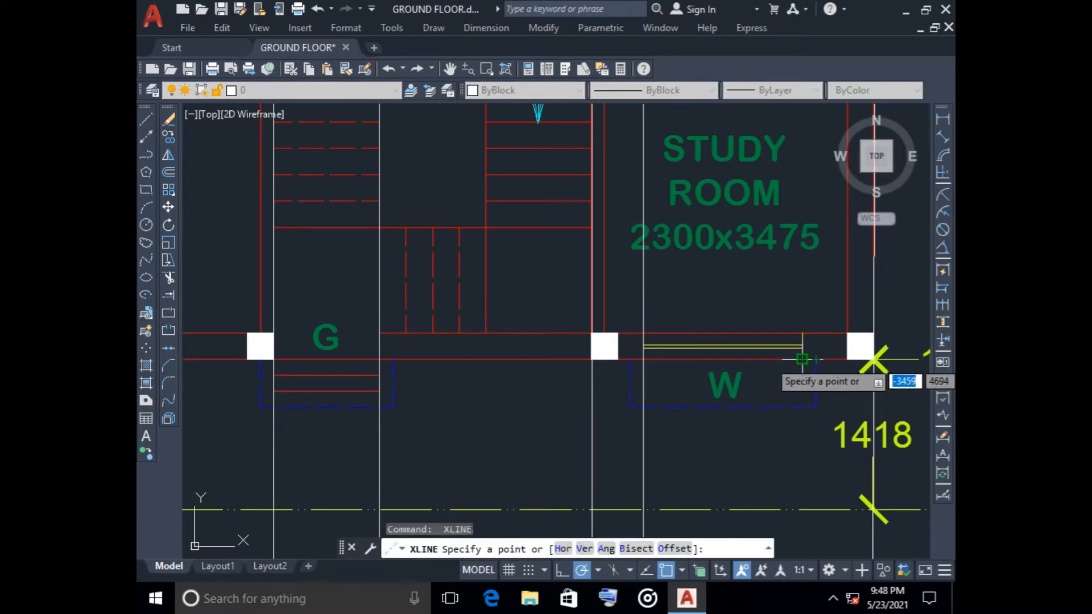
{"action": "left_click", "coordinate": [801, 398]}
{"action": "key", "text": "Return"}
{"action": "scroll", "coordinate": [739, 438], "scroll_direction": "down", "scroll_amount": 5}
{"action": "scroll", "coordinate": [751, 439], "scroll_direction": "up", "scroll_amount": 1}
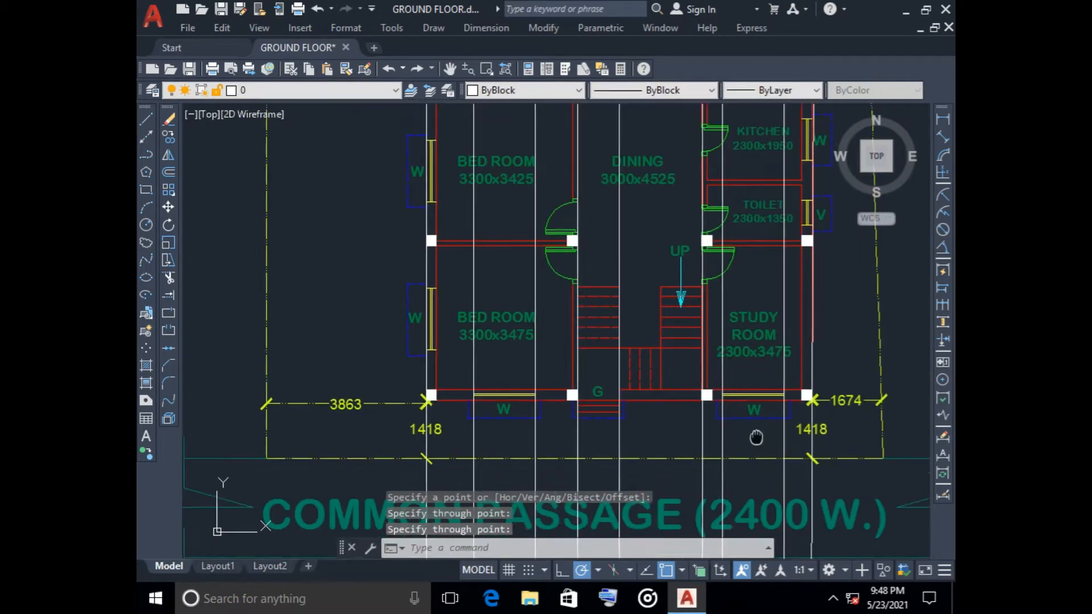
- Inspect the construction lines at the building's southeast corner and delete them
{"action": "middle_click_drag", "start_coordinate": [838, 277], "coordinate": [748, 249]}
{"action": "scroll", "coordinate": [740, 405], "scroll_direction": "up", "scroll_amount": 5}
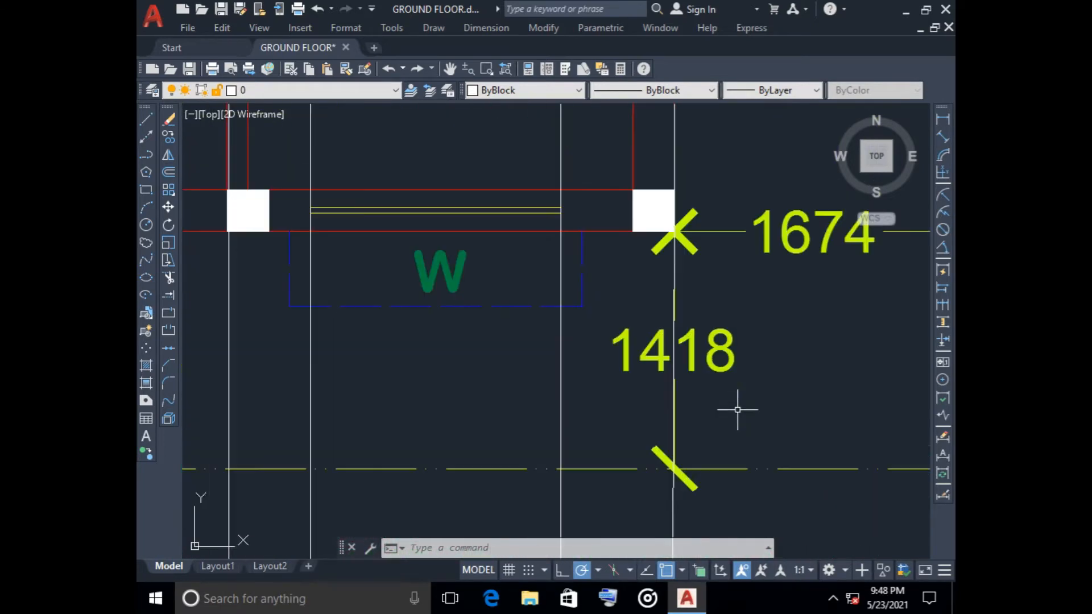
{"action": "left_click", "coordinate": [675, 329]}
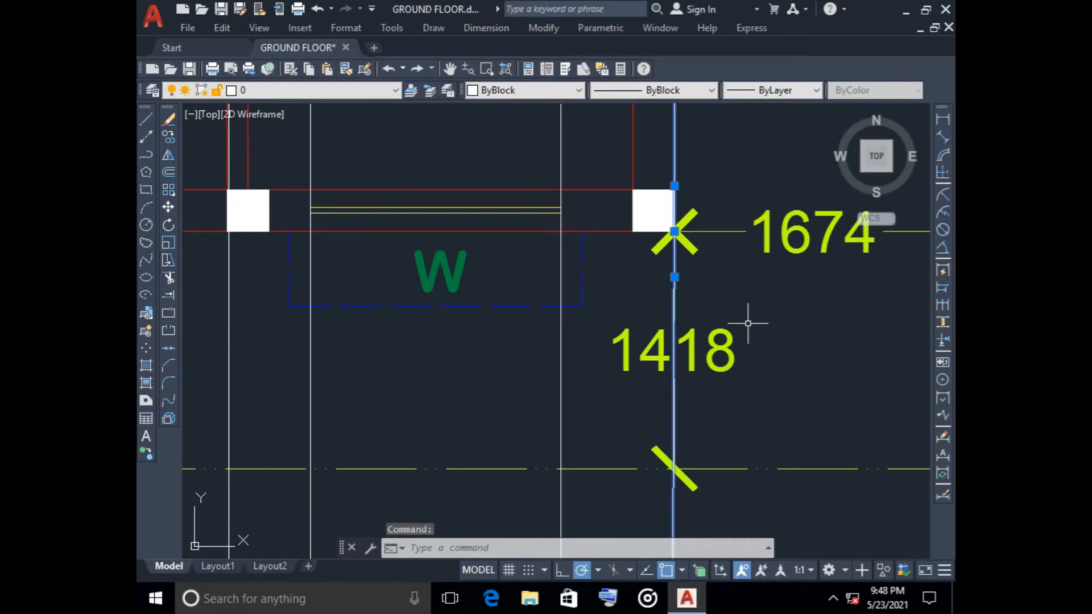
{"action": "scroll", "coordinate": [710, 260], "scroll_direction": "down", "scroll_amount": 2}
{"action": "scroll", "coordinate": [710, 260], "scroll_direction": "down", "scroll_amount": 2}
{"action": "middle_click_drag", "start_coordinate": [710, 260], "coordinate": [721, 219]}
{"action": "key", "text": "Escape"}
{"action": "left_click", "coordinate": [670, 316]}
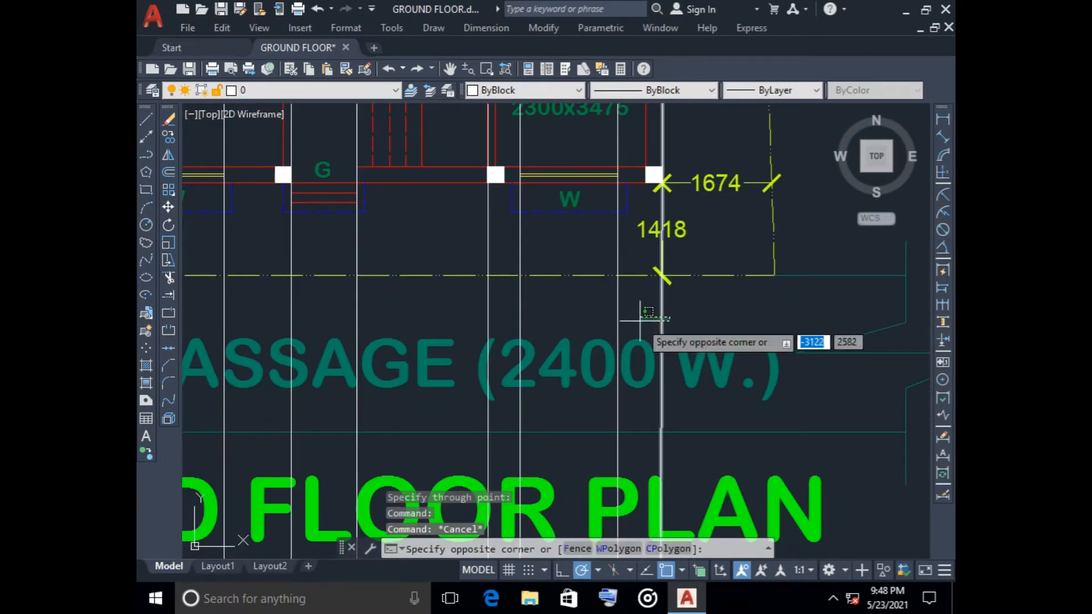
{"action": "left_click", "coordinate": [639, 320]}
{"action": "key", "text": "Delete"}
- Draw a vertical construction line through the building's east outer face, starting at the southeast column
{"action": "middle_click_drag", "start_coordinate": [692, 150], "coordinate": [707, 302]}
{"action": "left_click", "coordinate": [146, 136]}
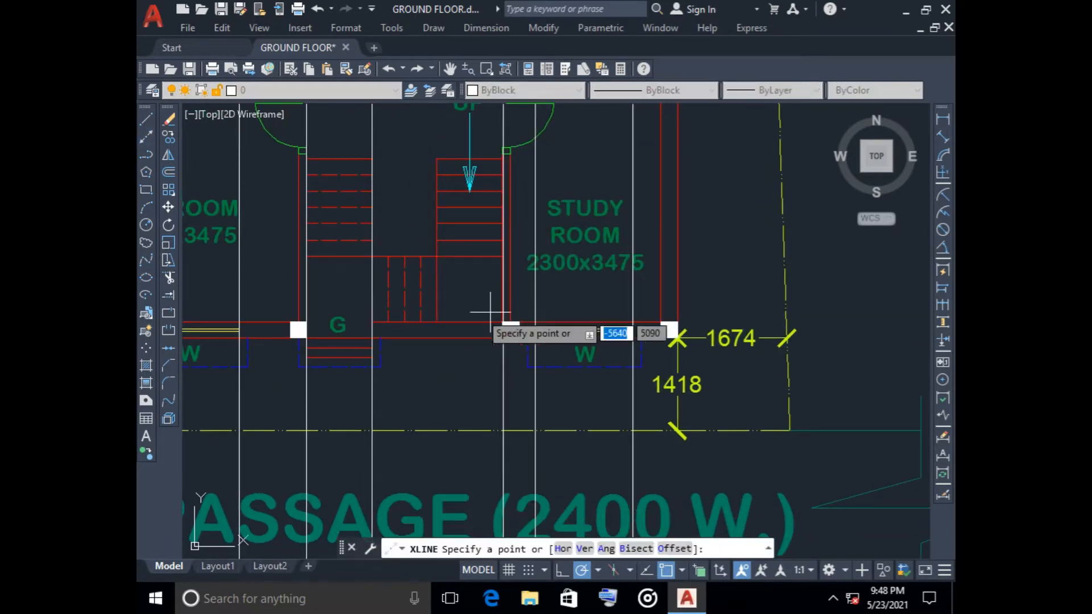
{"action": "left_click", "coordinate": [676, 322]}
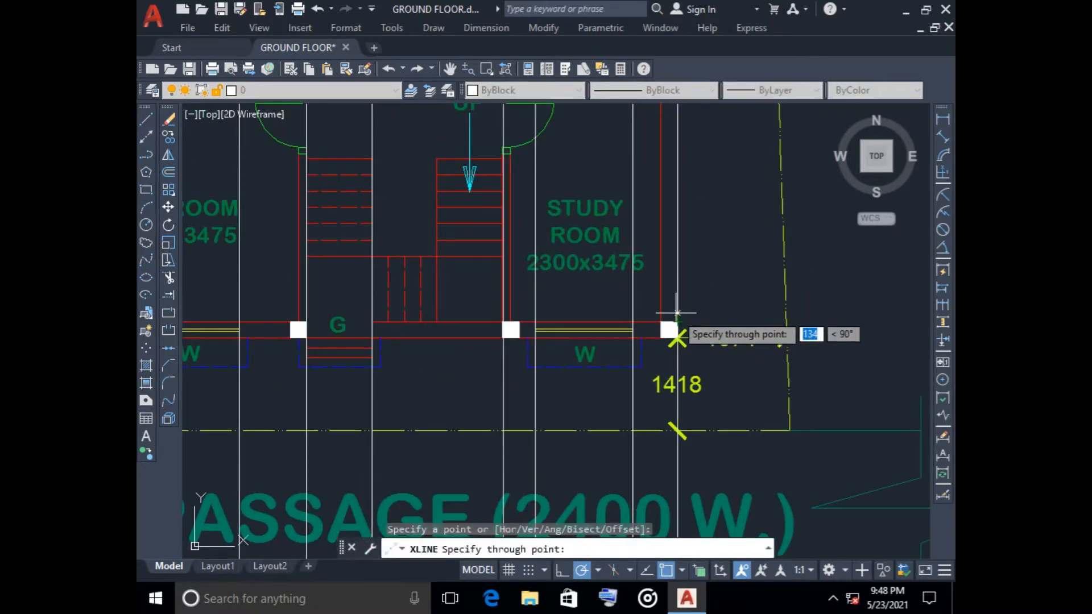
{"action": "left_click", "coordinate": [678, 305]}
{"action": "key", "text": "Escape"}
- Draw a horizontal line across all the vertical construction lines, north of the ground floor plan's site boundary
{"action": "scroll", "coordinate": [711, 308], "scroll_direction": "down", "scroll_amount": 3}
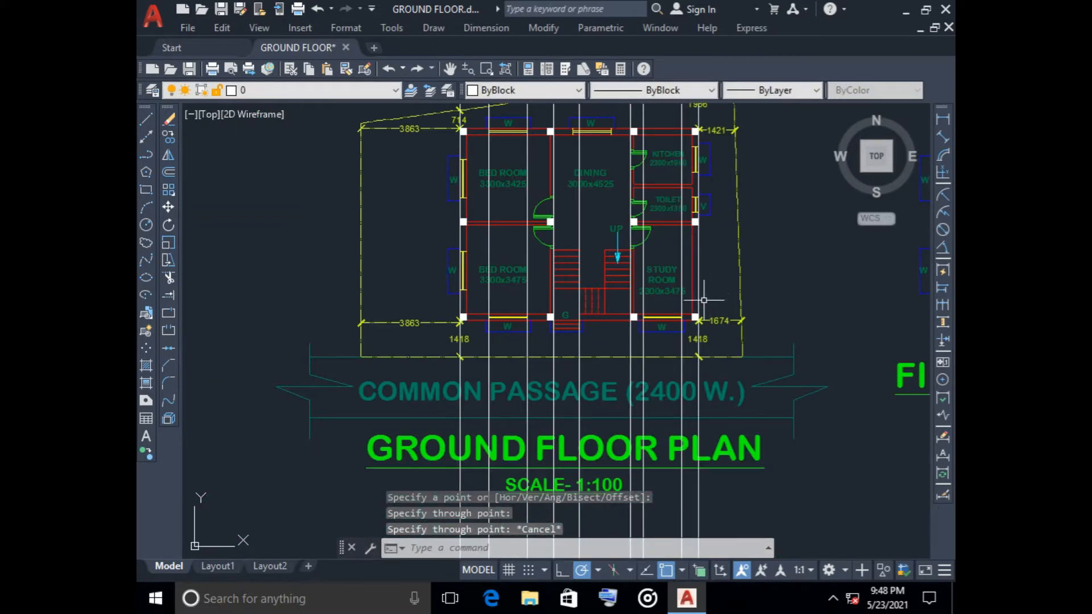
{"action": "mouse_move", "coordinate": [714, 307]}
{"action": "middle_mouse_down"}
{"action": "mouse_move", "coordinate": [721, 402]}
{"action": "mouse_move", "coordinate": [720, 392]}
{"action": "middle_mouse_up"}
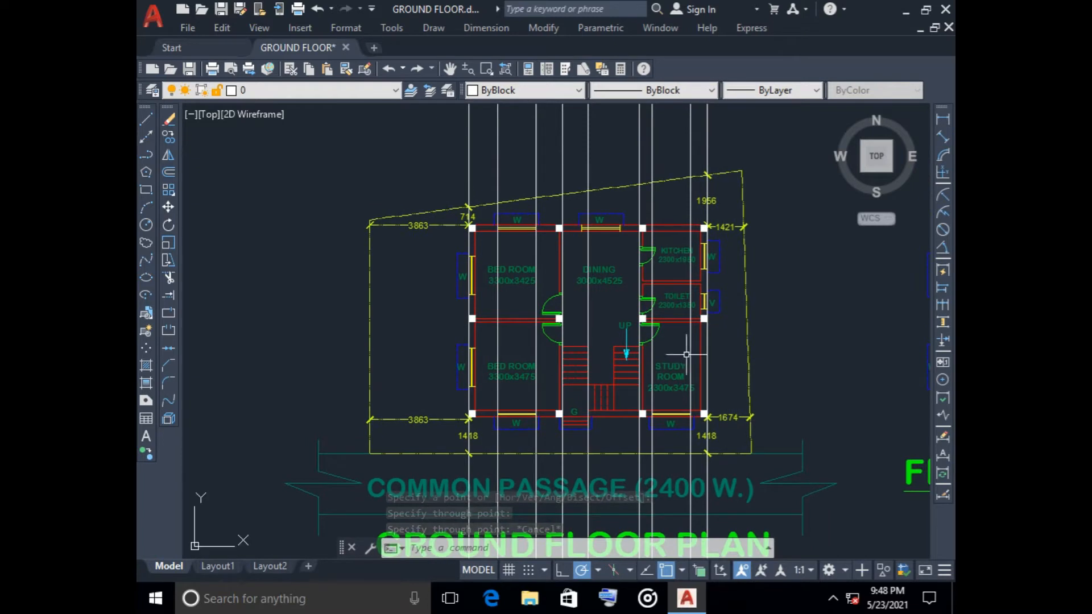
{"action": "left_click", "coordinate": [146, 119]}
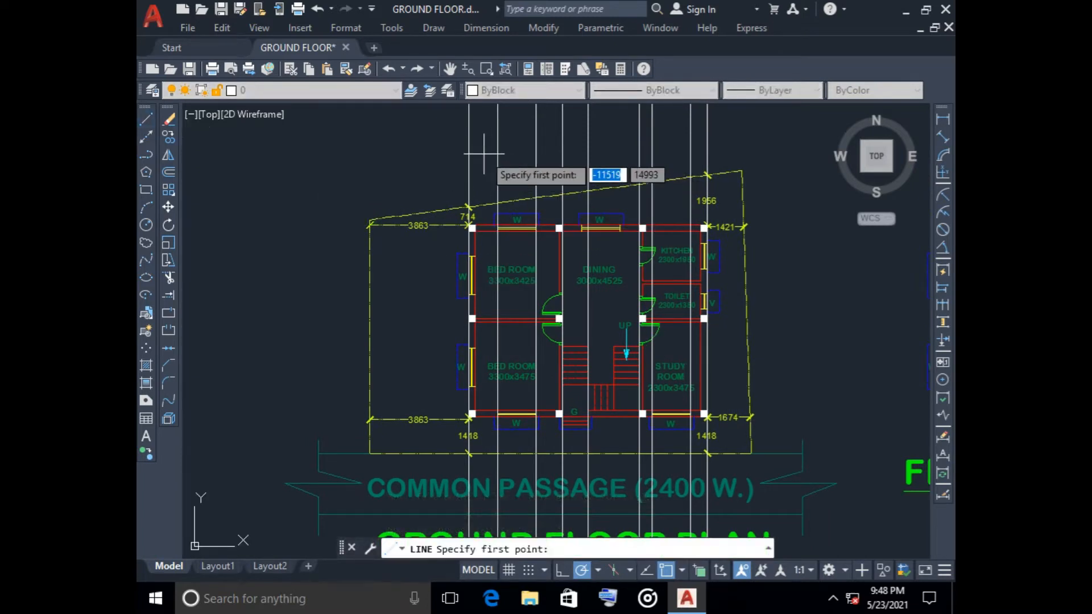
{"action": "middle_click_drag", "start_coordinate": [480, 150], "coordinate": [444, 266]}
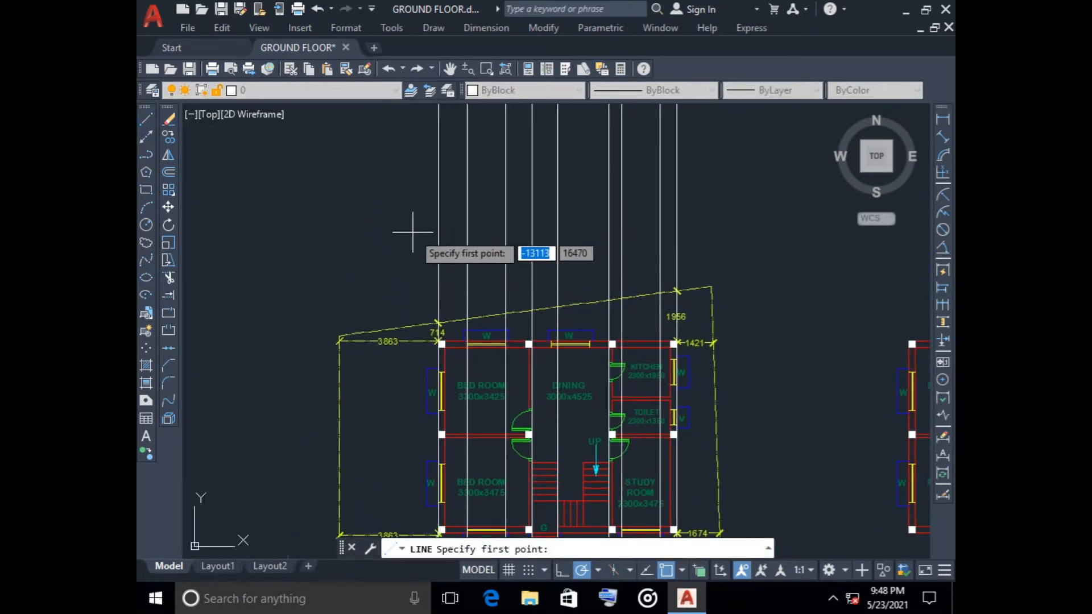
{"action": "left_click", "coordinate": [404, 188]}
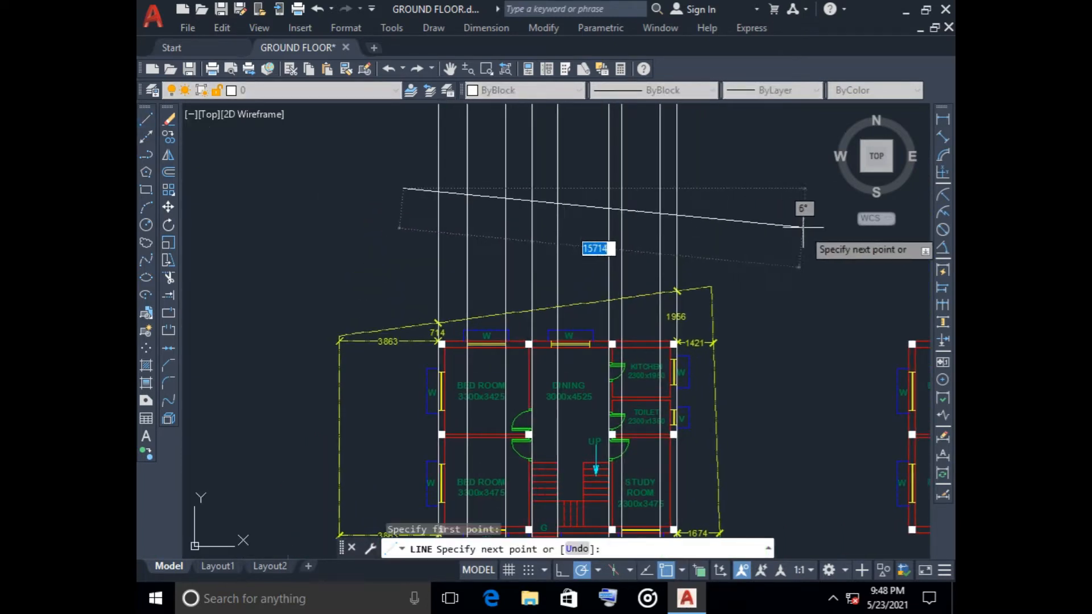
{"action": "left_click", "coordinate": [722, 188]}
{"action": "key", "text": "Escape"}
- Trim the horizontal line's ends that overhang the outermost east and west construction lines
{"action": "type", "text": "t"}
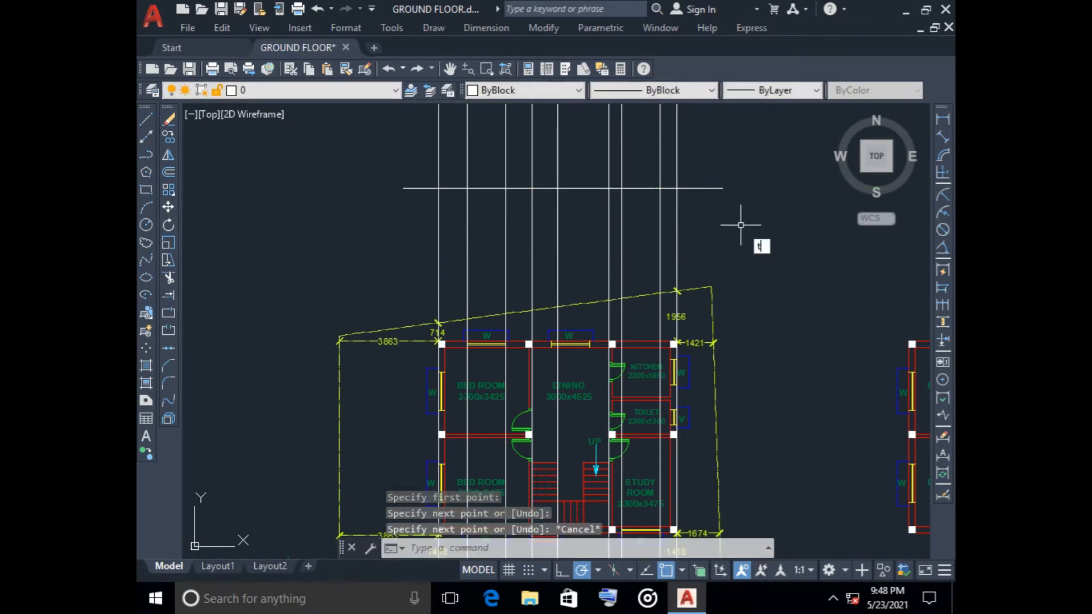
{"action": "type", "text": "r"}
{"action": "key", "text": "Return"}
{"action": "left_click", "coordinate": [704, 205]}
{"action": "left_click", "coordinate": [703, 174]}
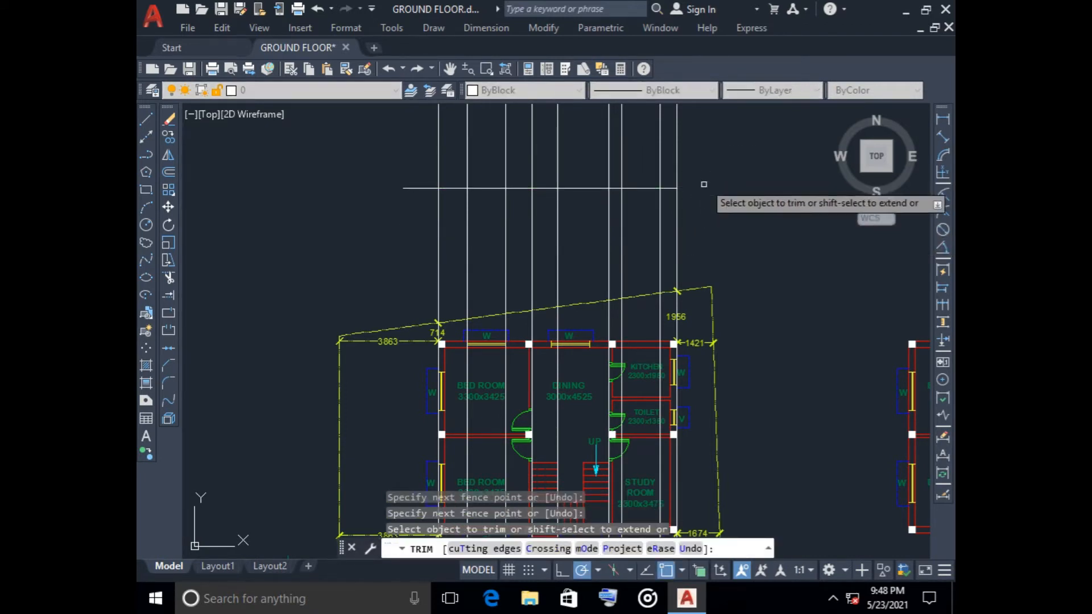
{"action": "left_click", "coordinate": [422, 207]}
{"action": "left_click", "coordinate": [418, 166]}
{"action": "key", "text": "Return"}
{"action": "key", "text": "Escape"}
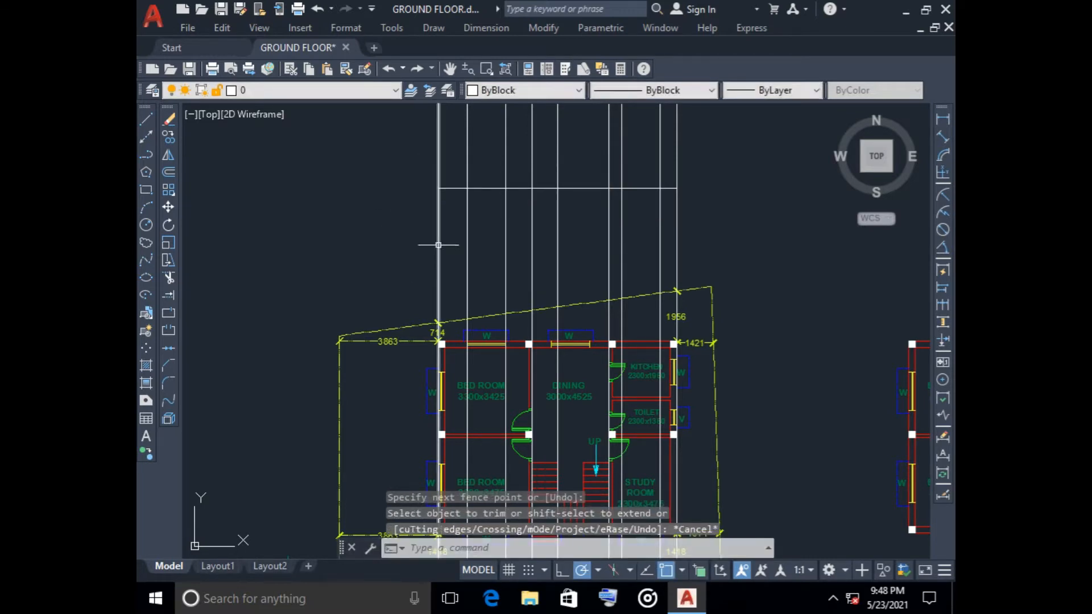
- Make the window layer current
{"action": "mouse_move", "coordinate": [711, 219]}
{"action": "middle_mouse_down"}
{"action": "mouse_move", "coordinate": [748, 214]}
{"action": "mouse_move", "coordinate": [754, 168]}
{"action": "middle_mouse_up"}
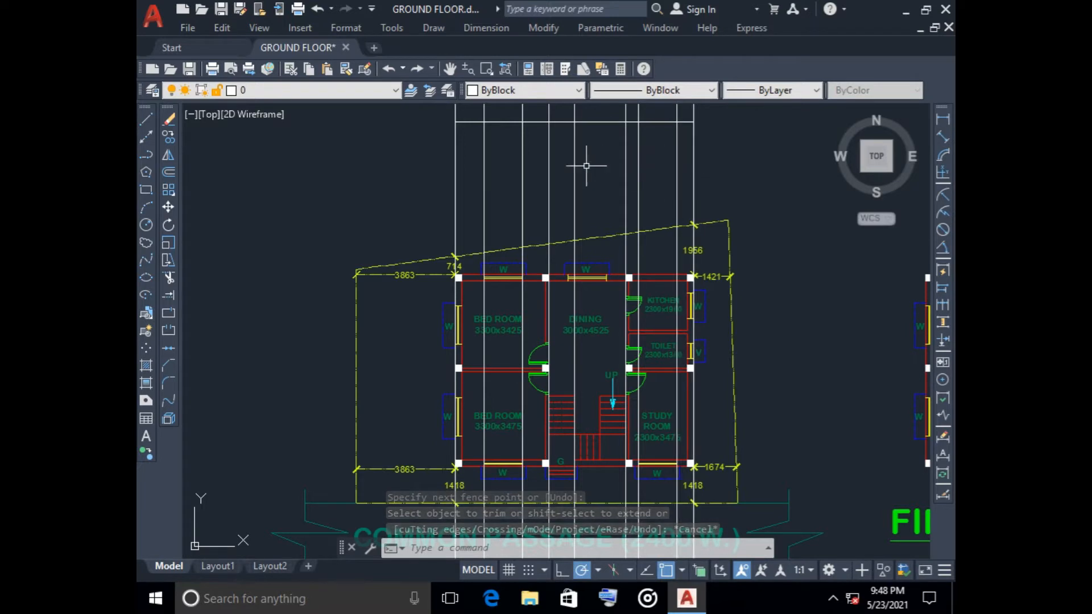
{"action": "left_click", "coordinate": [392, 91]}
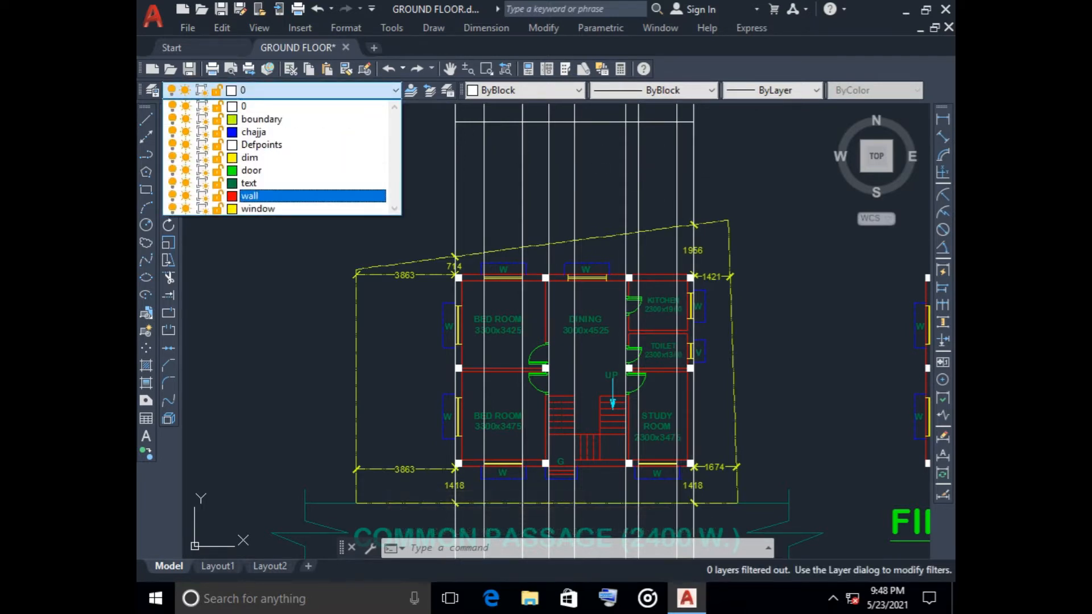
{"action": "left_click", "coordinate": [348, 208]}
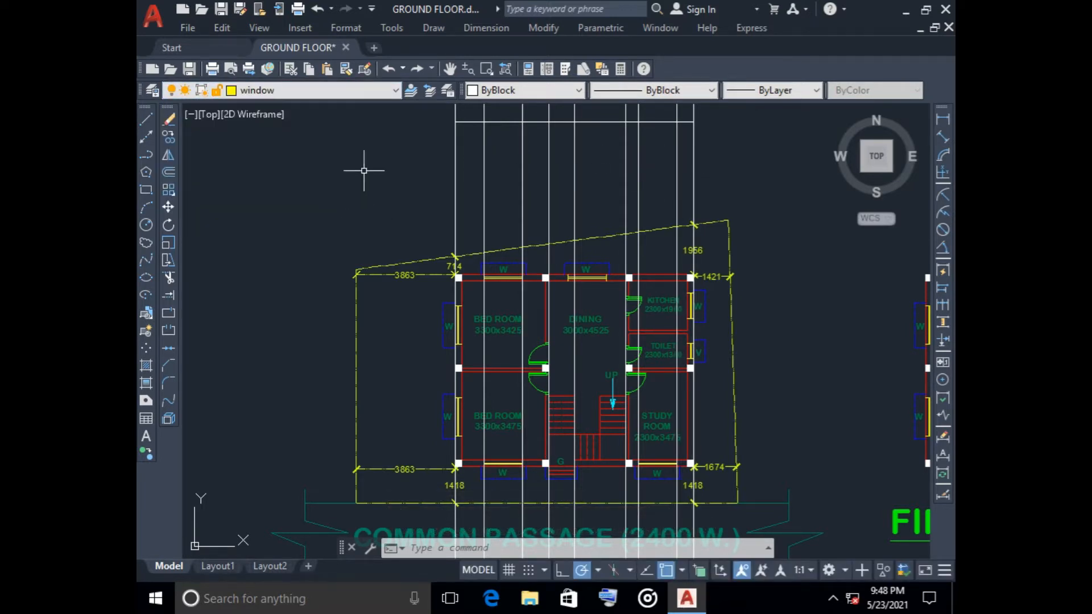
{"action": "left_click", "coordinate": [145, 118]}
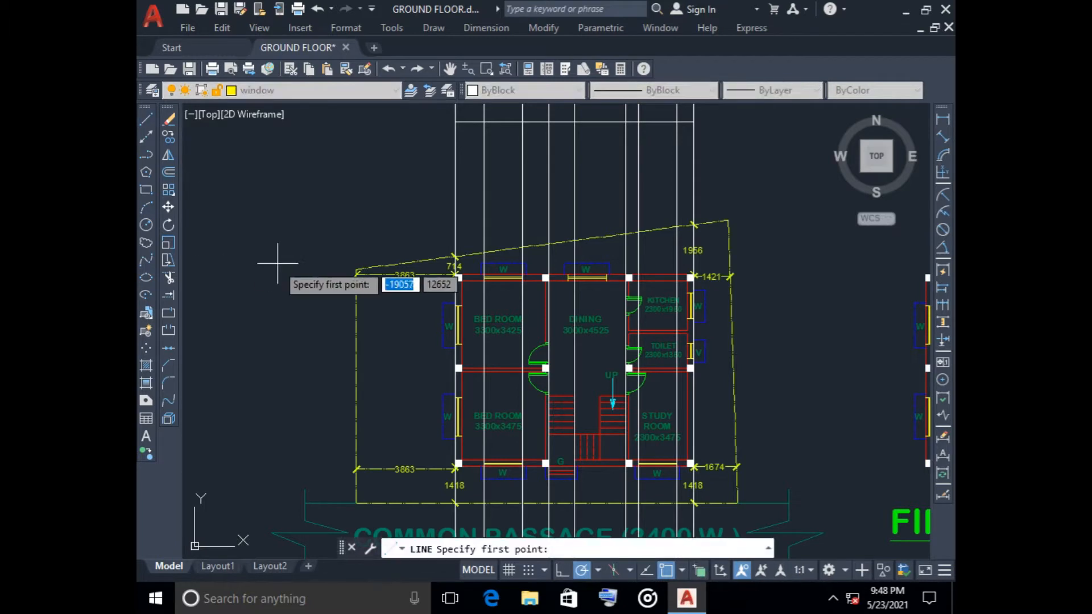
{"action": "middle_click_drag", "start_coordinate": [407, 214], "coordinate": [391, 342]}
{"action": "key", "text": "Escape"}
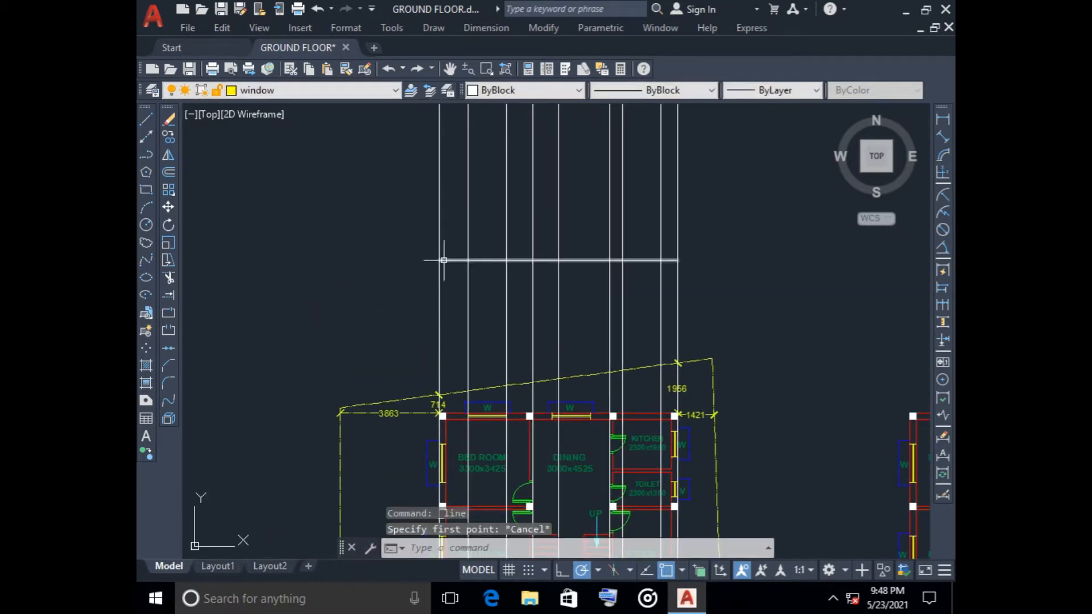
{"action": "mouse_move", "coordinate": [447, 258]}
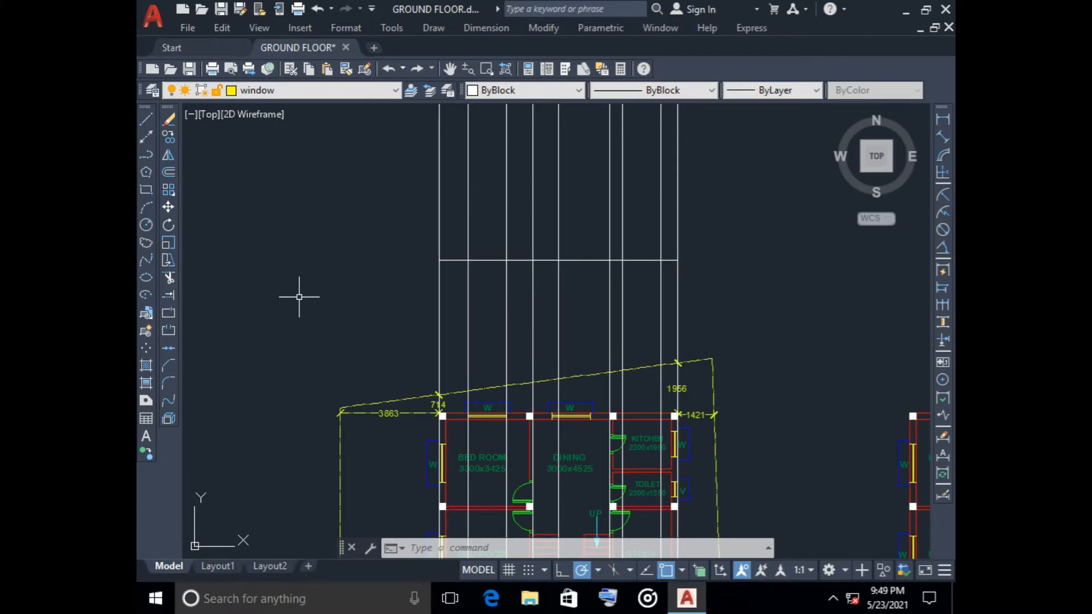
{"action": "key", "text": "Escape"}
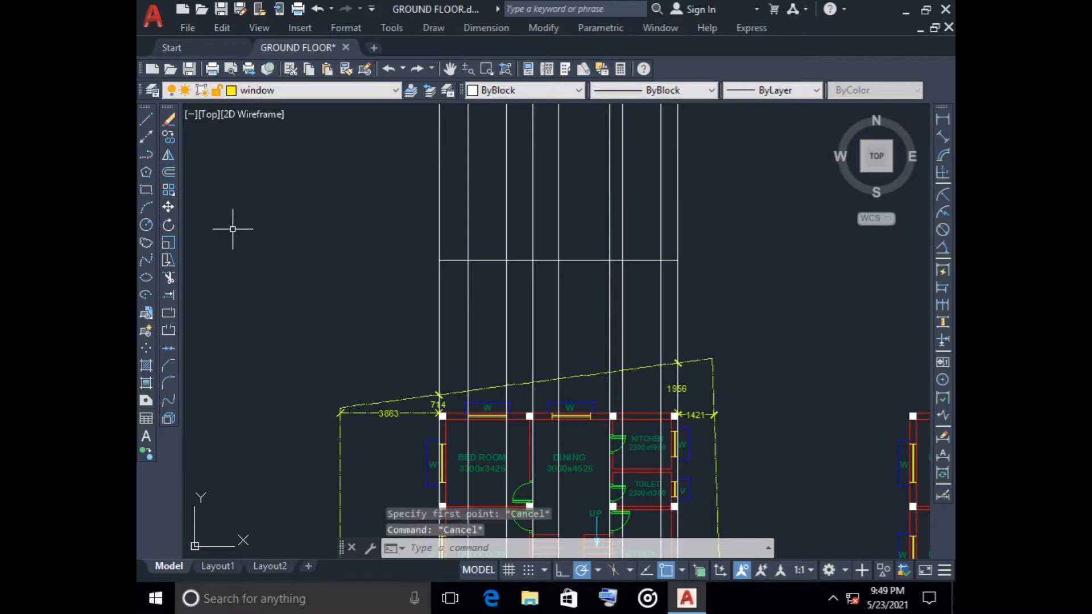
- Offset the horizontal base line 600 upward
{"action": "left_click", "coordinate": [168, 172]}
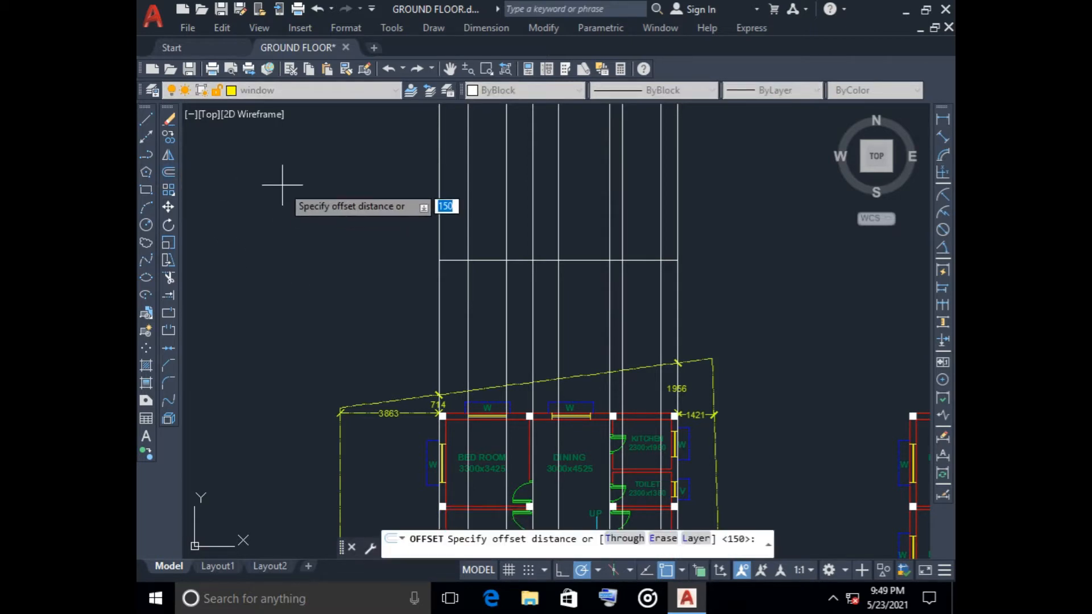
{"action": "type", "text": "600"}
{"action": "key", "text": "Return"}
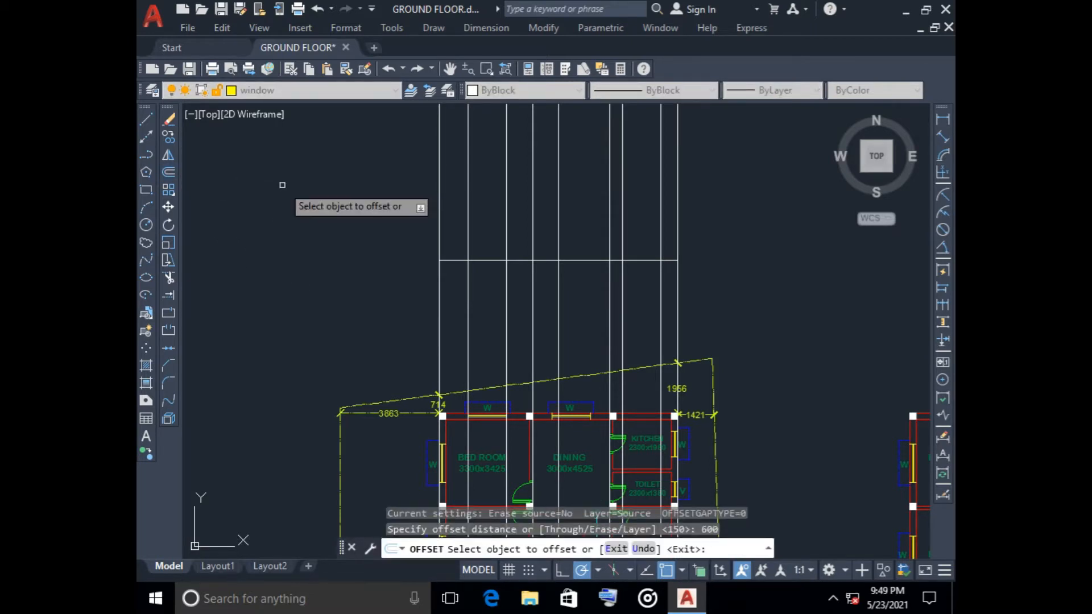
{"action": "left_click", "coordinate": [448, 260]}
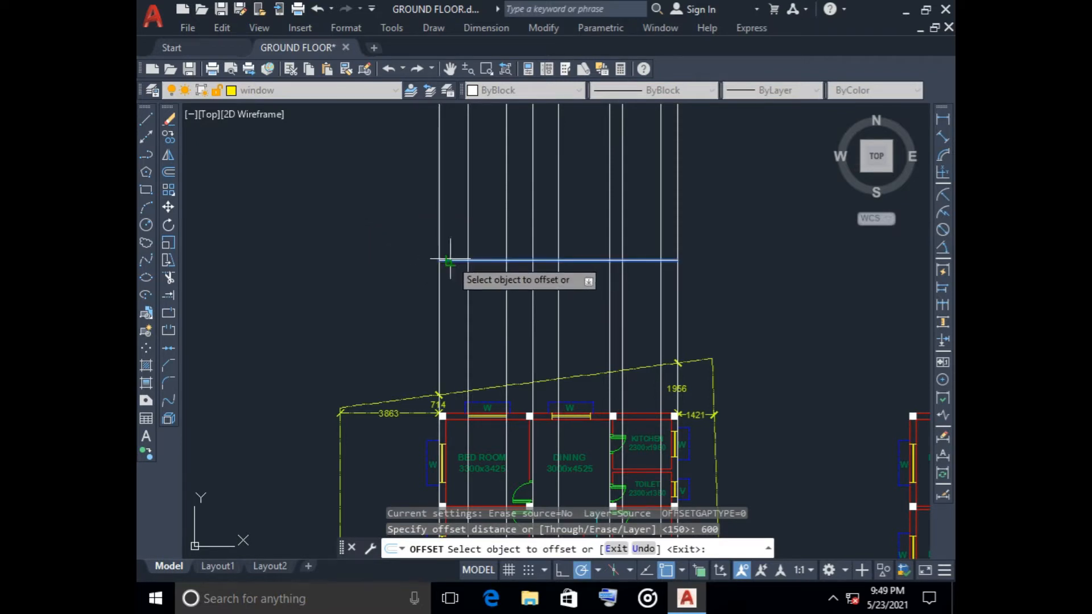
{"action": "left_click", "coordinate": [449, 216]}
{"action": "key", "text": "Escape"}
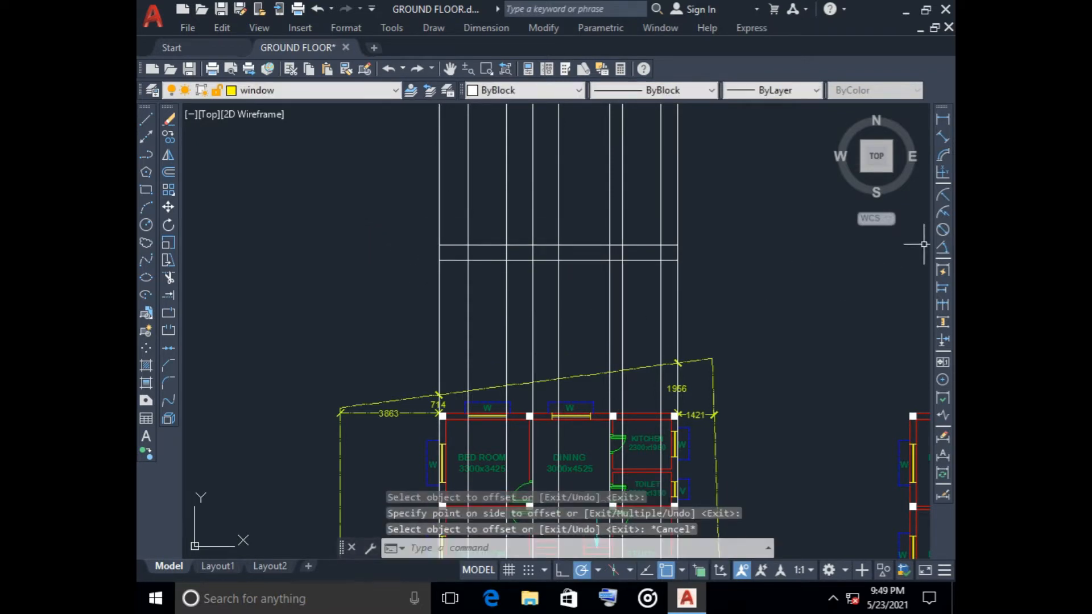
- Check the spacing between the base line and its offset copy at their east ends with a linear dimension
{"action": "left_click", "coordinate": [942, 118]}
{"action": "left_click", "coordinate": [677, 245]}
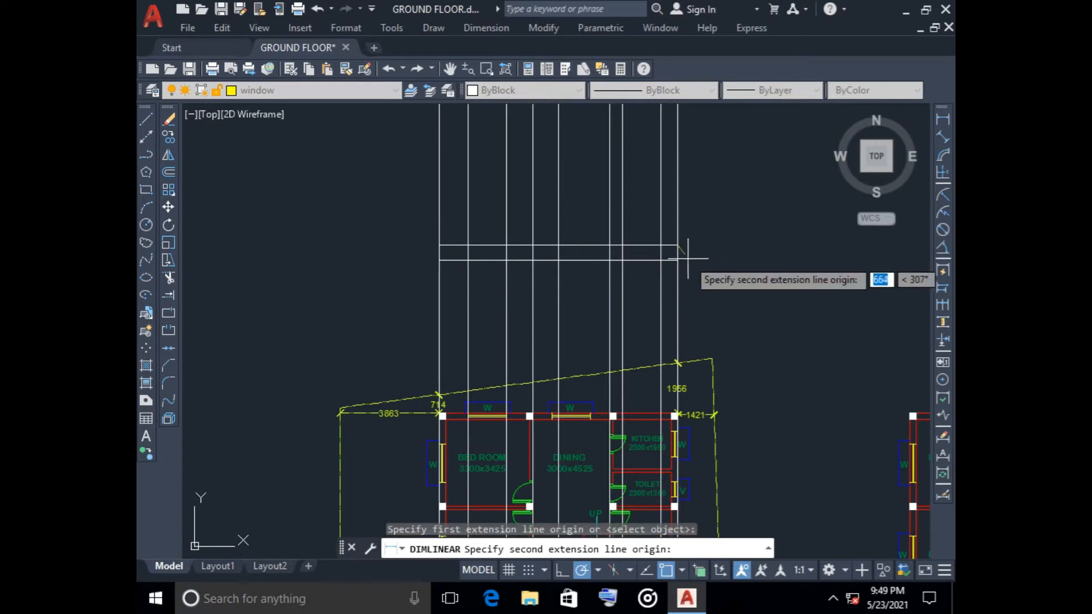
{"action": "key", "text": "Escape"}
{"action": "scroll", "coordinate": [708, 281], "scroll_direction": "down", "scroll_amount": 4}
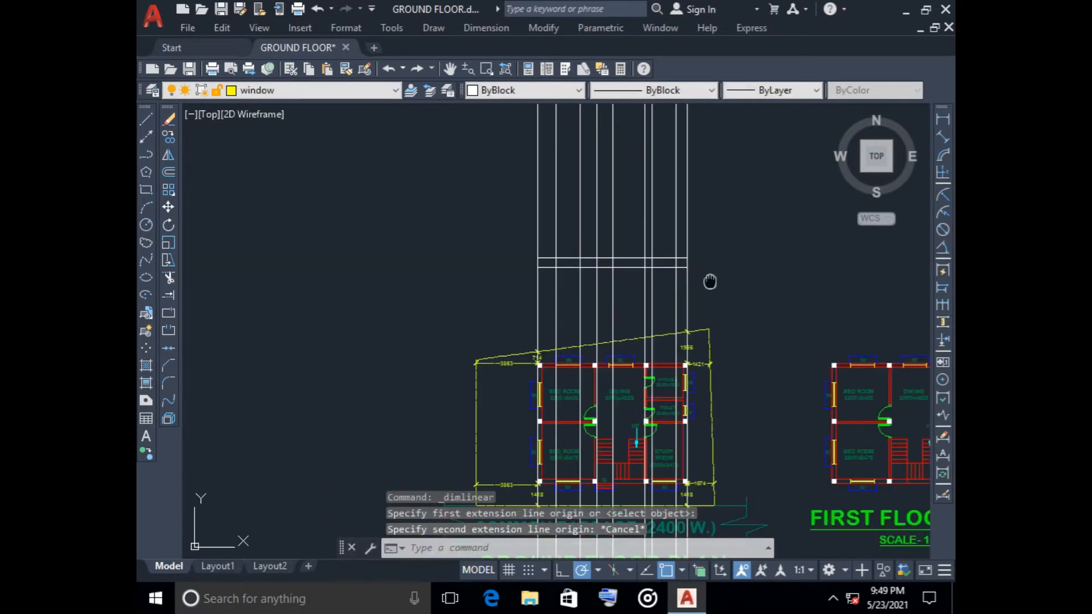
{"action": "scroll", "coordinate": [690, 309], "scroll_direction": "up", "scroll_amount": 1}
{"action": "scroll", "coordinate": [691, 320], "scroll_direction": "up", "scroll_amount": 3}
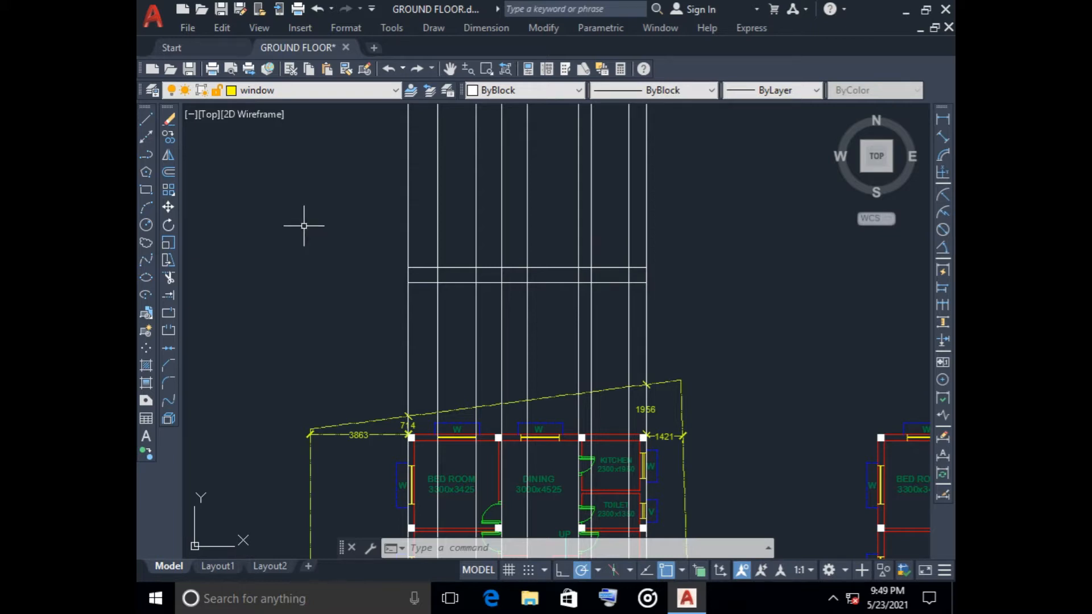
- Offset the upper of the two horizontal lines 3000 upward
{"action": "left_click", "coordinate": [168, 173]}
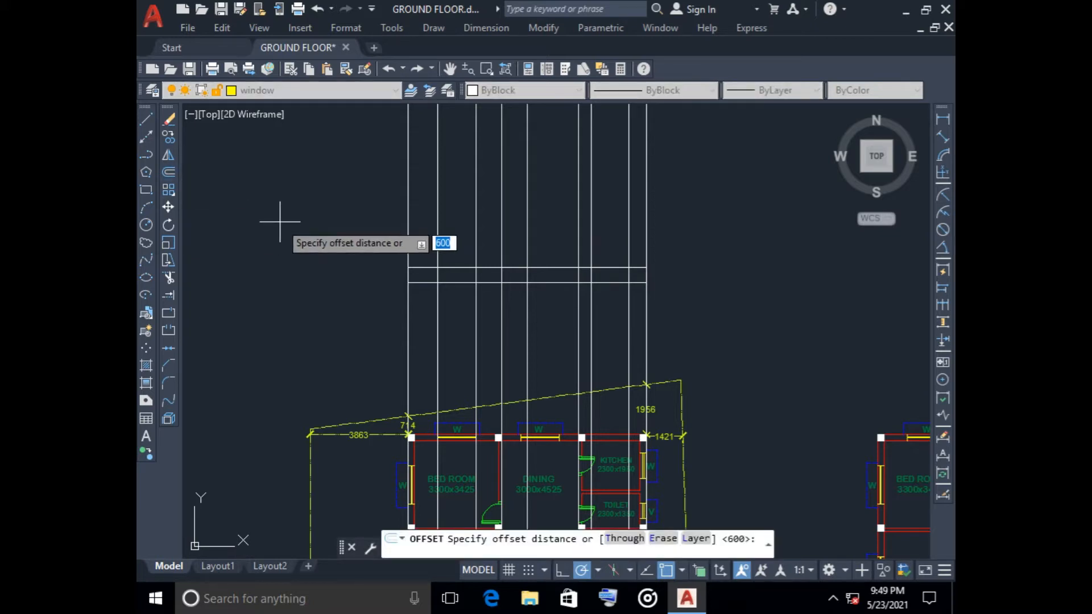
{"action": "type", "text": "3000"}
{"action": "key", "text": "Return"}
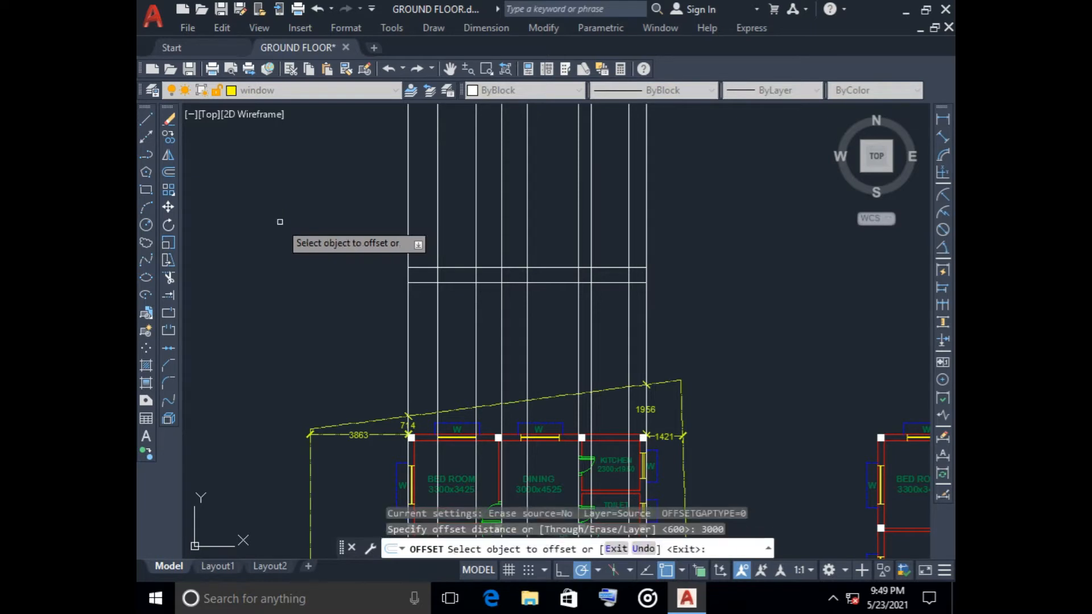
{"action": "left_click", "coordinate": [416, 266]}
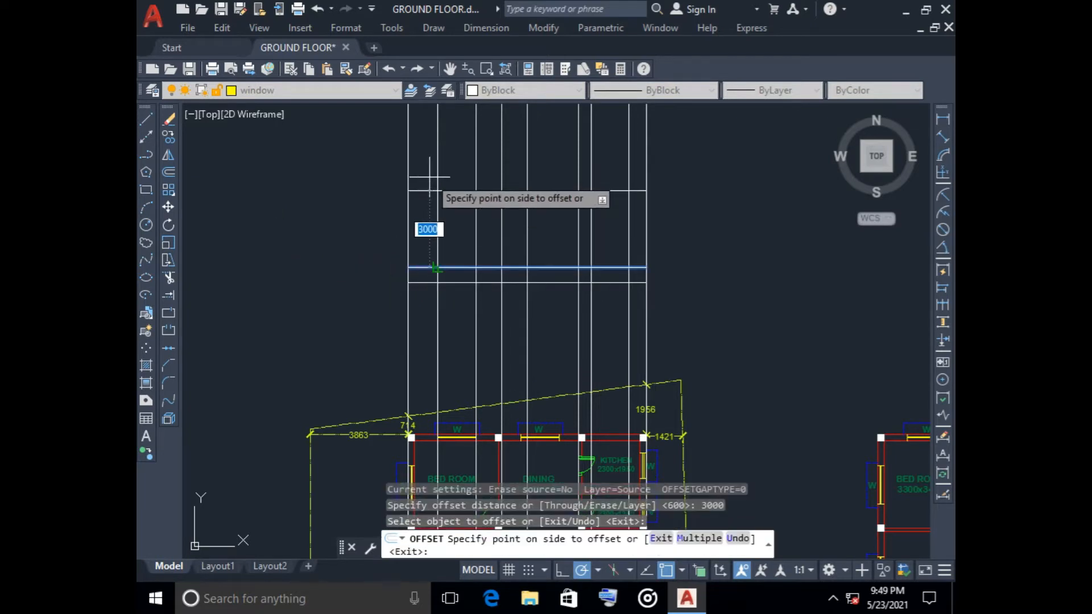
{"action": "left_click", "coordinate": [431, 177]}
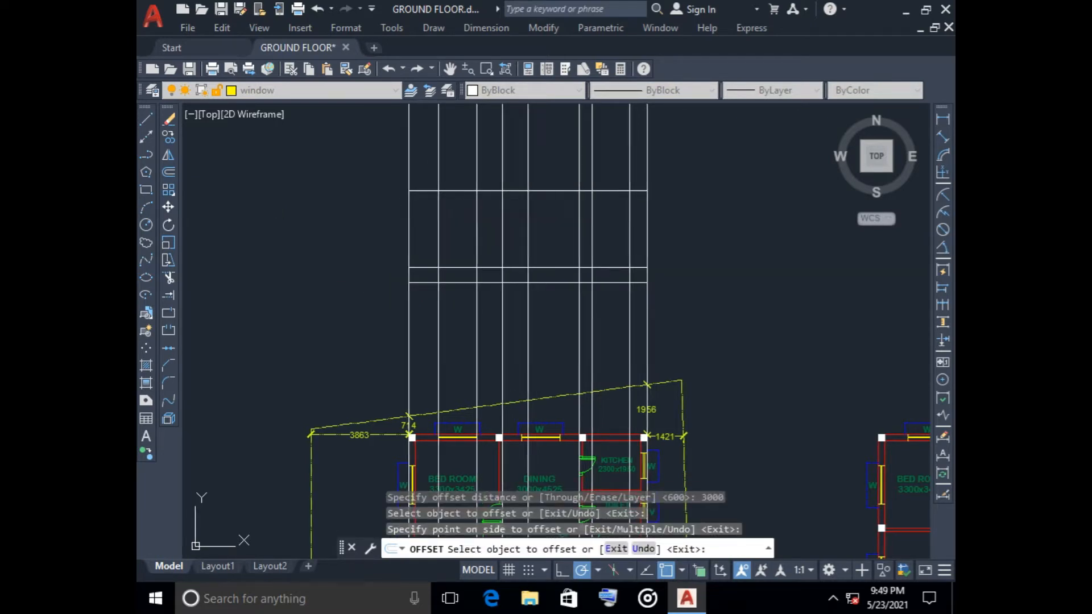
{"action": "middle_click_drag", "start_coordinate": [418, 213], "coordinate": [401, 251]}
{"action": "key", "text": "Escape"}
- Offset the topmost horizontal line 100 downward
{"action": "key", "text": "Return"}
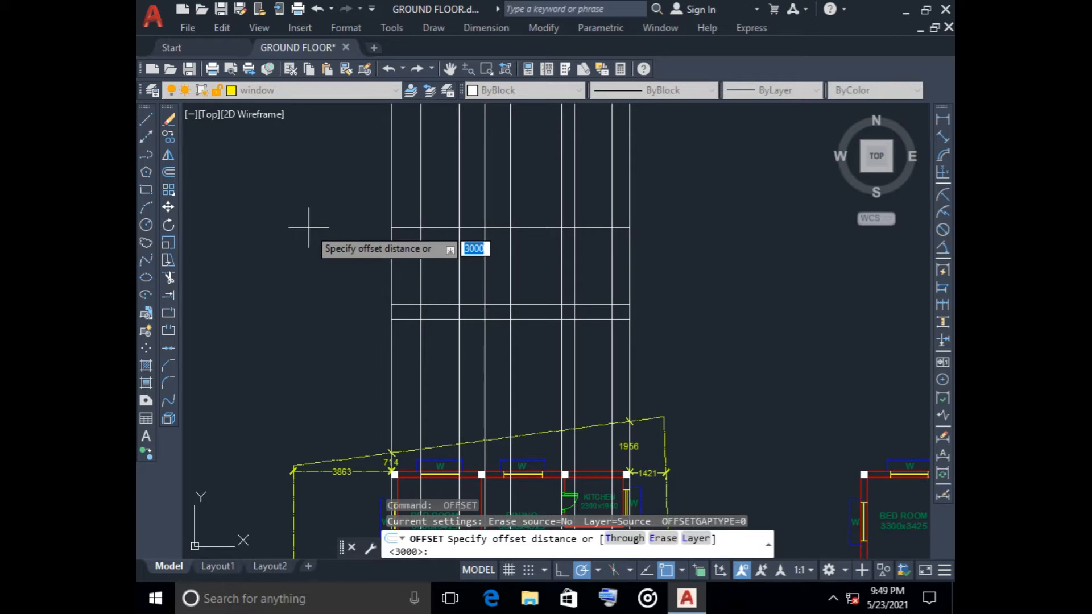
{"action": "type", "text": "100"}
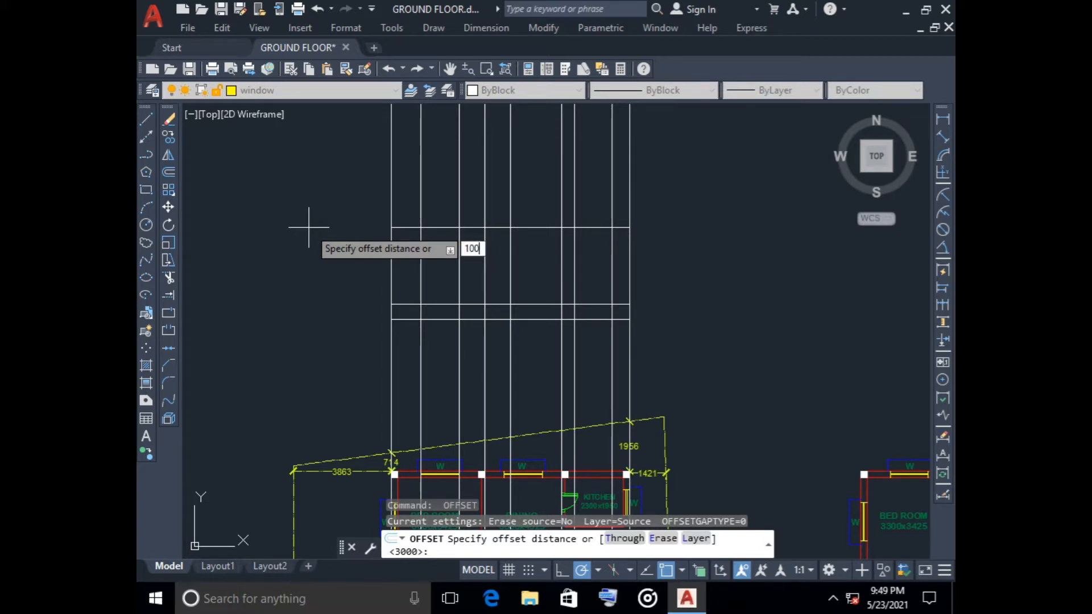
{"action": "key", "text": "Return"}
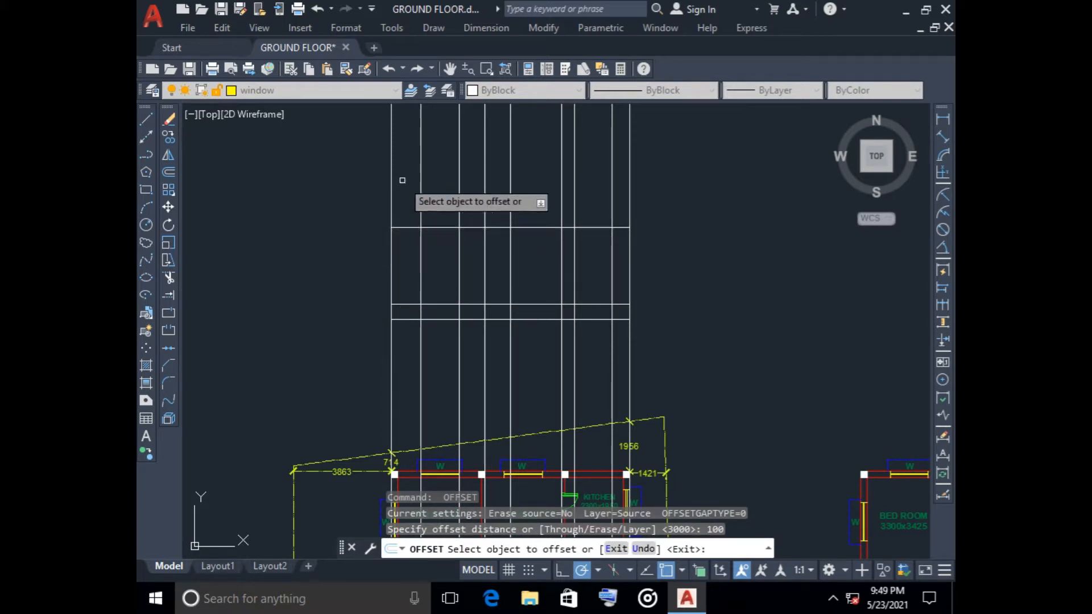
{"action": "left_click", "coordinate": [402, 228]}
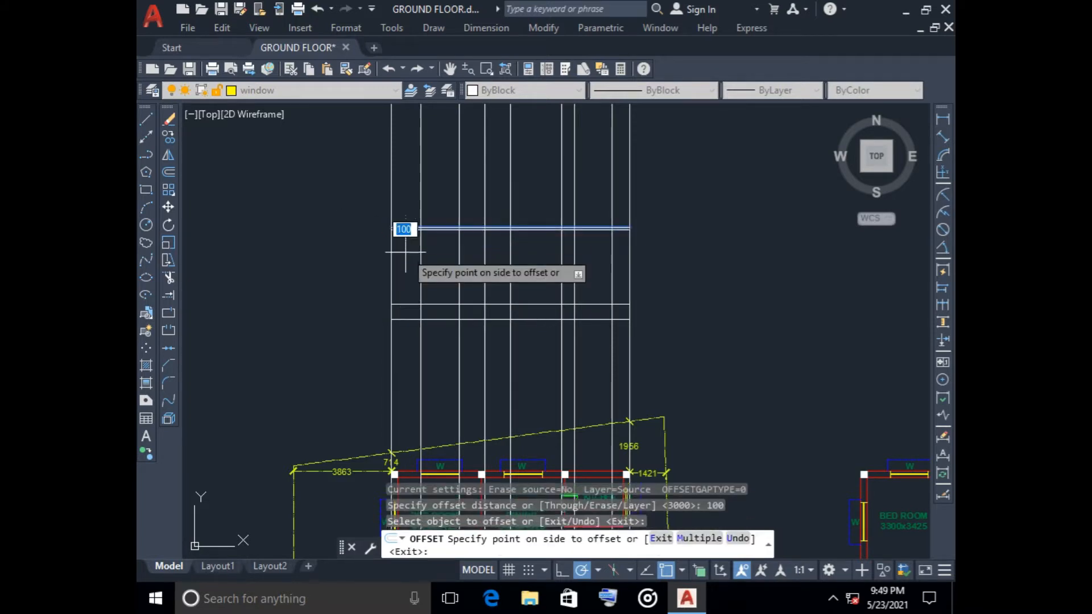
{"action": "left_click", "coordinate": [406, 254]}
{"action": "key", "text": "Escape"}
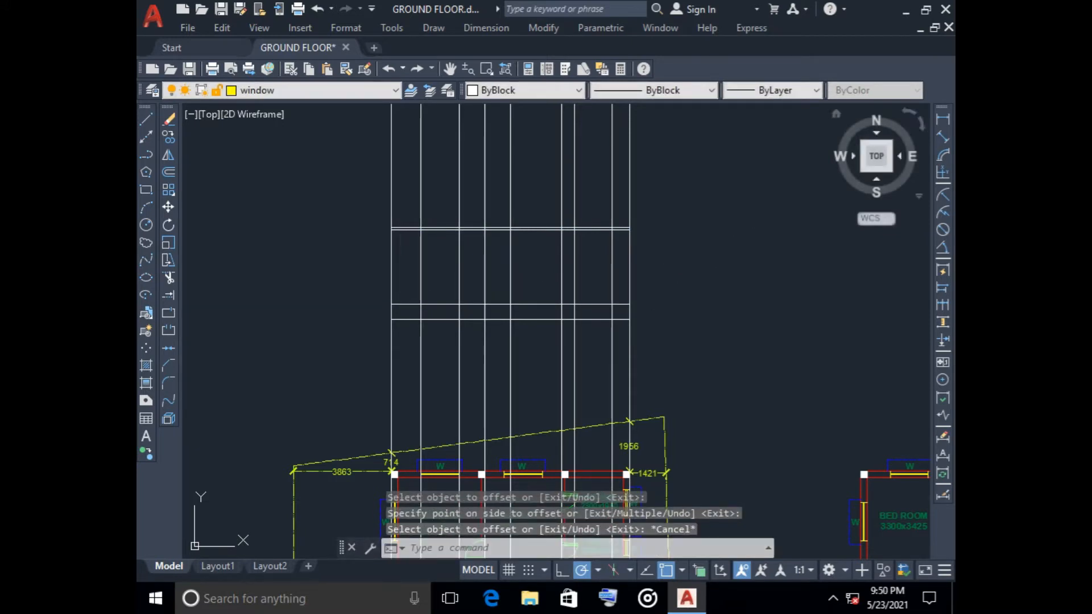
- Check the height from the topmost horizontal line down to the 600 offset line at their east ends with a linear dimension
{"action": "left_click", "coordinate": [942, 118]}
{"action": "scroll", "coordinate": [648, 233], "scroll_direction": "up", "scroll_amount": 5}
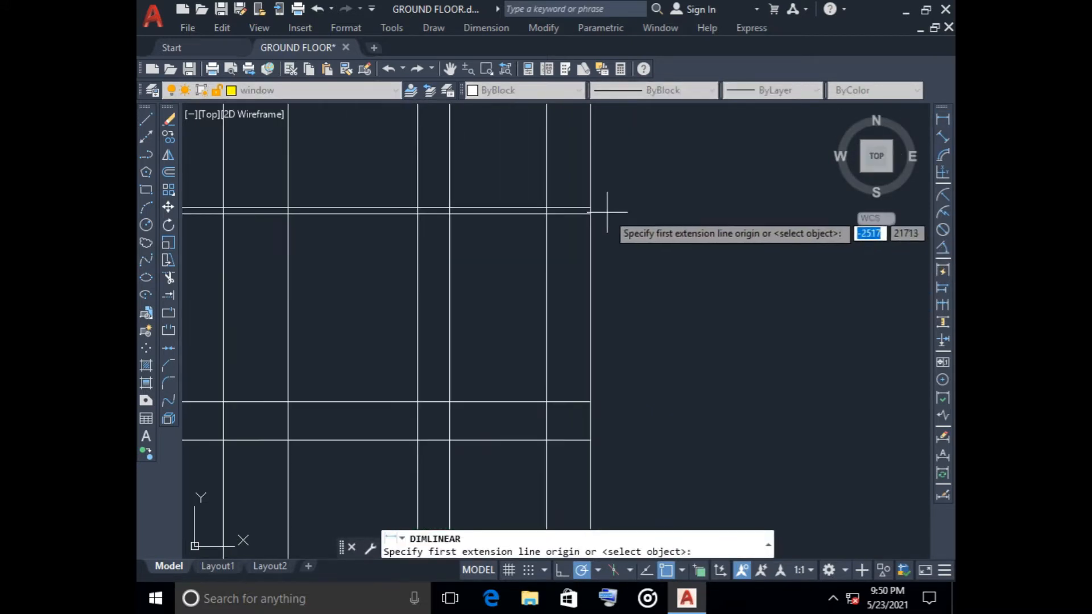
{"action": "left_click", "coordinate": [594, 207]}
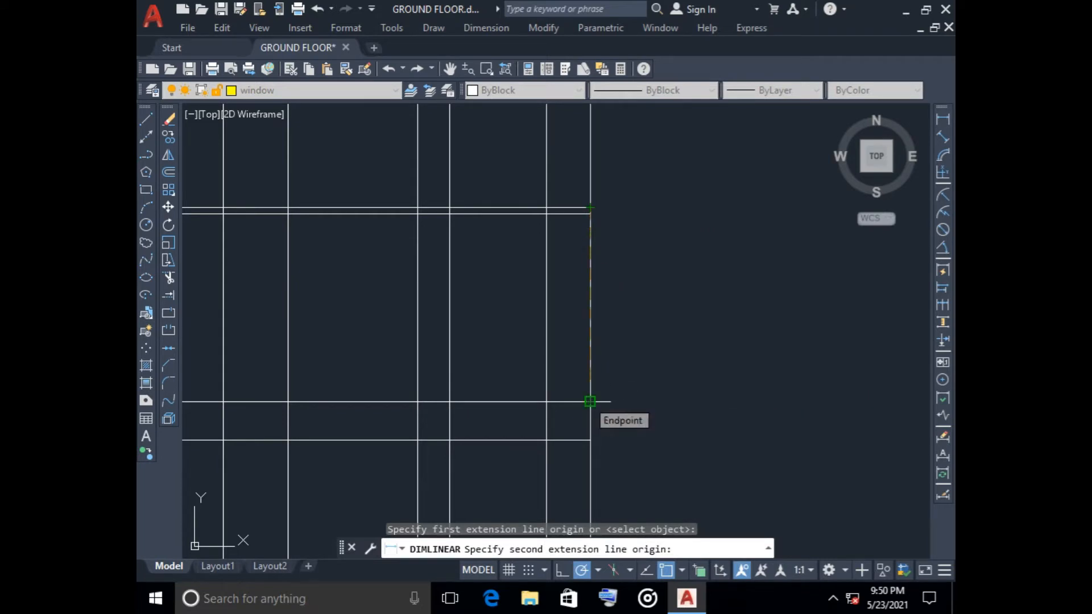
{"action": "key", "text": "Escape"}
{"action": "scroll", "coordinate": [646, 332], "scroll_direction": "down", "scroll_amount": 2}
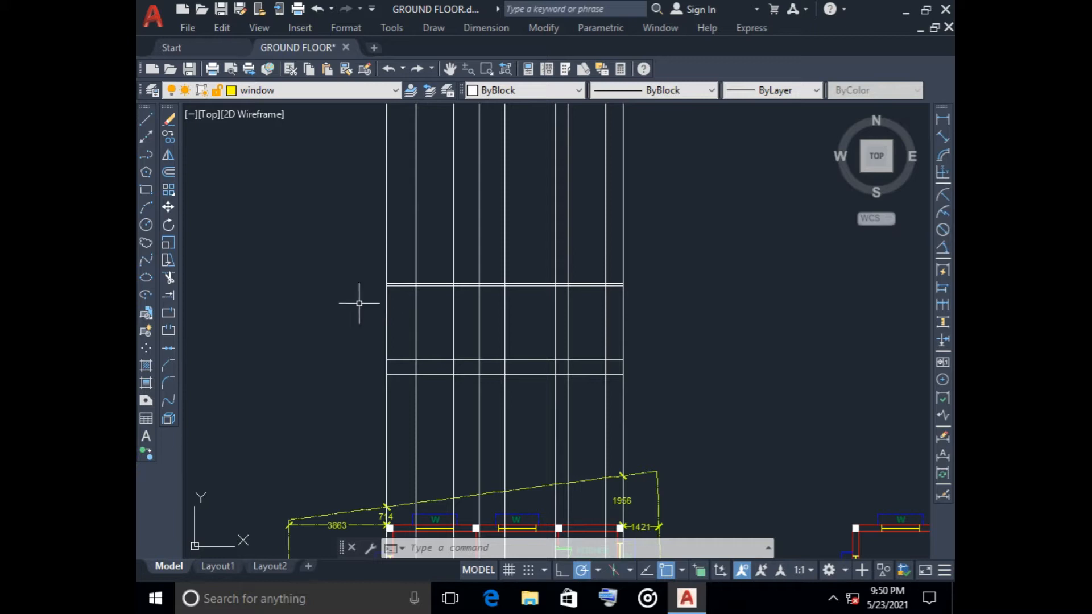
{"action": "key", "text": "Escape"}
{"action": "key", "text": "Escape"}
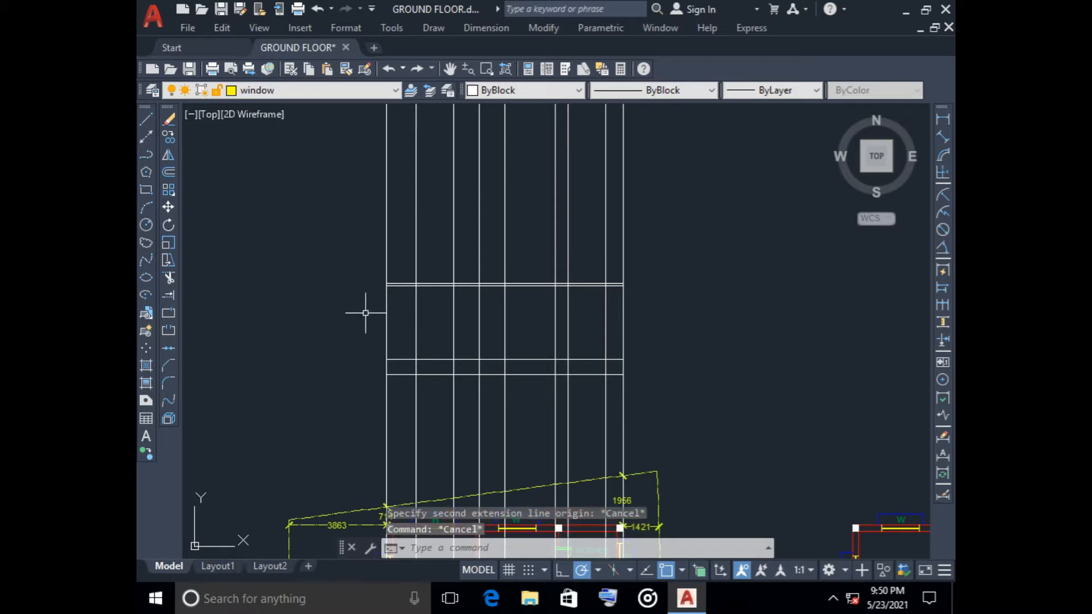
- Offset the topmost horizontal line of the elevation 3000 upward
{"action": "scroll", "coordinate": [402, 282], "scroll_direction": "up", "scroll_amount": 2}
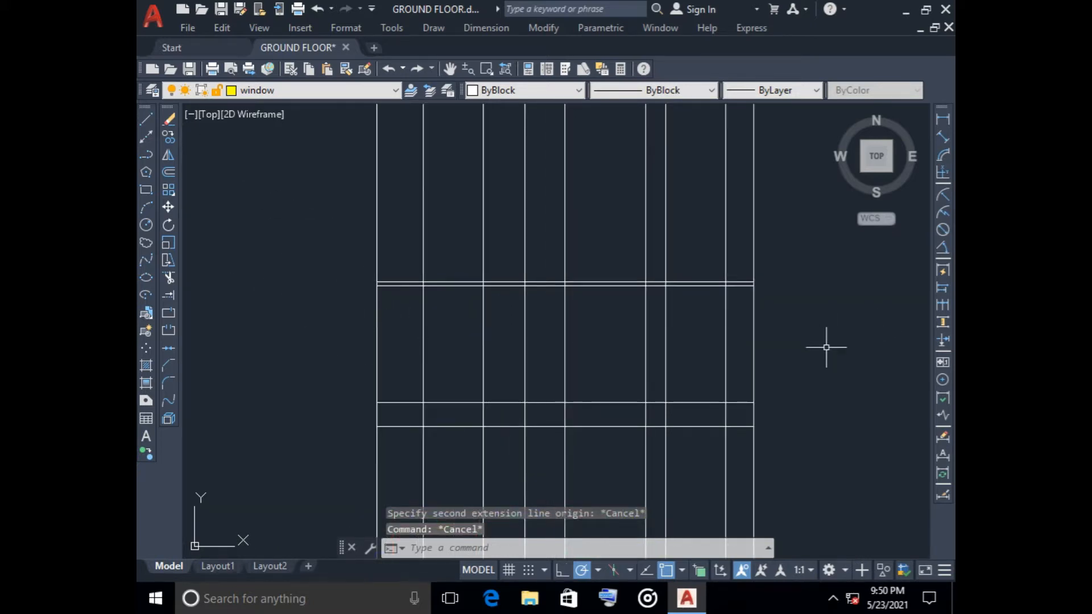
{"action": "scroll", "coordinate": [739, 360], "scroll_direction": "down", "scroll_amount": 4}
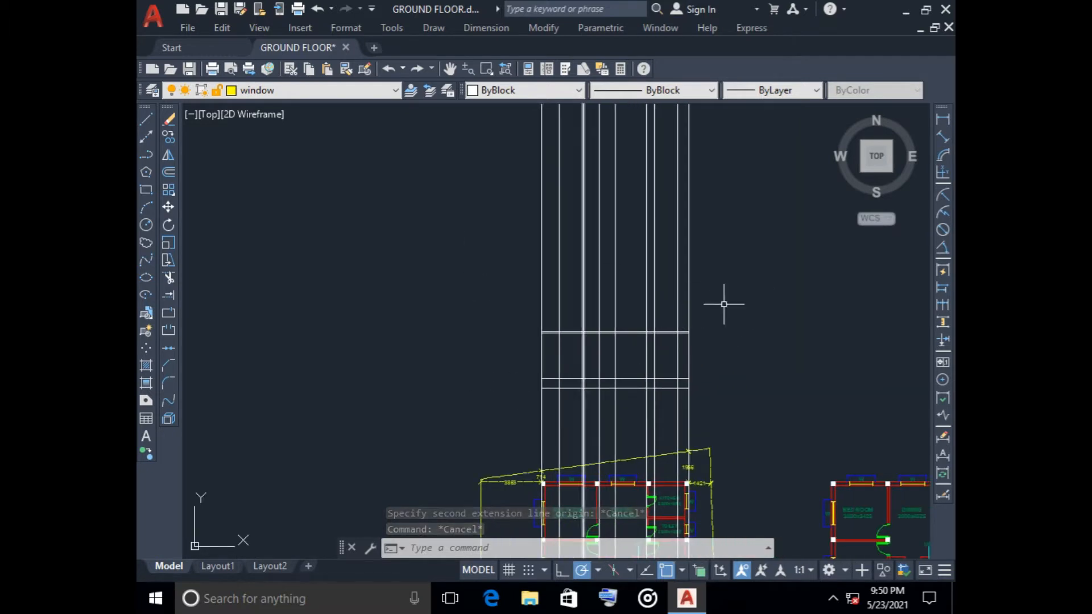
{"action": "type", "text": "o"}
{"action": "key", "text": "Return"}
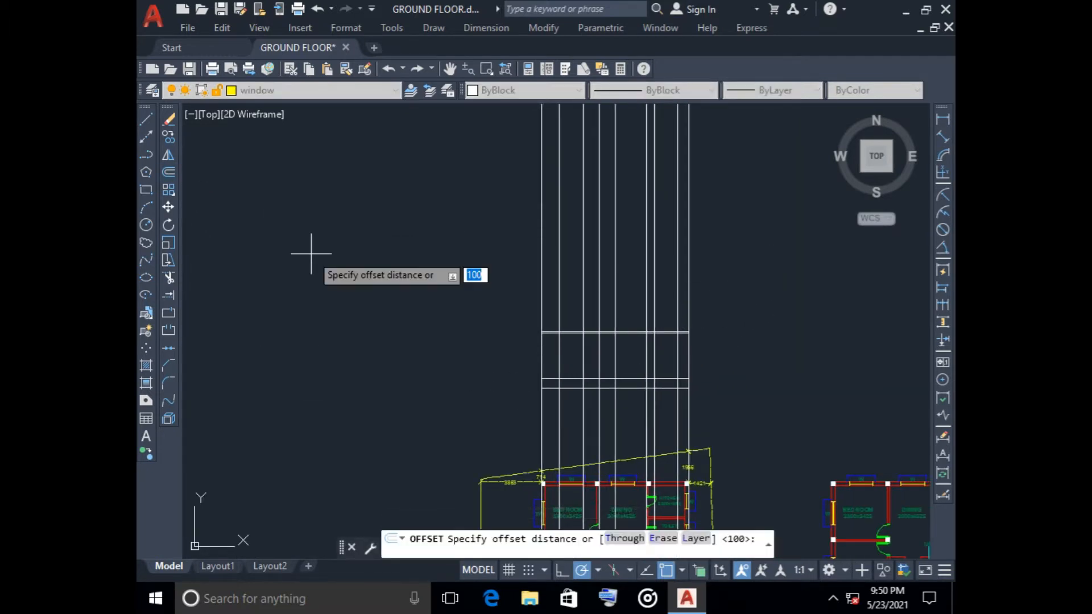
{"action": "type", "text": "3000"}
{"action": "key", "text": "Return"}
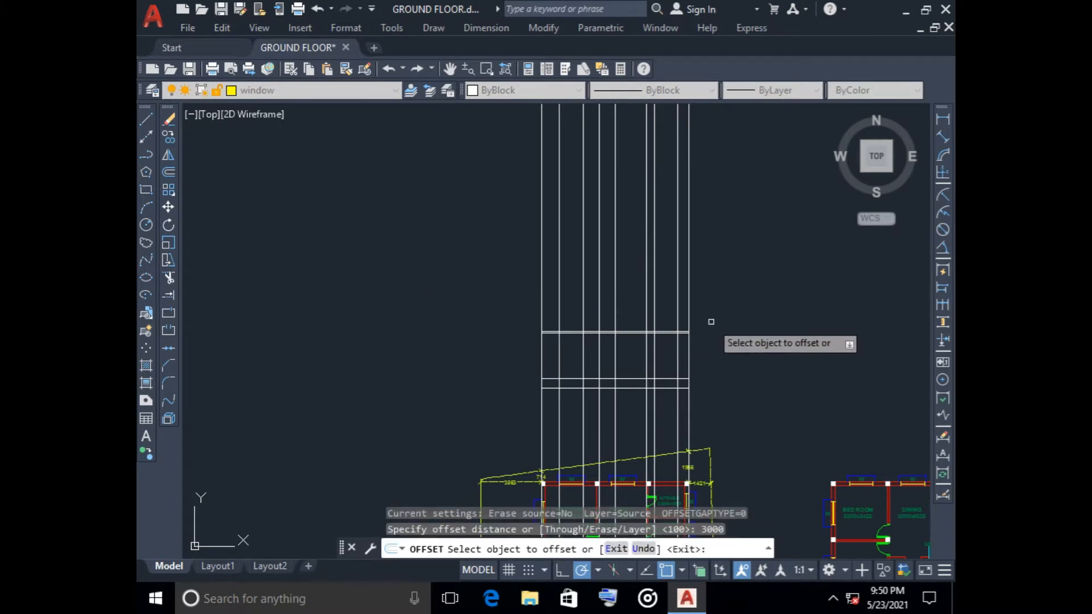
{"action": "scroll", "coordinate": [654, 321], "scroll_direction": "up", "scroll_amount": 4}
{"action": "left_click", "coordinate": [600, 336]}
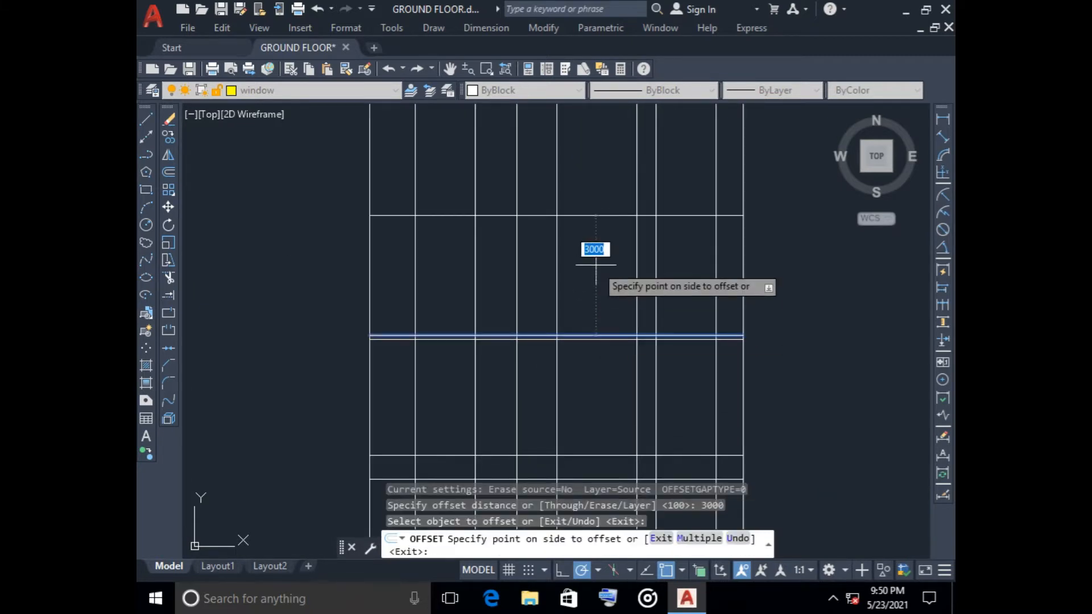
{"action": "left_click", "coordinate": [594, 240]}
{"action": "key", "text": "Return"}
- Offset the new topmost horizontal line 100 downward to mark the upper slab thickness
{"action": "key", "text": "Return"}
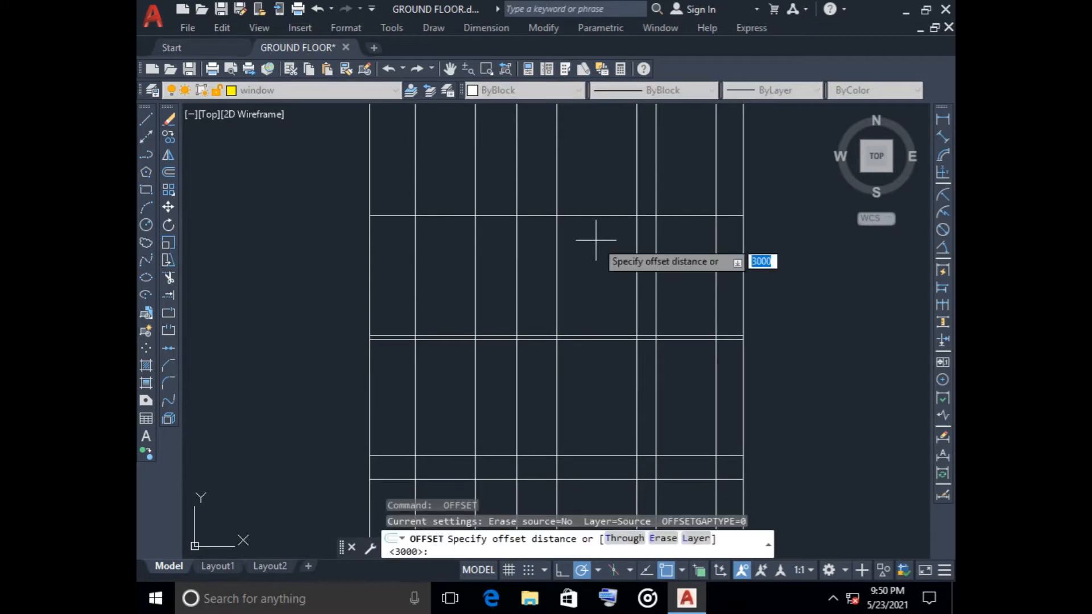
{"action": "type", "text": "100"}
{"action": "key", "text": "Return"}
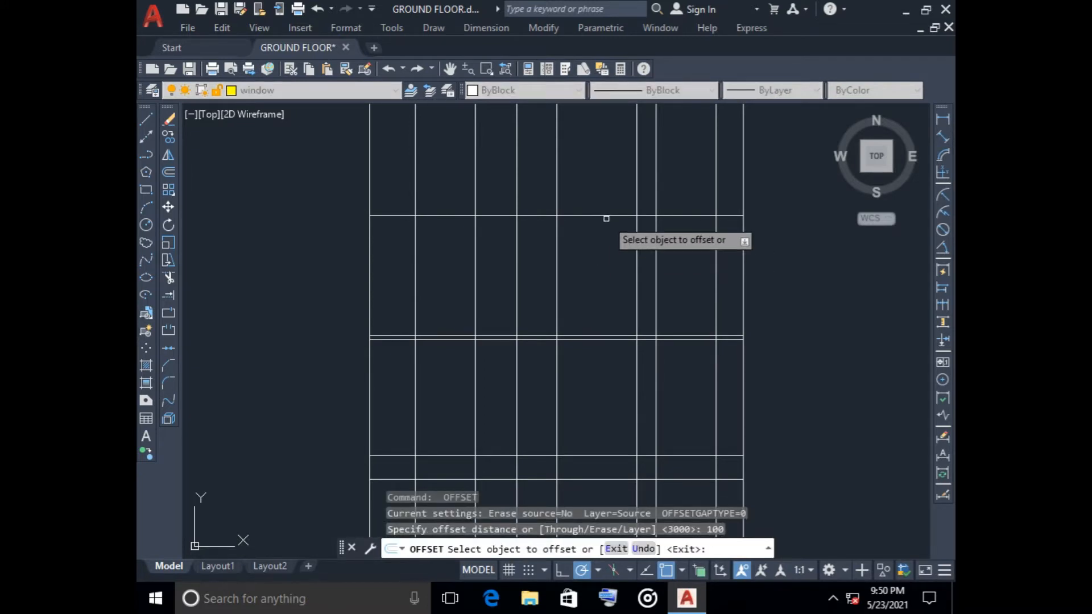
{"action": "left_click", "coordinate": [604, 215]}
{"action": "left_click", "coordinate": [605, 242]}
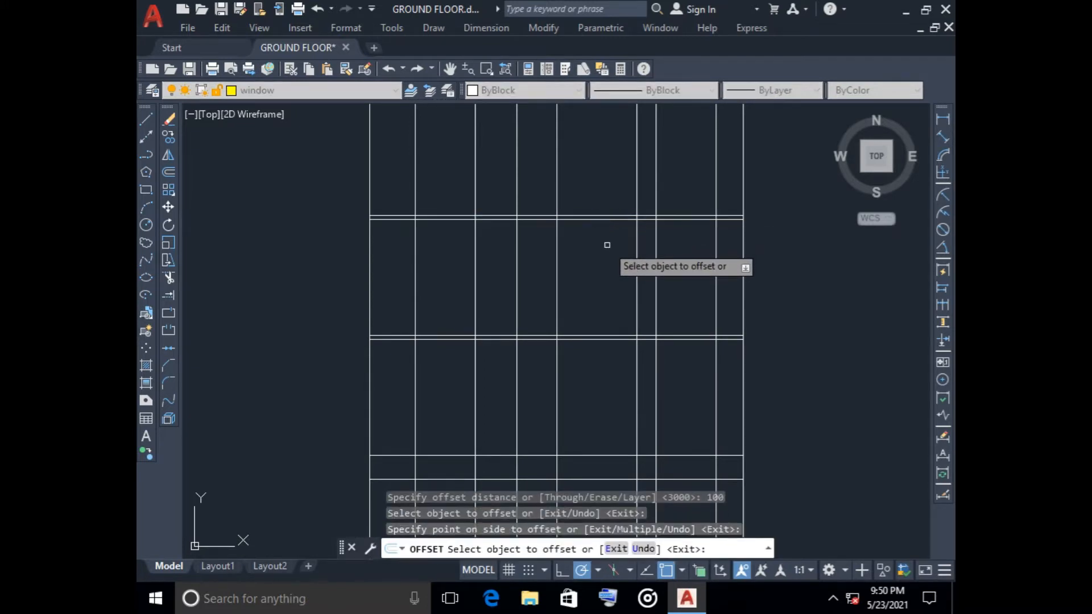
{"action": "key", "text": "Escape"}
{"action": "scroll", "coordinate": [606, 250], "scroll_direction": "down", "scroll_amount": 2}
{"action": "middle_click_drag", "start_coordinate": [605, 249], "coordinate": [548, 273]}
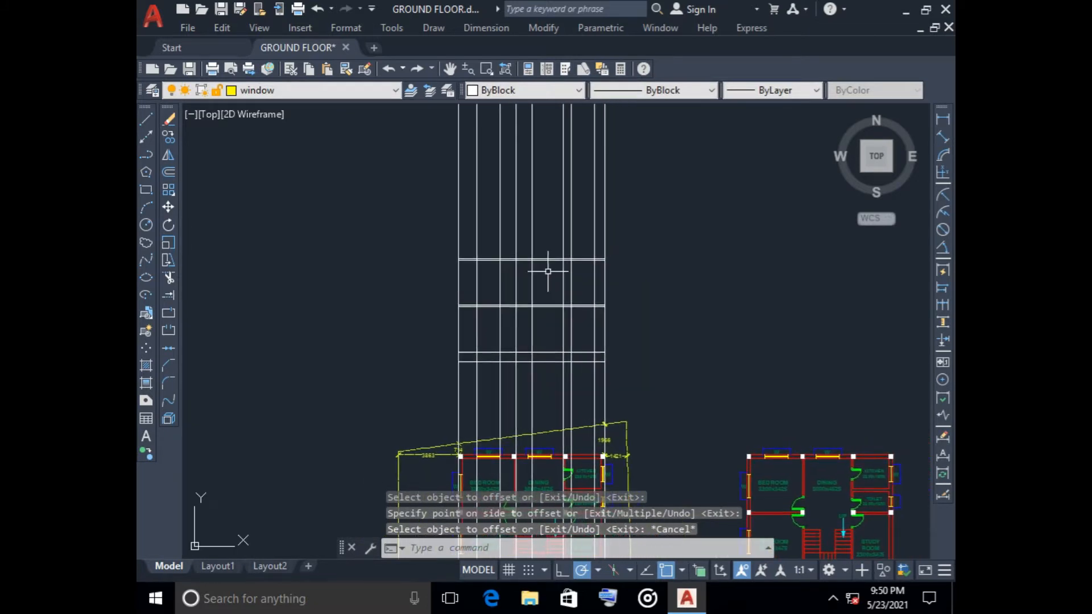
- Offset the top line of the upper slab 900 upward
{"action": "scroll", "coordinate": [540, 333], "scroll_direction": "up", "scroll_amount": 2}
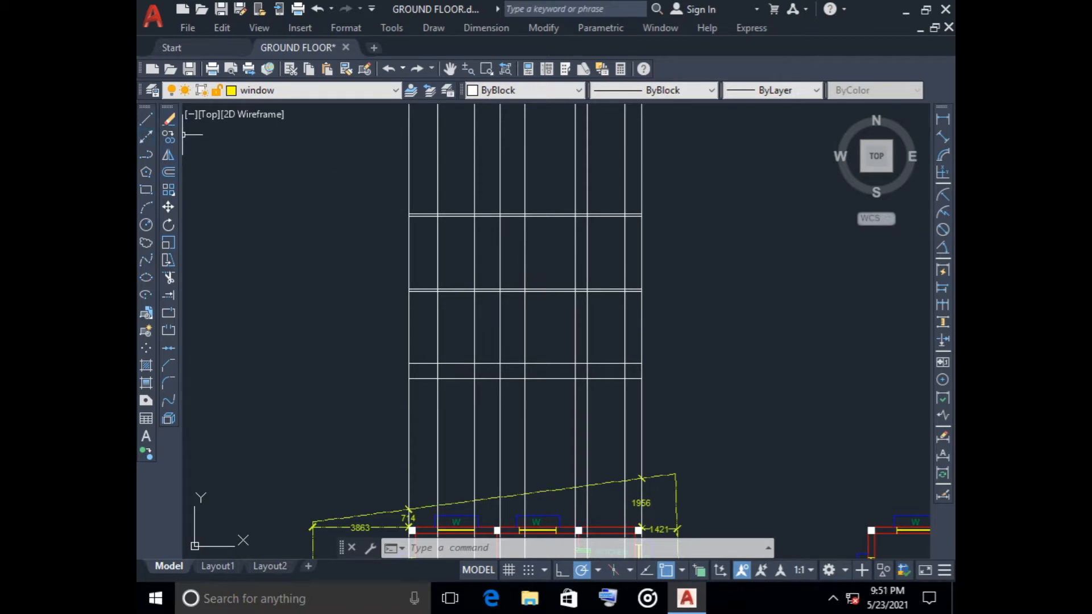
{"action": "left_click", "coordinate": [168, 171]}
{"action": "type", "text": "9"}
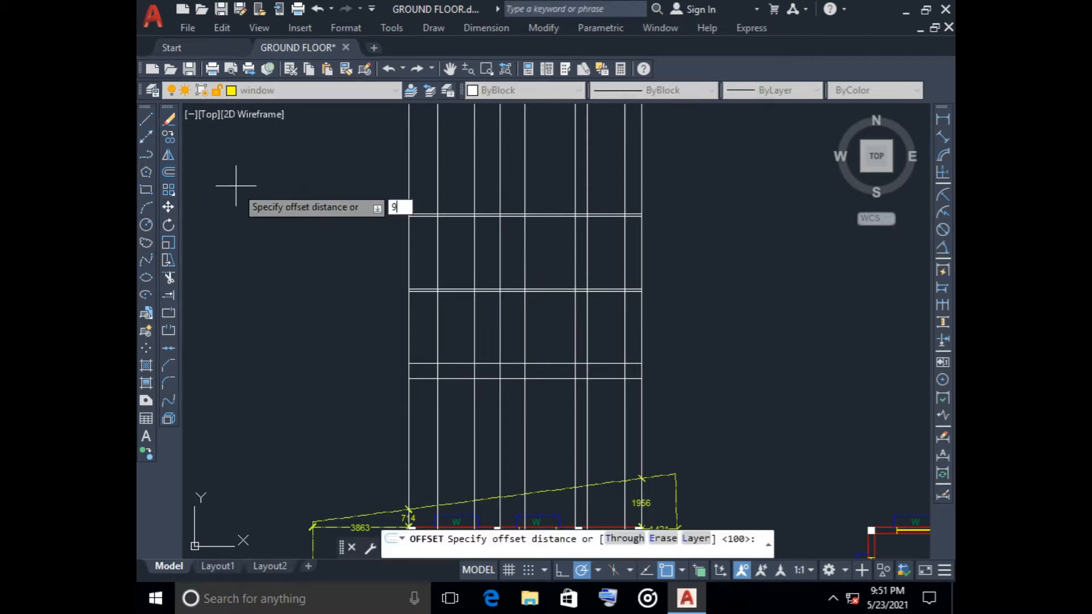
{"action": "type", "text": "00"}
{"action": "key", "text": "Return"}
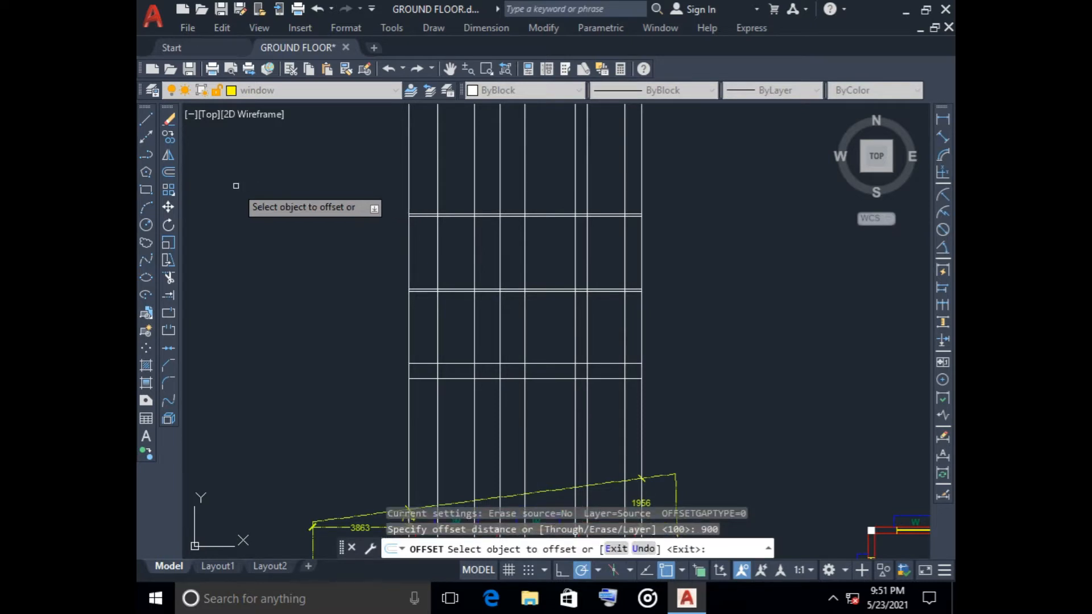
{"action": "scroll", "coordinate": [439, 216], "scroll_direction": "up", "scroll_amount": 4}
{"action": "left_click", "coordinate": [407, 221]}
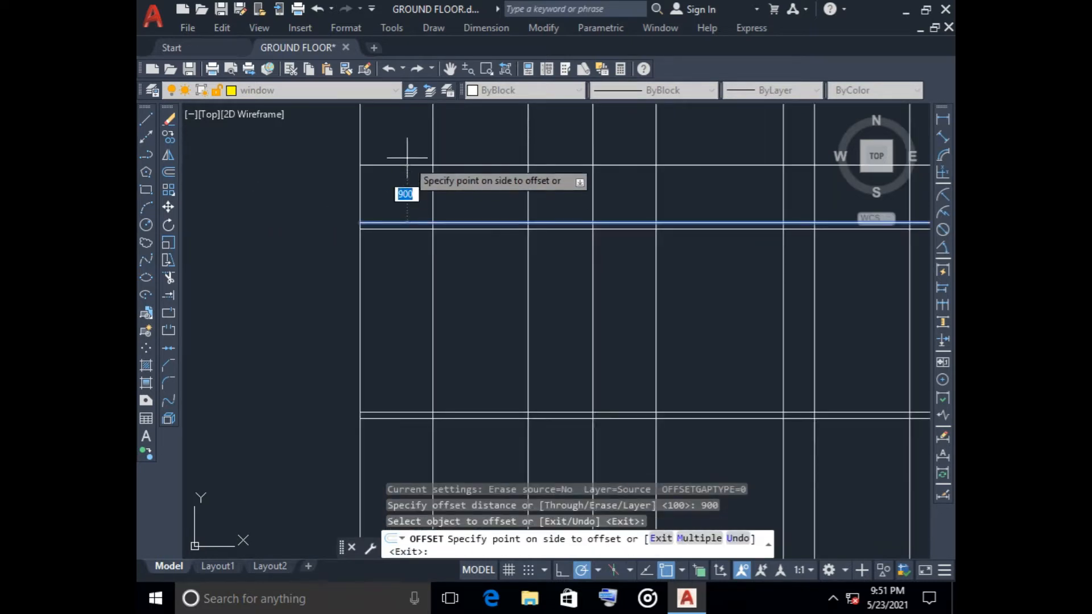
{"action": "left_click", "coordinate": [407, 147]}
{"action": "scroll", "coordinate": [407, 144], "scroll_direction": "down", "scroll_amount": 4}
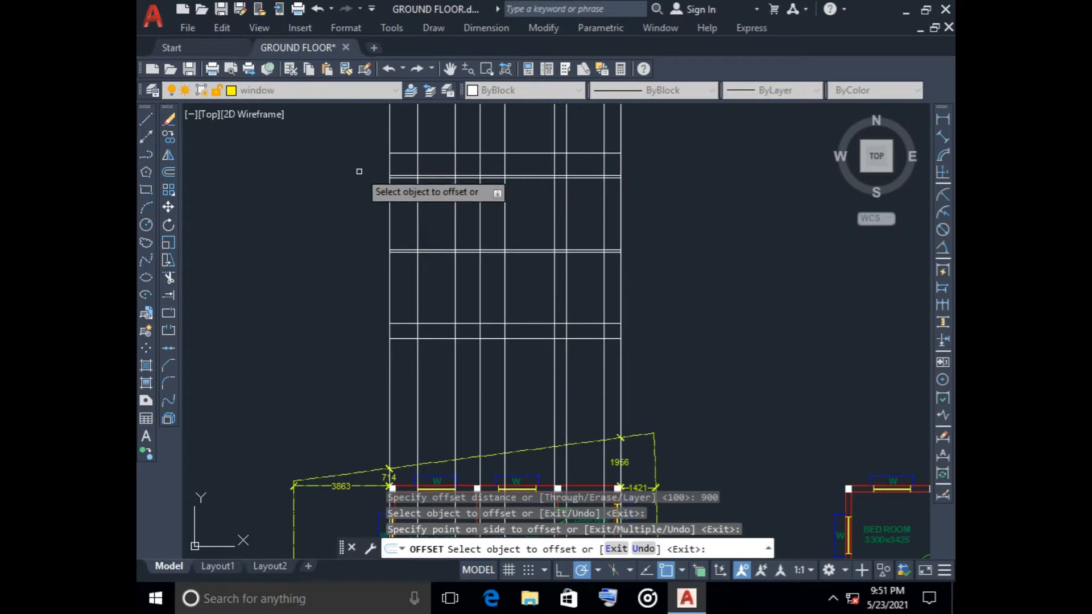
{"action": "middle_click_drag", "start_coordinate": [358, 171], "coordinate": [342, 269]}
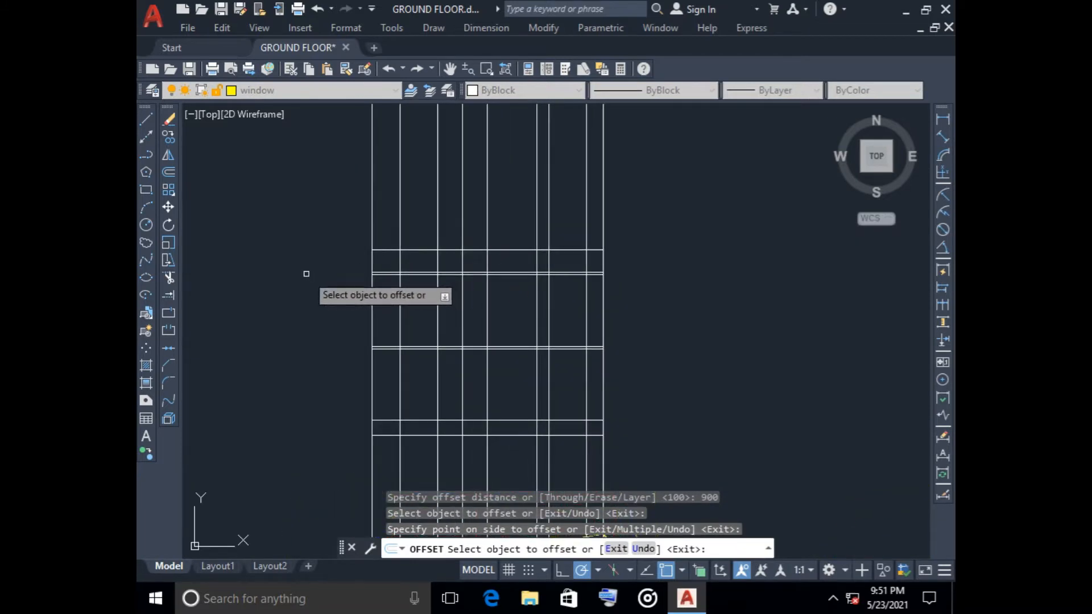
{"action": "key", "text": "Escape"}
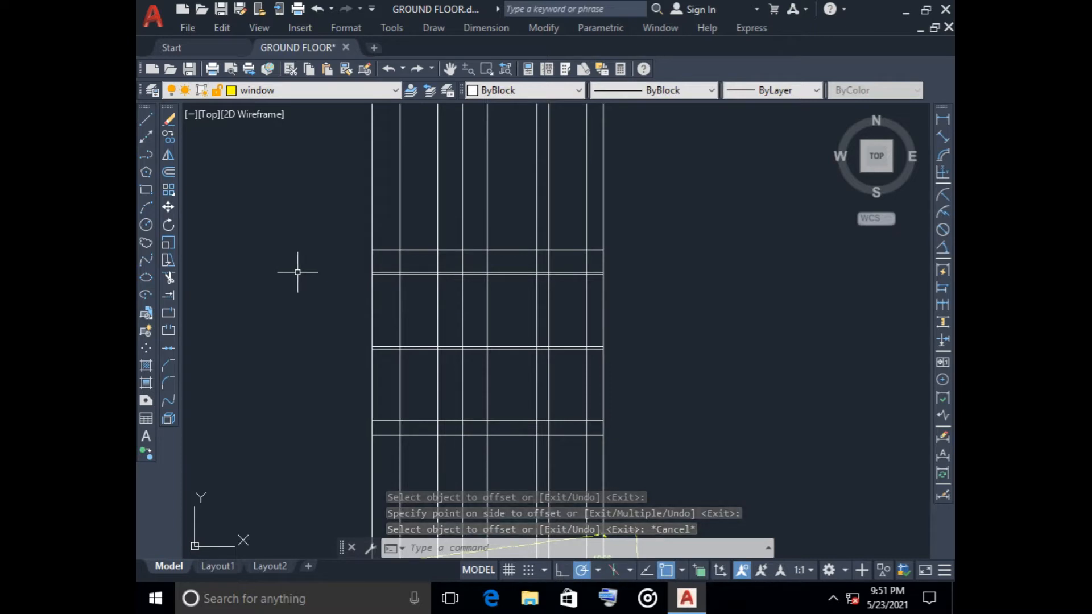
- Trim off all vertical construction lines above the topmost horizontal line with a fence across them
{"action": "type", "text": "tr"}
{"action": "key", "text": "Return"}
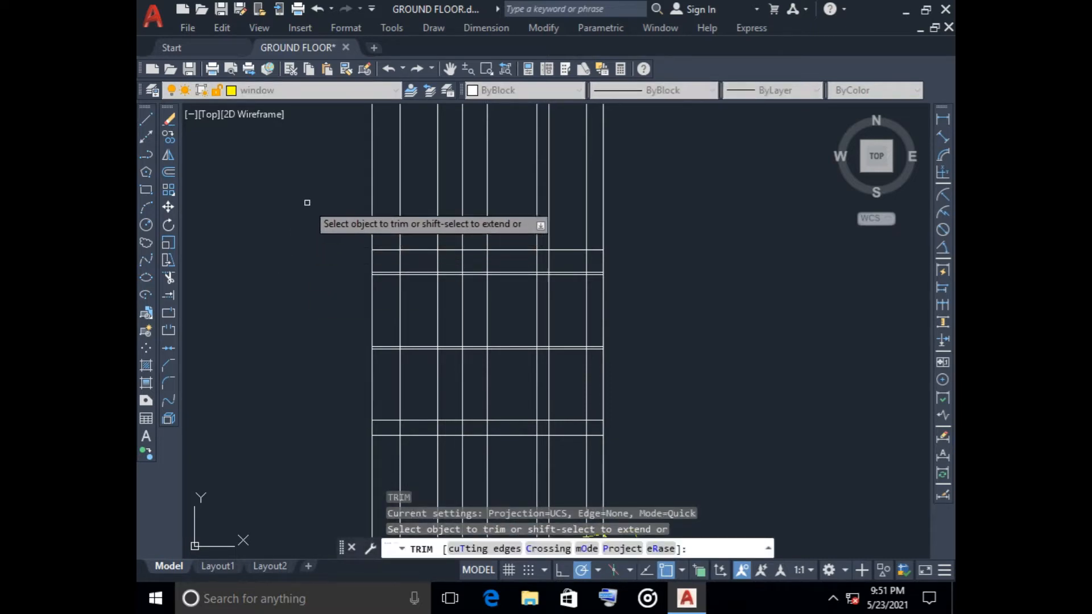
{"action": "mouse_move", "coordinate": [307, 192]}
{"action": "left_mouse_down"}
{"action": "mouse_move", "coordinate": [608, 198]}
{"action": "mouse_move", "coordinate": [658, 227]}
{"action": "left_mouse_up"}
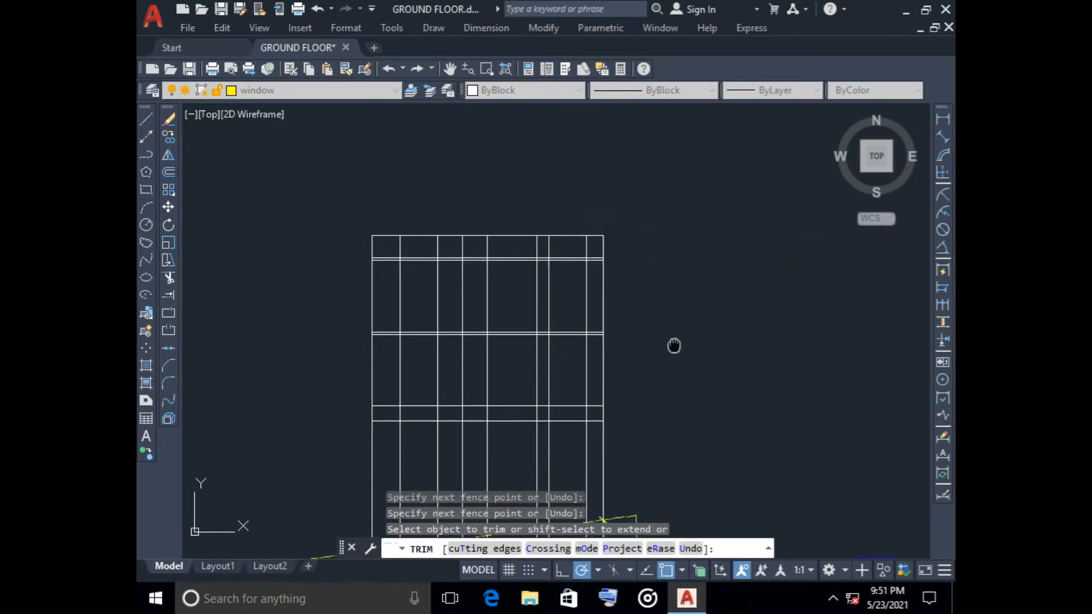
{"action": "middle_click_drag", "start_coordinate": [672, 343], "coordinate": [681, 268]}
{"action": "mouse_move", "coordinate": [666, 284]}
{"action": "left_mouse_down"}
{"action": "mouse_move", "coordinate": [317, 284]}
{"action": "mouse_move", "coordinate": [775, 288]}
{"action": "left_mouse_up"}
{"action": "key", "text": "Escape"}
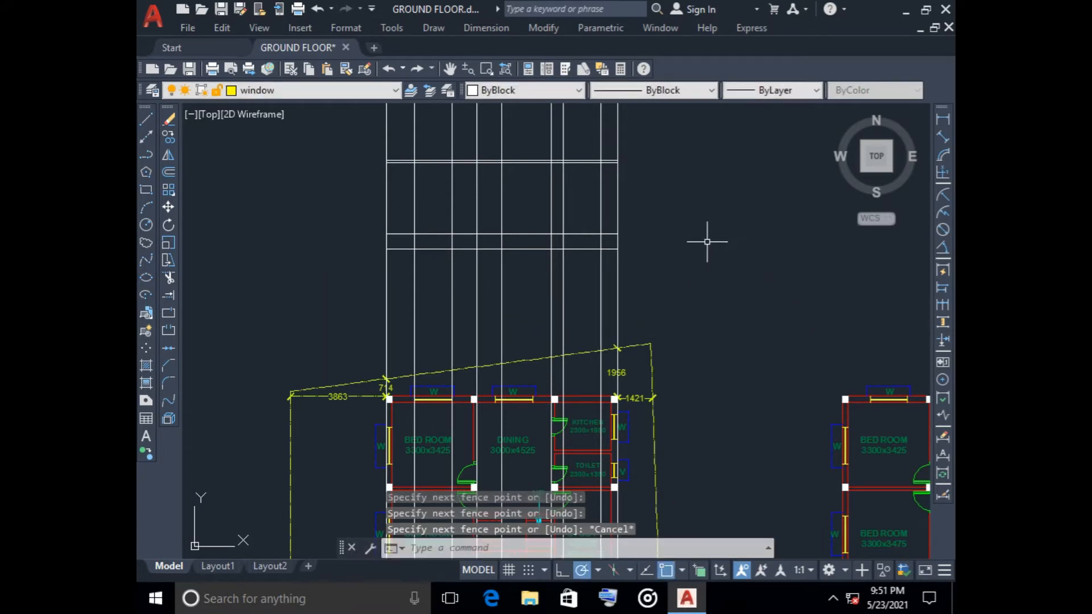
- Set the current object colour to ByLayer
{"action": "middle_click_drag", "start_coordinate": [707, 237], "coordinate": [714, 282]}
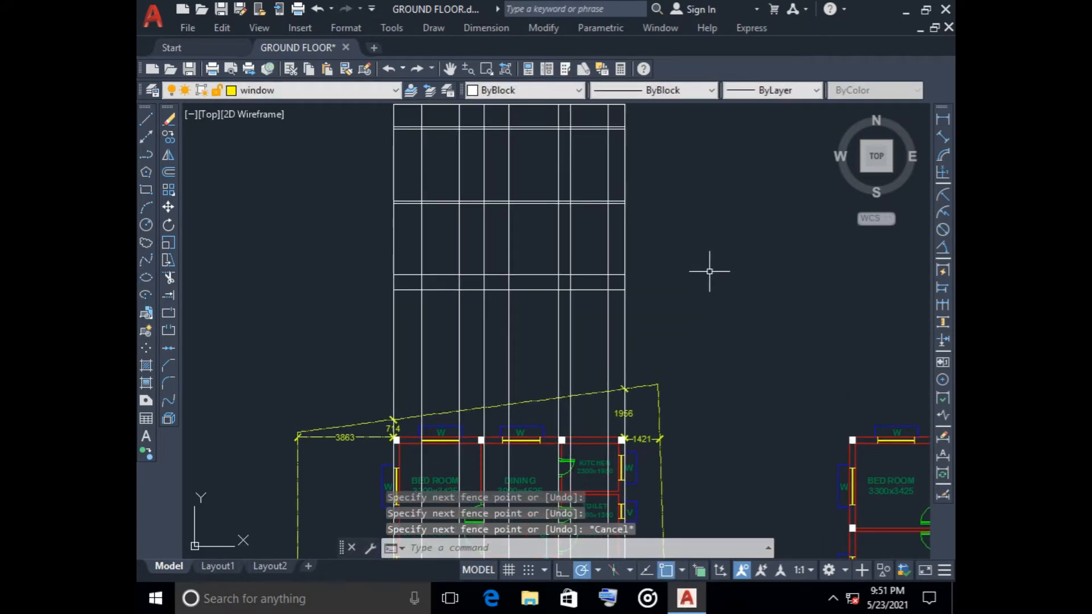
{"action": "scroll", "coordinate": [709, 271], "scroll_direction": "down", "scroll_amount": 2}
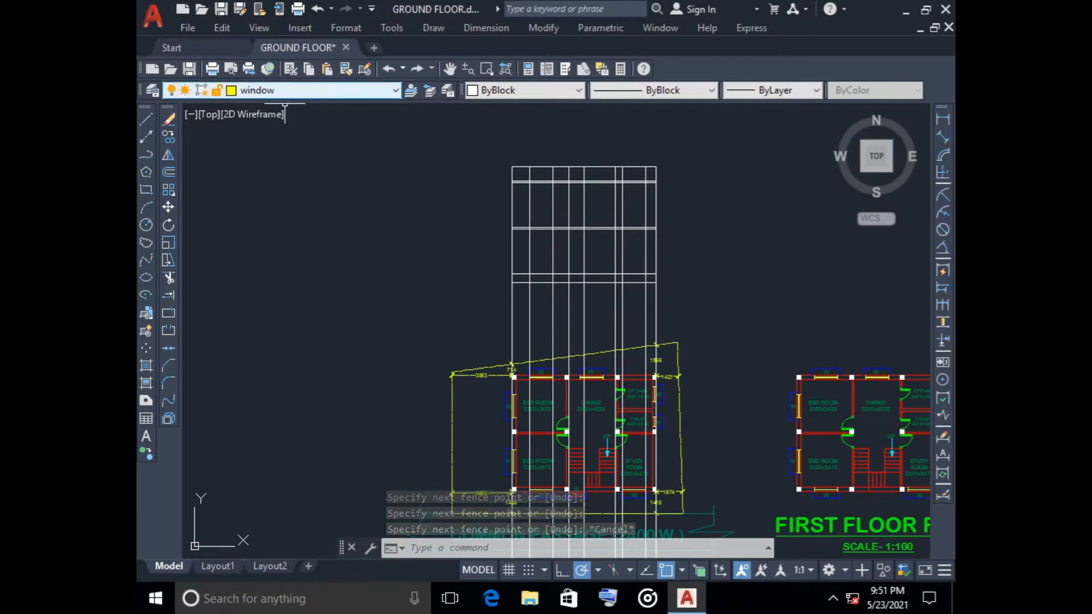
{"action": "left_click", "coordinate": [523, 89]}
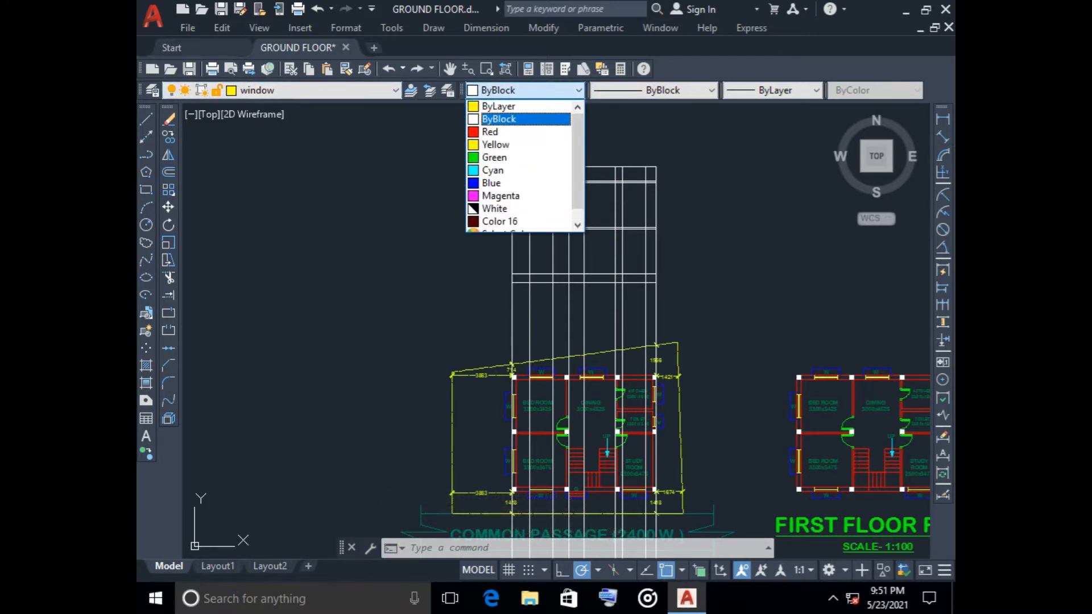
{"action": "left_click", "coordinate": [498, 106]}
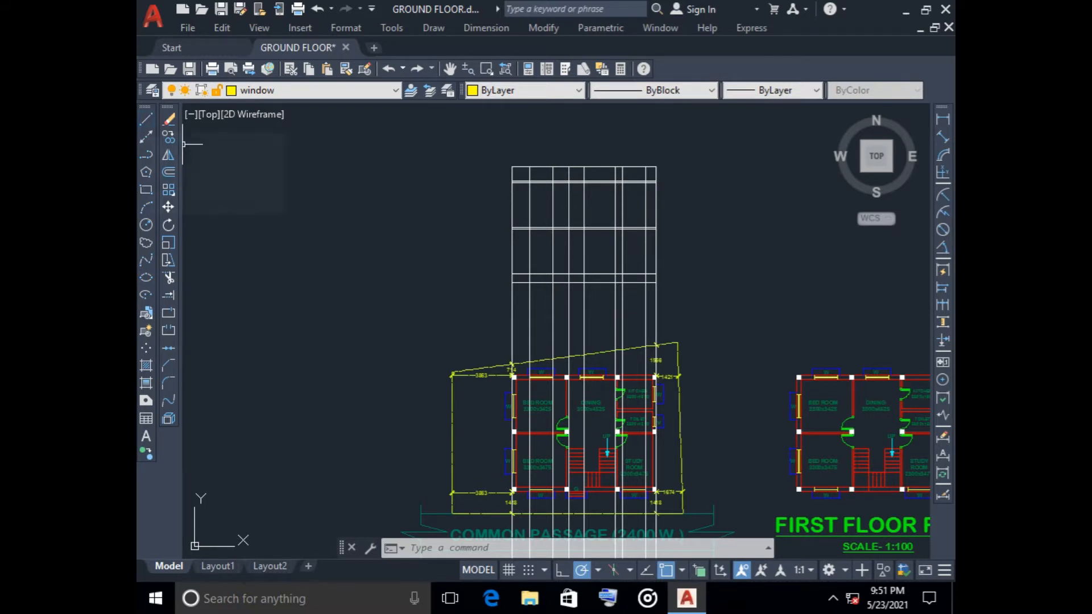
- Start a line 600 west of the base line's west end, along the base line's extension
{"action": "left_click", "coordinate": [146, 119]}
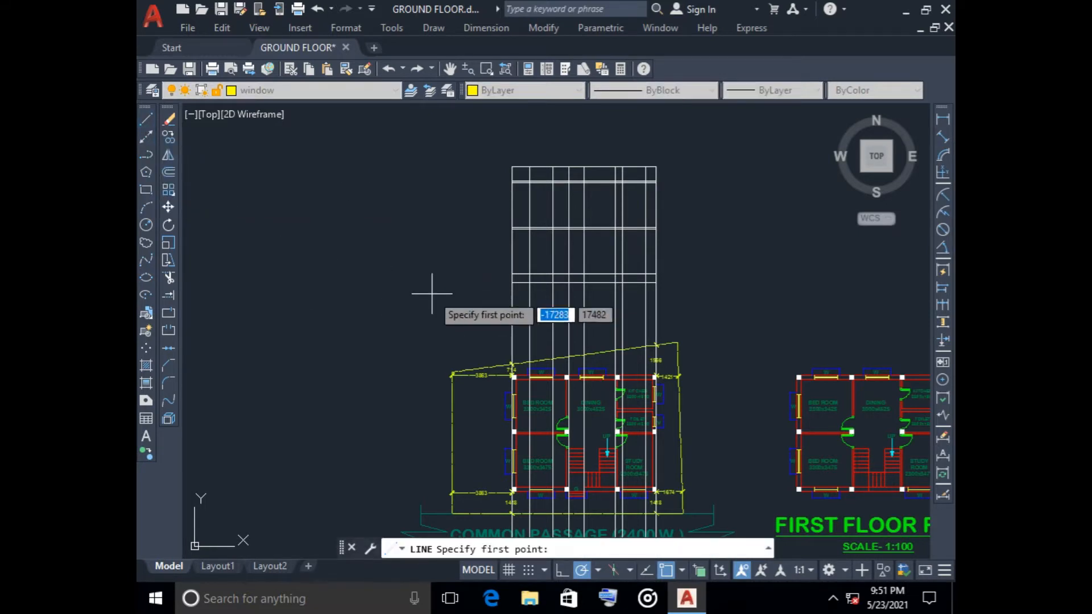
{"action": "scroll", "coordinate": [464, 263], "scroll_direction": "up", "scroll_amount": 8}
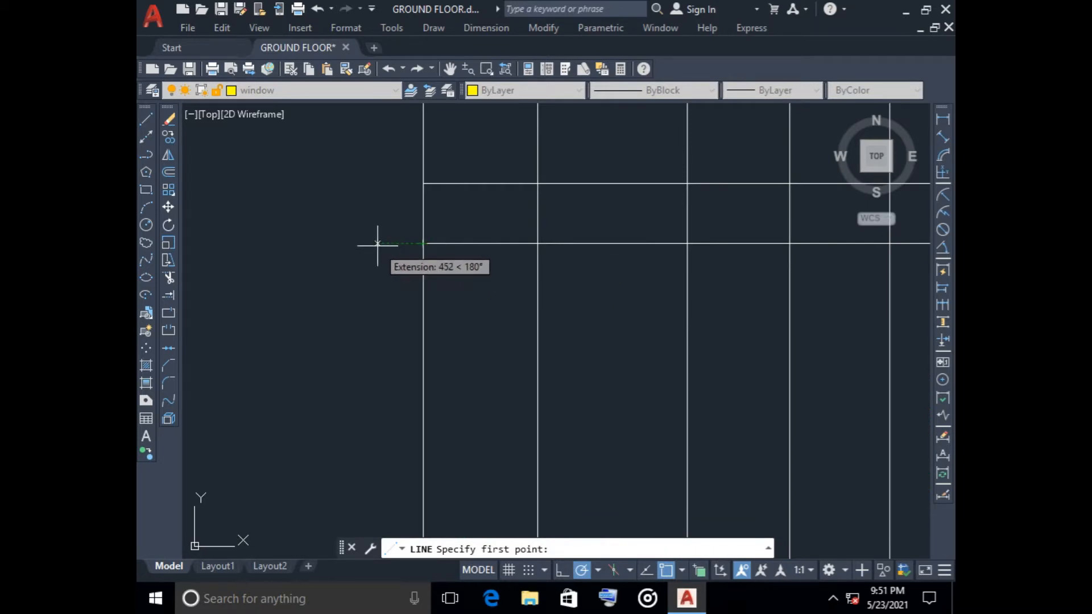
{"action": "type", "text": "600"}
{"action": "key", "text": "Return"}
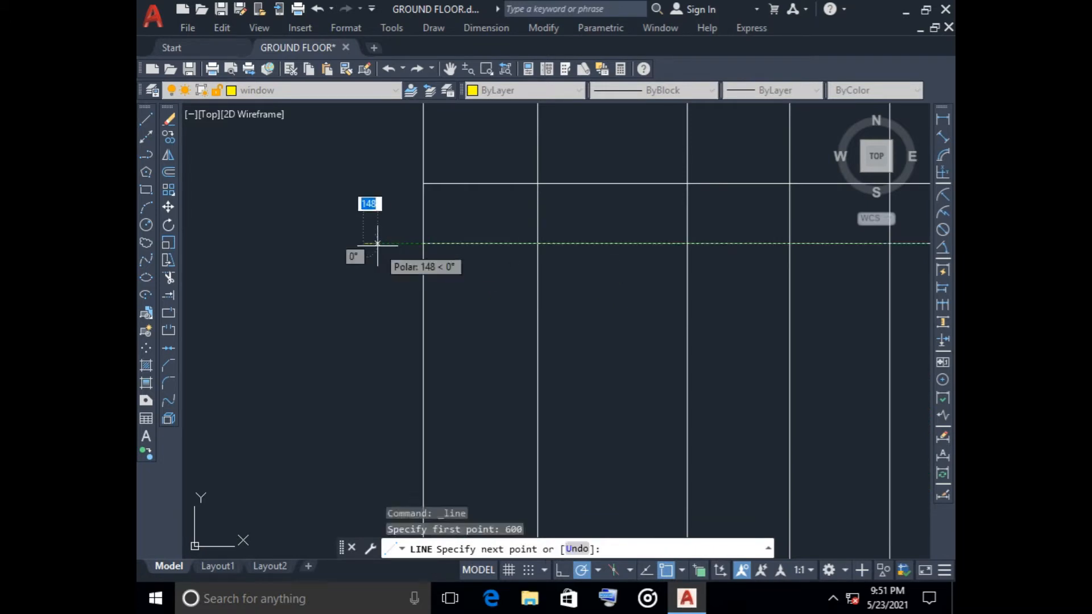
{"action": "scroll", "coordinate": [717, 261], "scroll_direction": "down", "scroll_amount": 4}
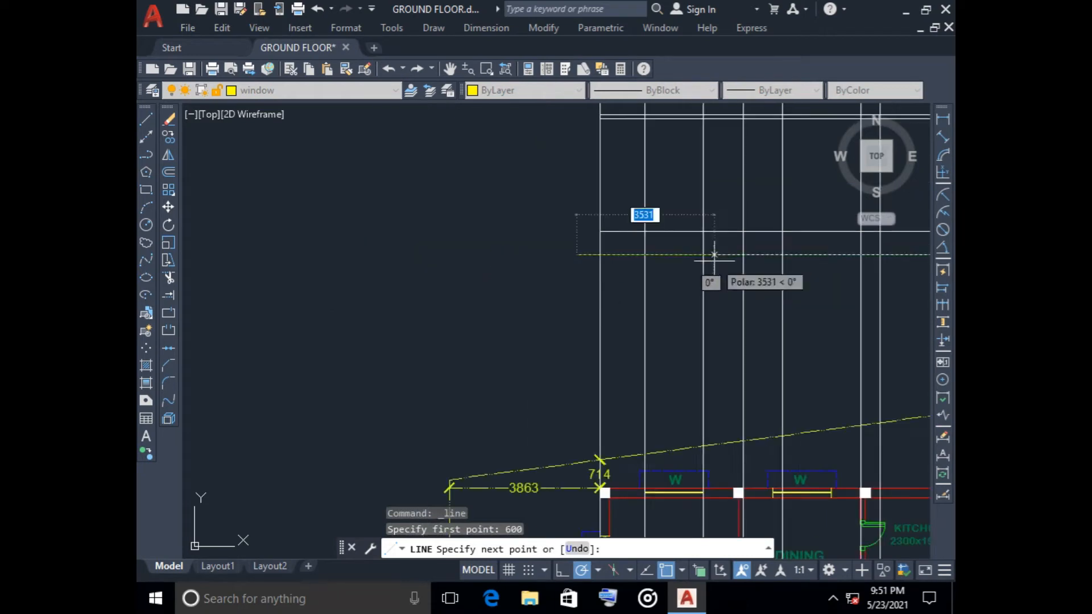
{"action": "middle_click_drag", "start_coordinate": [716, 261], "coordinate": [410, 258]}
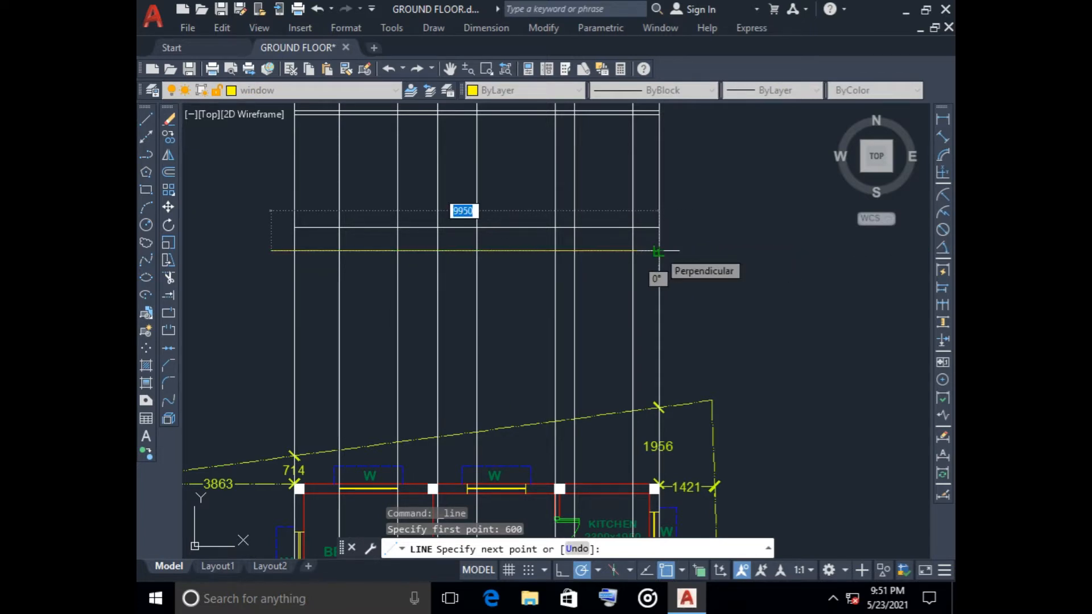
- Switch to Calculator and add 600 to 9950
{"action": "left_click", "coordinate": [361, 597]}
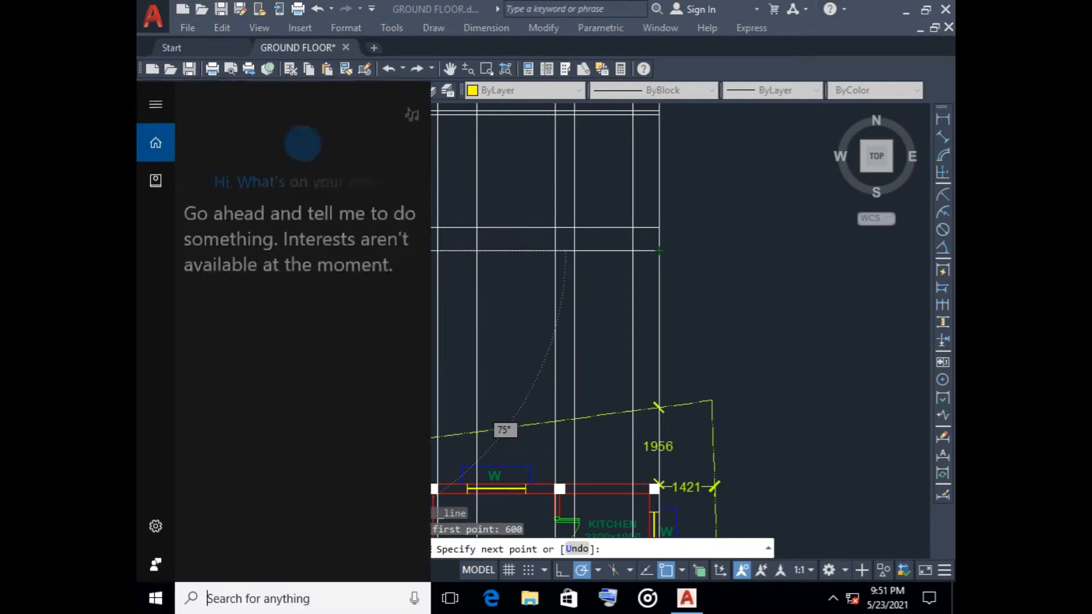
{"action": "type", "text": "cal"}
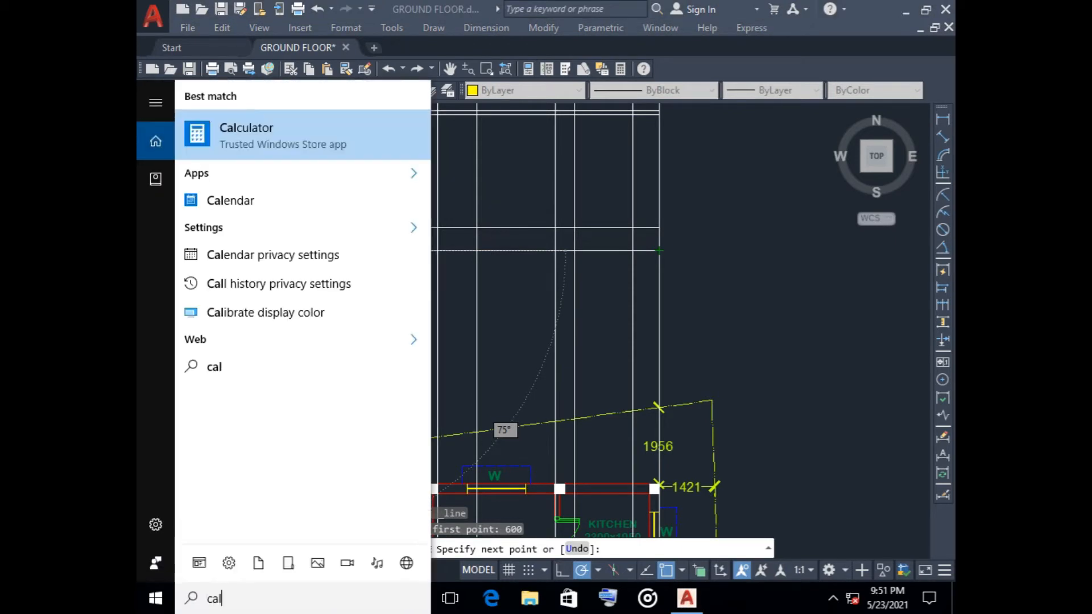
{"action": "left_click", "coordinate": [256, 135]}
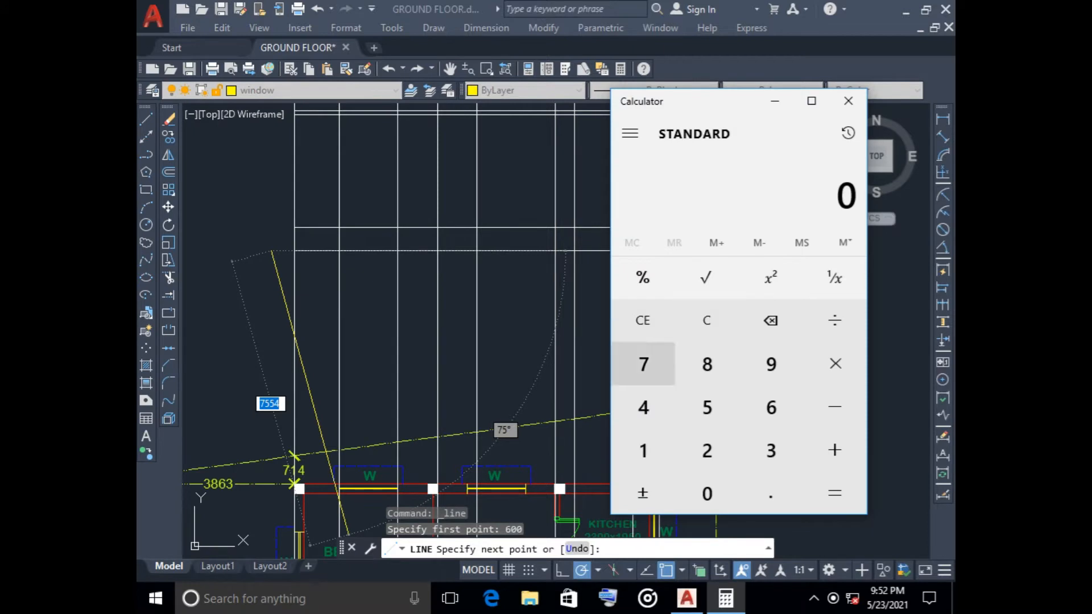
{"action": "type", "text": "9950"}
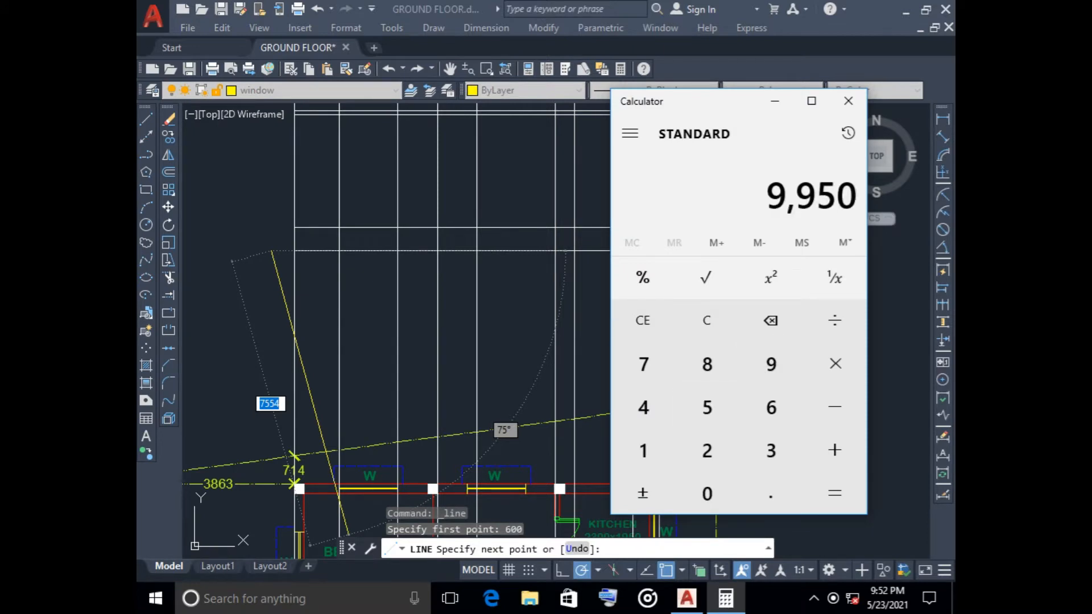
{"action": "type", "text": "600"}
{"action": "key", "text": "Return"}
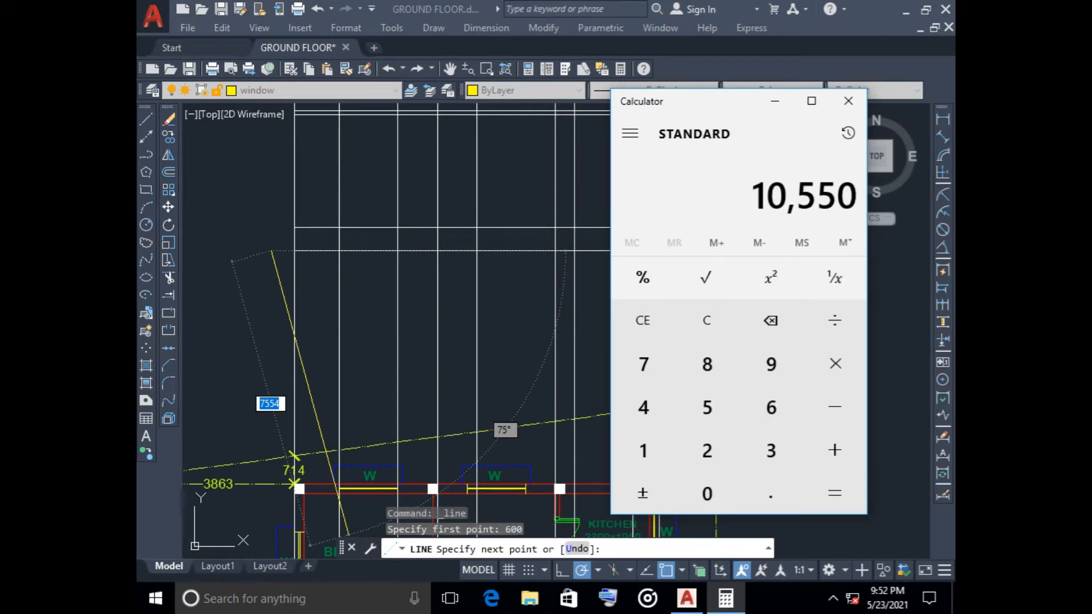
- Return to the AutoCAD drawing and complete the started line 10550 long, horizontally east along the base line
{"action": "left_click", "coordinate": [774, 101]}
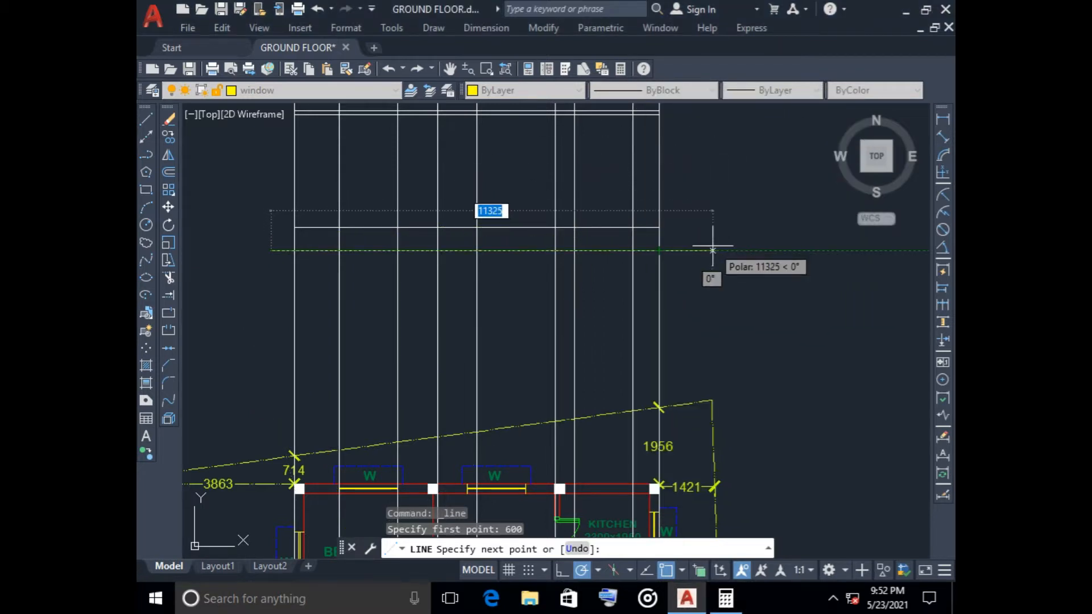
{"action": "type", "text": "10550"}
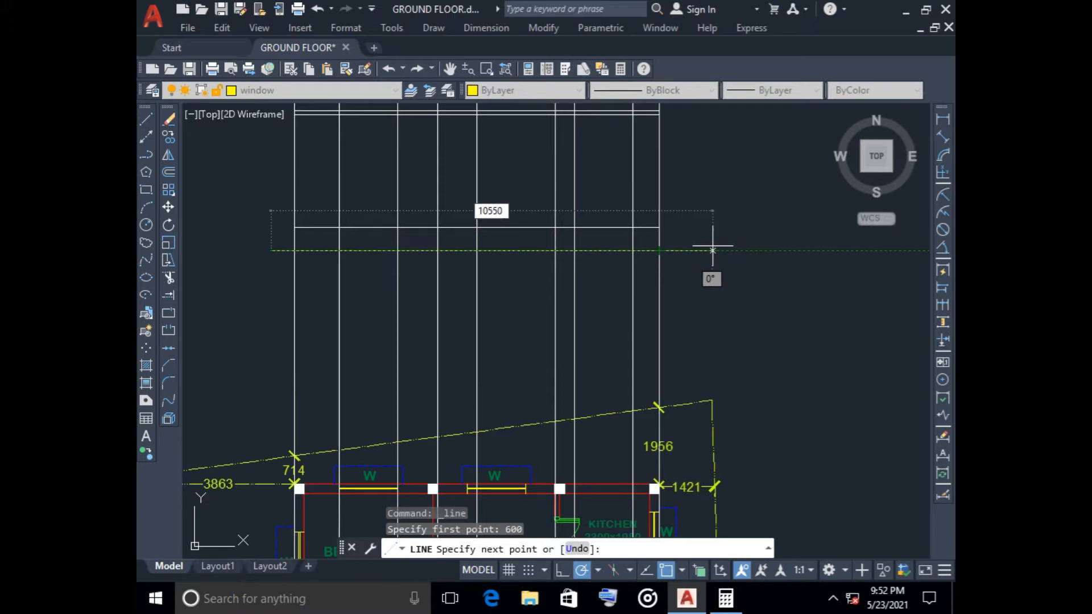
{"action": "key", "text": "Return"}
{"action": "key", "text": "Escape"}
{"action": "scroll", "coordinate": [667, 257], "scroll_direction": "up", "scroll_amount": 2}
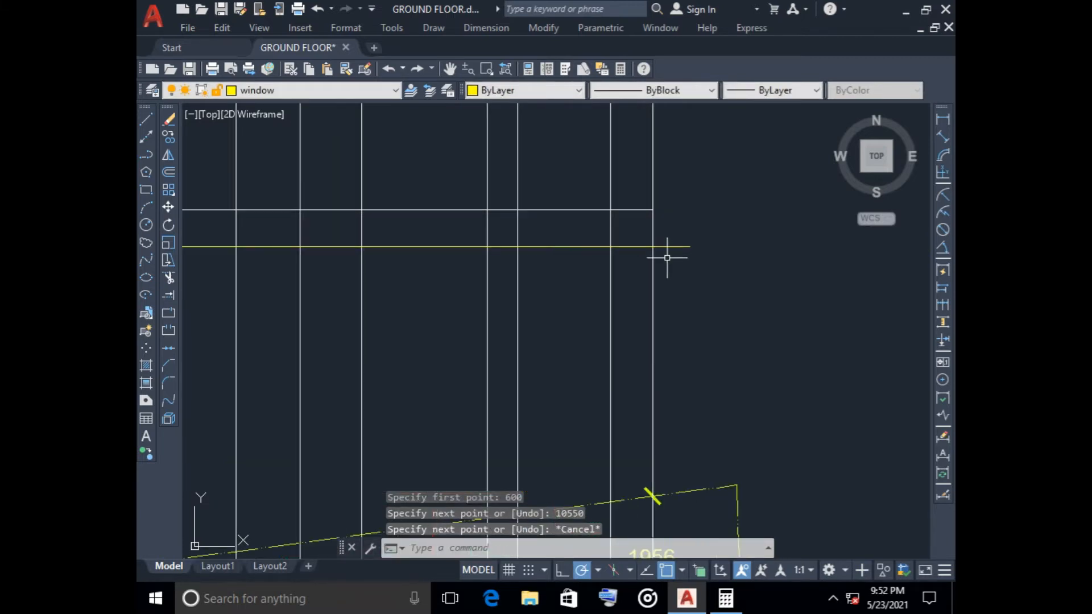
{"action": "scroll", "coordinate": [666, 258], "scroll_direction": "down", "scroll_amount": 2}
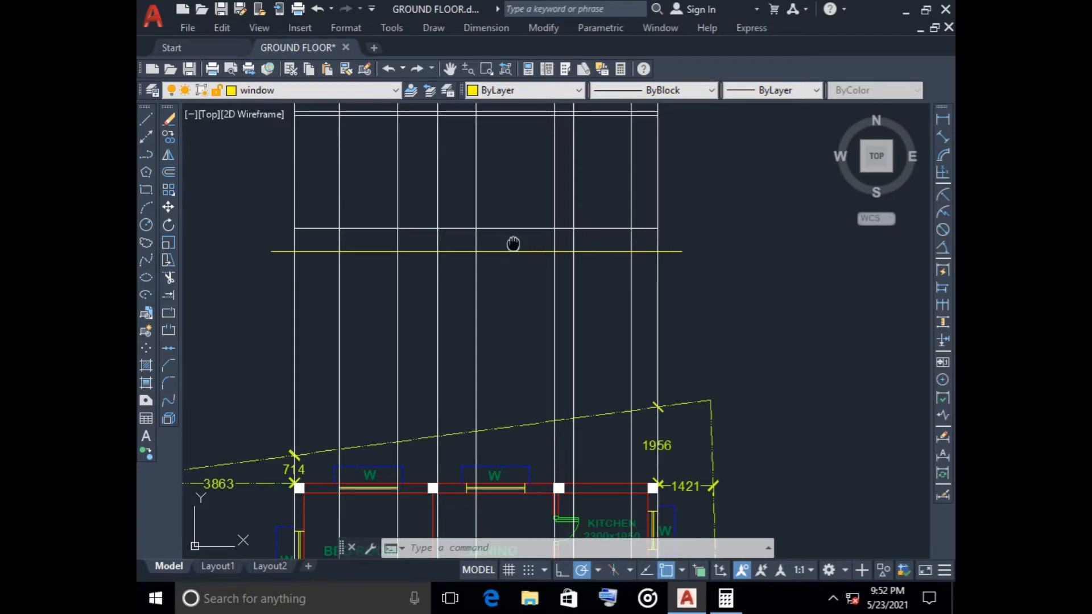
- Trim the inner verticals between the lowest white level line and the yellow base line, keeping the outer edges and the middle pair
{"action": "middle_click_drag", "start_coordinate": [513, 243], "coordinate": [596, 241]}
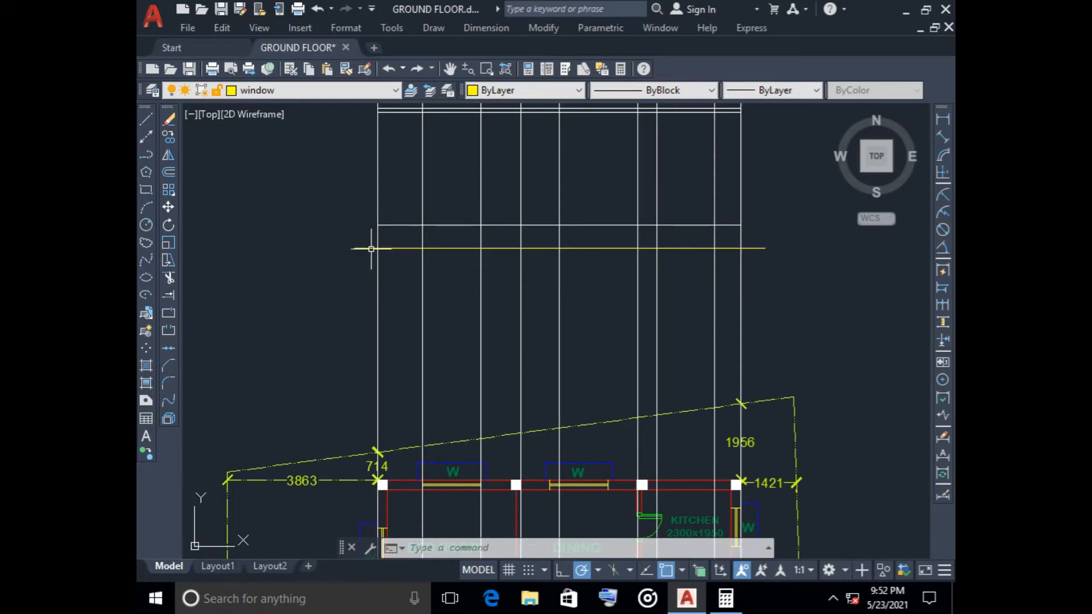
{"action": "middle_click_drag", "start_coordinate": [353, 226], "coordinate": [324, 259]}
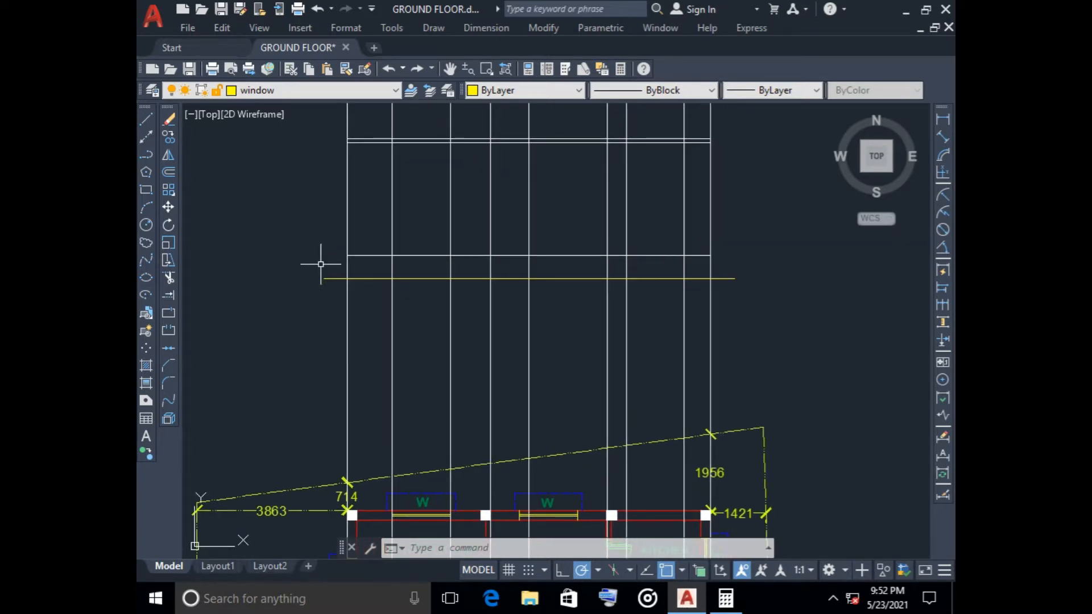
{"action": "scroll", "coordinate": [322, 267], "scroll_direction": "down", "scroll_amount": 2}
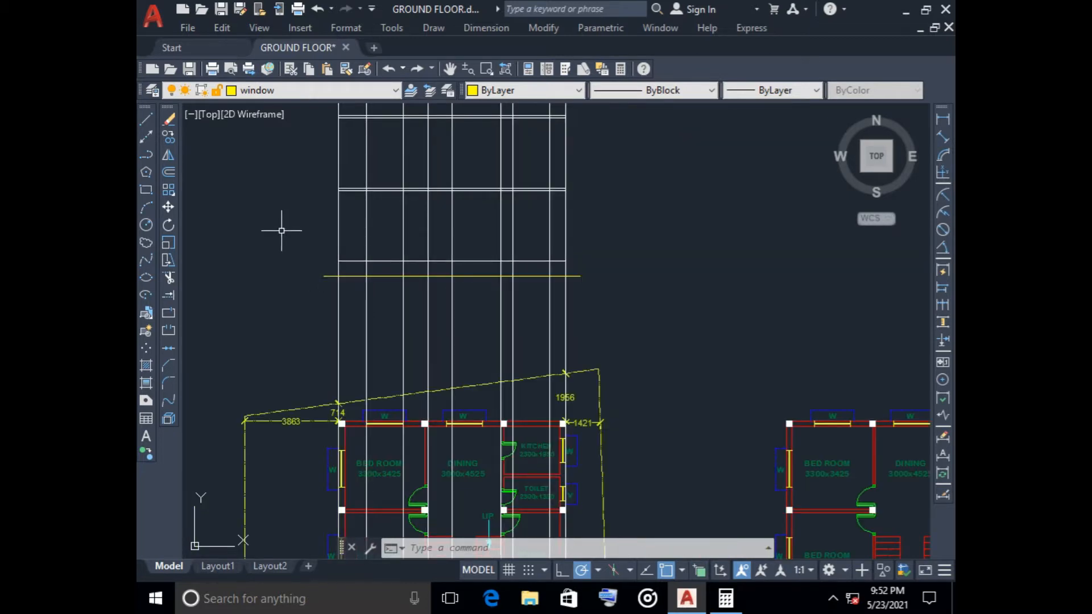
{"action": "key", "text": "Return"}
{"action": "middle_click_drag", "start_coordinate": [379, 326], "coordinate": [410, 195]}
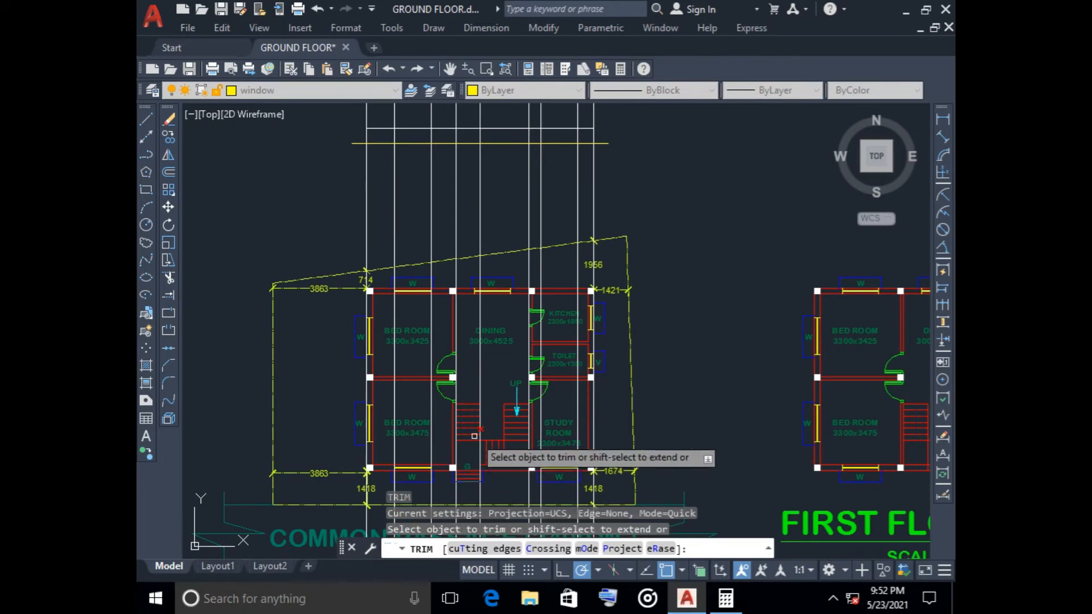
{"action": "left_click", "coordinate": [441, 135]}
{"action": "left_click", "coordinate": [386, 137]}
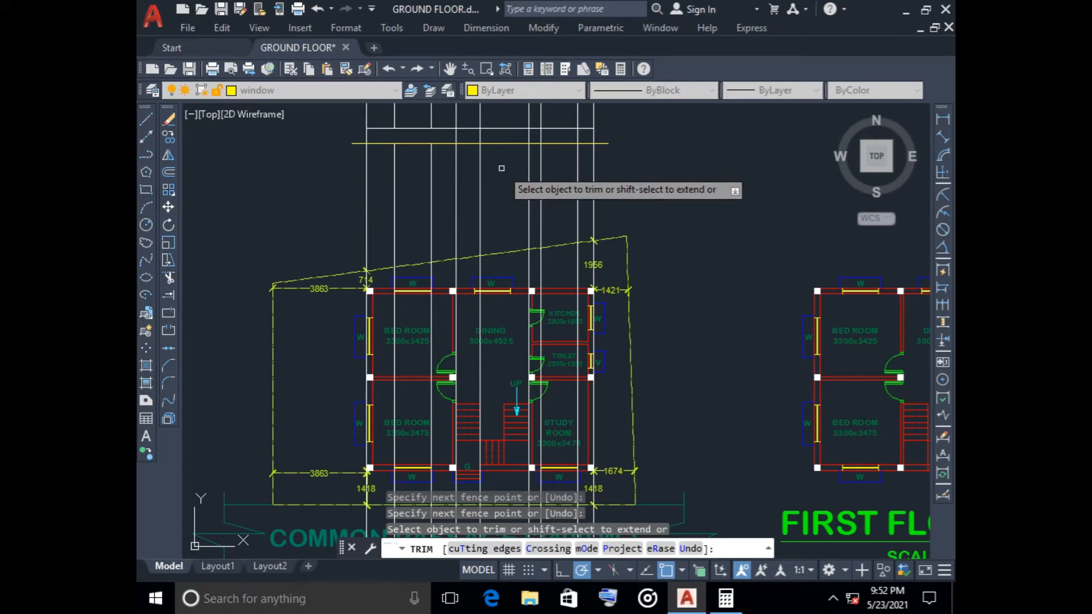
{"action": "middle_click_drag", "start_coordinate": [501, 168], "coordinate": [476, 215]}
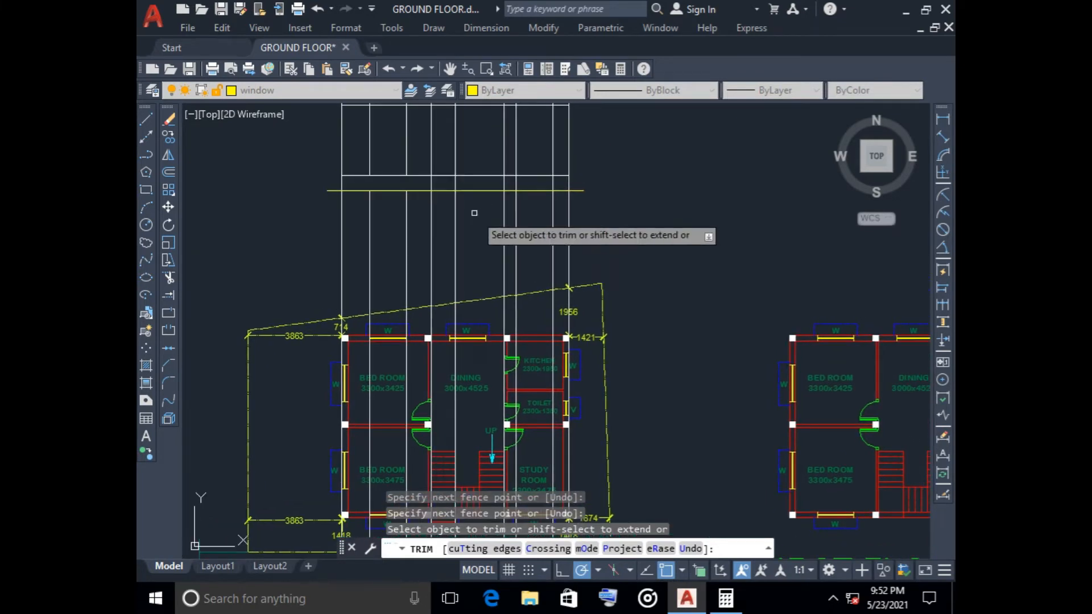
{"action": "left_click", "coordinate": [481, 185]}
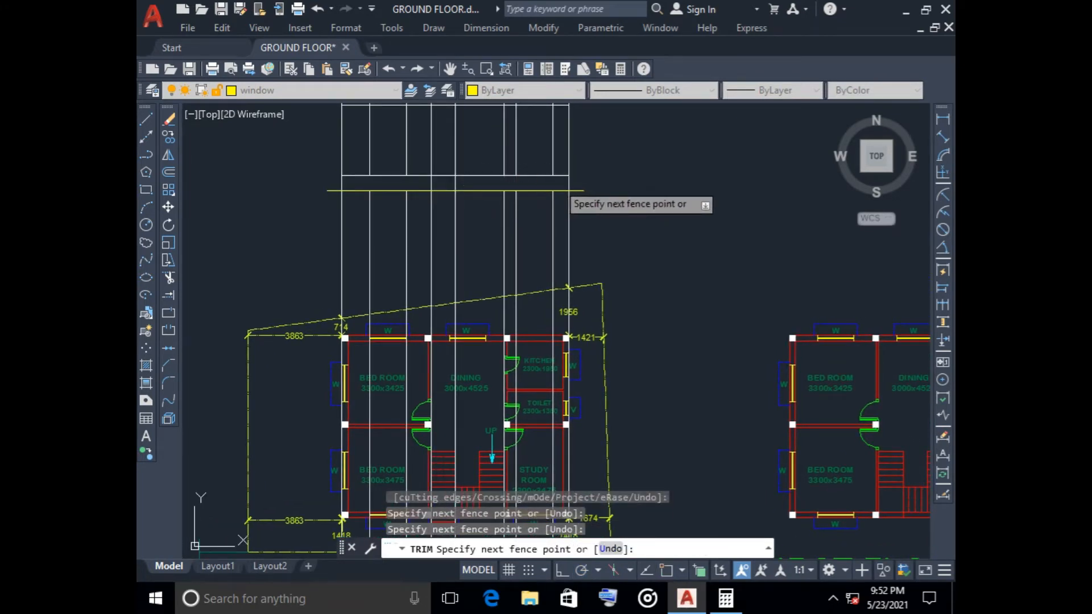
{"action": "key", "text": "Return"}
{"action": "mouse_move", "coordinate": [631, 190]}
{"action": "middle_mouse_down"}
{"action": "mouse_move", "coordinate": [687, 244]}
{"action": "mouse_move", "coordinate": [714, 247]}
{"action": "mouse_move", "coordinate": [712, 278]}
{"action": "middle_mouse_up"}
{"action": "key", "text": "Escape"}
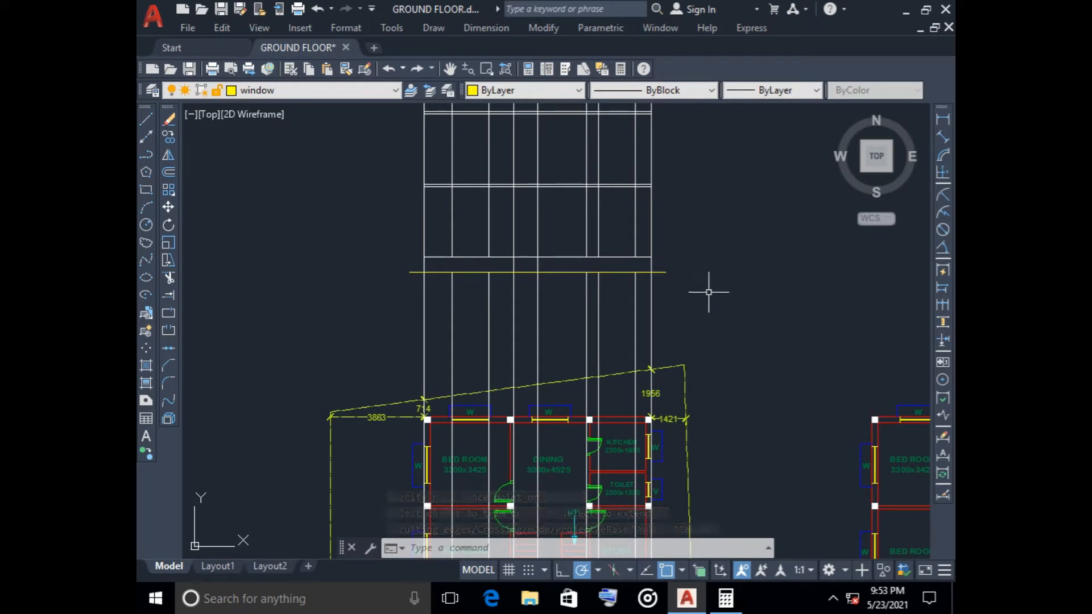
- Trim all vertical construction lines just below the yellow base line with a fence across them
{"action": "type", "text": "tr"}
{"action": "key", "text": "Return"}
{"action": "left_click", "coordinate": [704, 303]}
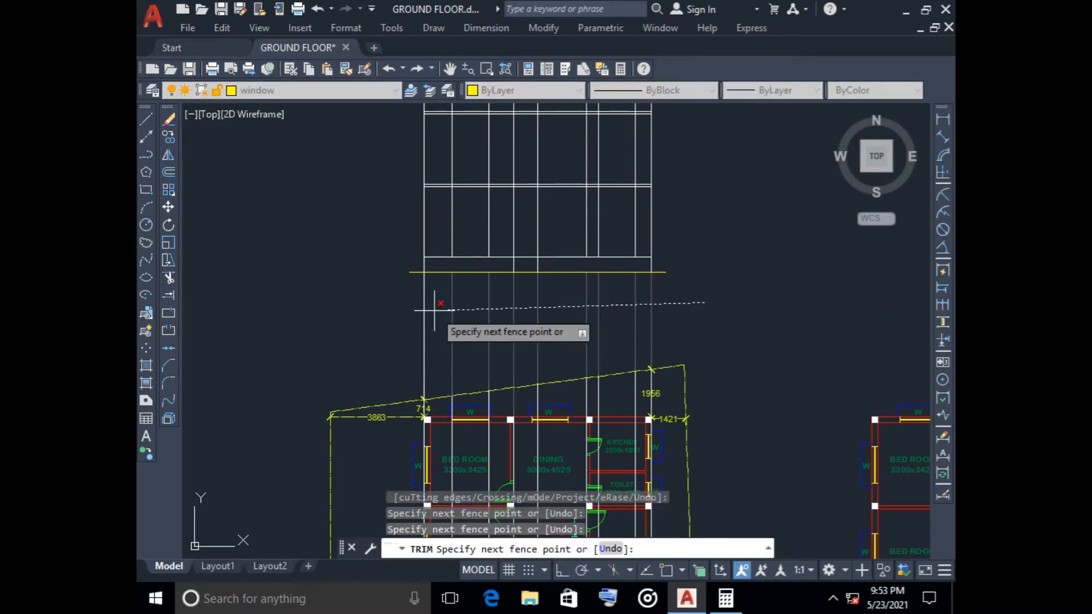
{"action": "left_click", "coordinate": [409, 311]}
{"action": "key", "text": "Return"}
{"action": "key", "text": "Escape"}
- Erase the leftover vertical construction lines running down through the ground floor plan
{"action": "scroll", "coordinate": [410, 311], "scroll_direction": "down", "scroll_amount": 2}
{"action": "middle_click_drag", "start_coordinate": [410, 310], "coordinate": [448, 133]}
{"action": "left_click", "coordinate": [662, 448]}
{"action": "left_click", "coordinate": [404, 447]}
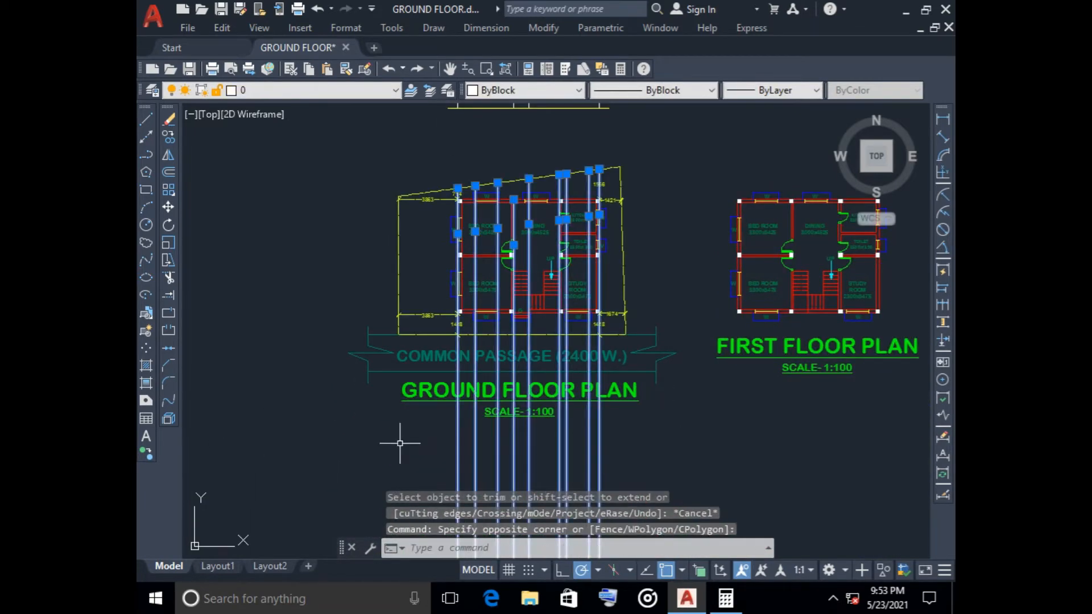
{"action": "key", "text": "Delete"}
- Offset the elevation's lowest white level line 900 upward for the window sill level
{"action": "middle_click_drag", "start_coordinate": [687, 185], "coordinate": [633, 398]}
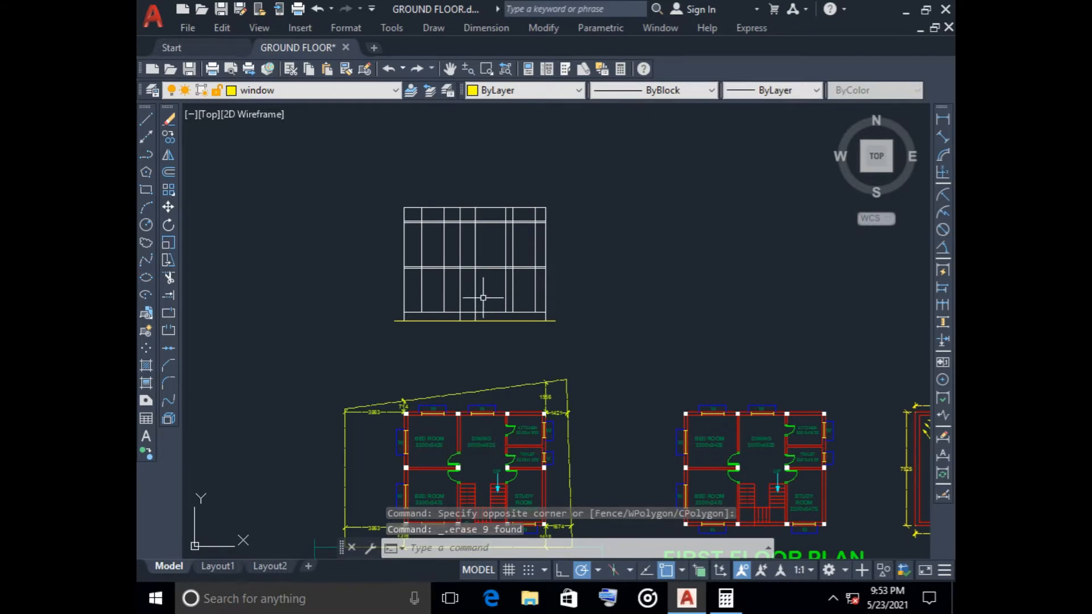
{"action": "scroll", "coordinate": [480, 293], "scroll_direction": "up", "scroll_amount": 2}
{"action": "middle_click_drag", "start_coordinate": [480, 298], "coordinate": [546, 261]}
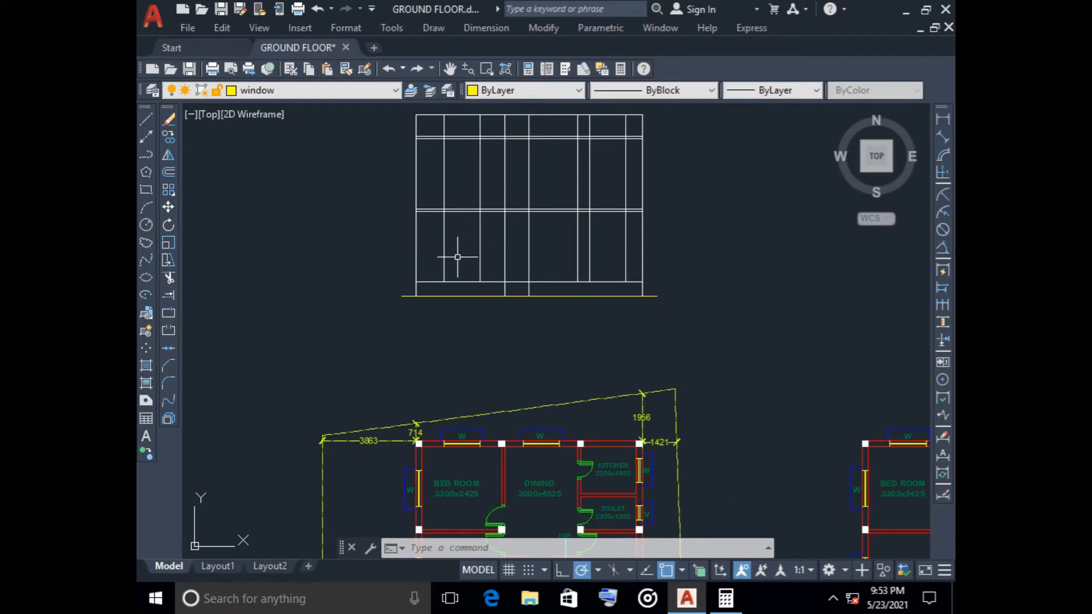
{"action": "key", "text": "o"}
{"action": "key", "text": "space"}
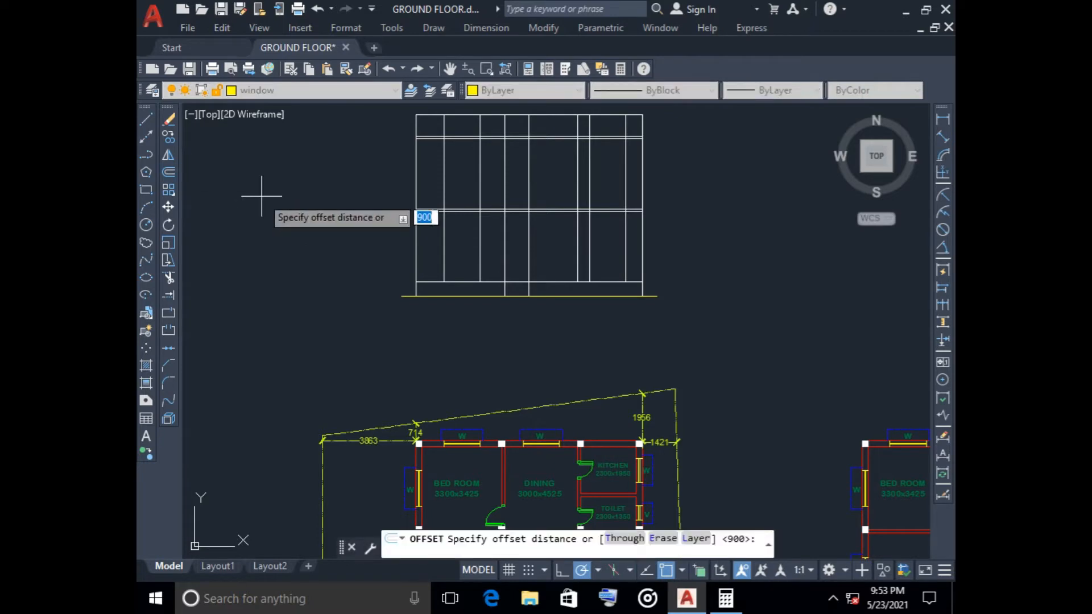
{"action": "key", "text": "space"}
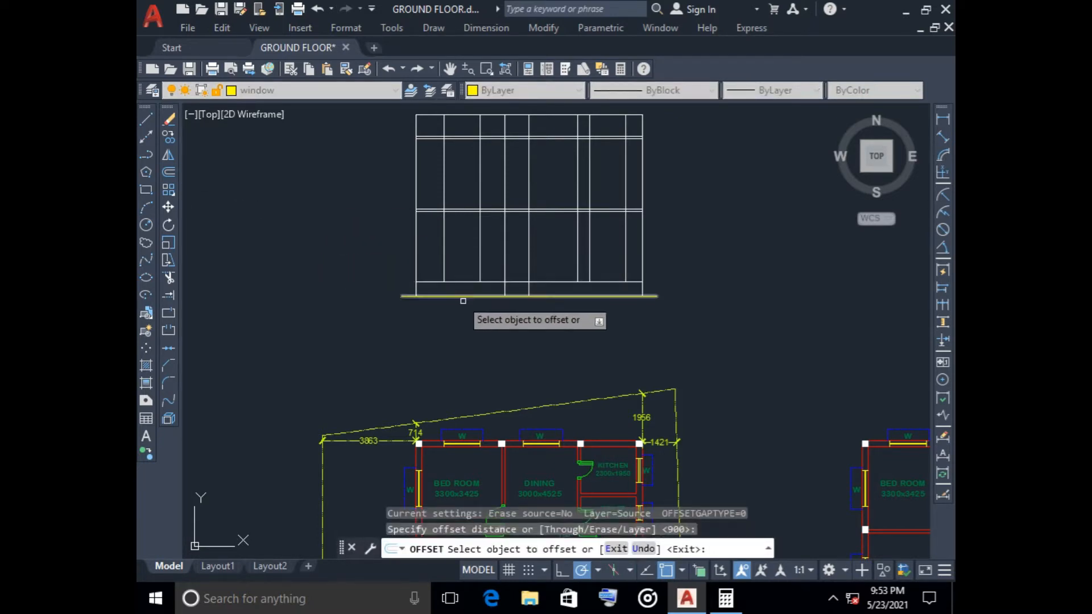
{"action": "left_click", "coordinate": [465, 281]}
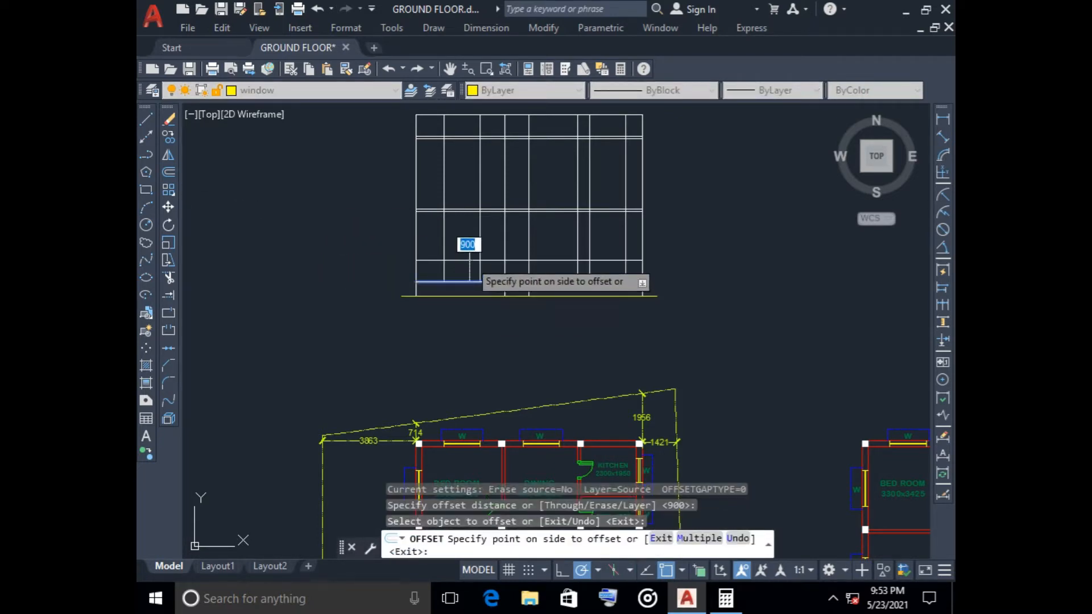
{"action": "left_click", "coordinate": [470, 253]}
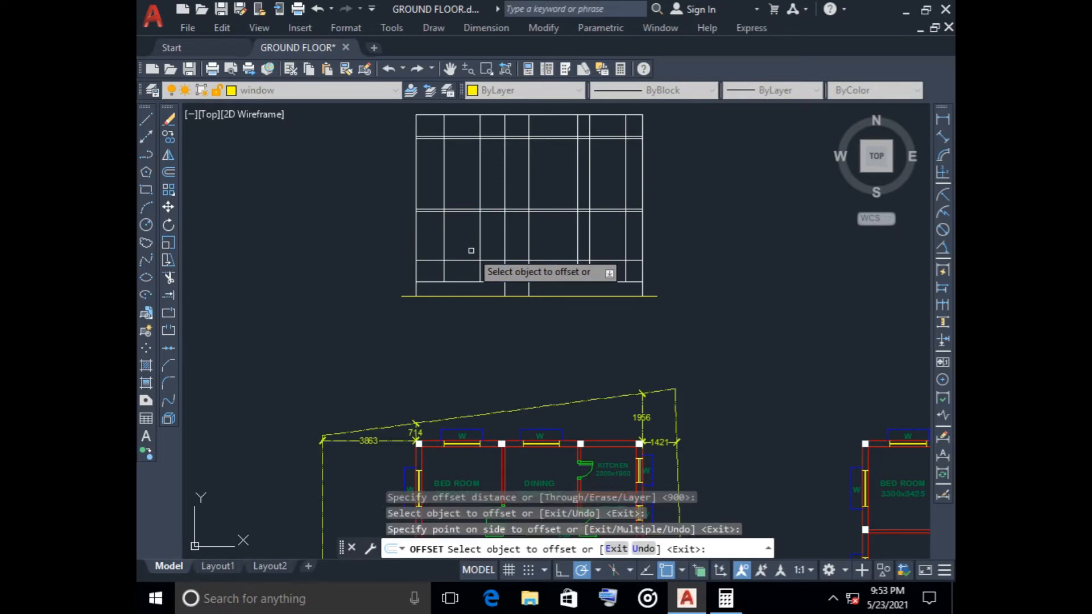
{"action": "key", "text": "Escape"}
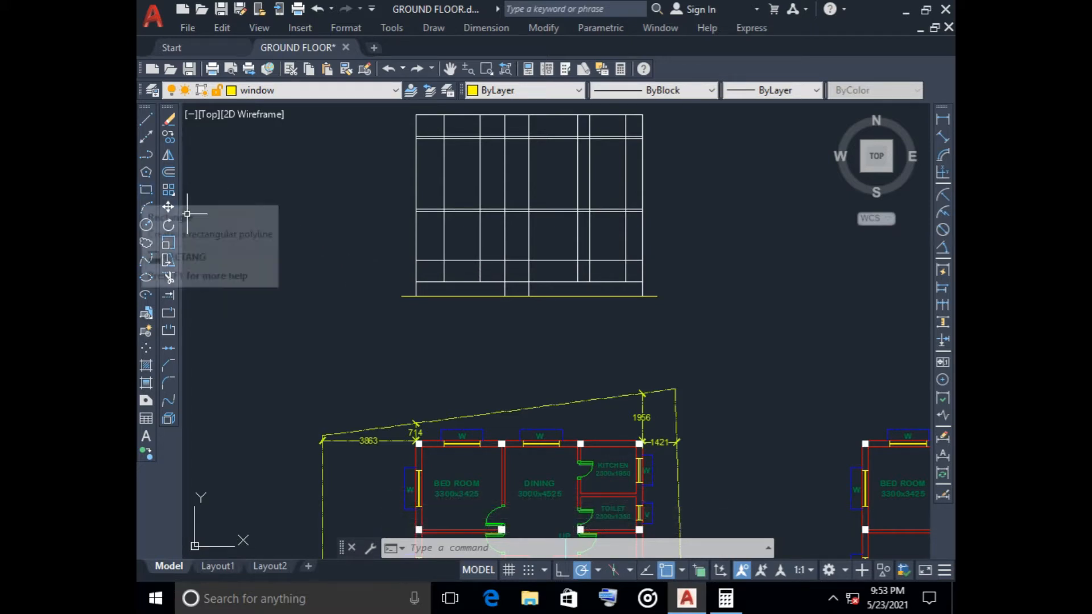
{"action": "left_click", "coordinate": [146, 189]}
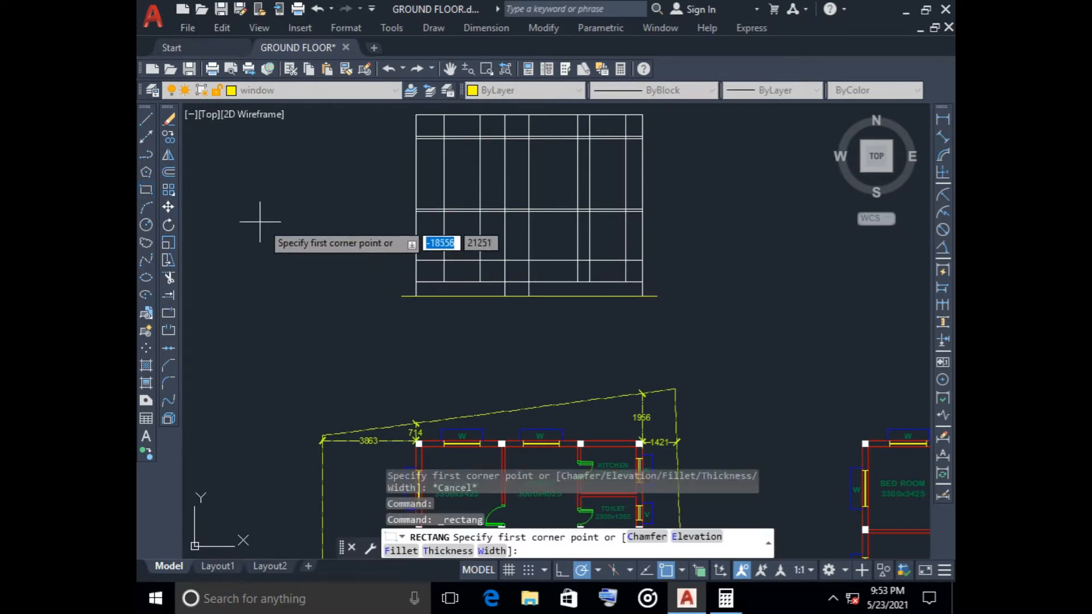
{"action": "left_click", "coordinate": [241, 196]}
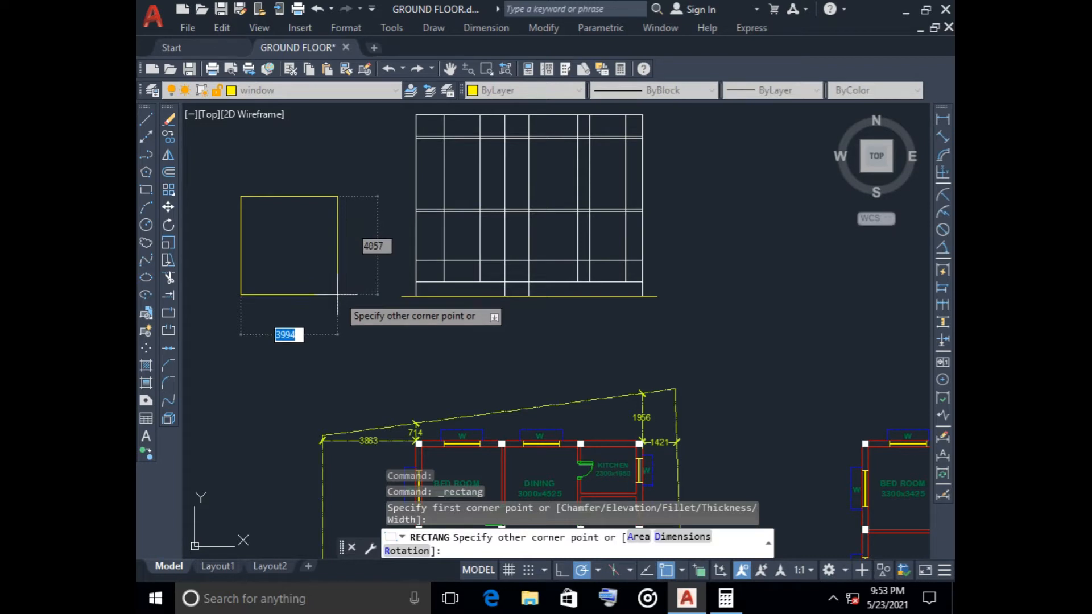
{"action": "key", "text": "Escape"}
{"action": "left_click", "coordinate": [942, 120]}
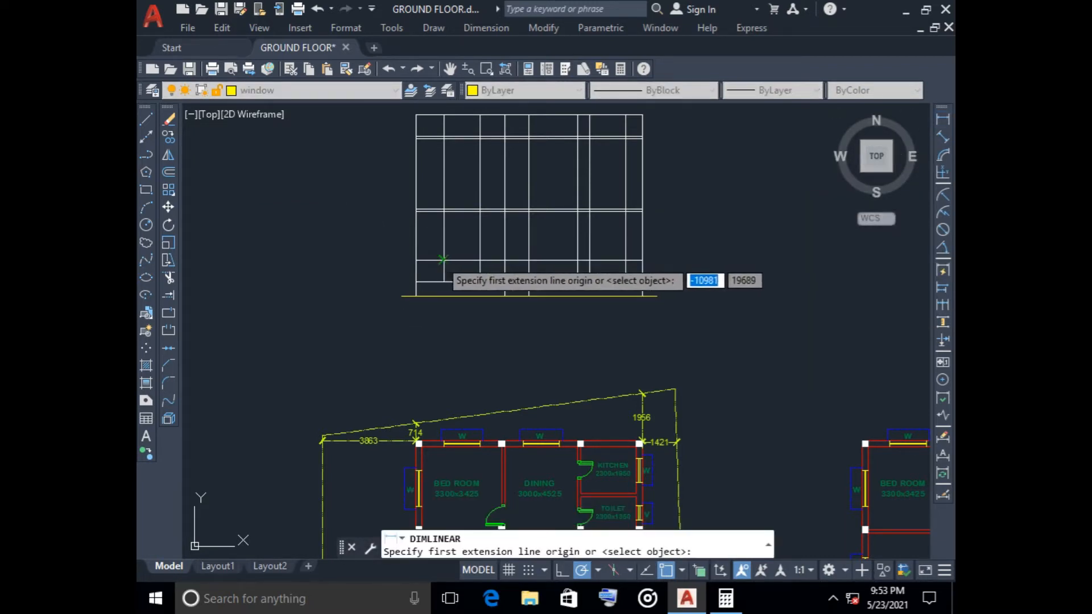
{"action": "left_click", "coordinate": [444, 260]}
{"action": "key", "text": "Escape"}
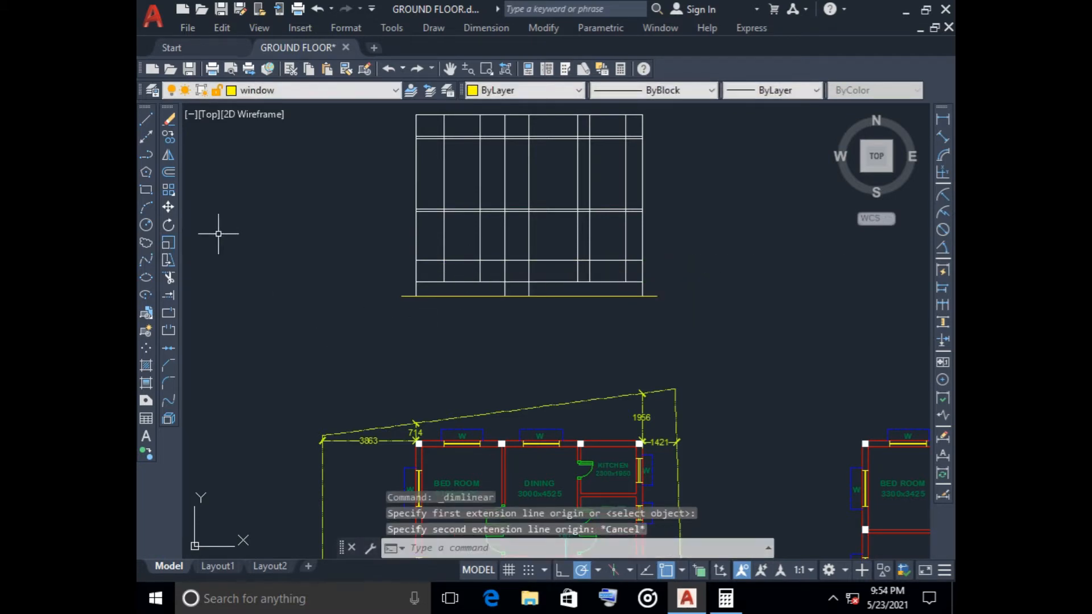
- Draw a 1200 by 1500 window rectangle in the empty space west of the elevation
{"action": "left_click", "coordinate": [146, 189]}
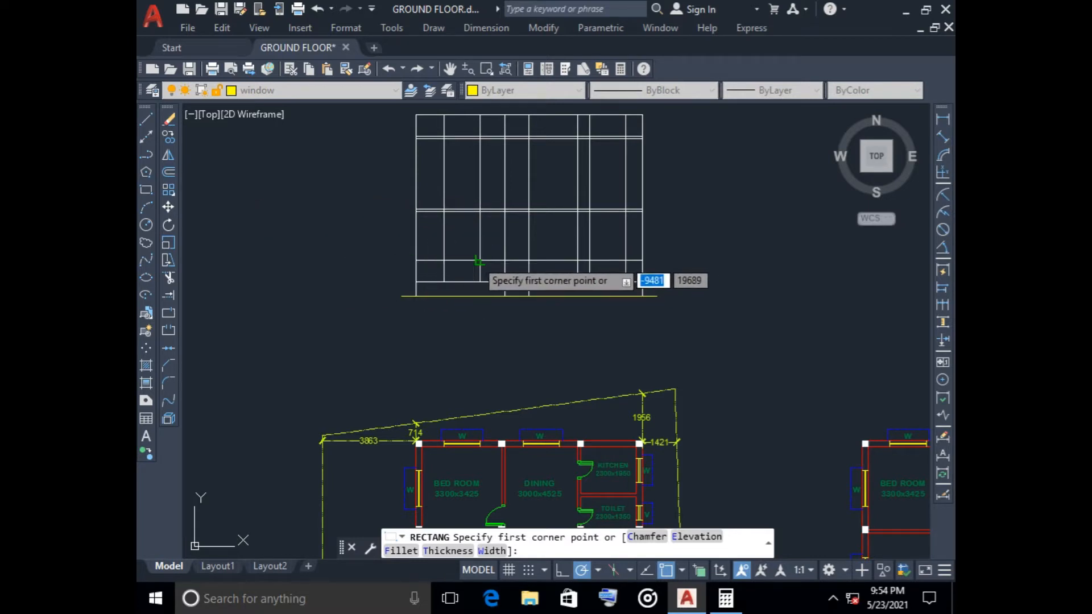
{"action": "left_click", "coordinate": [242, 200]}
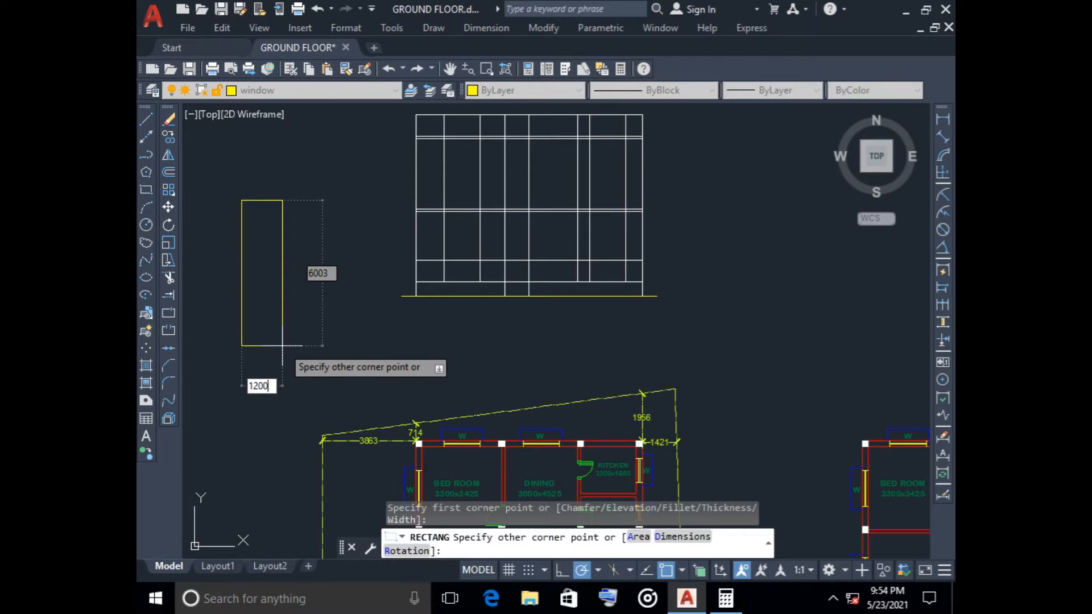
{"action": "key", "text": "Tab"}
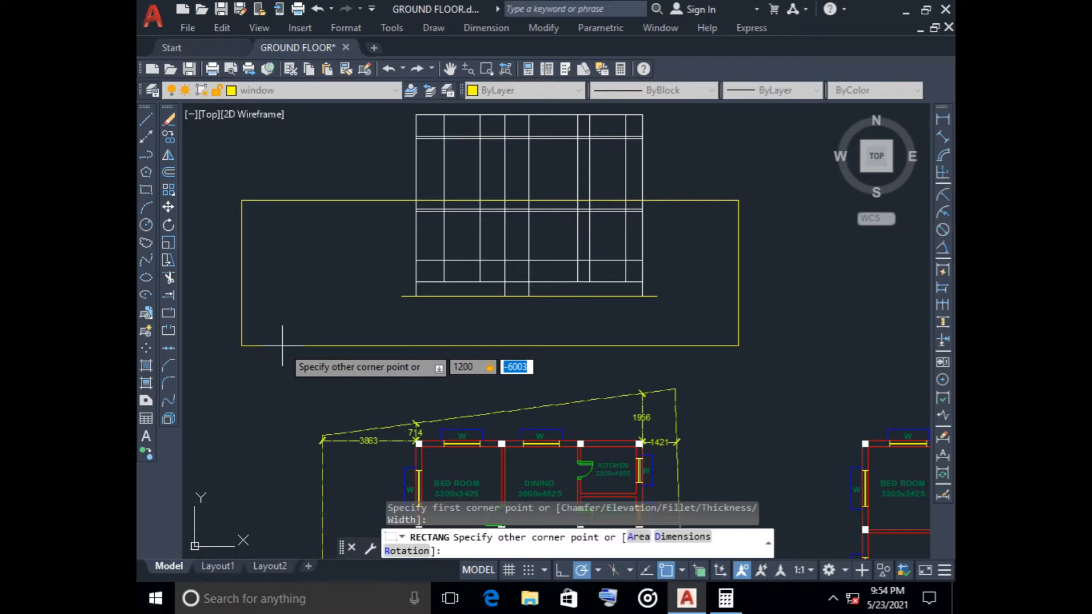
{"action": "type", "text": "1500"}
{"action": "key", "text": "Return"}
{"action": "middle_click_drag", "start_coordinate": [270, 257], "coordinate": [411, 377]}
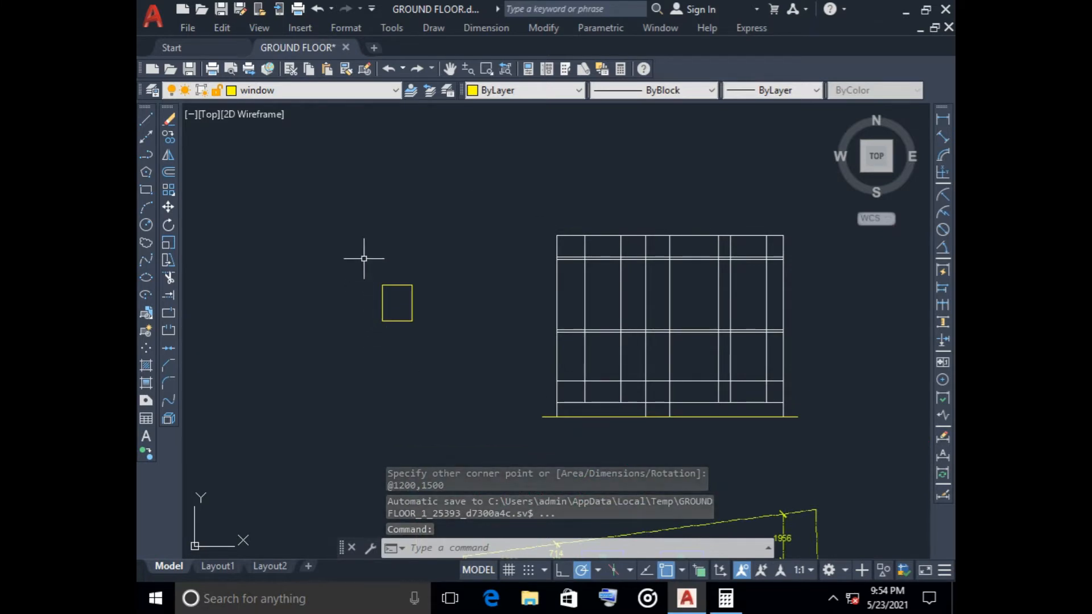
- Offset the standalone yellow window rectangle 50 inward
{"action": "scroll", "coordinate": [405, 311], "scroll_direction": "up", "scroll_amount": 4}
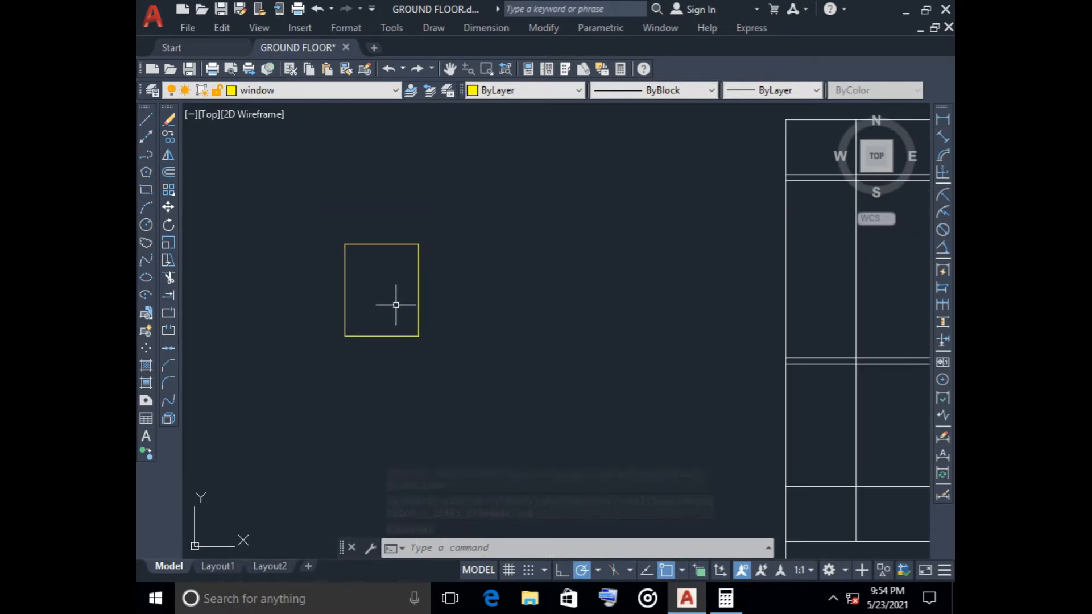
{"action": "middle_click_drag", "start_coordinate": [390, 309], "coordinate": [415, 293]}
{"action": "scroll", "coordinate": [416, 293], "scroll_direction": "down", "scroll_amount": 2}
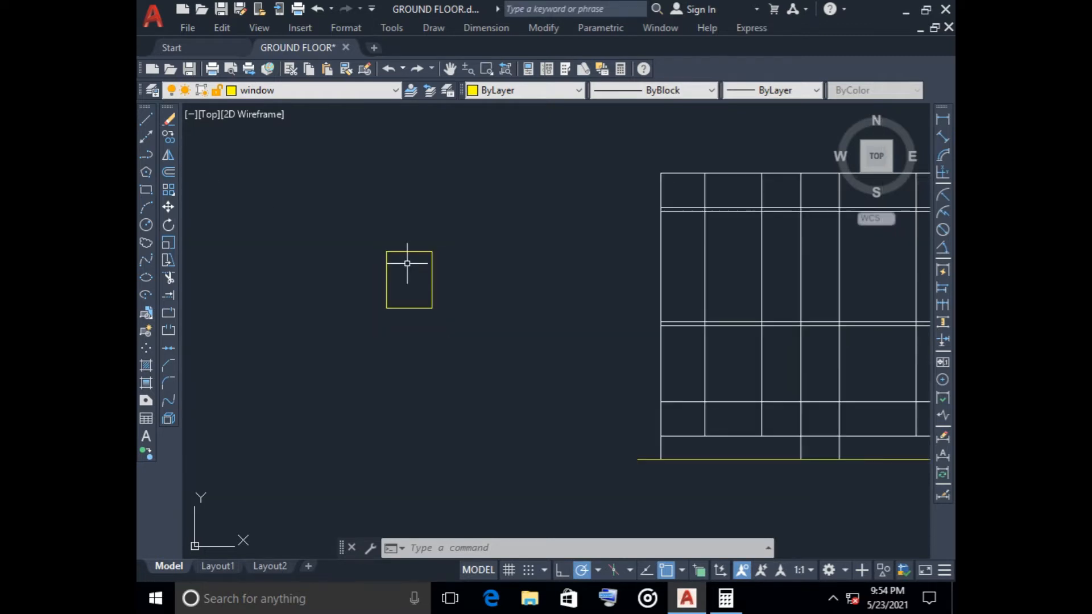
{"action": "middle_click_drag", "start_coordinate": [407, 259], "coordinate": [446, 246]}
{"action": "scroll", "coordinate": [446, 233], "scroll_direction": "up", "scroll_amount": 4}
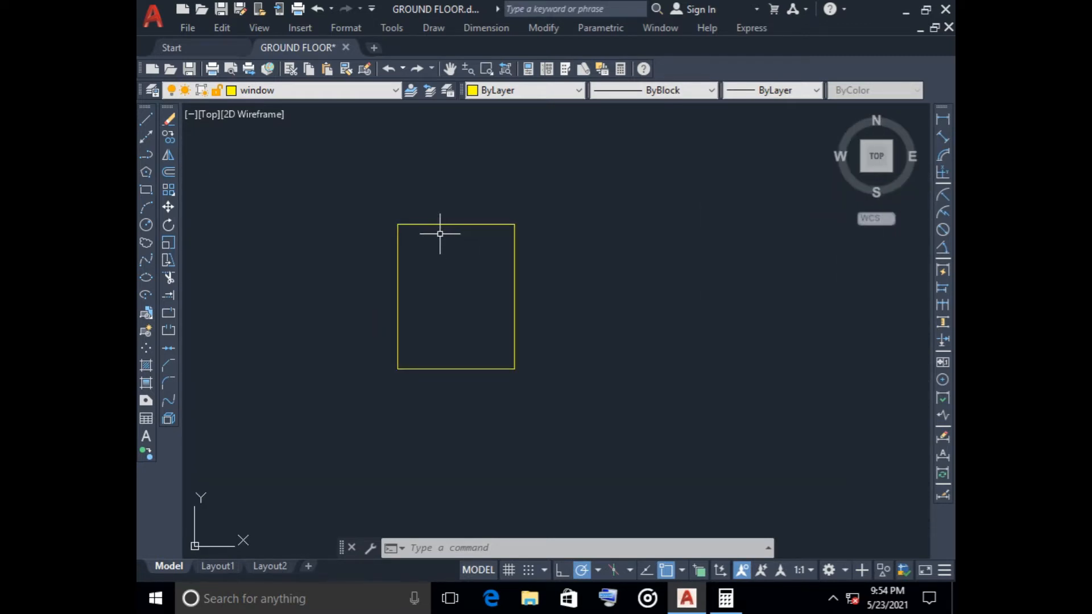
{"action": "type", "text": "o"}
{"action": "key", "text": "Return"}
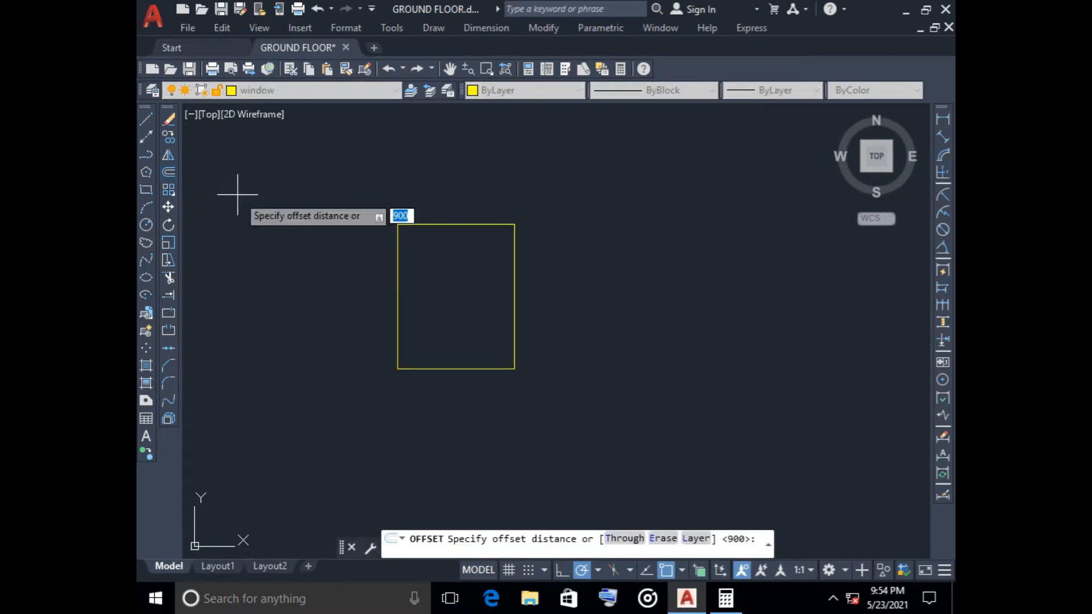
{"action": "type", "text": "50"}
{"action": "key", "text": "Return"}
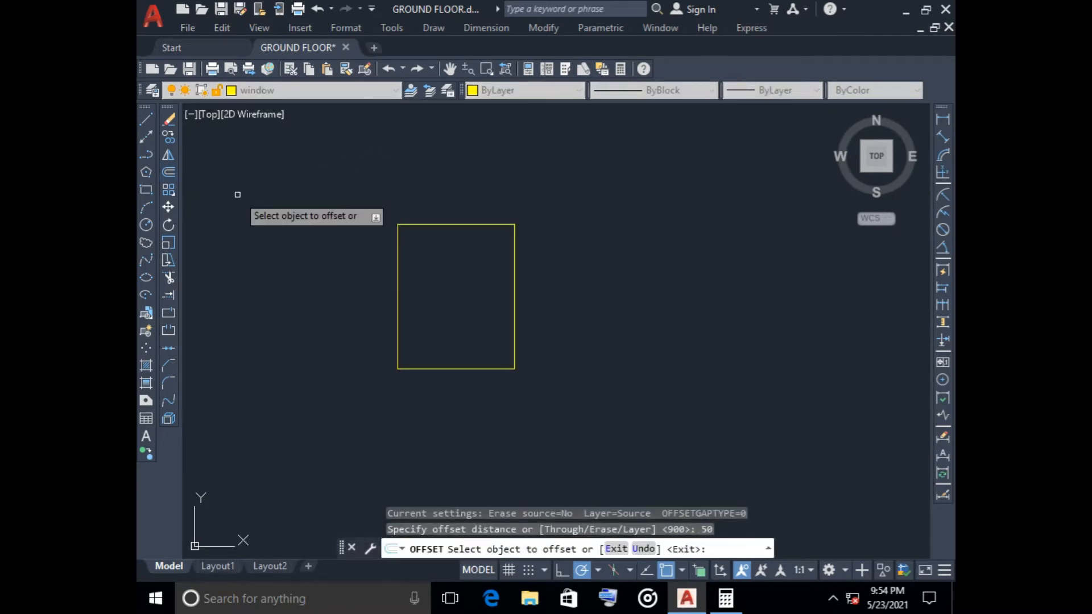
{"action": "left_click", "coordinate": [404, 227]}
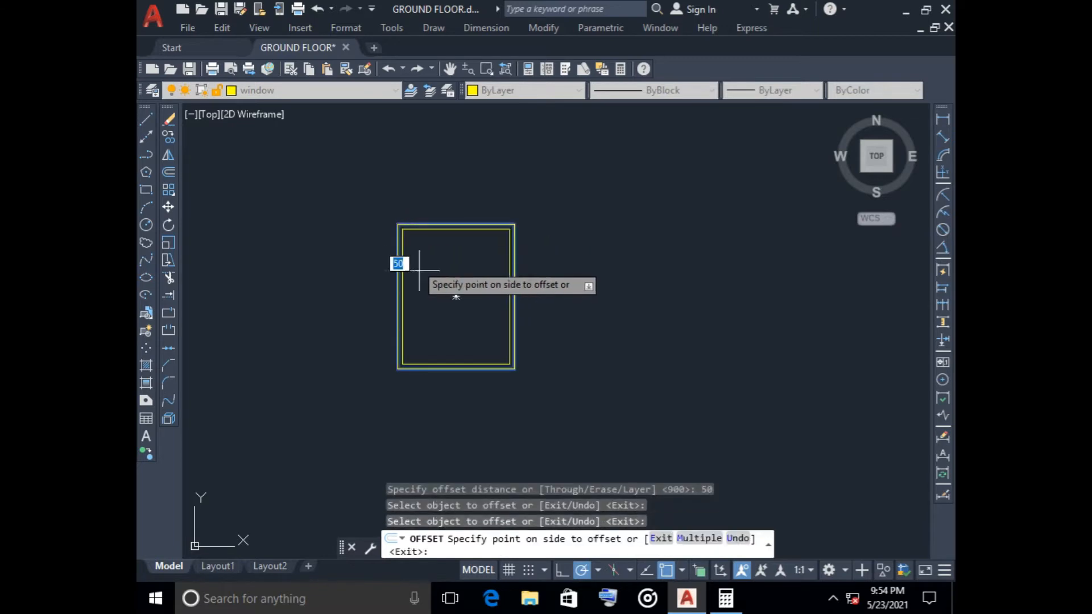
{"action": "left_click", "coordinate": [420, 269]}
{"action": "key", "text": "Escape"}
{"action": "key", "text": "Return"}
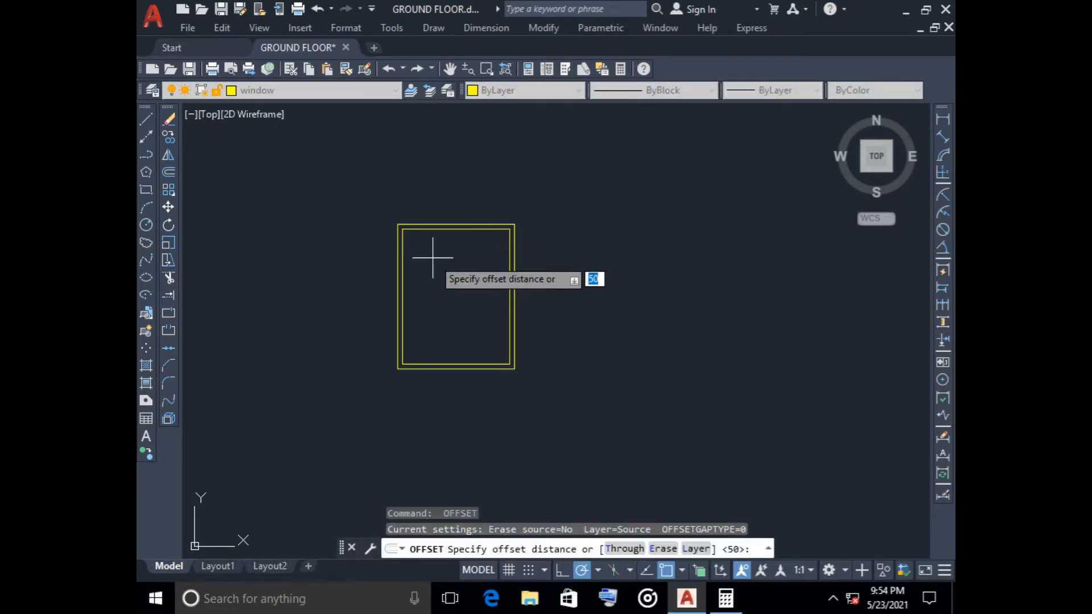
{"action": "key", "text": "Escape"}
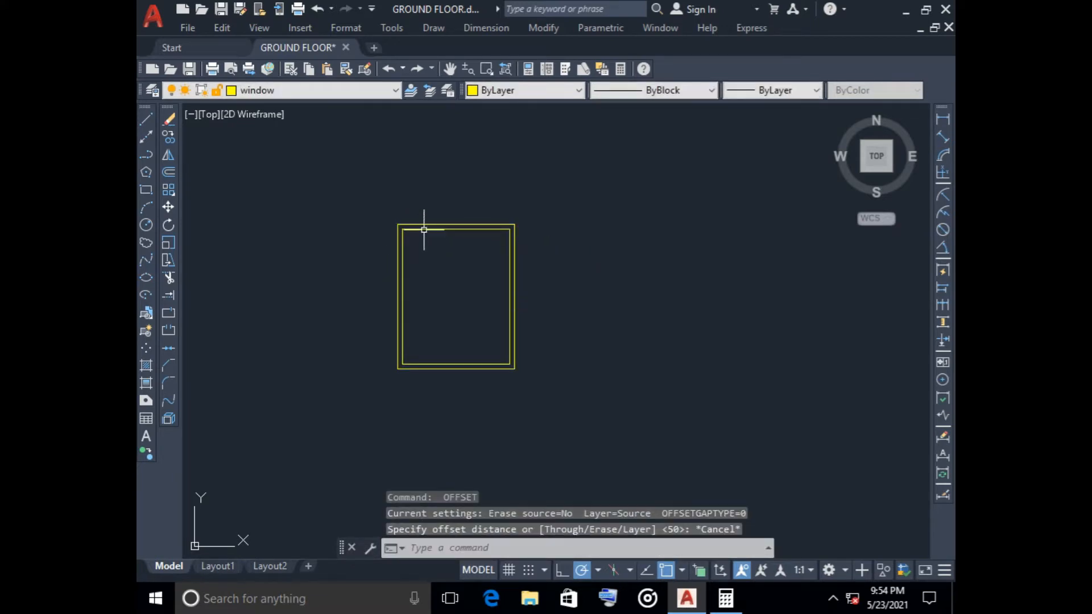
- Erase the inner rectangle of the standalone window
{"action": "left_click", "coordinate": [424, 229]}
{"action": "key", "text": "Delete"}
{"action": "scroll", "coordinate": [490, 296], "scroll_direction": "down", "scroll_amount": 4}
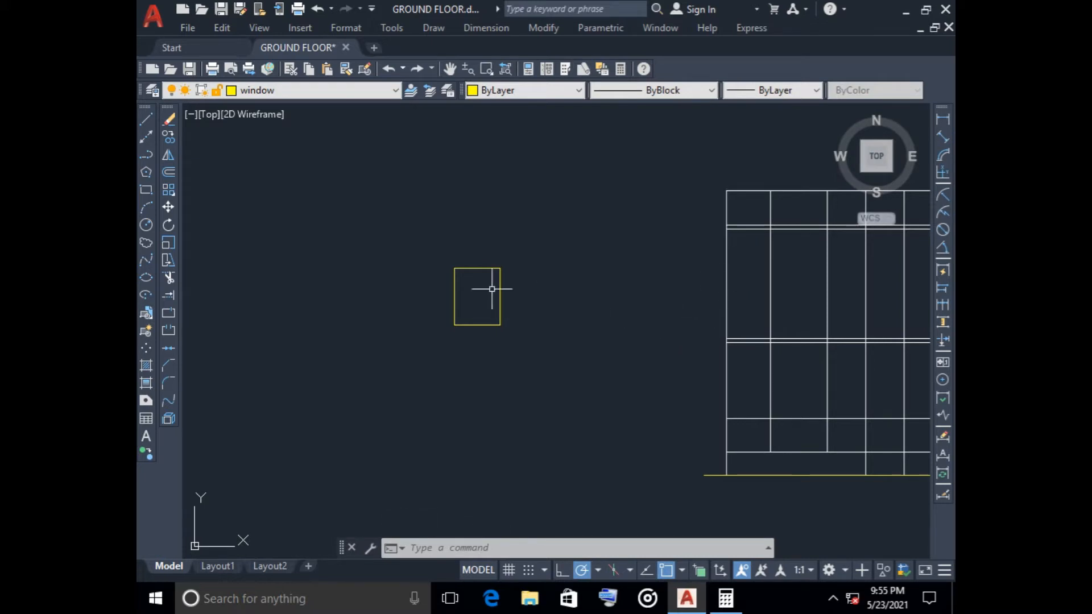
{"action": "left_click", "coordinate": [430, 247]}
{"action": "left_click", "coordinate": [508, 346]}
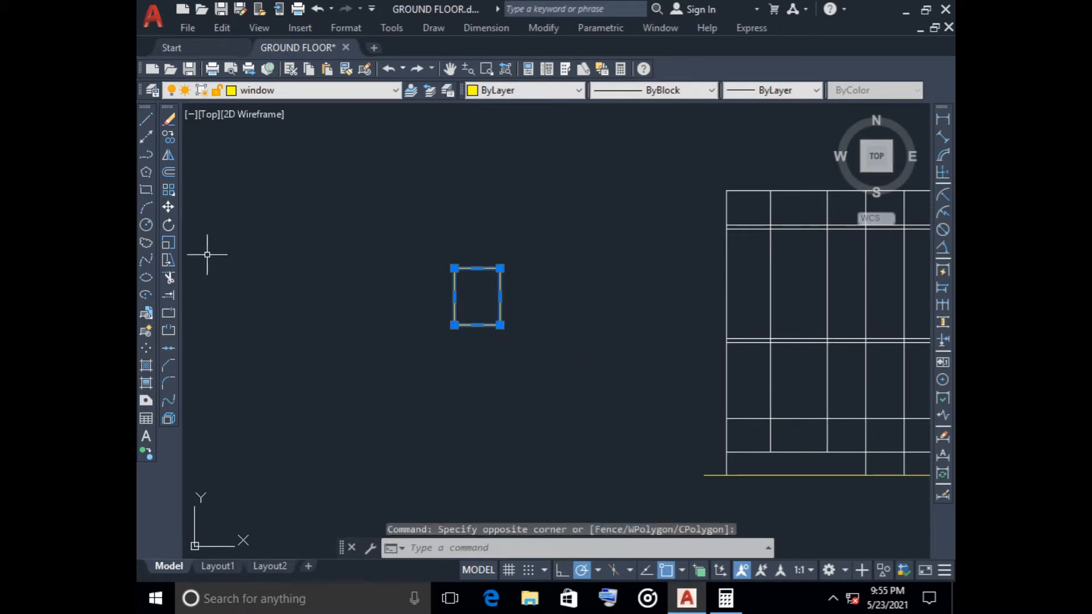
{"action": "type", "text": "co"}
{"action": "key", "text": "Return"}
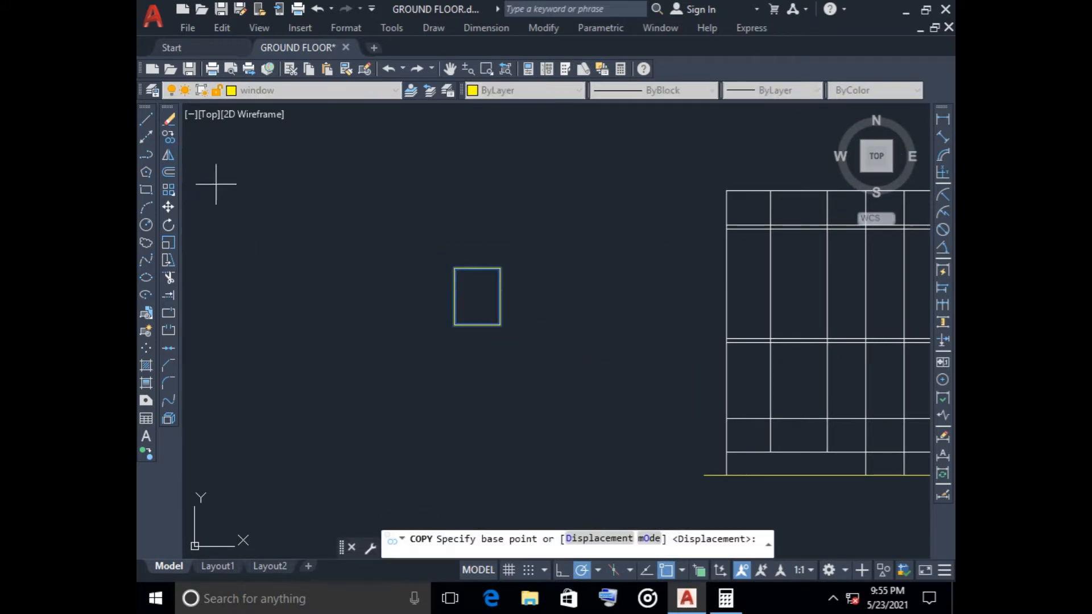
{"action": "left_click", "coordinate": [453, 324]}
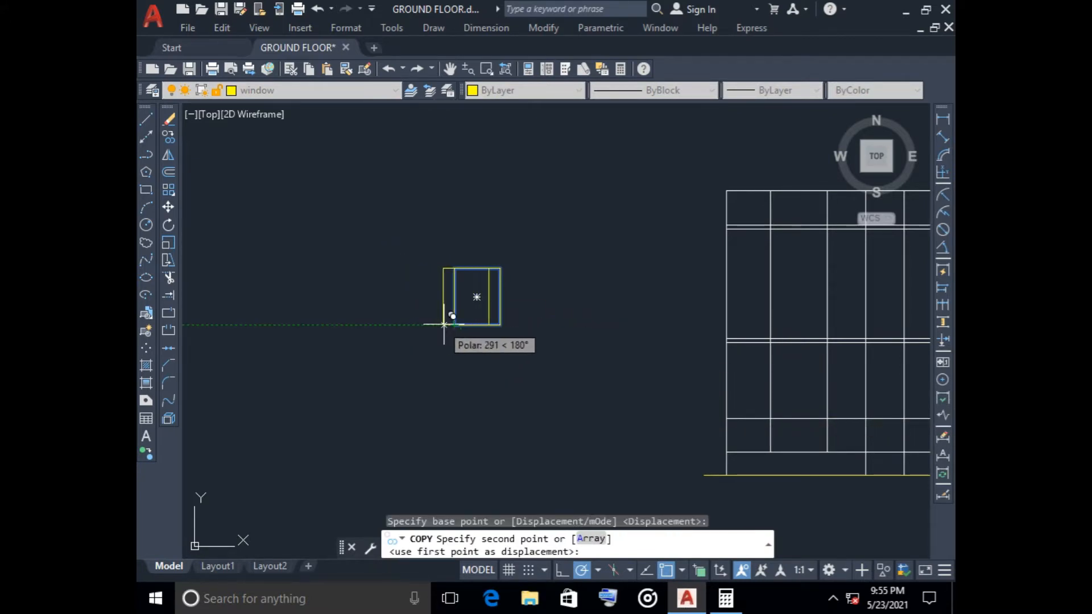
{"action": "key", "text": "Escape"}
- Erase the standalone yellow window rectangle west of the elevation
{"action": "left_click", "coordinate": [436, 230]}
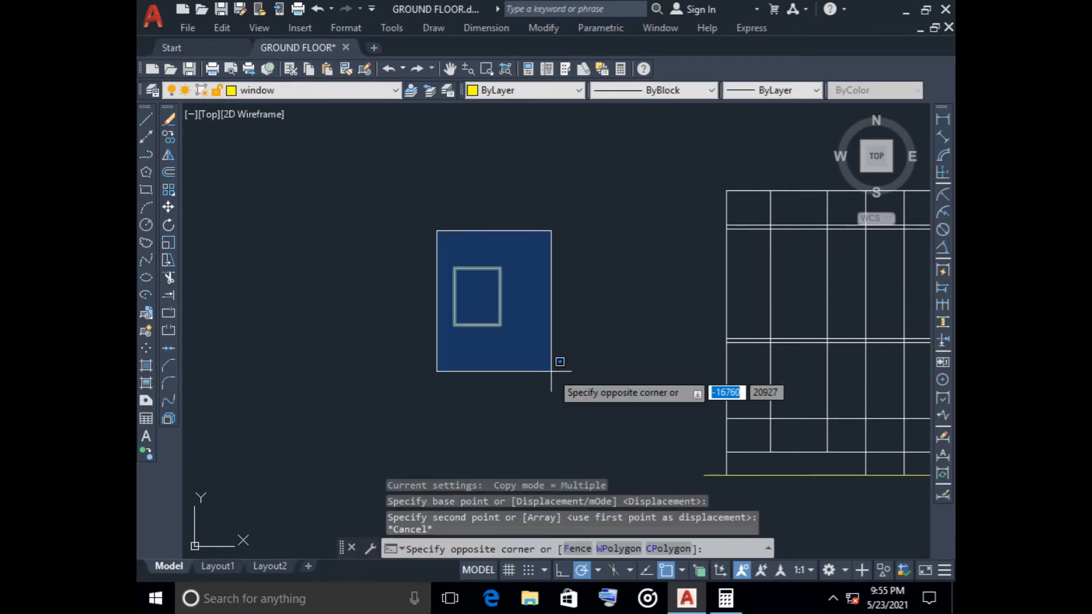
{"action": "left_click", "coordinate": [551, 371]}
{"action": "key", "text": "Delete"}
- Draw a closed 1200 high window outline with lines on the ground-storey sill level, between the second and third vertical lines from the west
{"action": "middle_click_drag", "start_coordinate": [570, 383], "coordinate": [332, 316]}
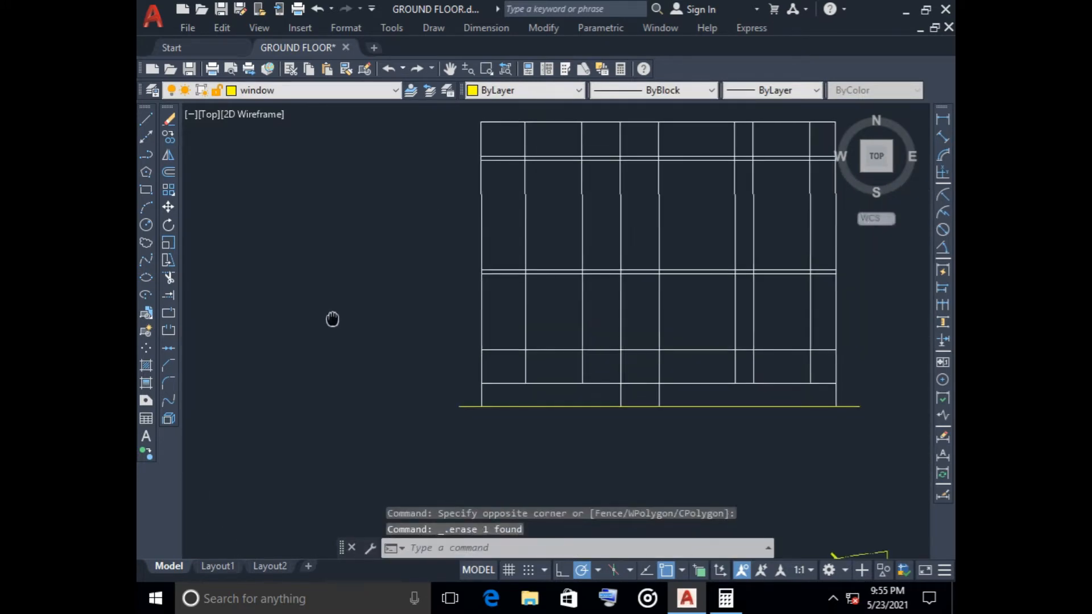
{"action": "type", "text": "l"}
{"action": "key", "text": "Return"}
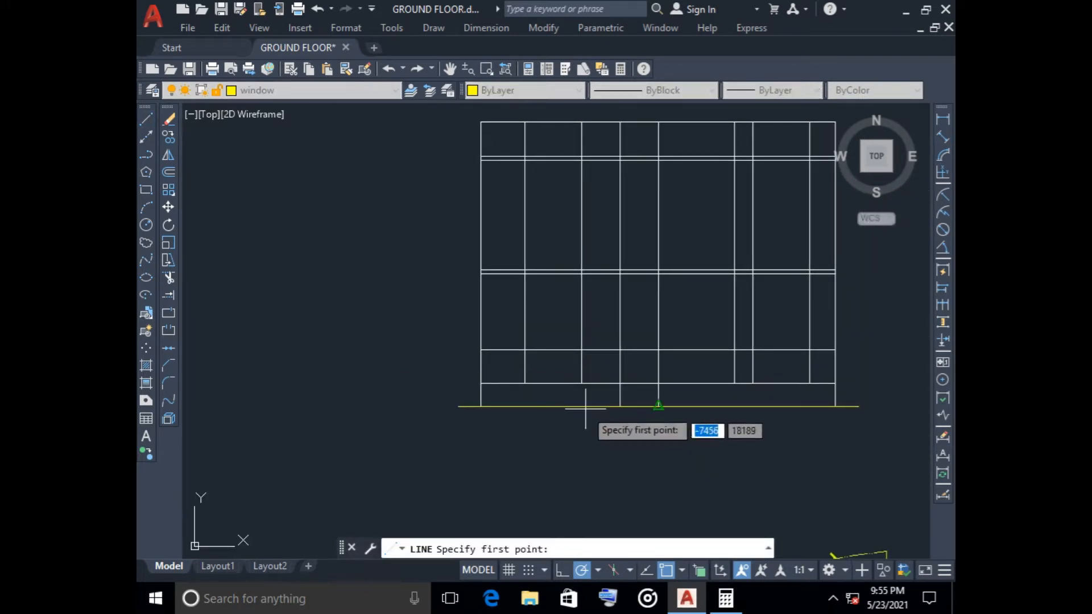
{"action": "scroll", "coordinate": [541, 405], "scroll_direction": "up", "scroll_amount": 5}
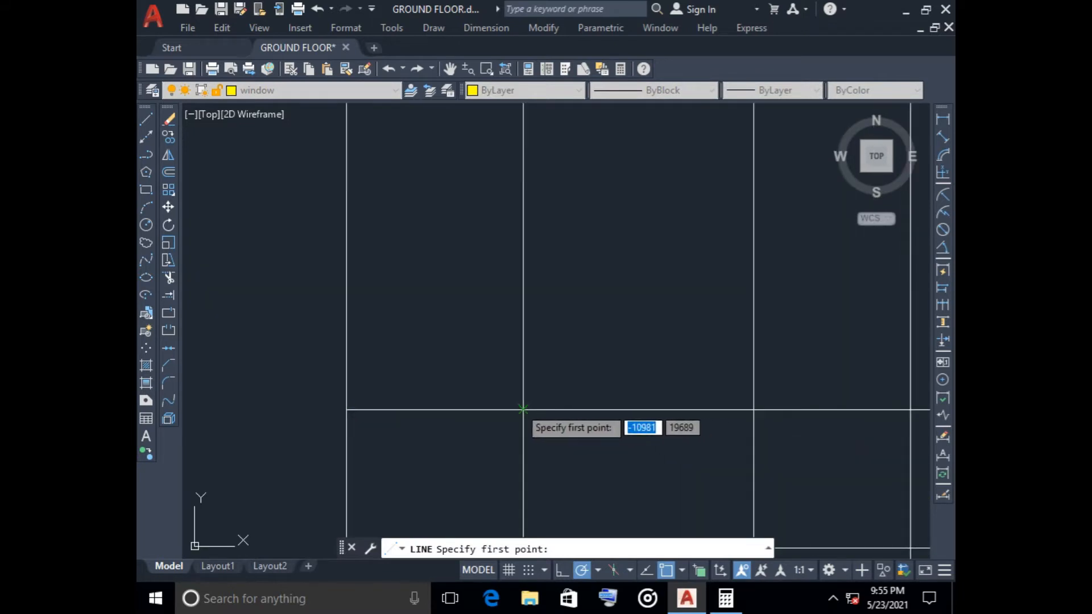
{"action": "left_click", "coordinate": [524, 410]}
{"action": "left_click", "coordinate": [752, 409]}
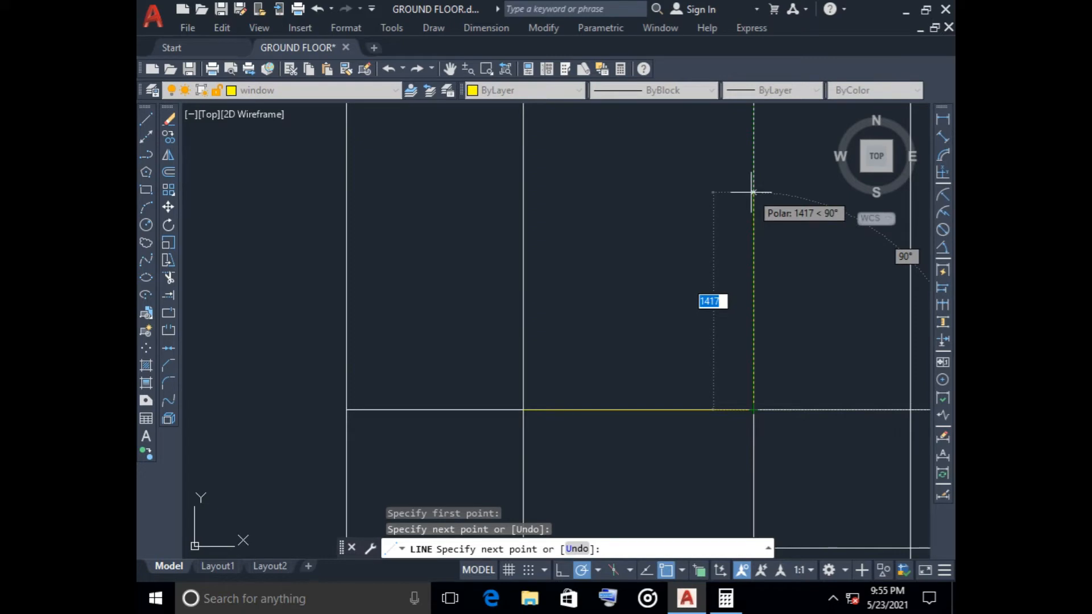
{"action": "type", "text": "1200"}
{"action": "key", "text": "Return"}
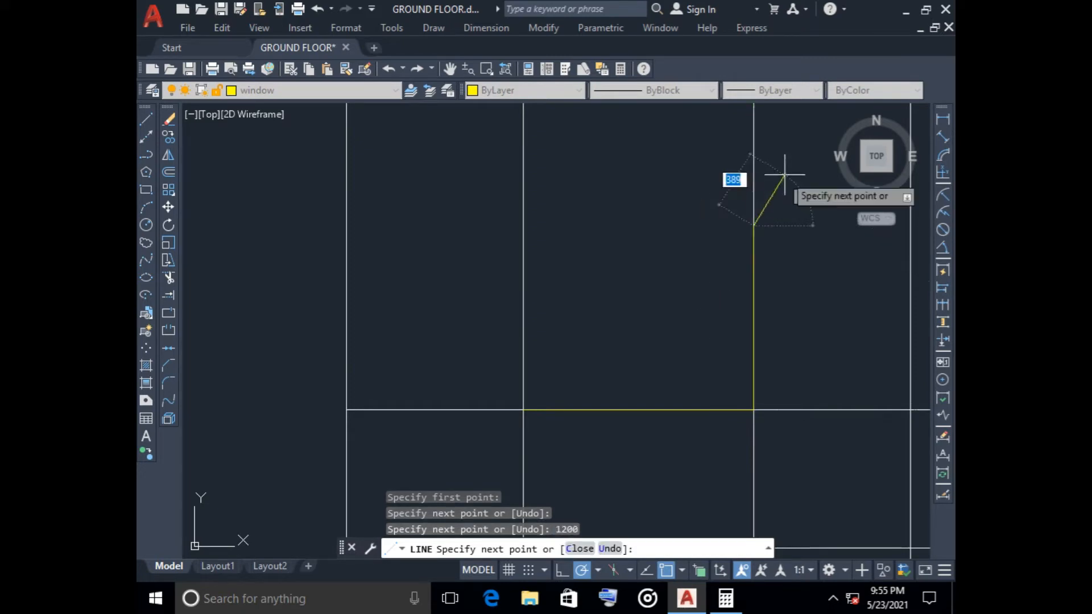
{"action": "left_click", "coordinate": [523, 225]}
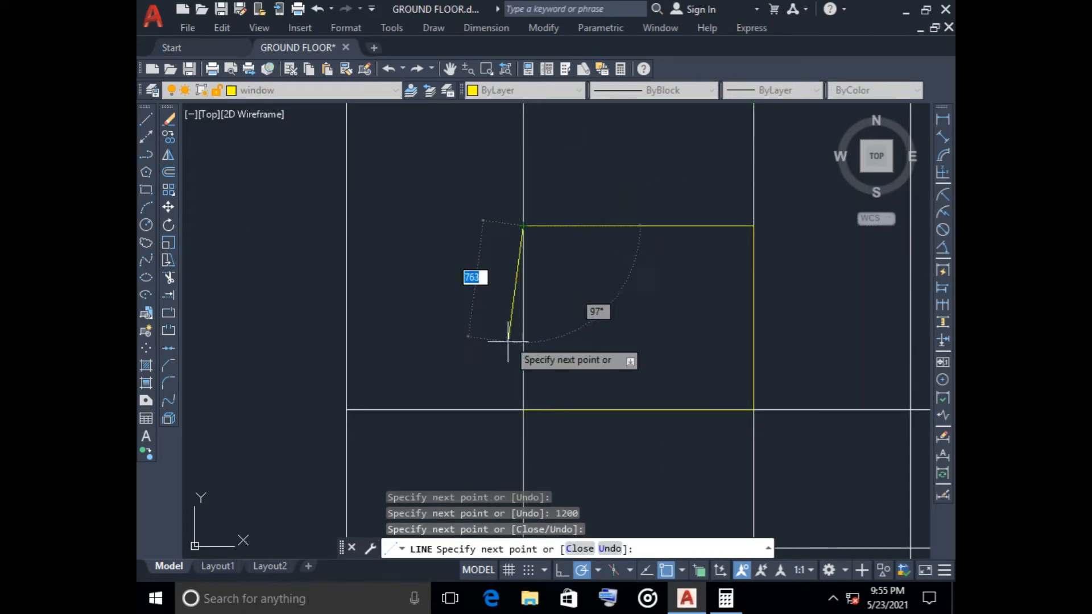
{"action": "key", "text": "Escape"}
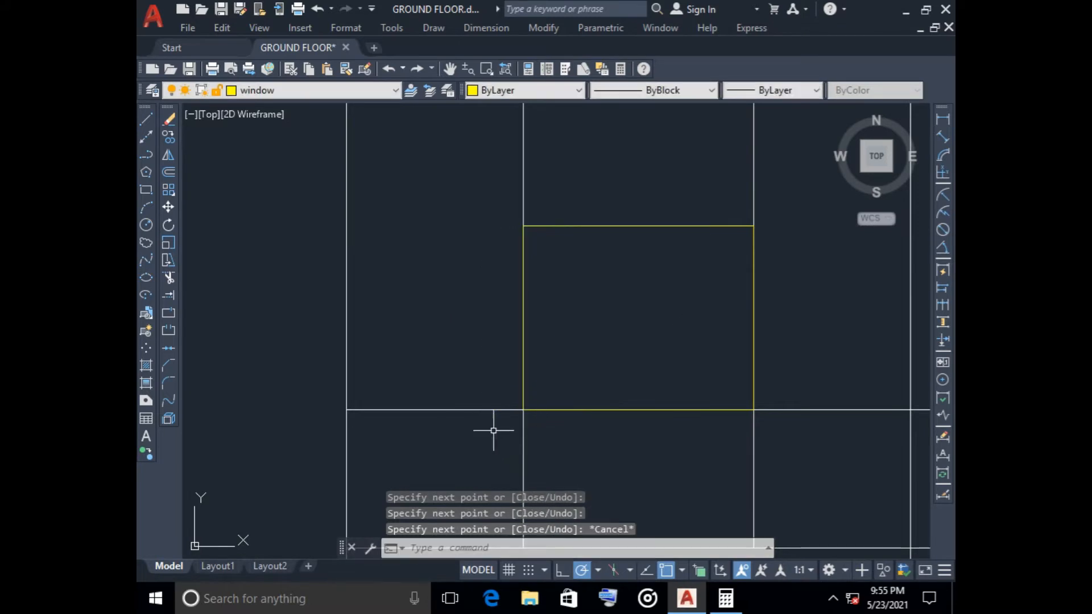
- Erase the white sill level line running through the base of the new window
{"action": "left_click", "coordinate": [494, 428]}
{"action": "left_click", "coordinate": [441, 367]}
{"action": "key", "text": "Delete"}
{"action": "scroll", "coordinate": [449, 377], "scroll_direction": "down", "scroll_amount": 6}
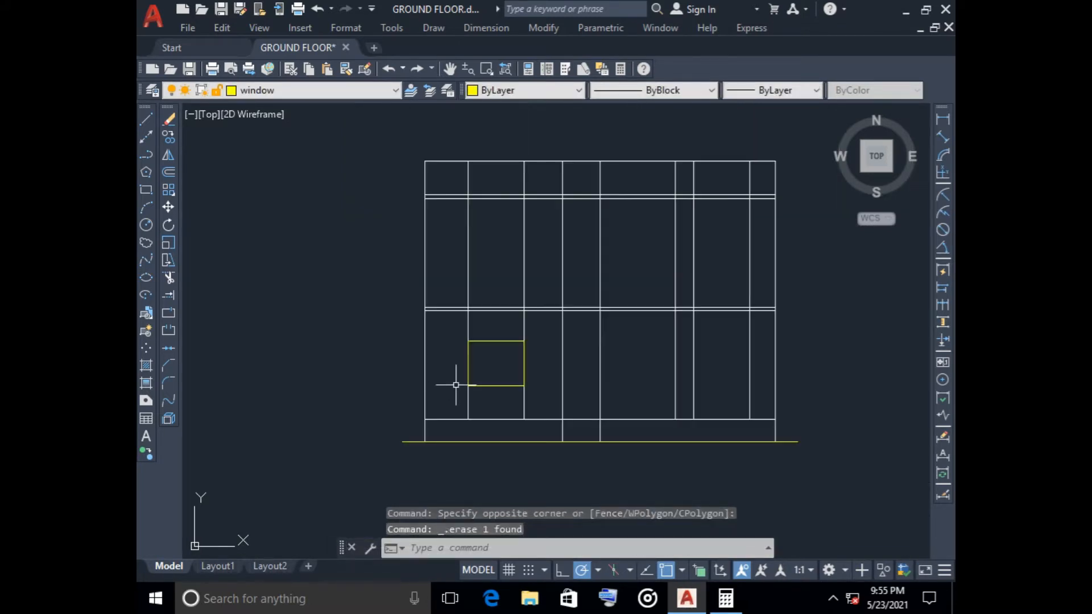
- Shorten the two white vertical lines along the window's sides so they end at the upper line of the middle floor slab
{"action": "scroll", "coordinate": [533, 402], "scroll_direction": "up", "scroll_amount": 2}
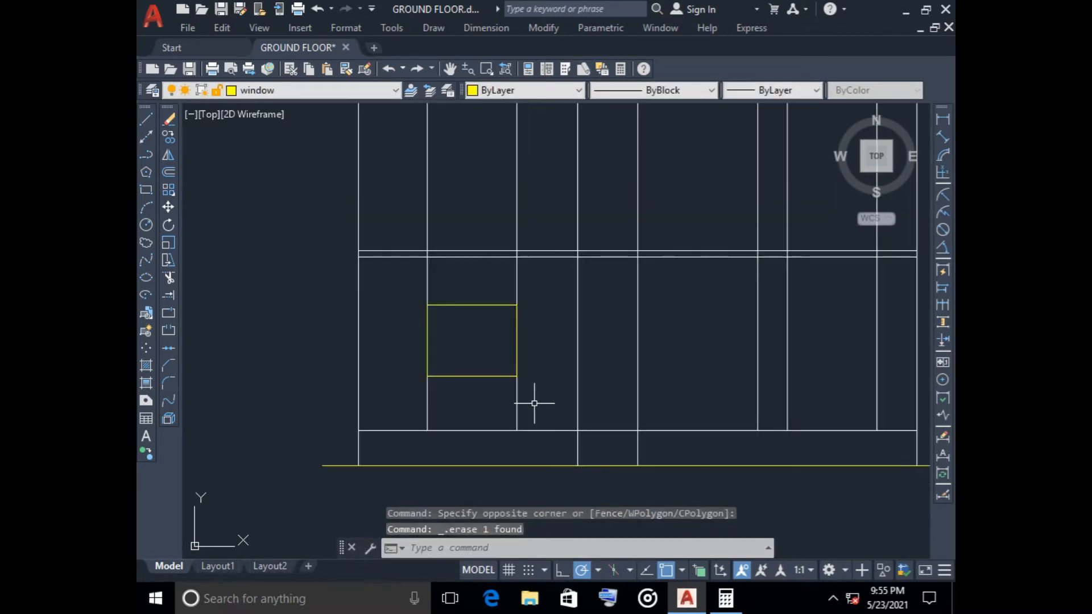
{"action": "left_click", "coordinate": [516, 399]}
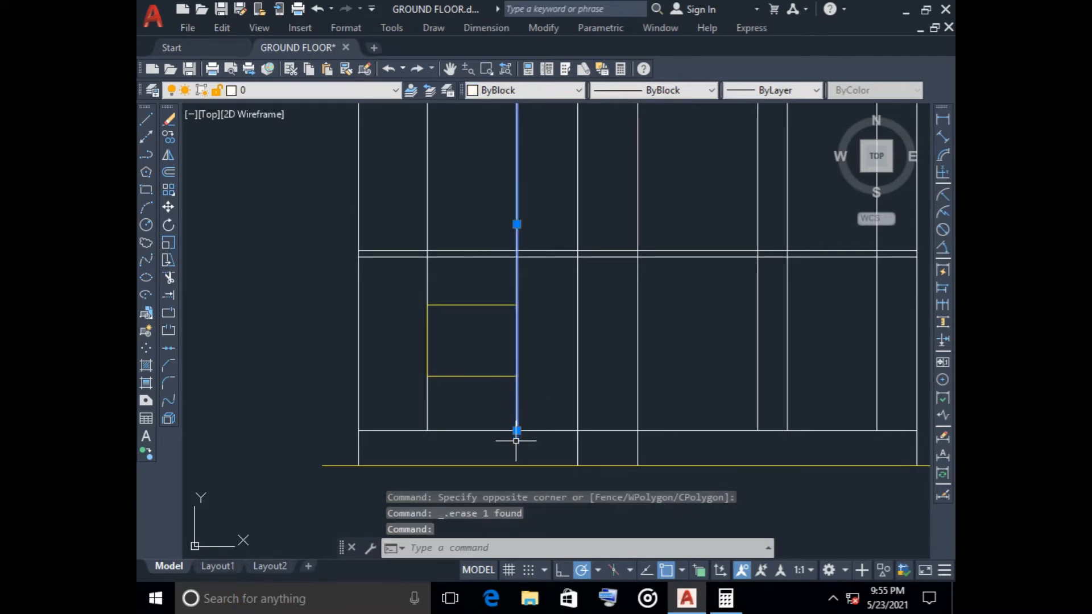
{"action": "left_click", "coordinate": [516, 431]}
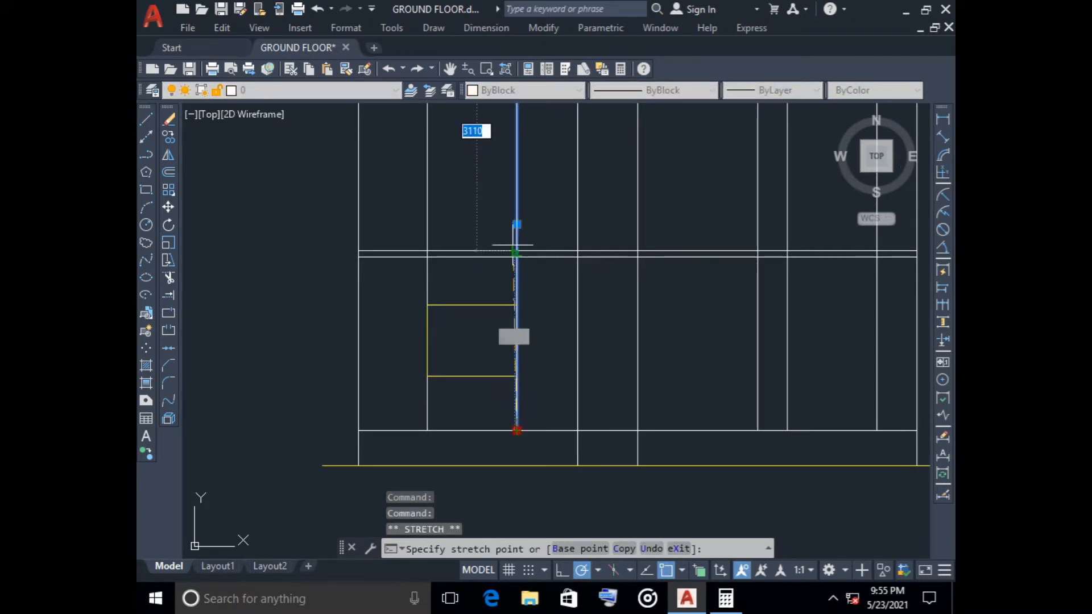
{"action": "left_click", "coordinate": [519, 243]}
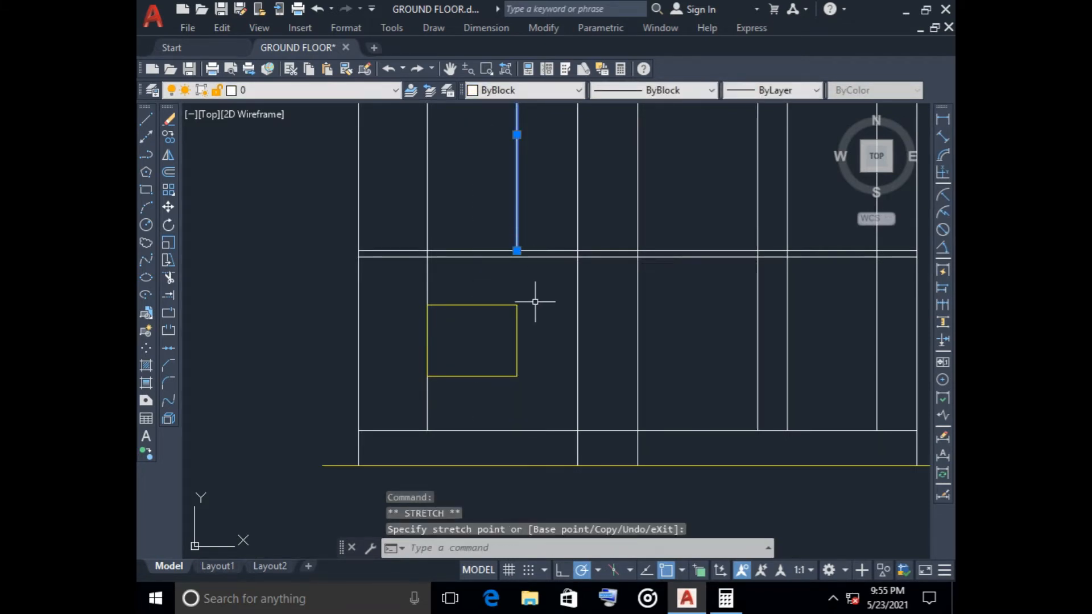
{"action": "left_click", "coordinate": [428, 297]}
{"action": "left_click", "coordinate": [427, 430]}
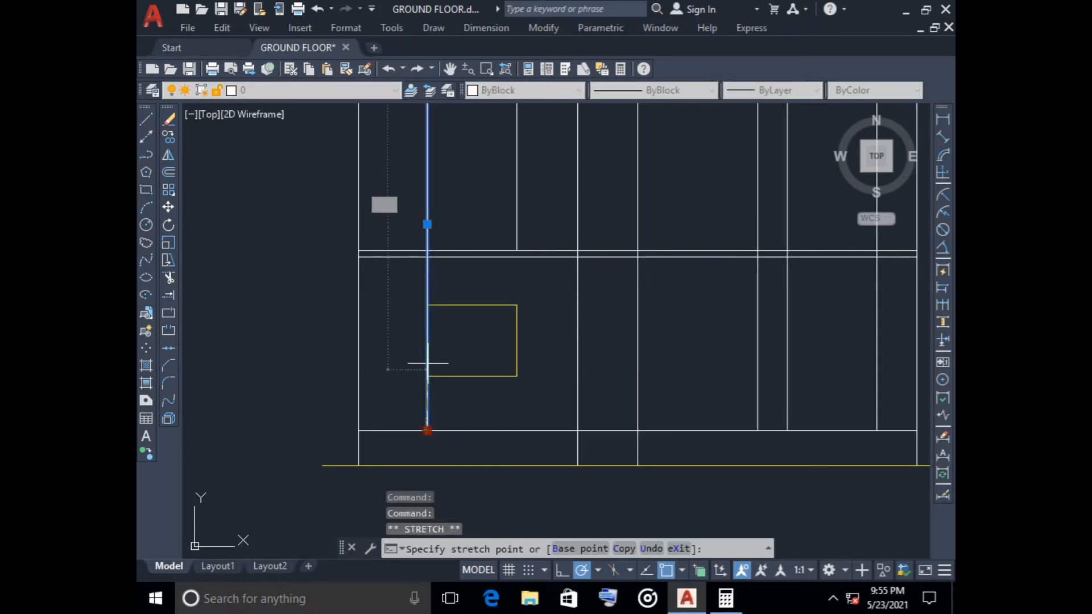
{"action": "left_click", "coordinate": [427, 251]}
{"action": "key", "text": "Escape"}
{"action": "scroll", "coordinate": [549, 297], "scroll_direction": "down", "scroll_amount": 2}
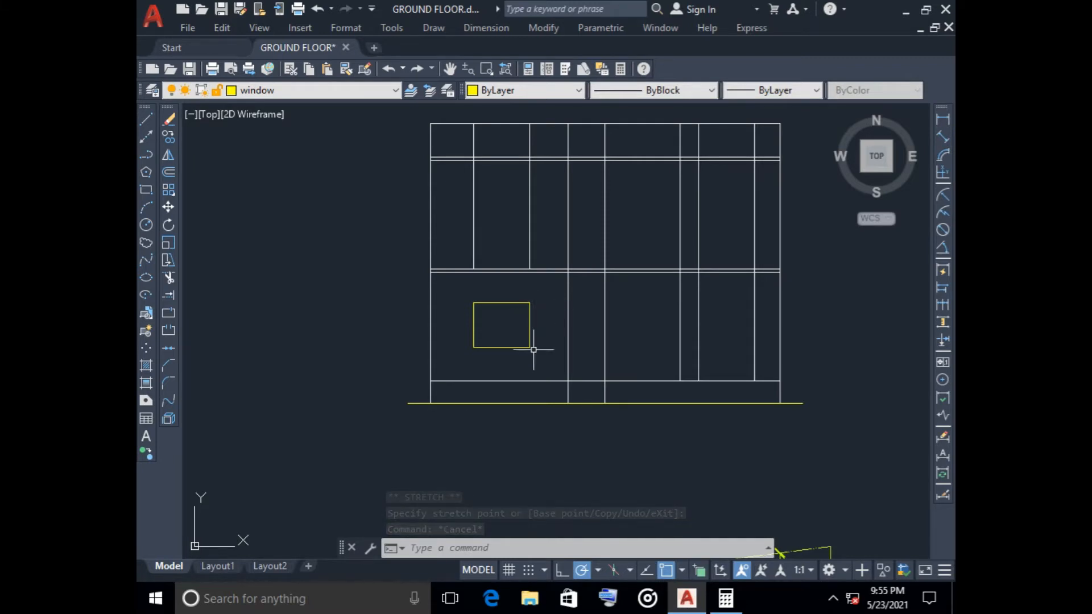
{"action": "scroll", "coordinate": [499, 299], "scroll_direction": "up", "scroll_amount": 4}
{"action": "middle_click_drag", "start_coordinate": [498, 336], "coordinate": [509, 310]}
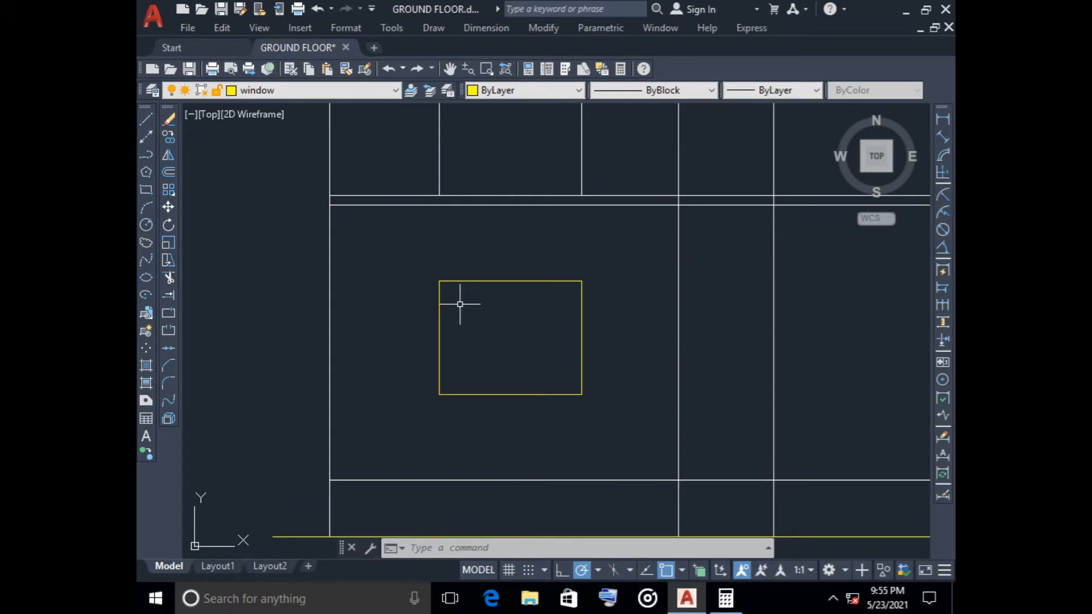
{"action": "left_click", "coordinate": [168, 171]}
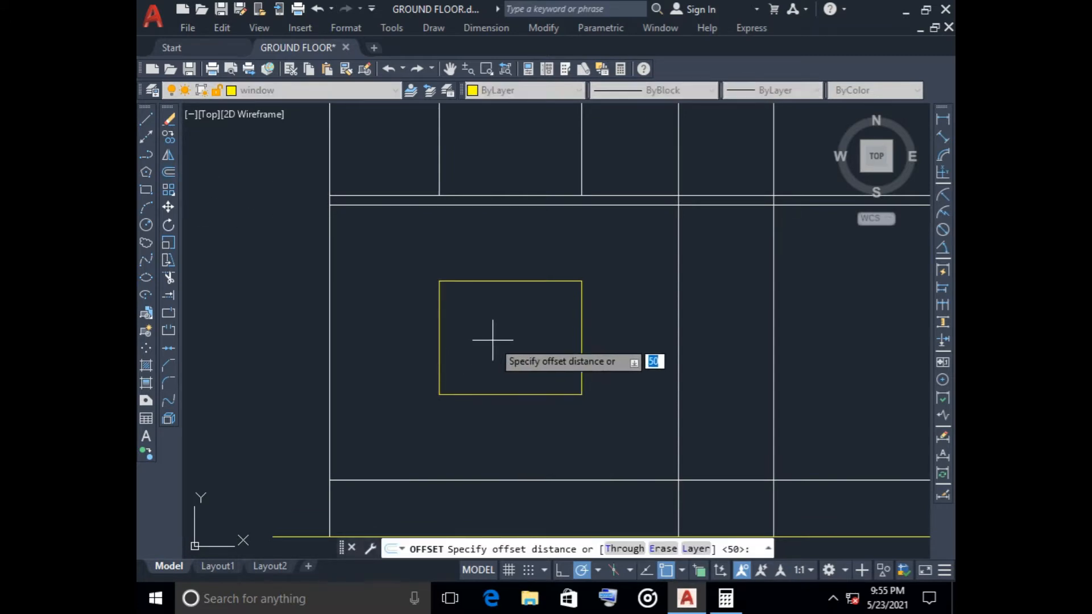
{"action": "middle_click_drag", "start_coordinate": [492, 340], "coordinate": [460, 340]}
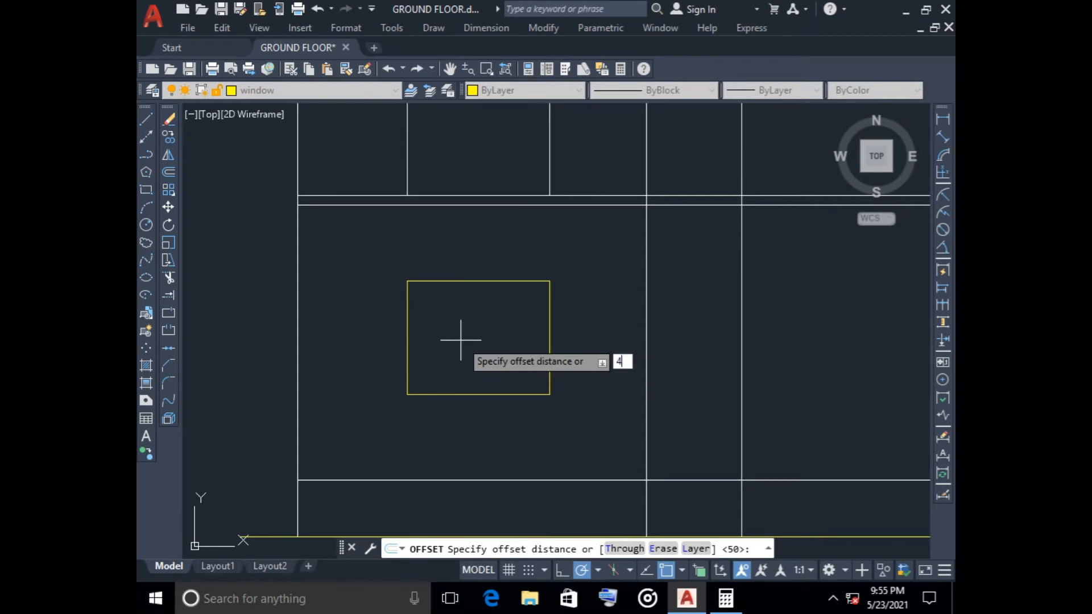
{"action": "key", "text": "Return"}
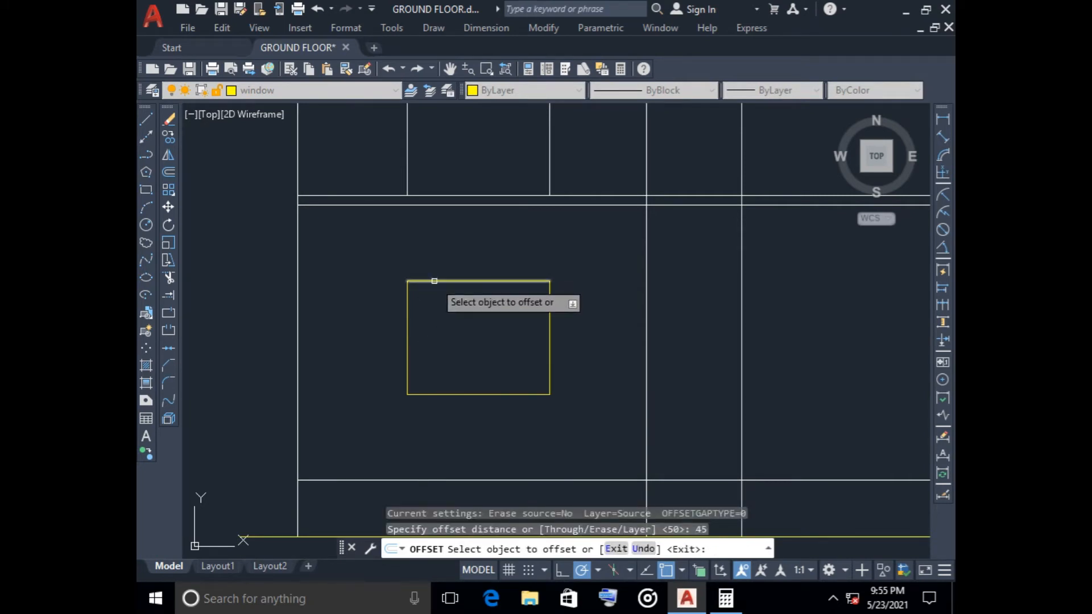
{"action": "key", "text": "Escape"}
- Join the four lines of the ground-storey window outline into one polyline
{"action": "left_click", "coordinate": [391, 263]}
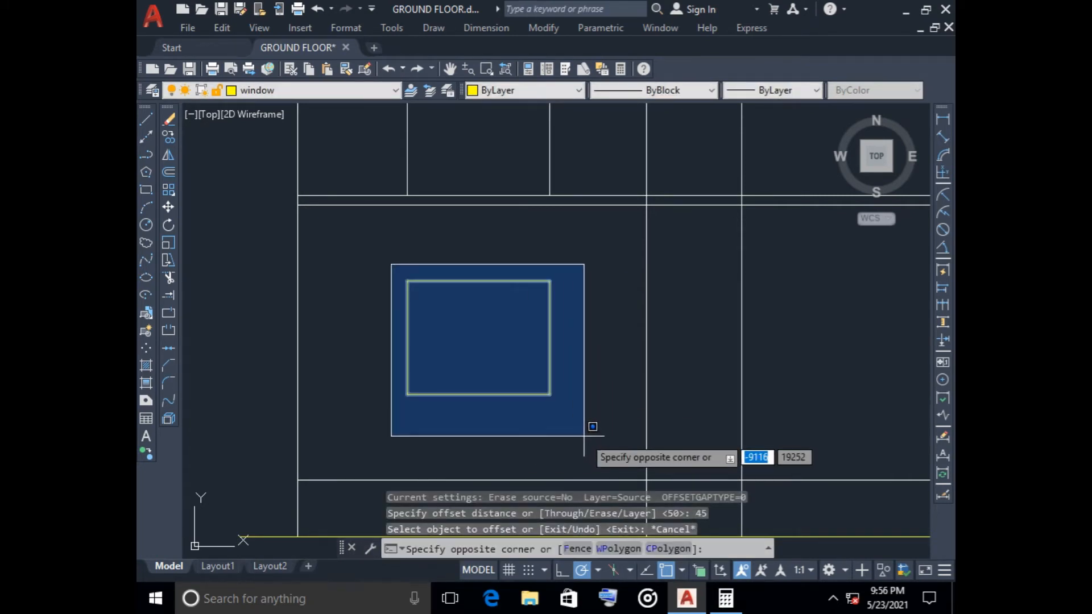
{"action": "left_click", "coordinate": [578, 432]}
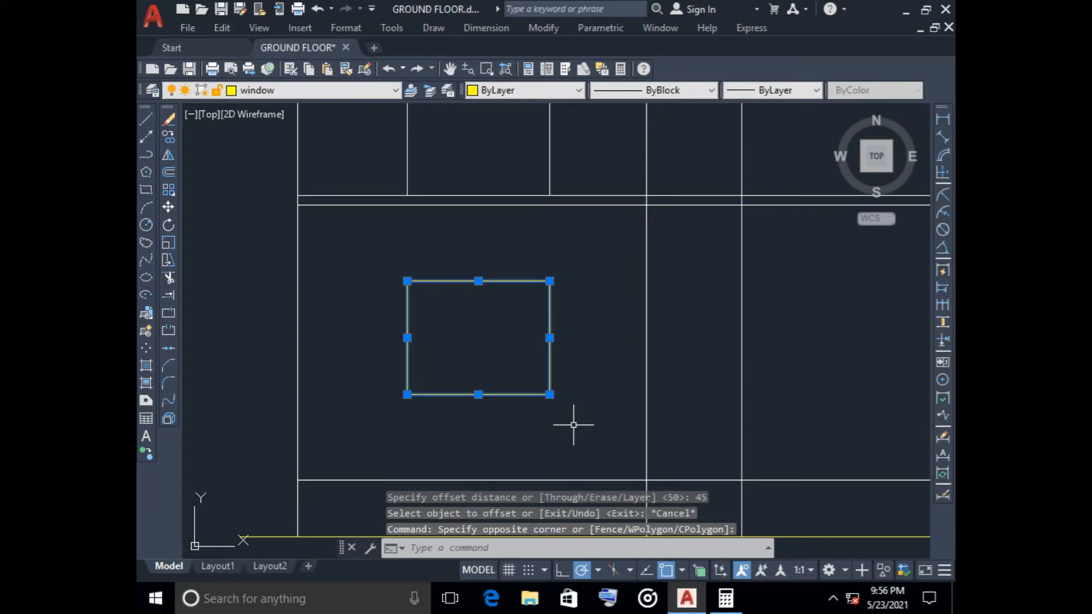
{"action": "type", "text": "JOIn"}
{"action": "key", "text": "Return"}
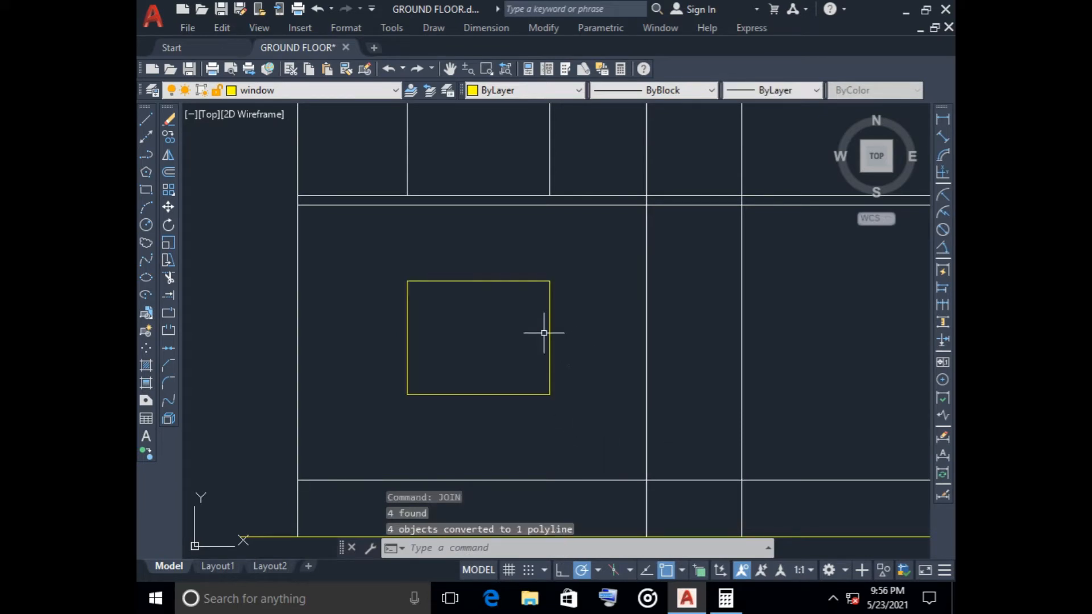
{"action": "mouse_move", "coordinate": [550, 330]}
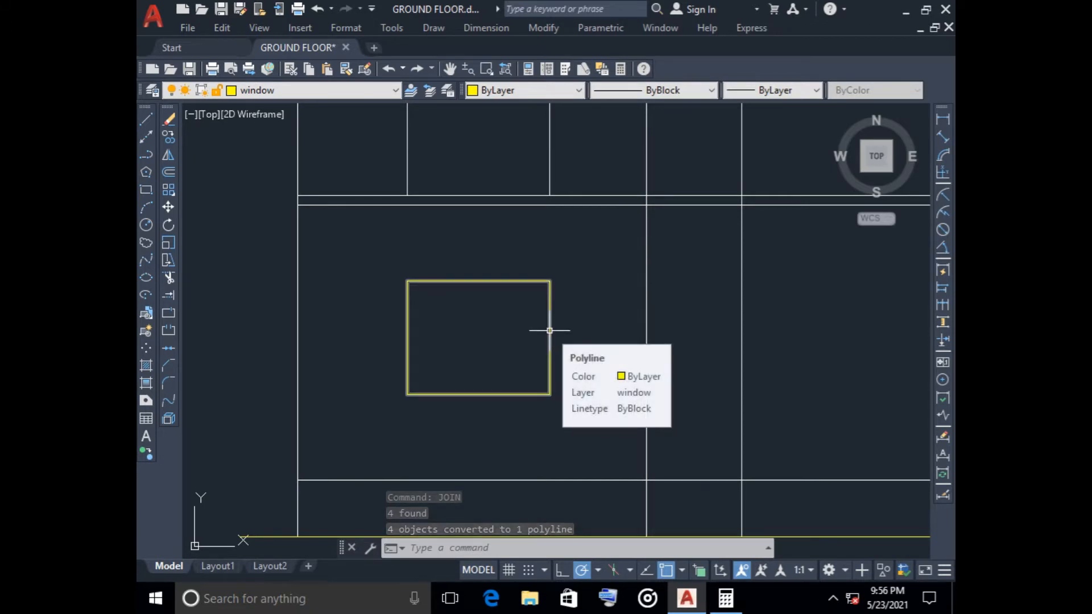
- Offset the ground-storey window outline 45 inward
{"action": "key", "text": "Escape"}
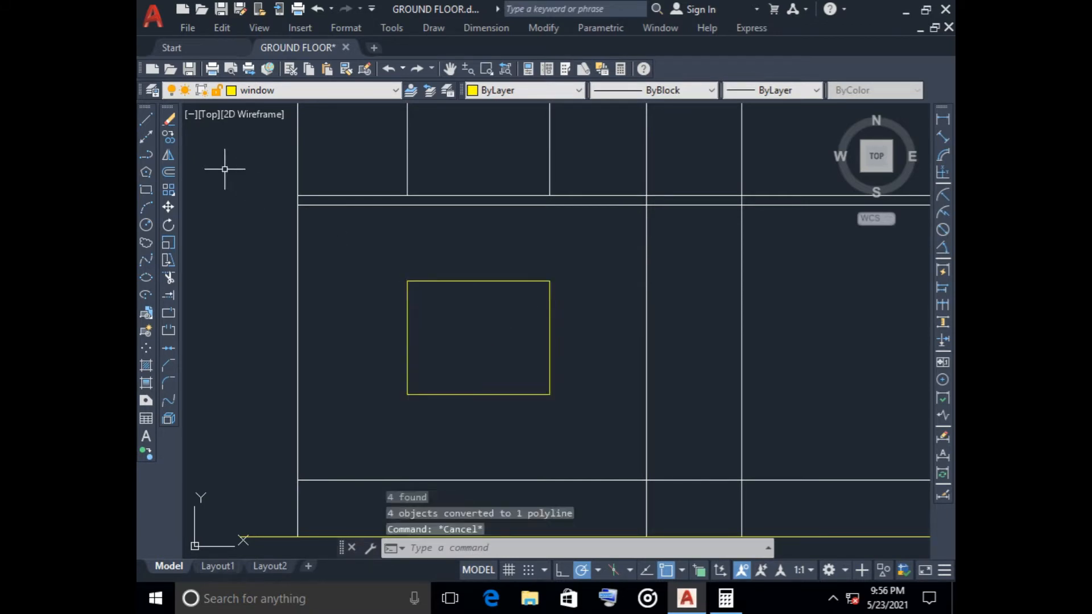
{"action": "left_click", "coordinate": [168, 172]}
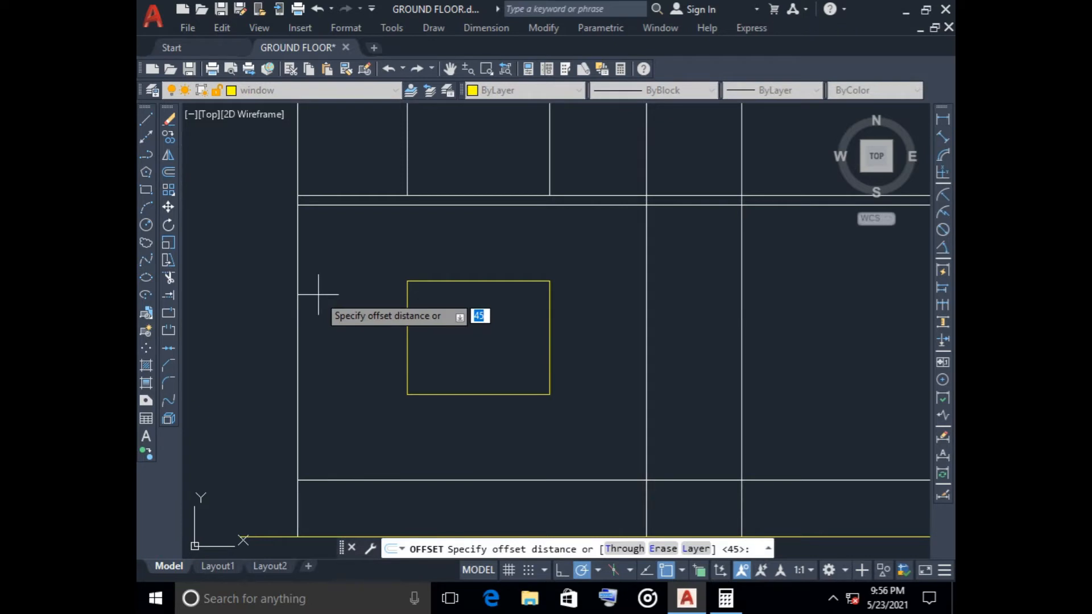
{"action": "key", "text": "Return"}
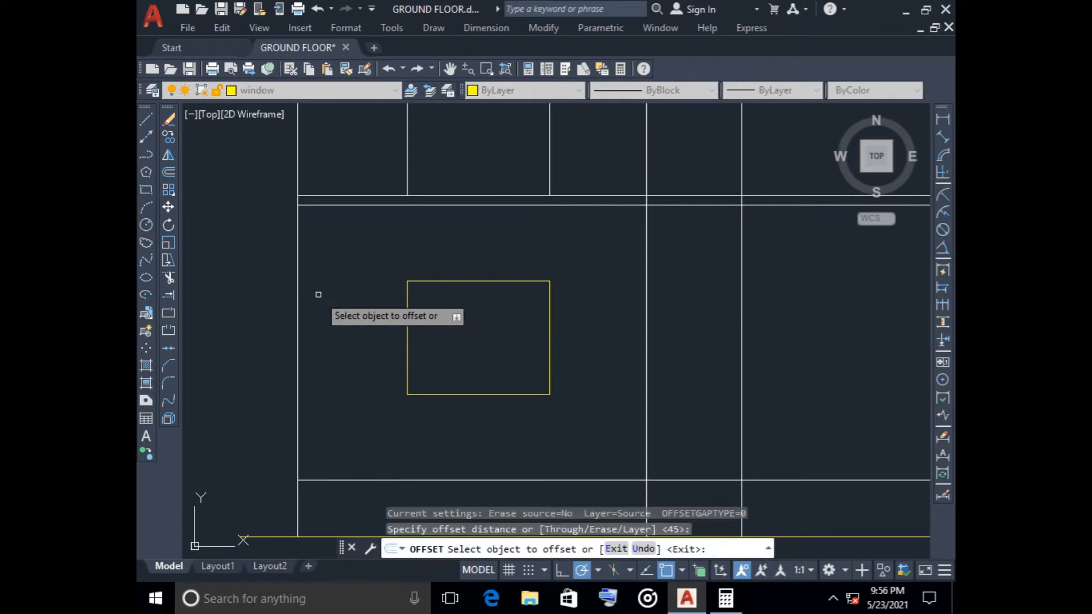
{"action": "left_click", "coordinate": [447, 279]}
{"action": "left_click", "coordinate": [441, 317]}
{"action": "key", "text": "Escape"}
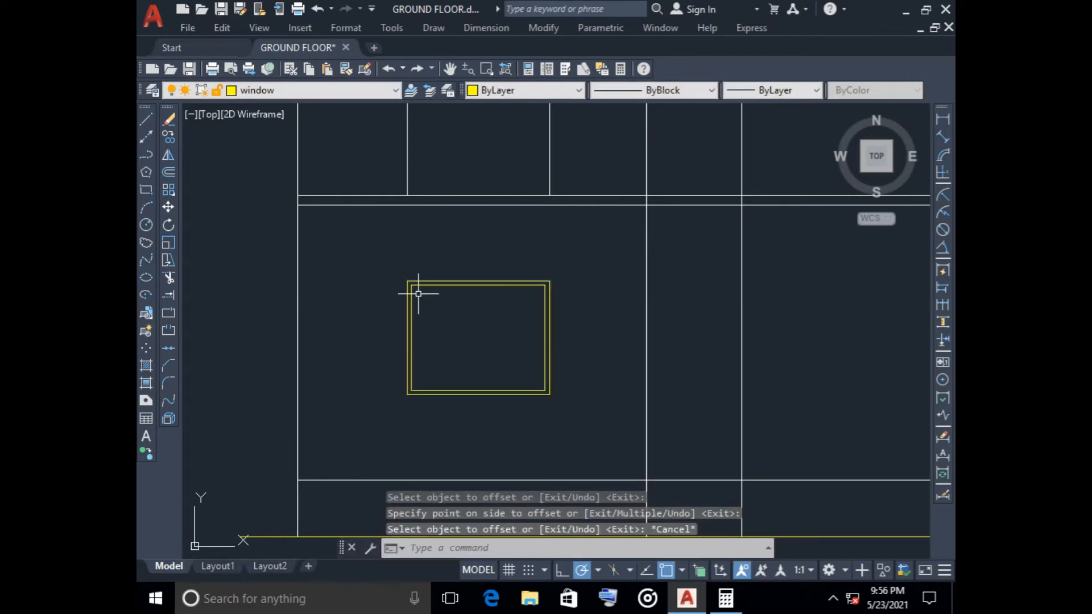
- Change the inner window outline's colour to the dark red Color 16
{"action": "scroll", "coordinate": [418, 293], "scroll_direction": "up", "scroll_amount": 4}
{"action": "left_click", "coordinate": [396, 270]}
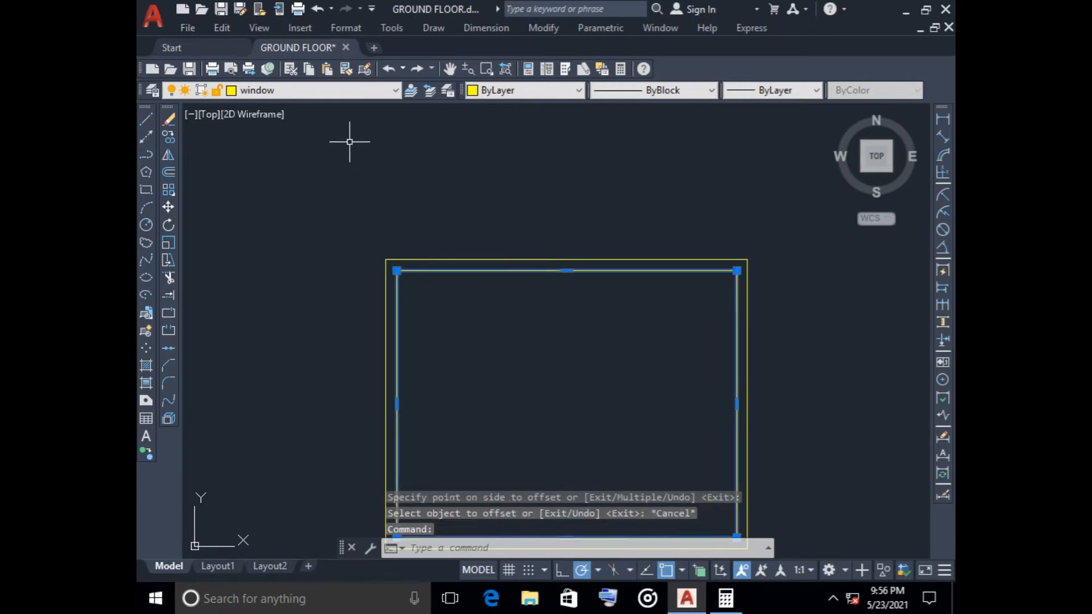
{"action": "left_click", "coordinate": [343, 91]}
{"action": "left_click", "coordinate": [343, 91]}
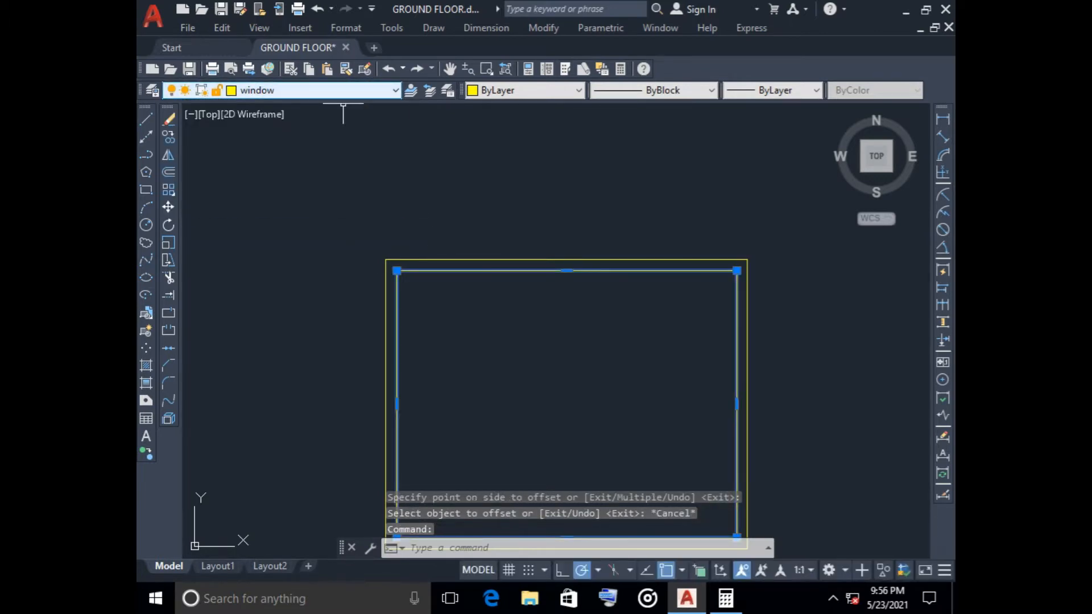
{"action": "left_click", "coordinate": [542, 90]}
{"action": "left_click", "coordinate": [541, 219]}
{"action": "key", "text": "Escape"}
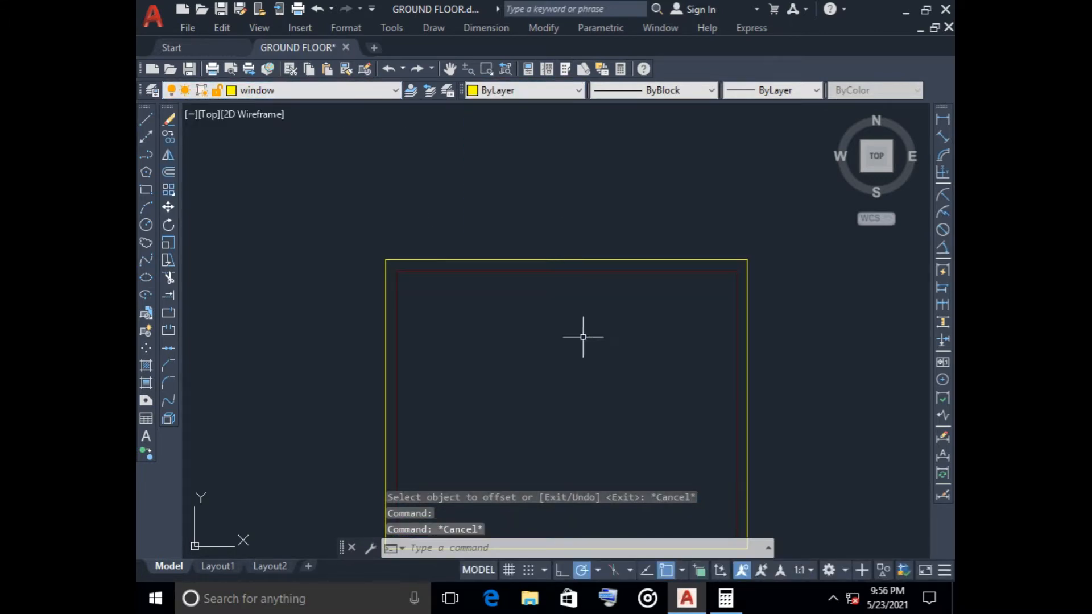
{"action": "scroll", "coordinate": [583, 336], "scroll_direction": "down", "scroll_amount": 2}
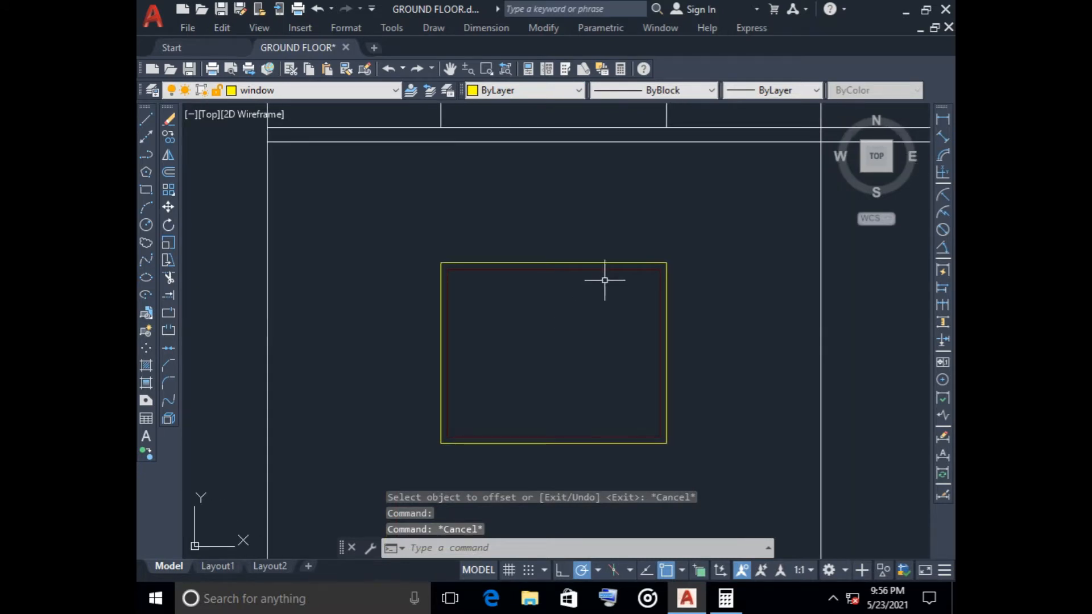
{"action": "left_click", "coordinate": [169, 172]}
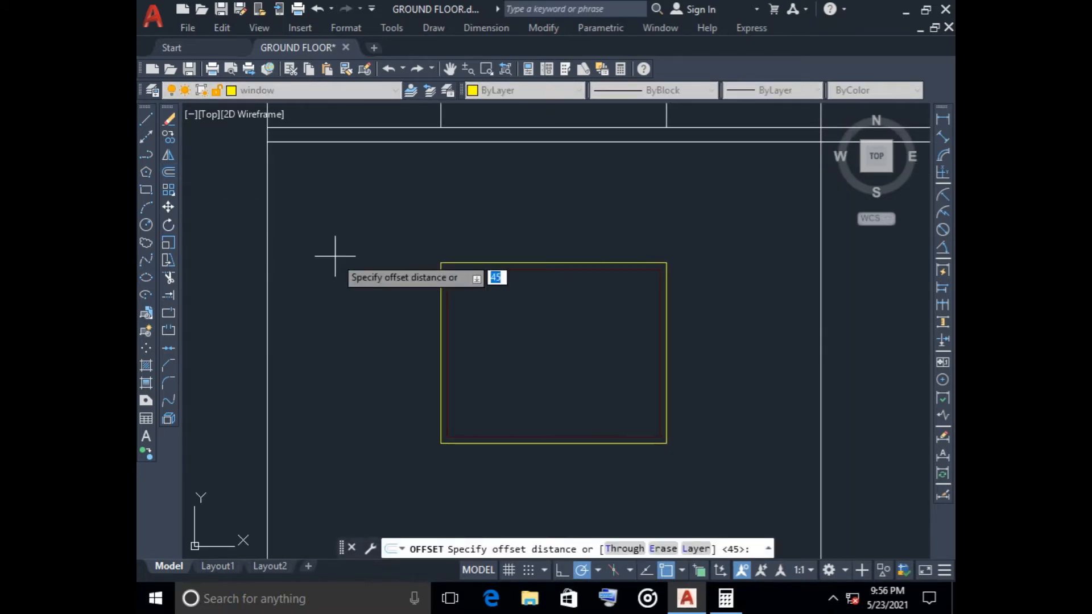
{"action": "type", "text": "50"}
{"action": "key", "text": "Return"}
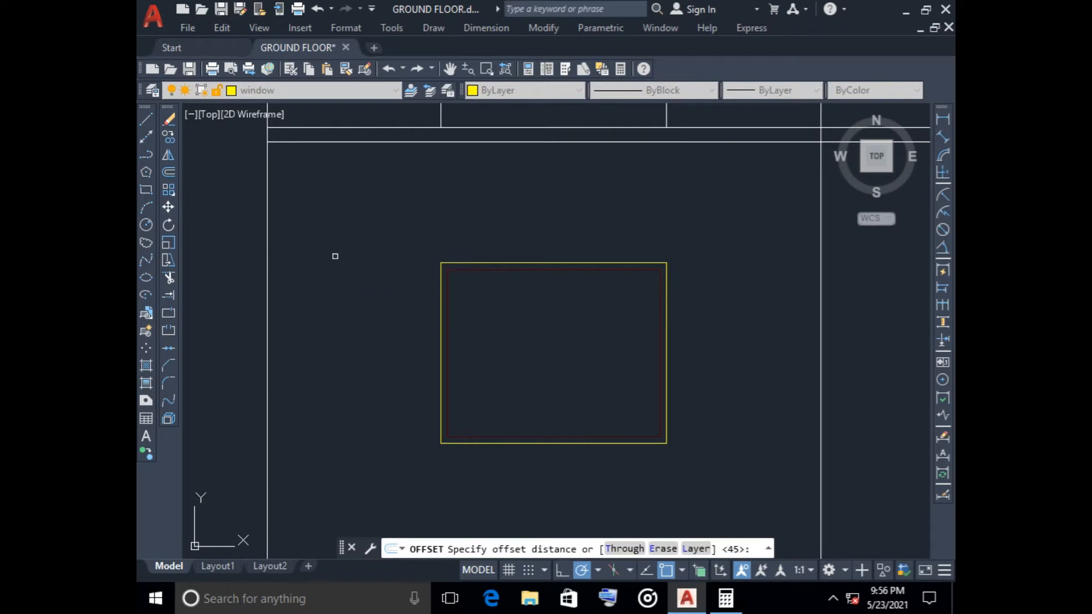
{"action": "left_click", "coordinate": [458, 270]}
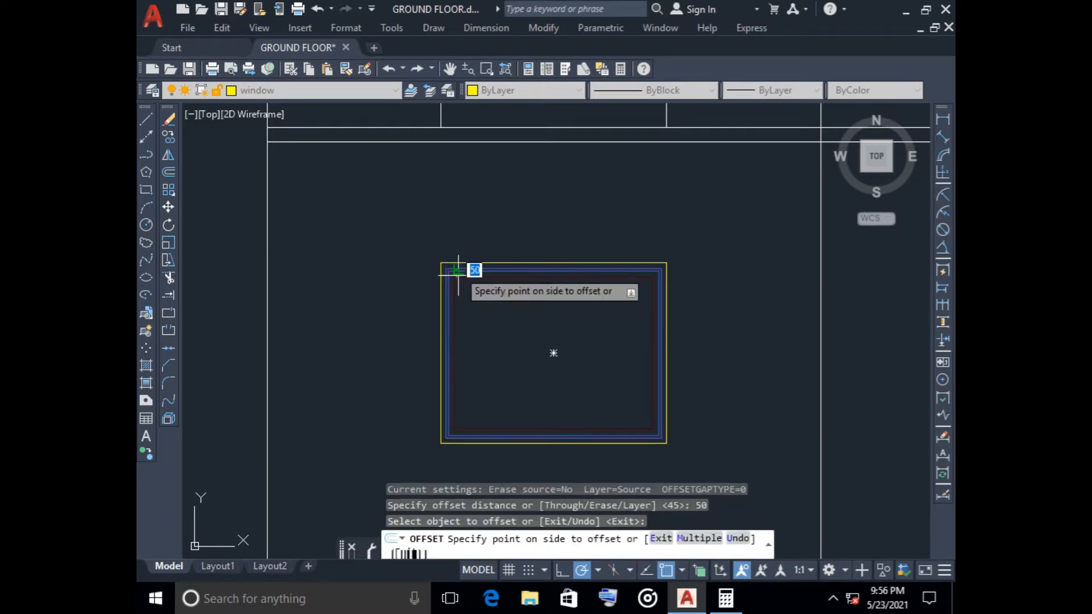
{"action": "key", "text": "Escape"}
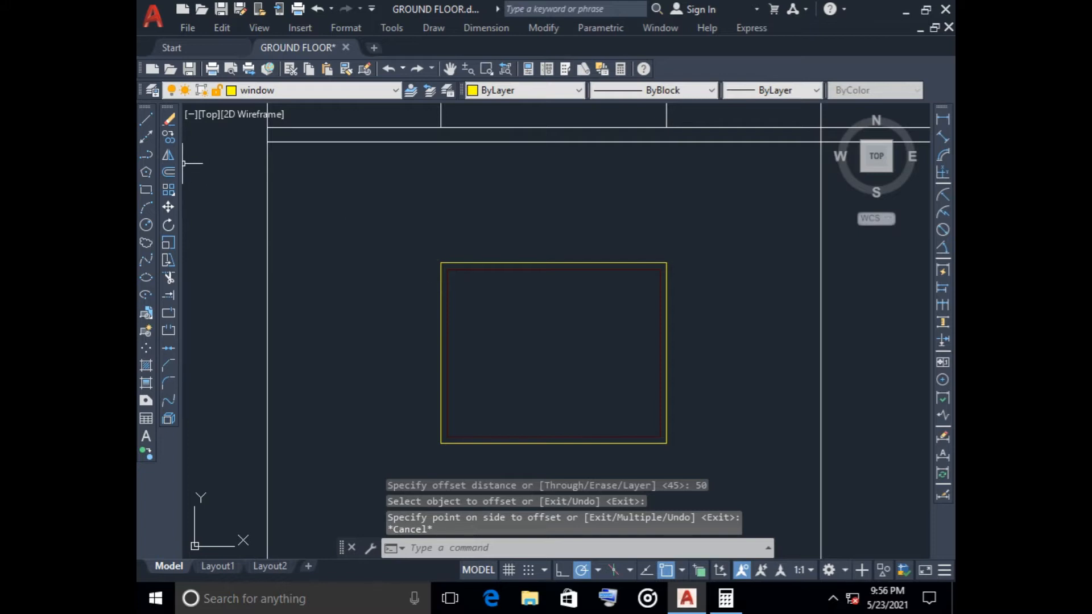
- Offset the dark red window outline 30 inward
{"action": "key", "text": "Return"}
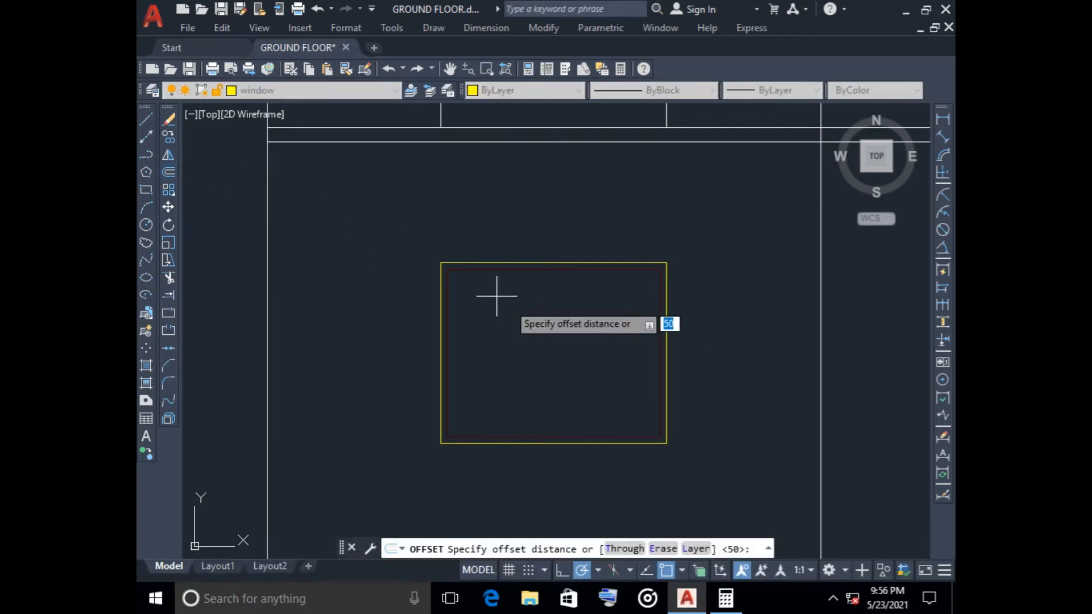
{"action": "key", "text": "Return"}
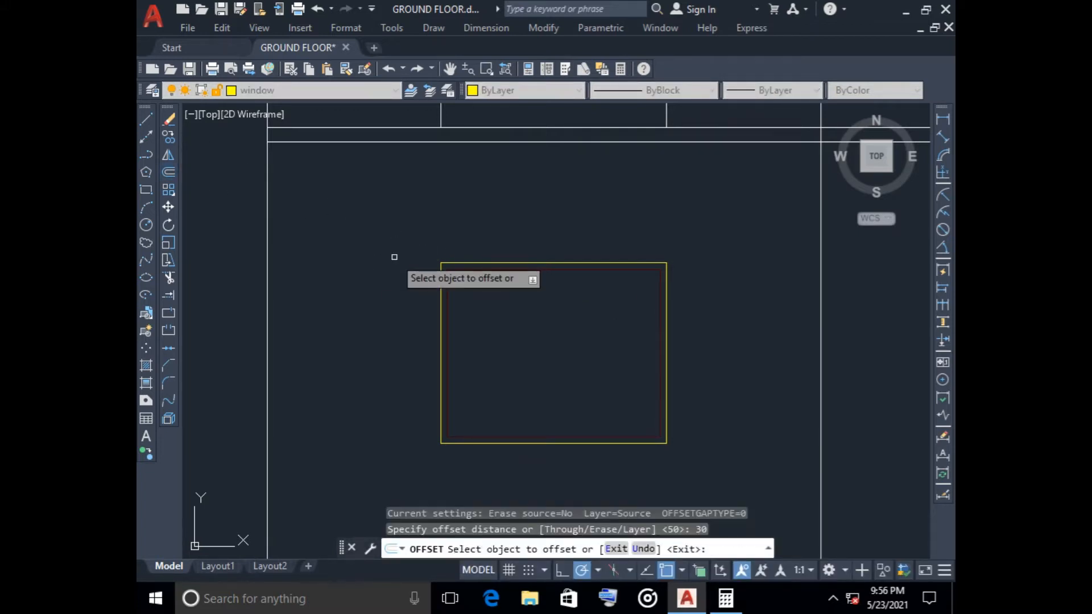
{"action": "left_click", "coordinate": [506, 270]}
{"action": "left_click", "coordinate": [553, 353]}
{"action": "key", "text": "Escape"}
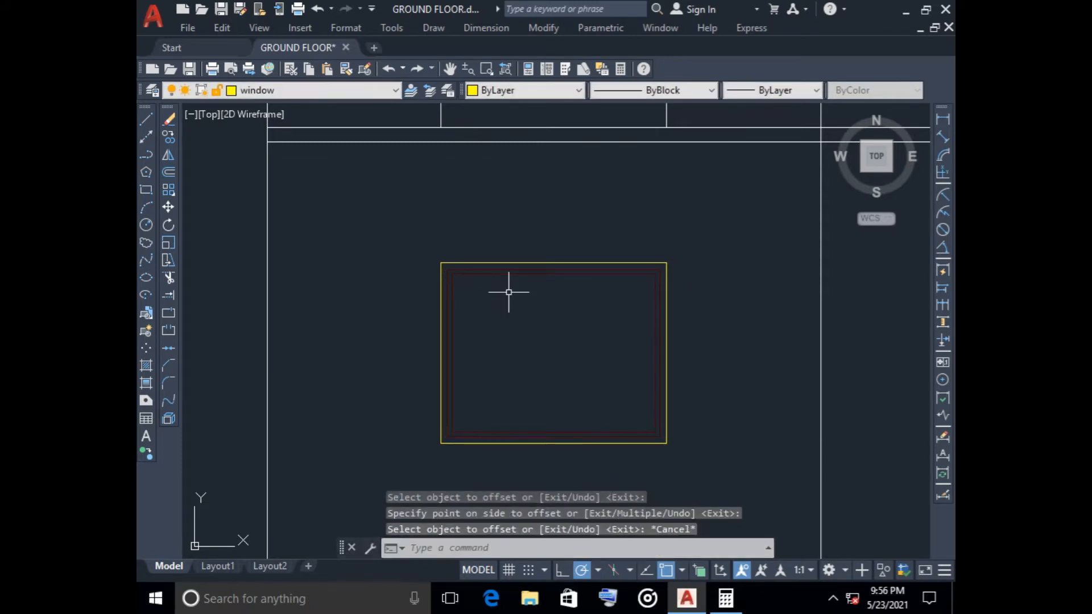
- Measure the clear width between the lower corners of the innermost window outline with a linear dimension
{"action": "middle_click_drag", "start_coordinate": [523, 401], "coordinate": [478, 373]}
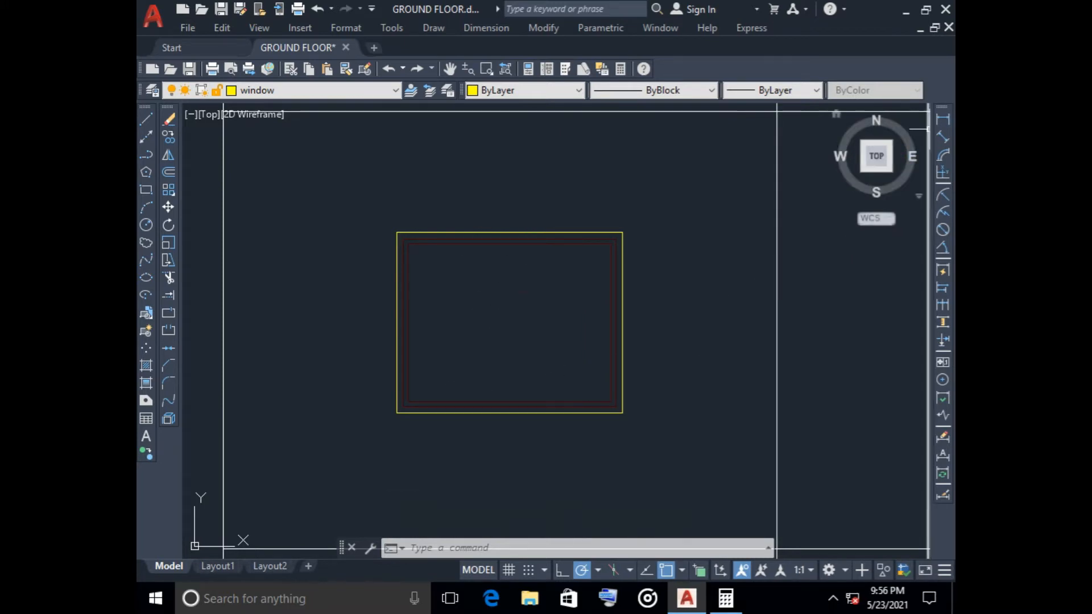
{"action": "left_click", "coordinate": [942, 118]}
{"action": "scroll", "coordinate": [422, 408], "scroll_direction": "up", "scroll_amount": 5}
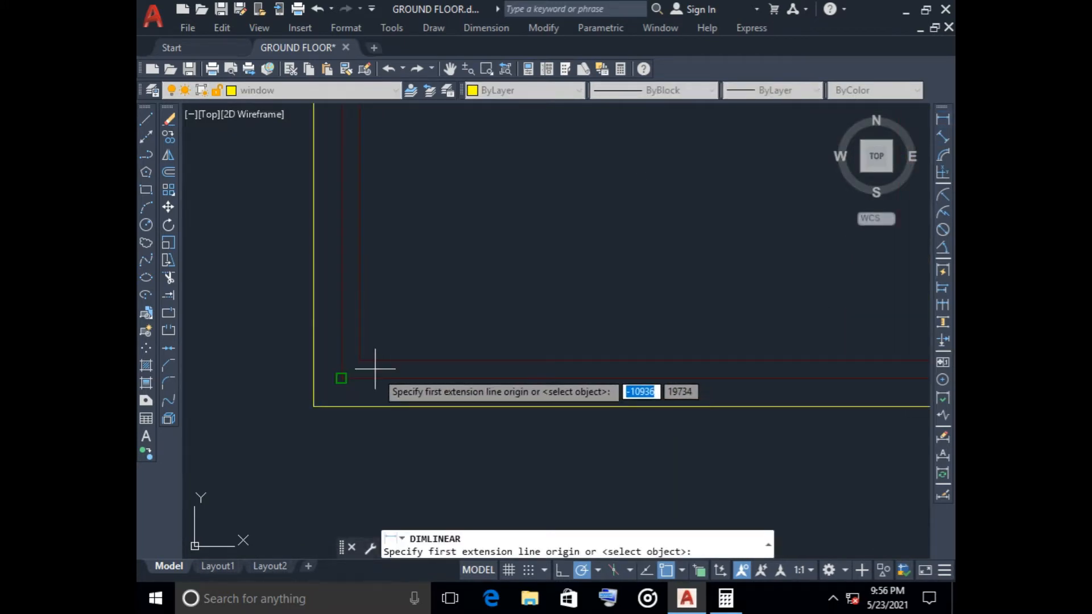
{"action": "left_click", "coordinate": [359, 361]}
{"action": "scroll", "coordinate": [578, 439], "scroll_direction": "down", "scroll_amount": 5}
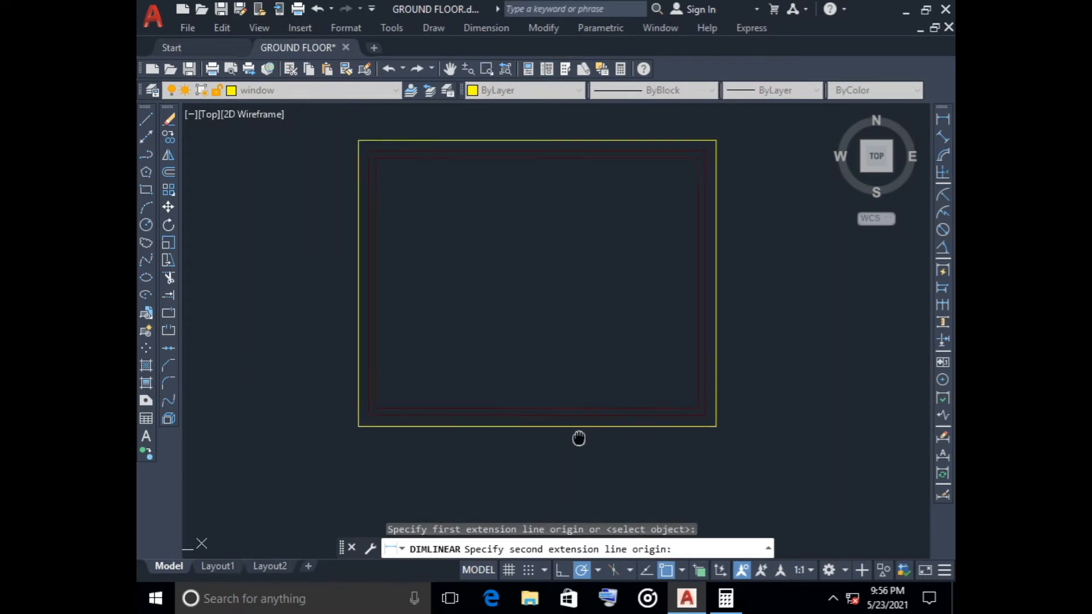
{"action": "scroll", "coordinate": [657, 427], "scroll_direction": "up", "scroll_amount": 5}
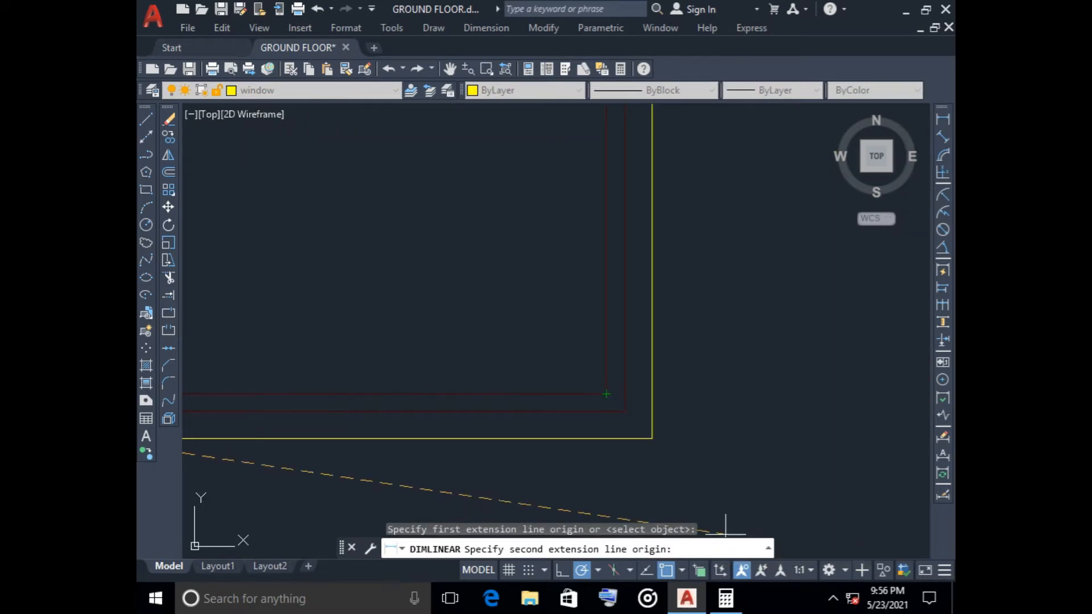
- Divide 1350 by 3 in Calculator, then return to AutoCAD and abandon the pending linear dimension
{"action": "left_click", "coordinate": [726, 598]}
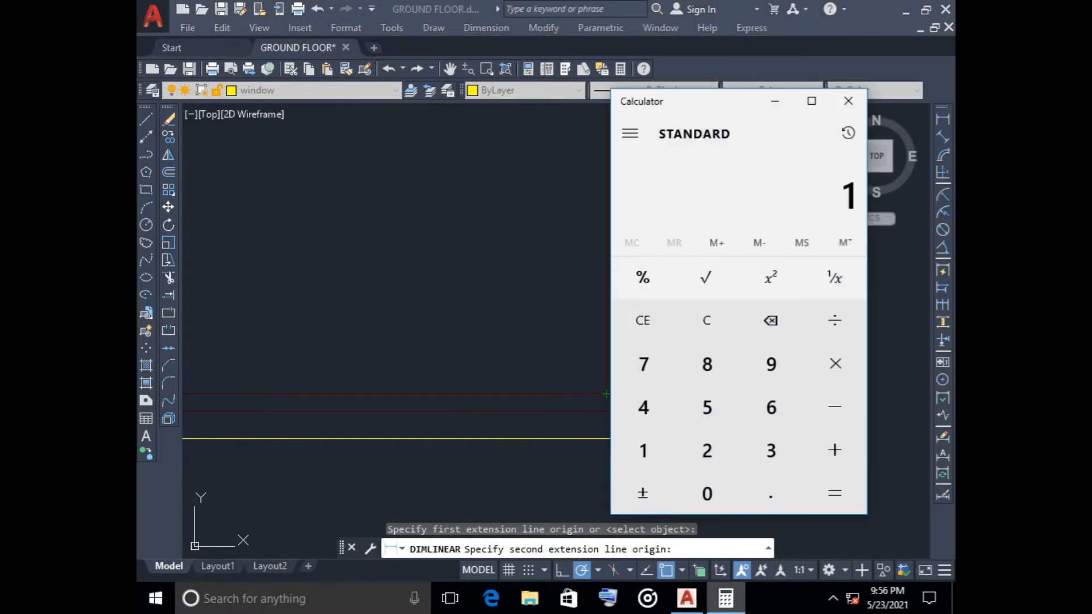
{"action": "type", "text": "50/3"}
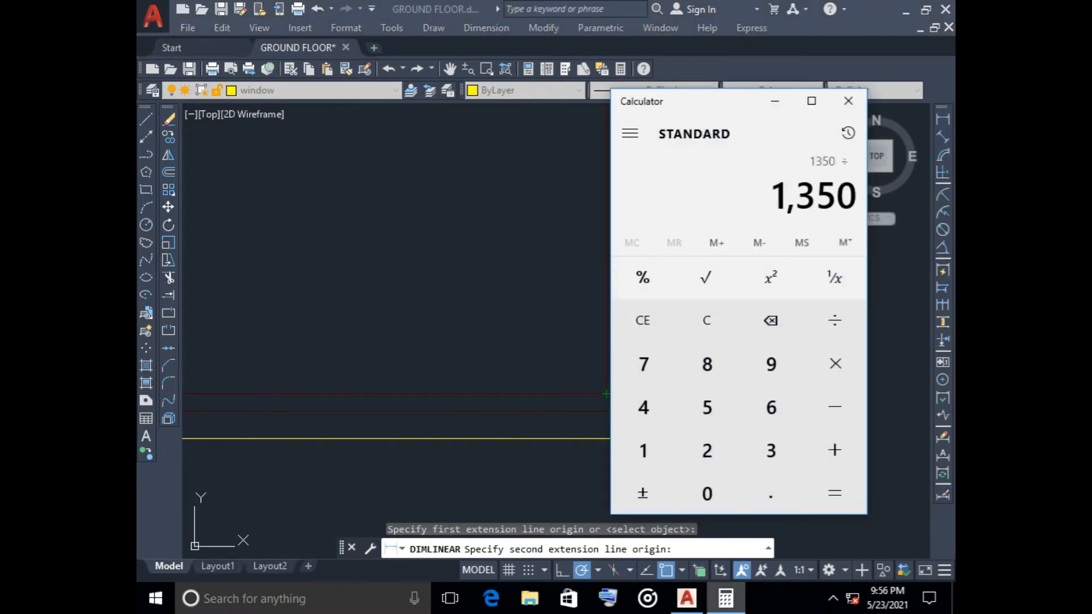
{"action": "key", "text": "Return"}
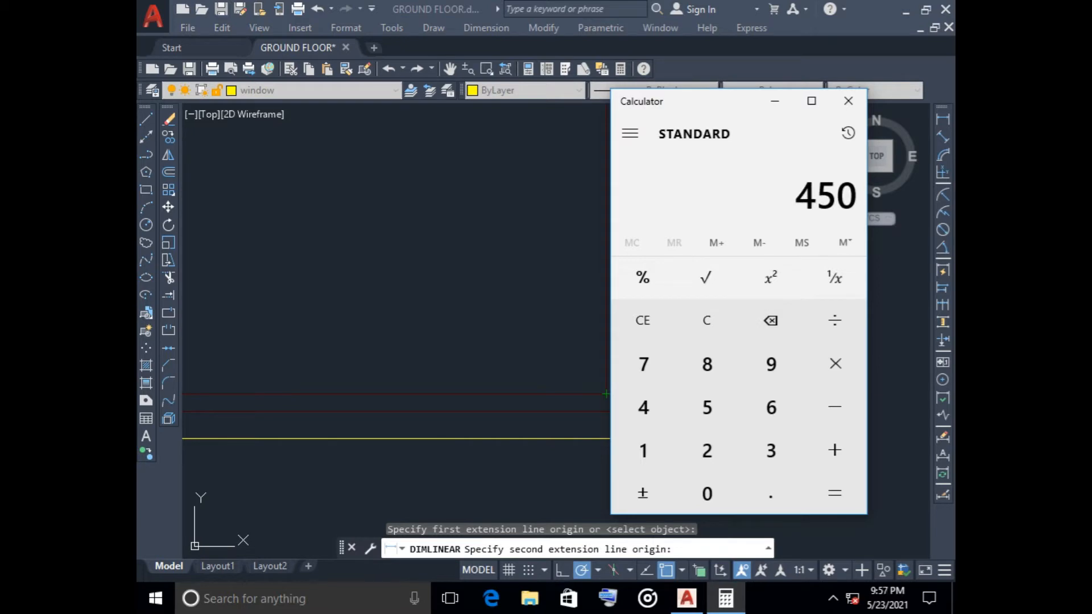
{"action": "left_click", "coordinate": [774, 101]}
{"action": "scroll", "coordinate": [374, 284], "scroll_direction": "down", "scroll_amount": 2}
{"action": "scroll", "coordinate": [585, 395], "scroll_direction": "down", "scroll_amount": 2}
{"action": "middle_click_drag", "start_coordinate": [585, 395], "coordinate": [732, 417]}
{"action": "key", "text": "Escape"}
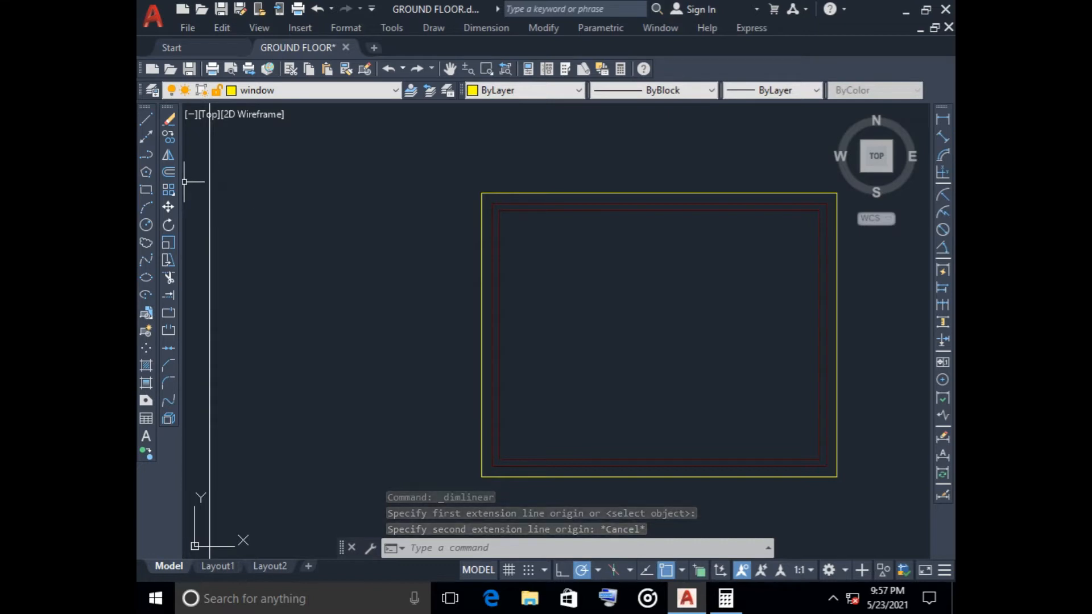
{"action": "left_click", "coordinate": [168, 172]}
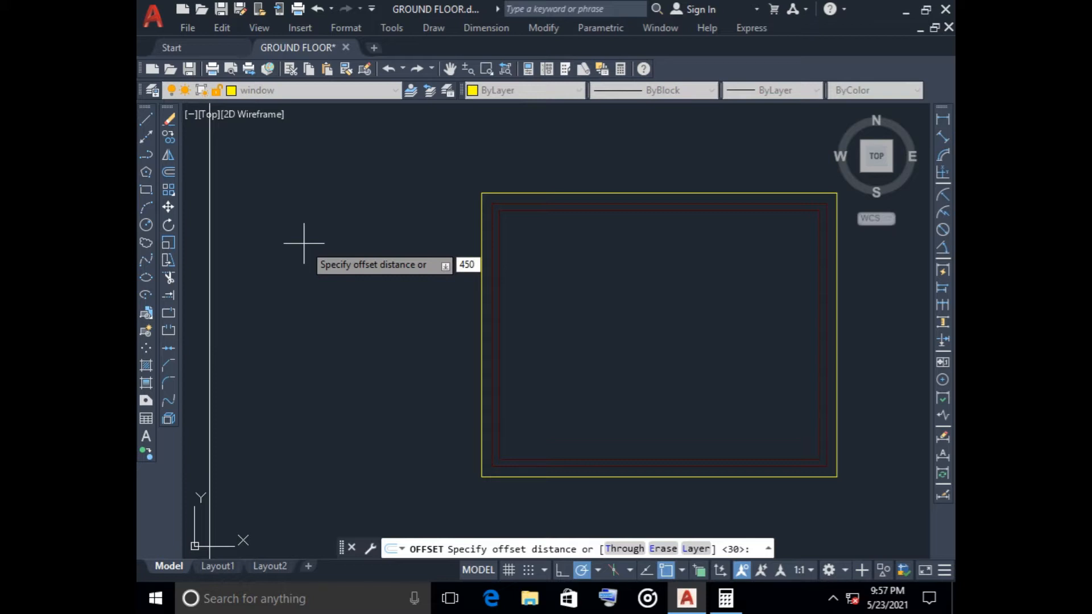
{"action": "key", "text": "Escape"}
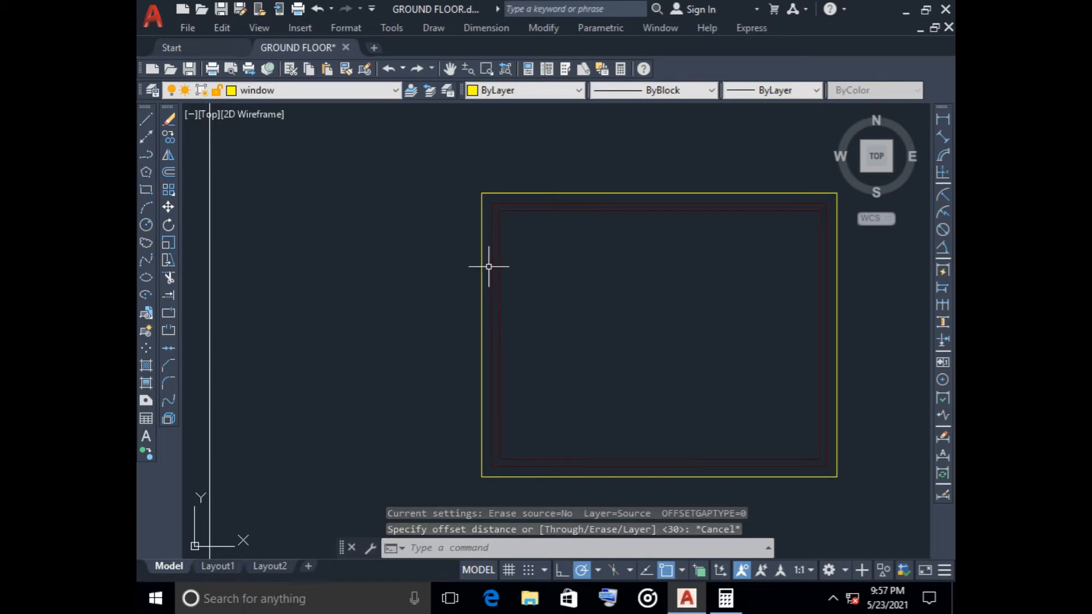
{"action": "key", "text": "Escape"}
- Draw a vertical line across the innermost window outline, starting 450 east of its lower-west corner and ending on its upper edge
{"action": "left_click", "coordinate": [146, 119]}
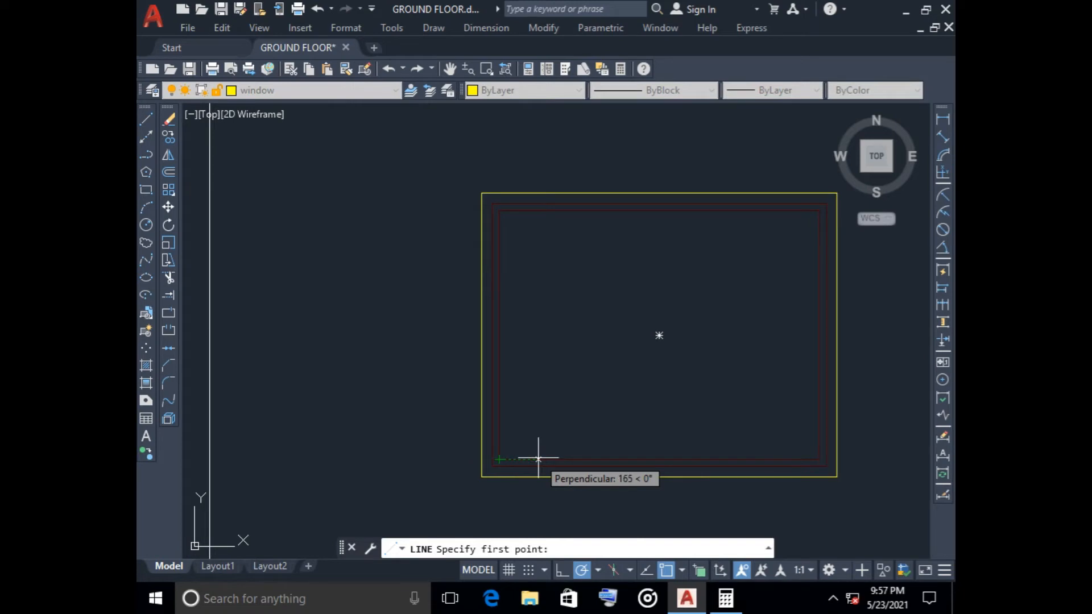
{"action": "type", "text": "4"}
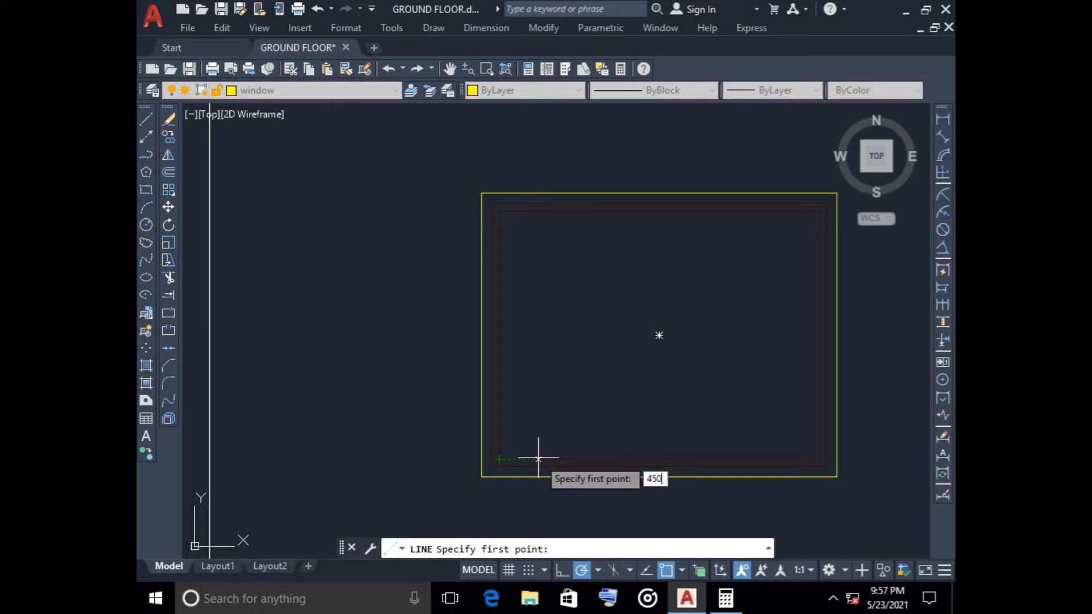
{"action": "type", "text": "50"}
{"action": "key", "text": "Return"}
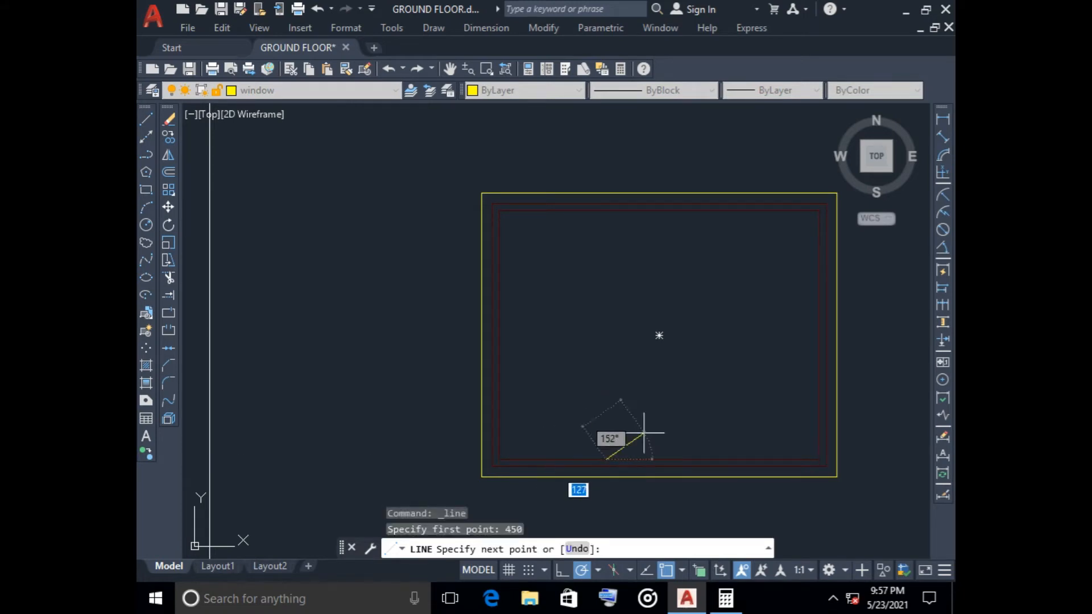
{"action": "left_click", "coordinate": [606, 211]}
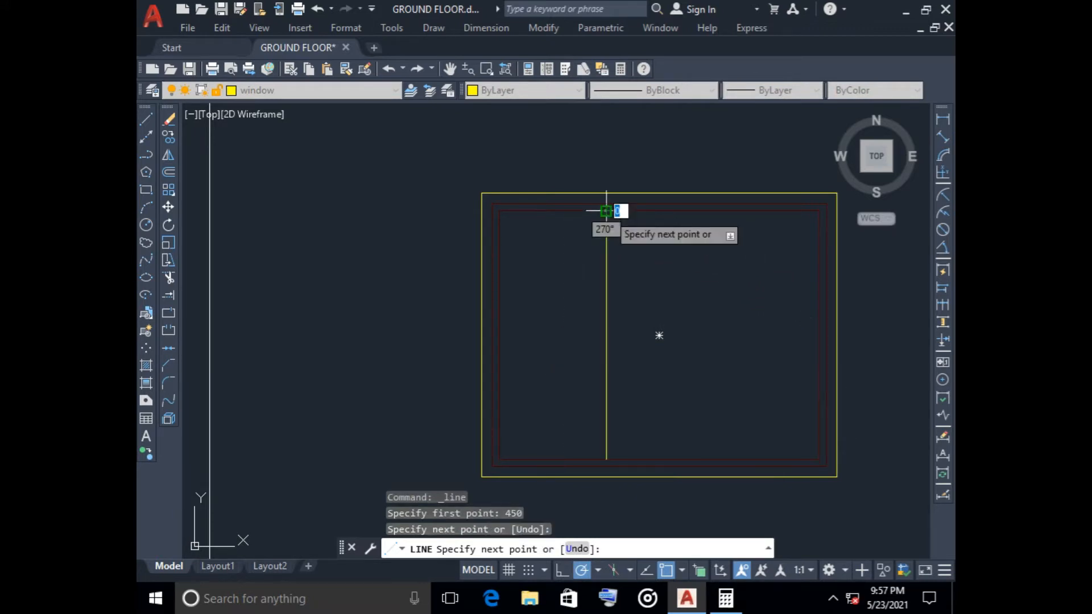
{"action": "key", "text": "Escape"}
- Change the colour of the vertical dividing line inside the window to Color 16
{"action": "left_click", "coordinate": [629, 256]}
{"action": "left_click", "coordinate": [587, 268]}
{"action": "left_click", "coordinate": [554, 89]}
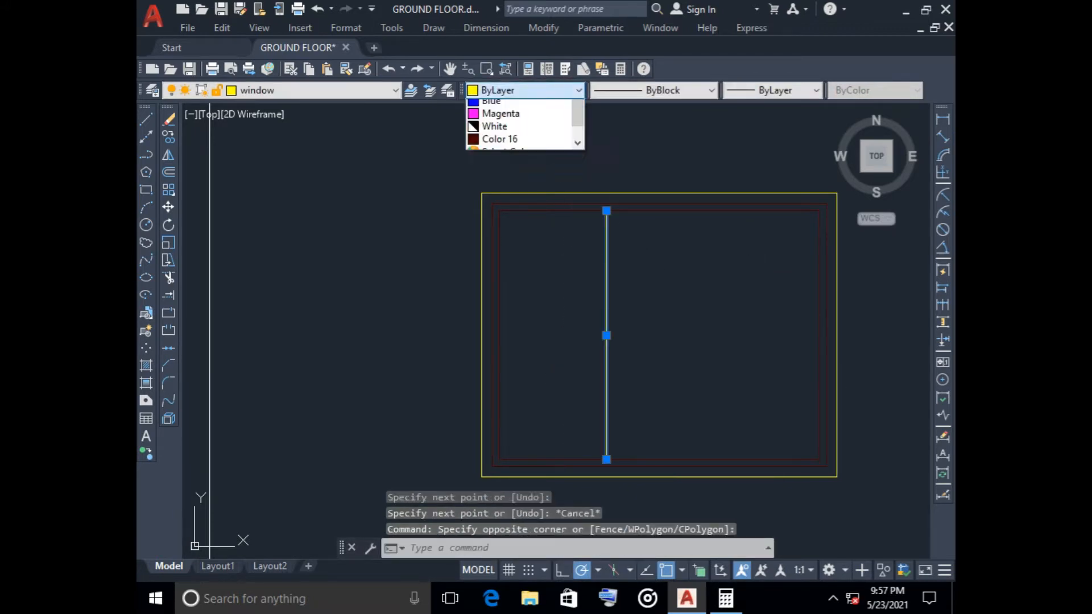
{"action": "left_click", "coordinate": [512, 220]}
{"action": "key", "text": "Escape"}
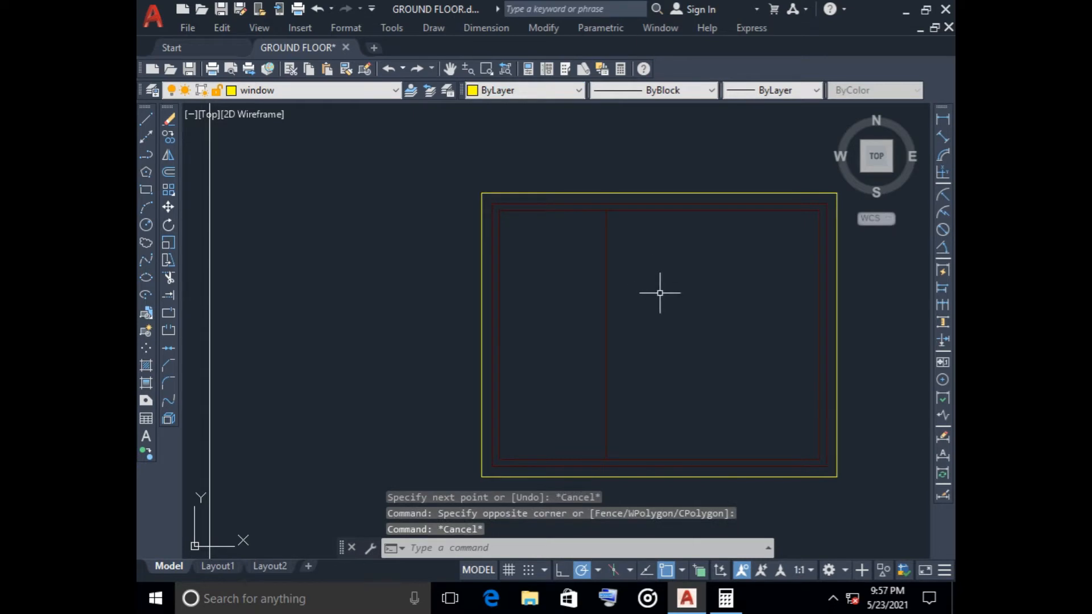
- Offset the vertical dividing line inside the window 450 to the east to form the second division
{"action": "middle_click_drag", "start_coordinate": [659, 293], "coordinate": [542, 268]}
{"action": "scroll", "coordinate": [514, 271], "scroll_direction": "up", "scroll_amount": 2}
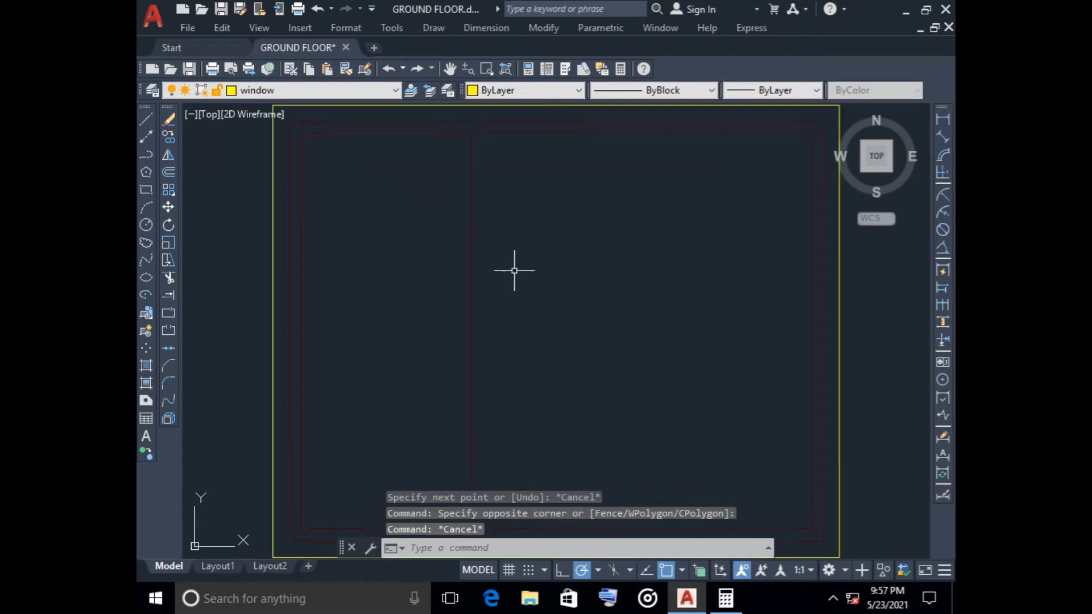
{"action": "left_click", "coordinate": [506, 276]}
{"action": "key", "text": "Escape"}
{"action": "scroll", "coordinate": [394, 310], "scroll_direction": "down", "scroll_amount": 2}
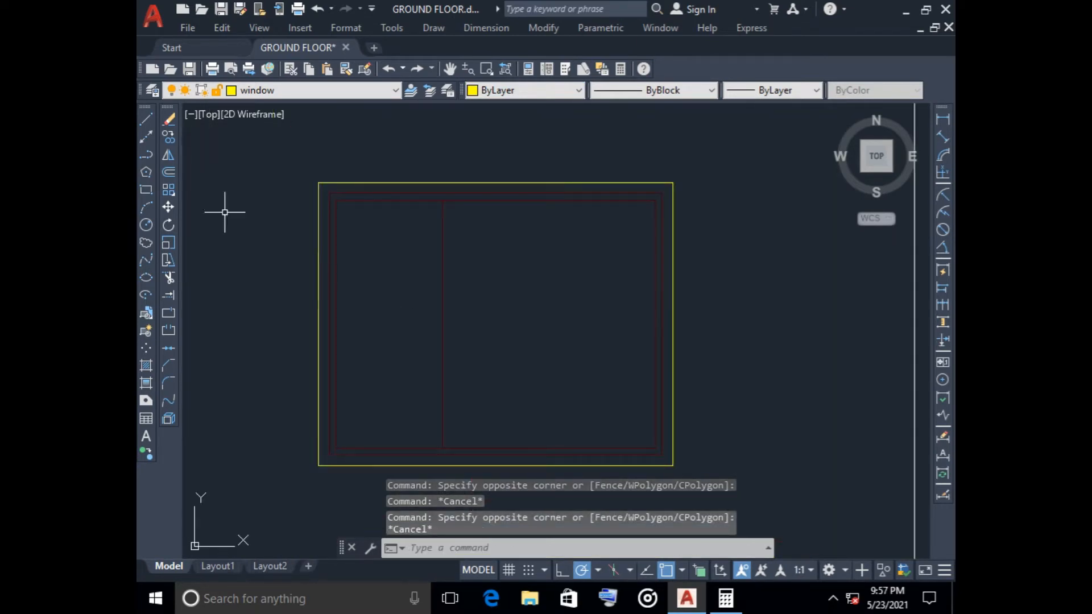
{"action": "left_click", "coordinate": [168, 172]}
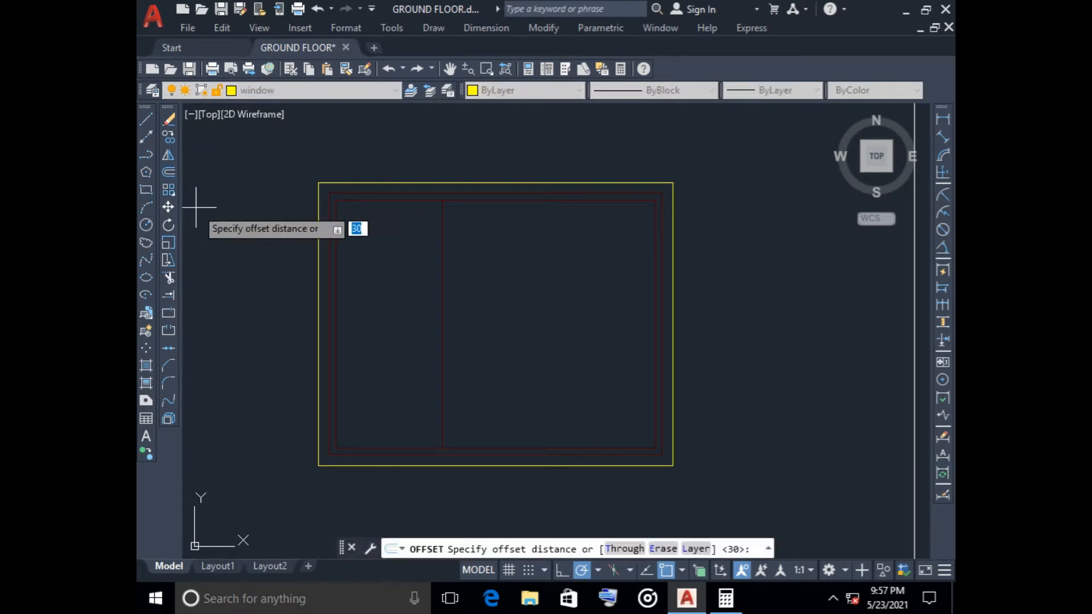
{"action": "key", "text": "Return"}
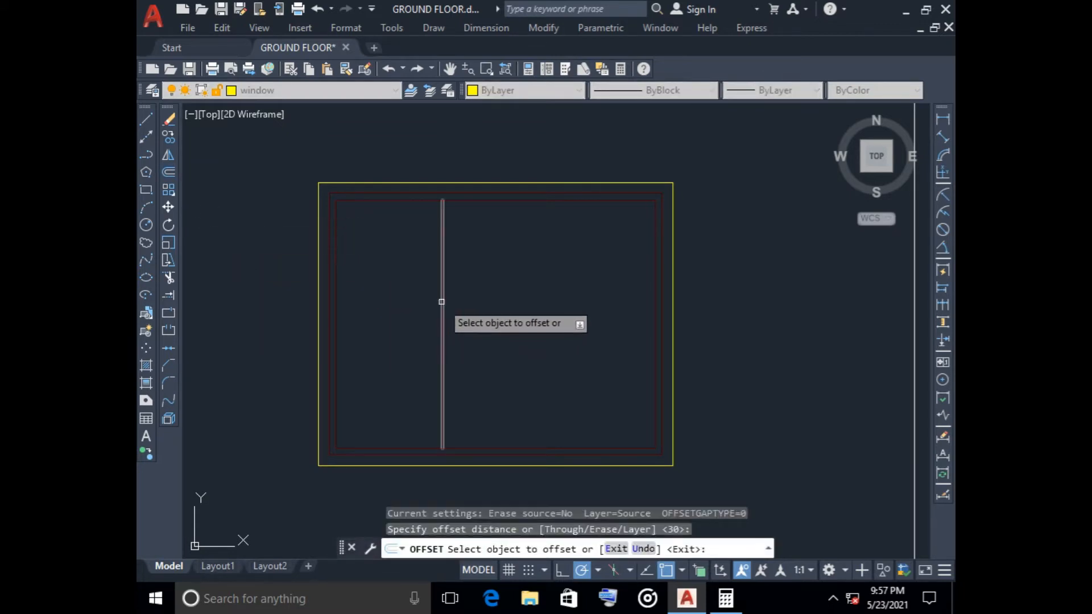
{"action": "key", "text": "Return"}
{"action": "key", "text": "Return"}
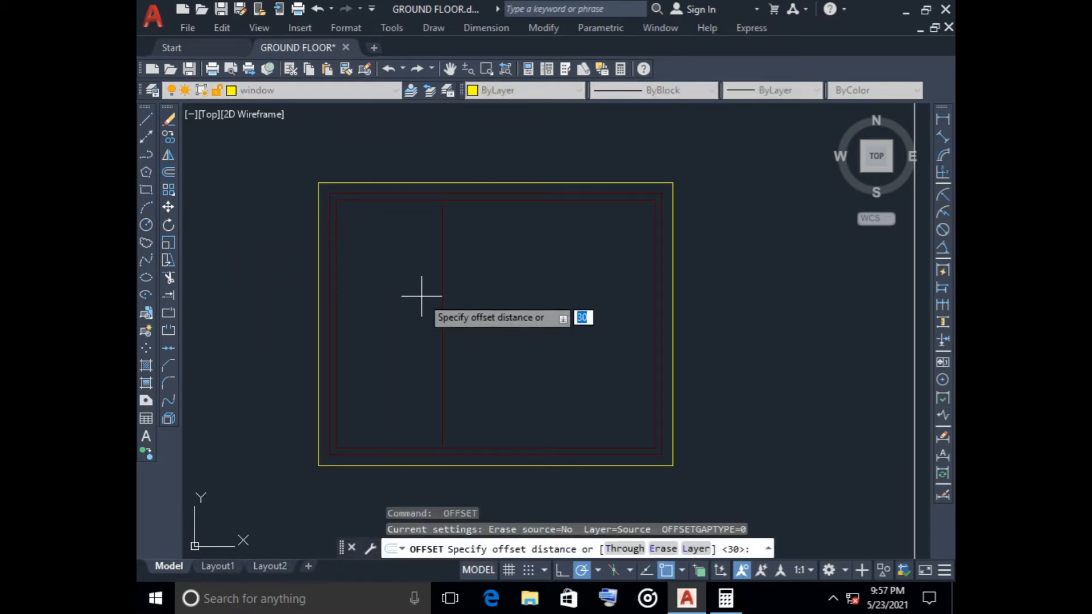
{"action": "key", "text": "Return"}
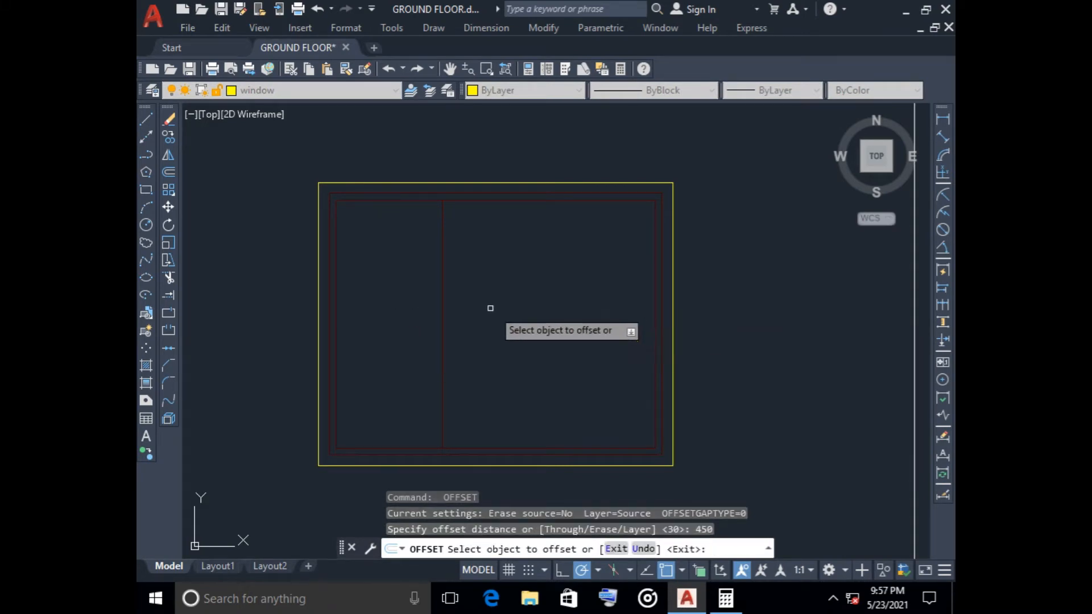
{"action": "left_click", "coordinate": [443, 291]}
{"action": "left_click", "coordinate": [543, 311]}
{"action": "key", "text": "Escape"}
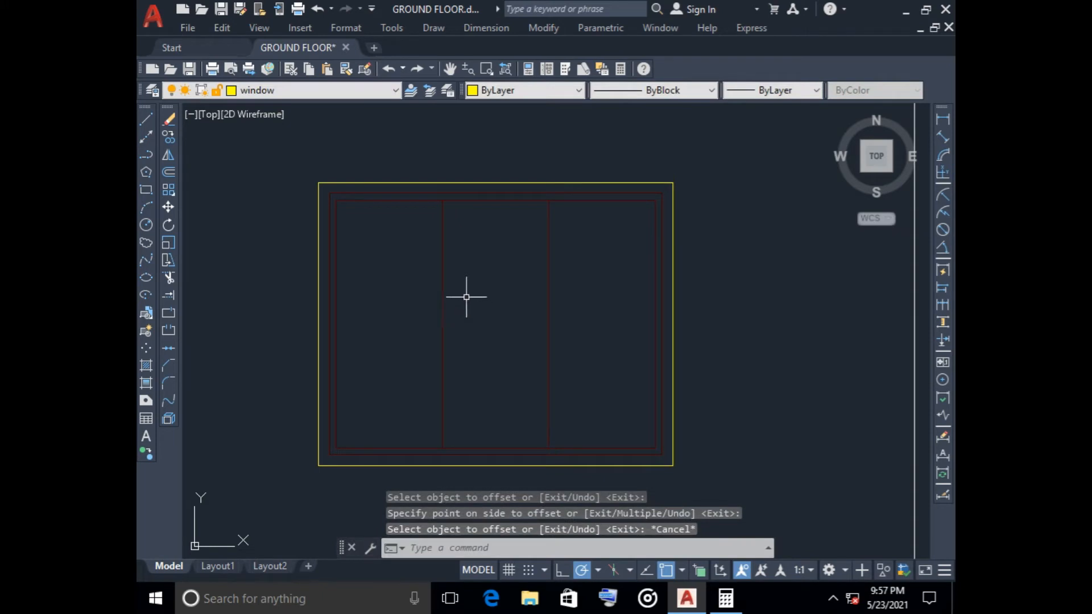
- Offset both vertical dividing lines of the window by 30 to each side
{"action": "key", "text": "Return"}
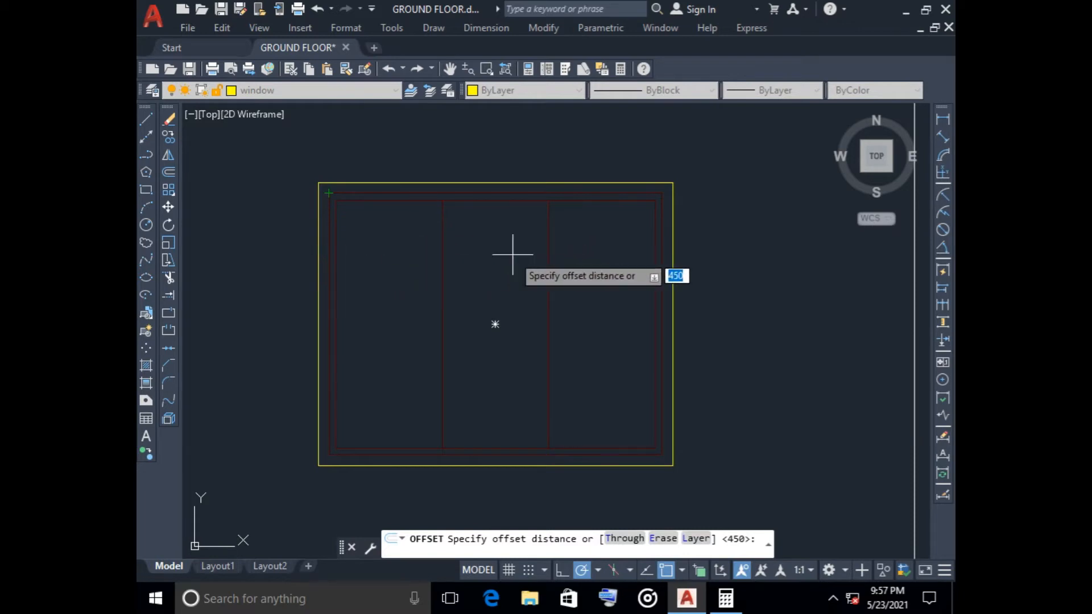
{"action": "key", "text": "Return"}
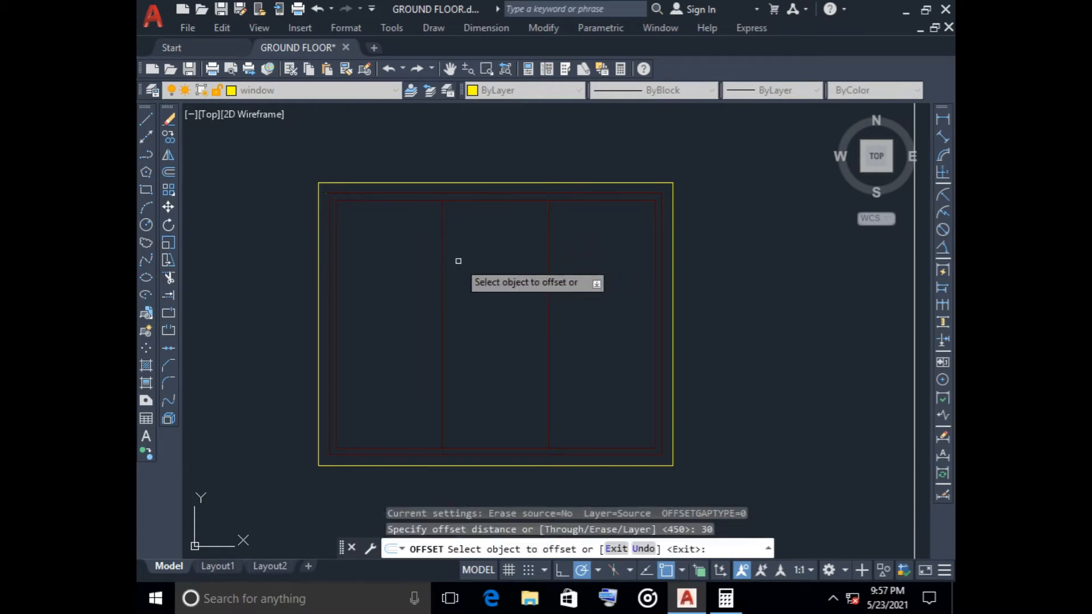
{"action": "left_click", "coordinate": [441, 262]}
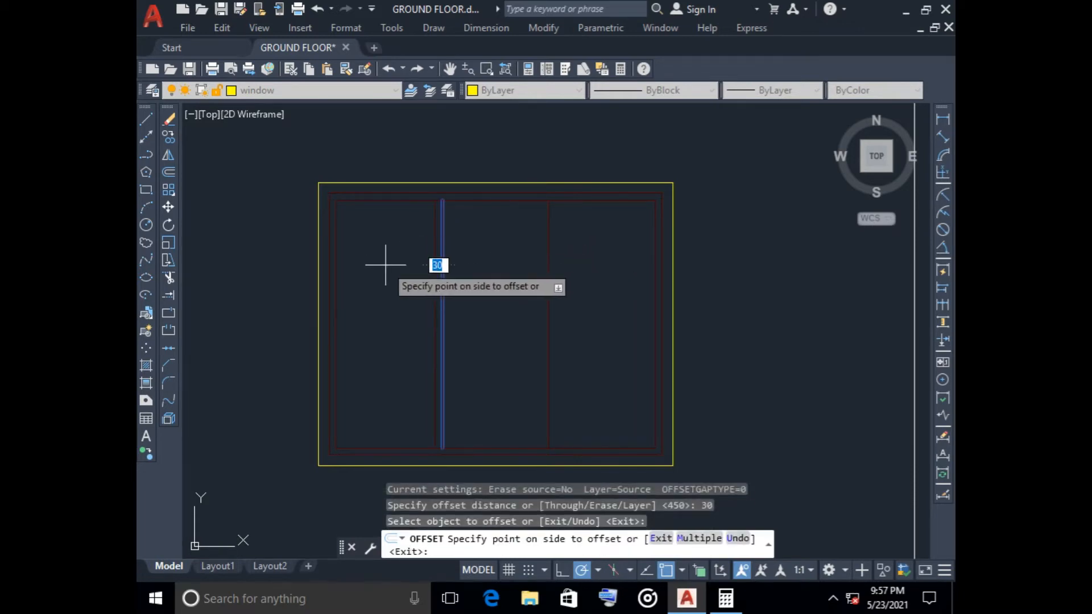
{"action": "left_click", "coordinate": [385, 260]}
{"action": "left_click", "coordinate": [442, 258]}
{"action": "left_click", "coordinate": [559, 282]}
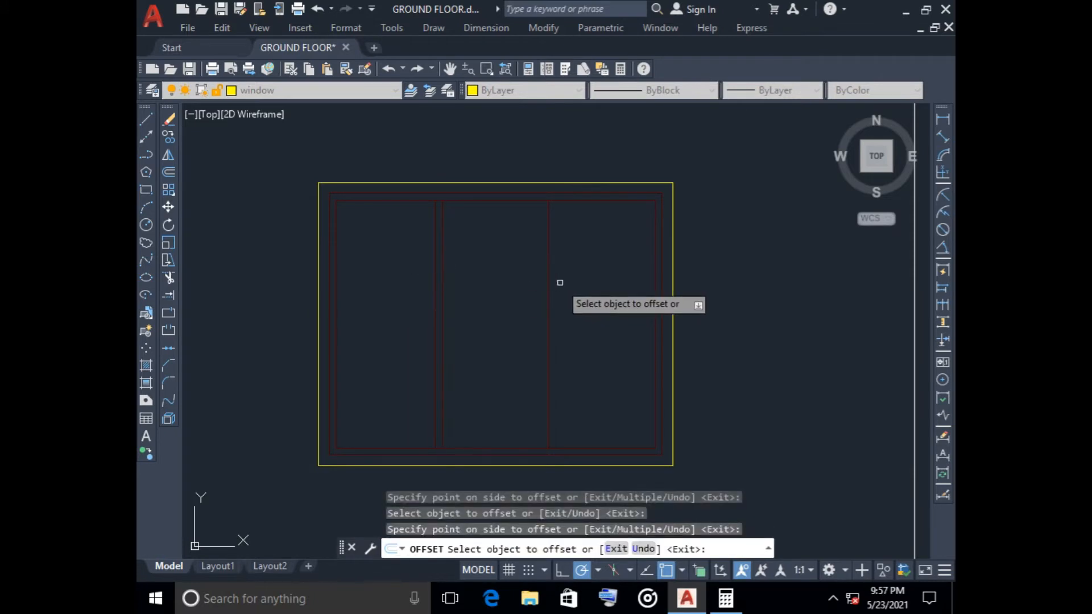
{"action": "left_click", "coordinate": [442, 268]}
{"action": "left_click", "coordinate": [552, 273]}
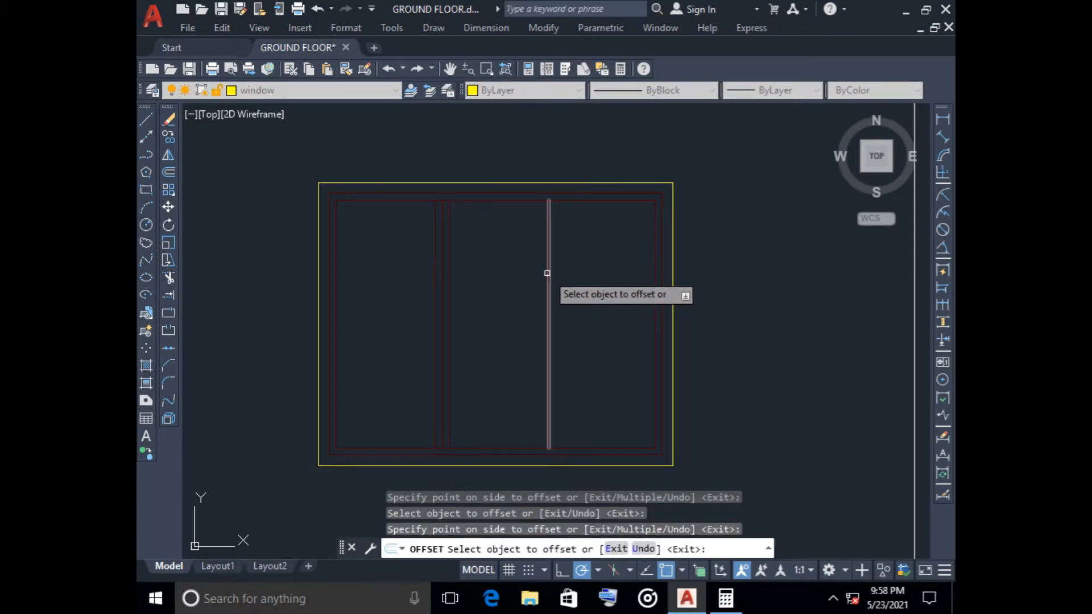
{"action": "left_click", "coordinate": [547, 273]}
{"action": "left_click", "coordinate": [538, 274]}
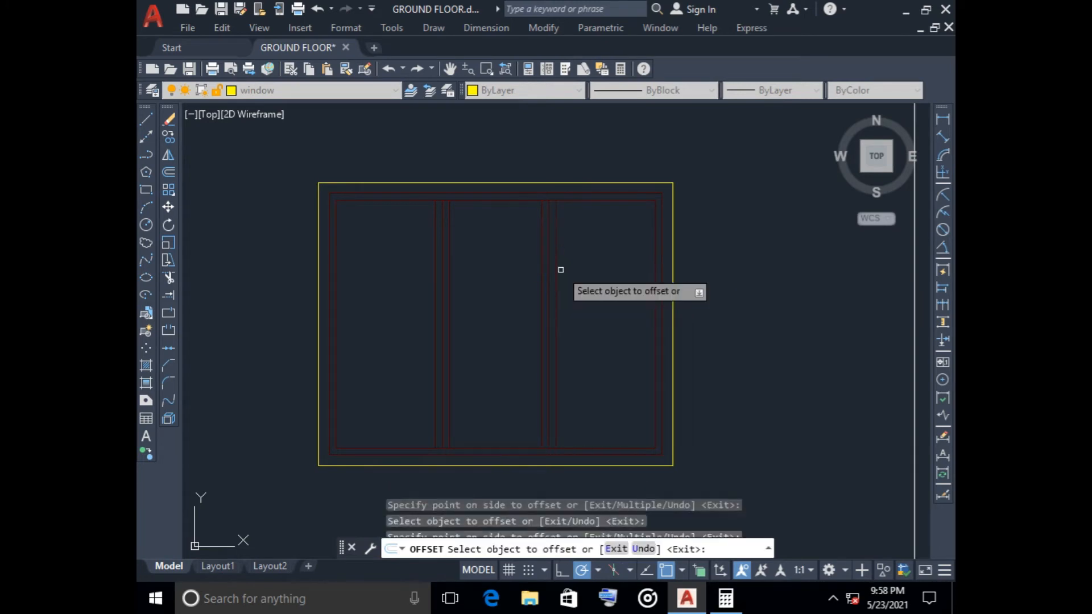
{"action": "key", "text": "Escape"}
- Set the current object colour to index colour 20
{"action": "scroll", "coordinate": [601, 295], "scroll_direction": "down", "scroll_amount": 2}
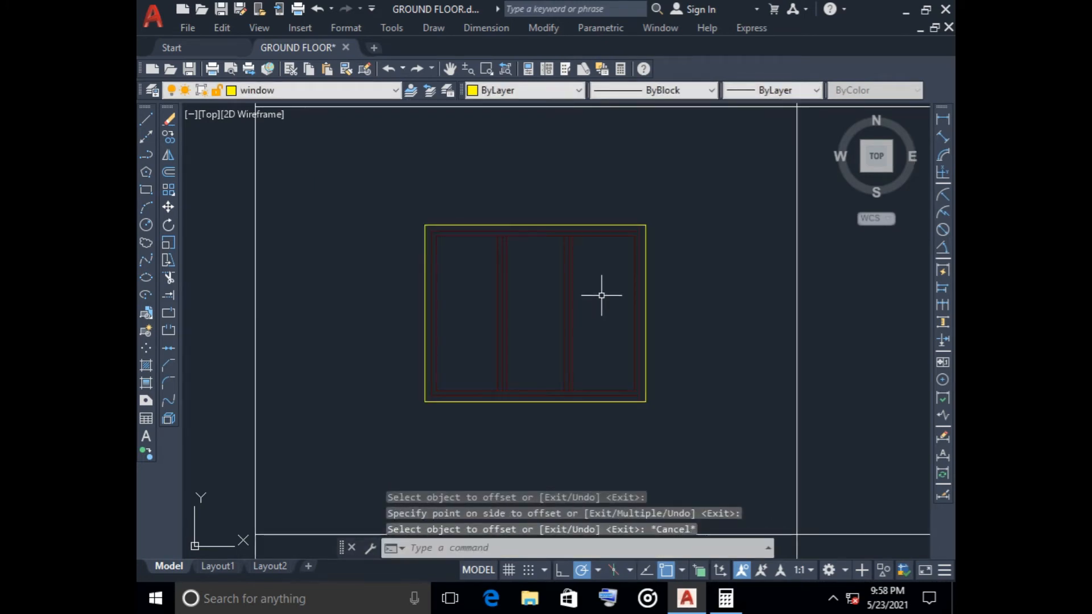
{"action": "scroll", "coordinate": [601, 295], "scroll_direction": "down", "scroll_amount": 2}
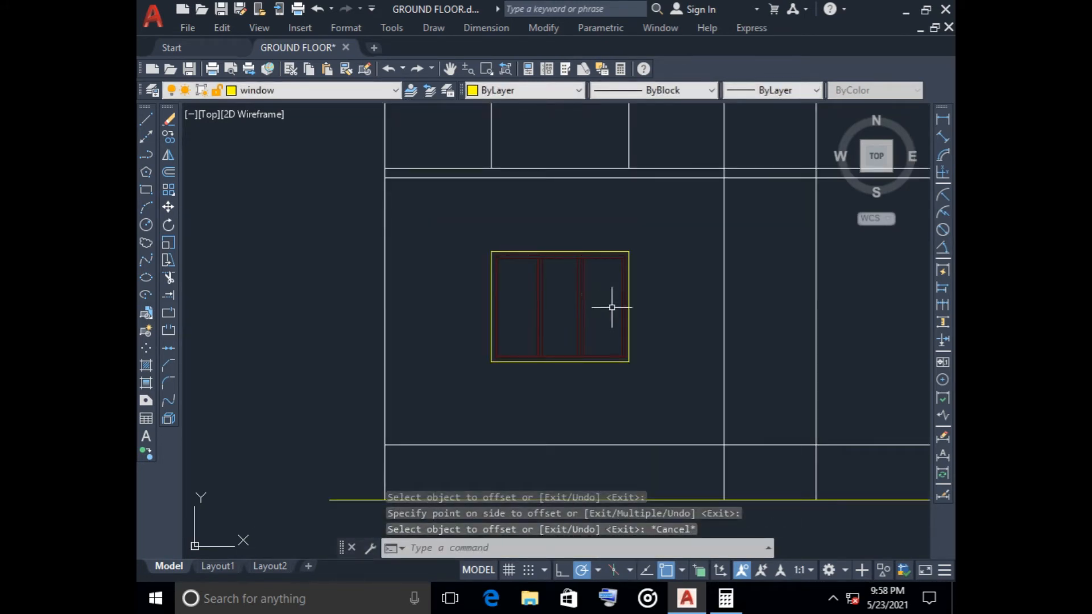
{"action": "scroll", "coordinate": [527, 295], "scroll_direction": "up", "scroll_amount": 4}
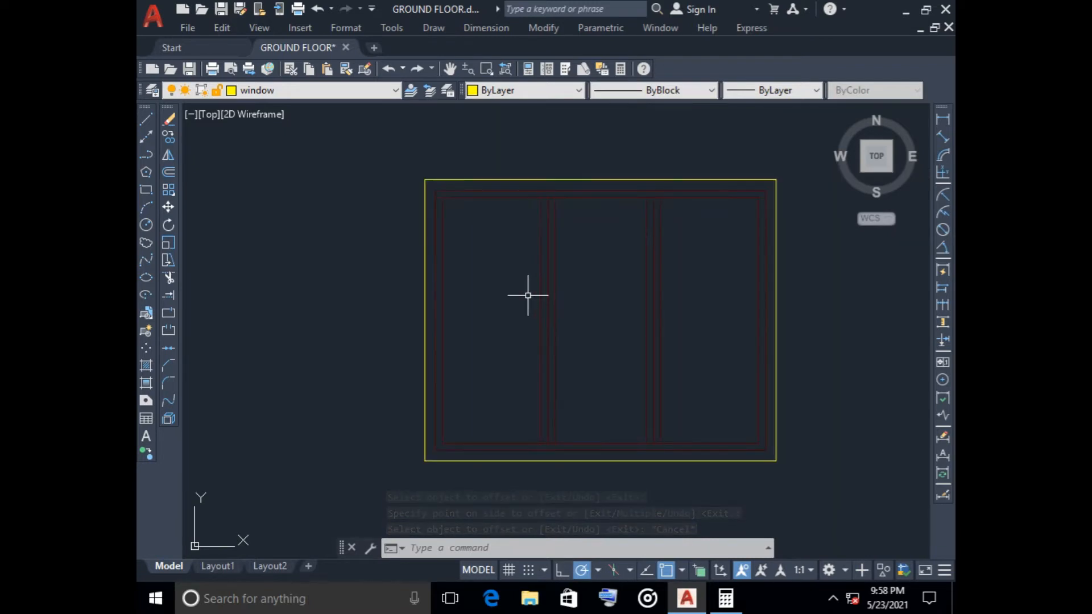
{"action": "scroll", "coordinate": [519, 289], "scroll_direction": "down", "scroll_amount": 2}
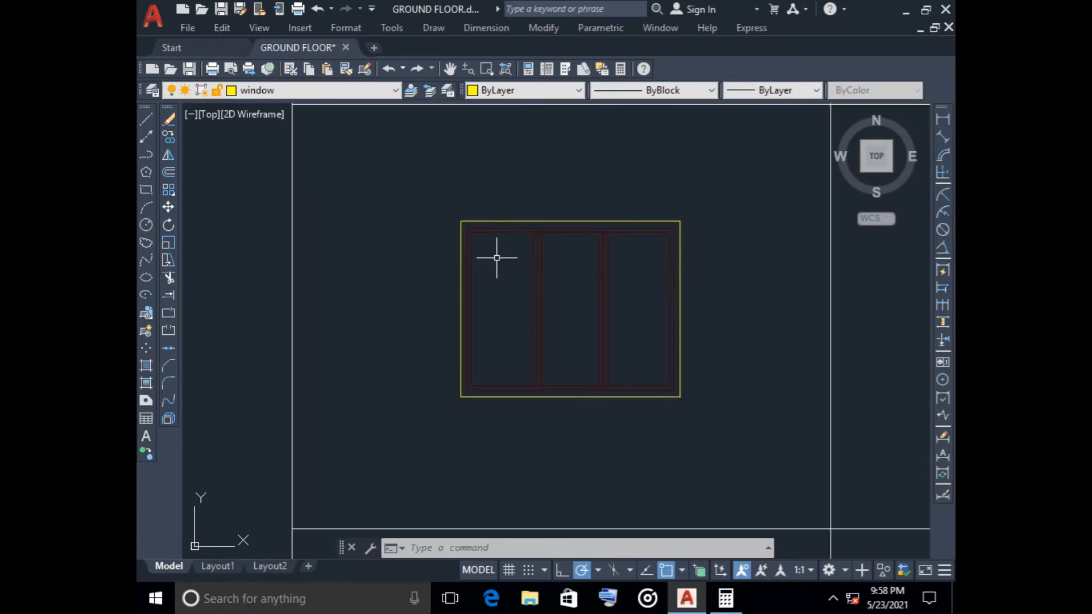
{"action": "left_click", "coordinate": [480, 90]}
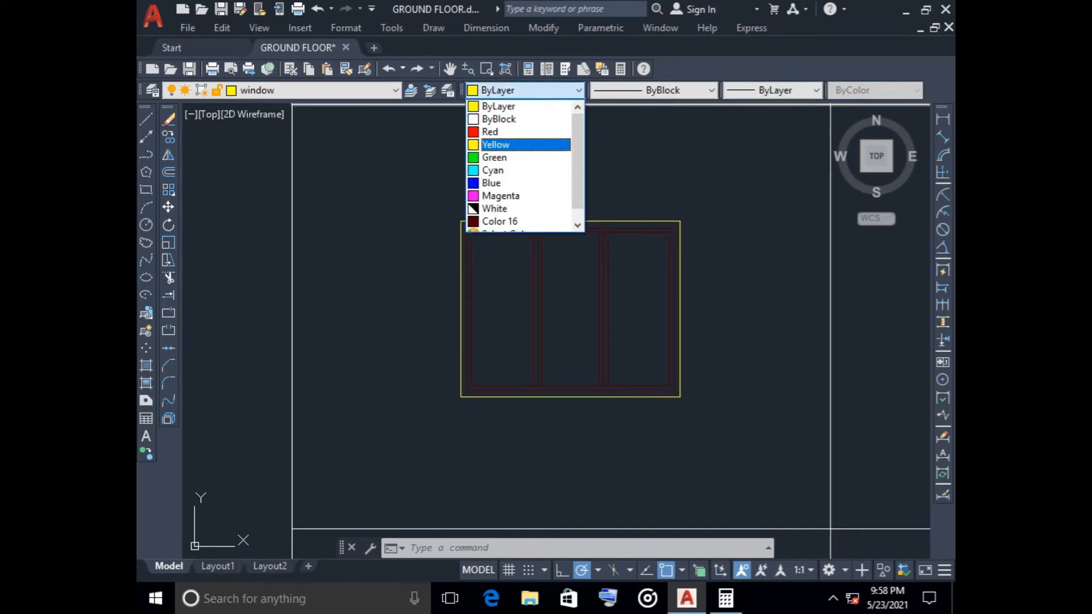
{"action": "left_click", "coordinate": [506, 226]}
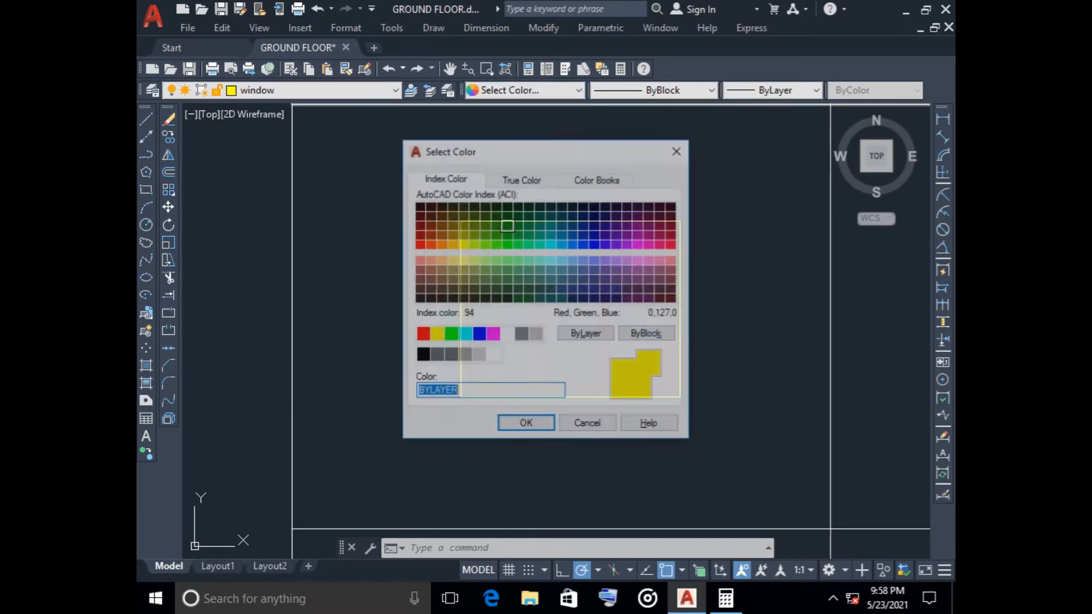
{"action": "left_click", "coordinate": [429, 244]}
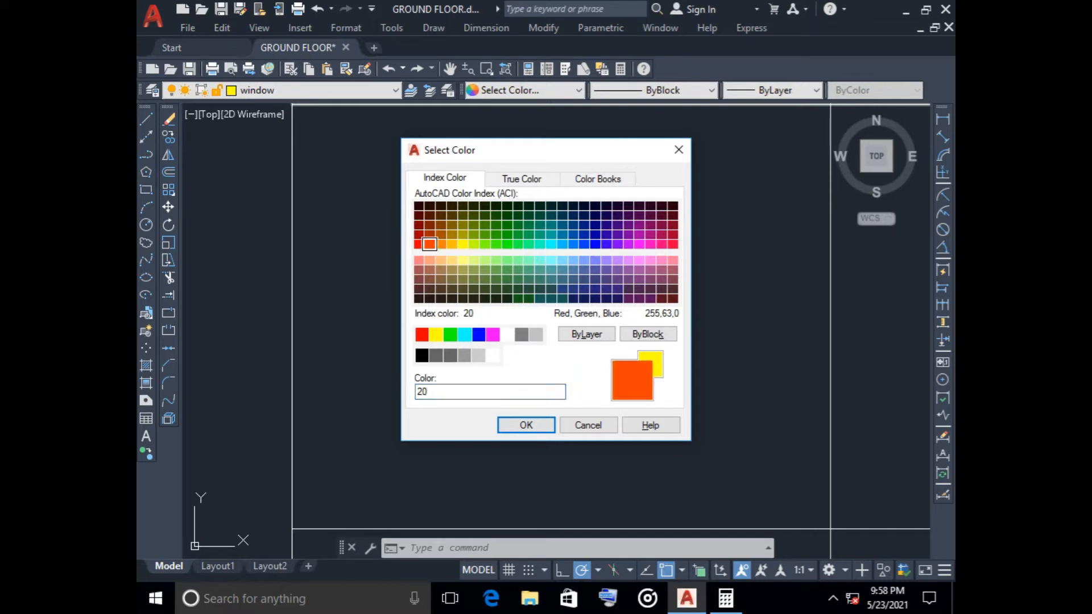
{"action": "left_click", "coordinate": [535, 423]}
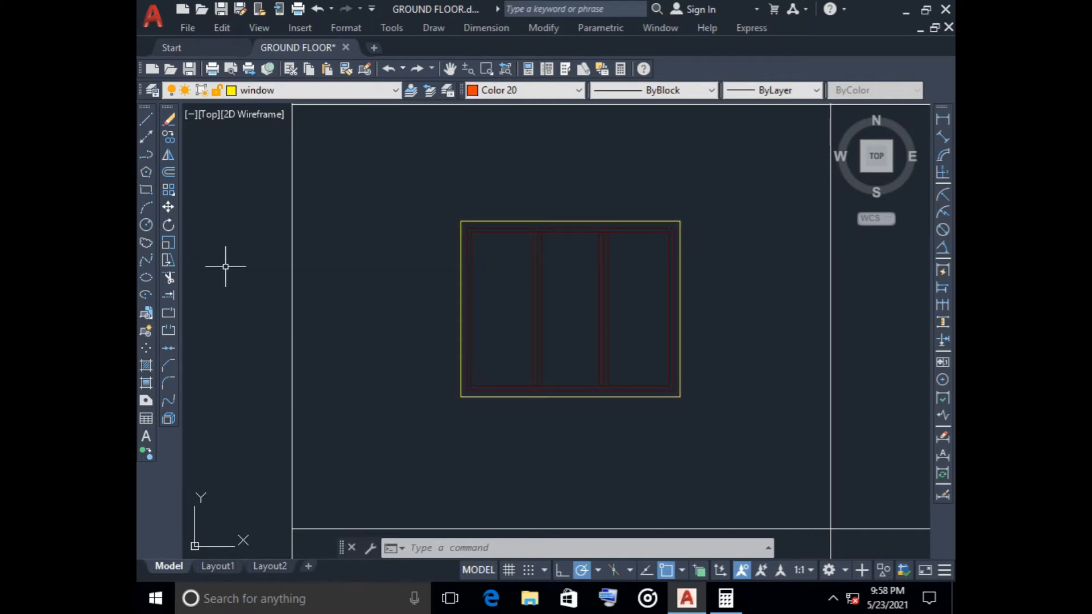
- Draw a freehand-length vertical line in the upper half of the window's west pane as the first glass mark
{"action": "type", "text": "l"}
{"action": "key", "text": "Return"}
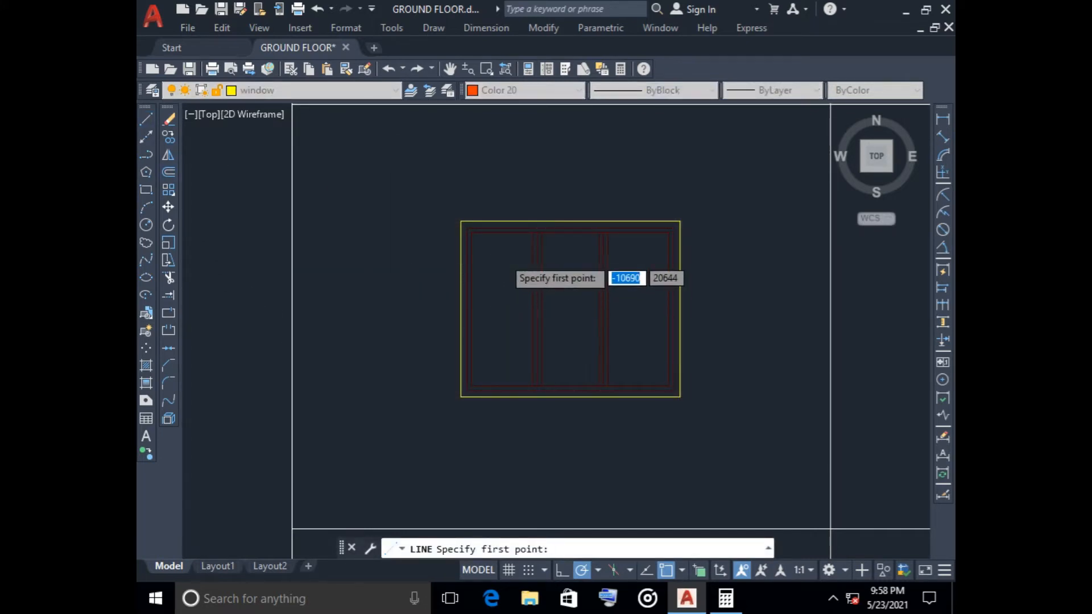
{"action": "scroll", "coordinate": [506, 256], "scroll_direction": "up", "scroll_amount": 1}
{"action": "left_click", "coordinate": [495, 241]}
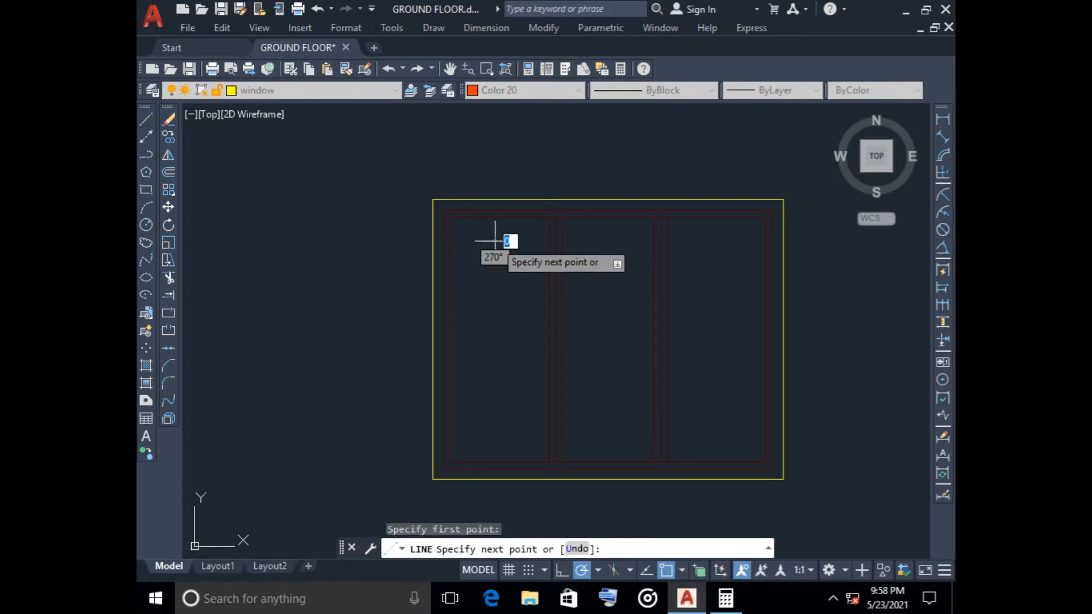
{"action": "left_click", "coordinate": [495, 329]}
{"action": "key", "text": "Escape"}
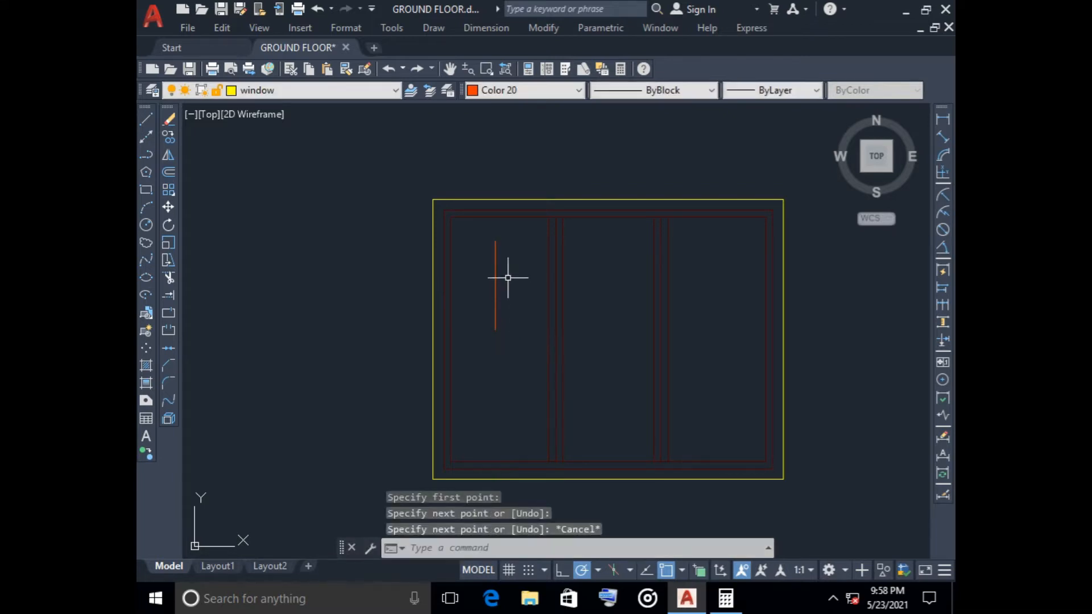
- Draw a shorter vertical line about 250 long just east of the first glass line in the west pane
{"action": "key", "text": "Return"}
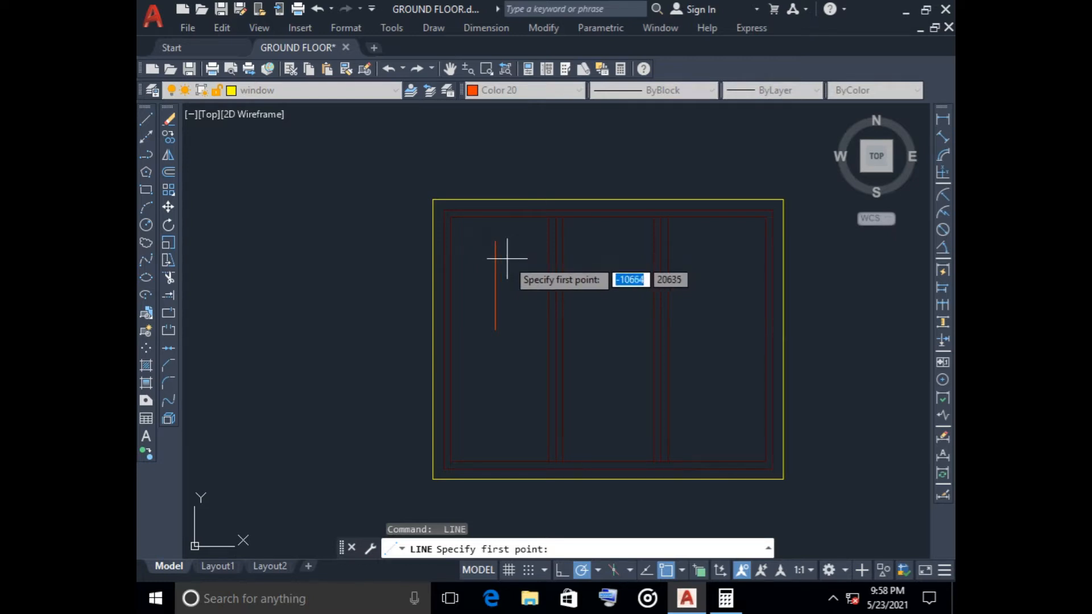
{"action": "left_click", "coordinate": [507, 258]}
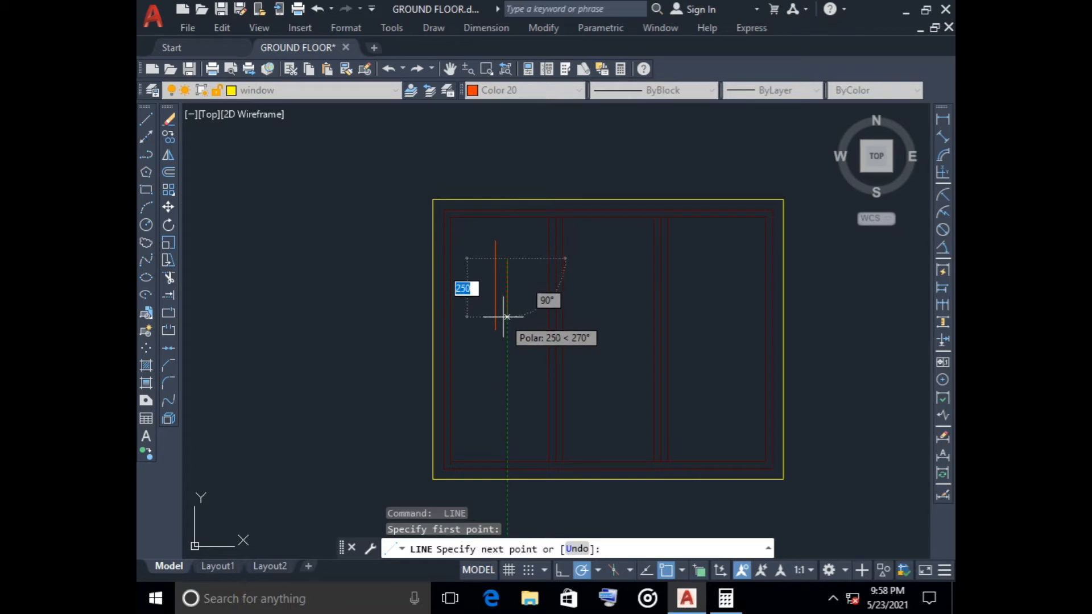
{"action": "left_click", "coordinate": [506, 316]}
{"action": "key", "text": "Escape"}
{"action": "key", "text": "space"}
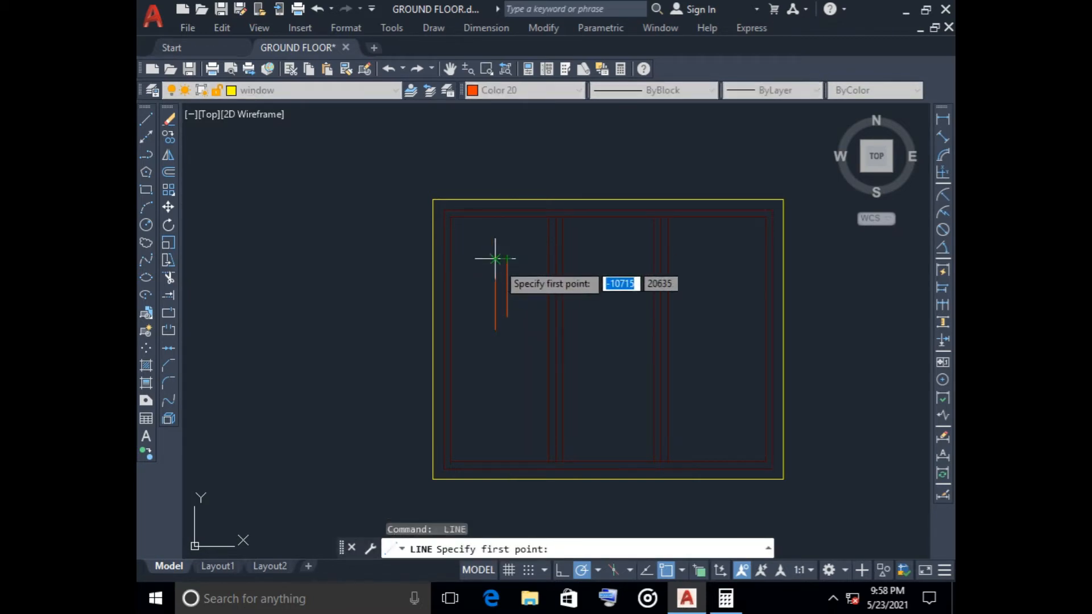
{"action": "left_click", "coordinate": [480, 259]}
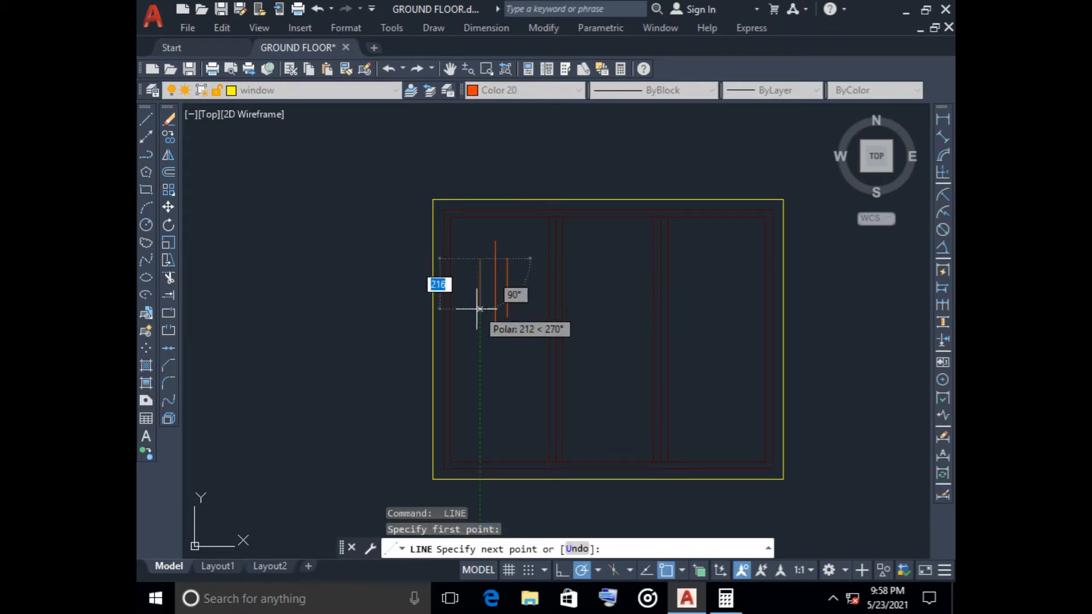
{"action": "key", "text": "Escape"}
- Draw a third, shorter vertical line just west of the longest glass line in the window's west pane
{"action": "key", "text": "Return"}
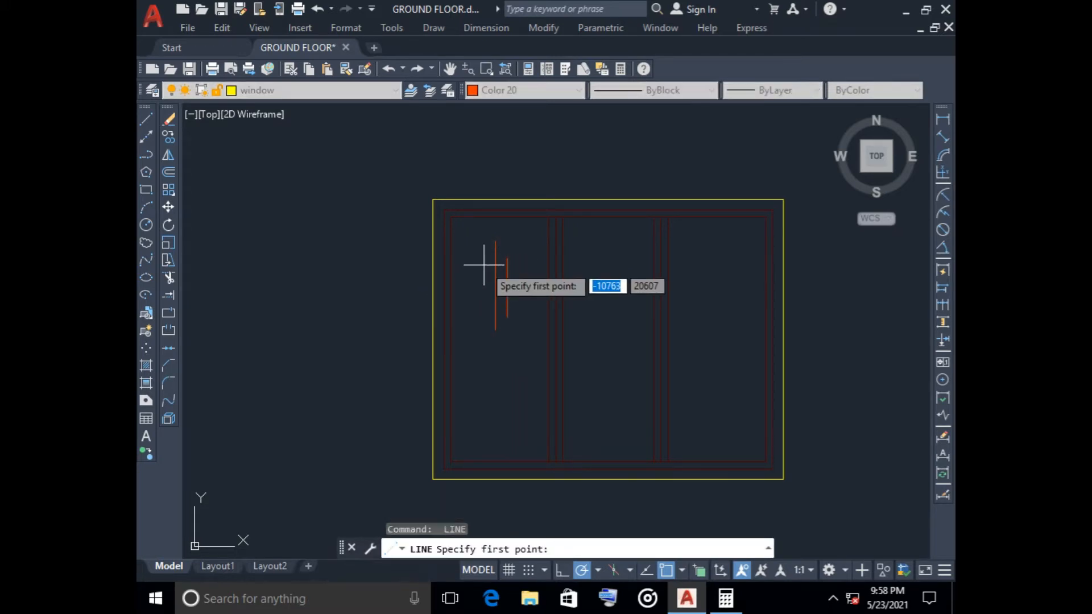
{"action": "left_click", "coordinate": [484, 265]}
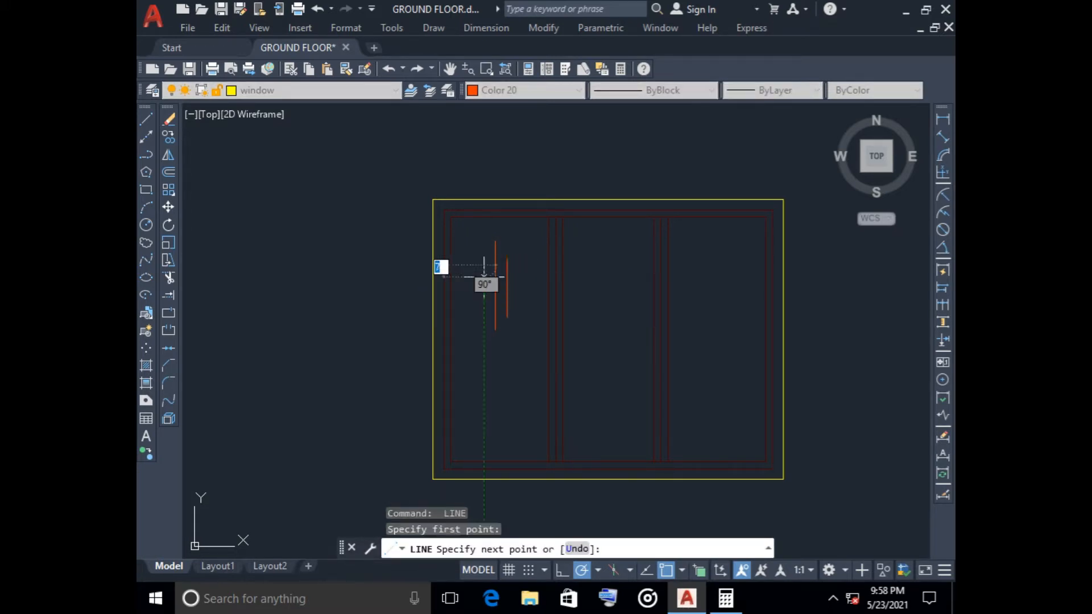
{"action": "left_click", "coordinate": [486, 309]}
{"action": "key", "text": "Escape"}
{"action": "left_click", "coordinate": [484, 292]}
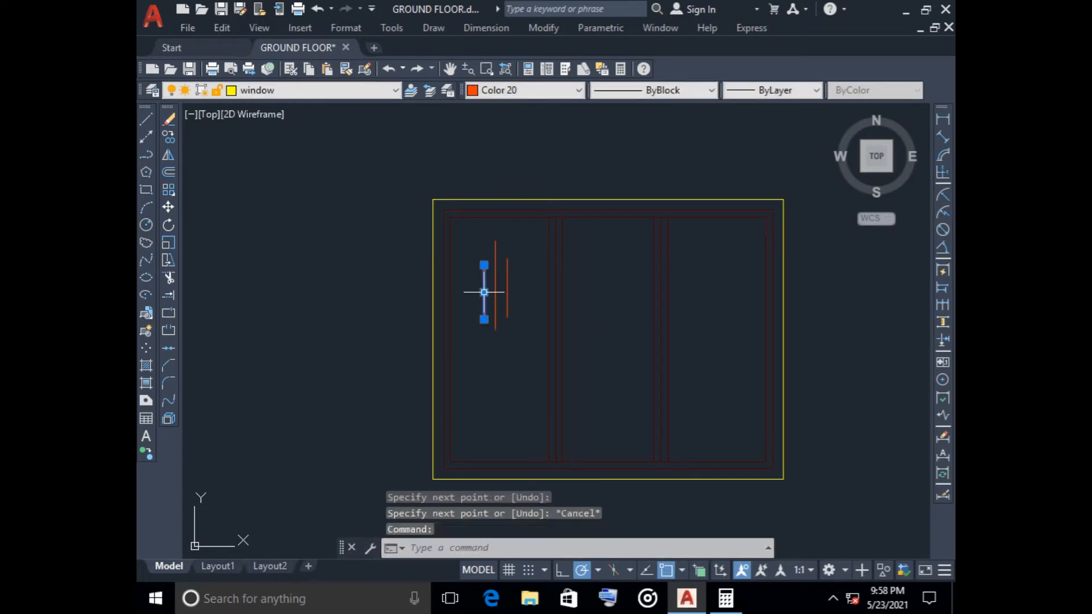
{"action": "left_click", "coordinate": [484, 265]}
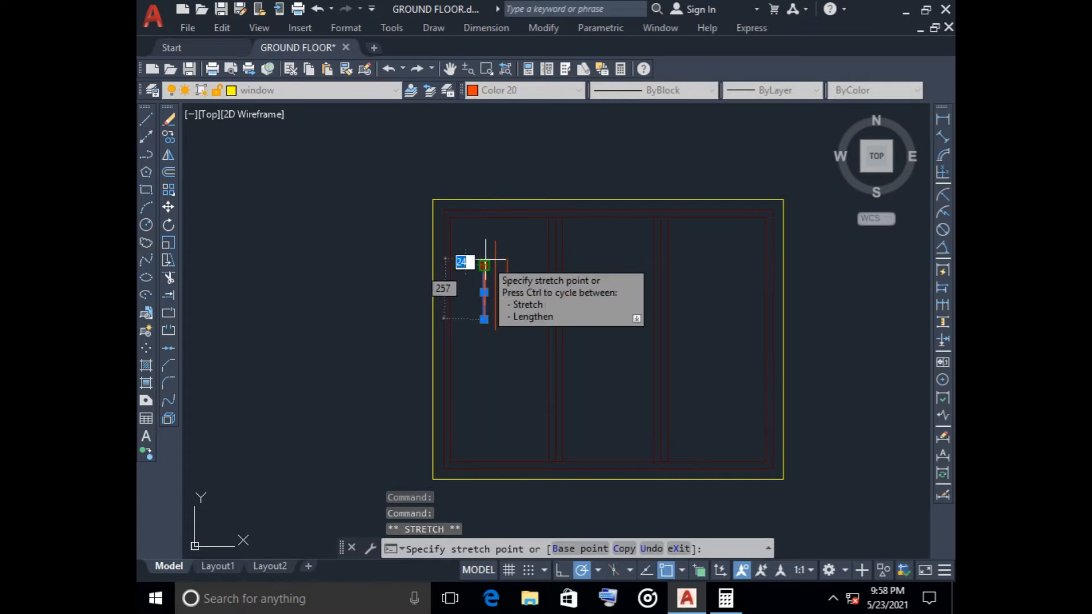
{"action": "key", "text": "Escape"}
{"action": "key", "text": "Escape"}
- Rotate the three vertical glass lines clockwise about the longest line's lower end so they slant up to the east
{"action": "left_click", "coordinate": [527, 281]}
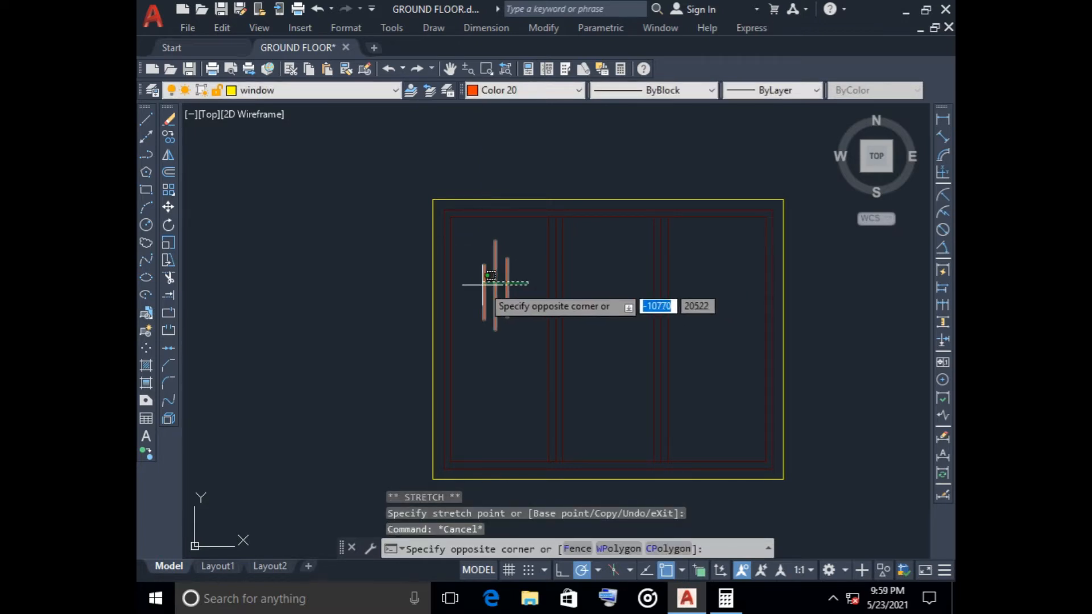
{"action": "left_click", "coordinate": [478, 285]}
{"action": "left_click", "coordinate": [169, 224]}
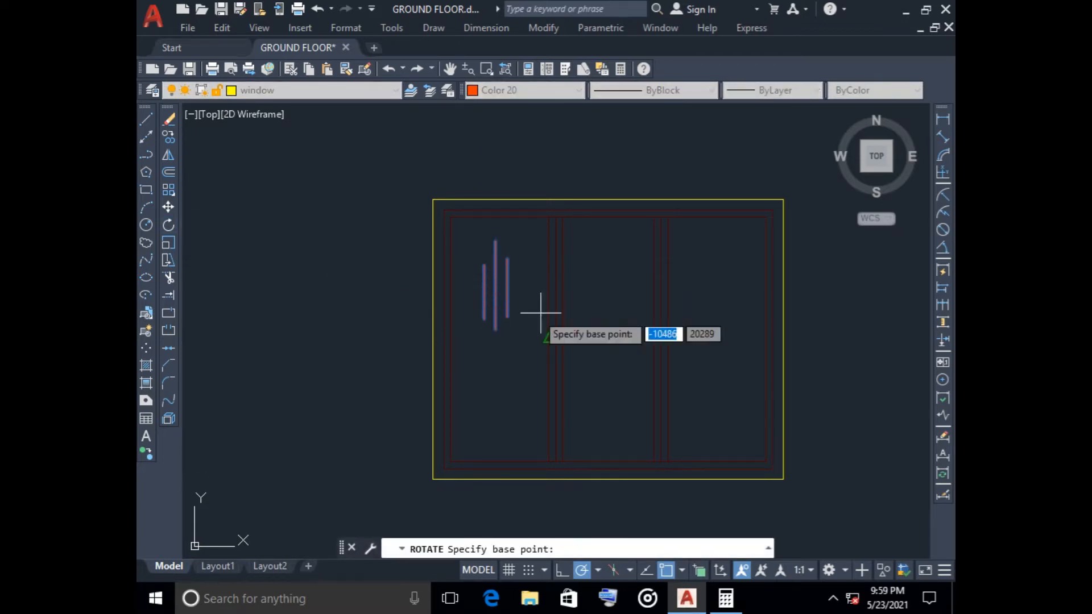
{"action": "left_click", "coordinate": [495, 330]}
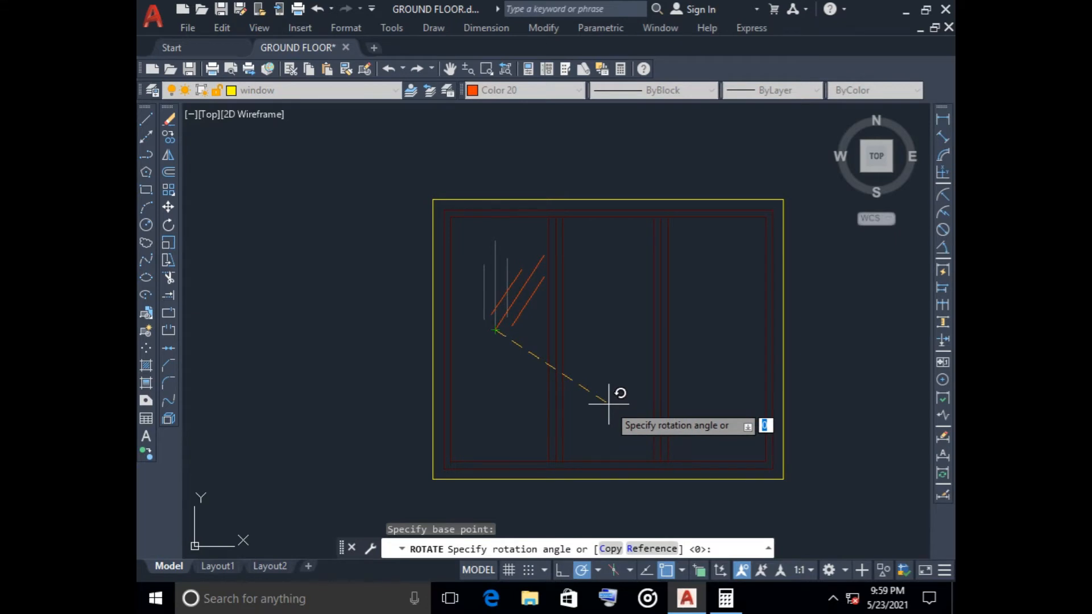
{"action": "key", "text": "Escape"}
- Move the three slanted glass lines up and west to centre them in the upper half of the west pane
{"action": "left_click", "coordinate": [545, 336]}
{"action": "left_click", "coordinate": [500, 284]}
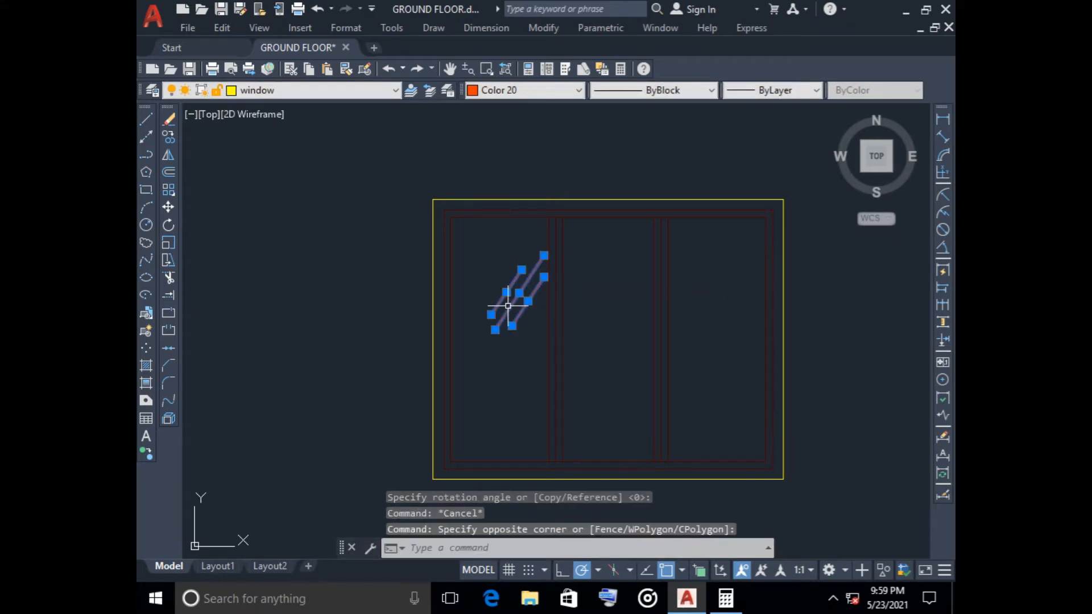
{"action": "left_click", "coordinate": [168, 207]}
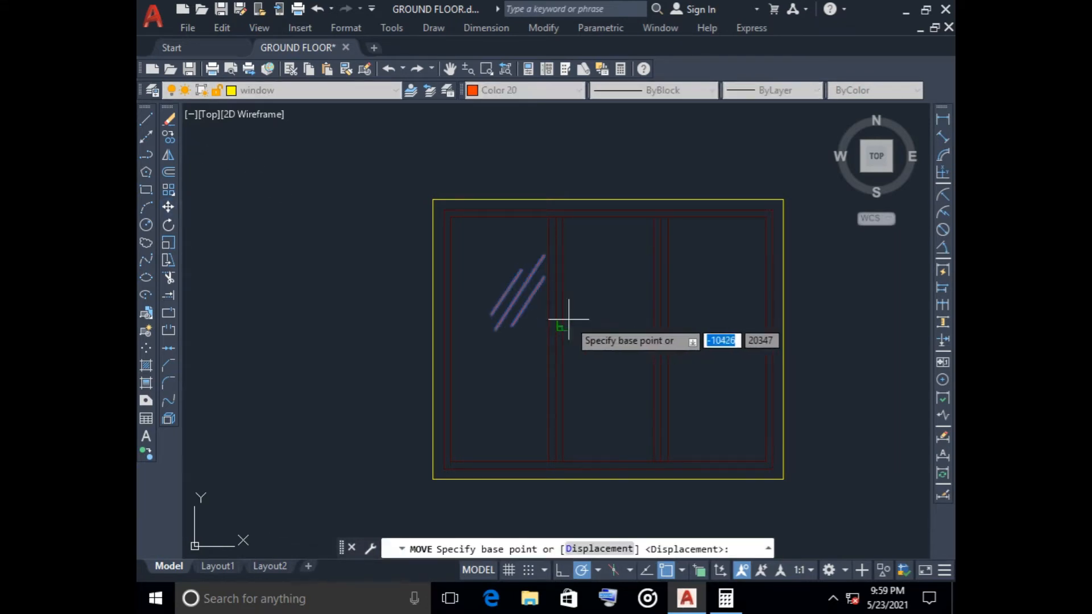
{"action": "left_click", "coordinate": [517, 291]}
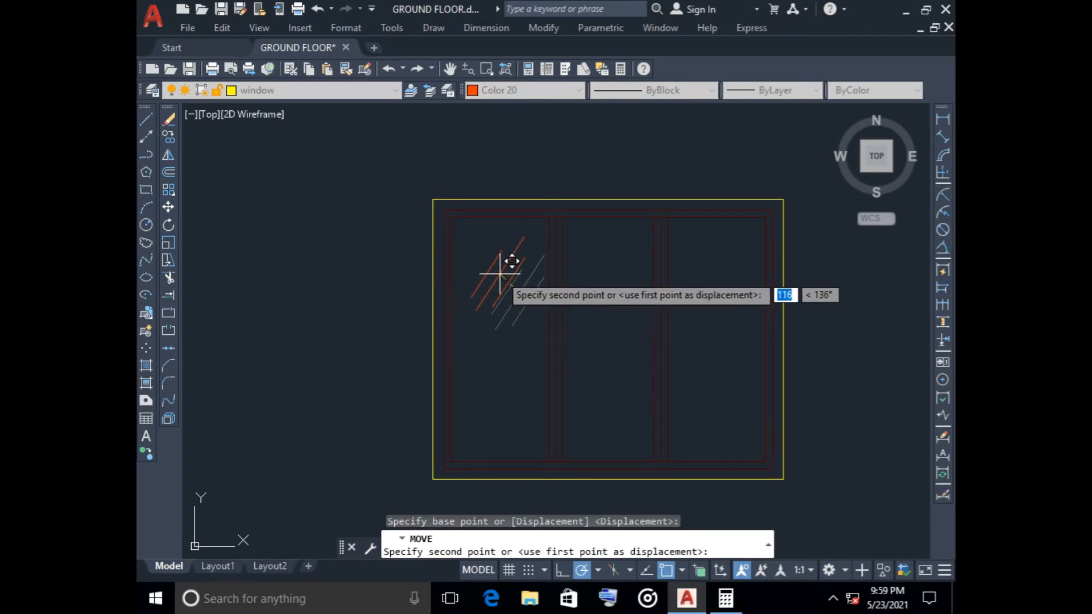
{"action": "left_click", "coordinate": [503, 273]}
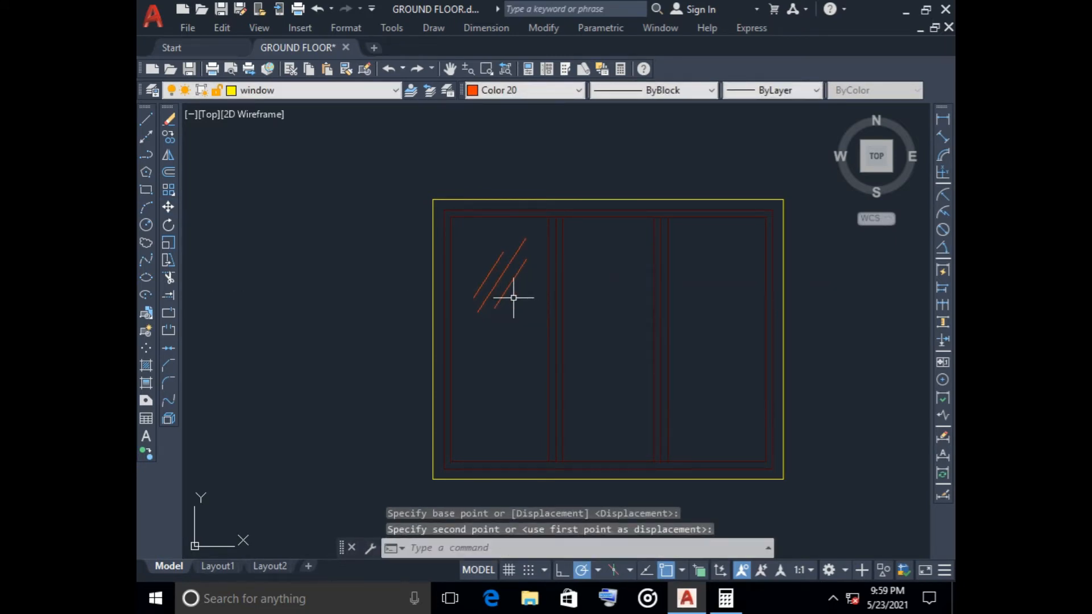
- Copy the three slanted glass lines horizontally into the upper halves of the middle and east panes
{"action": "left_click", "coordinate": [531, 311]}
{"action": "left_click", "coordinate": [479, 254]}
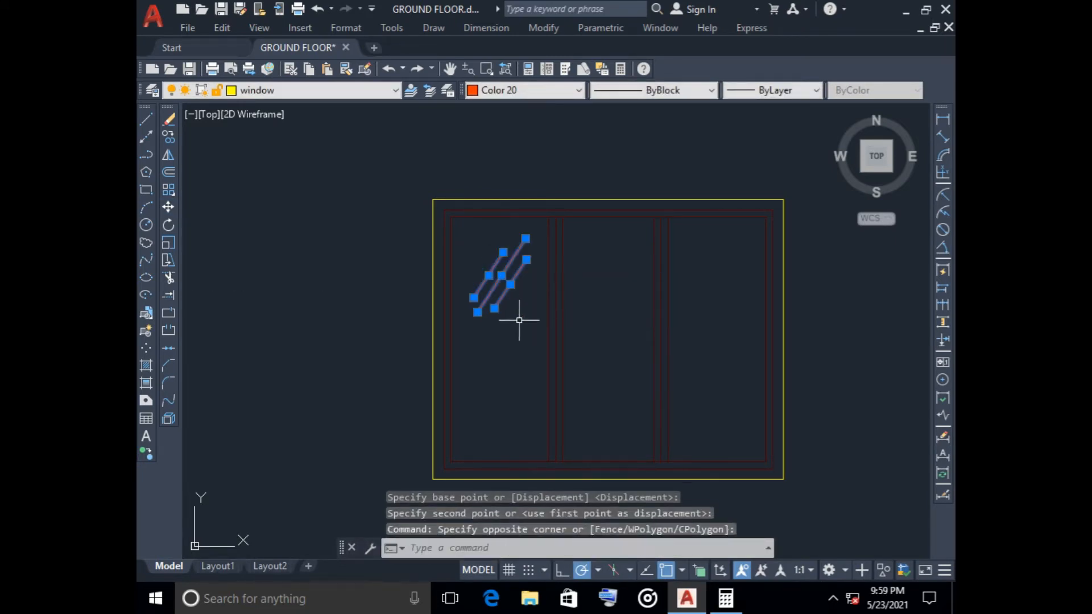
{"action": "left_click", "coordinate": [169, 136]}
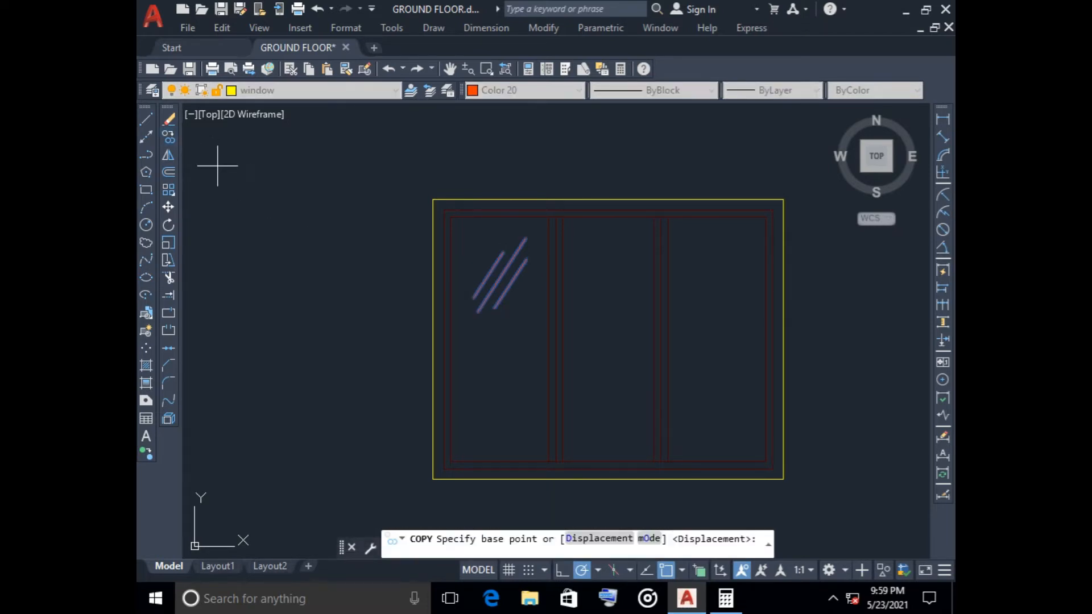
{"action": "left_click", "coordinate": [501, 275]}
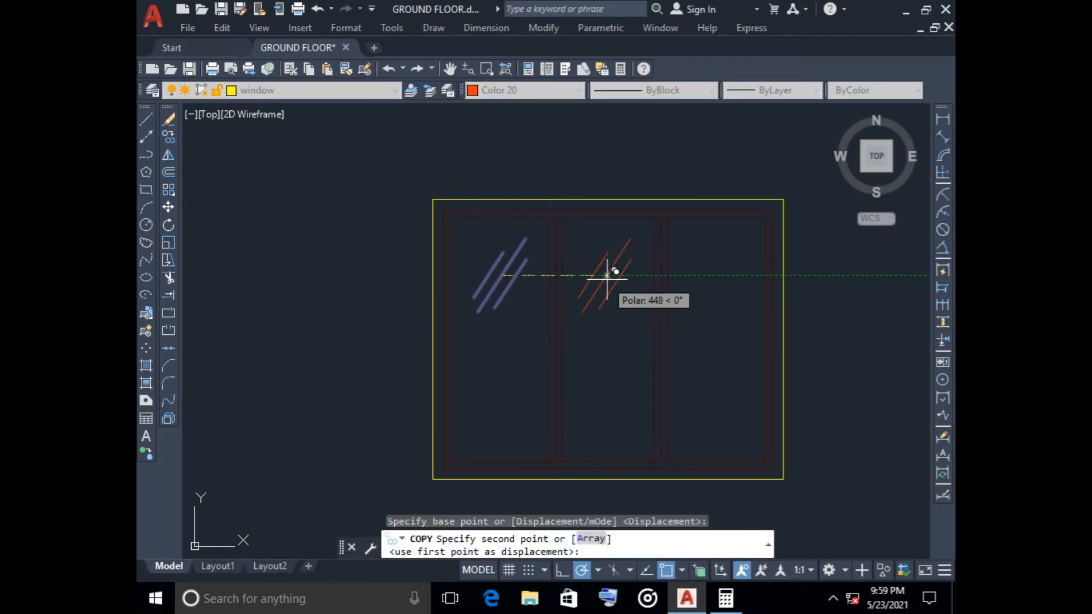
{"action": "left_click", "coordinate": [608, 275]}
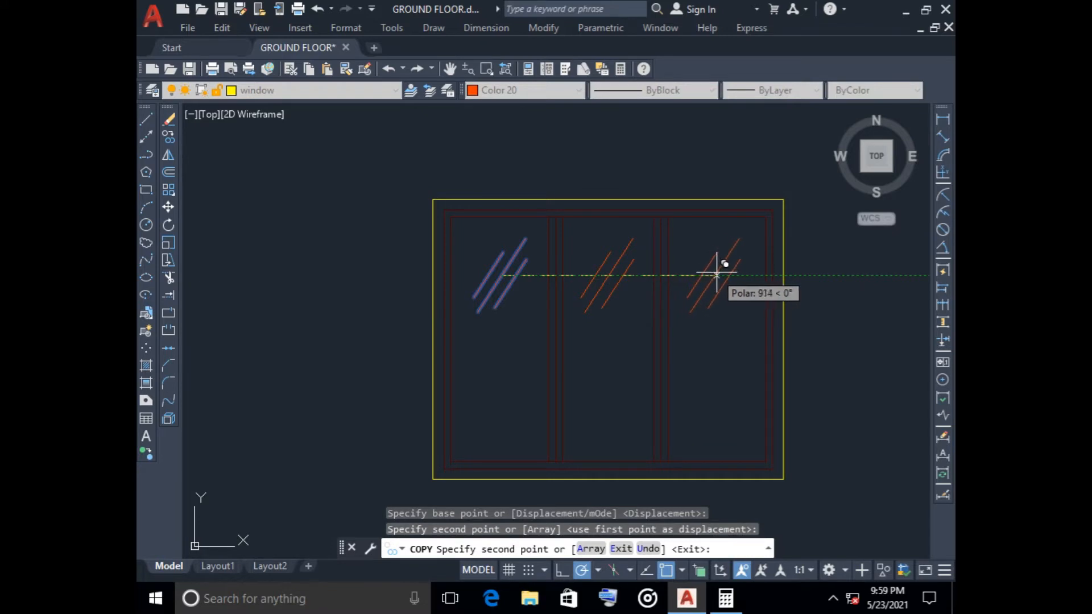
{"action": "left_click", "coordinate": [719, 276]}
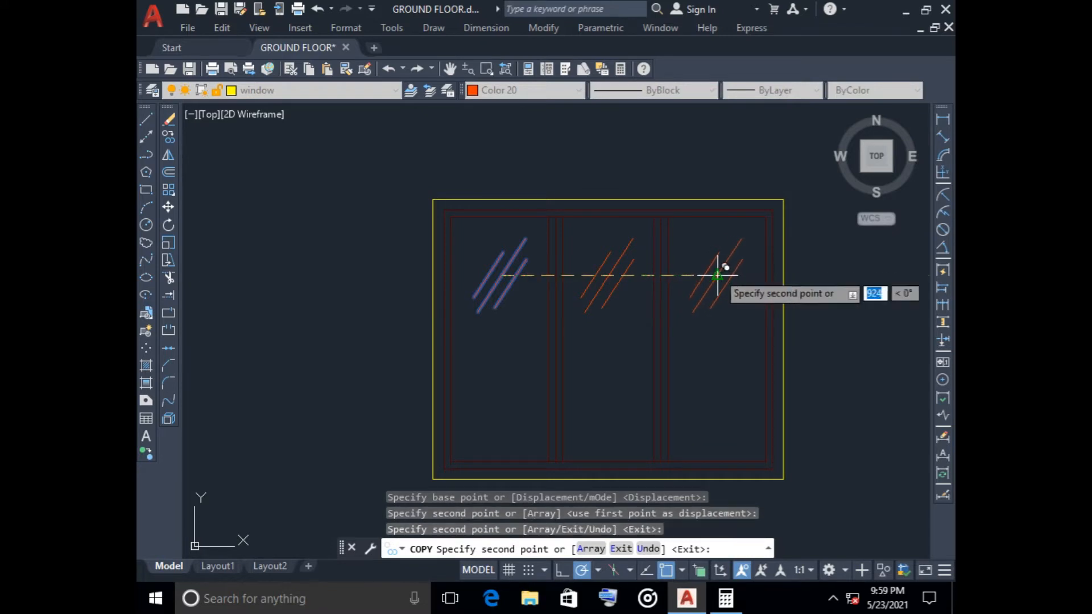
- Place further copies of the slanted glass lines in the lower halves of the west, middle and east panes
{"action": "left_click", "coordinate": [498, 397]}
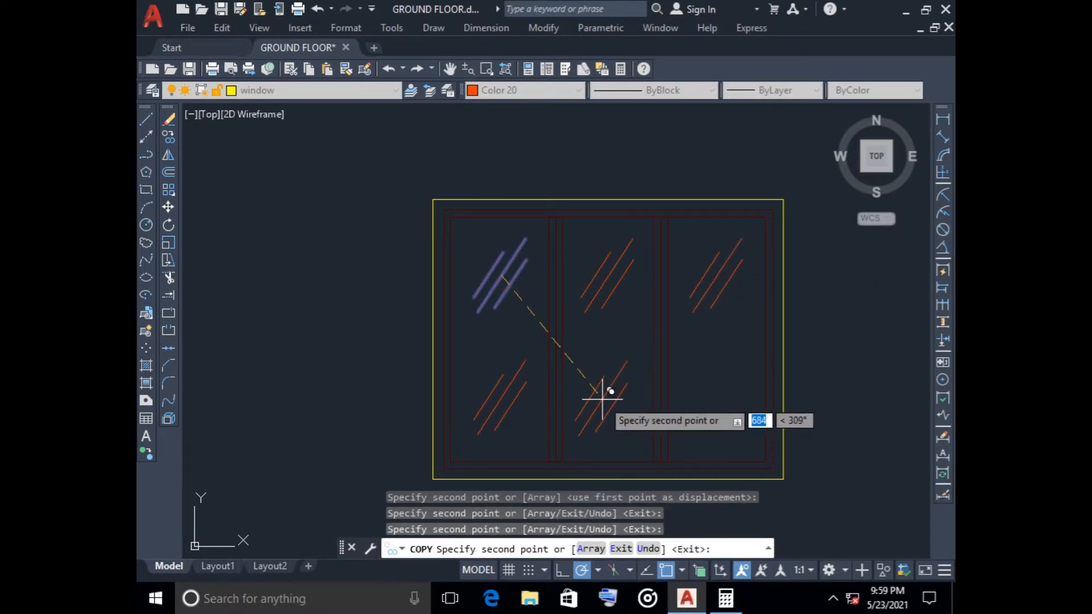
{"action": "left_click", "coordinate": [602, 398]}
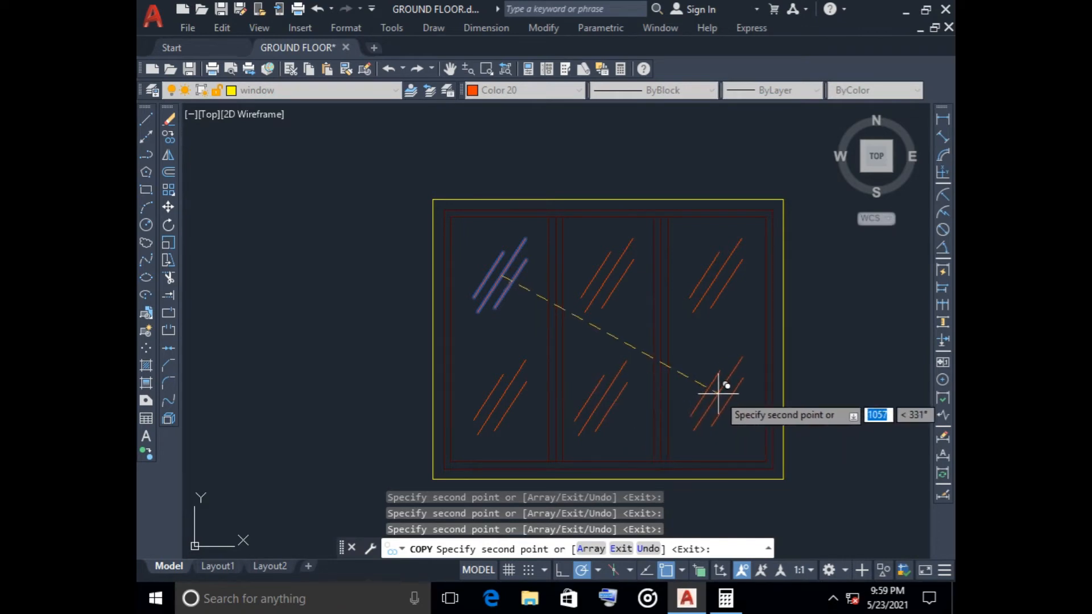
{"action": "left_click", "coordinate": [718, 392]}
{"action": "key", "text": "Escape"}
{"action": "scroll", "coordinate": [717, 381], "scroll_direction": "down", "scroll_amount": 6}
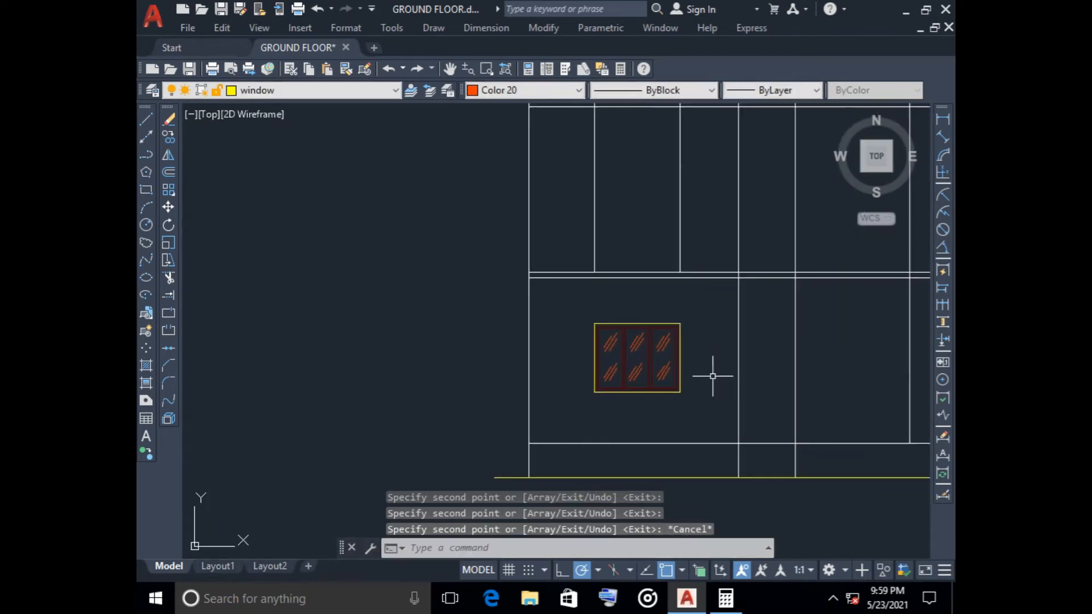
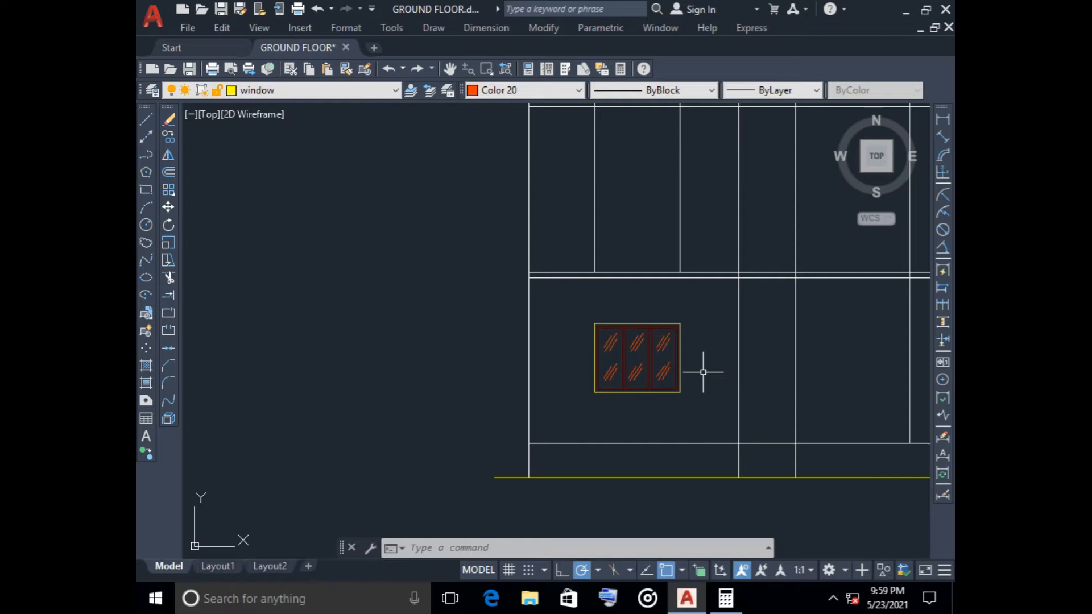
{"action": "middle_click_drag", "start_coordinate": [702, 353], "coordinate": [543, 382]}
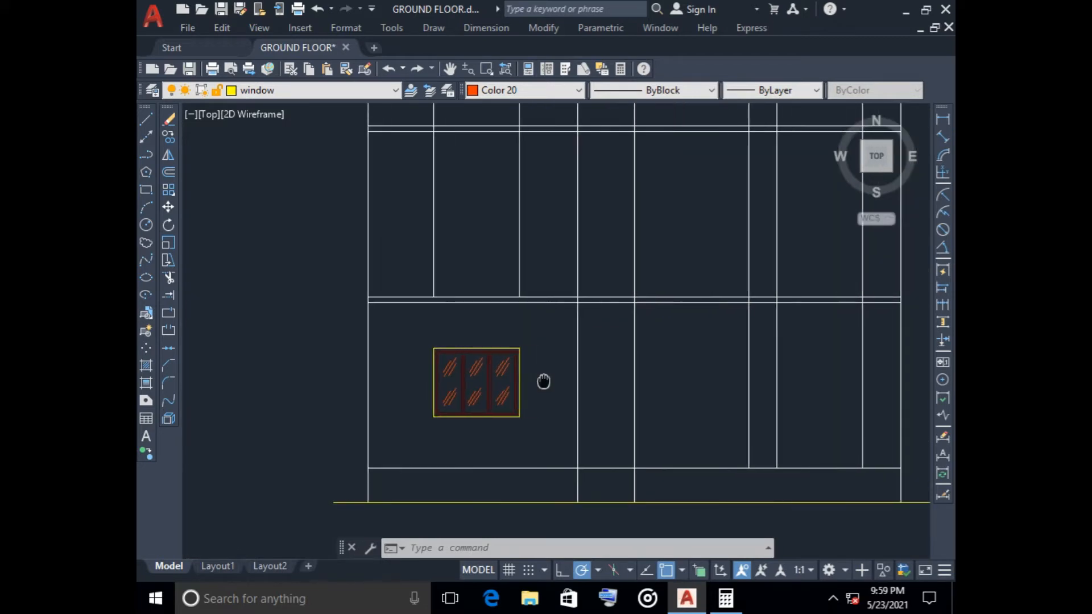
{"action": "scroll", "coordinate": [540, 375], "scroll_direction": "up", "scroll_amount": 2}
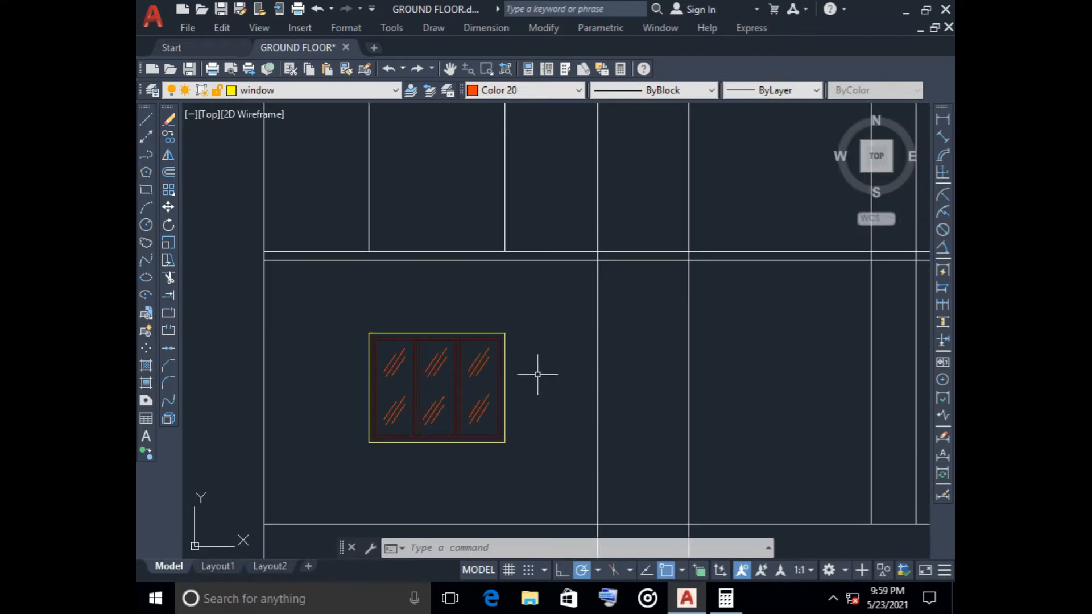
{"action": "scroll", "coordinate": [537, 374], "scroll_direction": "down", "scroll_amount": 2}
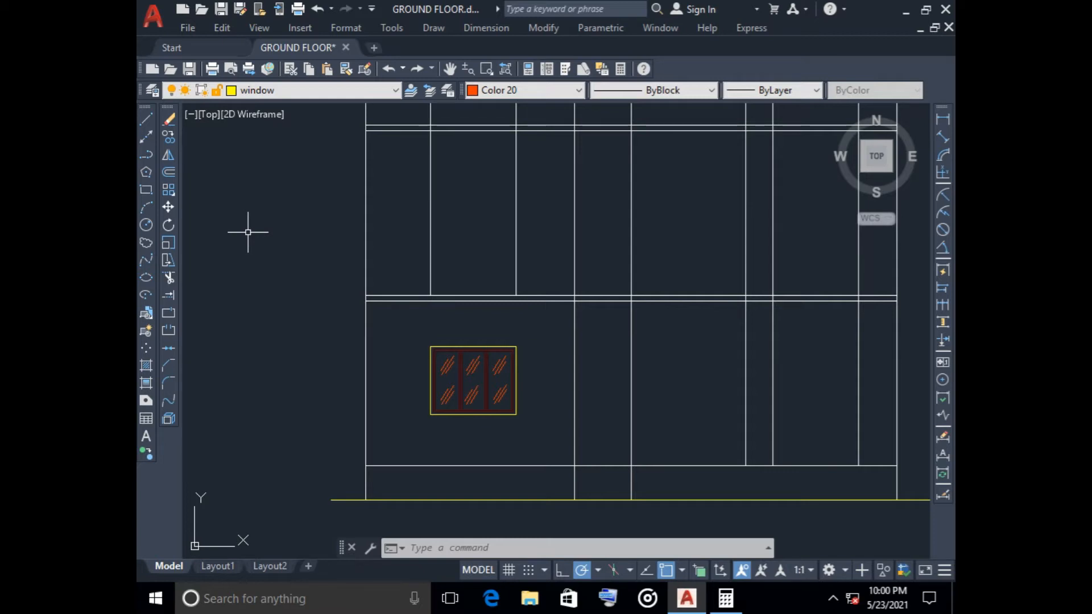
{"action": "scroll", "coordinate": [518, 375], "scroll_direction": "up", "scroll_amount": 4}
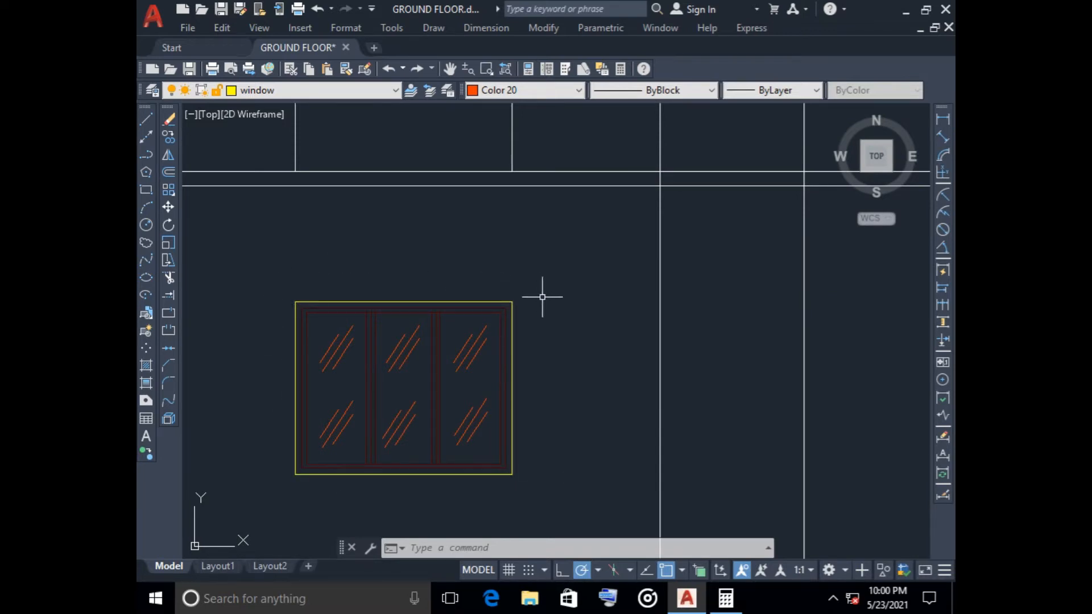
{"action": "scroll", "coordinate": [553, 315], "scroll_direction": "down", "scroll_amount": 2}
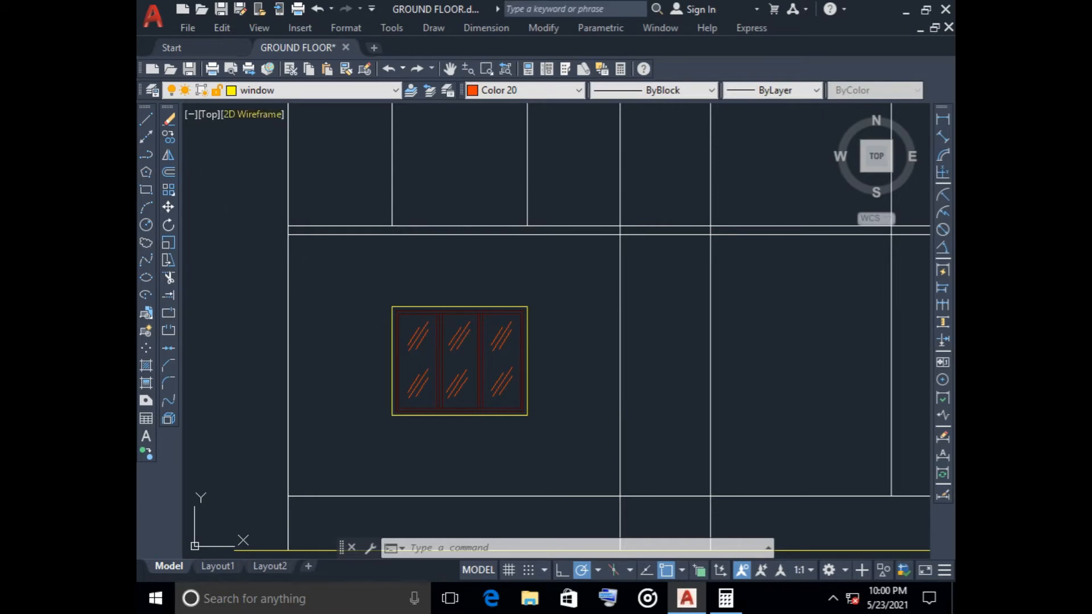
- Make the wall layer current and draw a 75 long line westward from the window's outer upper-west corner
{"action": "left_click", "coordinate": [284, 90]}
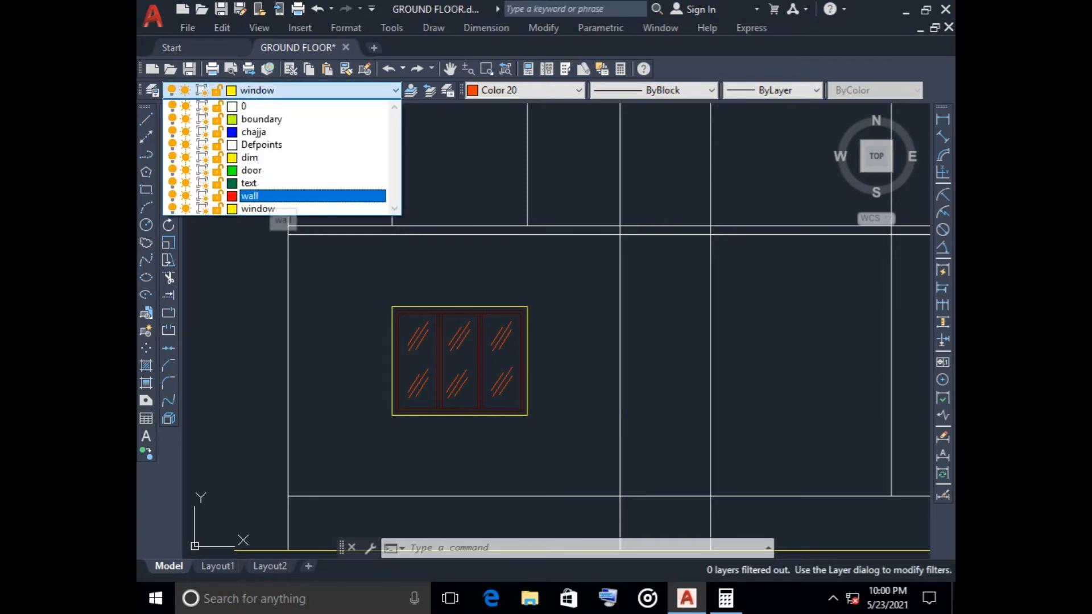
{"action": "left_click", "coordinate": [270, 196]}
{"action": "left_click", "coordinate": [146, 119]}
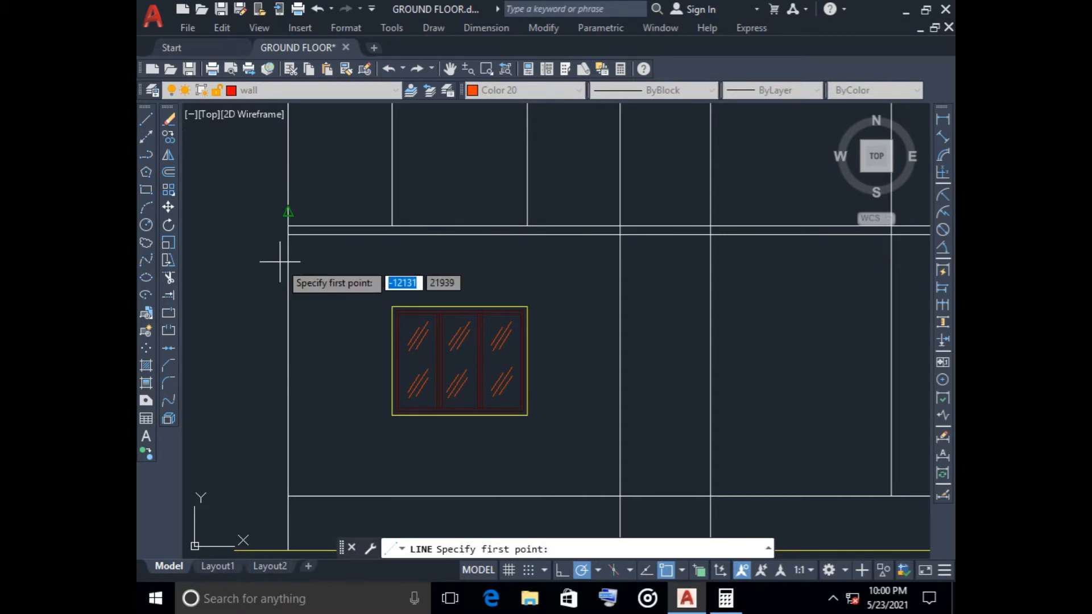
{"action": "left_click", "coordinate": [392, 306]}
{"action": "scroll", "coordinate": [375, 301], "scroll_direction": "up", "scroll_amount": 4}
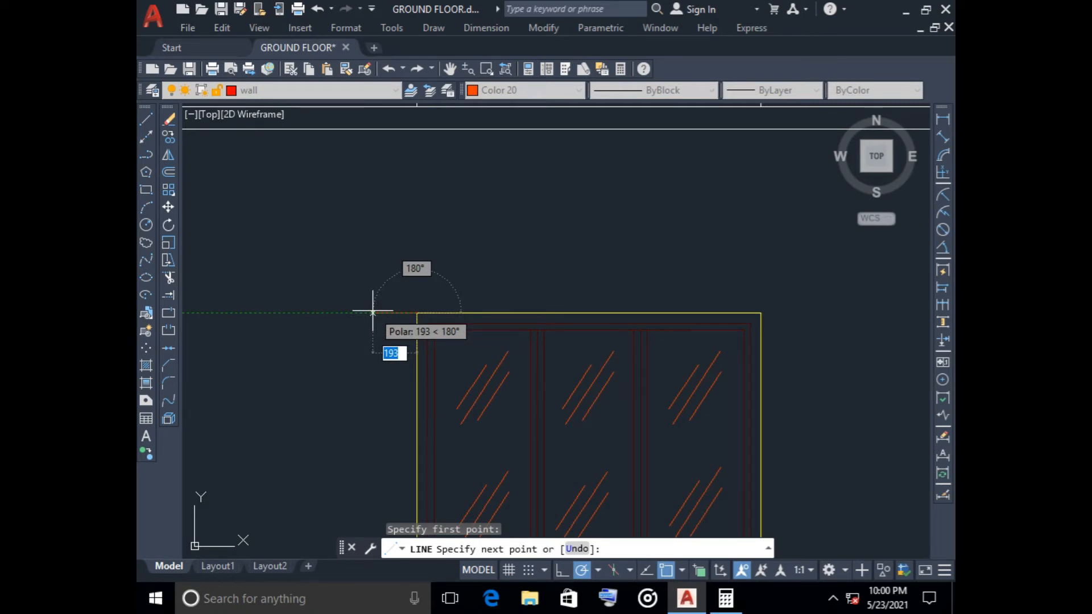
{"action": "type", "text": "75"}
{"action": "key", "text": "Return"}
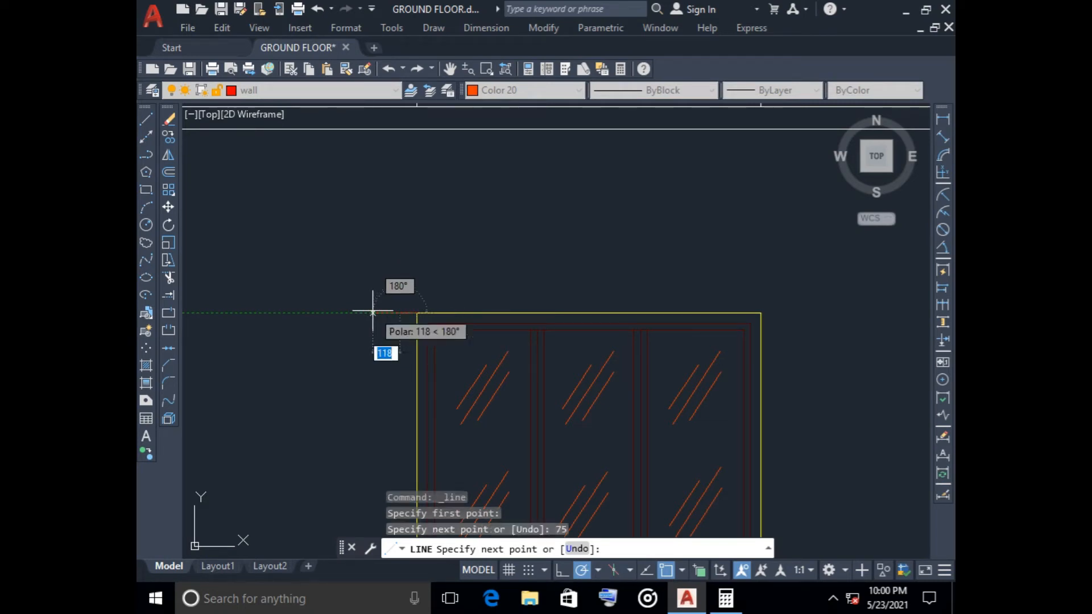
{"action": "key", "text": "Escape"}
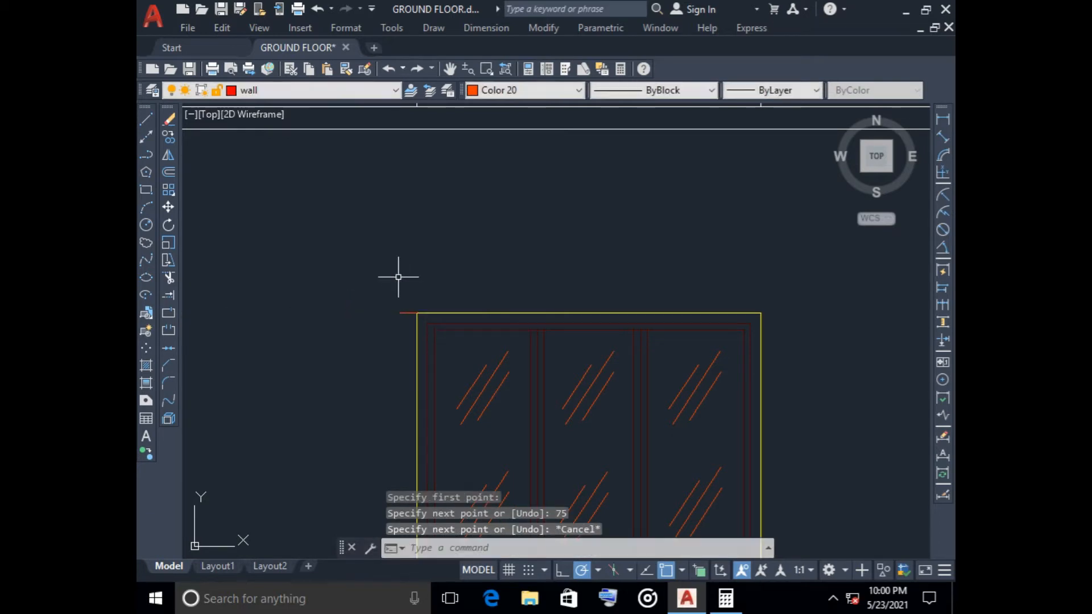
- Set the colour of the short horizontal line at the window's upper-west corner to ByLayer
{"action": "left_click", "coordinate": [405, 318]}
{"action": "left_click", "coordinate": [388, 294]}
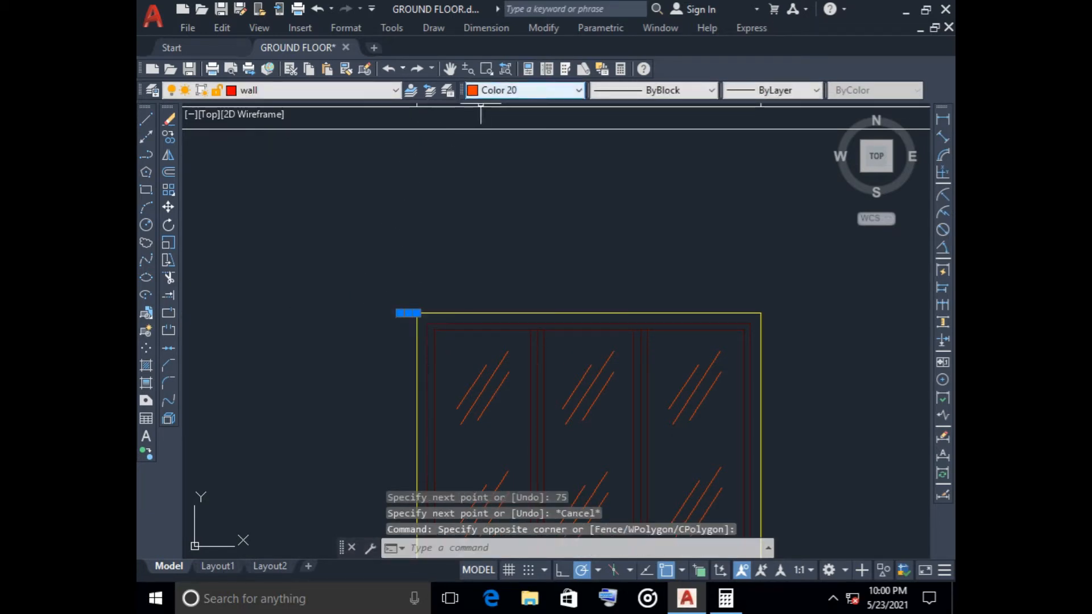
{"action": "left_click", "coordinate": [500, 90]}
{"action": "scroll", "coordinate": [495, 106], "scroll_direction": "up", "scroll_amount": 2}
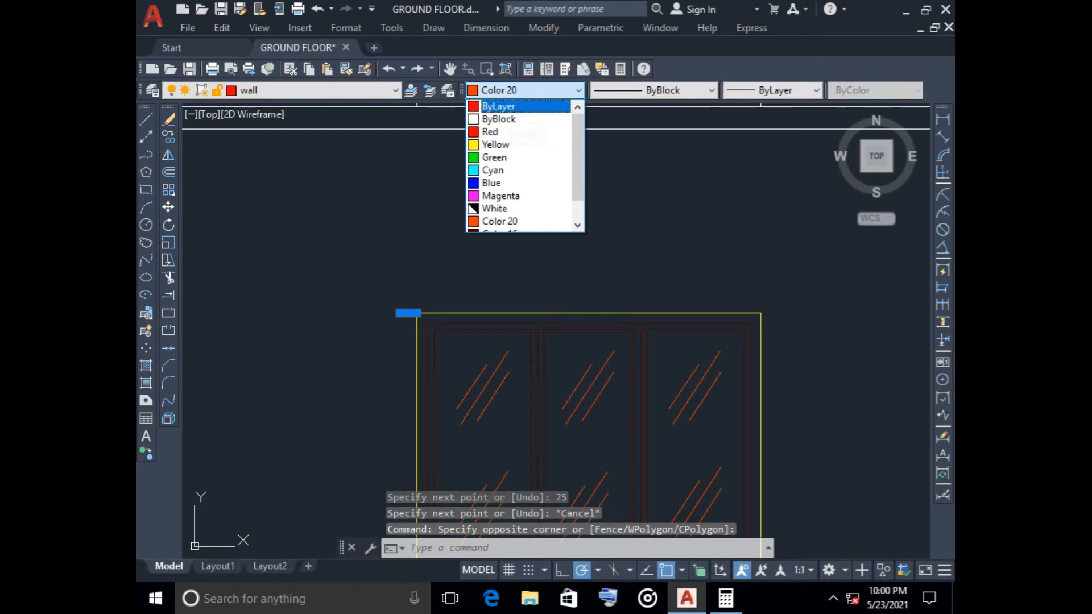
{"action": "left_click", "coordinate": [498, 107]}
{"action": "key", "text": "Escape"}
- Draw a 75 long vertical line upward from the west end of the short horizontal line
{"action": "type", "text": "l"}
{"action": "key", "text": "Return"}
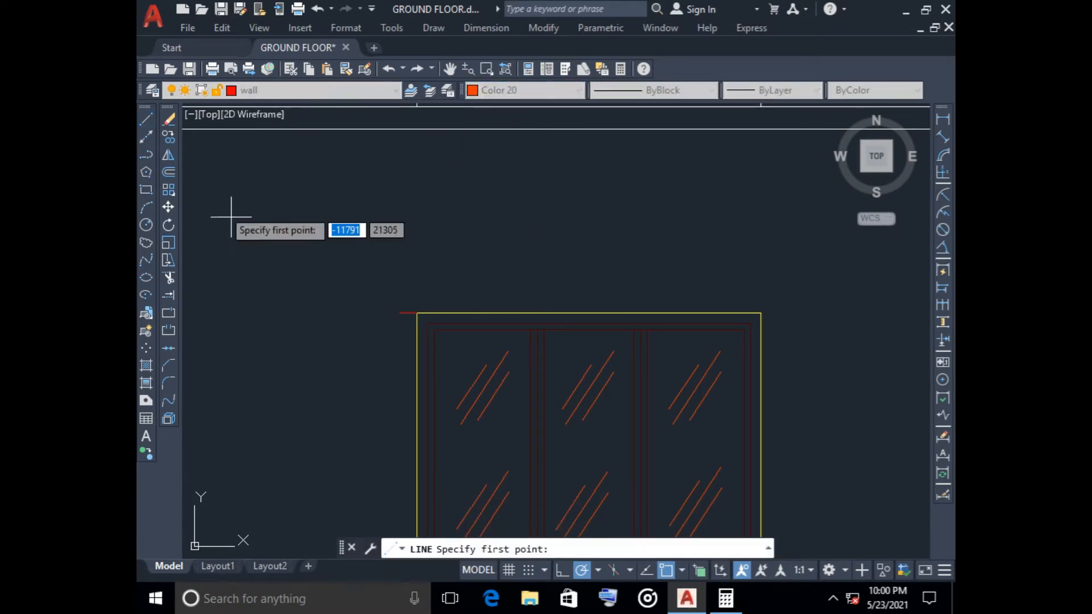
{"action": "left_click", "coordinate": [400, 312]}
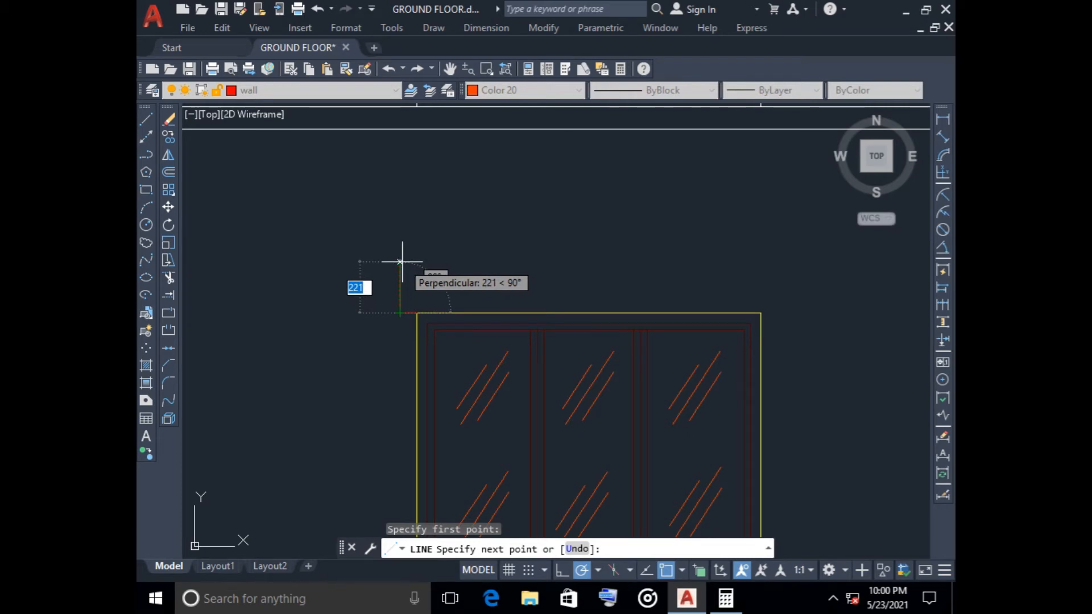
{"action": "type", "text": "75"}
{"action": "key", "text": "Return"}
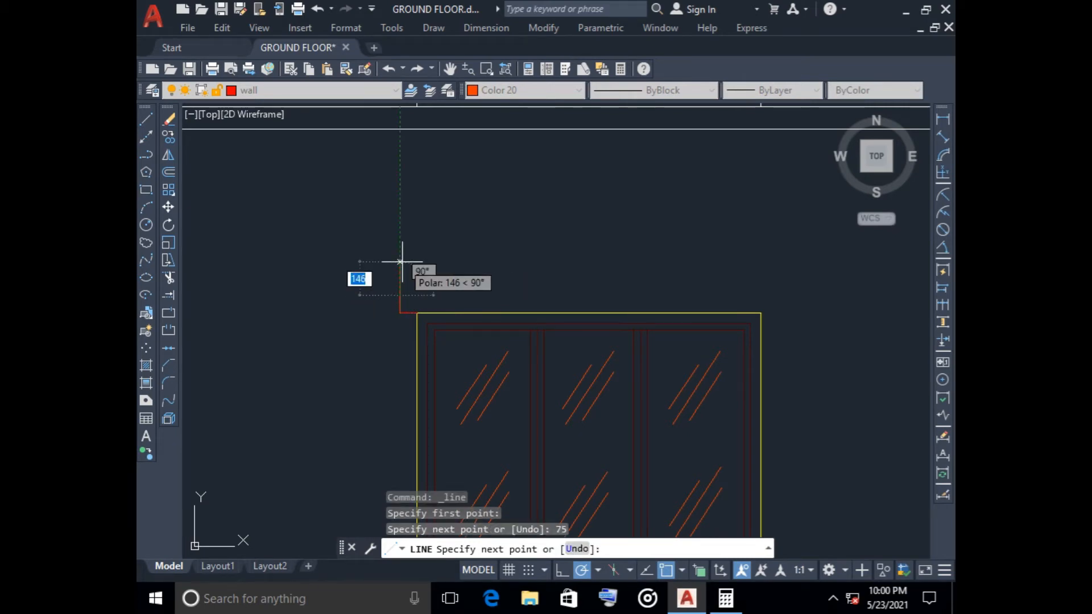
{"action": "key", "text": "Escape"}
- Set the colour of the short vertical line beside the window's upper-west corner to ByLayer
{"action": "left_click", "coordinate": [405, 292]}
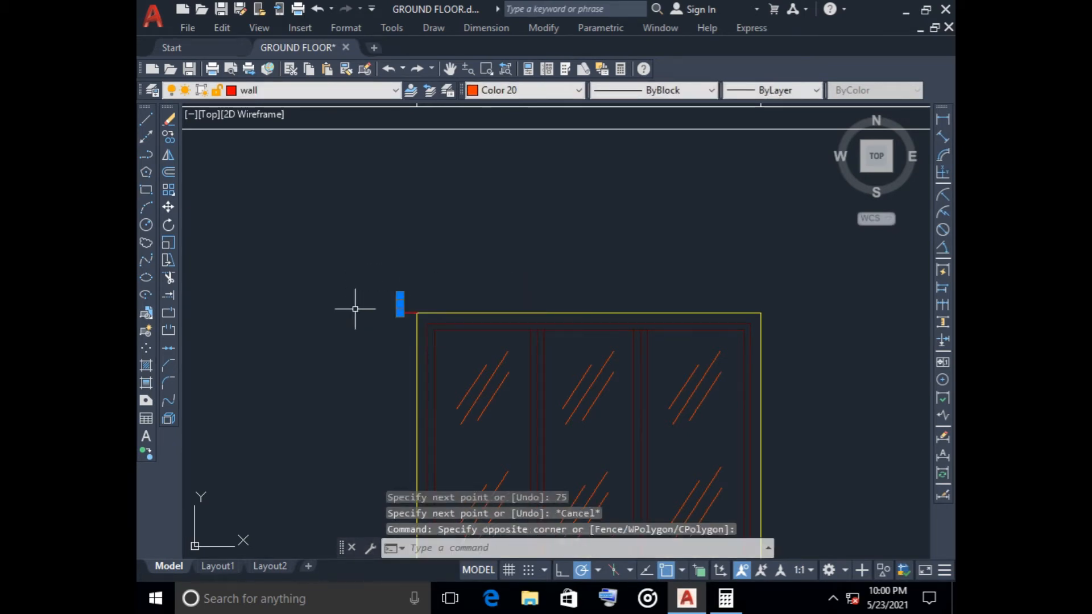
{"action": "left_click", "coordinate": [526, 90]}
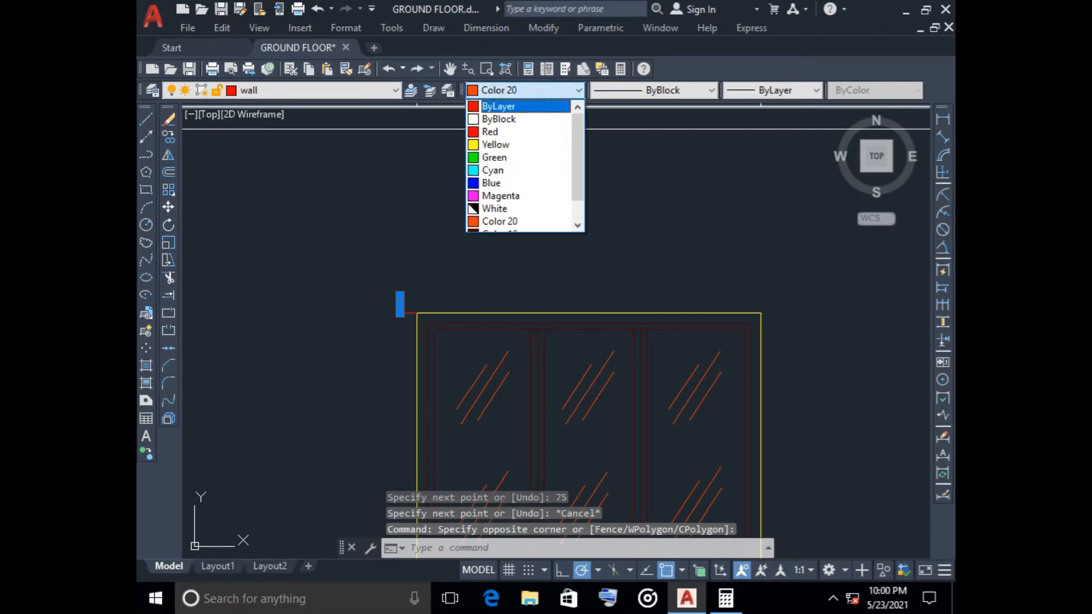
{"action": "left_click", "coordinate": [498, 106]}
{"action": "key", "text": "Escape"}
- Set the current object colour to ByLayer
{"action": "left_click", "coordinate": [526, 90]}
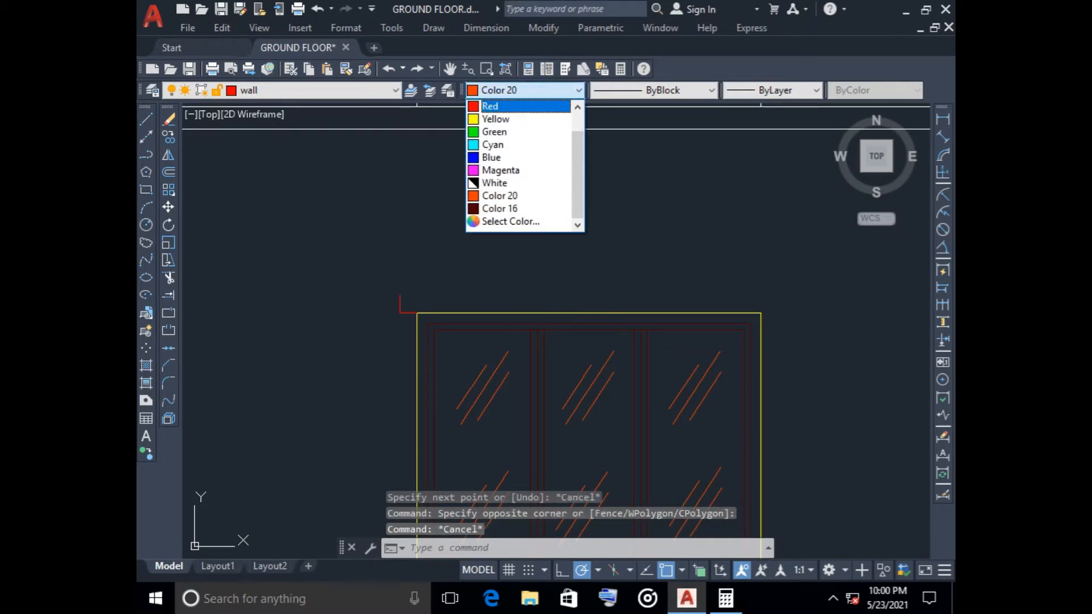
{"action": "scroll", "coordinate": [519, 107], "scroll_direction": "up", "scroll_amount": 1}
{"action": "left_click", "coordinate": [498, 106]}
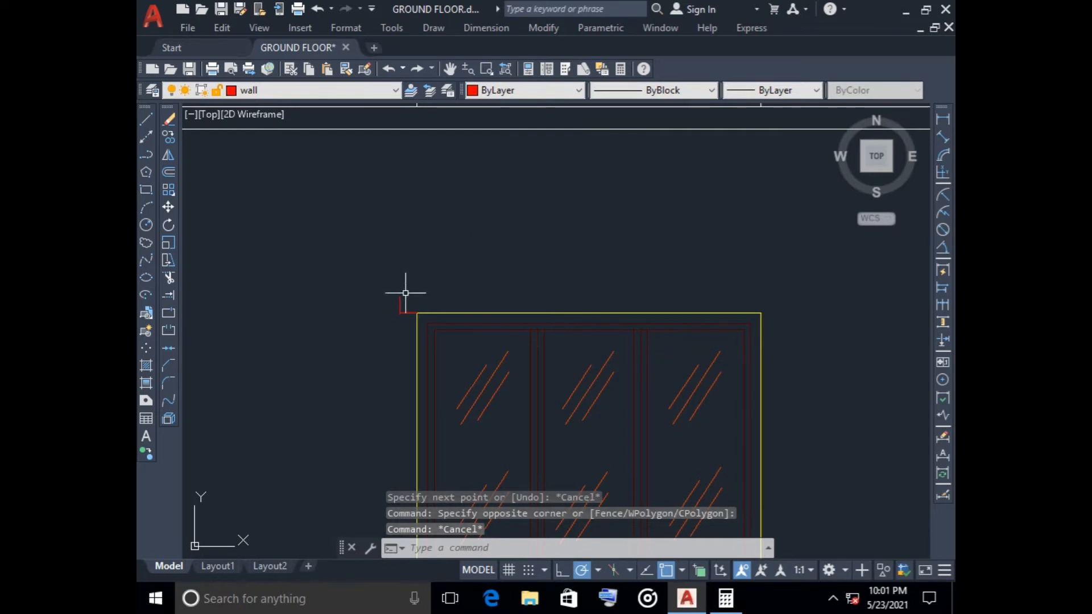
- Start a line at the top of the short vertical line and calculate 1575 + 75 in Calculator for its length
{"action": "left_click", "coordinate": [146, 119]}
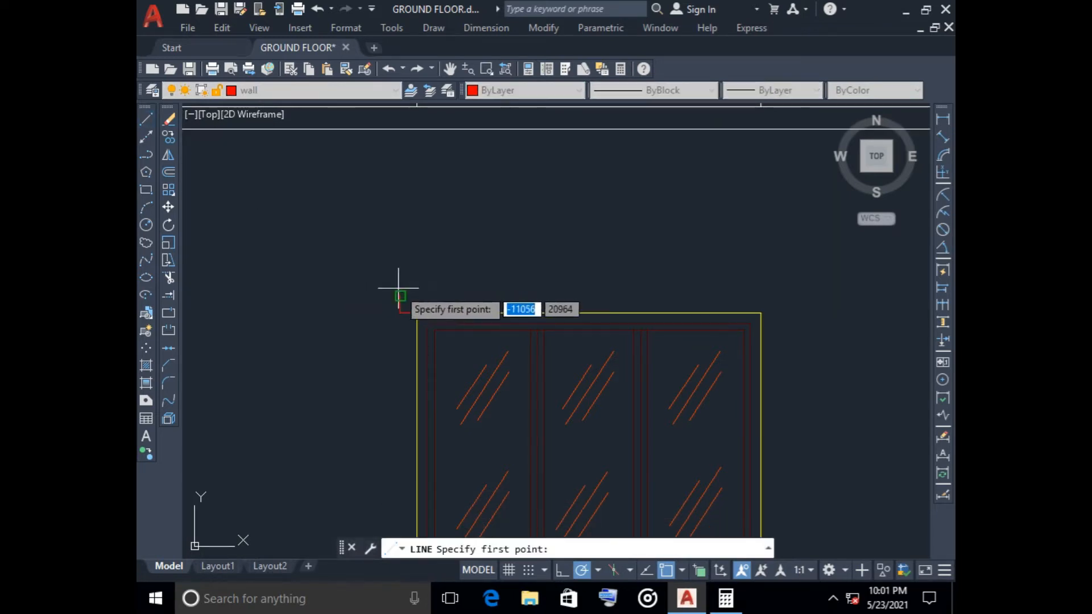
{"action": "left_click", "coordinate": [400, 295]}
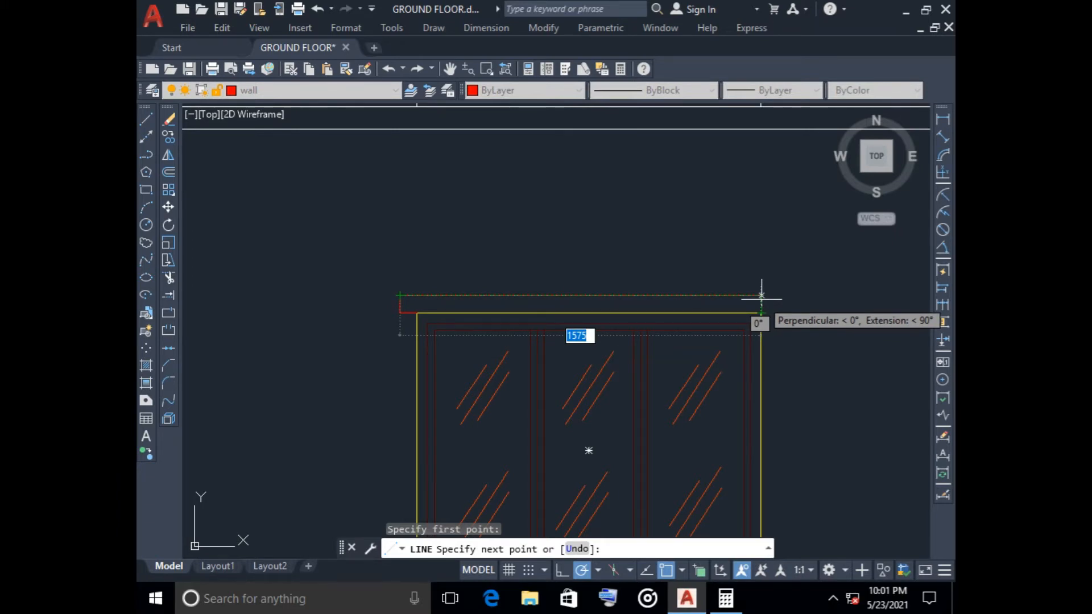
{"action": "left_click", "coordinate": [725, 598]}
{"action": "type", "text": "1"}
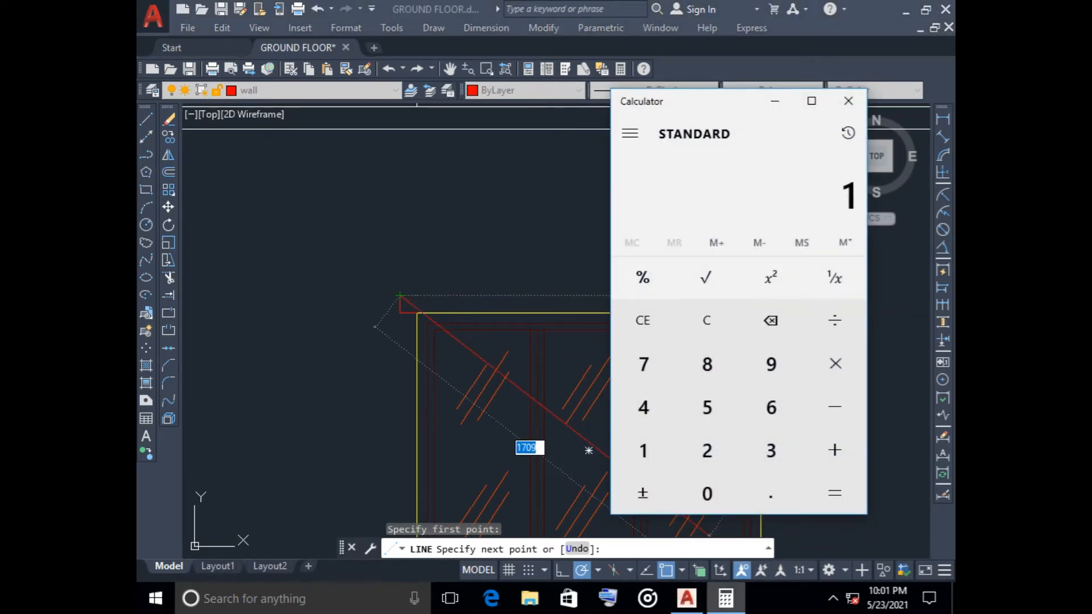
{"action": "type", "text": ",575"}
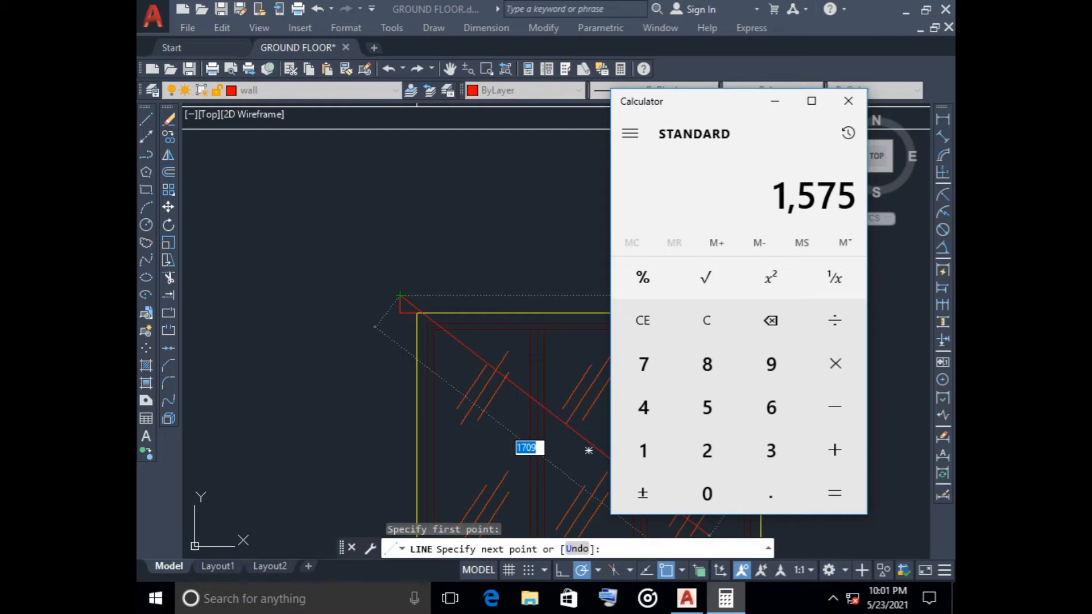
{"action": "type", "text": "75"}
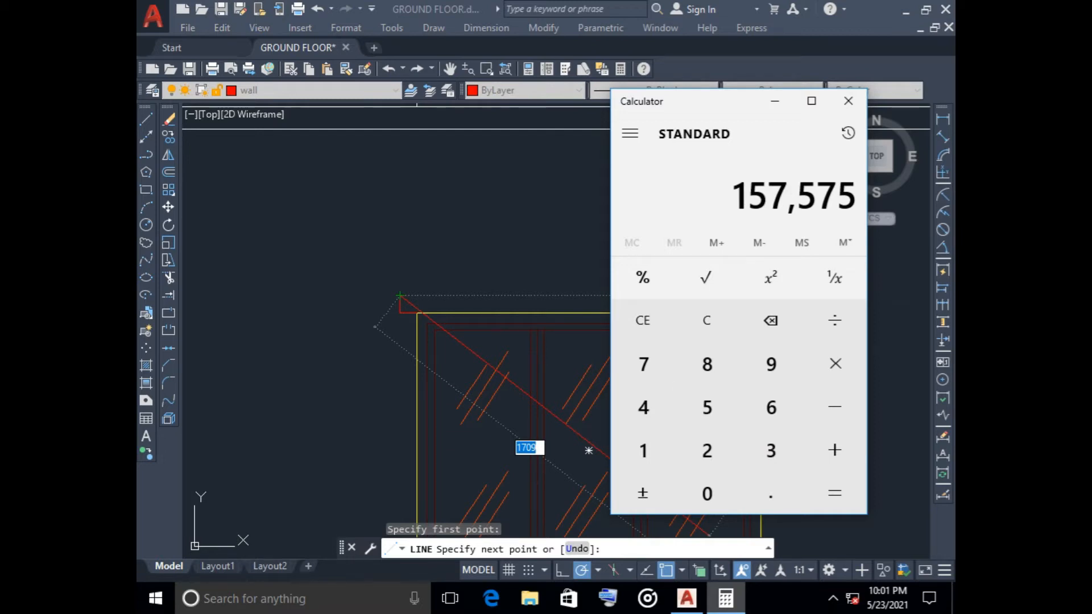
{"action": "key", "text": "BackSpace"}
{"action": "key", "text": "BackSpace"}
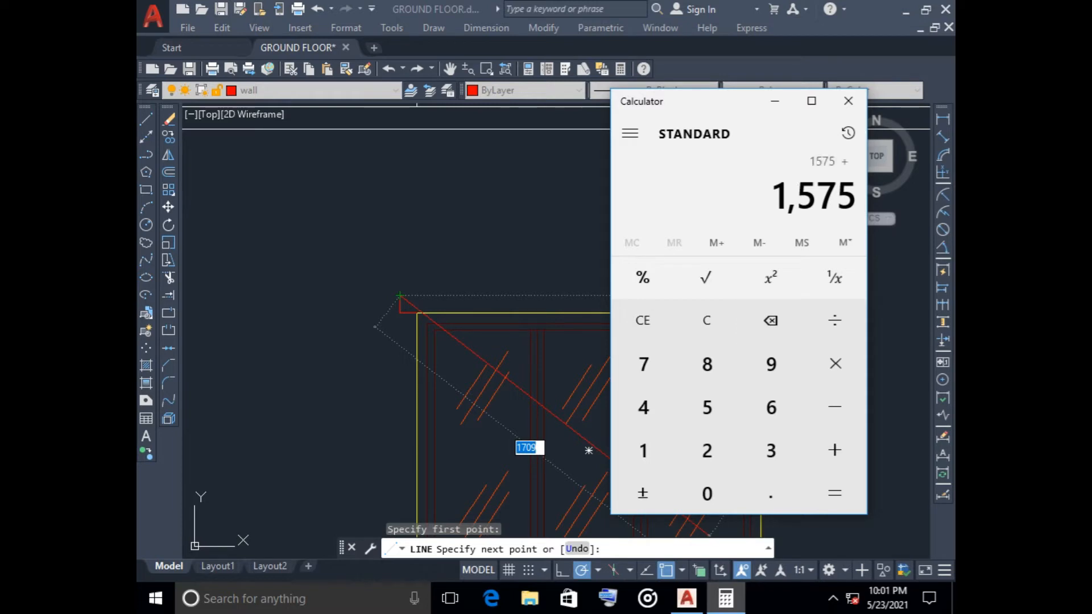
{"action": "type", "text": "75"}
{"action": "key", "text": "Return"}
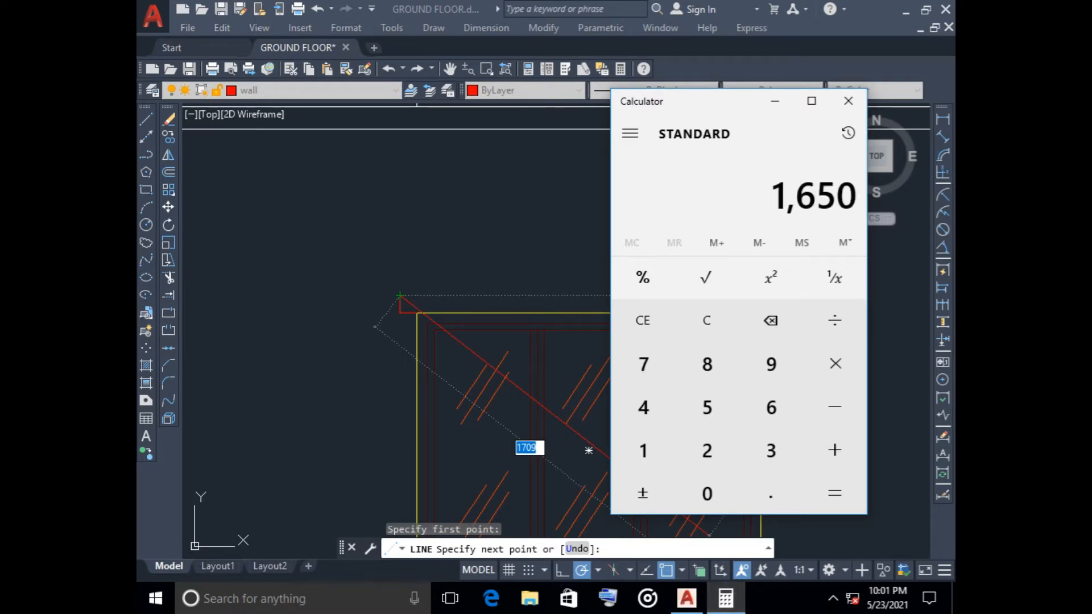
{"action": "left_click", "coordinate": [774, 100]}
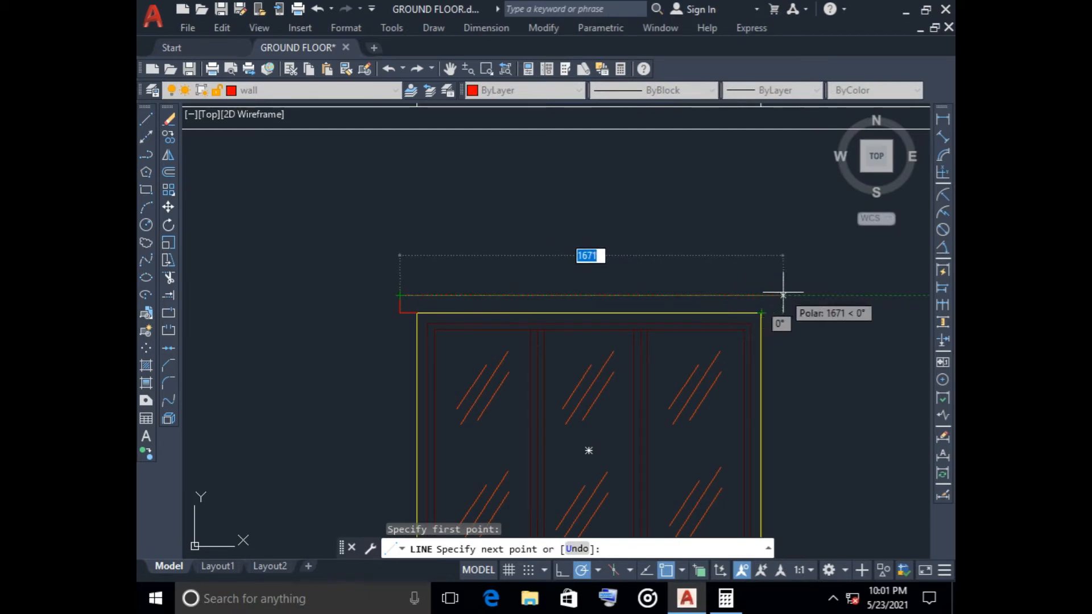
- Draw the line 1650 eastward, then straight down and back west to the window's upper-east corner to close the band
{"action": "type", "text": "1"}
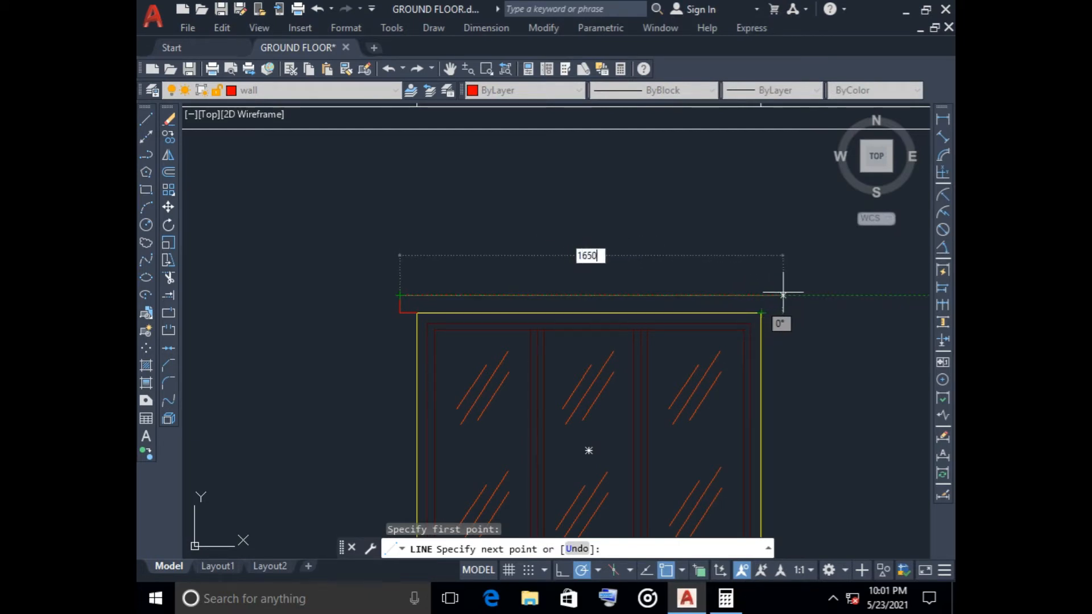
{"action": "type", "text": "650"}
{"action": "key", "text": "Return"}
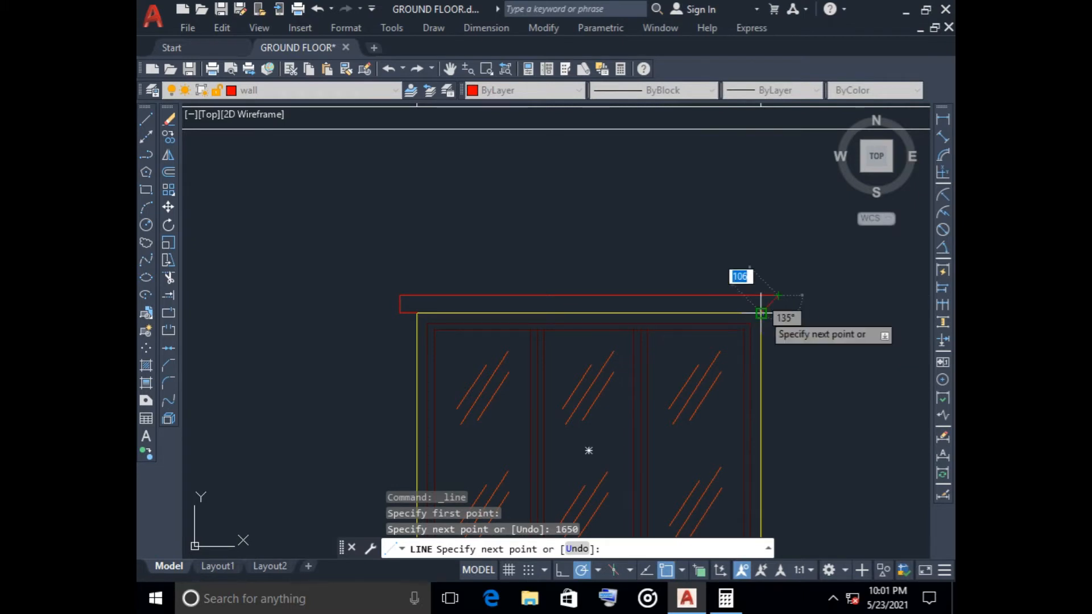
{"action": "scroll", "coordinate": [761, 314], "scroll_direction": "up", "scroll_amount": 4}
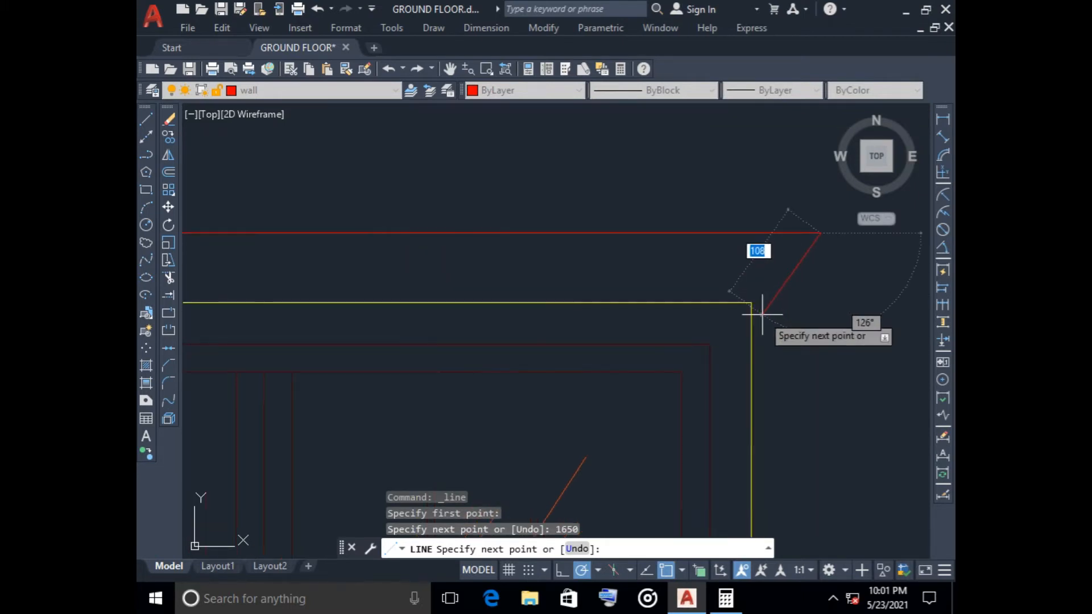
{"action": "left_click", "coordinate": [821, 303]}
{"action": "left_click", "coordinate": [750, 303]}
{"action": "key", "text": "Escape"}
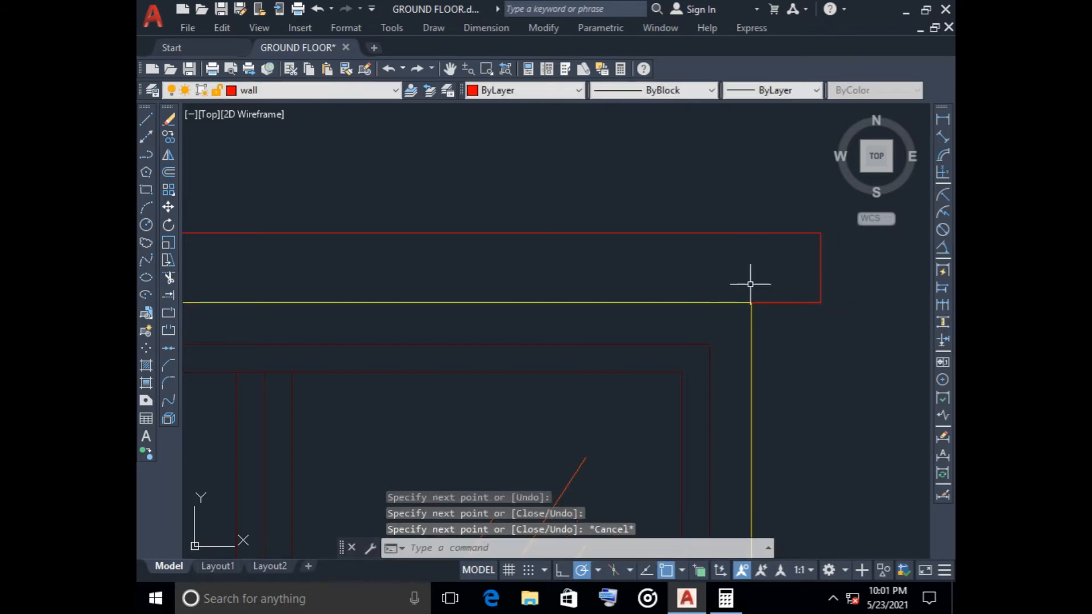
- Draw a line from the band's upper-west corner 75 westward and 75 upward to begin a second band
{"action": "scroll", "coordinate": [746, 281], "scroll_direction": "down", "scroll_amount": 4}
{"action": "middle_click_drag", "start_coordinate": [746, 281], "coordinate": [847, 273]}
{"action": "scroll", "coordinate": [518, 281], "scroll_direction": "down", "scroll_amount": 2}
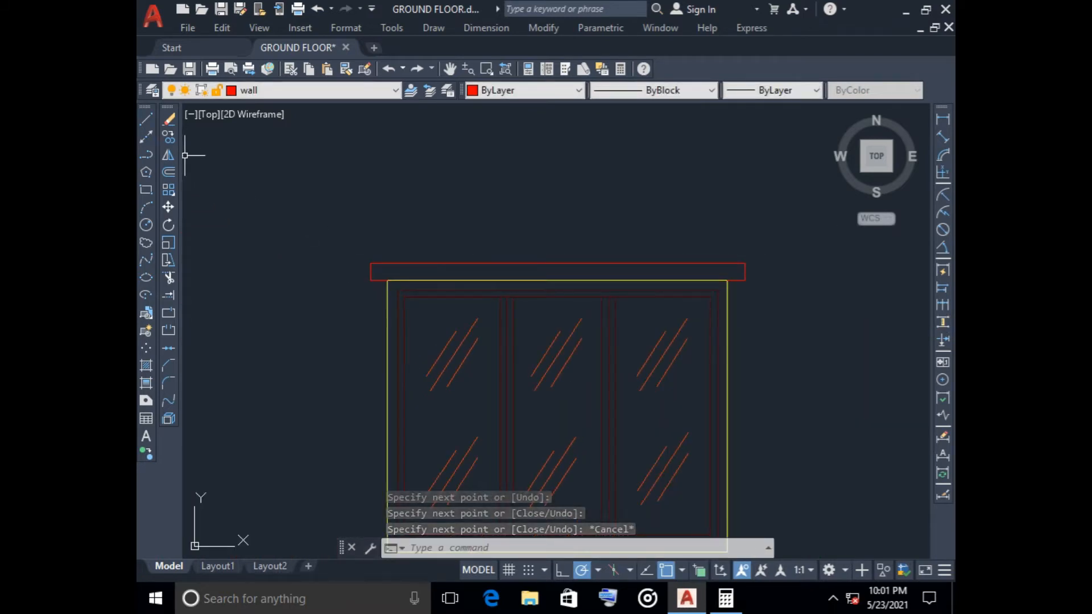
{"action": "scroll", "coordinate": [508, 377], "scroll_direction": "down", "scroll_amount": 4}
{"action": "scroll", "coordinate": [449, 336], "scroll_direction": "up", "scroll_amount": 4}
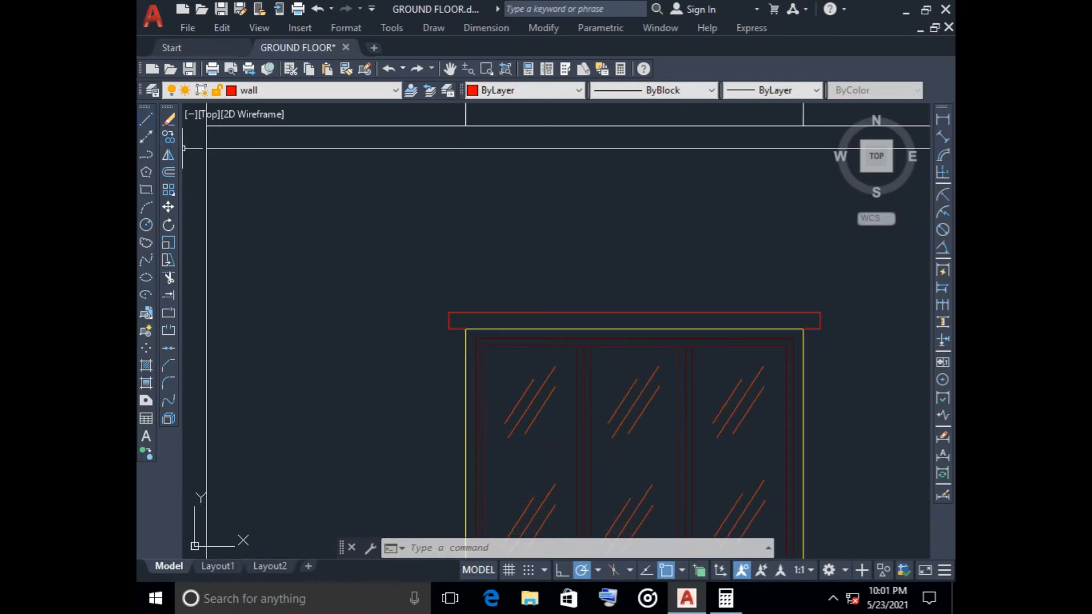
{"action": "type", "text": "l"}
{"action": "key", "text": "Return"}
{"action": "left_click", "coordinate": [449, 312]}
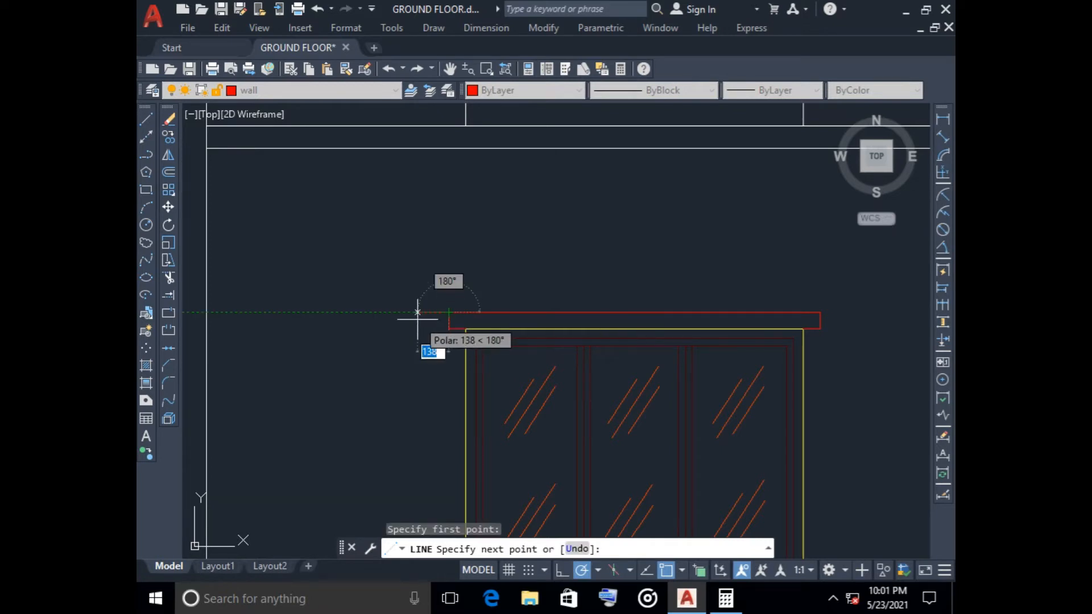
{"action": "type", "text": "75"}
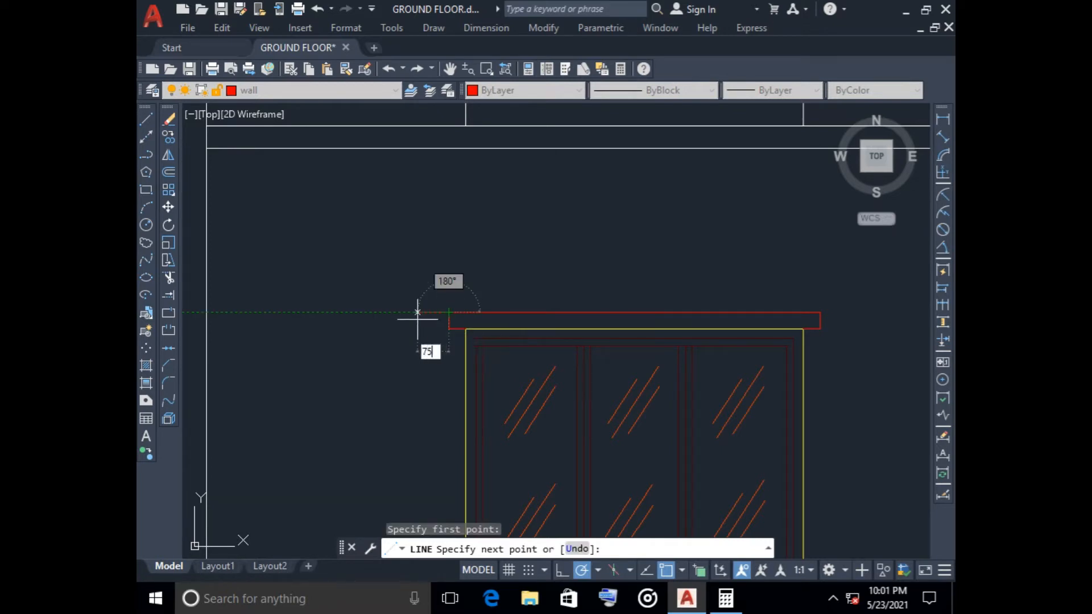
{"action": "key", "text": "Return"}
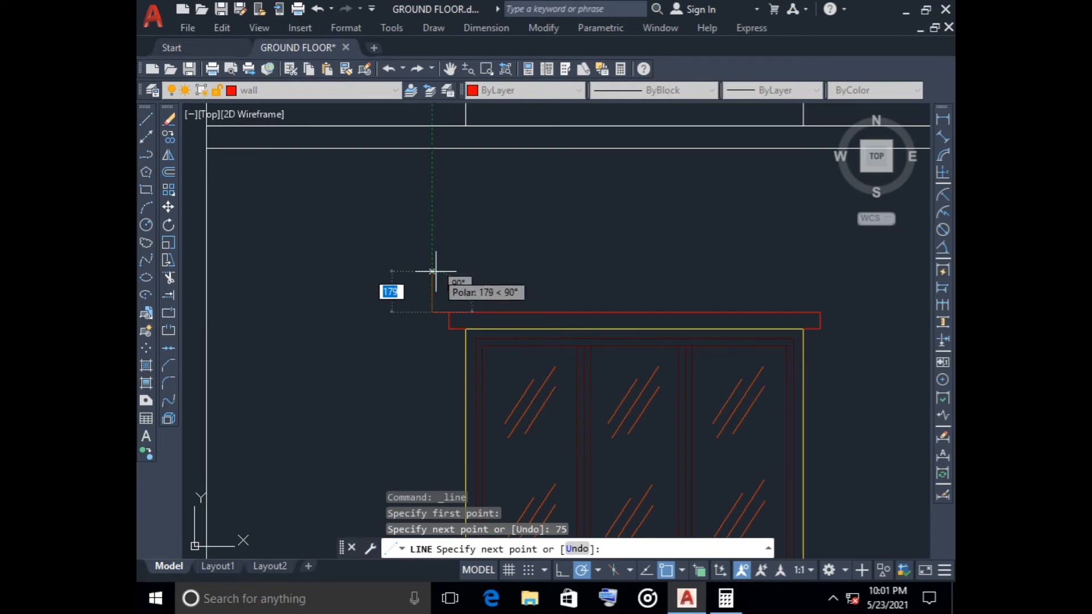
{"action": "type", "text": "75"}
{"action": "key", "text": "Return"}
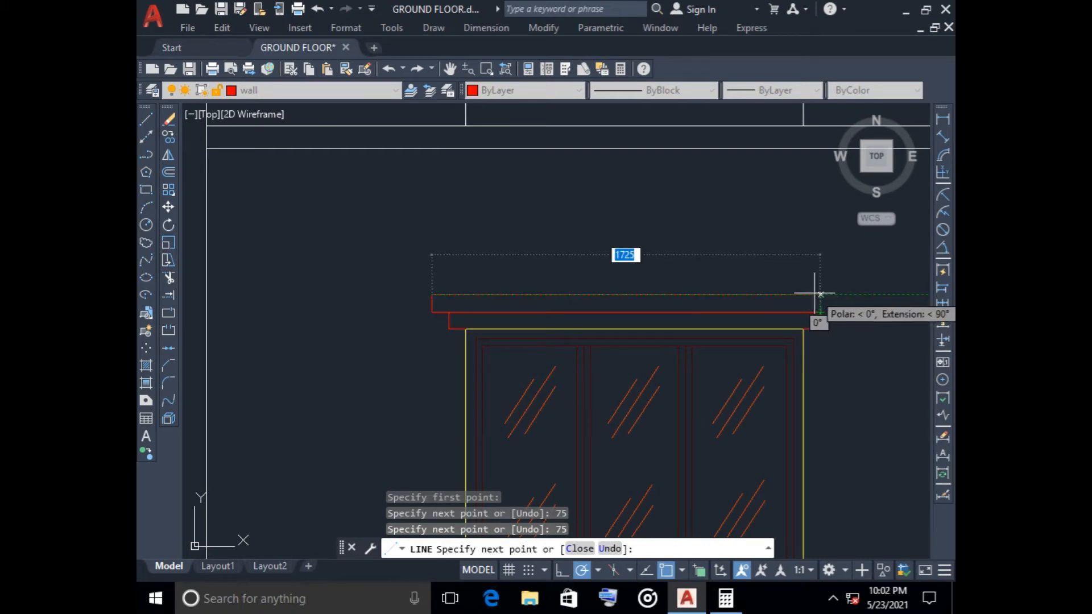
- Calculate 1725 + 75 in Calculator for the length of the second band's top line
{"action": "key", "text": "alt+Tab"}
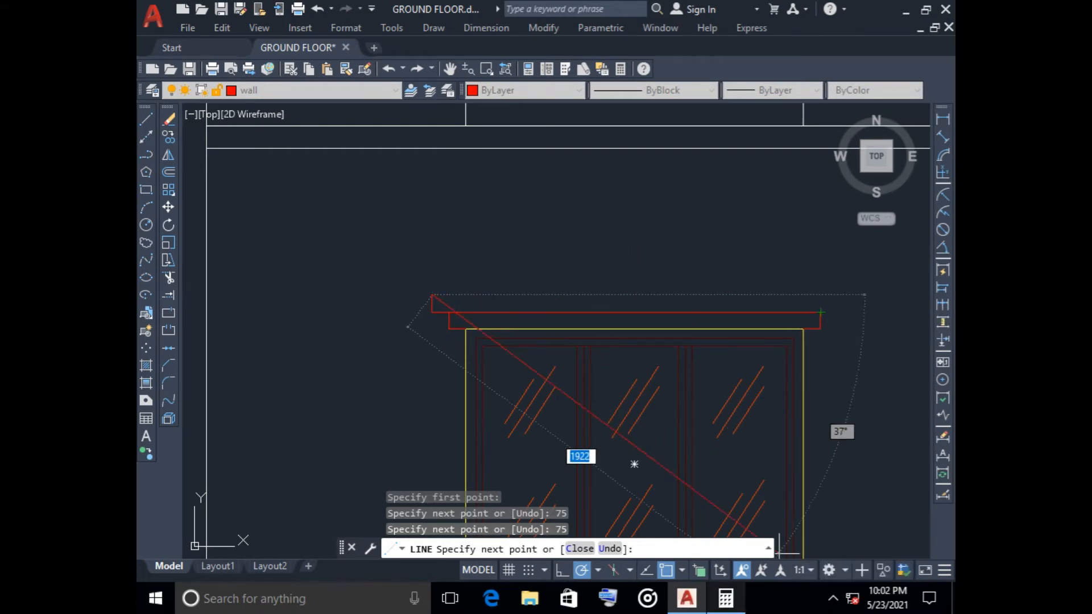
{"action": "type", "text": "172"}
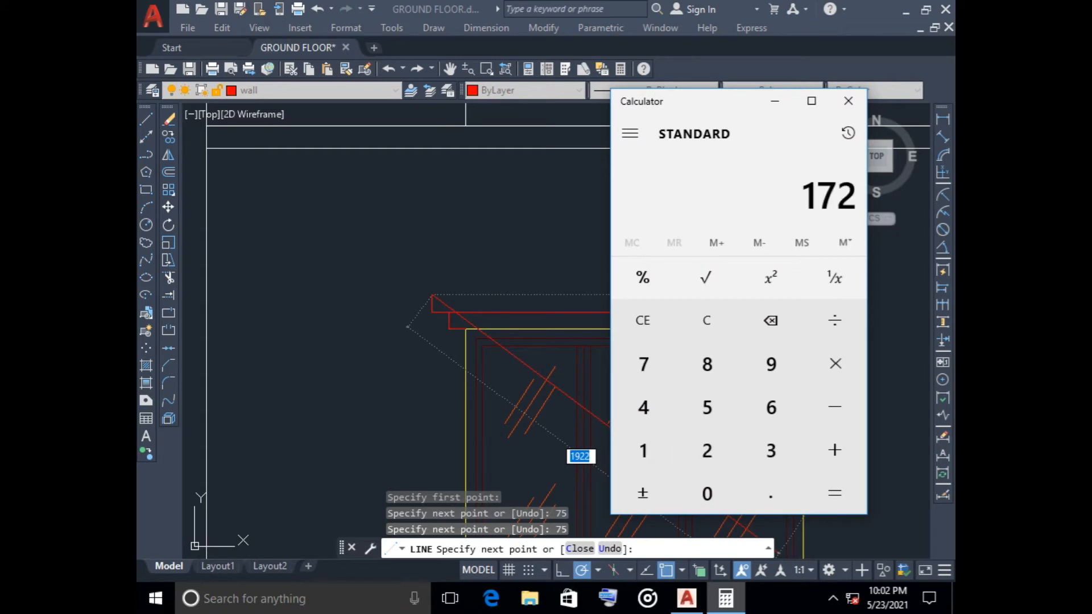
{"action": "type", "text": "575"}
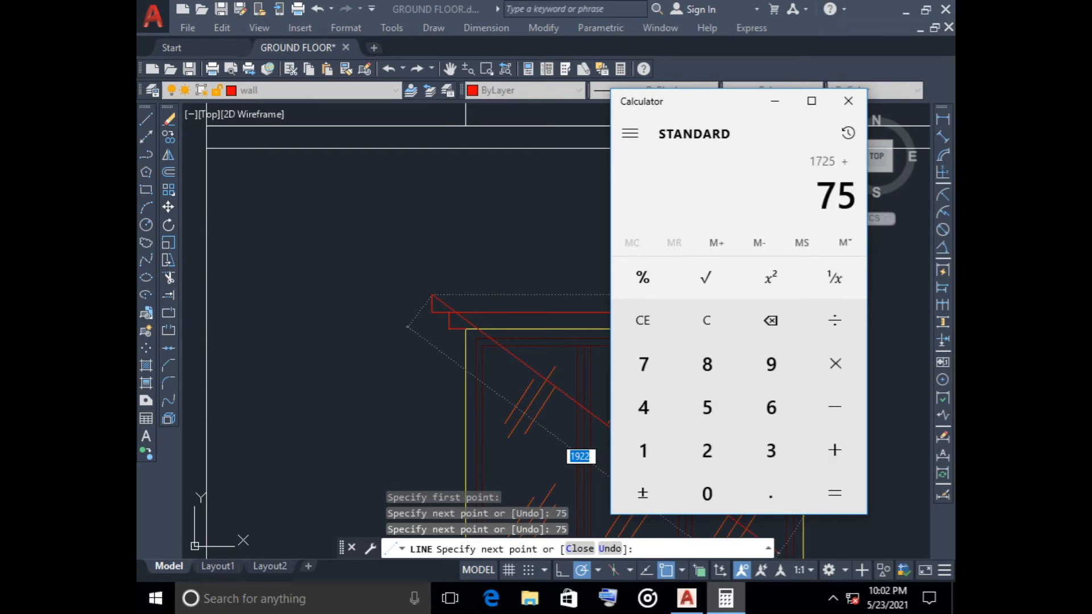
{"action": "key", "text": "Return"}
{"action": "left_click", "coordinate": [774, 101]}
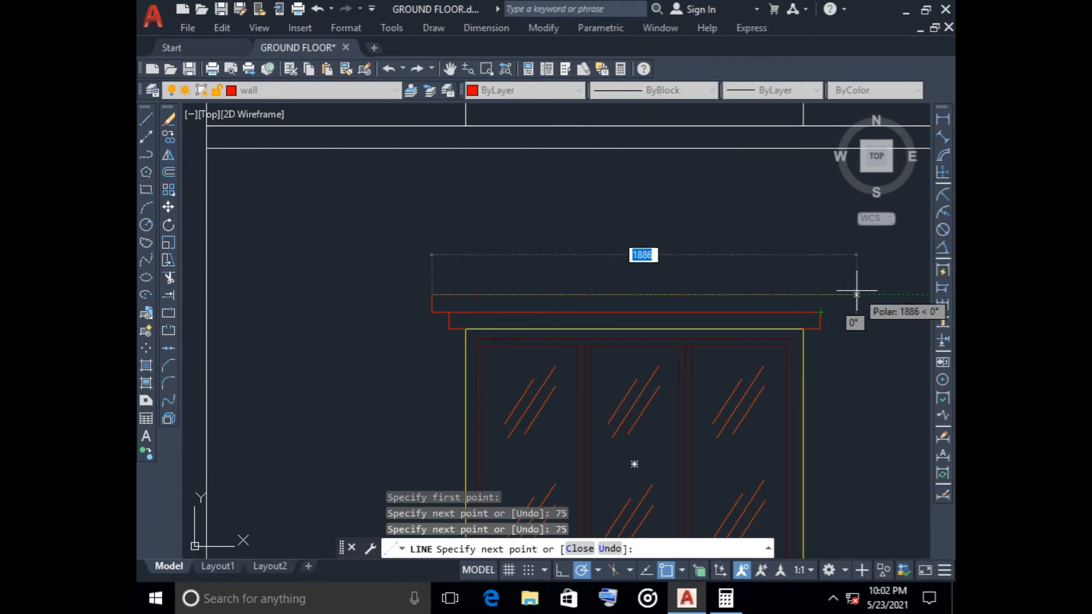
- Continue the line 1800 eastward, then straight down and back to the first band's upper-east corner to close the second band
{"action": "type", "text": "1"}
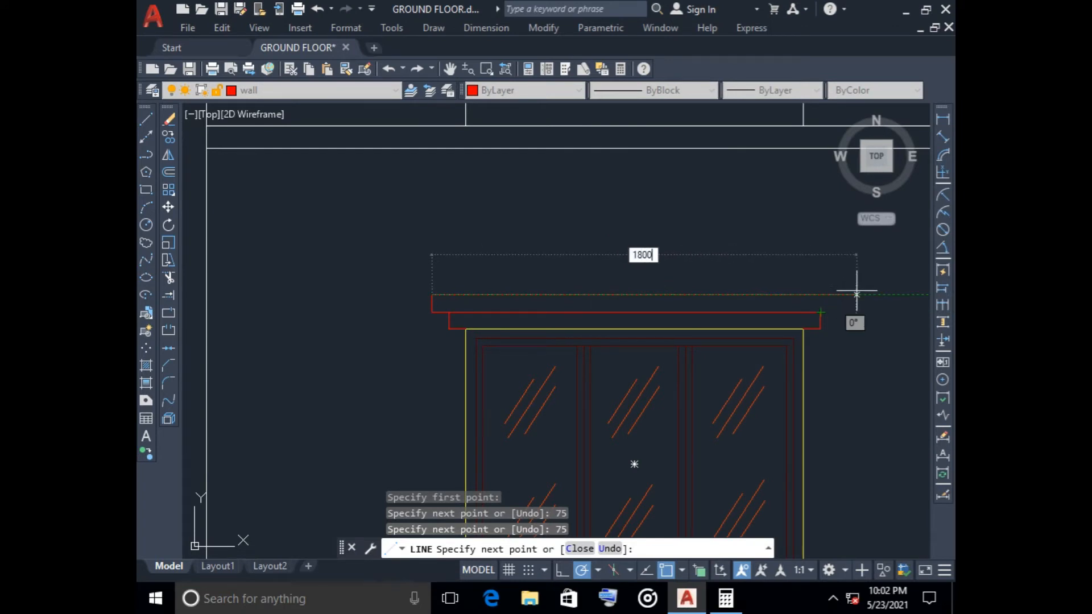
{"action": "type", "text": "800"}
{"action": "key", "text": "Return"}
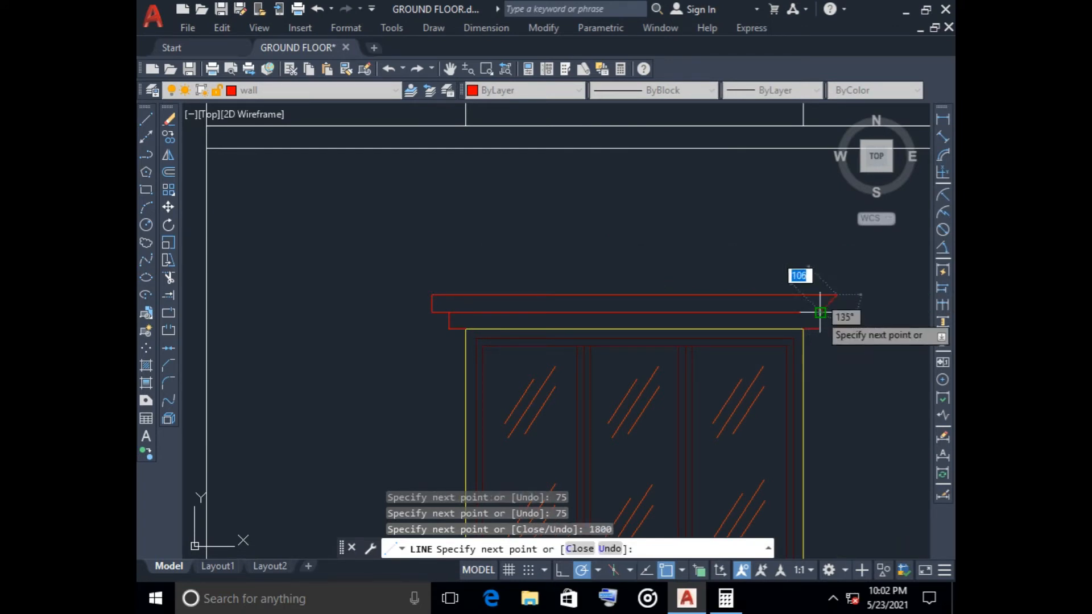
{"action": "left_click", "coordinate": [838, 312]}
{"action": "left_click", "coordinate": [820, 313]}
{"action": "key", "text": "Escape"}
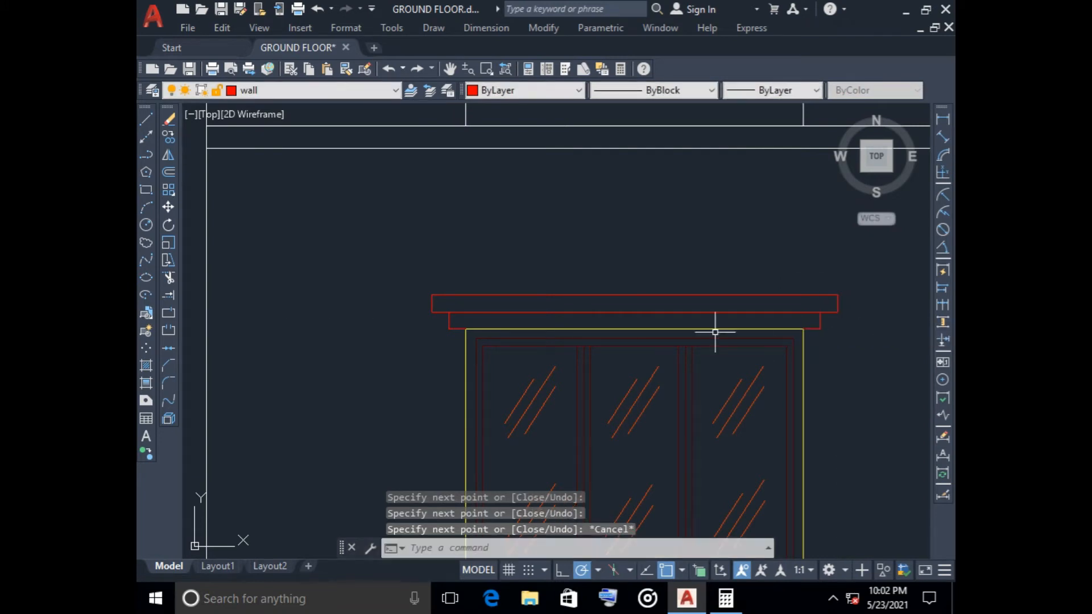
- Draw a 450 long vertical line upward from the midpoint of the upper band's top edge
{"action": "scroll", "coordinate": [535, 313], "scroll_direction": "down", "scroll_amount": 2}
{"action": "left_click", "coordinate": [146, 119]}
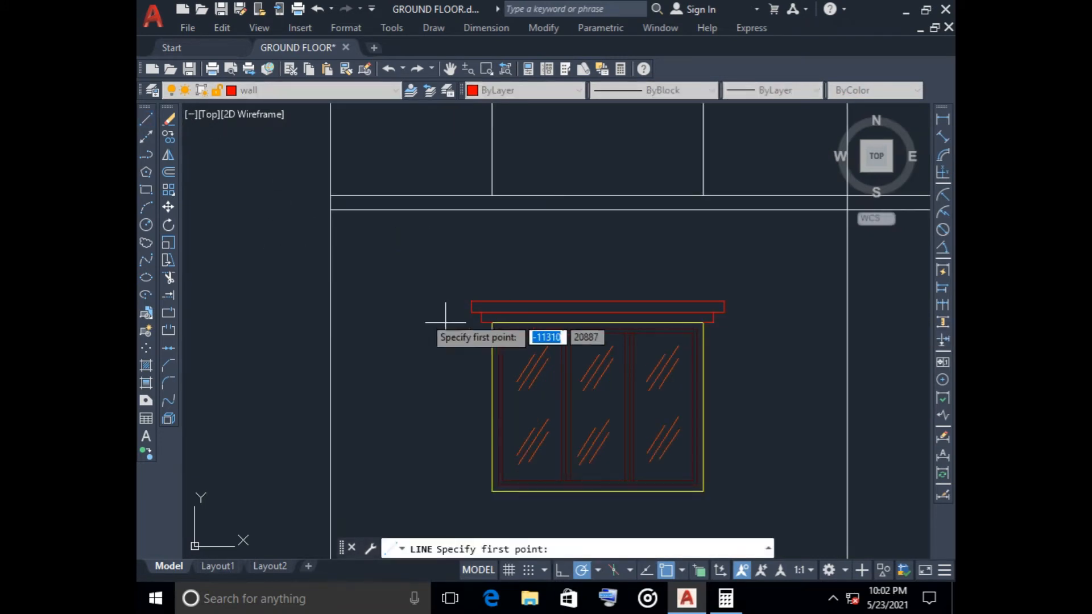
{"action": "left_click", "coordinate": [597, 300]}
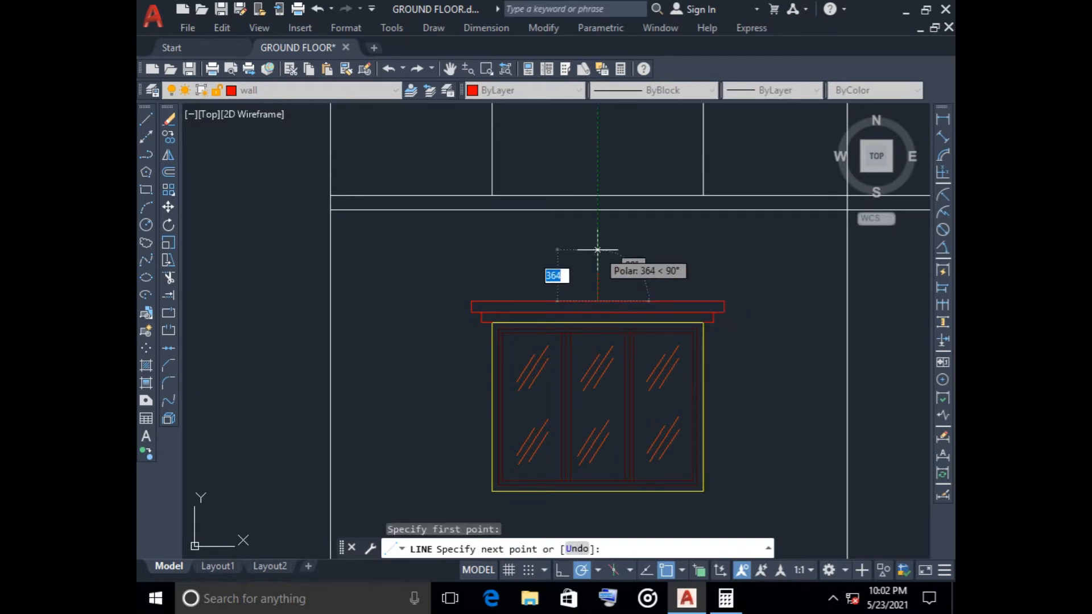
{"action": "type", "text": "450"}
{"action": "key", "text": "Return"}
{"action": "key", "text": "Escape"}
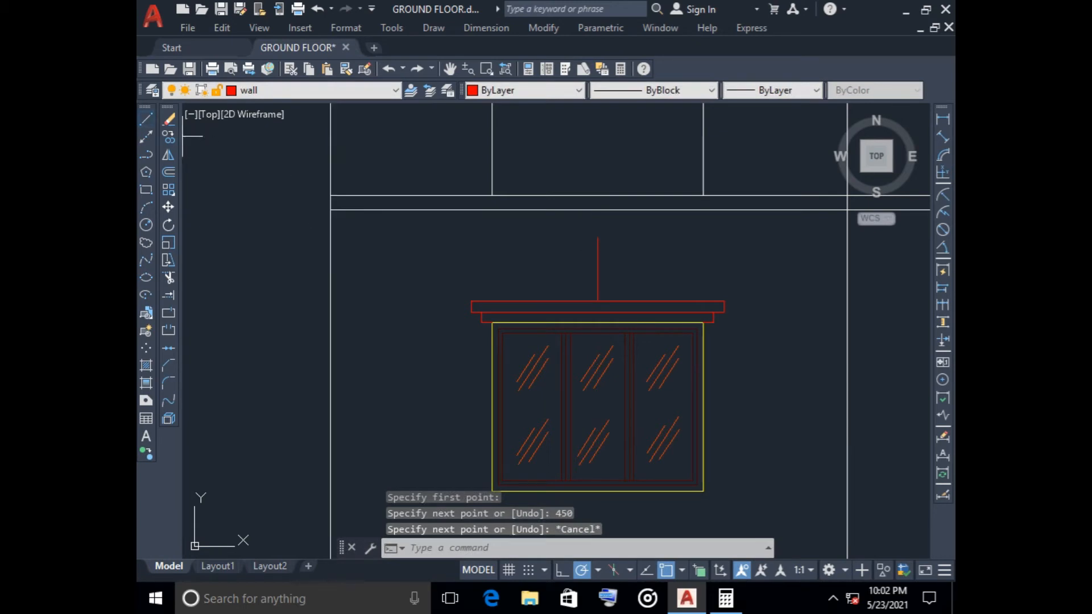
- Make the window layer current
{"action": "key", "text": "Return"}
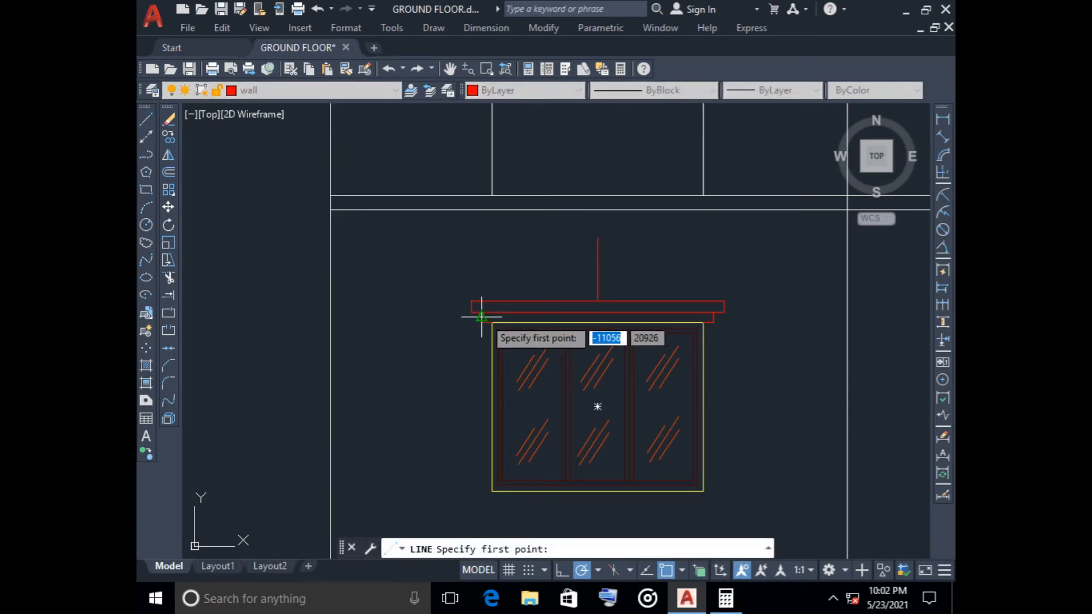
{"action": "key", "text": "Escape"}
{"action": "left_click", "coordinate": [393, 90]}
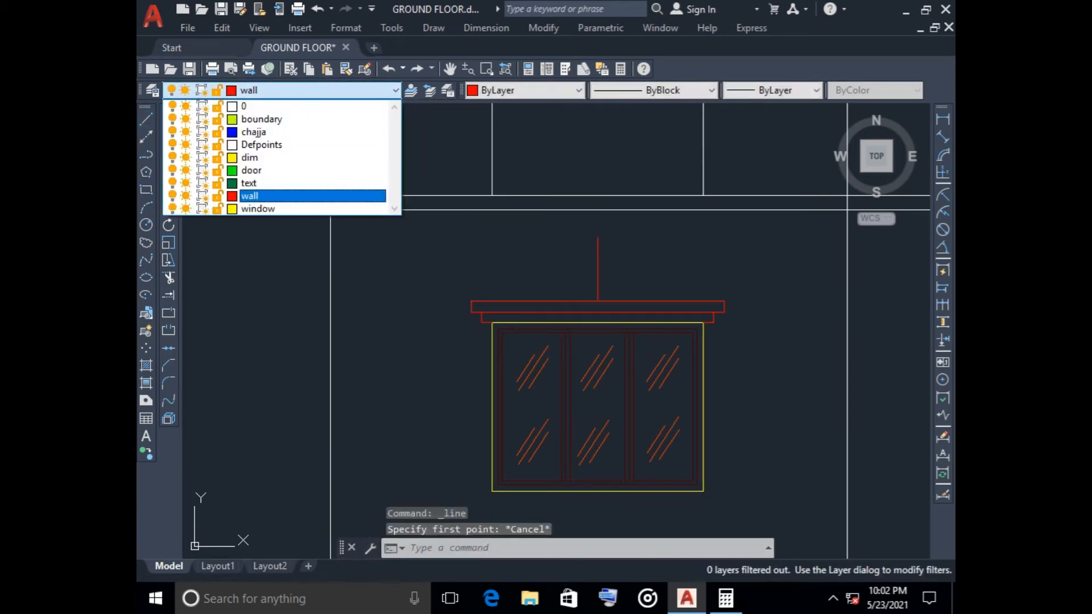
{"action": "left_click", "coordinate": [259, 208]}
- Draw two sloping gable lines from the upper band's top edge, above the lower band's ends, meeting at the vertical line's top
{"action": "key", "text": "Return"}
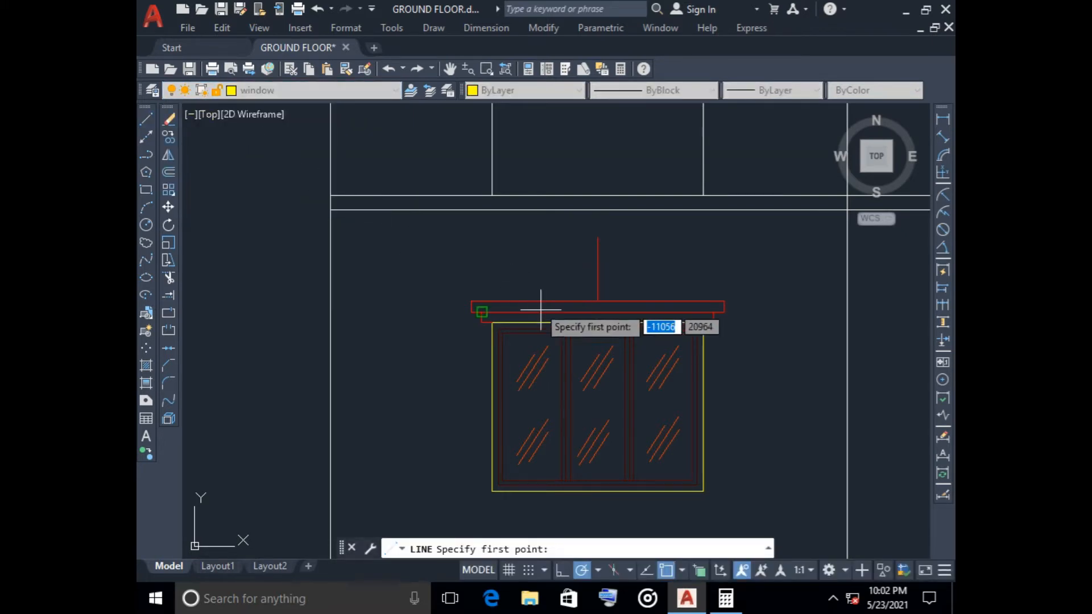
{"action": "scroll", "coordinate": [490, 335], "scroll_direction": "up", "scroll_amount": 4}
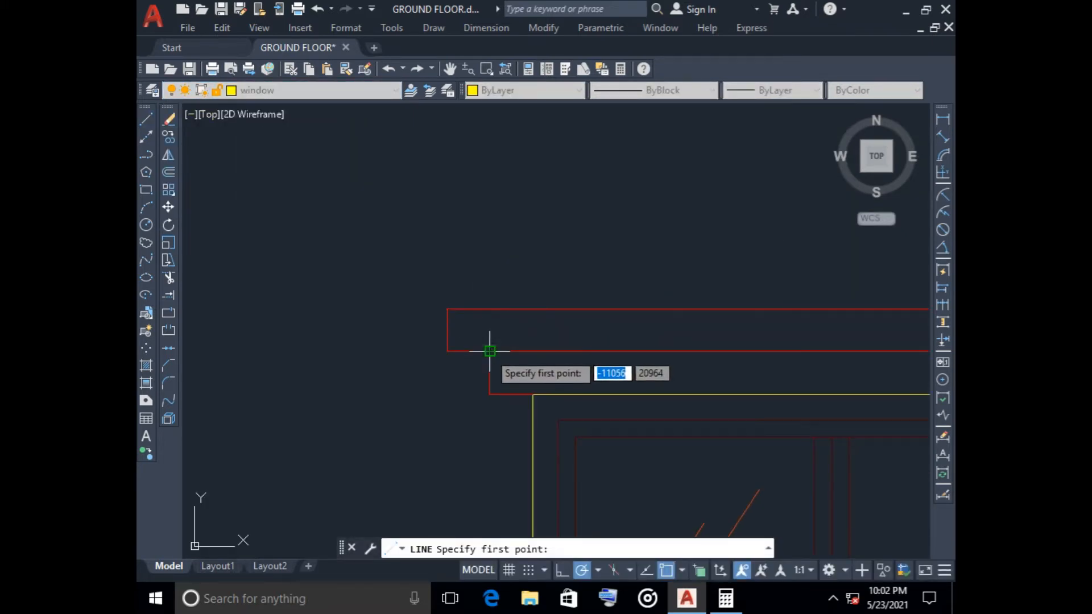
{"action": "left_click", "coordinate": [489, 309]}
{"action": "scroll", "coordinate": [675, 223], "scroll_direction": "down", "scroll_amount": 2}
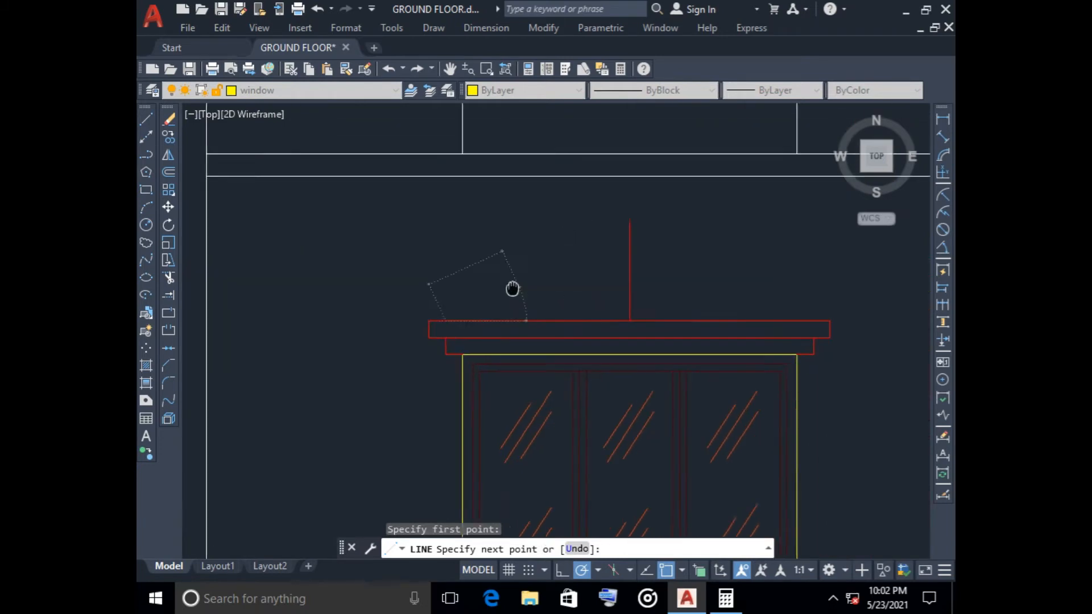
{"action": "left_click", "coordinate": [599, 232]}
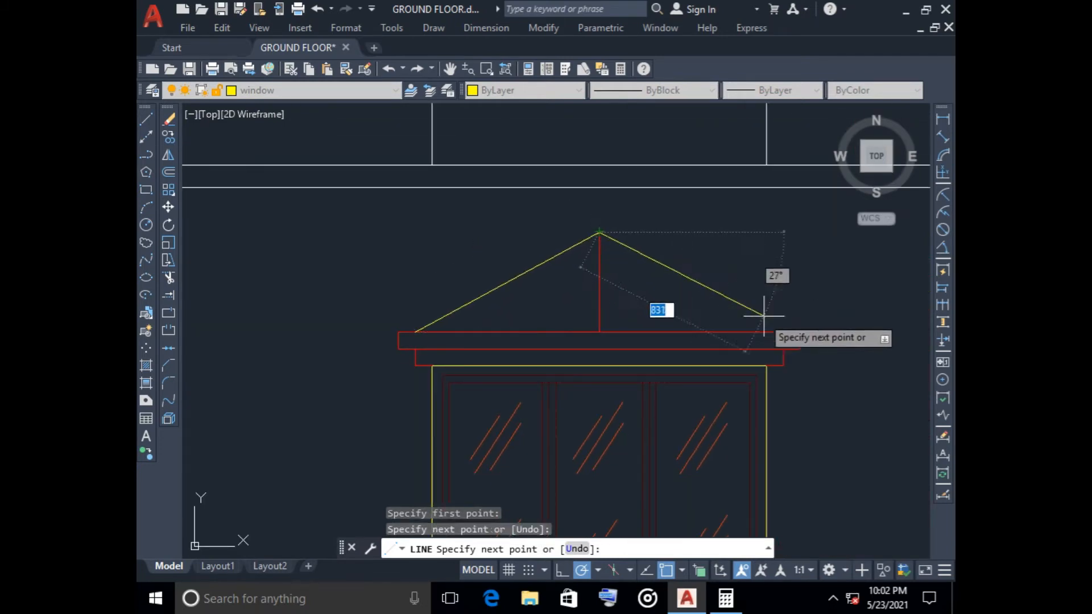
{"action": "left_click", "coordinate": [782, 331]}
{"action": "key", "text": "Escape"}
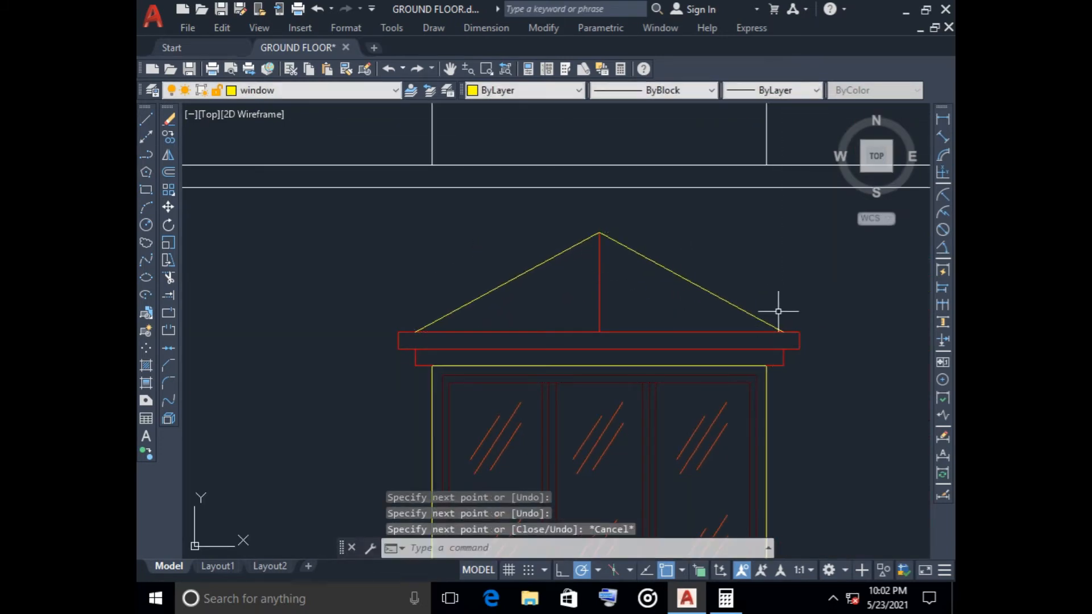
- Select the vertical centre line inside the gable above the window
{"action": "scroll", "coordinate": [781, 289], "scroll_direction": "down", "scroll_amount": 2}
{"action": "left_click", "coordinate": [697, 296]}
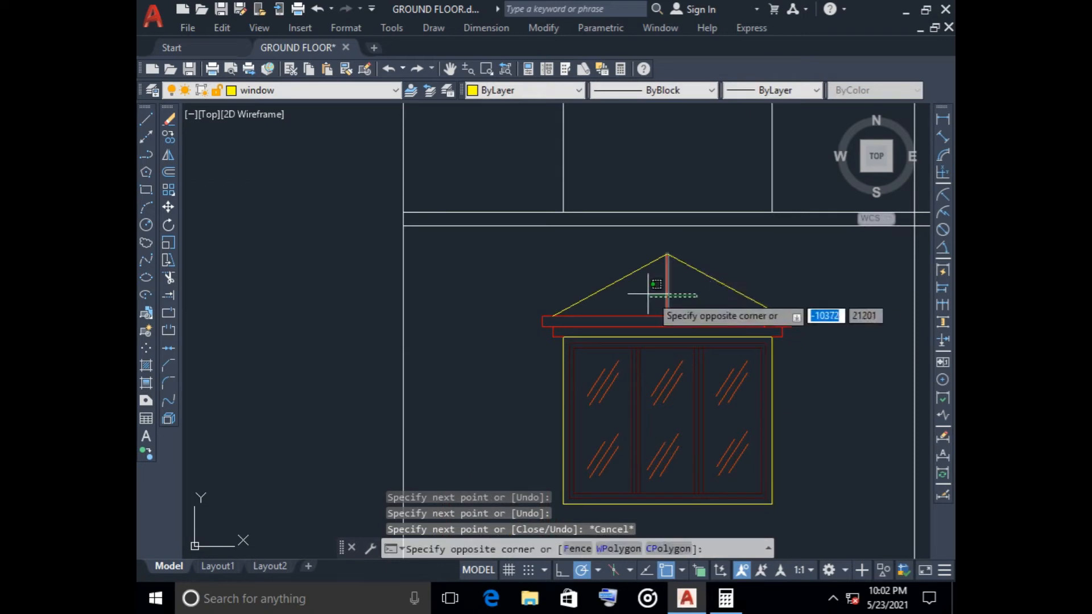
- Erase the vertical centre line inside the triangular pediment above the ground-floor window
{"action": "left_click", "coordinate": [646, 293]}
{"action": "key", "text": "Delete"}
{"action": "scroll", "coordinate": [646, 293], "scroll_direction": "down", "scroll_amount": 3}
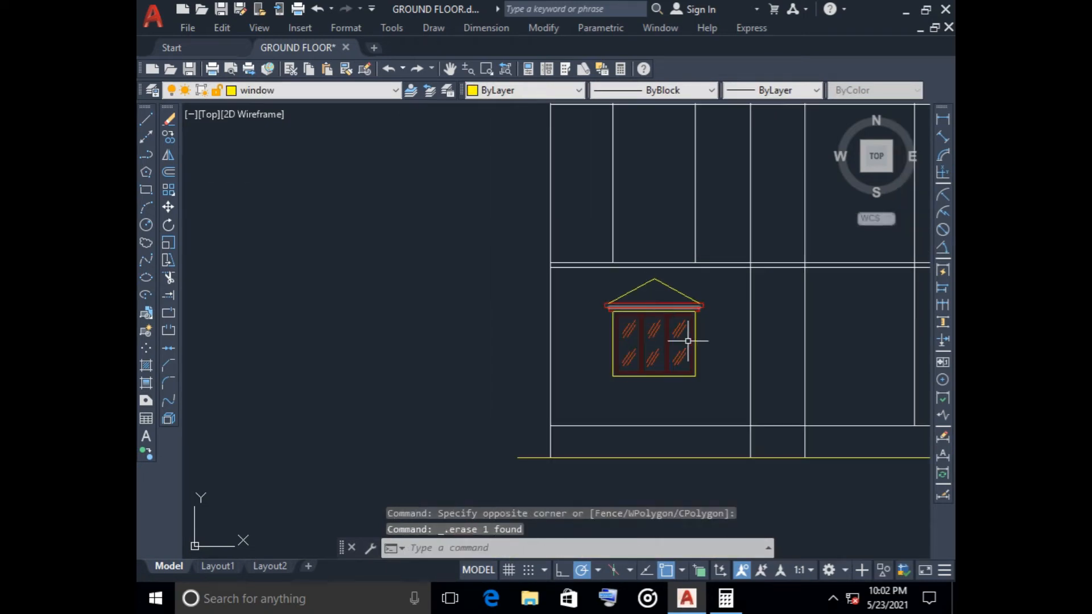
- Offset both sloping pediment lines outward by 48
{"action": "middle_click_drag", "start_coordinate": [721, 358], "coordinate": [593, 362]}
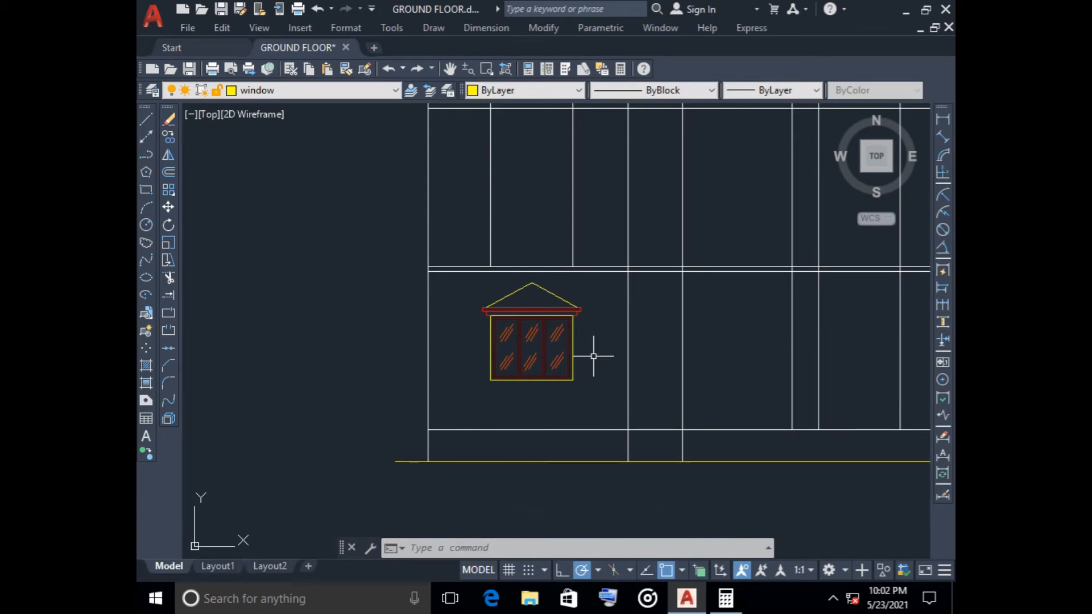
{"action": "scroll", "coordinate": [506, 314], "scroll_direction": "up", "scroll_amount": 6}
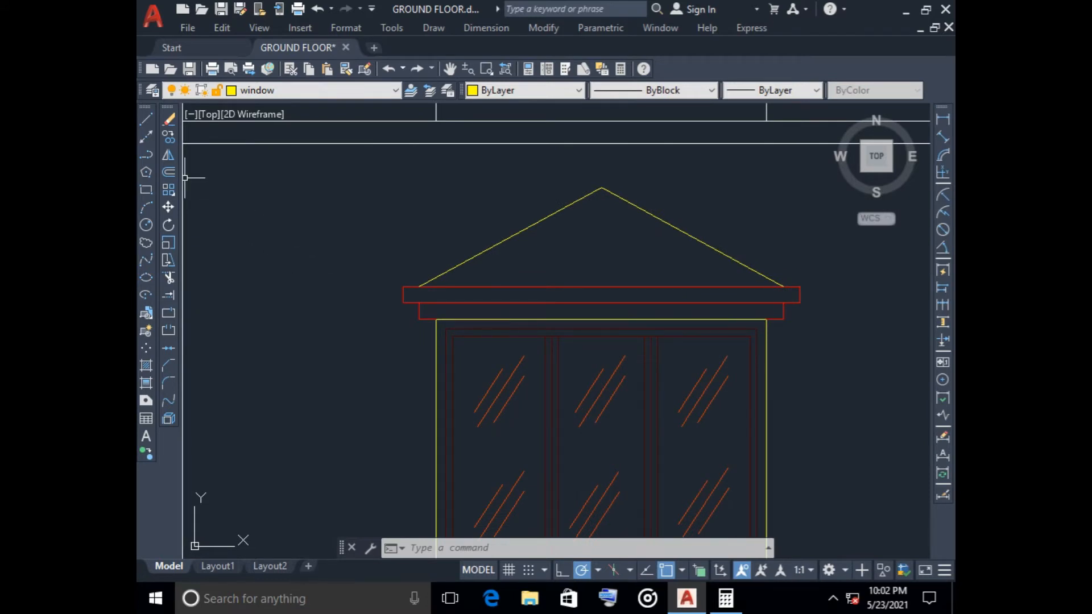
{"action": "left_click", "coordinate": [168, 171]}
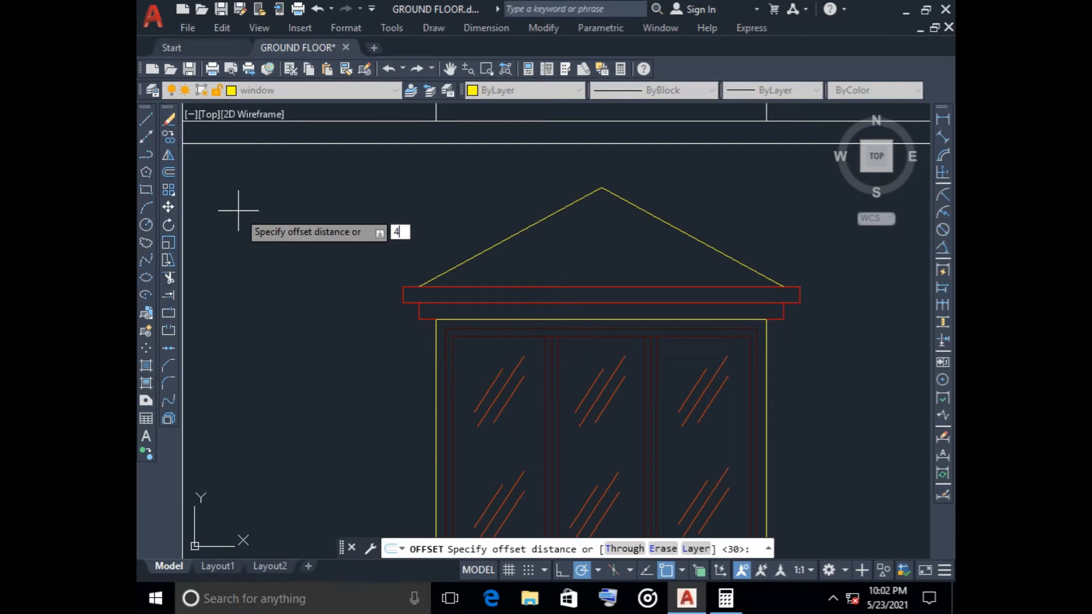
{"action": "key", "text": "Escape"}
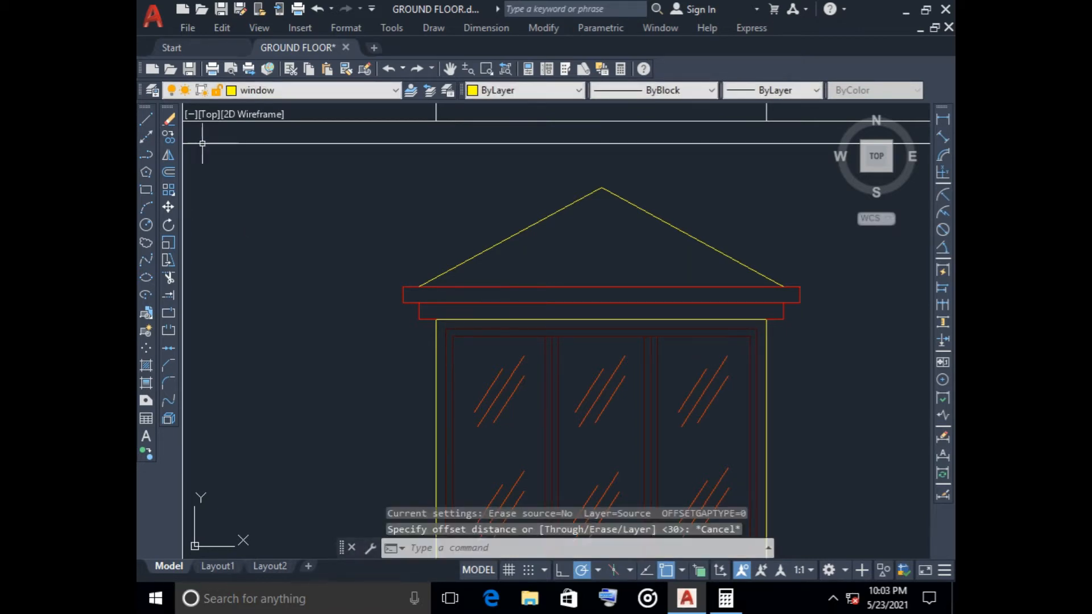
{"action": "key", "text": "Return"}
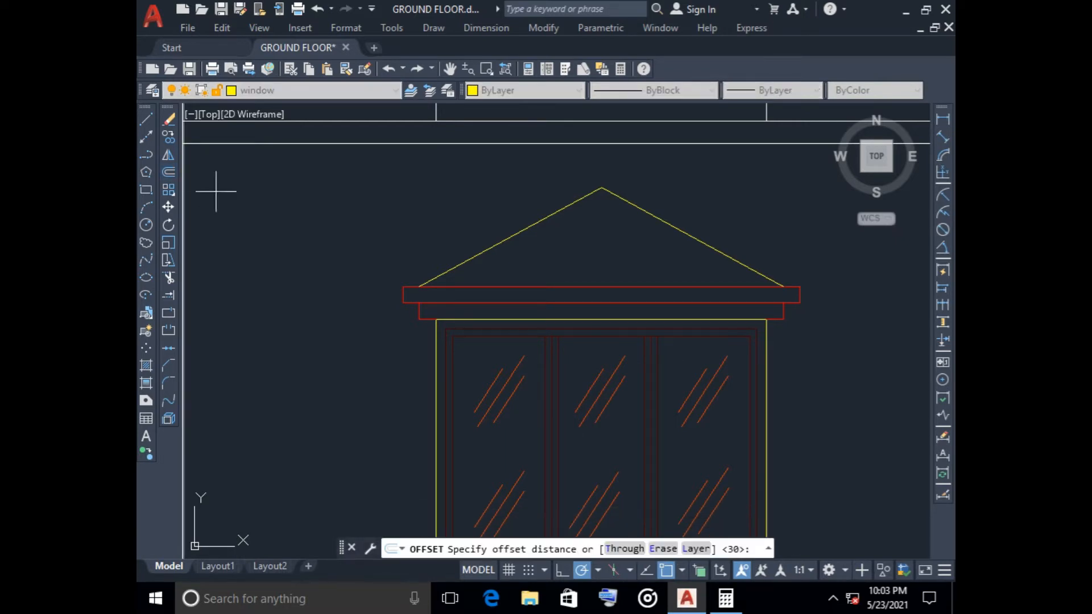
{"action": "type", "text": "48"}
{"action": "key", "text": "Return"}
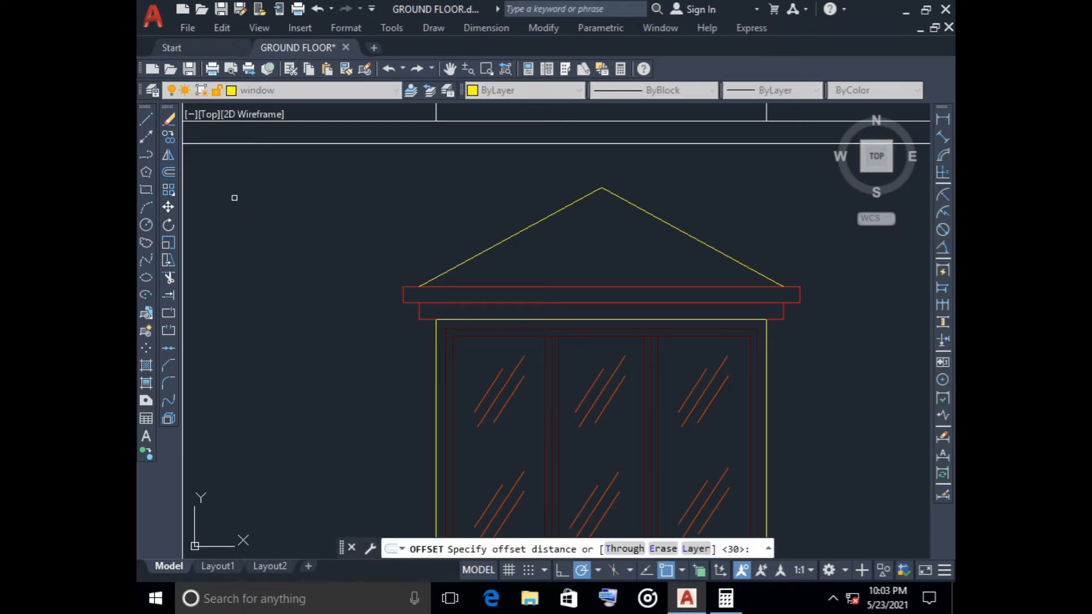
{"action": "left_click", "coordinate": [463, 261]}
{"action": "left_click", "coordinate": [448, 246]}
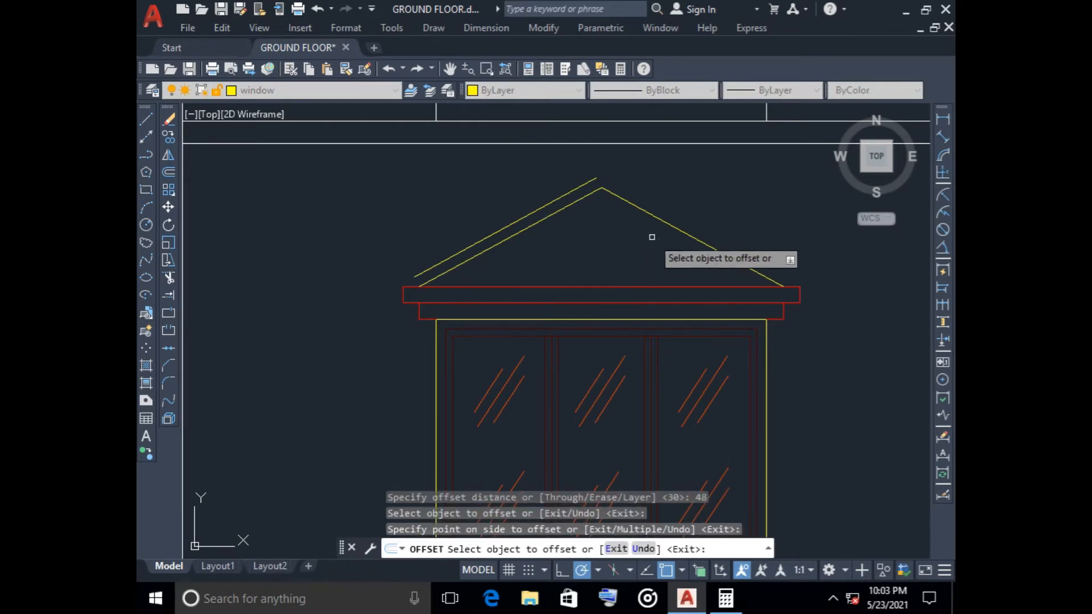
{"action": "left_click", "coordinate": [658, 222]}
{"action": "left_click", "coordinate": [662, 198]}
{"action": "key", "text": "Escape"}
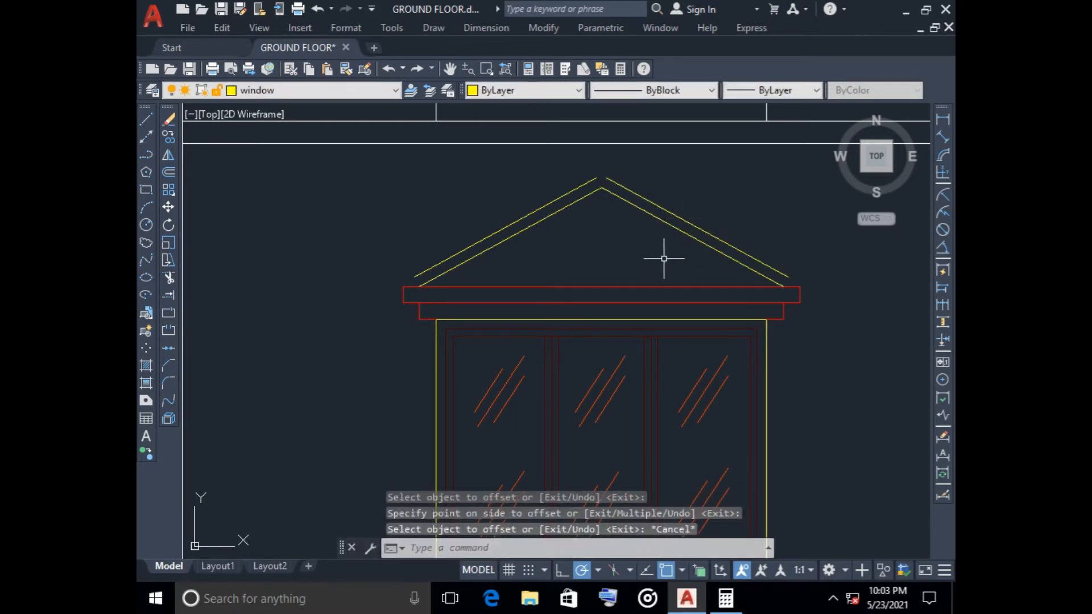
{"action": "scroll", "coordinate": [663, 258], "scroll_direction": "down", "scroll_amount": 2}
{"action": "scroll", "coordinate": [742, 267], "scroll_direction": "up", "scroll_amount": 6}
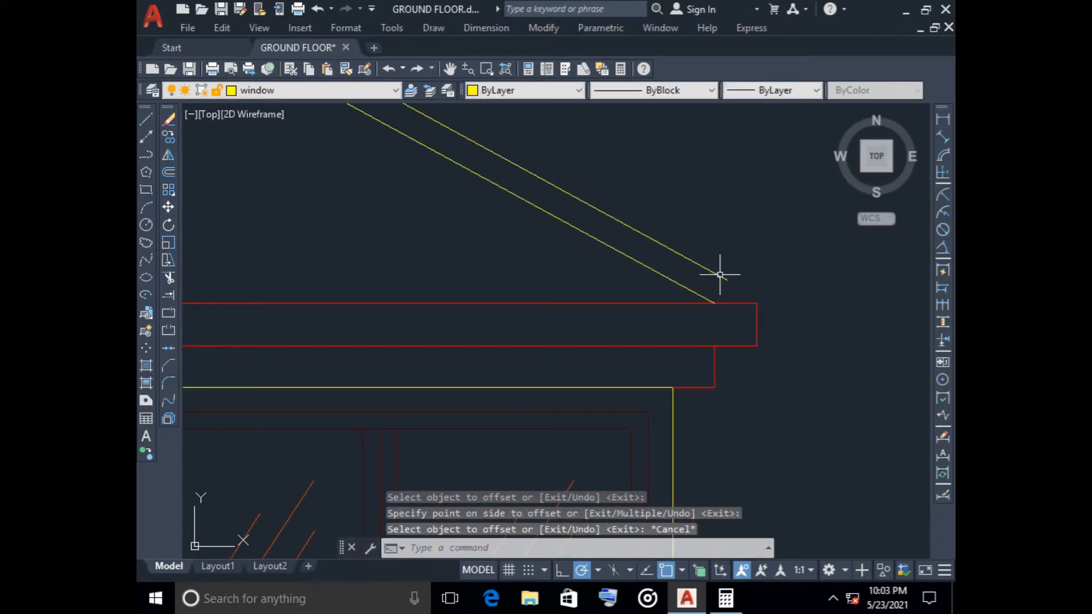
{"action": "left_click", "coordinate": [720, 275]}
{"action": "left_click", "coordinate": [727, 280]}
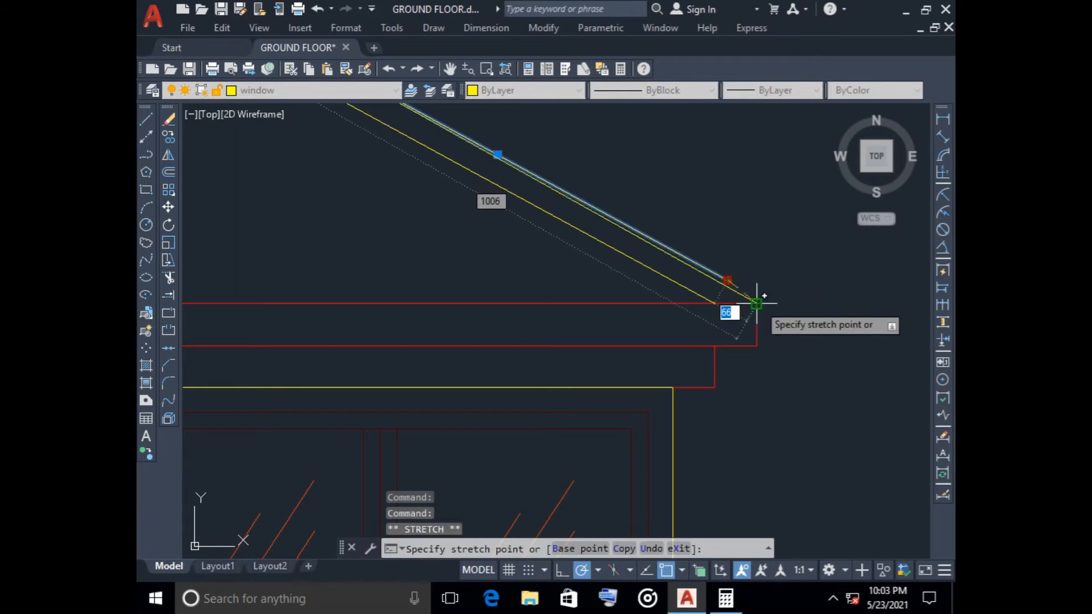
{"action": "key", "text": "Escape"}
{"action": "key", "text": "Escape"}
{"action": "scroll", "coordinate": [698, 245], "scroll_direction": "down", "scroll_amount": 5}
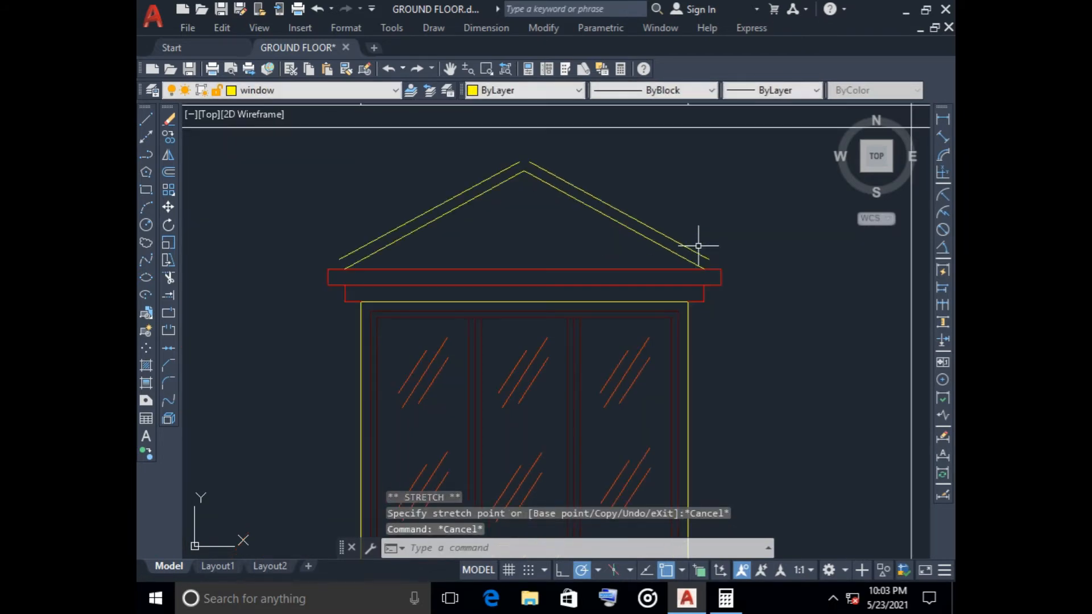
- Erase the two outer offset lines above the window's pediment
{"action": "scroll", "coordinate": [699, 246], "scroll_direction": "up", "scroll_amount": 4}
{"action": "left_click", "coordinate": [695, 251]}
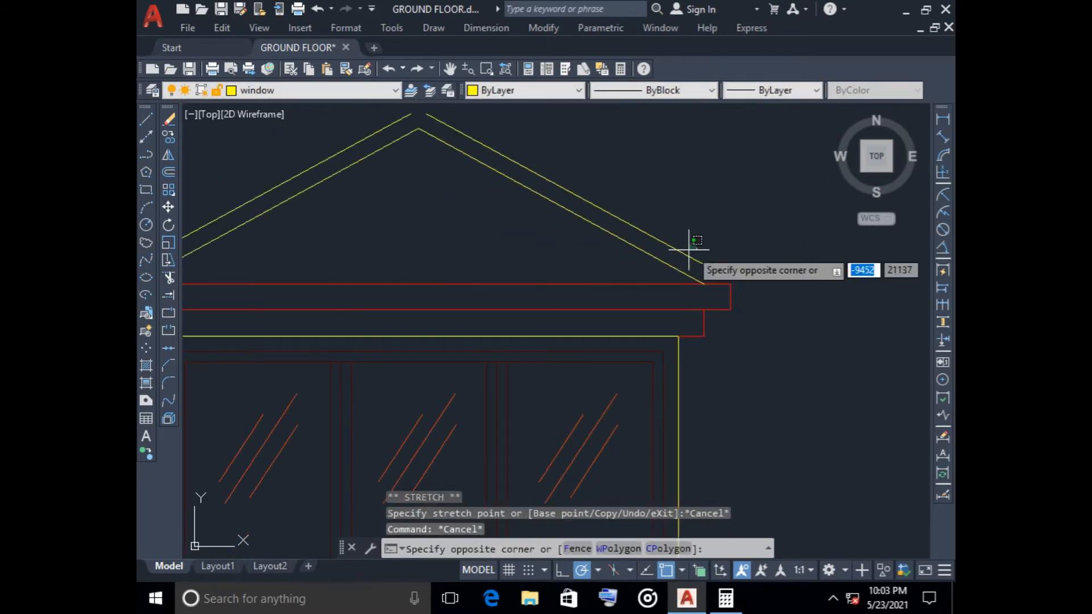
{"action": "left_click", "coordinate": [685, 244]}
{"action": "left_click", "coordinate": [346, 154]}
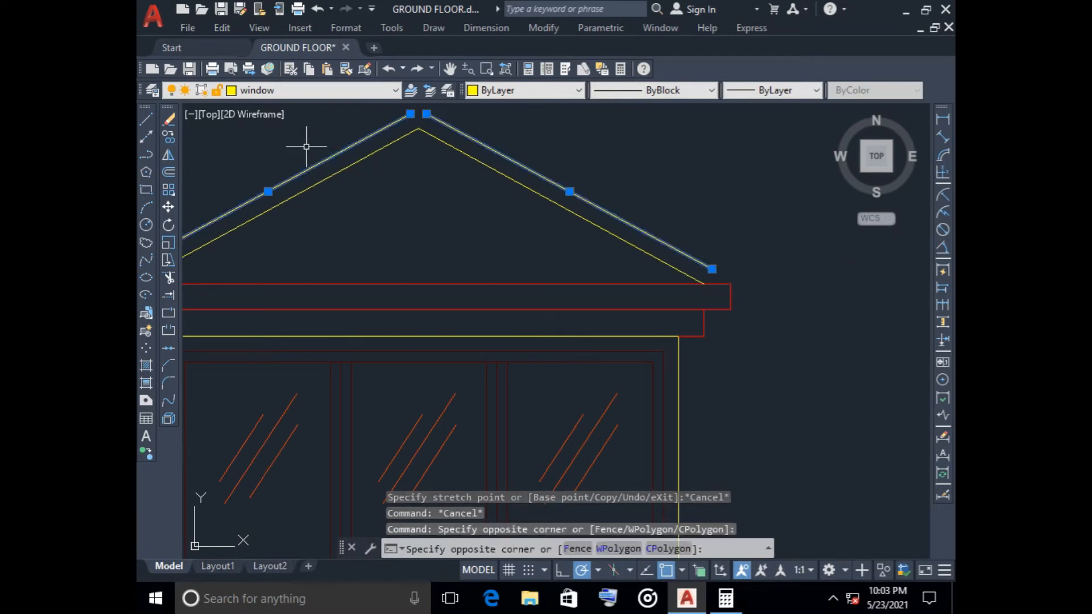
{"action": "left_click", "coordinate": [312, 153]}
{"action": "key", "text": "Delete"}
{"action": "scroll", "coordinate": [369, 193], "scroll_direction": "down", "scroll_amount": 8}
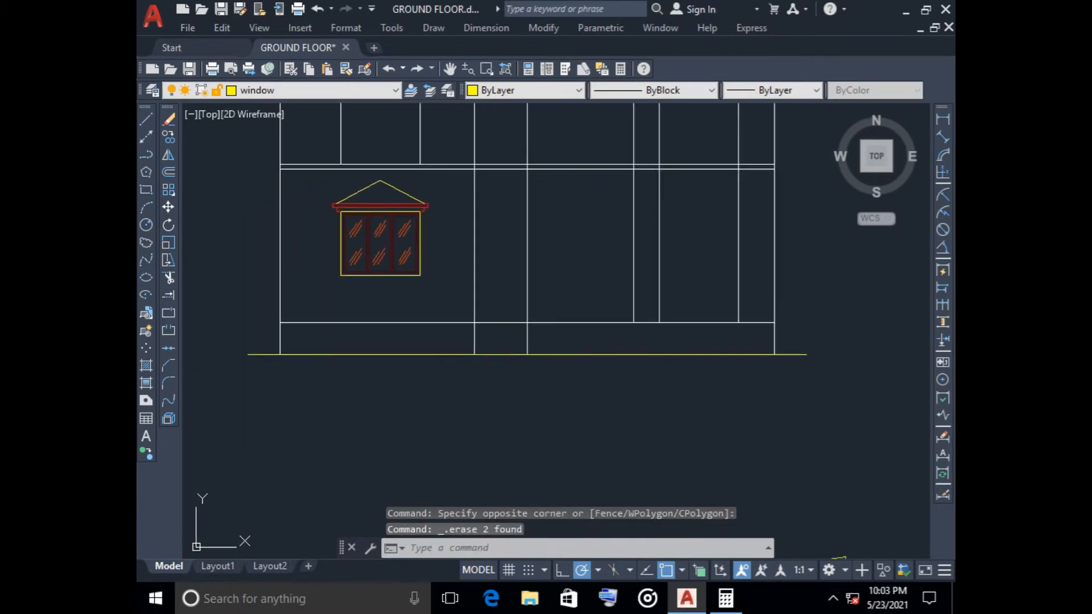
{"action": "scroll", "coordinate": [369, 238], "scroll_direction": "up", "scroll_amount": 2}
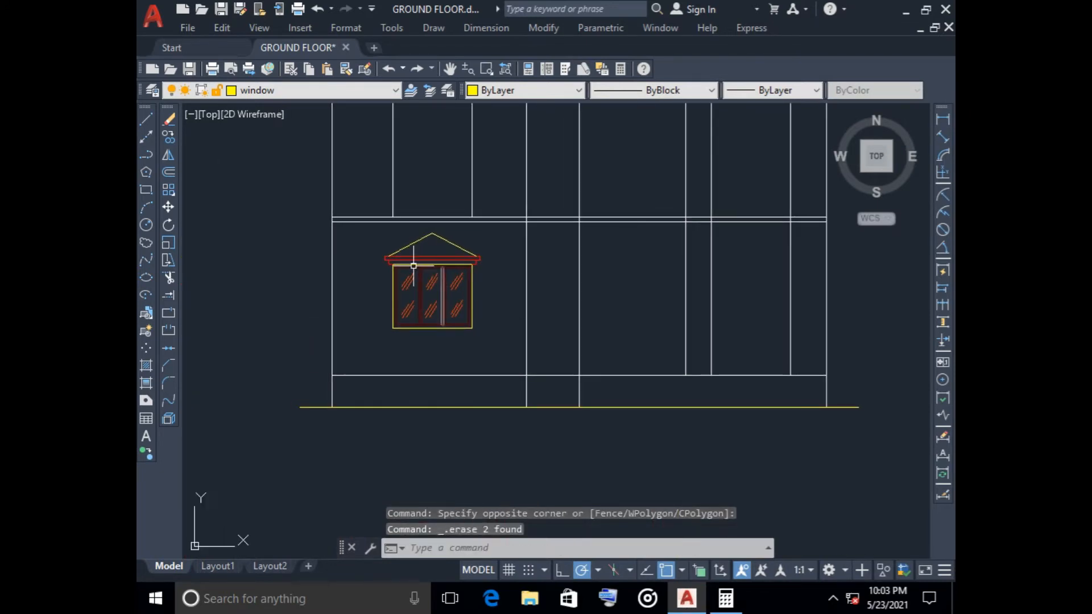
{"action": "left_click", "coordinate": [371, 222]}
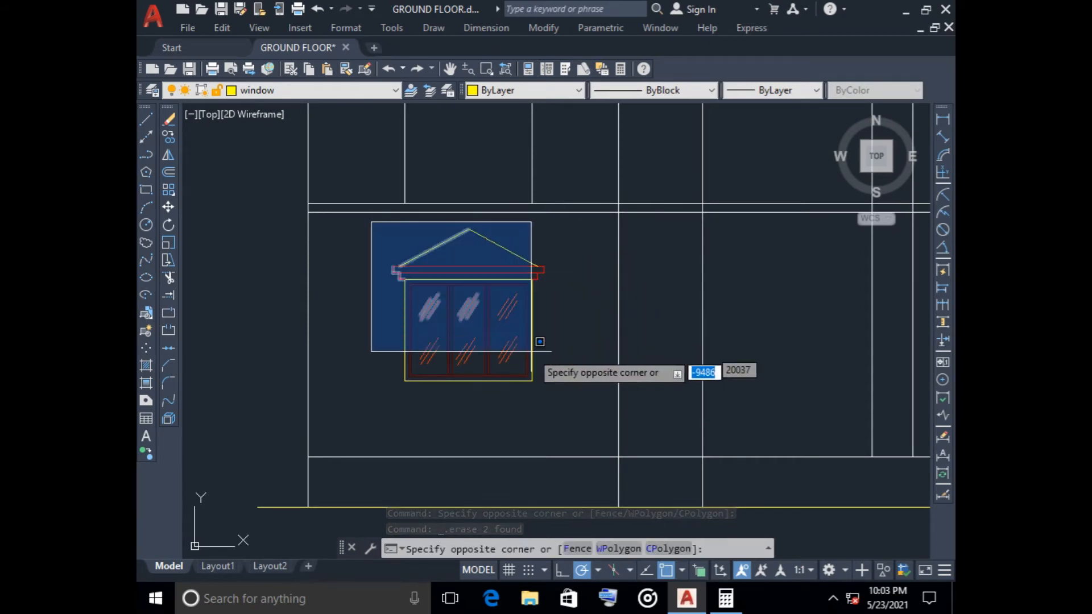
{"action": "left_click", "coordinate": [576, 402]}
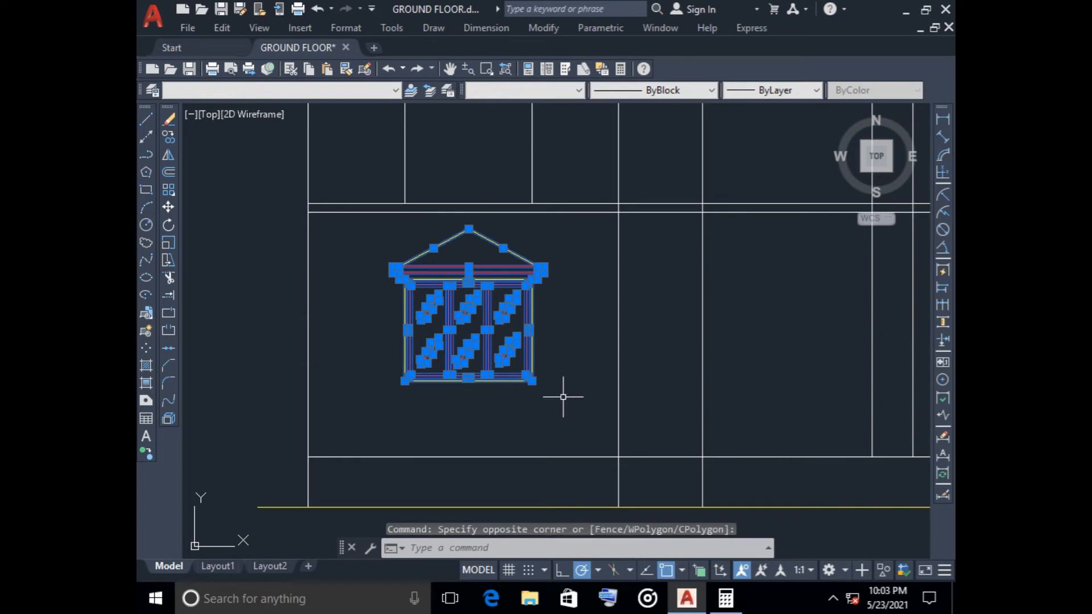
{"action": "key", "text": "Escape"}
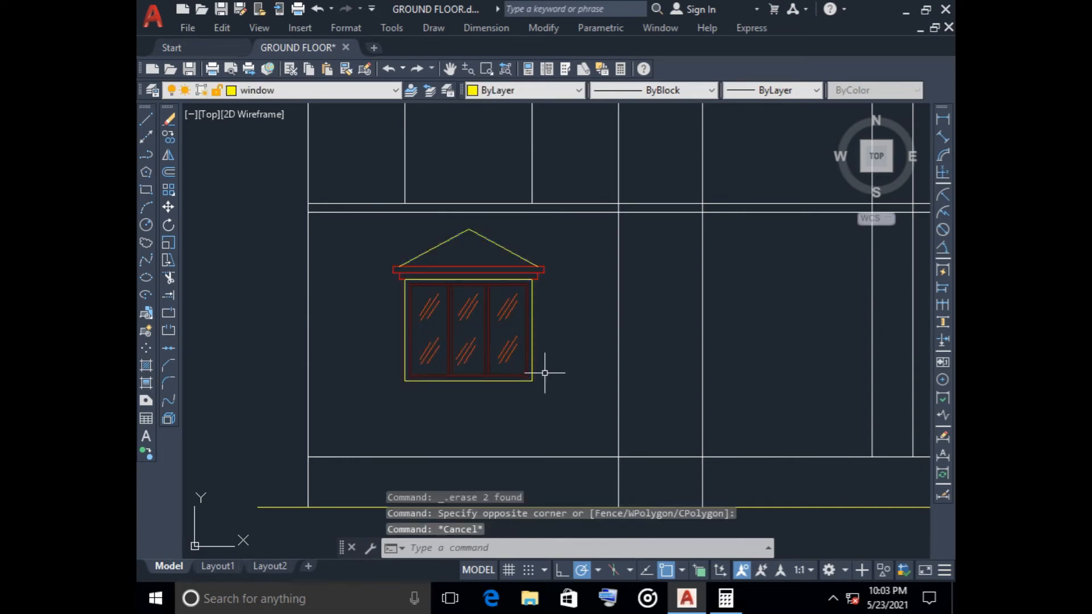
- Copy the complete window and pediment horizontally in Ortho mode, from its lower-right corner to the guide line of the ground floor's right-hand bay
{"action": "scroll", "coordinate": [387, 249], "scroll_direction": "up", "scroll_amount": 2}
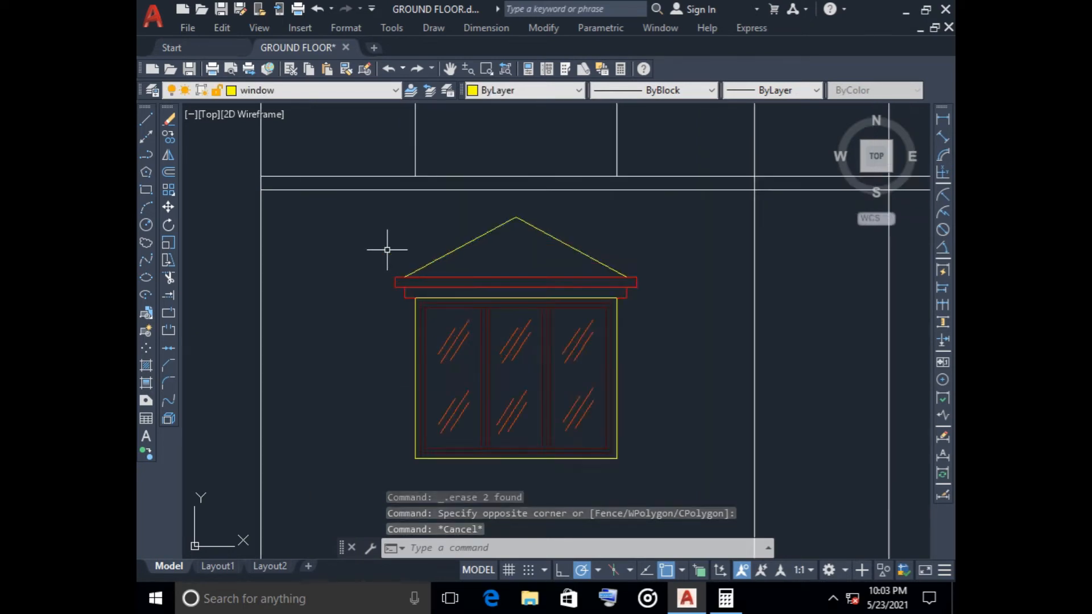
{"action": "left_click", "coordinate": [370, 210]}
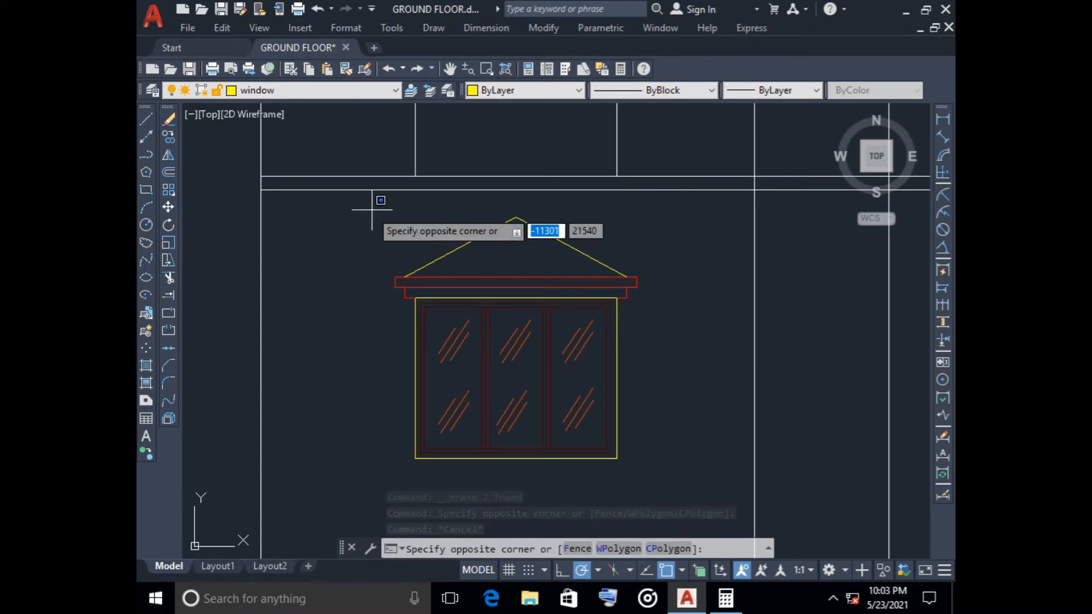
{"action": "left_click", "coordinate": [673, 475]}
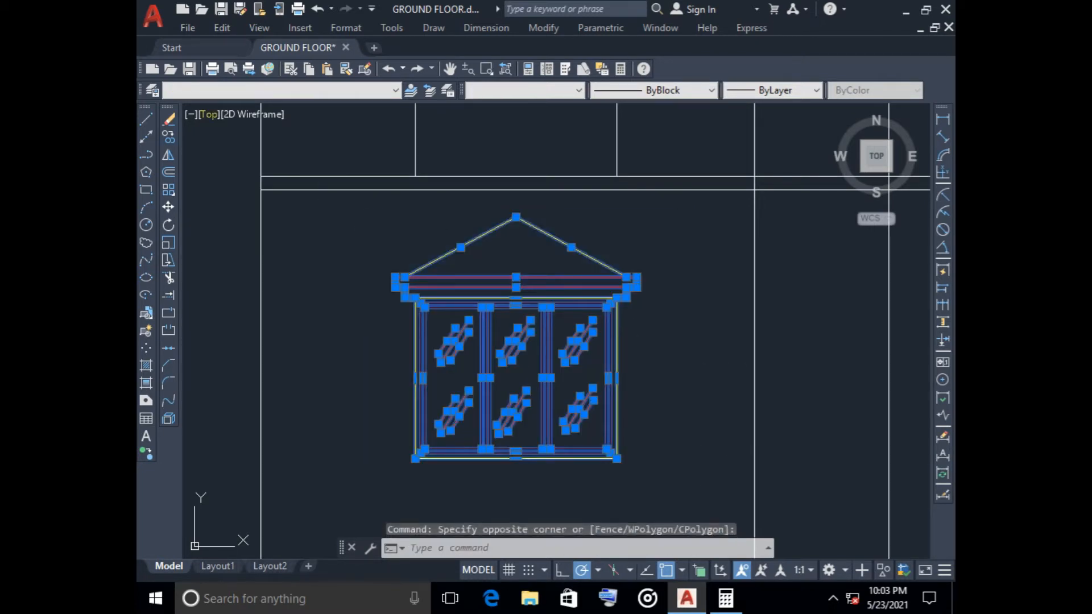
{"action": "left_click", "coordinate": [168, 137]}
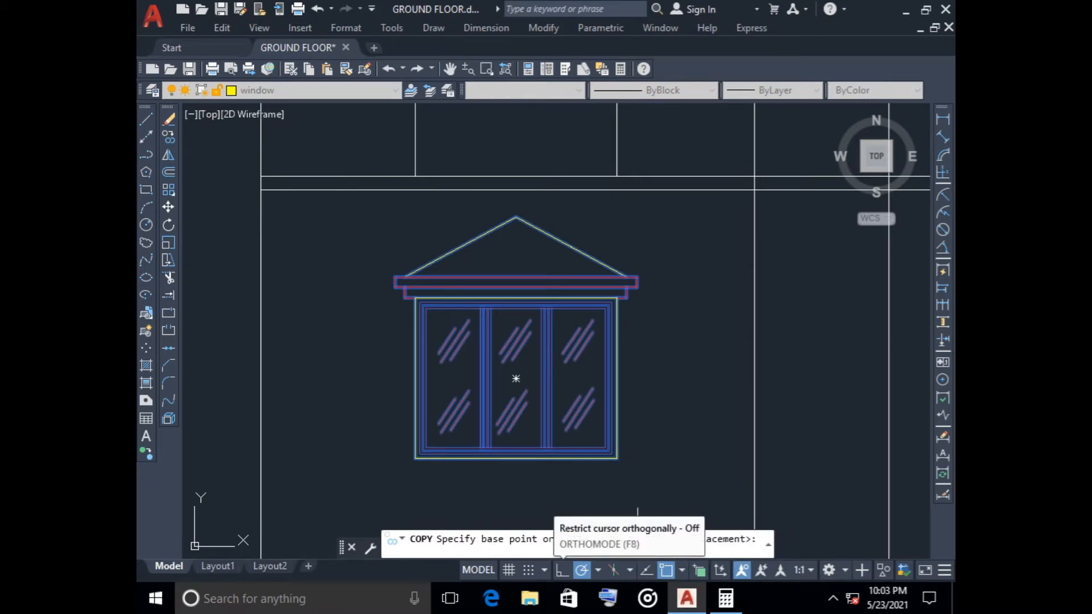
{"action": "left_click", "coordinate": [561, 569]}
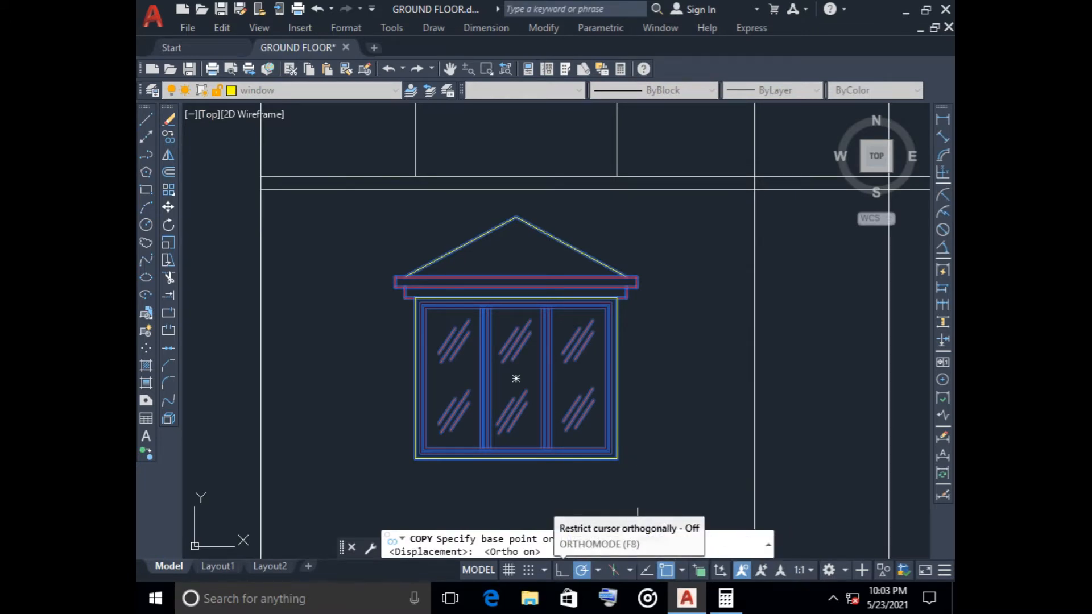
{"action": "left_click", "coordinate": [616, 457]}
{"action": "scroll", "coordinate": [733, 456], "scroll_direction": "down", "scroll_amount": 8}
{"action": "middle_click_drag", "start_coordinate": [786, 445], "coordinate": [504, 445]}
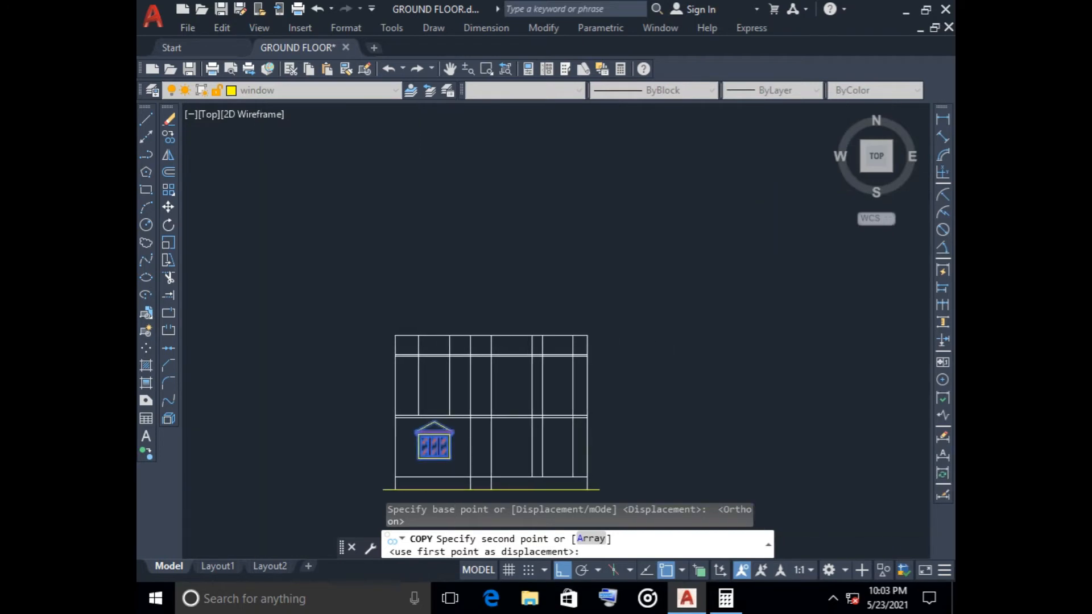
{"action": "scroll", "coordinate": [578, 453], "scroll_direction": "up", "scroll_amount": 5}
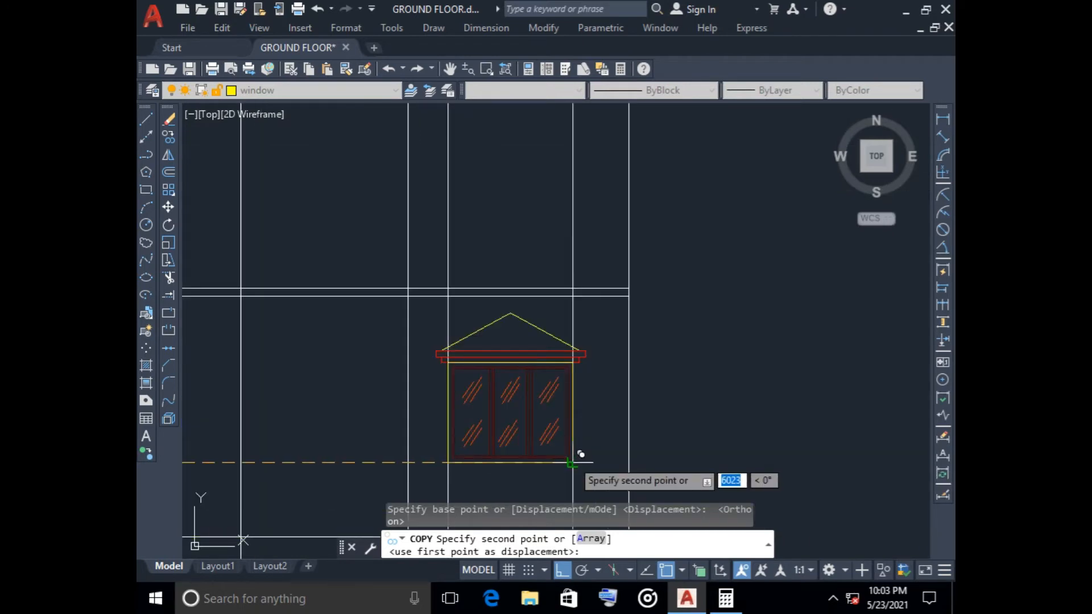
{"action": "left_click", "coordinate": [580, 453]}
{"action": "scroll", "coordinate": [592, 441], "scroll_direction": "down", "scroll_amount": 4}
{"action": "key", "text": "Escape"}
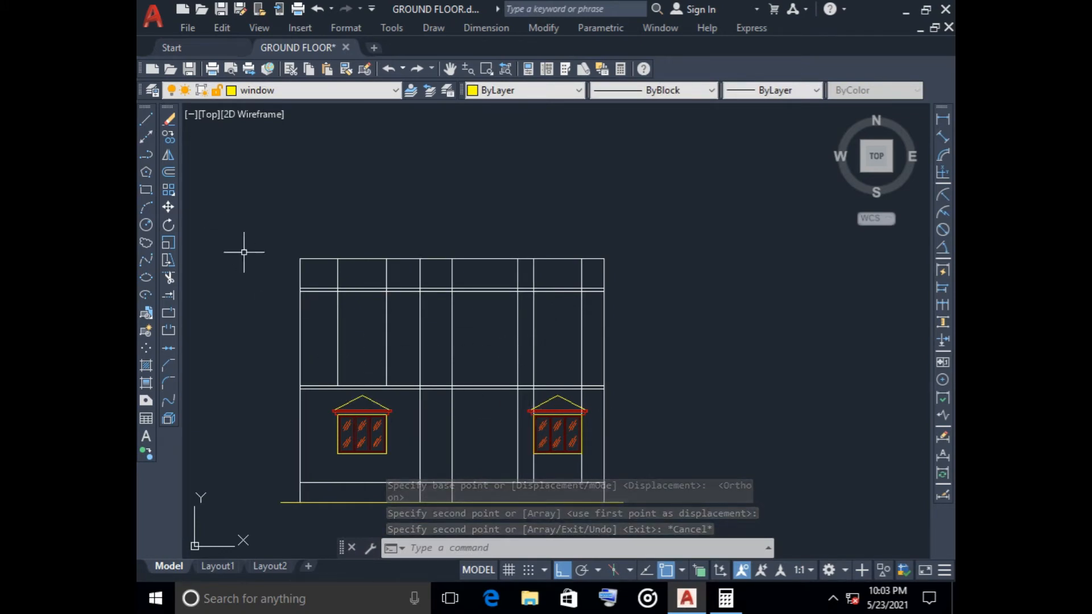
- Offset the upper line of the slab above the ground floor upward by 900 for the first-floor sill level
{"action": "type", "text": "o"}
{"action": "key", "text": "Return"}
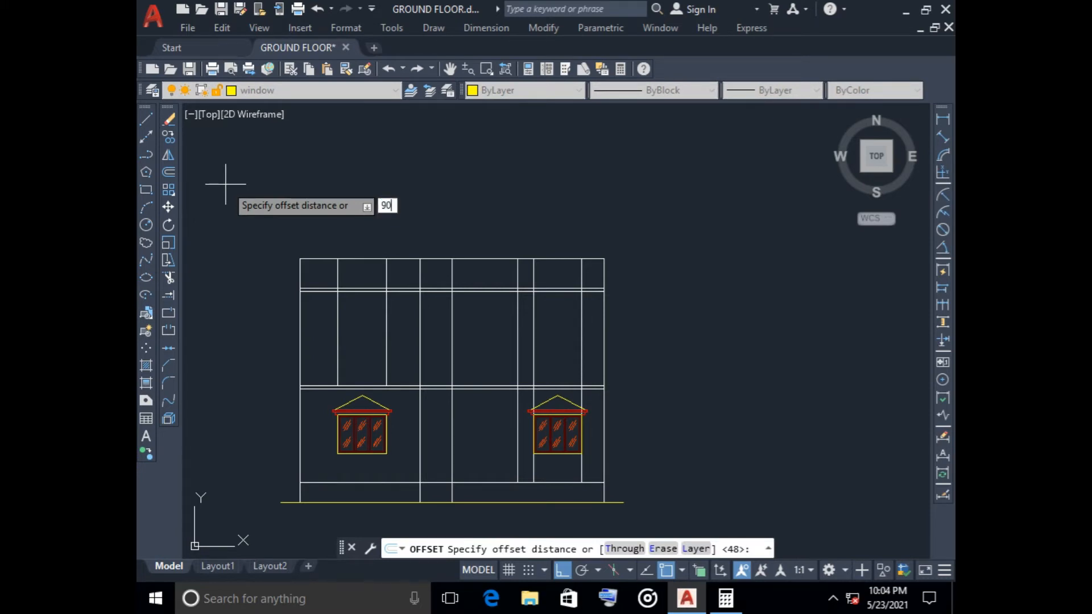
{"action": "key", "text": "Return"}
{"action": "scroll", "coordinate": [370, 387], "scroll_direction": "up", "scroll_amount": 4}
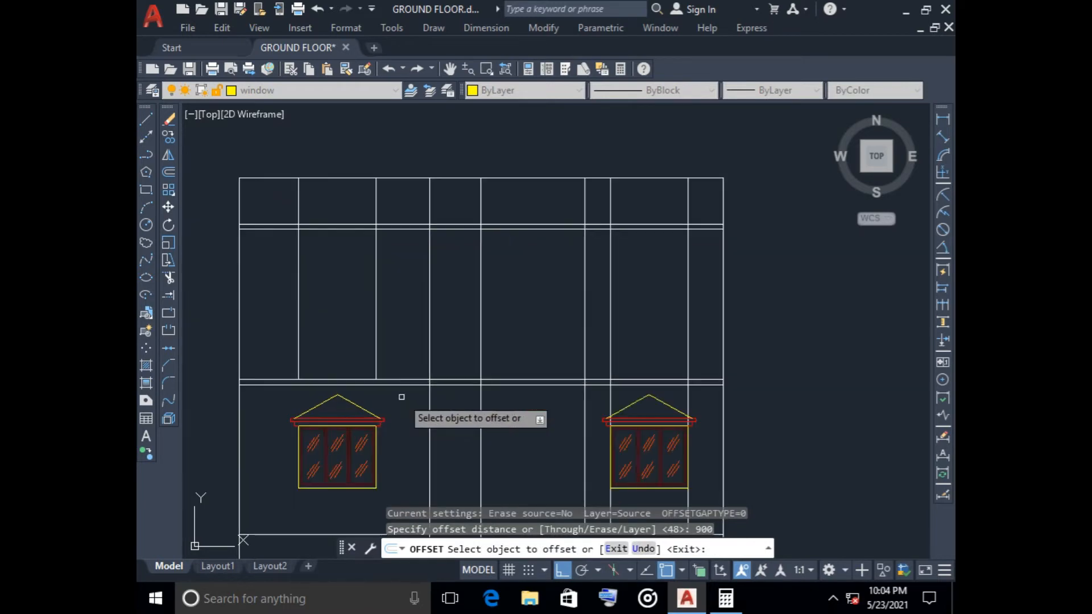
{"action": "left_click", "coordinate": [343, 375]}
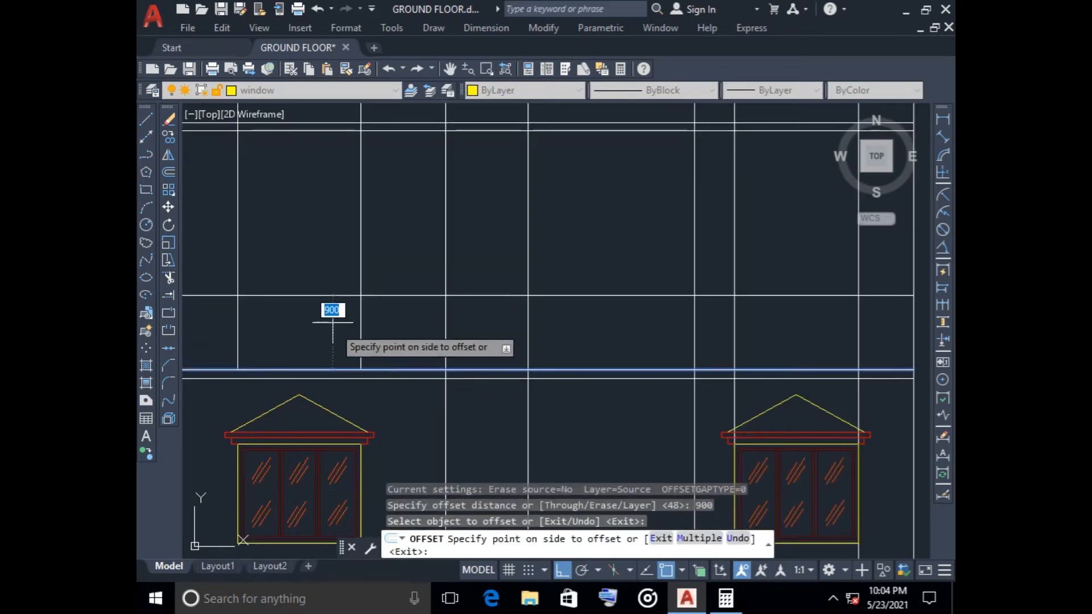
{"action": "left_click", "coordinate": [333, 263]}
{"action": "scroll", "coordinate": [483, 312], "scroll_direction": "down", "scroll_amount": 2}
{"action": "key", "text": "Escape"}
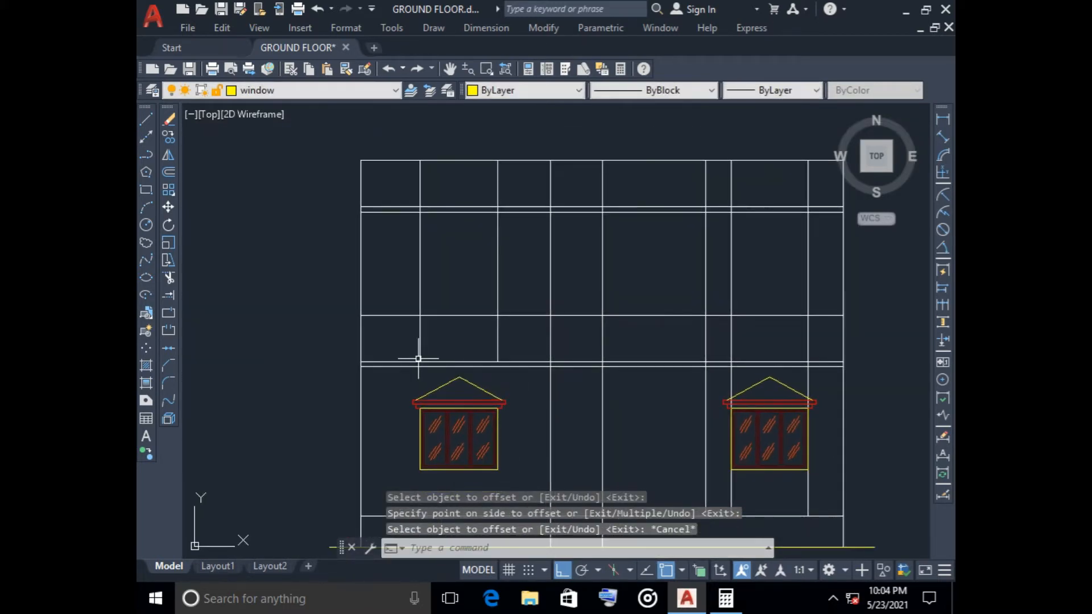
- Copy both ground-floor windows with their pediments to the first floor, from the left window's lower-left corner to its guide line on the sill line
{"action": "left_click", "coordinate": [399, 370]}
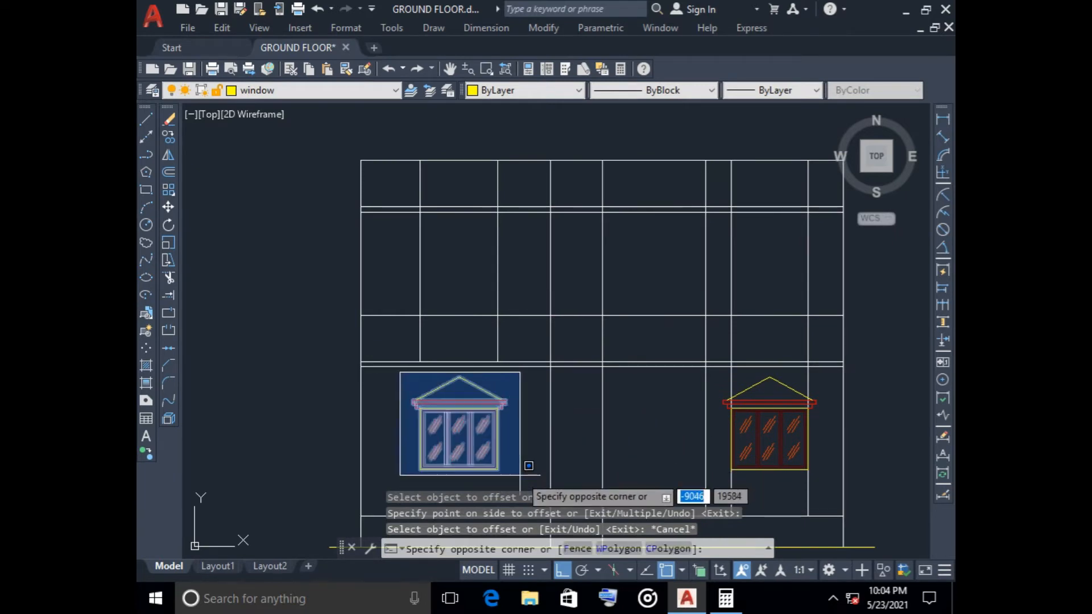
{"action": "middle_click_drag", "start_coordinate": [526, 463], "coordinate": [497, 426]}
{"action": "left_click", "coordinate": [497, 427]}
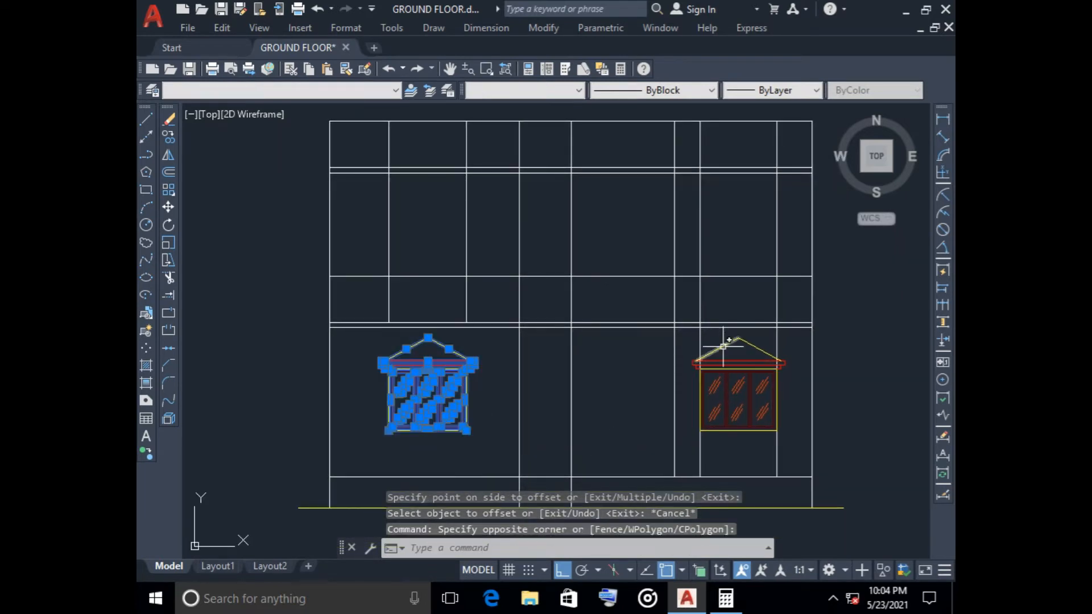
{"action": "scroll", "coordinate": [700, 358], "scroll_direction": "up", "scroll_amount": 4}
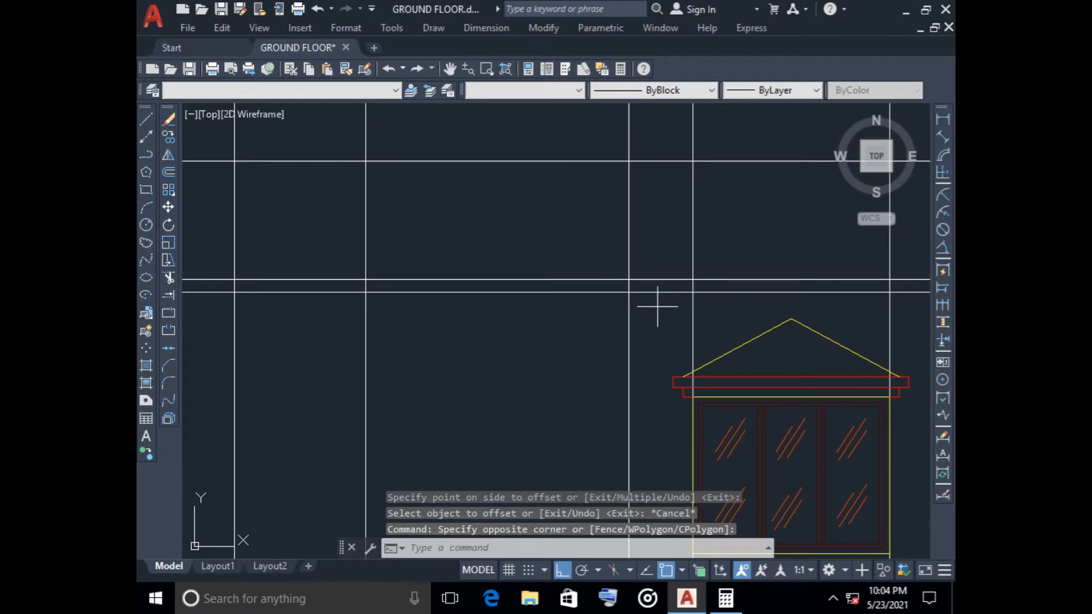
{"action": "left_click", "coordinate": [657, 305]}
{"action": "middle_click_drag", "start_coordinate": [845, 409], "coordinate": [704, 329]}
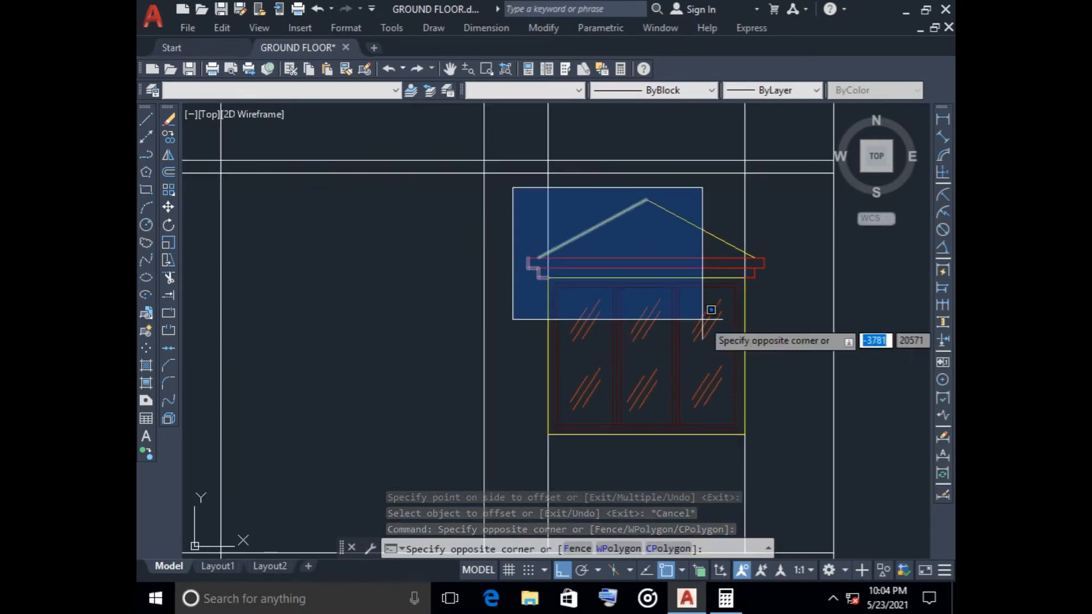
{"action": "left_click", "coordinate": [795, 442]}
{"action": "type", "text": "co"}
{"action": "key", "text": "Return"}
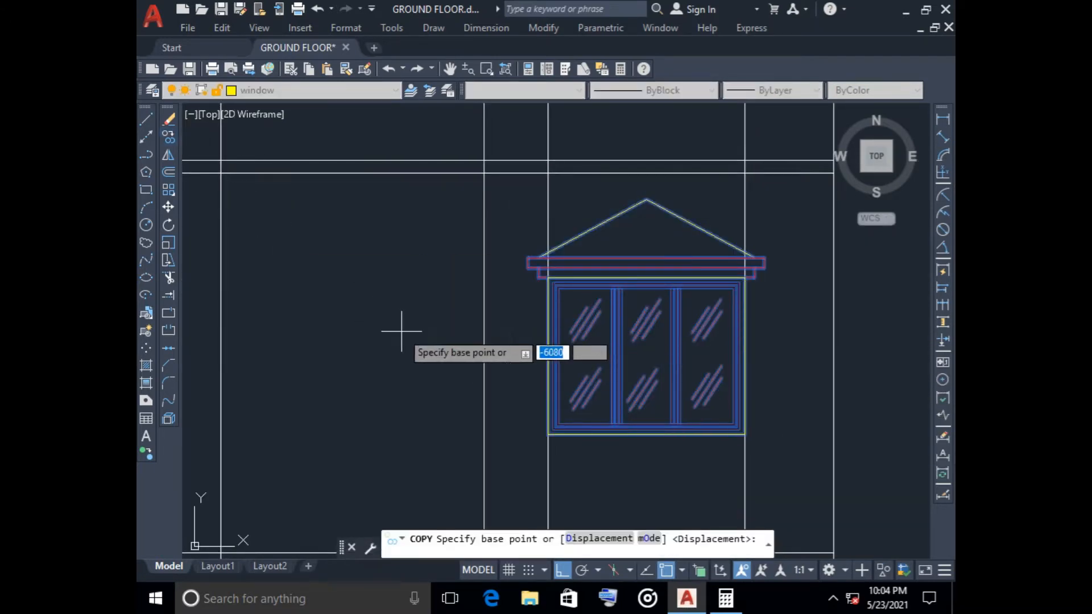
{"action": "scroll", "coordinate": [405, 332], "scroll_direction": "down", "scroll_amount": 6}
{"action": "scroll", "coordinate": [469, 429], "scroll_direction": "up", "scroll_amount": 6}
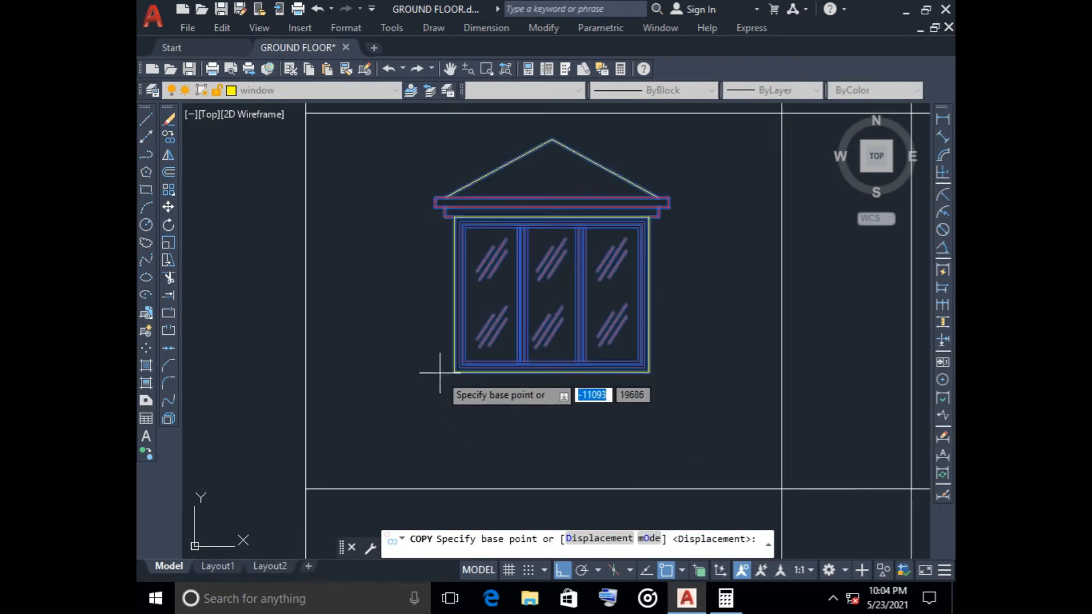
{"action": "left_click", "coordinate": [453, 365]}
{"action": "scroll", "coordinate": [432, 387], "scroll_direction": "down", "scroll_amount": 6}
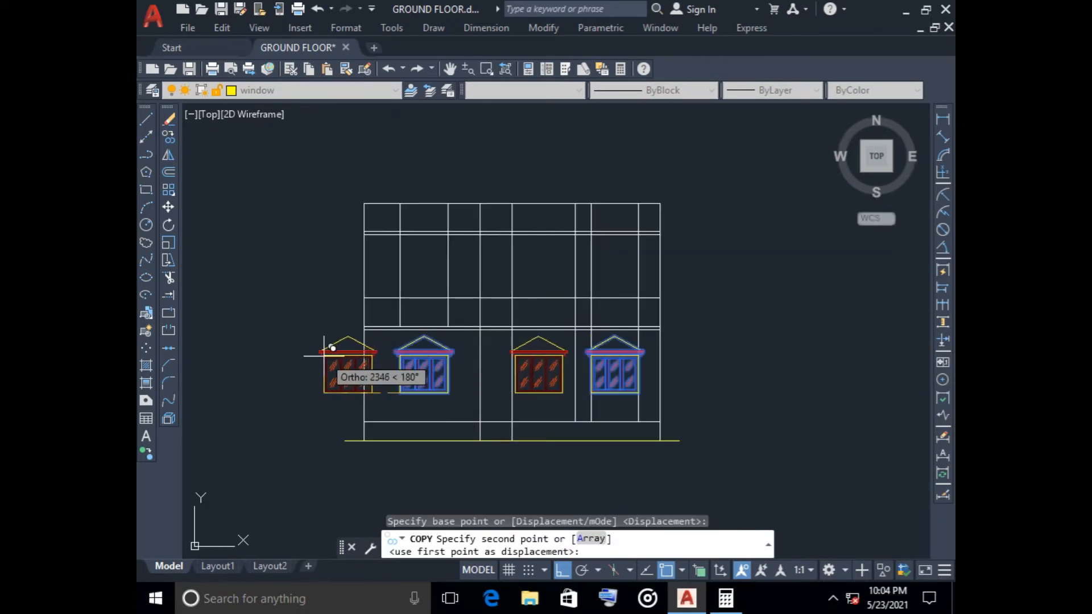
{"action": "left_click", "coordinate": [401, 299]}
{"action": "key", "text": "Escape"}
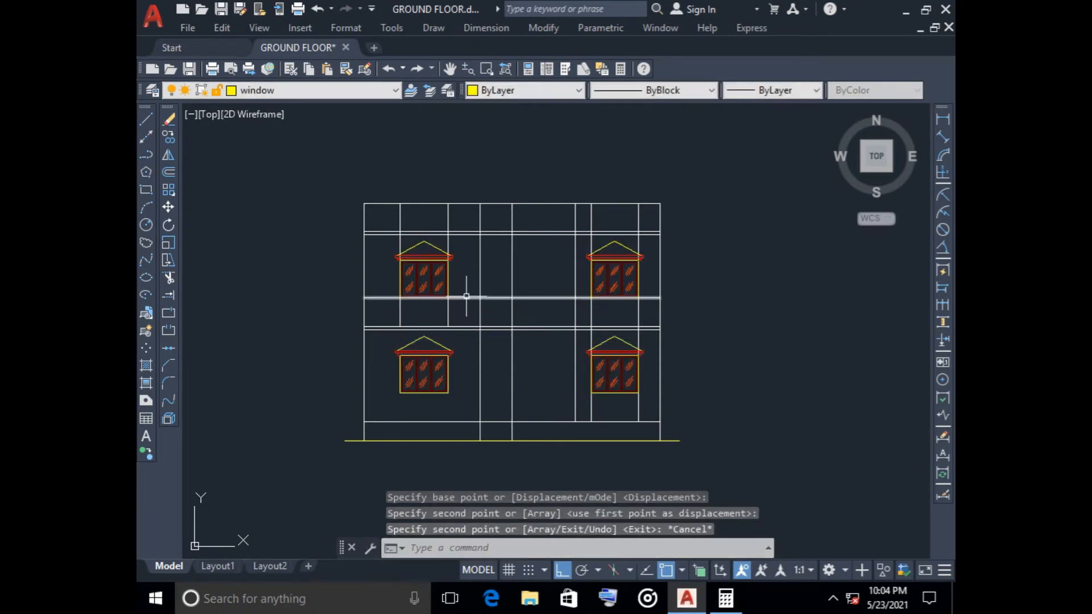
- Erase the horizontal sill guide line below the first-floor windows
{"action": "left_click", "coordinate": [466, 296]}
{"action": "left_click", "coordinate": [460, 304]}
{"action": "key", "text": "Delete"}
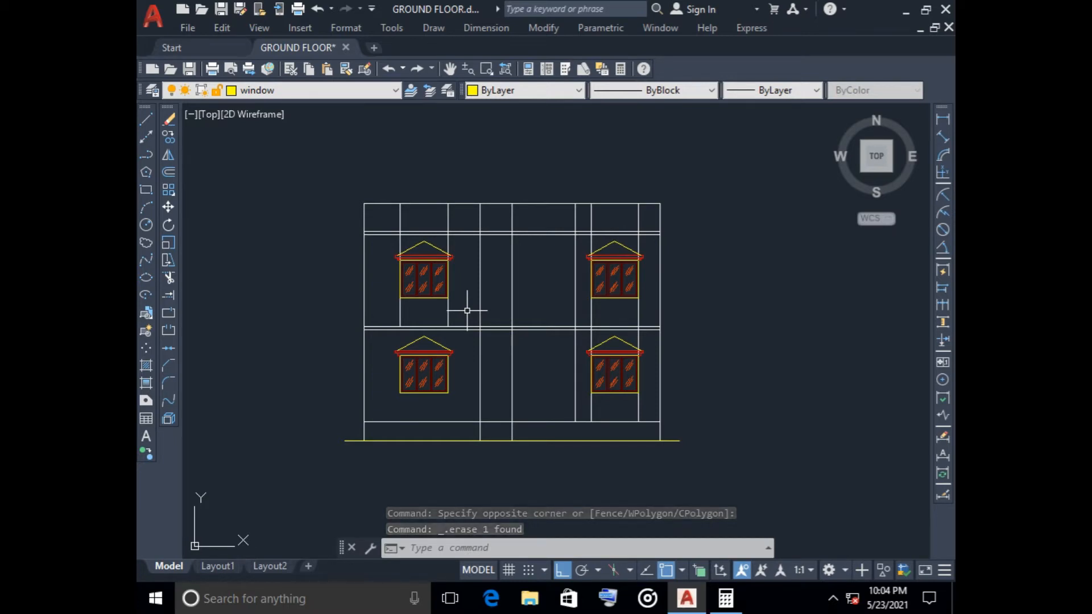
- Erase the four vertical guide lines along the sides of the left and right windows
{"action": "scroll", "coordinate": [457, 309], "scroll_direction": "up", "scroll_amount": 4}
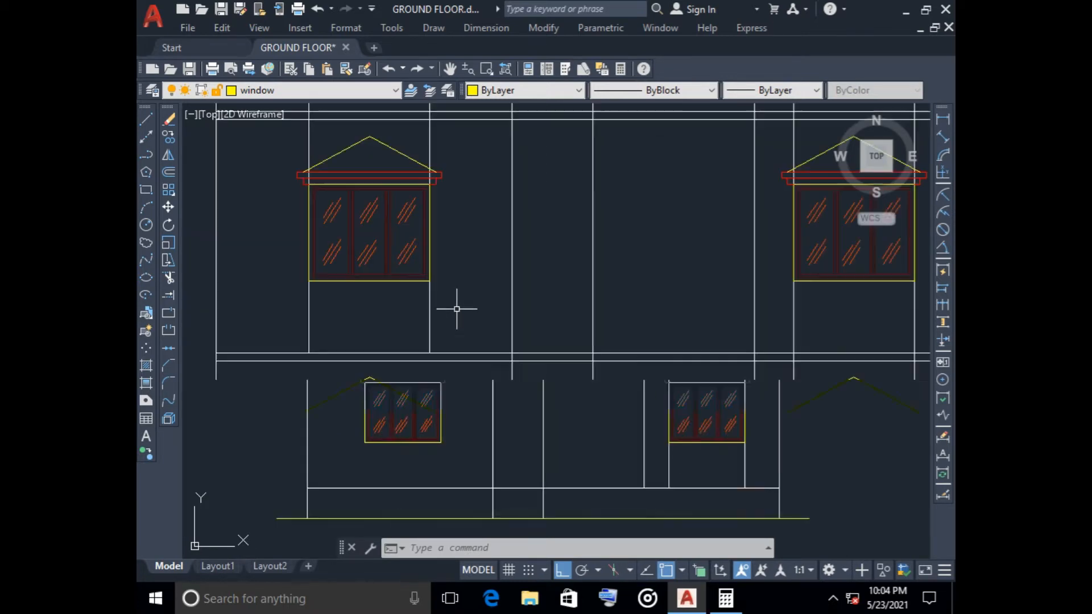
{"action": "left_click", "coordinate": [455, 314]}
{"action": "left_click", "coordinate": [305, 318]}
{"action": "scroll", "coordinate": [554, 334], "scroll_direction": "down", "scroll_amount": 6}
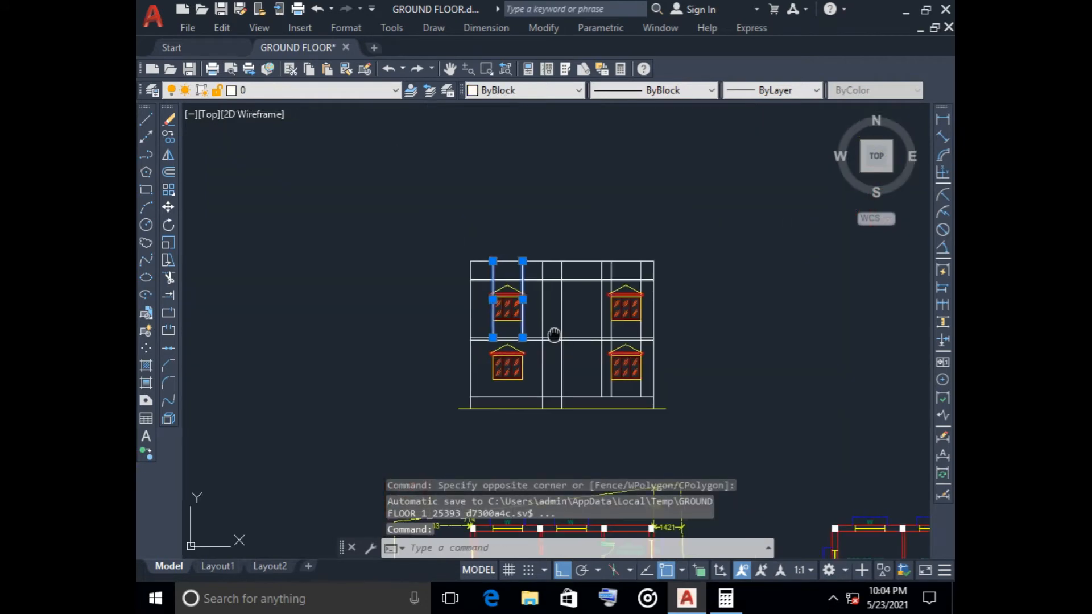
{"action": "scroll", "coordinate": [553, 334], "scroll_direction": "up", "scroll_amount": 4}
{"action": "left_click", "coordinate": [532, 292]}
{"action": "left_click", "coordinate": [440, 286]}
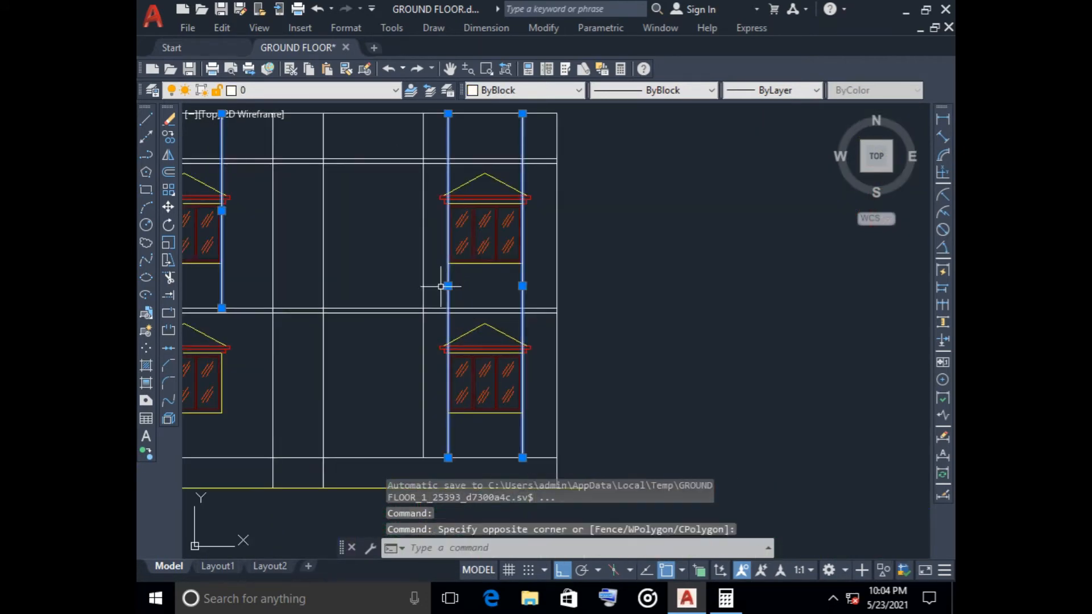
{"action": "key", "text": "Delete"}
- Make layer 0 current and set the object colour to Cyan
{"action": "scroll", "coordinate": [487, 337], "scroll_direction": "down", "scroll_amount": 6}
{"action": "middle_click_drag", "start_coordinate": [561, 365], "coordinate": [589, 296]}
{"action": "scroll", "coordinate": [441, 241], "scroll_direction": "up", "scroll_amount": 6}
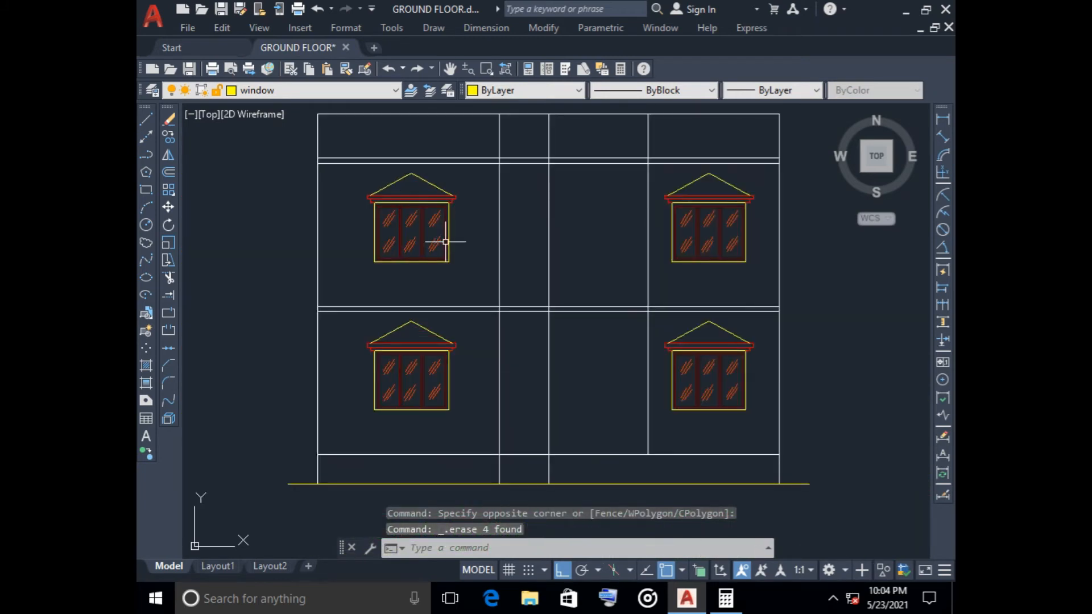
{"action": "scroll", "coordinate": [441, 241], "scroll_direction": "down", "scroll_amount": 2}
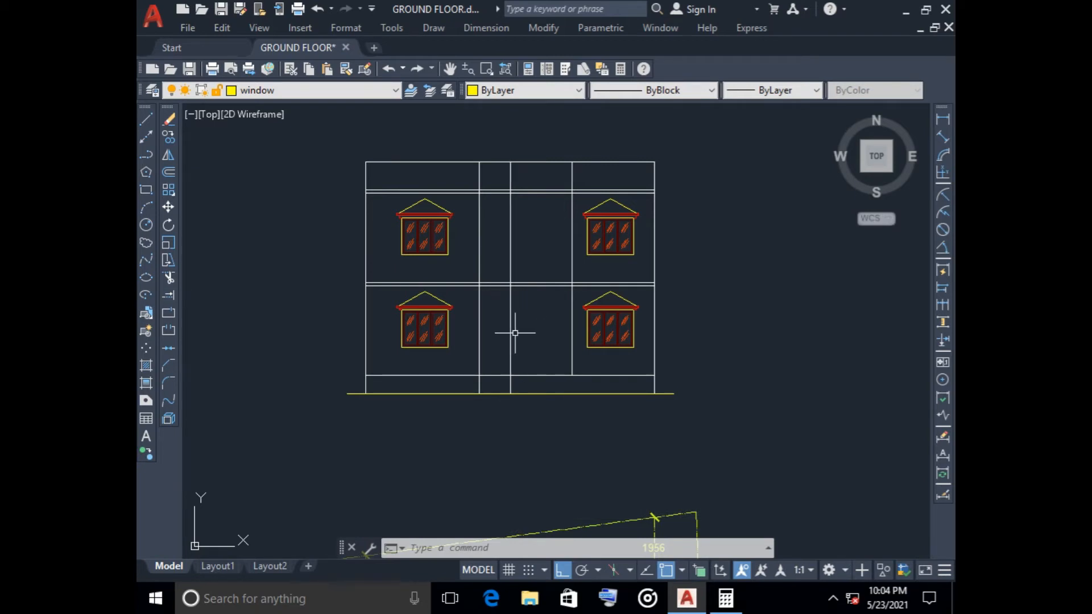
{"action": "scroll", "coordinate": [515, 332], "scroll_direction": "up", "scroll_amount": 4}
{"action": "middle_click_drag", "start_coordinate": [515, 256], "coordinate": [552, 291]}
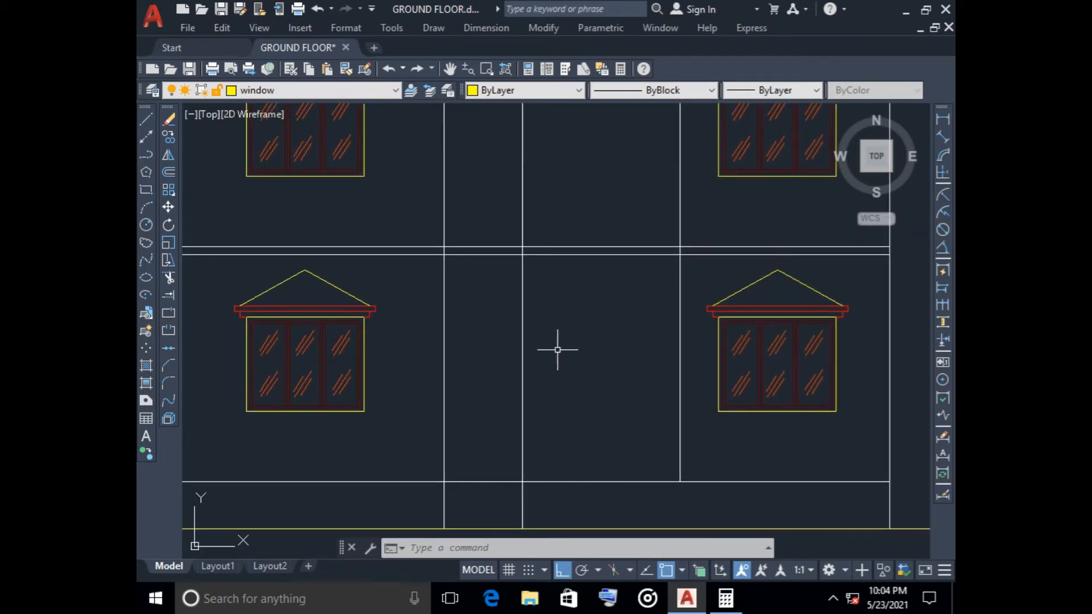
{"action": "scroll", "coordinate": [588, 356], "scroll_direction": "down", "scroll_amount": 2}
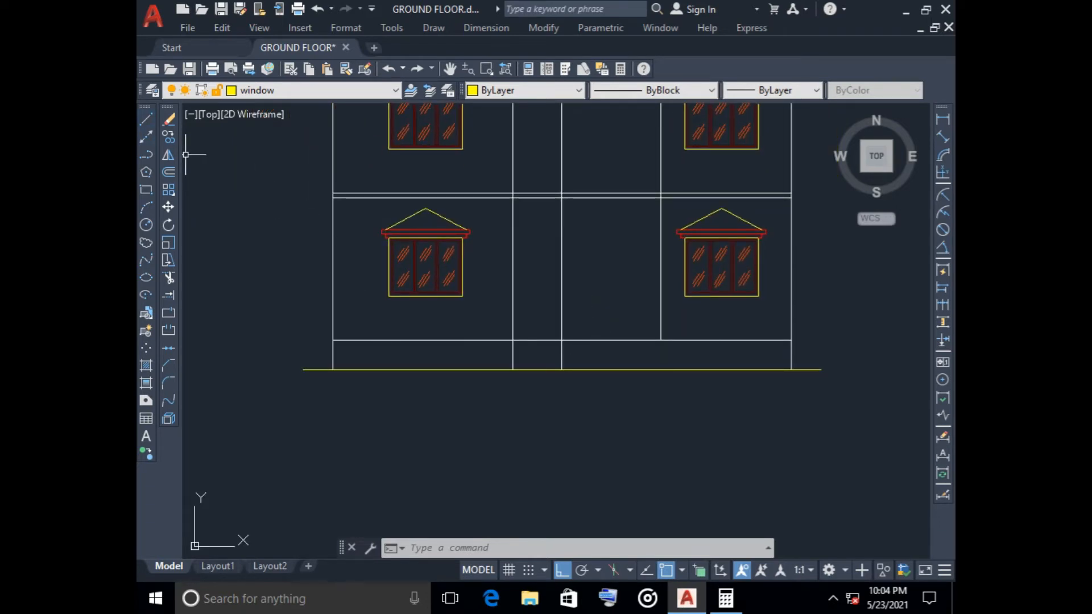
{"action": "left_click", "coordinate": [256, 90]}
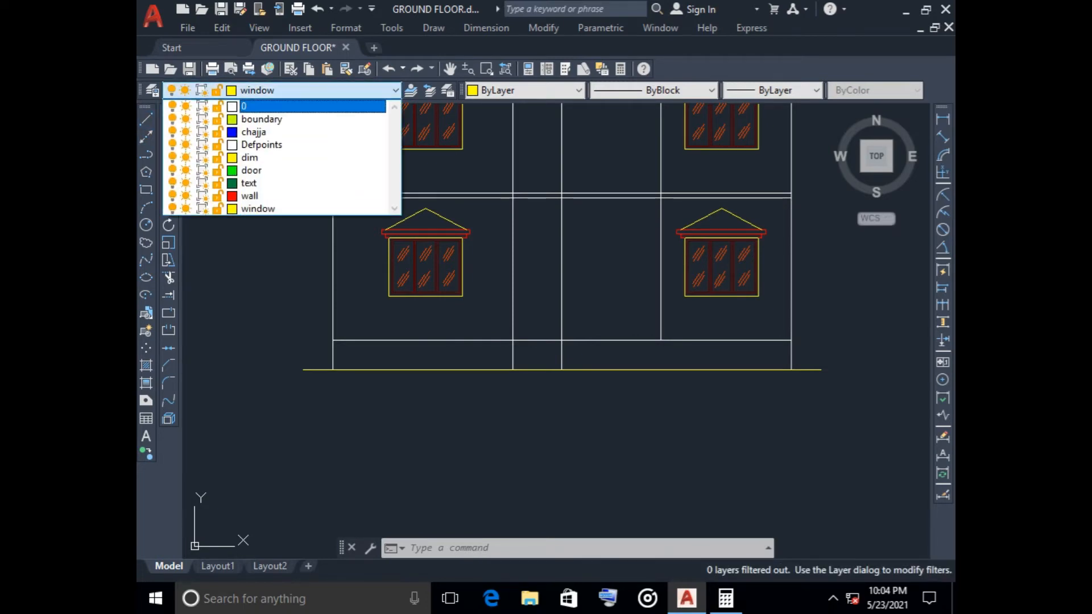
{"action": "left_click", "coordinate": [251, 103]}
{"action": "left_click", "coordinate": [522, 90]}
{"action": "left_click", "coordinate": [493, 170]}
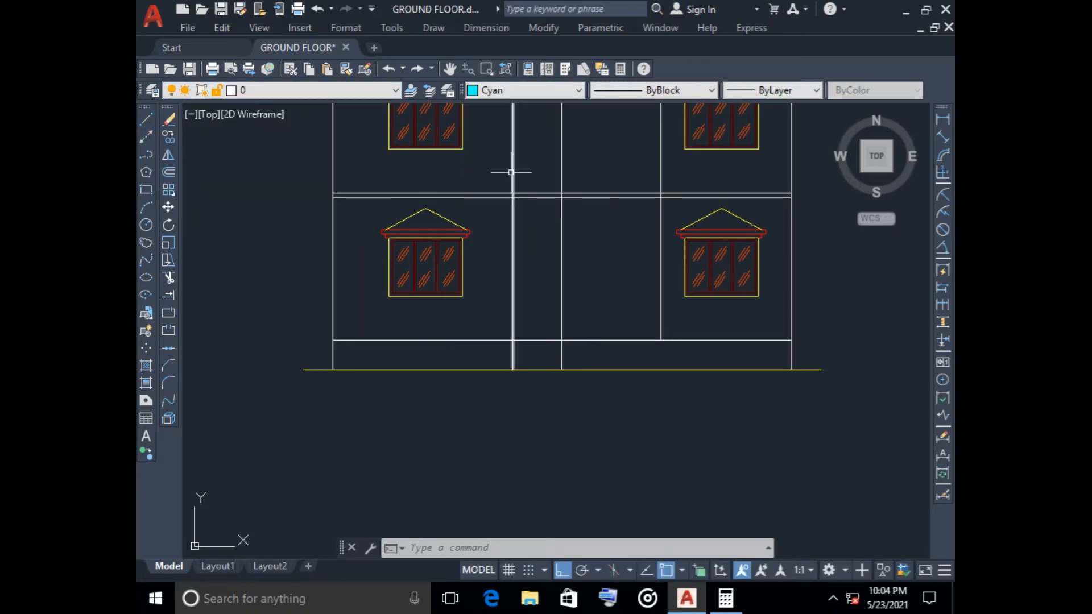
- Draw the door outline with lines from the plinth line between the two central guide lines, 2175 high, across and back down to the plinth
{"action": "left_click", "coordinate": [145, 119]}
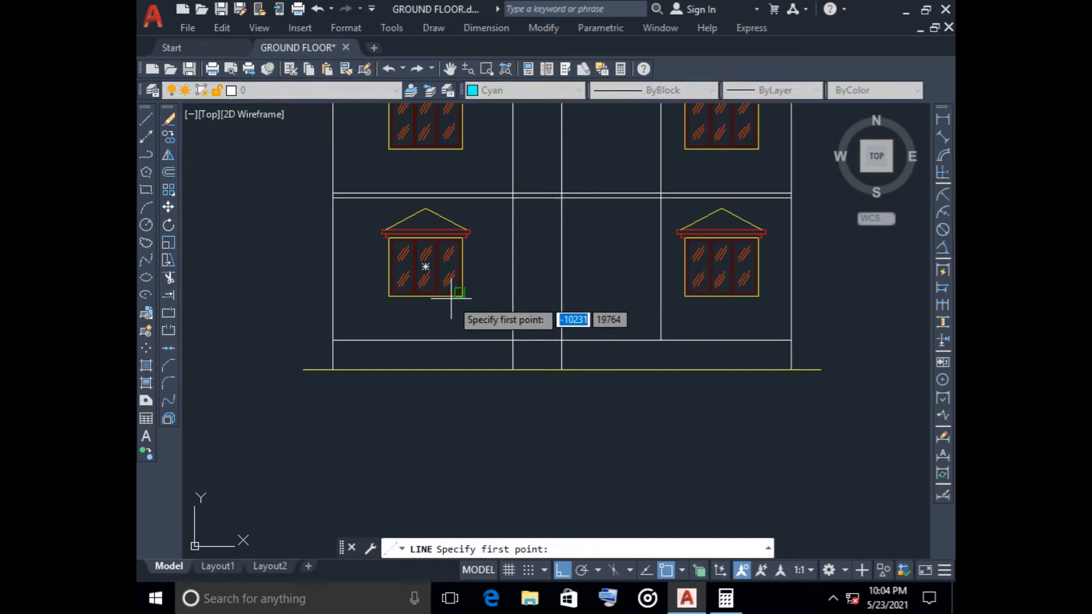
{"action": "left_click", "coordinate": [512, 340]}
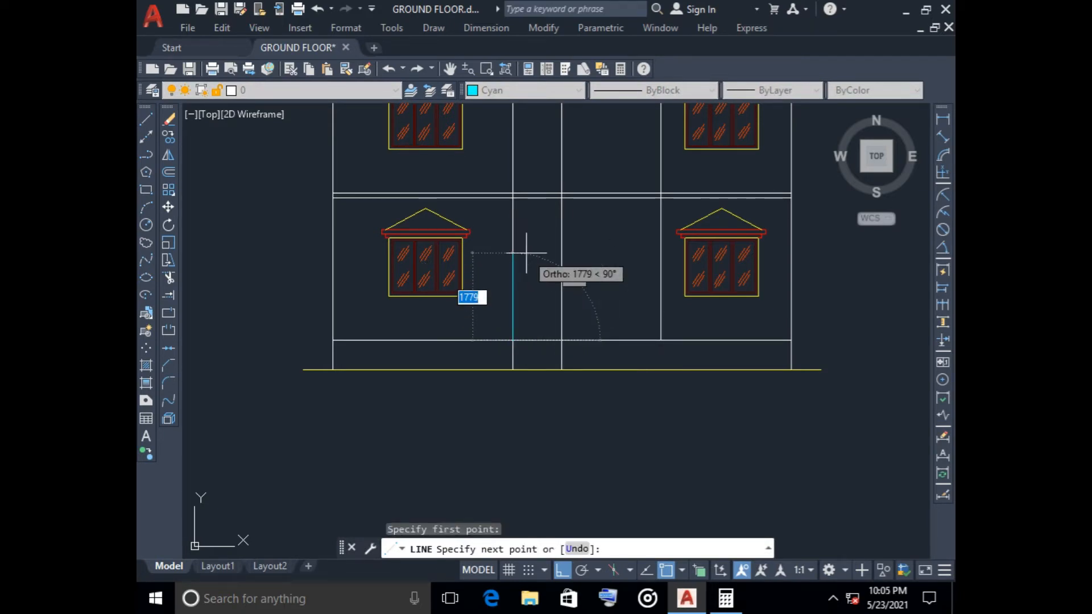
{"action": "type", "text": "2175"}
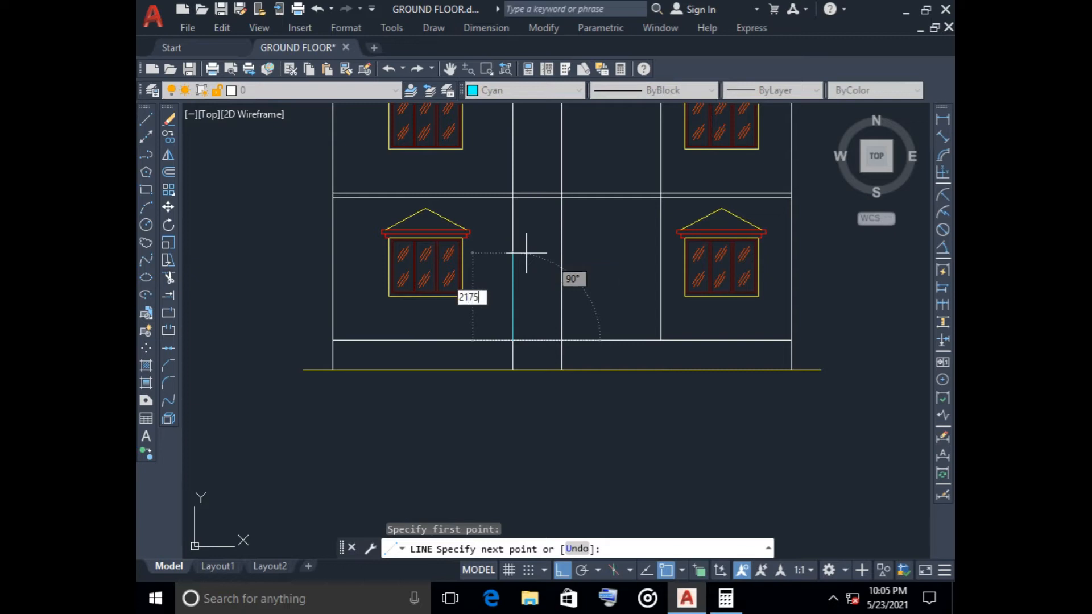
{"action": "key", "text": "Return"}
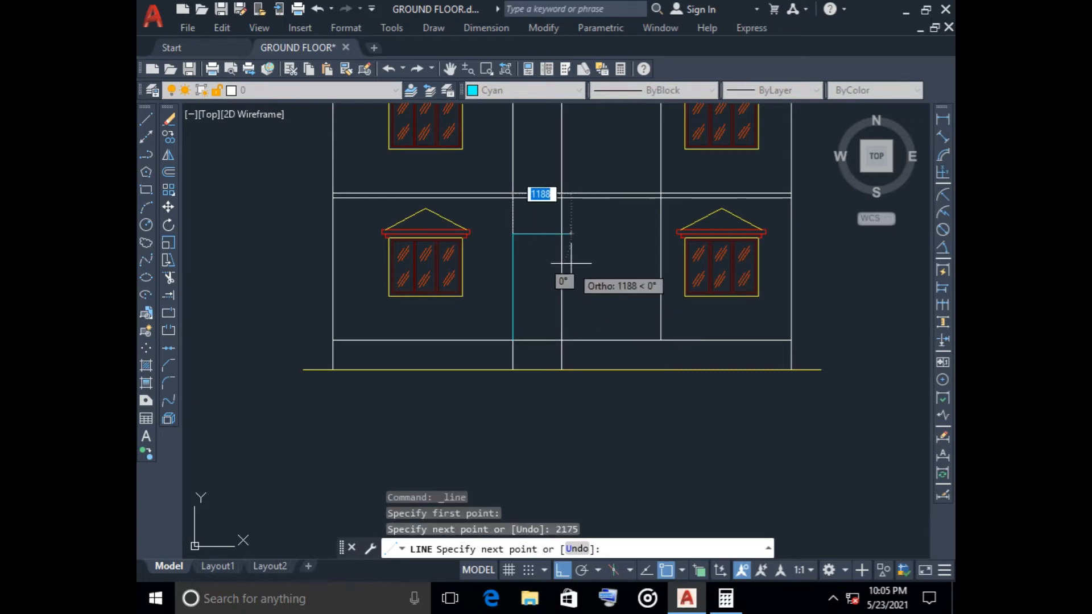
{"action": "left_click", "coordinate": [562, 239]}
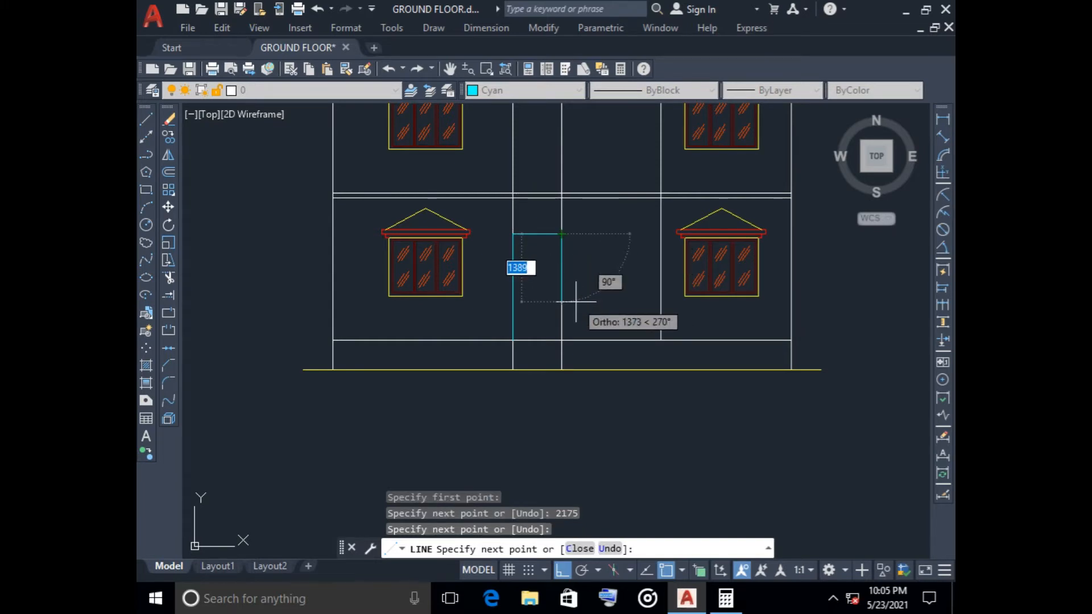
{"action": "left_click", "coordinate": [566, 340]}
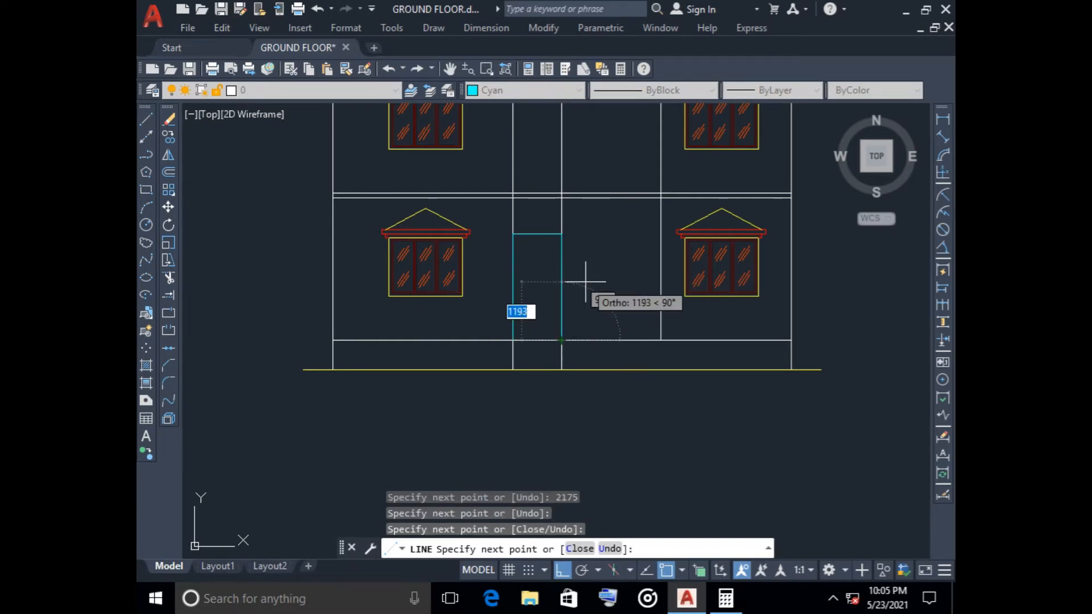
{"action": "key", "text": "Escape"}
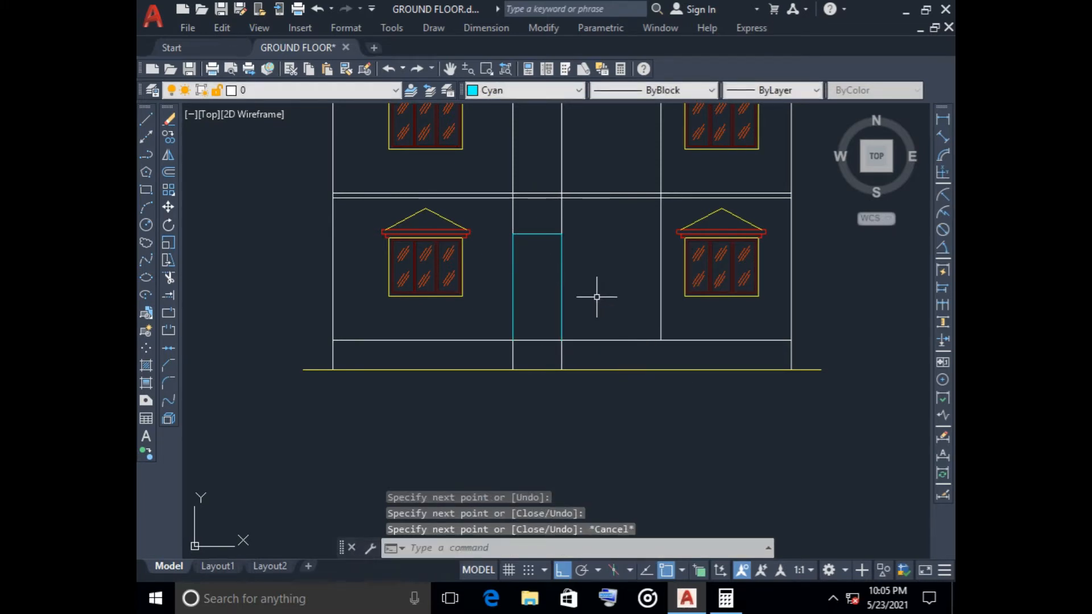
- Trim the two central vertical guide lines between the door top and the slab above the ground floor
{"action": "left_click", "coordinate": [562, 225]}
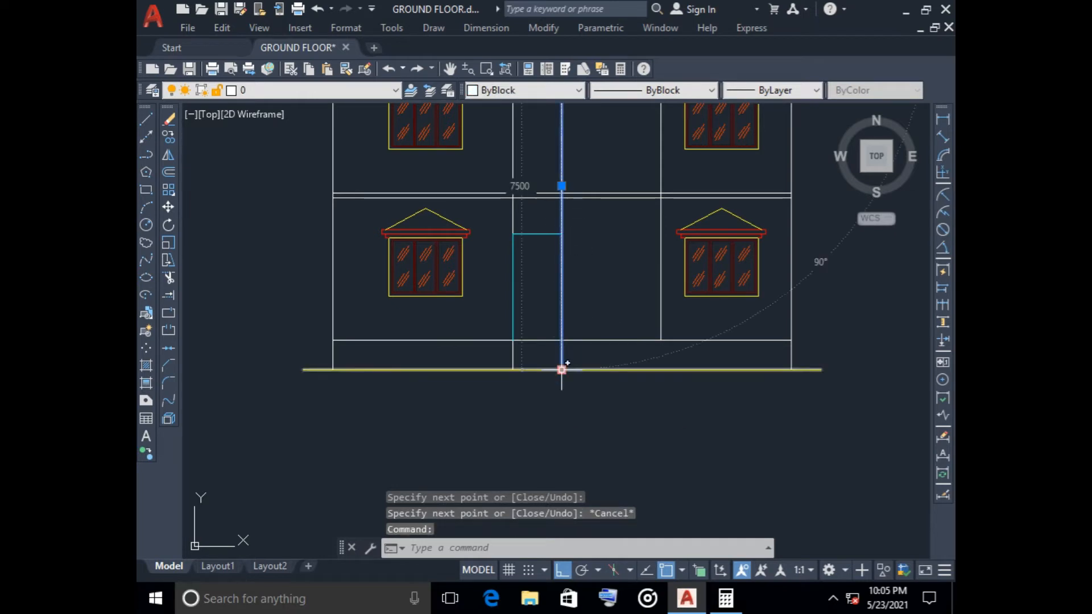
{"action": "key", "text": "Escape"}
{"action": "middle_click_drag", "start_coordinate": [584, 244], "coordinate": [590, 261]}
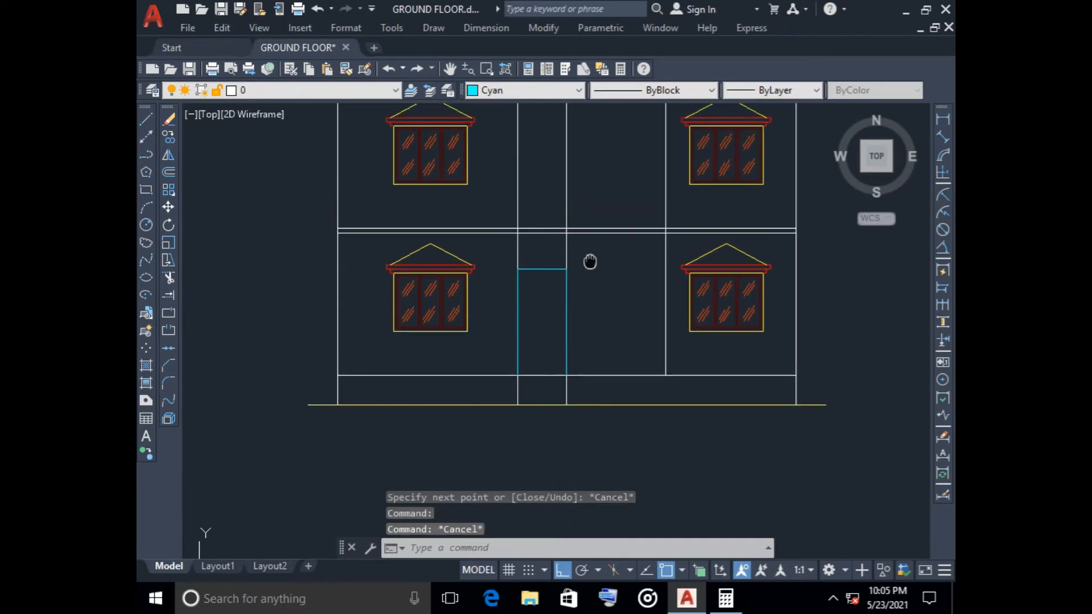
{"action": "type", "text": "tr"}
{"action": "key", "text": "Return"}
{"action": "left_click", "coordinate": [581, 249]}
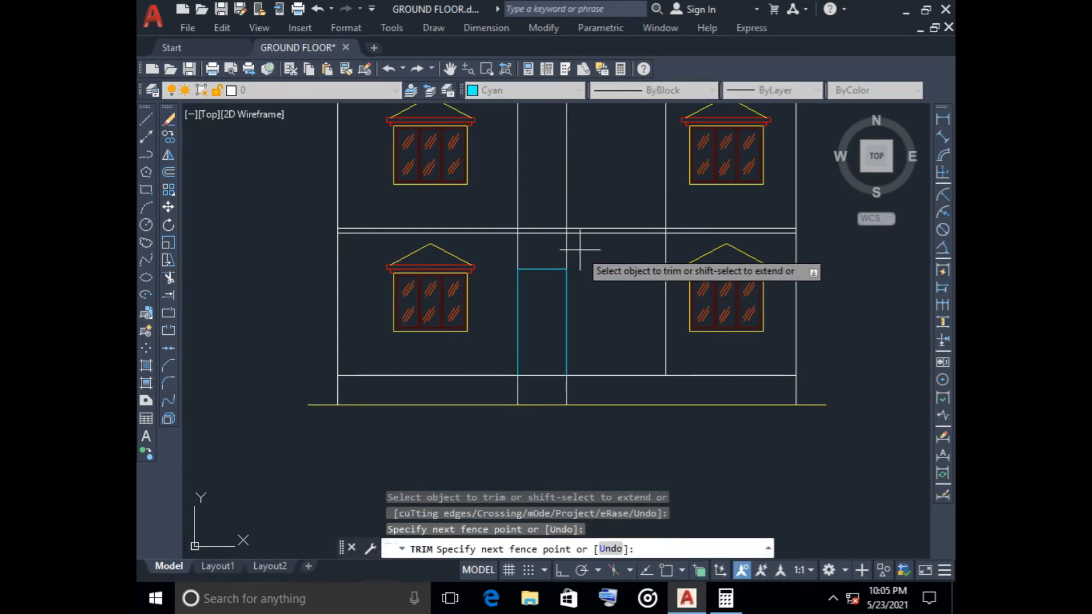
{"action": "key", "text": "Return"}
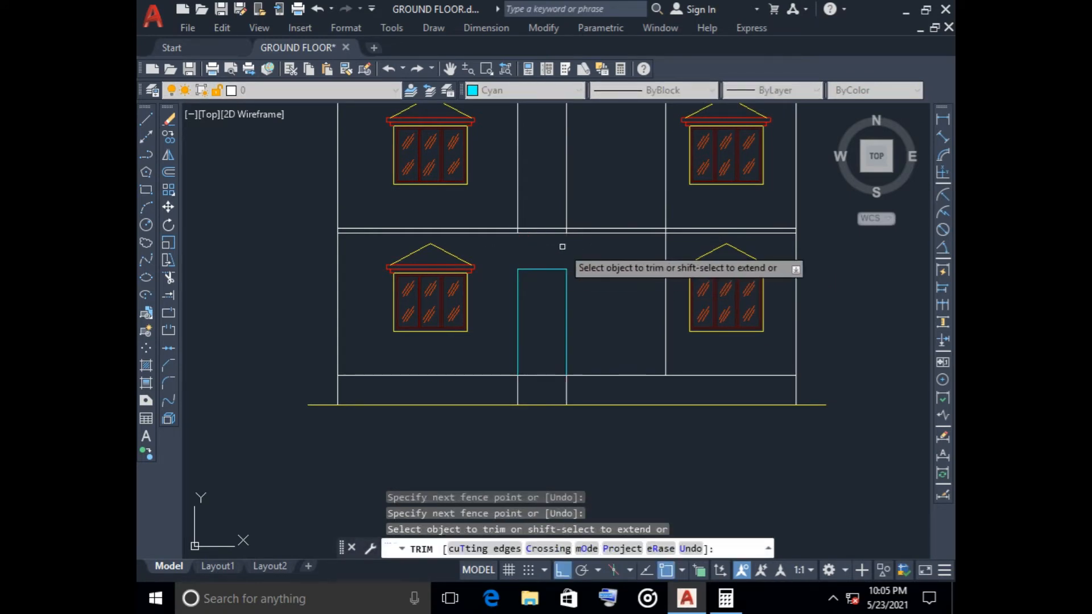
- Trim the two central vertical guide lines within the thickness of the slab above the door
{"action": "scroll", "coordinate": [579, 236], "scroll_direction": "up", "scroll_amount": 6}
{"action": "scroll", "coordinate": [579, 235], "scroll_direction": "down", "scroll_amount": 4}
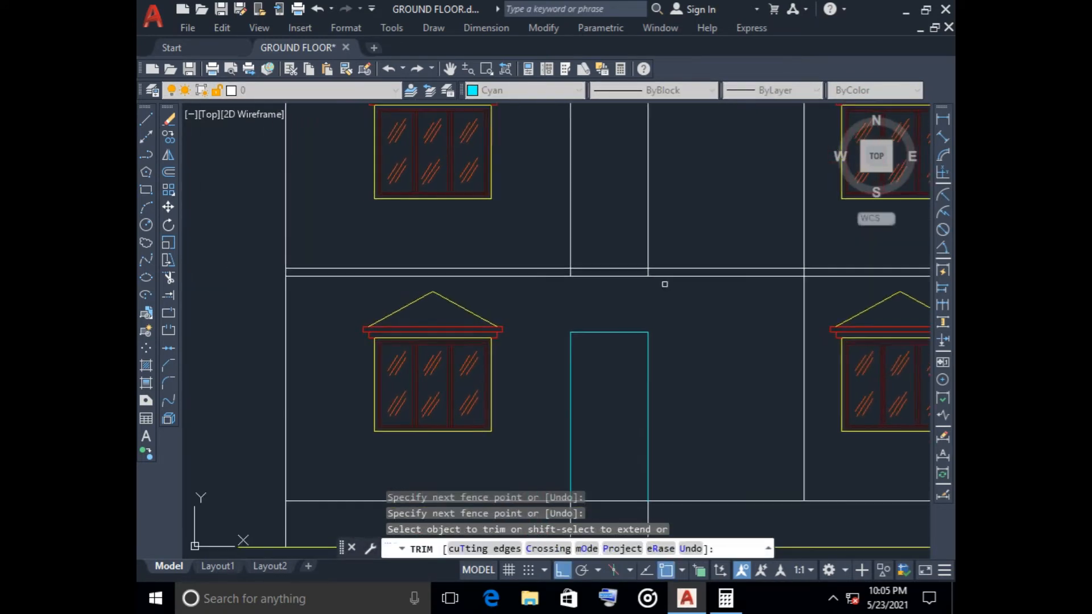
{"action": "scroll", "coordinate": [620, 278], "scroll_direction": "up", "scroll_amount": 5}
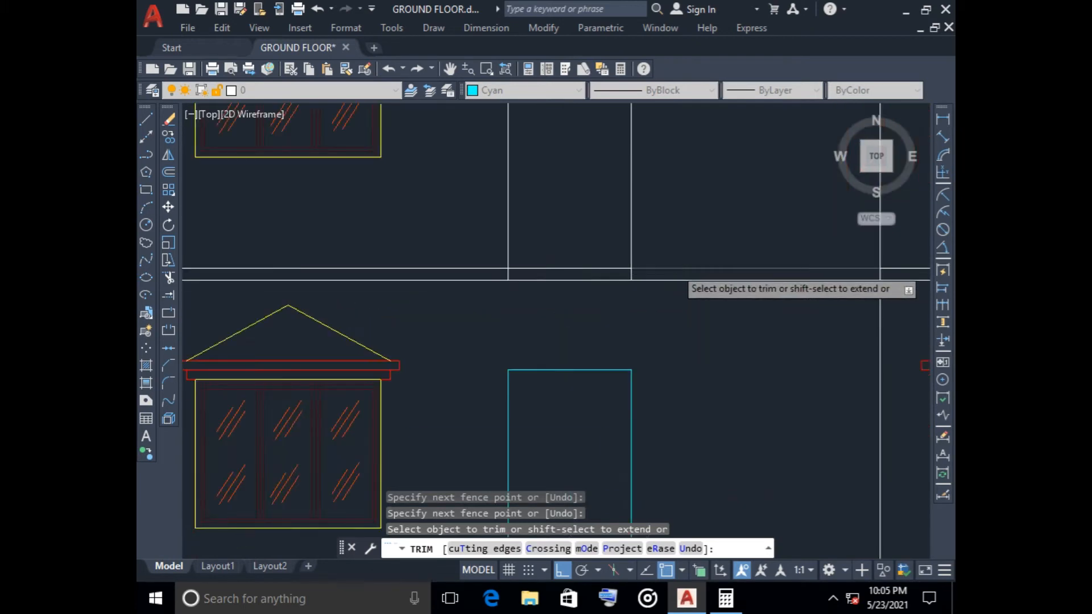
{"action": "left_click", "coordinate": [623, 277]}
{"action": "left_click", "coordinate": [398, 277]}
{"action": "key", "text": "Return"}
- Trim the vertical line beside the right-hand windows where it crosses the slab thickness, and end the Trim command
{"action": "scroll", "coordinate": [625, 339], "scroll_direction": "down", "scroll_amount": 4}
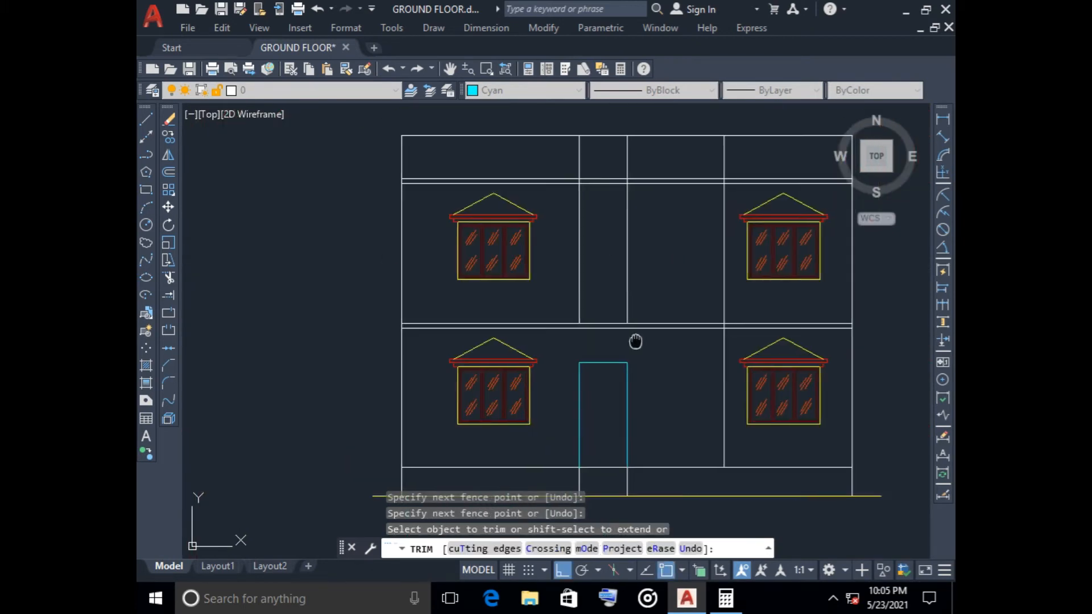
{"action": "scroll", "coordinate": [499, 278], "scroll_direction": "up", "scroll_amount": 6}
{"action": "left_click", "coordinate": [452, 292]}
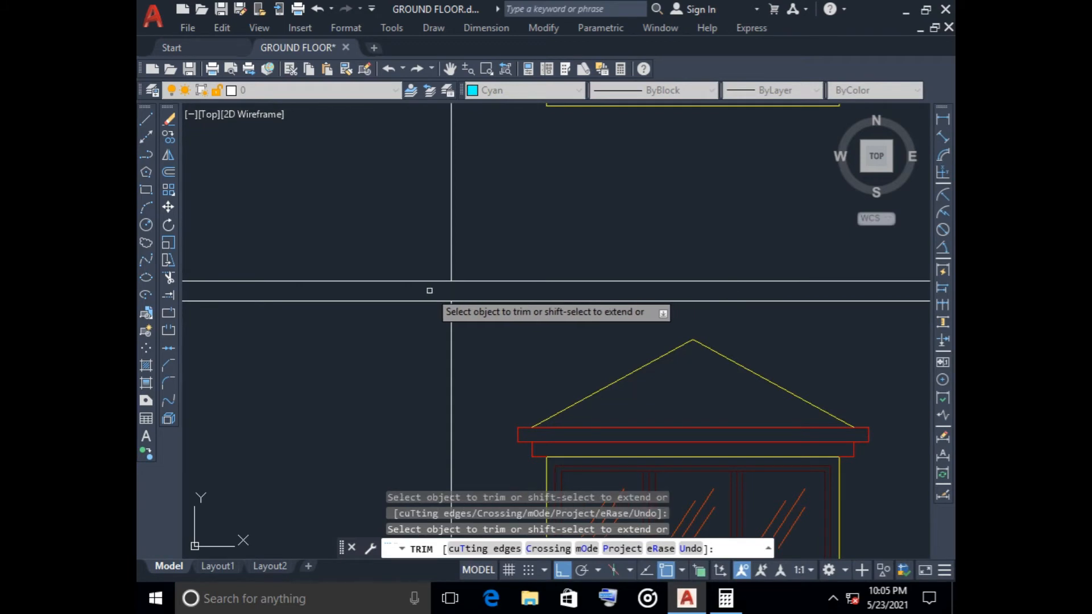
{"action": "scroll", "coordinate": [567, 337], "scroll_direction": "down", "scroll_amount": 5}
{"action": "scroll", "coordinate": [746, 322], "scroll_direction": "up", "scroll_amount": 2}
{"action": "scroll", "coordinate": [746, 322], "scroll_direction": "down", "scroll_amount": 2}
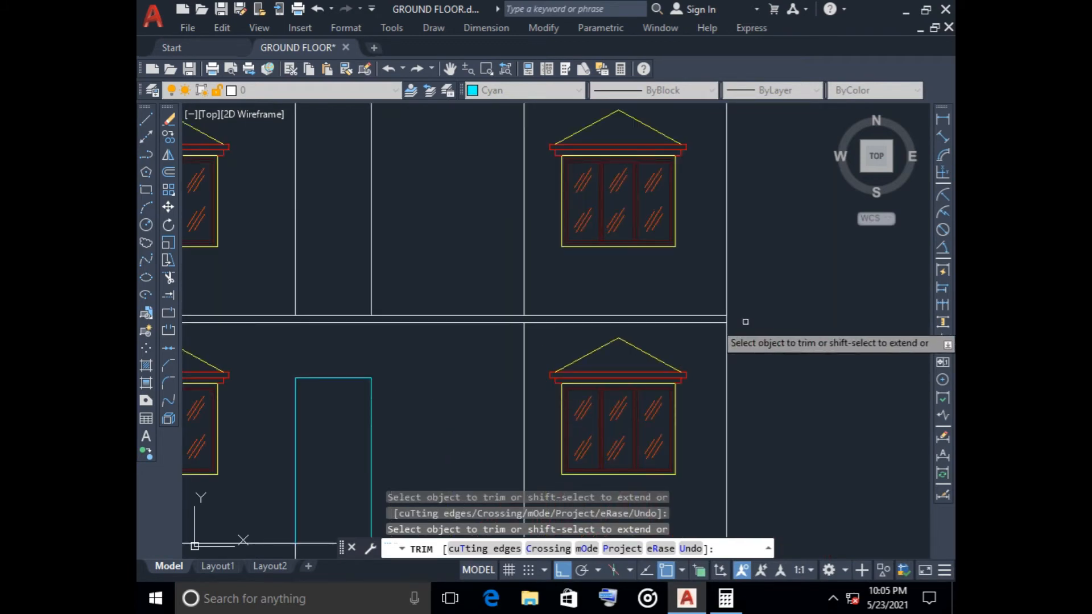
{"action": "scroll", "coordinate": [746, 322], "scroll_direction": "down", "scroll_amount": 2}
{"action": "key", "text": "Escape"}
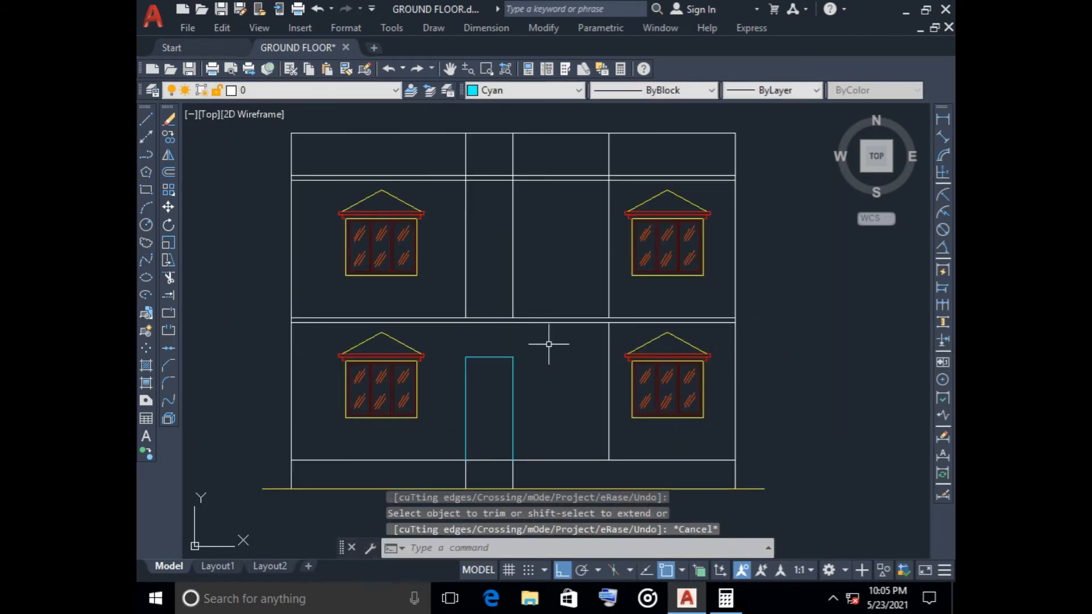
- Stretch the left end of the lower line of the slab above the ground floor 125 outward past the wall
{"action": "middle_click_drag", "start_coordinate": [317, 343], "coordinate": [458, 305]}
{"action": "scroll", "coordinate": [435, 280], "scroll_direction": "up", "scroll_amount": 5}
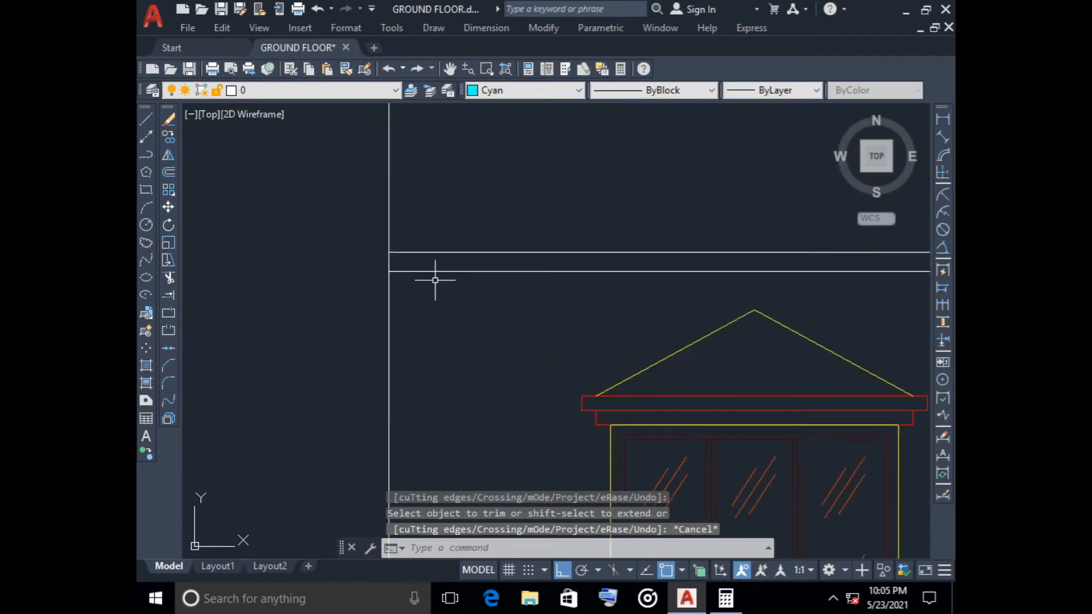
{"action": "left_click", "coordinate": [390, 271]}
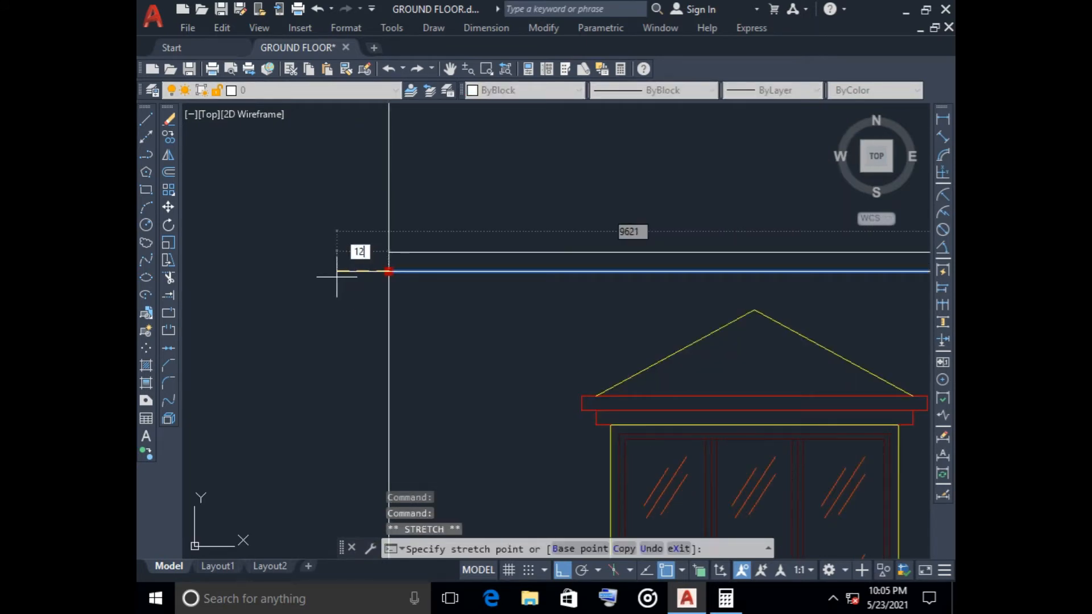
{"action": "type", "text": "125"}
{"action": "key", "text": "Return"}
{"action": "key", "text": "Escape"}
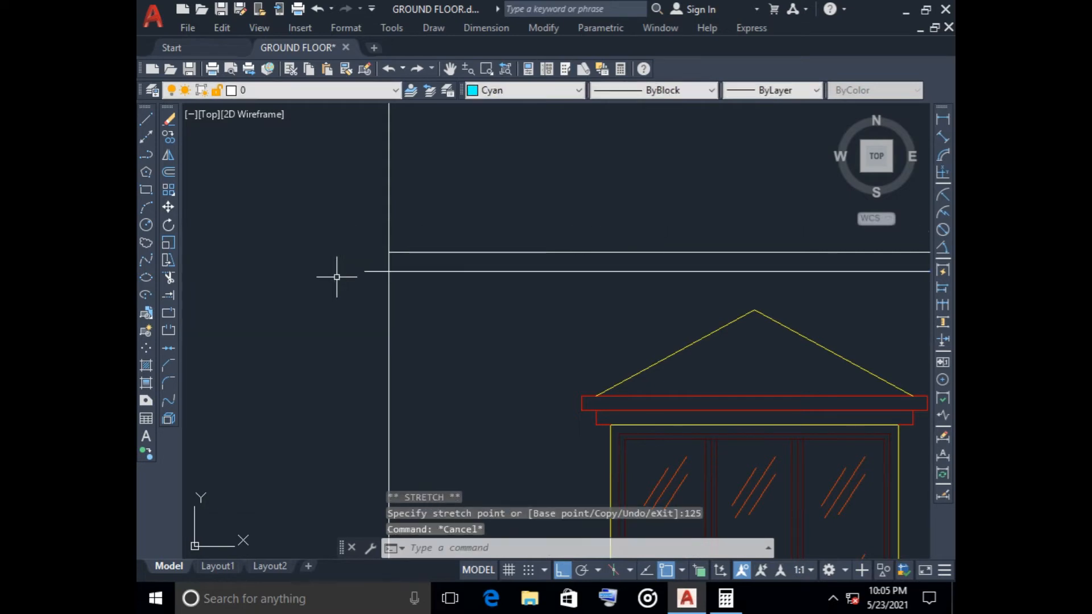
- Stretch the left end of the same slab's upper line 125 outward past the wall
{"action": "left_click", "coordinate": [391, 251]}
{"action": "left_click", "coordinate": [388, 252]}
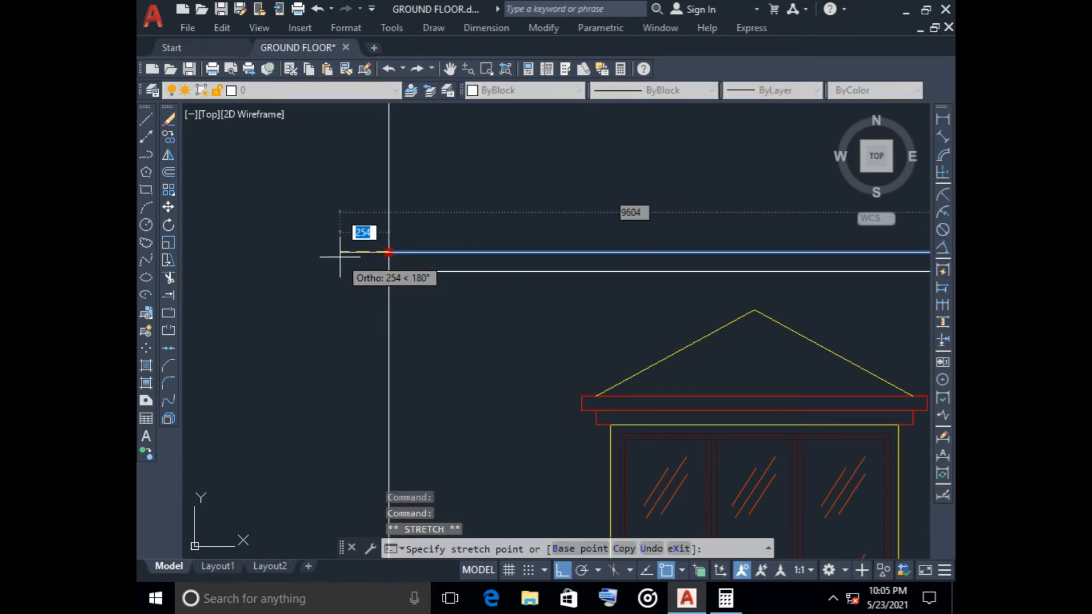
{"action": "type", "text": "125"}
{"action": "key", "text": "Return"}
{"action": "key", "text": "Escape"}
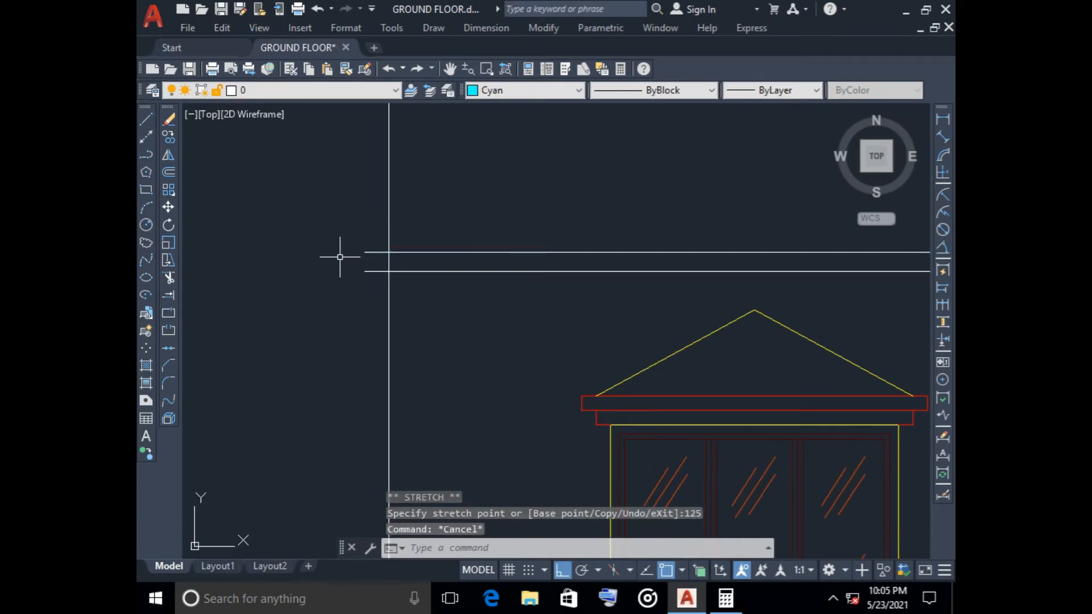
- Stretch the right end of the slab's lower line 125 outward past the right-hand wall
{"action": "scroll", "coordinate": [602, 364], "scroll_direction": "down", "scroll_amount": 3}
{"action": "scroll", "coordinate": [870, 307], "scroll_direction": "up", "scroll_amount": 1}
{"action": "scroll", "coordinate": [626, 285], "scroll_direction": "up", "scroll_amount": 2}
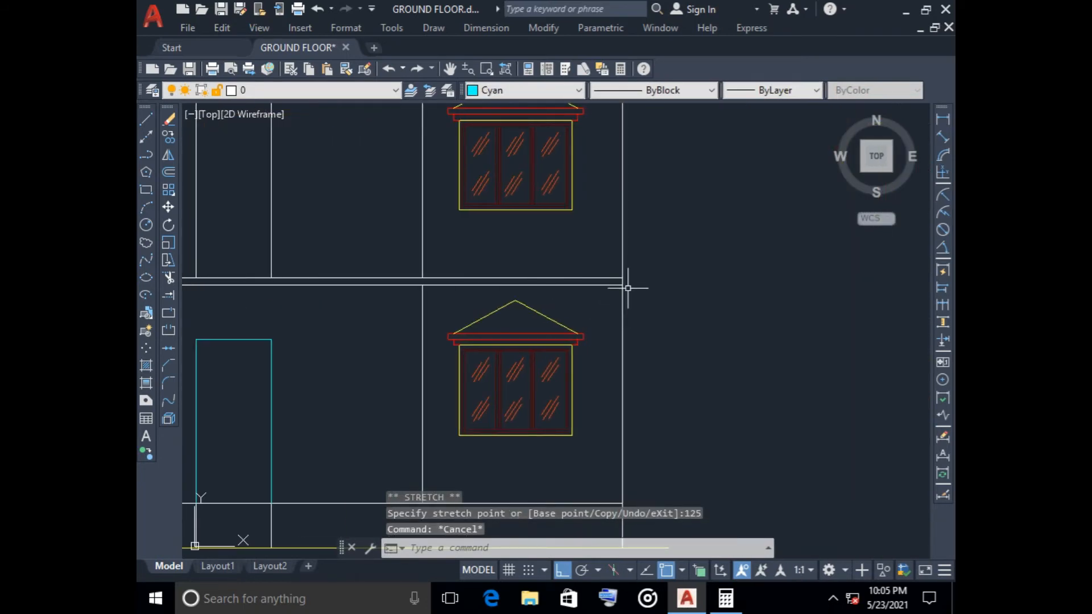
{"action": "left_click", "coordinate": [595, 280]}
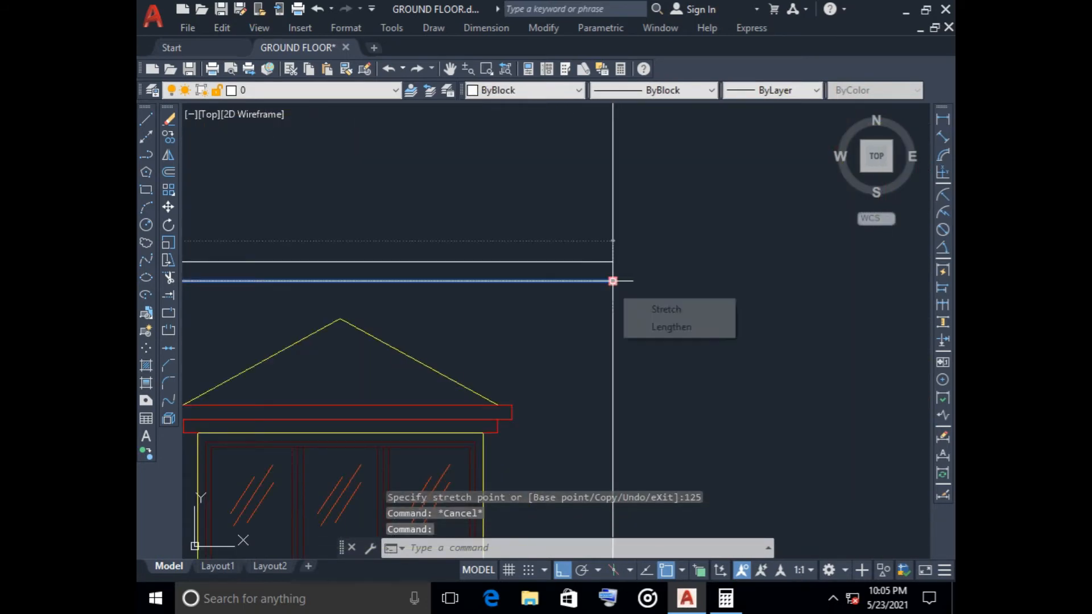
{"action": "left_click", "coordinate": [613, 280]}
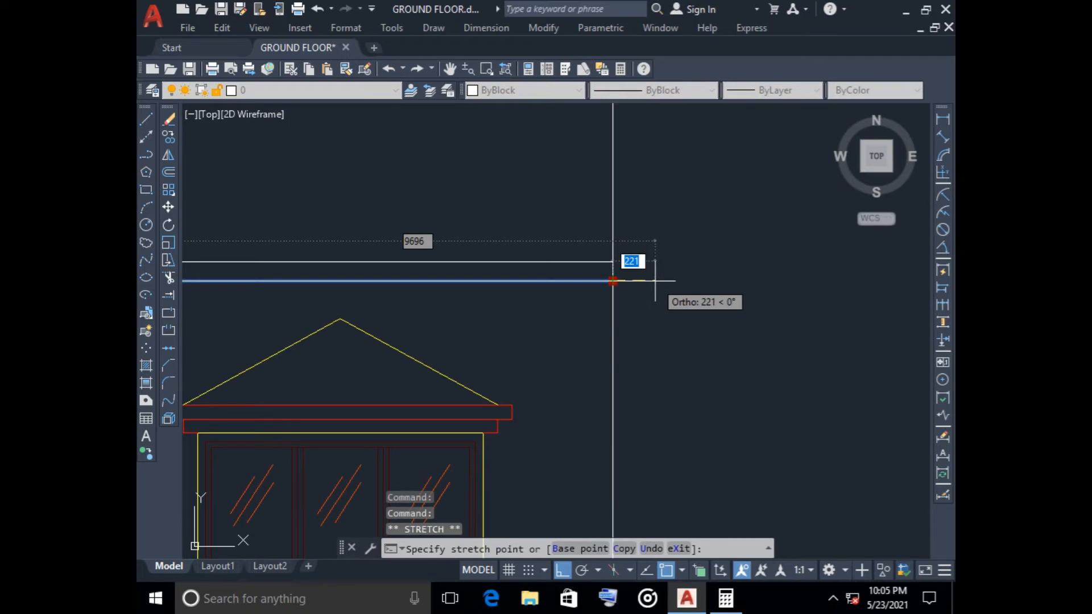
{"action": "key", "text": "Return"}
{"action": "key", "text": "Escape"}
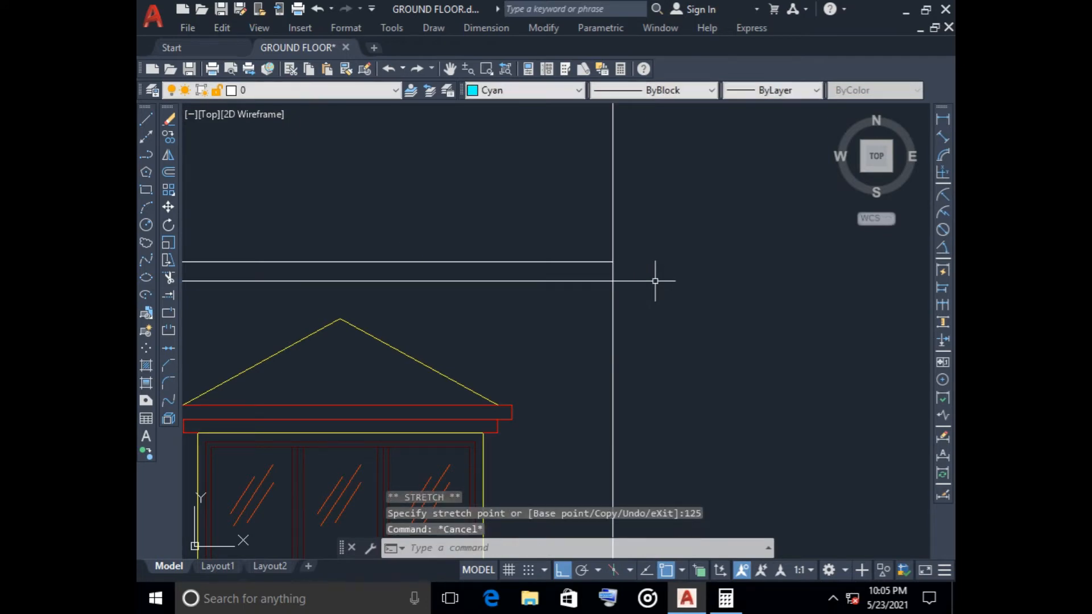
- Stretch the right end of the slab's upper line 125 outward past the right-hand wall
{"action": "left_click", "coordinate": [590, 262]}
{"action": "left_click", "coordinate": [613, 262]}
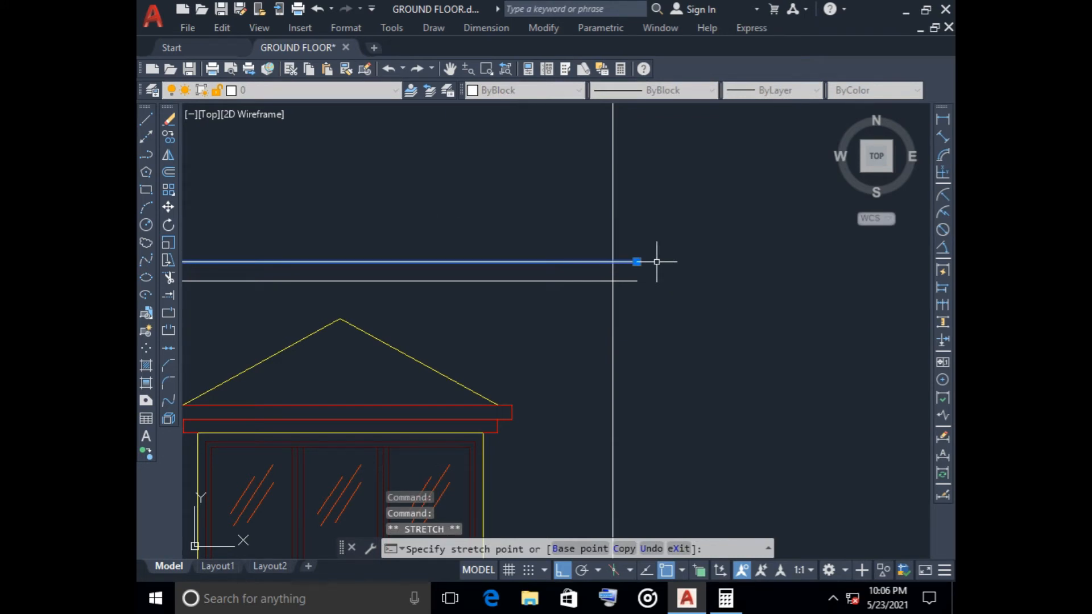
{"action": "type", "text": "125"}
{"action": "key", "text": "Return"}
{"action": "key", "text": "Escape"}
- Mirror the red cornice of the ground-floor right-hand window about a horizontal line through the window's centre to form its sill, keeping the source objects
{"action": "scroll", "coordinate": [593, 416], "scroll_direction": "down", "scroll_amount": 3}
{"action": "scroll", "coordinate": [592, 432], "scroll_direction": "down", "scroll_amount": 2}
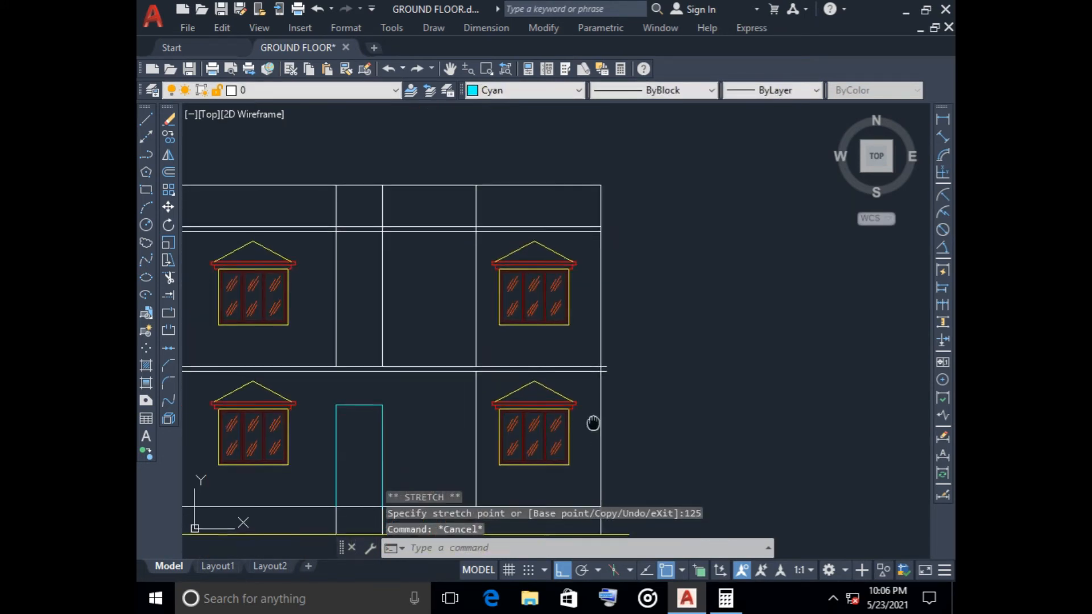
{"action": "scroll", "coordinate": [543, 384], "scroll_direction": "up", "scroll_amount": 5}
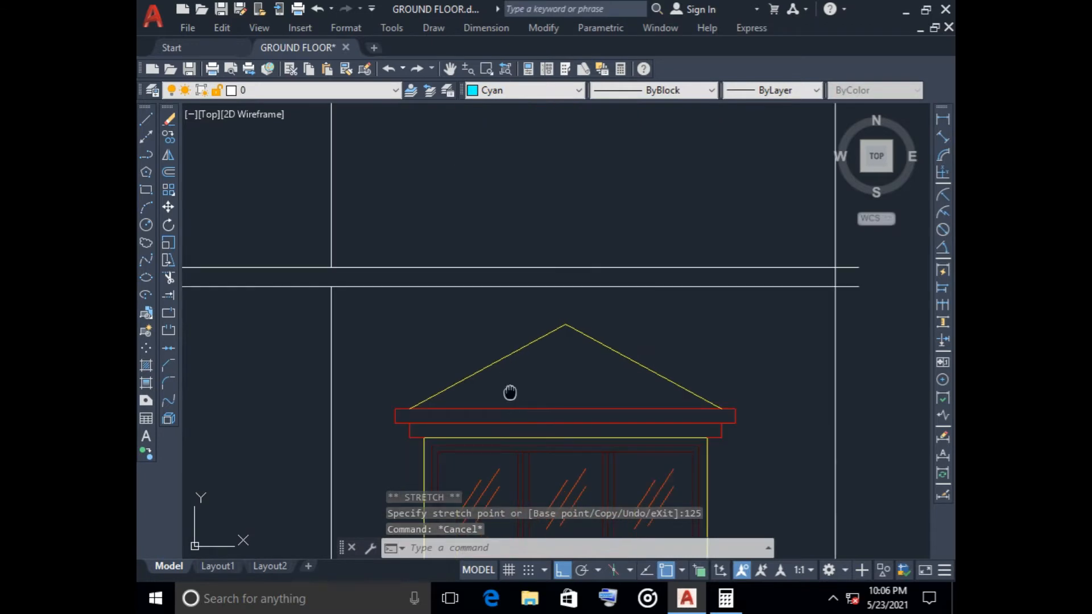
{"action": "scroll", "coordinate": [472, 361], "scroll_direction": "up", "scroll_amount": 4}
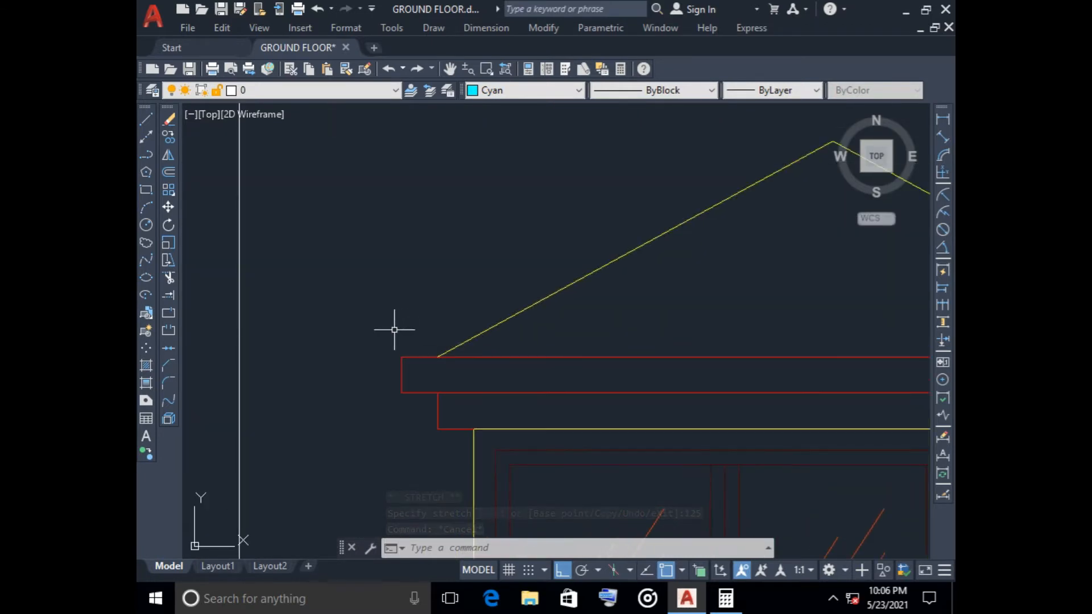
{"action": "left_click", "coordinate": [534, 357]}
{"action": "left_click", "coordinate": [524, 397]}
{"action": "left_click", "coordinate": [433, 419]}
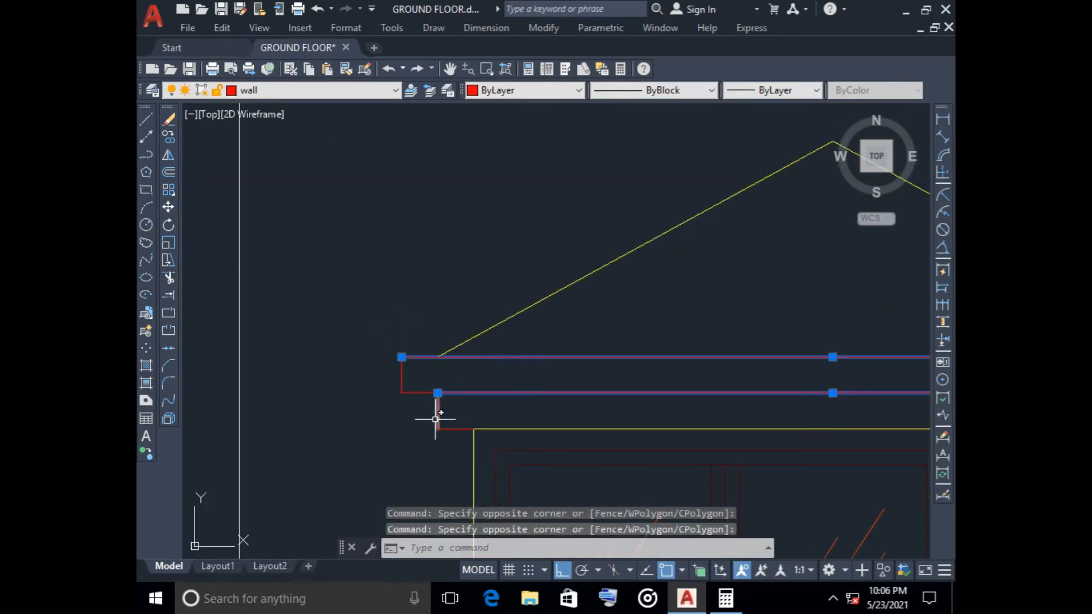
{"action": "left_click", "coordinate": [447, 417]}
{"action": "left_click", "coordinate": [388, 417]}
{"action": "left_click", "coordinate": [434, 442]}
{"action": "left_click", "coordinate": [446, 427]}
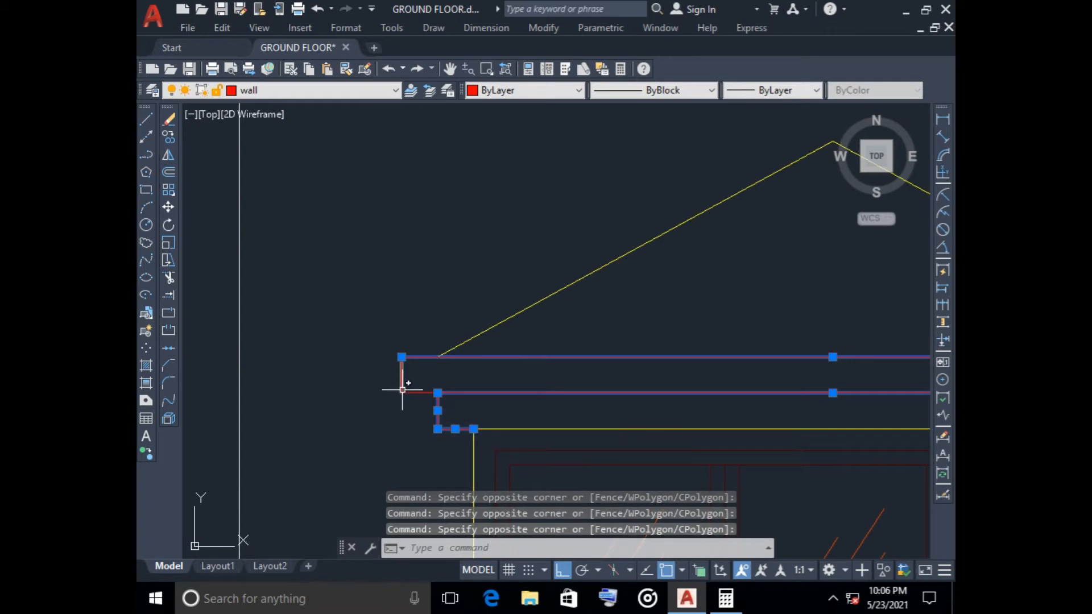
{"action": "left_click", "coordinate": [408, 373]}
{"action": "left_click", "coordinate": [398, 376]}
{"action": "middle_click_drag", "start_coordinate": [747, 427], "coordinate": [491, 384]}
{"action": "scroll", "coordinate": [787, 384], "scroll_direction": "down", "scroll_amount": 2}
{"action": "scroll", "coordinate": [801, 354], "scroll_direction": "up", "scroll_amount": 4}
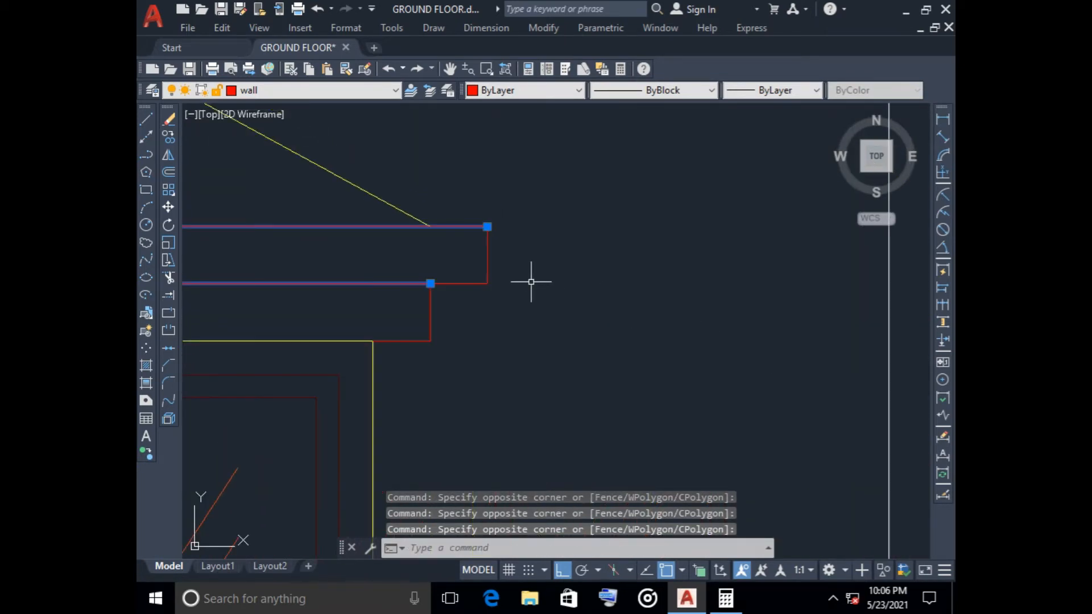
{"action": "left_click", "coordinate": [524, 254]}
{"action": "left_click", "coordinate": [402, 359]}
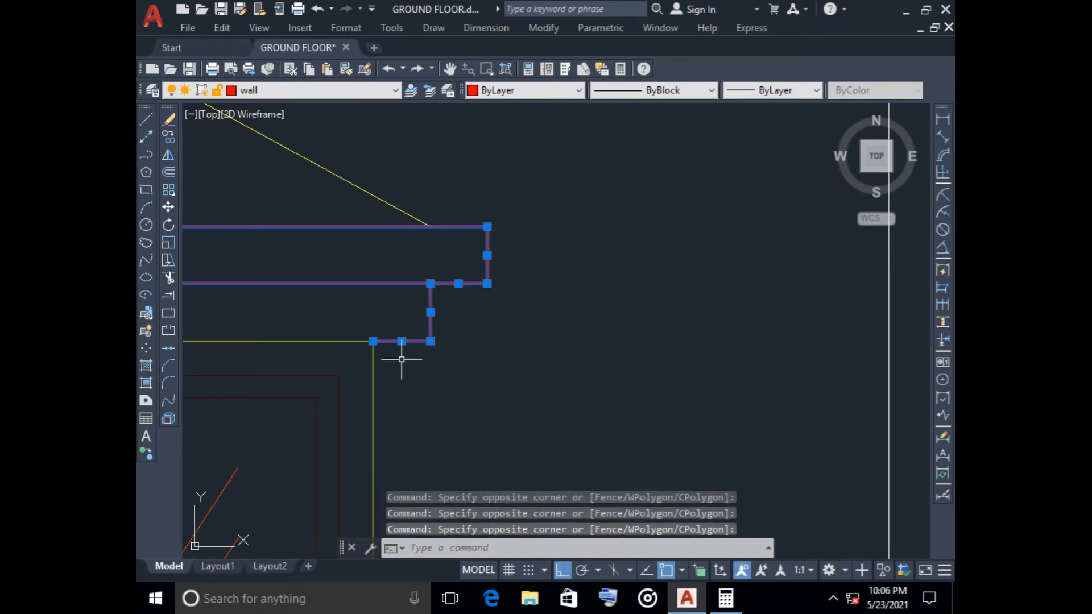
{"action": "scroll", "coordinate": [489, 378], "scroll_direction": "down", "scroll_amount": 3}
{"action": "scroll", "coordinate": [499, 385], "scroll_direction": "down", "scroll_amount": 1}
{"action": "middle_click_drag", "start_coordinate": [499, 385], "coordinate": [639, 296]}
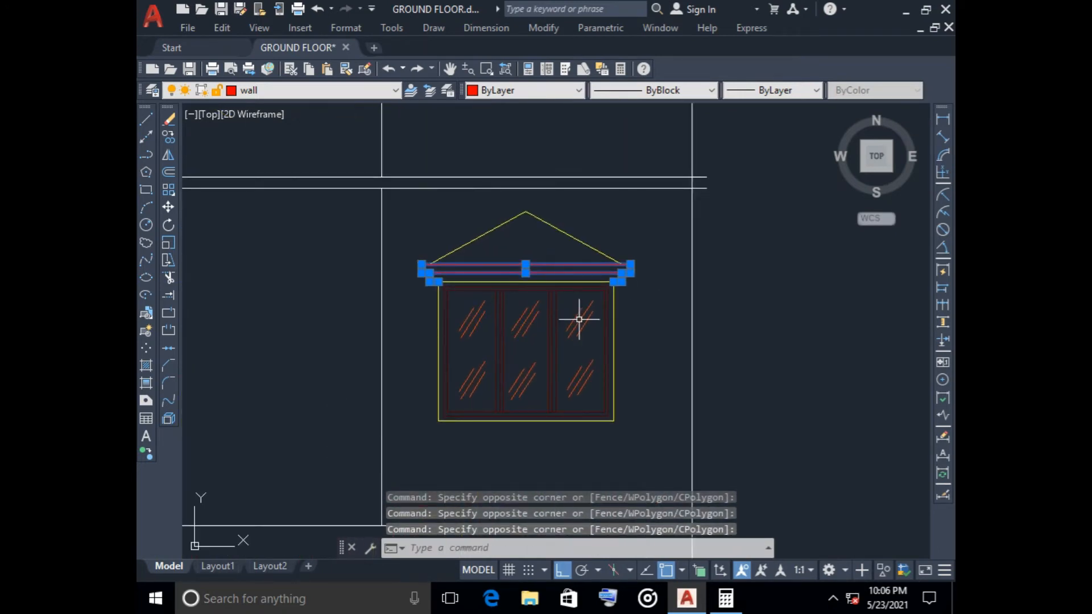
{"action": "left_click", "coordinate": [169, 155]}
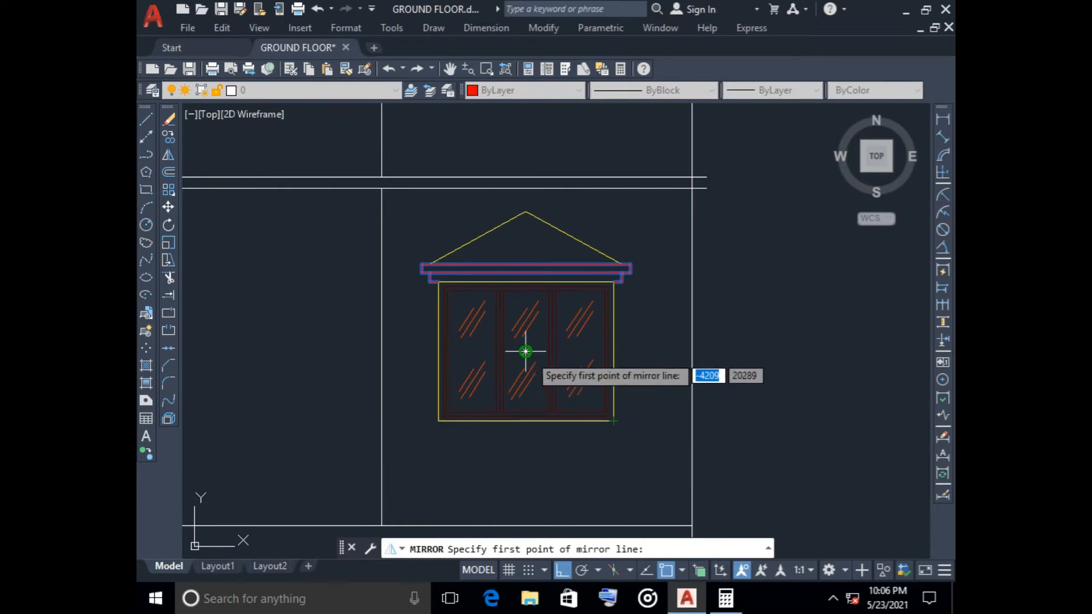
{"action": "left_click", "coordinate": [526, 351]}
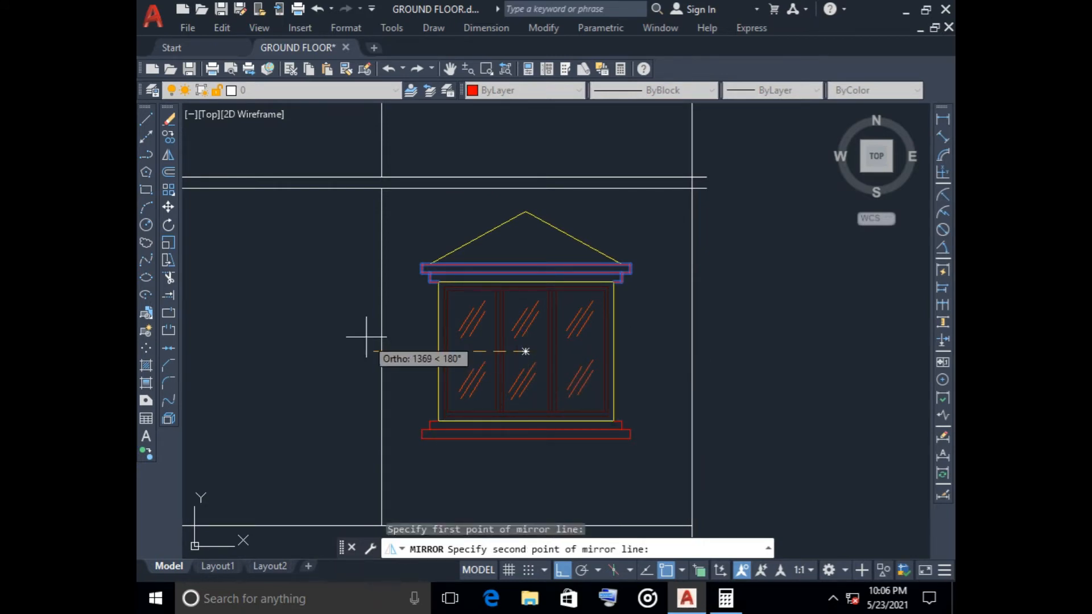
{"action": "left_click", "coordinate": [630, 356]}
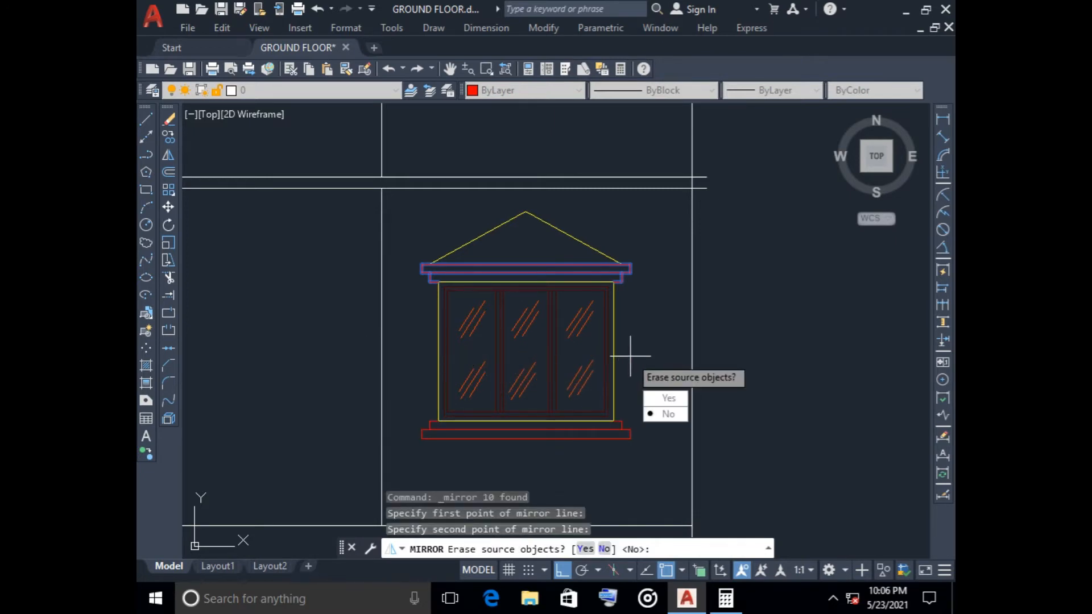
{"action": "type", "text": "n"}
{"action": "key", "text": "Return"}
{"action": "scroll", "coordinate": [423, 448], "scroll_direction": "up", "scroll_amount": 4}
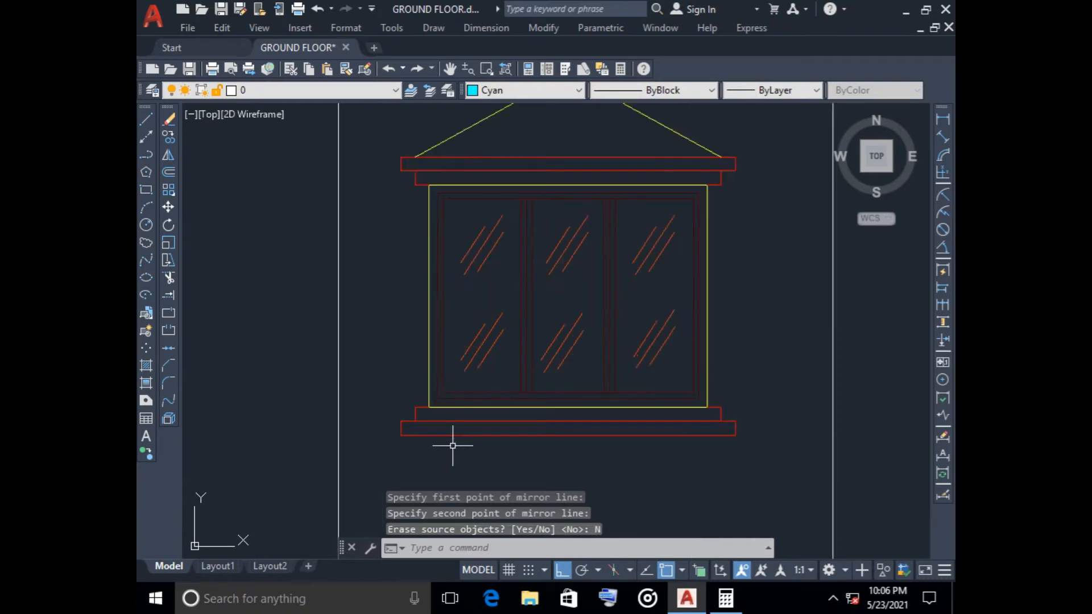
{"action": "left_click", "coordinate": [431, 455]}
{"action": "left_click", "coordinate": [352, 395]}
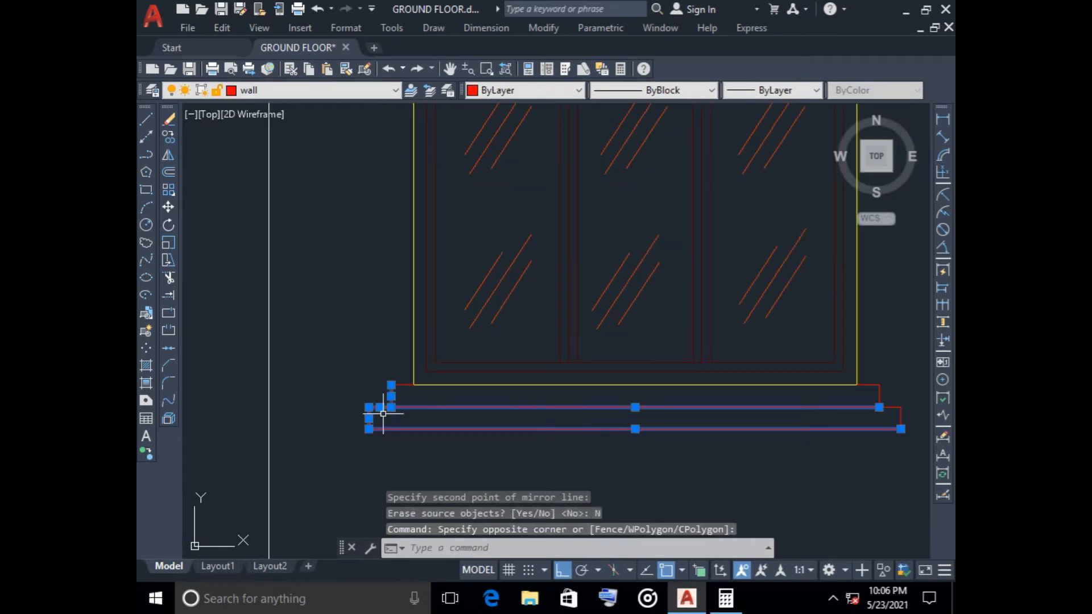
{"action": "left_click", "coordinate": [403, 393]}
{"action": "left_click", "coordinate": [391, 368]}
{"action": "scroll", "coordinate": [662, 405], "scroll_direction": "down", "scroll_amount": 2}
{"action": "middle_click_drag", "start_coordinate": [662, 407], "coordinate": [499, 388]}
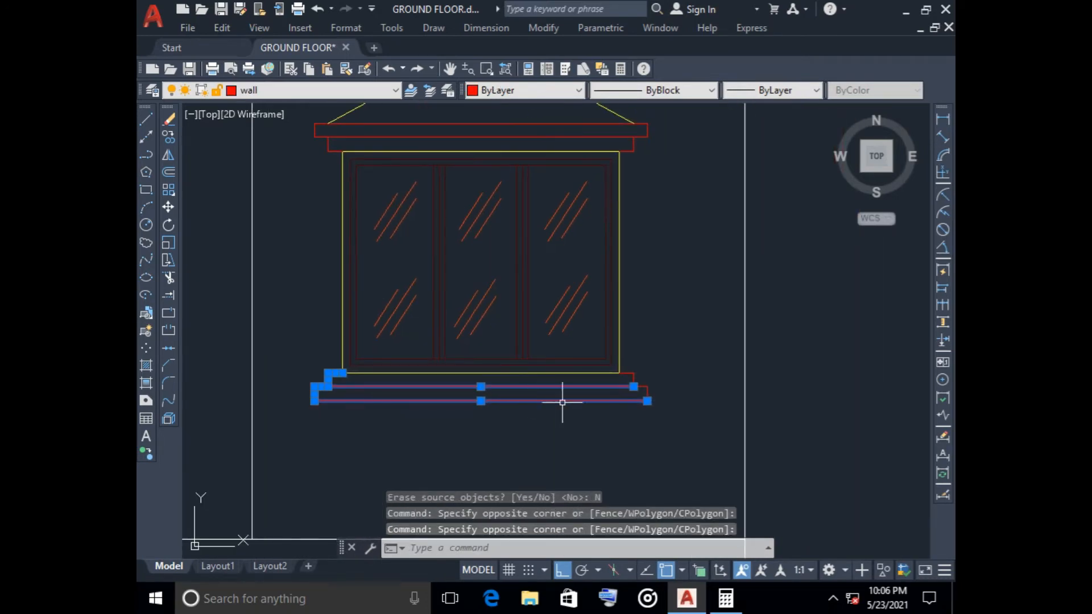
{"action": "scroll", "coordinate": [628, 404], "scroll_direction": "up", "scroll_amount": 4}
{"action": "left_click", "coordinate": [658, 298]}
{"action": "left_click", "coordinate": [633, 365]}
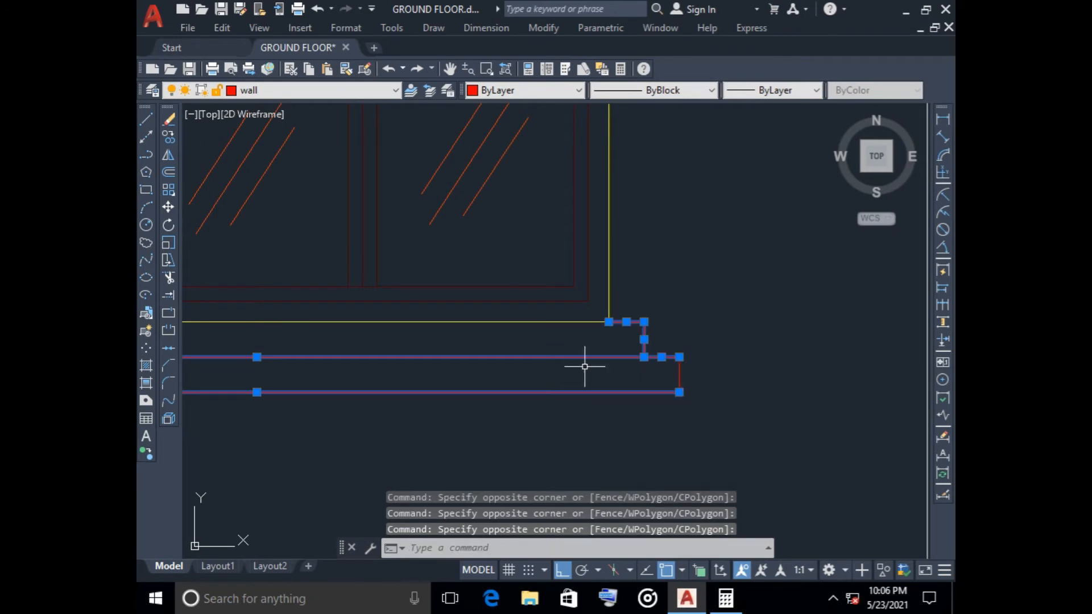
{"action": "scroll", "coordinate": [605, 360], "scroll_direction": "down", "scroll_amount": 3}
{"action": "type", "text": "co"}
{"action": "key", "text": "Return"}
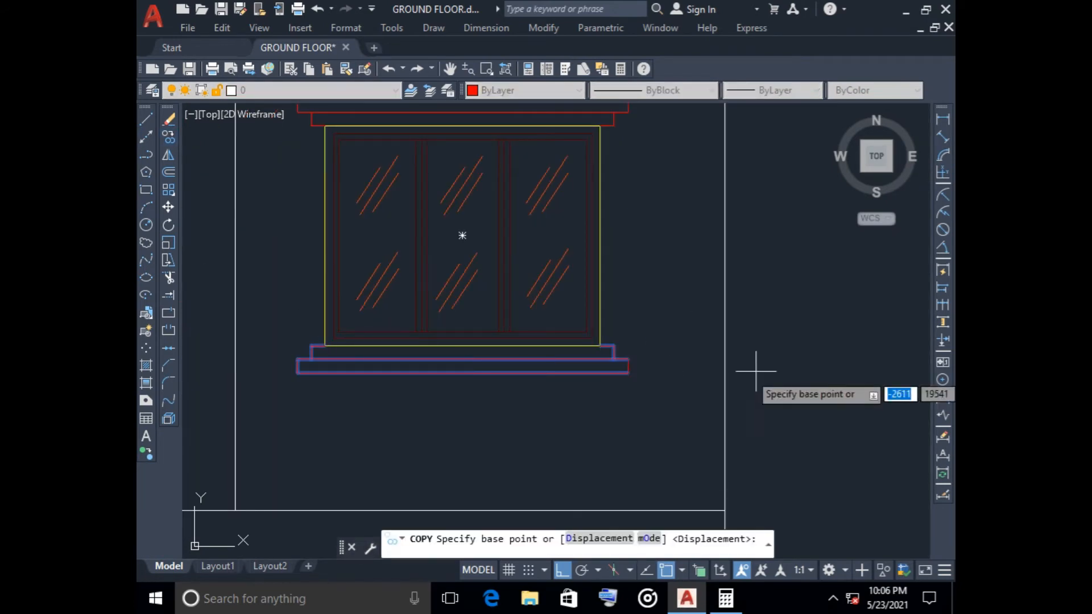
{"action": "scroll", "coordinate": [637, 351], "scroll_direction": "up", "scroll_amount": 3}
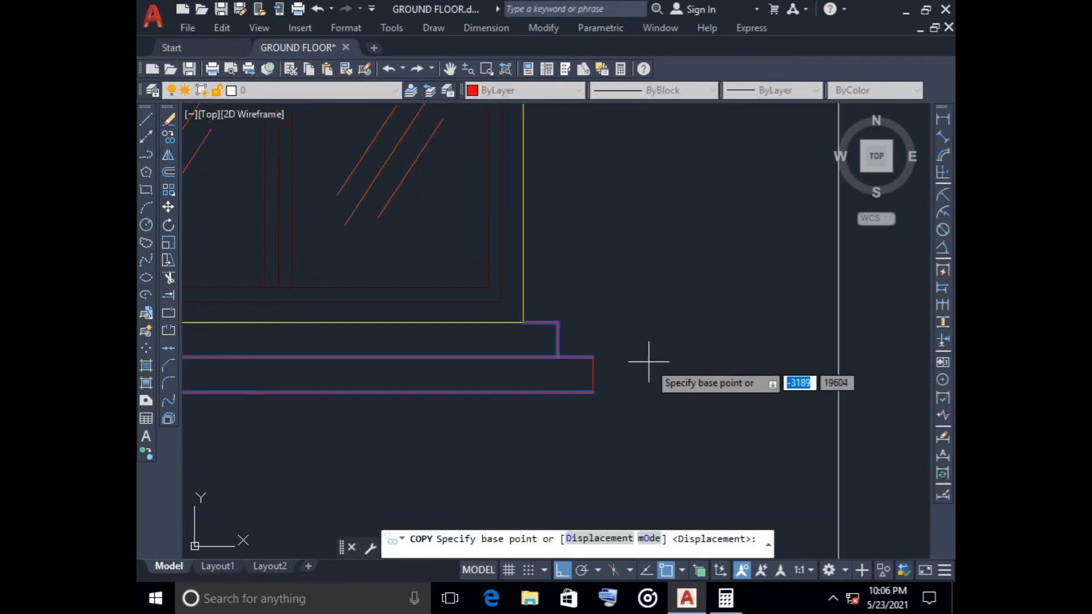
{"action": "key", "text": "Escape"}
- Copy the complete red sill from the ground-floor right-hand window's lower-left corner to the matching corner of the upper right-hand window
{"action": "left_click", "coordinate": [634, 408]}
{"action": "left_click", "coordinate": [540, 312]}
{"action": "scroll", "coordinate": [629, 365], "scroll_direction": "down", "scroll_amount": 2}
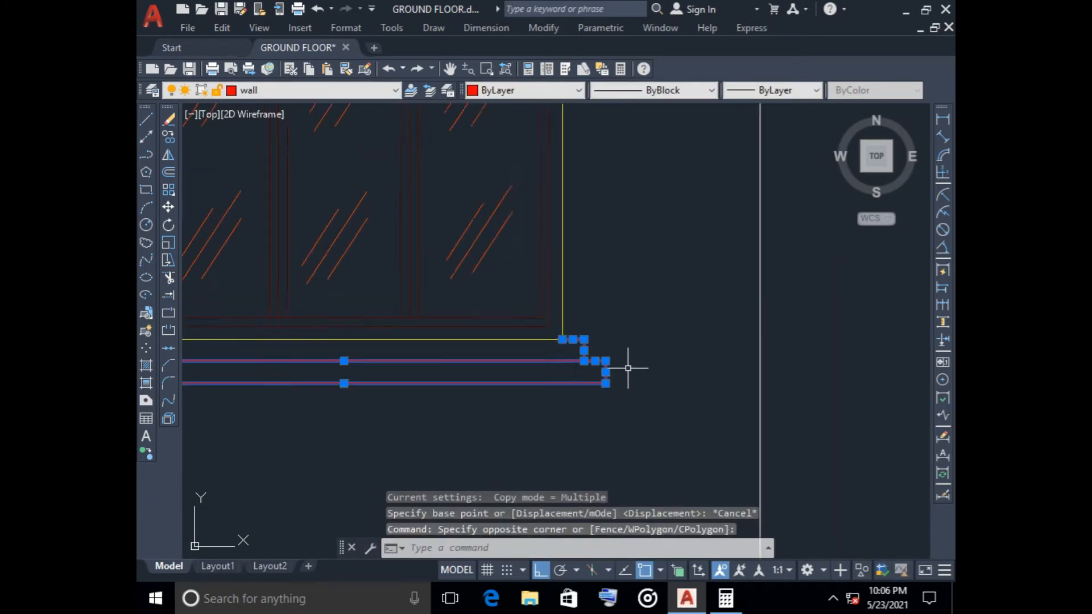
{"action": "middle_click_drag", "start_coordinate": [629, 365], "coordinate": [812, 329]}
{"action": "left_click", "coordinate": [295, 369]}
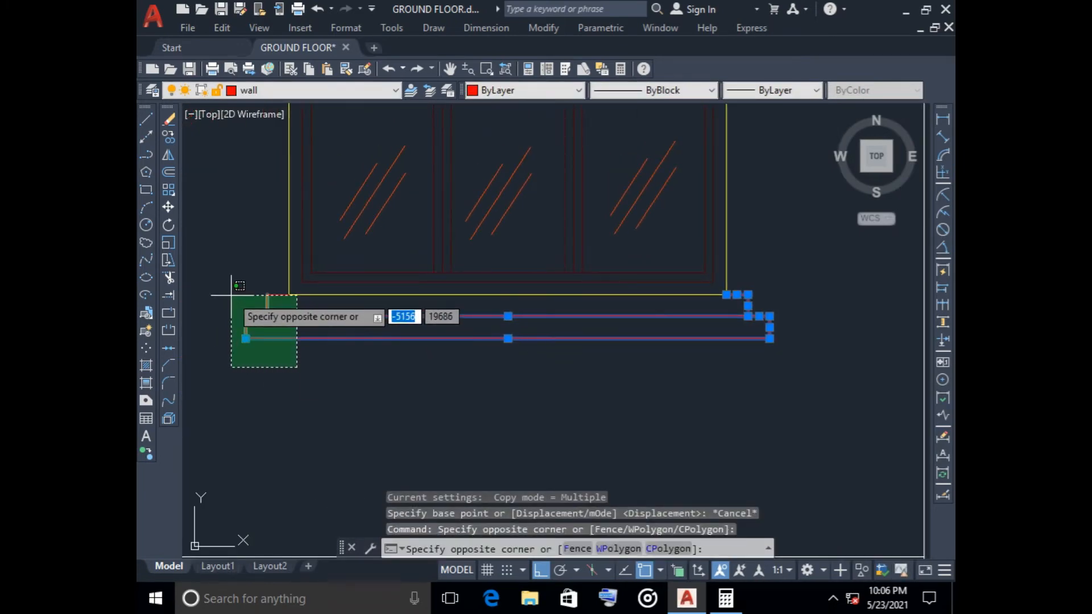
{"action": "left_click", "coordinate": [234, 293]}
{"action": "left_click", "coordinate": [273, 303]}
{"action": "left_click", "coordinate": [234, 234]}
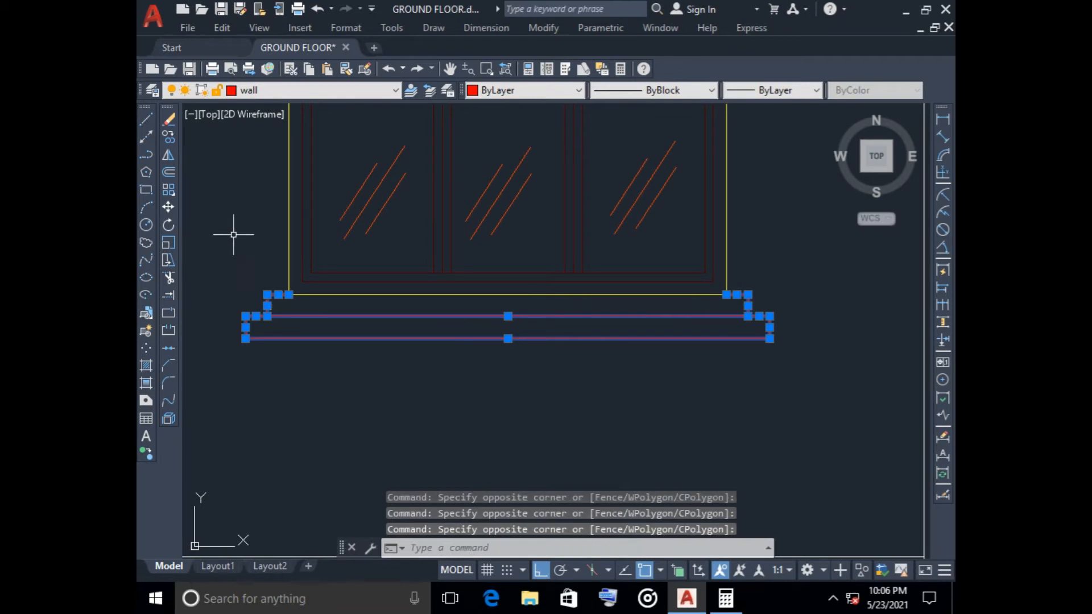
{"action": "left_click", "coordinate": [169, 137]}
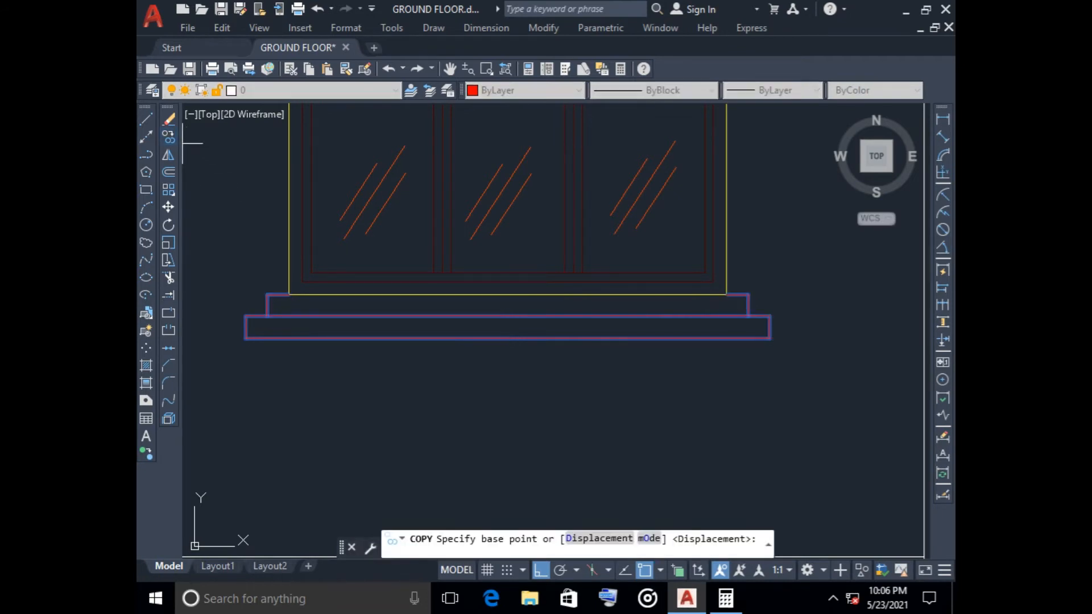
{"action": "left_click", "coordinate": [289, 295]}
{"action": "scroll", "coordinate": [324, 231], "scroll_direction": "down", "scroll_amount": 4}
{"action": "scroll", "coordinate": [405, 394], "scroll_direction": "up", "scroll_amount": 5}
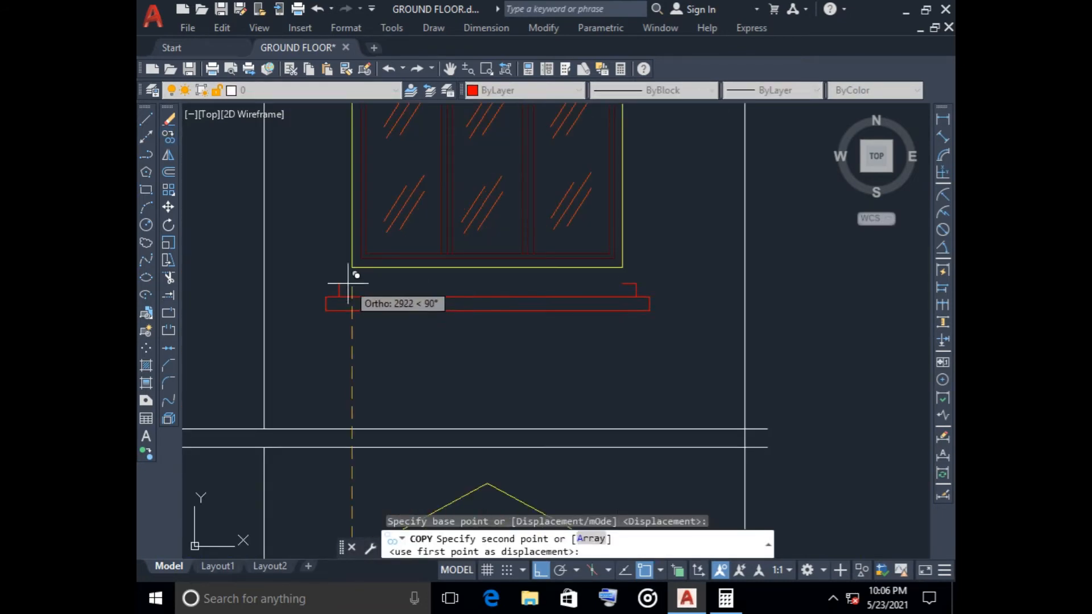
{"action": "left_click", "coordinate": [348, 278]}
- Place further copies of the sill at the lower-left corners of the upper and ground-floor left-hand windows
{"action": "scroll", "coordinate": [348, 279], "scroll_direction": "down", "scroll_amount": 5}
{"action": "scroll", "coordinate": [380, 335], "scroll_direction": "up", "scroll_amount": 5}
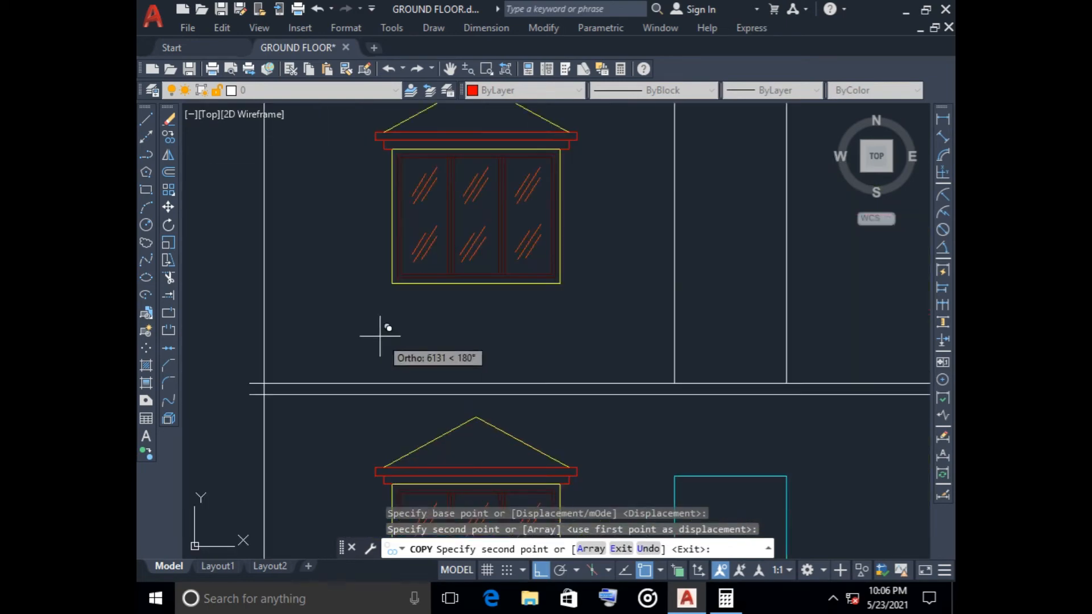
{"action": "left_click", "coordinate": [391, 283]}
{"action": "scroll", "coordinate": [429, 319], "scroll_direction": "down", "scroll_amount": 5}
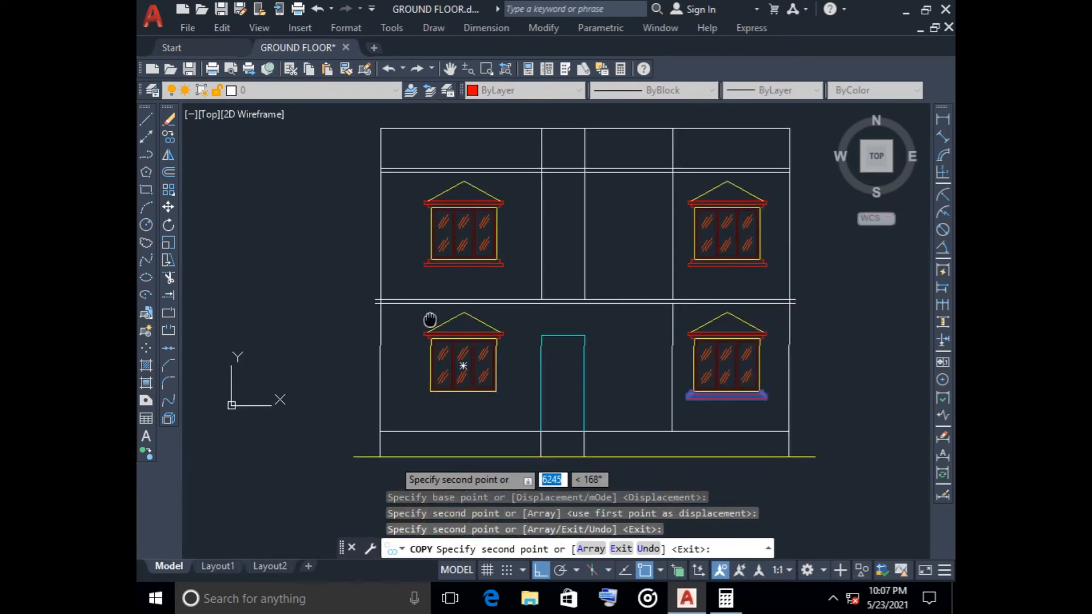
{"action": "scroll", "coordinate": [445, 408], "scroll_direction": "up", "scroll_amount": 4}
{"action": "left_click", "coordinate": [409, 362]}
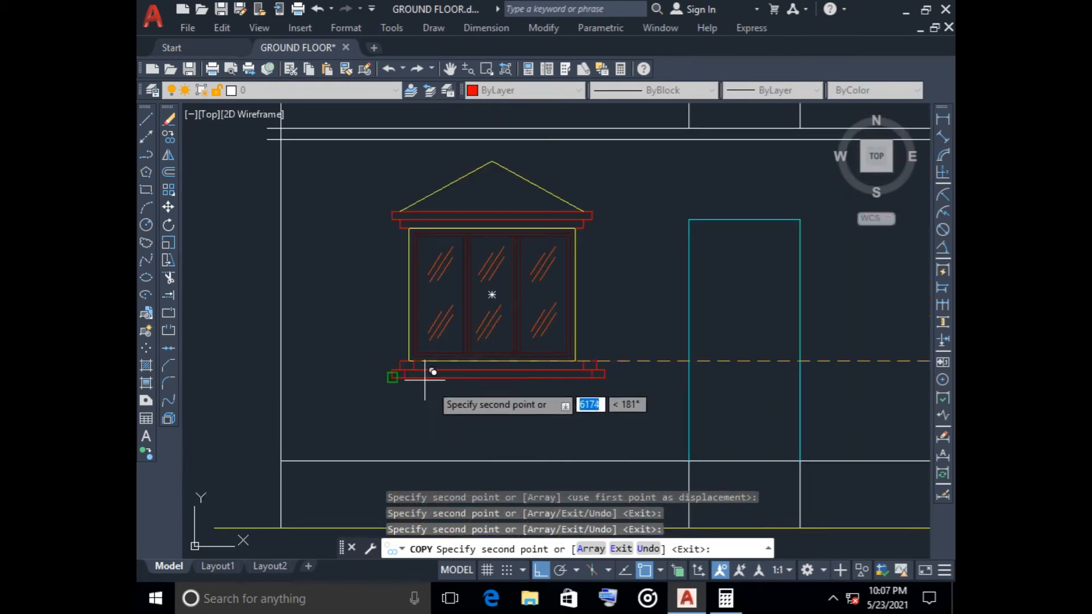
- Finish copying the sills, switch Ortho mode off and turn polar tracking on
{"action": "key", "text": "Escape"}
{"action": "scroll", "coordinate": [460, 402], "scroll_direction": "down", "scroll_amount": 5}
{"action": "left_click", "coordinate": [562, 570]}
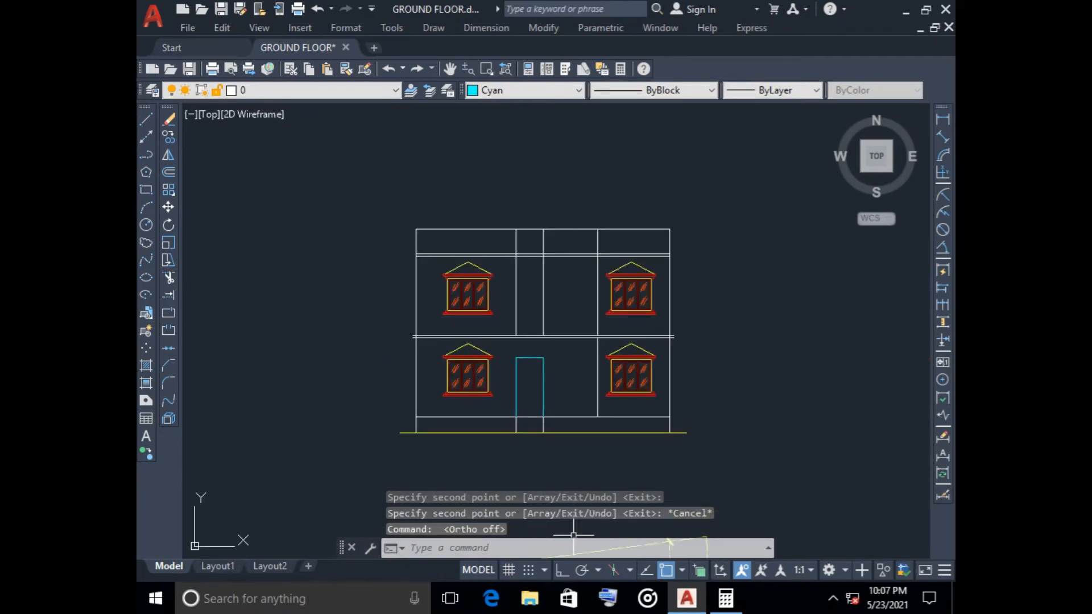
{"action": "left_click", "coordinate": [581, 569]}
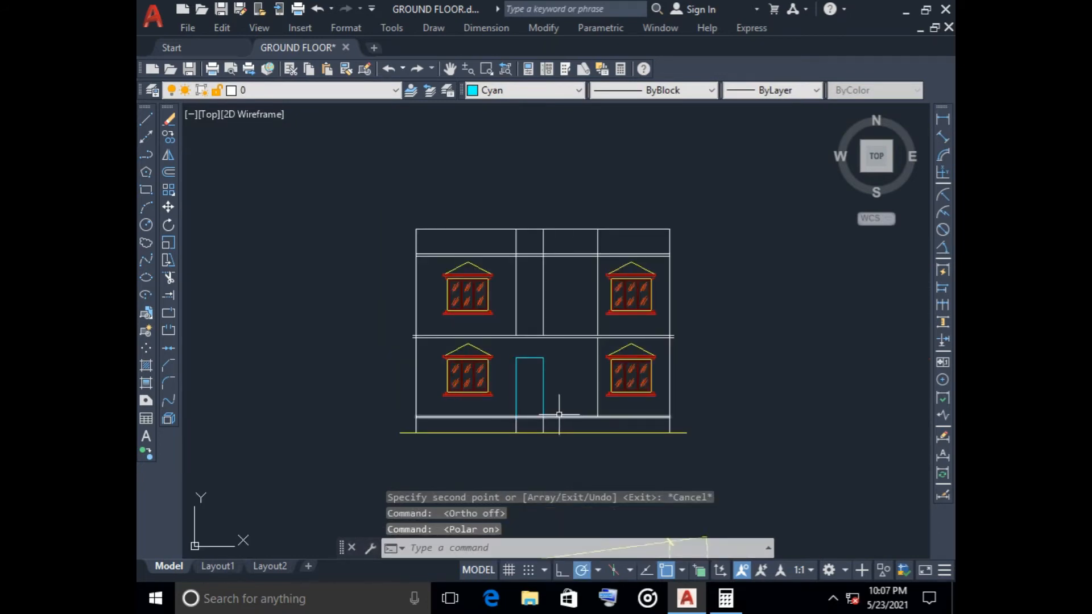
{"action": "scroll", "coordinate": [552, 406], "scroll_direction": "up", "scroll_amount": 2}
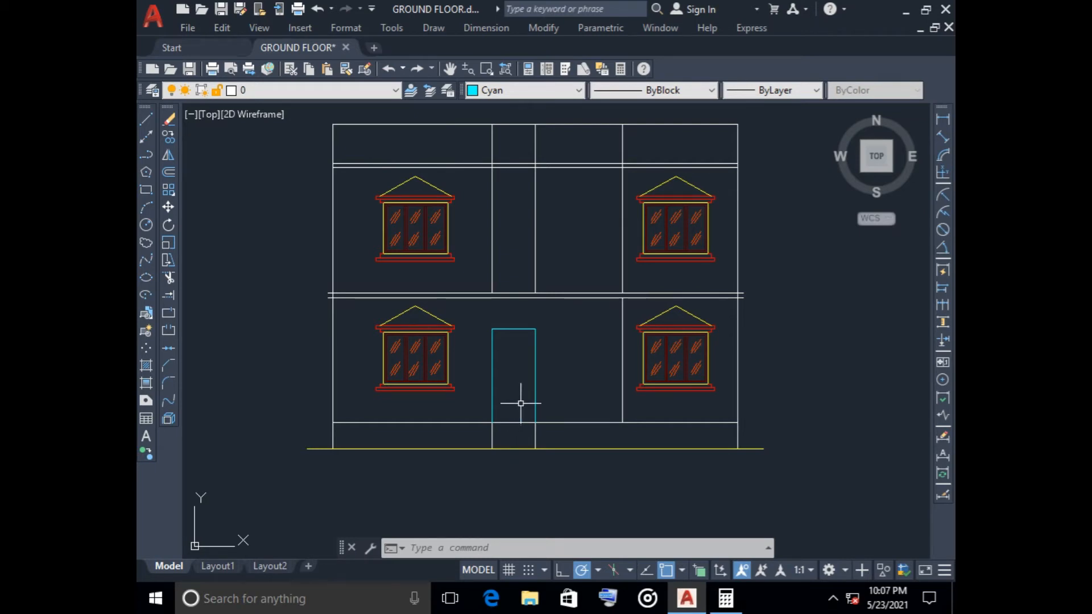
{"action": "scroll", "coordinate": [499, 274], "scroll_direction": "up", "scroll_amount": 5}
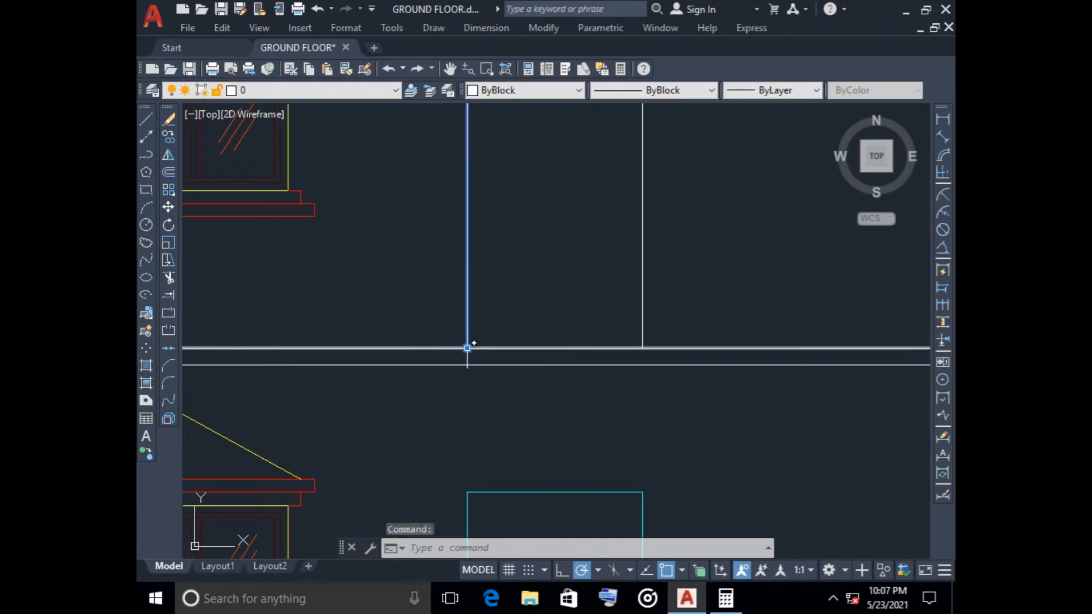
{"action": "key", "text": "F10"}
{"action": "key", "text": "Escape"}
{"action": "scroll", "coordinate": [530, 283], "scroll_direction": "down", "scroll_amount": 4}
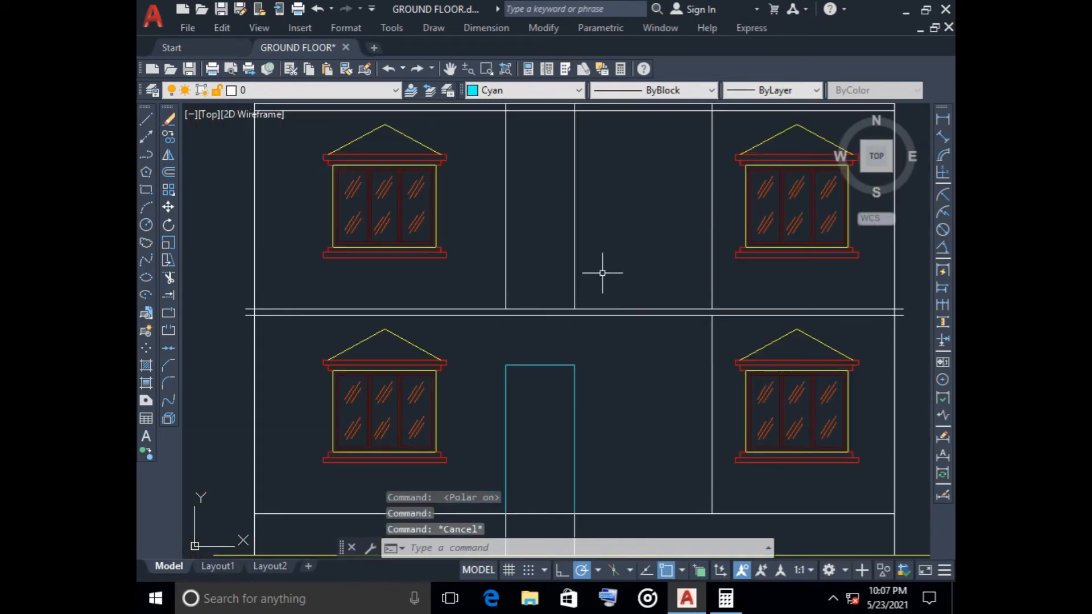
{"action": "scroll", "coordinate": [602, 273], "scroll_direction": "down", "scroll_amount": 2}
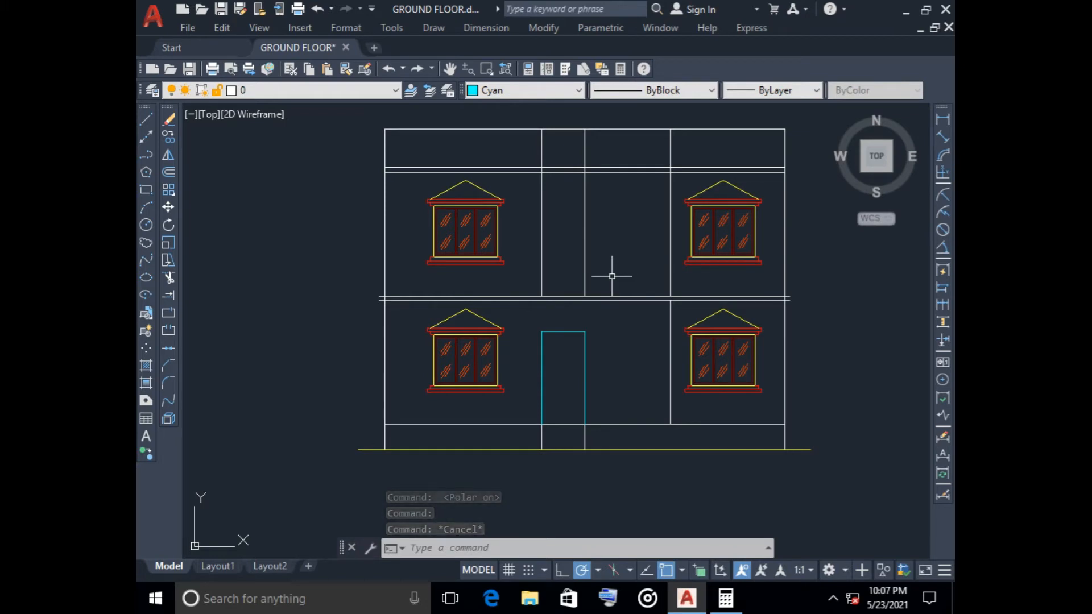
- Trim away the upper-floor vertical line above the door's right edge, from the floor slab through the roof slab to the parapet top
{"action": "type", "text": "t"}
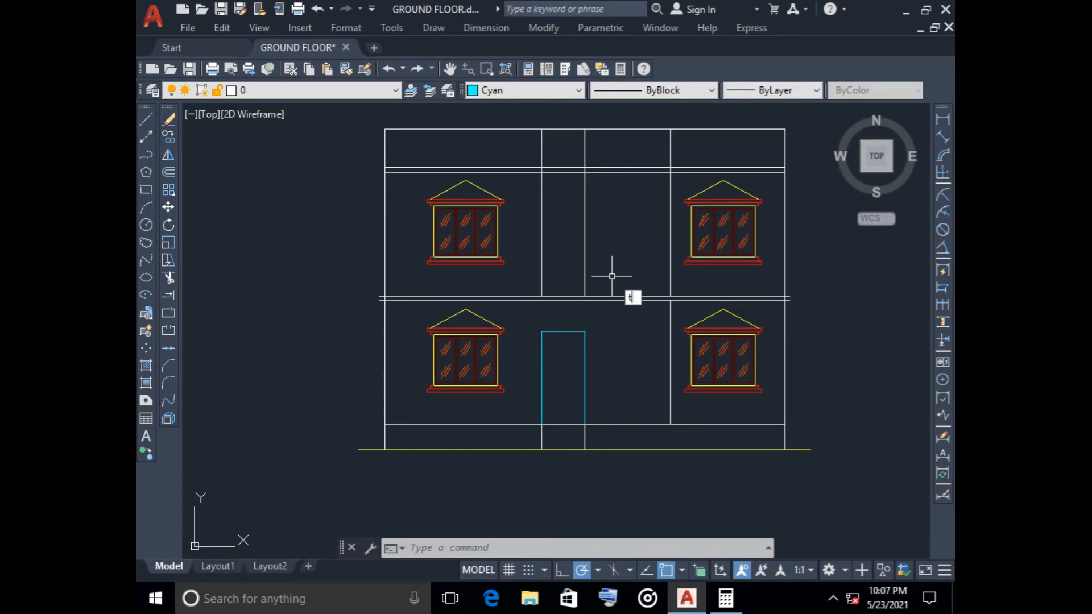
{"action": "type", "text": "r"}
{"action": "key", "text": "Return"}
{"action": "left_click", "coordinate": [603, 256]}
{"action": "left_click", "coordinate": [552, 256]}
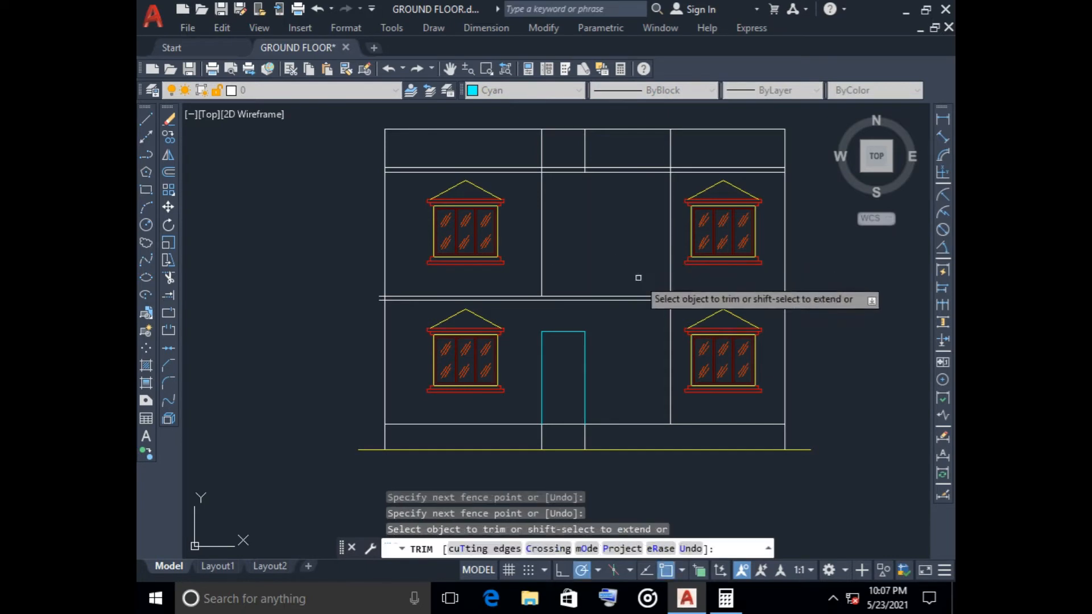
{"action": "scroll", "coordinate": [597, 148], "scroll_direction": "up", "scroll_amount": 6}
{"action": "left_click", "coordinate": [522, 185]}
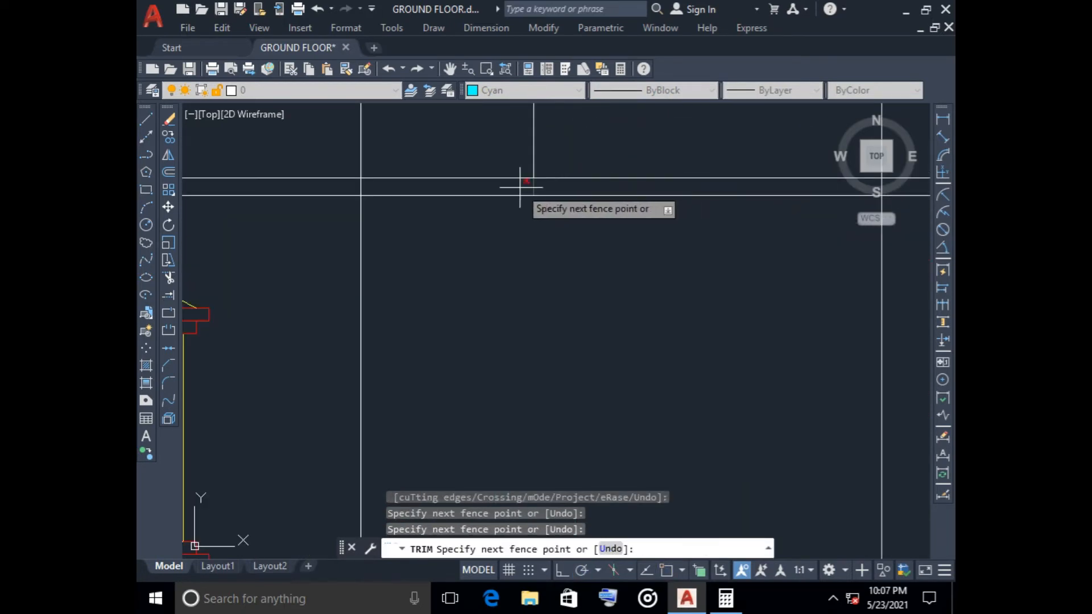
{"action": "key", "text": "Return"}
{"action": "scroll", "coordinate": [537, 224], "scroll_direction": "down", "scroll_amount": 5}
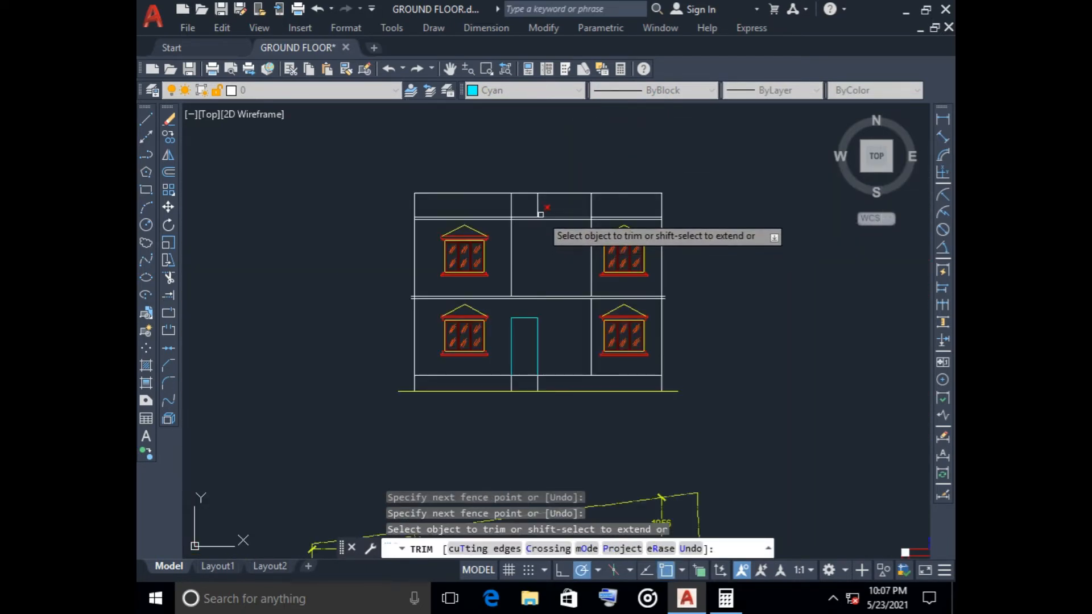
{"action": "left_click", "coordinate": [538, 209]}
{"action": "left_click", "coordinate": [534, 207]}
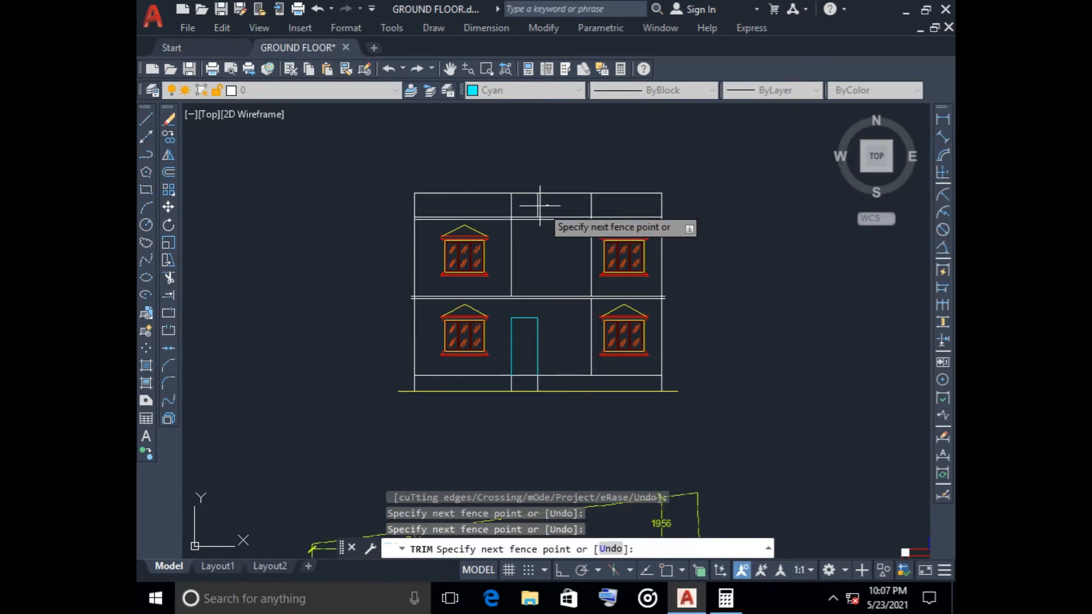
- Trim the two roof-slab lines out of the central bay between the two inner wall lines
{"action": "left_click", "coordinate": [533, 206]}
{"action": "left_click", "coordinate": [534, 238]}
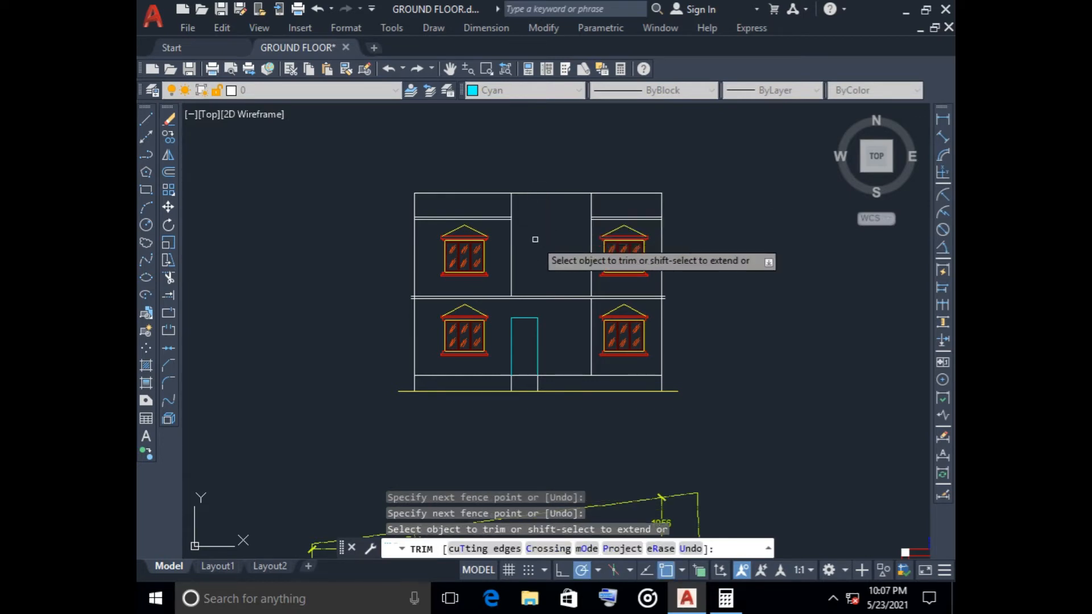
{"action": "left_click", "coordinate": [544, 291]}
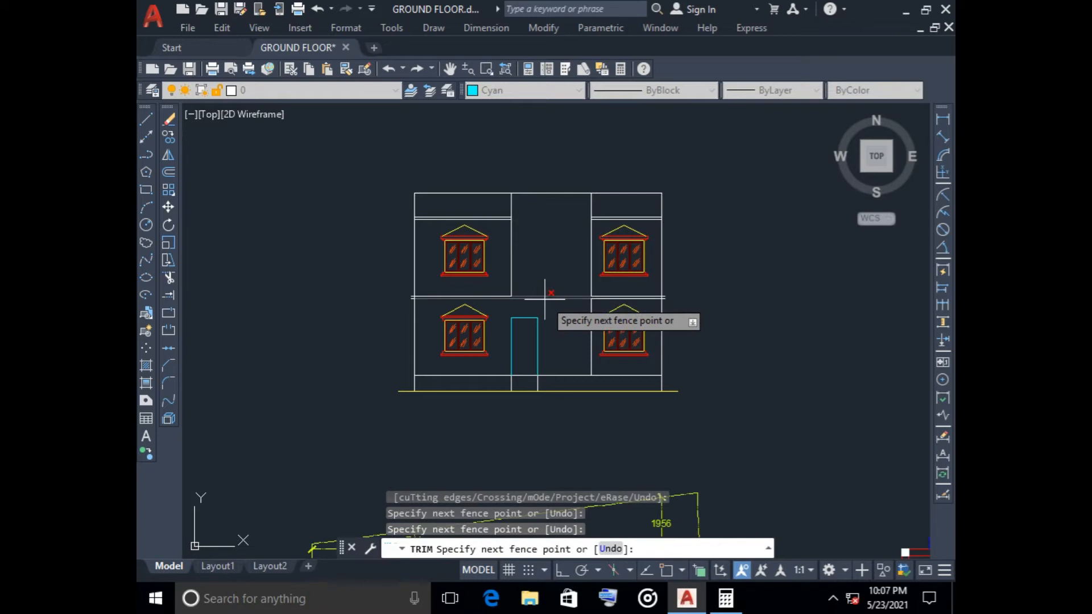
{"action": "key", "text": "Escape"}
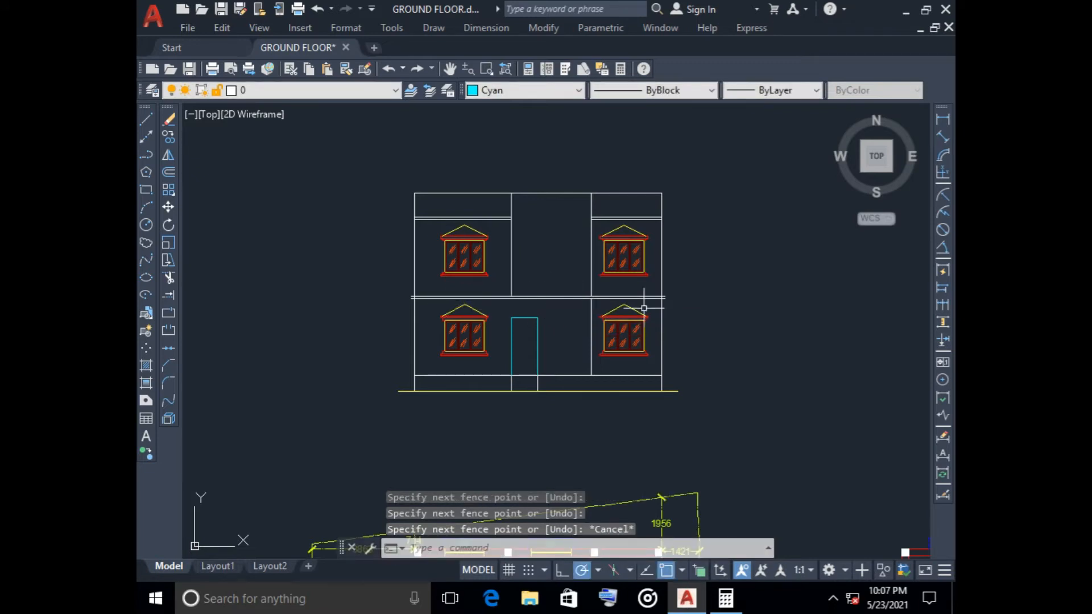
{"action": "scroll", "coordinate": [643, 309], "scroll_direction": "up", "scroll_amount": 5}
{"action": "left_click", "coordinate": [676, 287]}
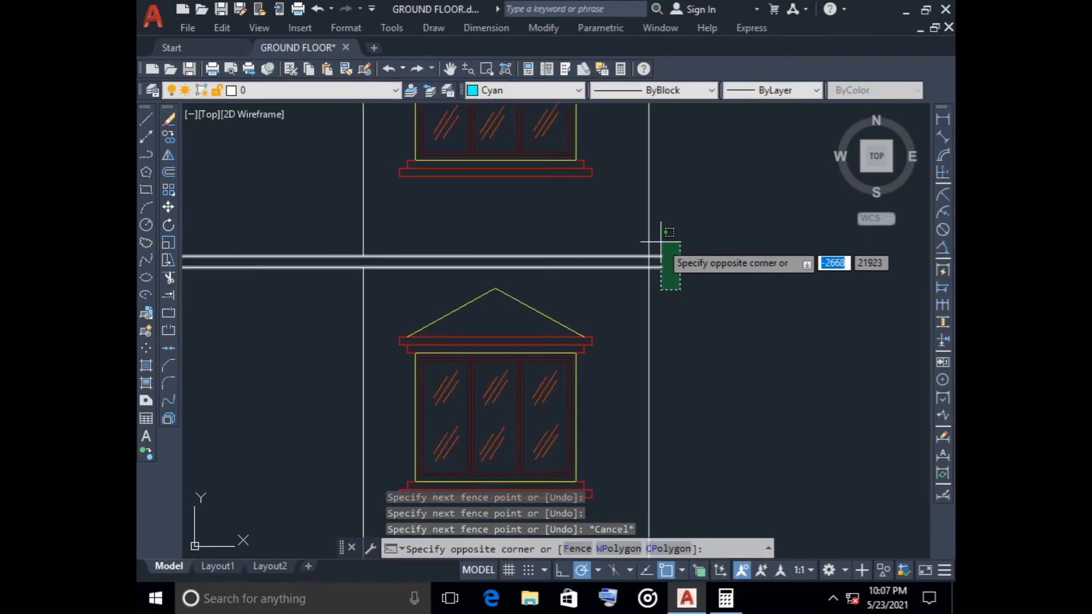
{"action": "left_click", "coordinate": [659, 239]}
{"action": "scroll", "coordinate": [709, 291], "scroll_direction": "down", "scroll_amount": 4}
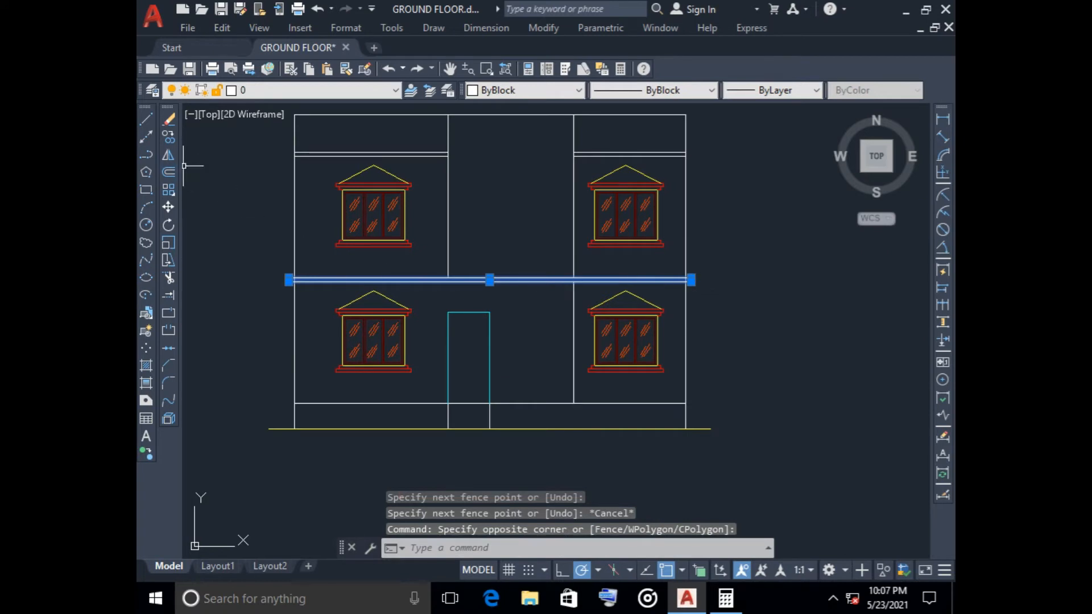
{"action": "key", "text": "Escape"}
- Stretch the left end of the roof slab's lower line 125 outward past the left-hand wall
{"action": "scroll", "coordinate": [318, 140], "scroll_direction": "up", "scroll_amount": 5}
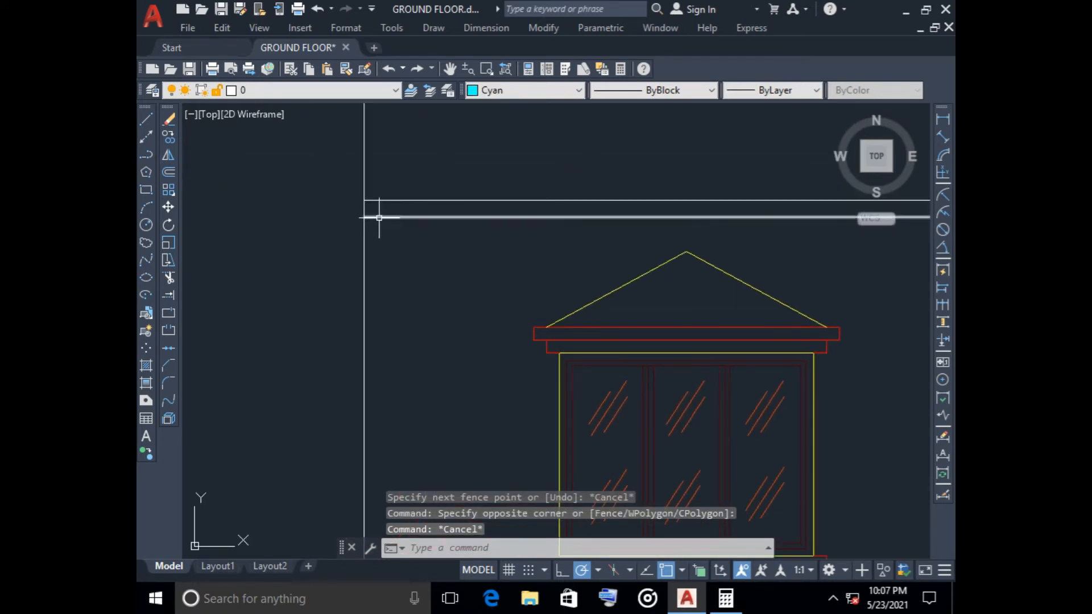
{"action": "left_click", "coordinate": [379, 216]}
{"action": "left_click", "coordinate": [364, 217]}
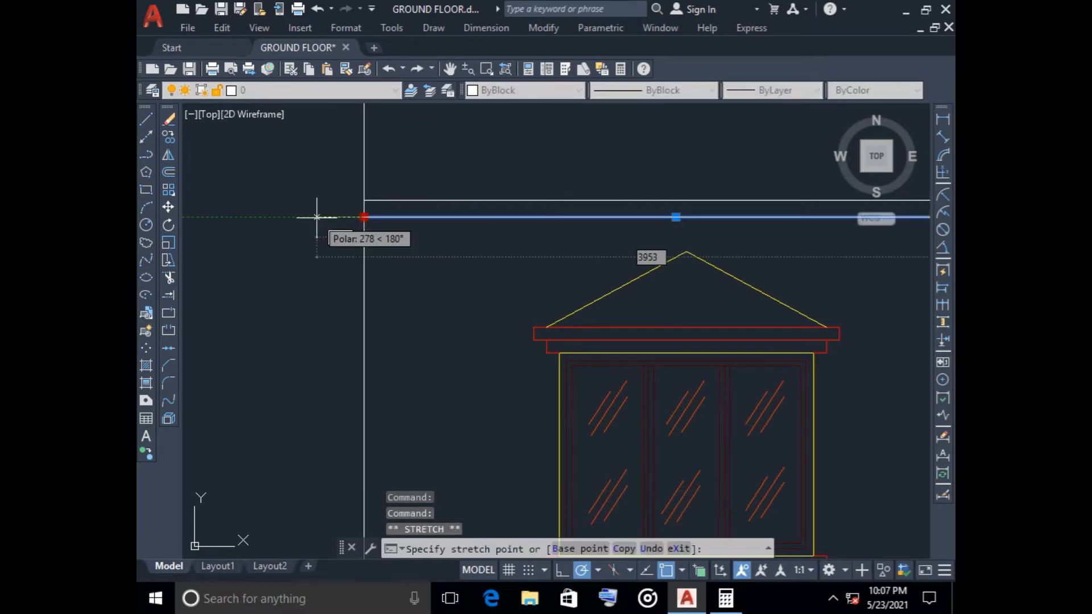
{"action": "type", "text": "125"}
{"action": "key", "text": "Return"}
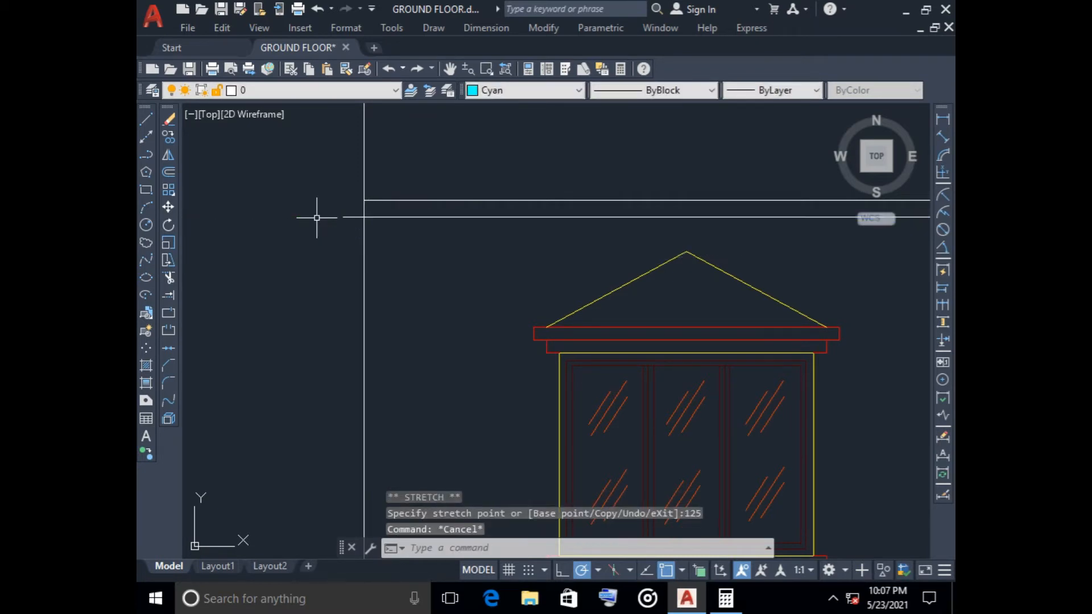
{"action": "key", "text": "Escape"}
- Stretch the left end of the roof slab's upper line 125 outward past the left-hand wall
{"action": "left_click", "coordinate": [363, 200]}
{"action": "left_click", "coordinate": [364, 200]}
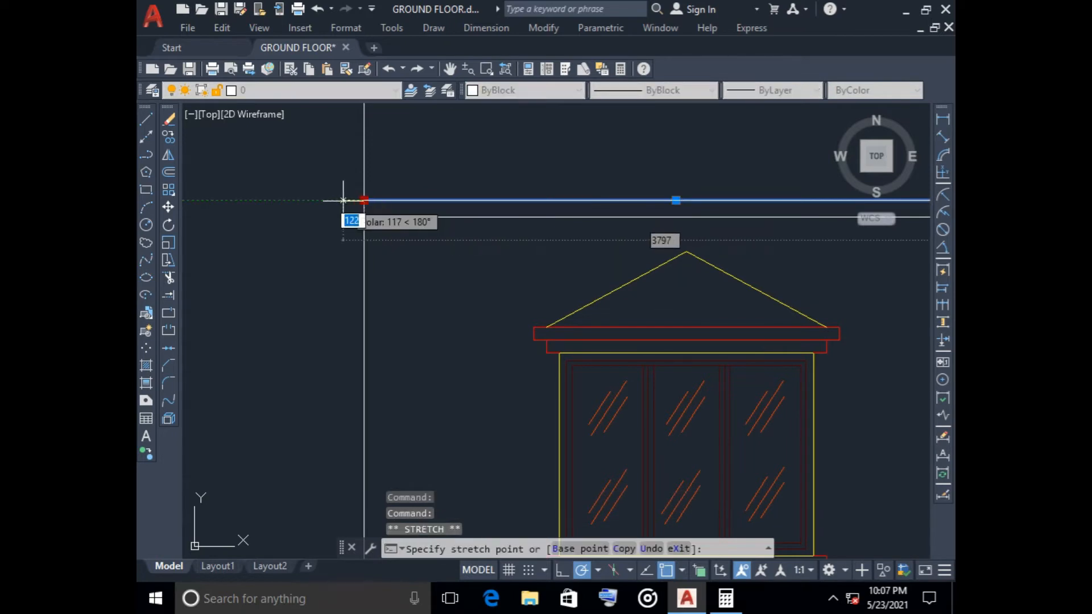
{"action": "type", "text": "125"}
{"action": "key", "text": "Return"}
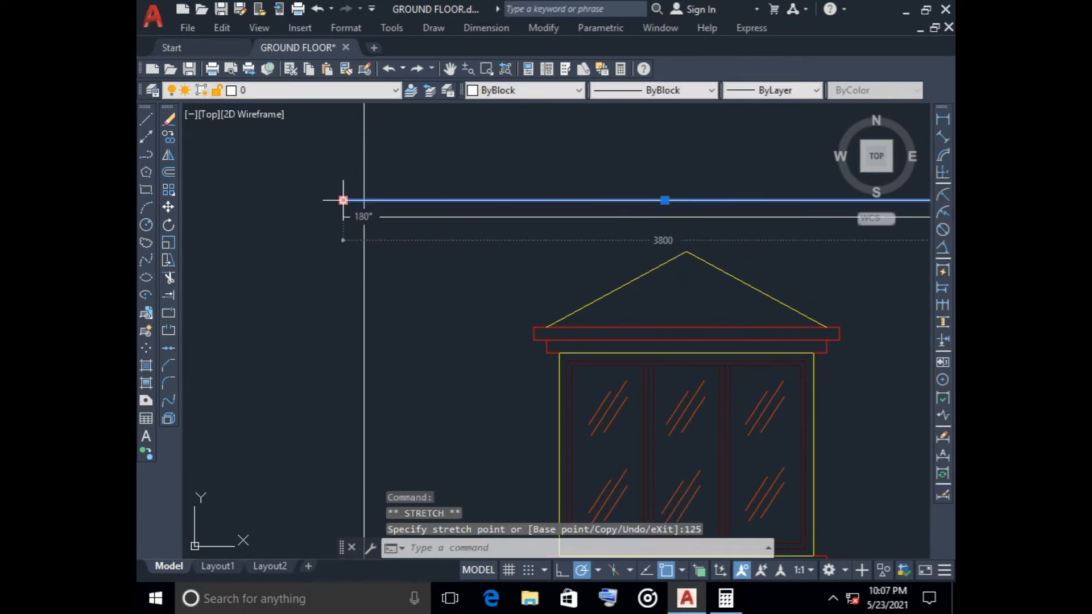
{"action": "key", "text": "Escape"}
- Stretch the right end of the roof slab's lower line 125 outward past the right-hand wall
{"action": "scroll", "coordinate": [367, 307], "scroll_direction": "down", "scroll_amount": 4}
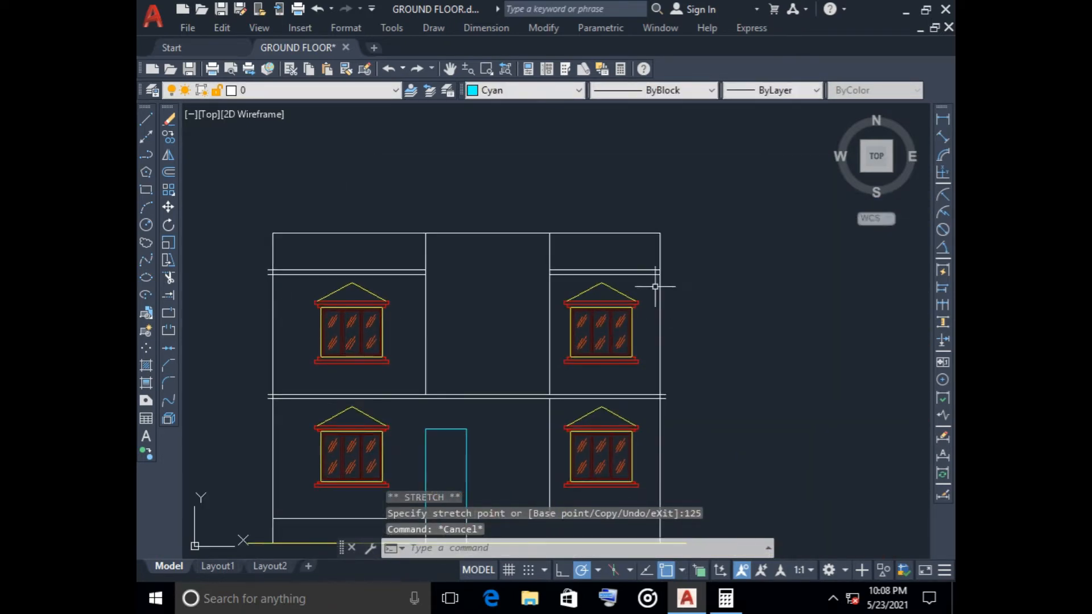
{"action": "scroll", "coordinate": [658, 284], "scroll_direction": "up", "scroll_amount": 4}
{"action": "left_click", "coordinate": [637, 272]}
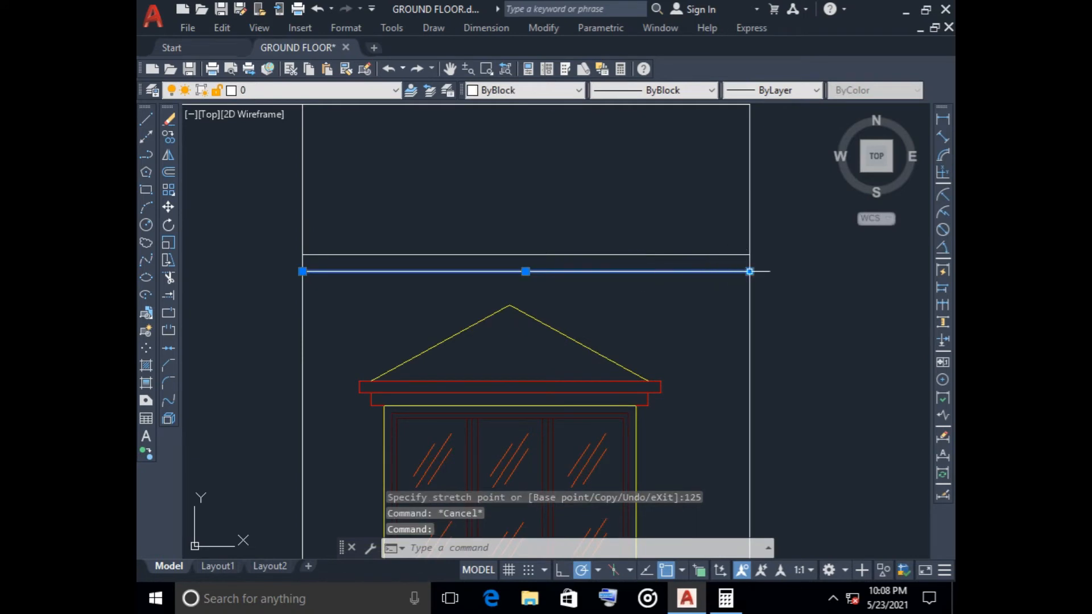
{"action": "left_click", "coordinate": [749, 272]}
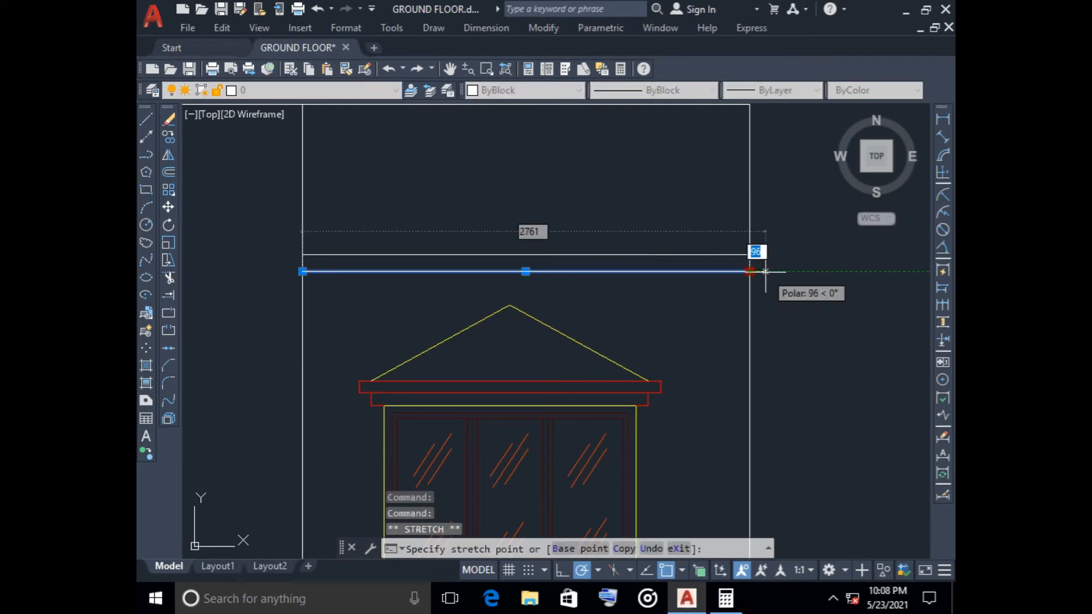
{"action": "key", "text": "Return"}
{"action": "key", "text": "Escape"}
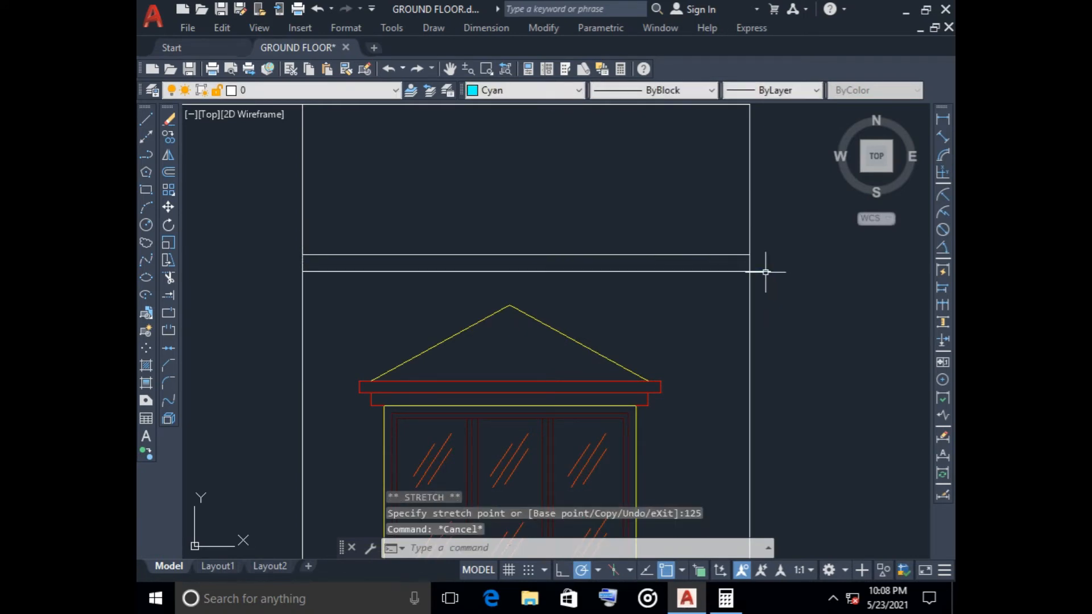
- Stretch the right end of the roof slab's upper line 125 outward past the right-hand wall
{"action": "left_click", "coordinate": [740, 253]}
{"action": "left_click", "coordinate": [750, 254]}
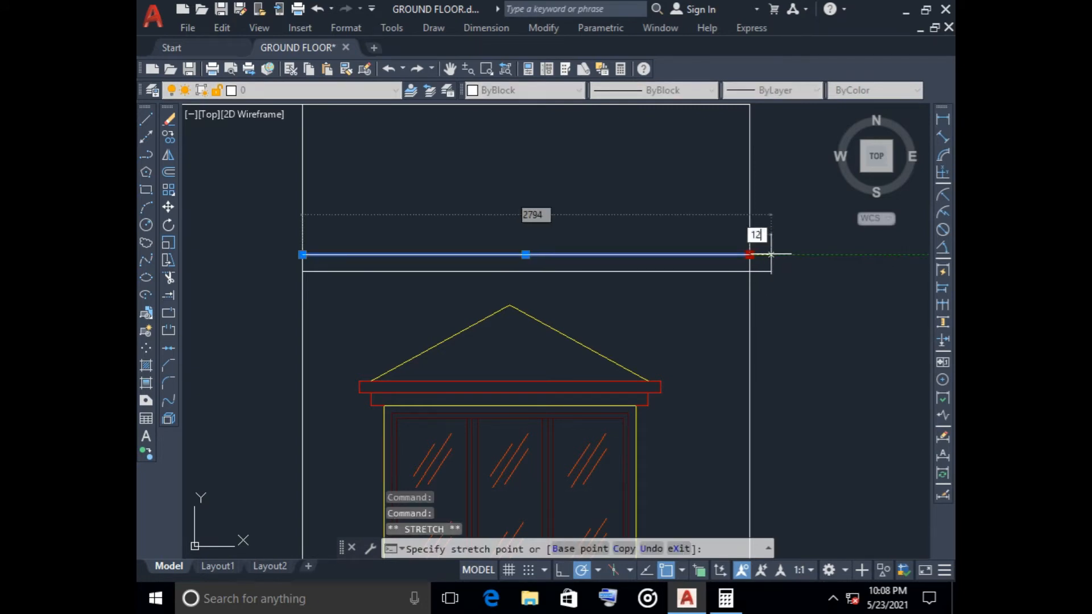
{"action": "key", "text": "Return"}
{"action": "key", "text": "Escape"}
{"action": "scroll", "coordinate": [818, 344], "scroll_direction": "down", "scroll_amount": 8}
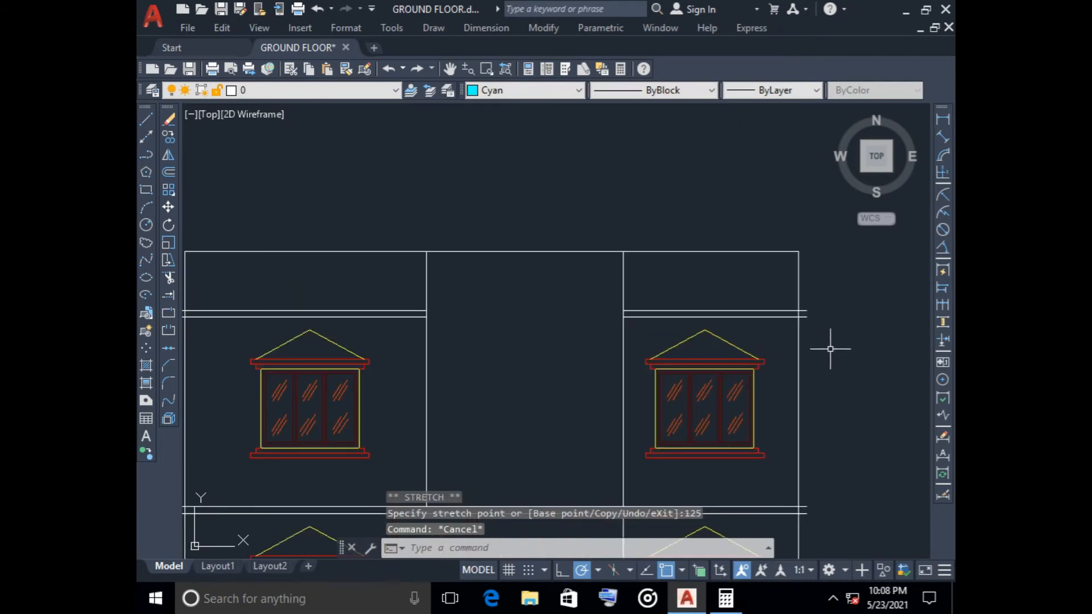
- Draw a short vertical line closing the projecting left end of the roof slab
{"action": "key", "text": "l"}
{"action": "key", "text": "Return"}
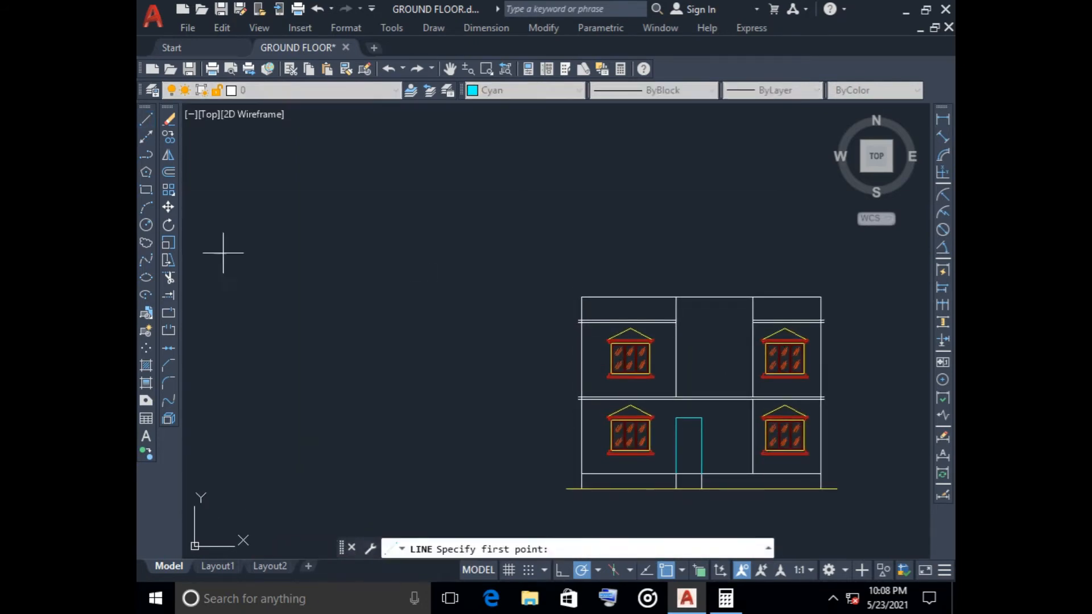
{"action": "scroll", "coordinate": [568, 324], "scroll_direction": "up", "scroll_amount": 5}
{"action": "left_click", "coordinate": [609, 301]}
{"action": "key", "text": "Return"}
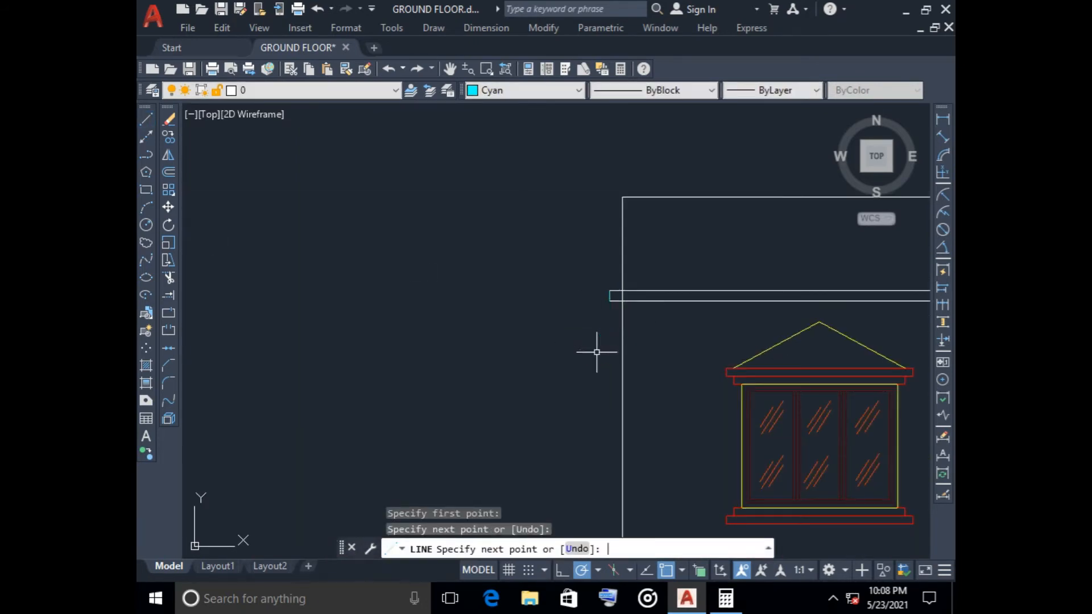
{"action": "key", "text": "Return"}
- Set the colour of the roof slab's left closing line to ByLayer
{"action": "scroll", "coordinate": [594, 348], "scroll_direction": "down", "scroll_amount": 3}
{"action": "scroll", "coordinate": [566, 297], "scroll_direction": "up", "scroll_amount": 3}
{"action": "left_click", "coordinate": [605, 235]}
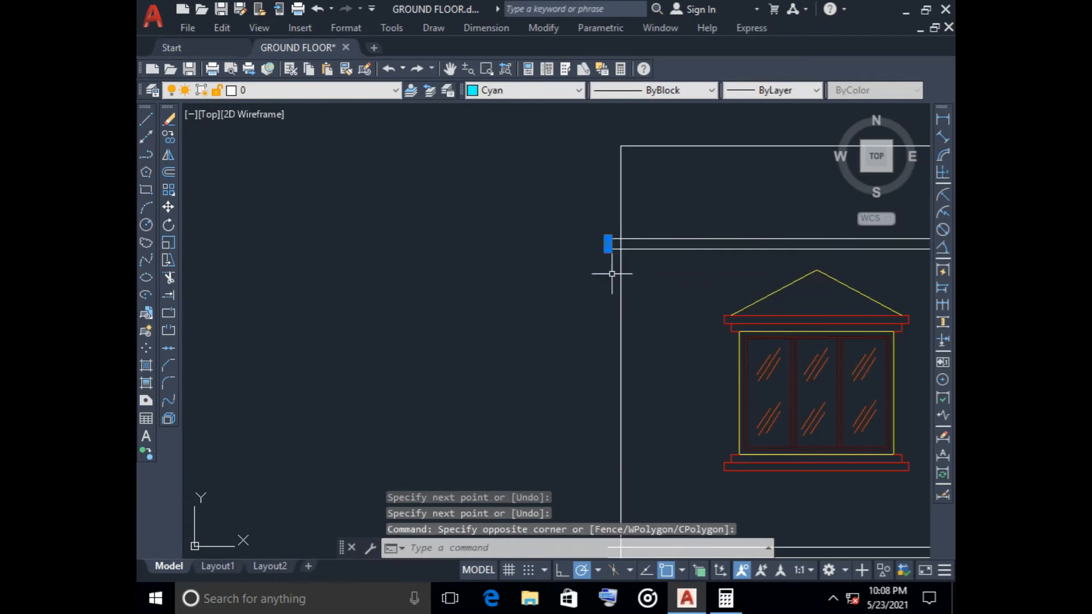
{"action": "left_click", "coordinate": [515, 90]}
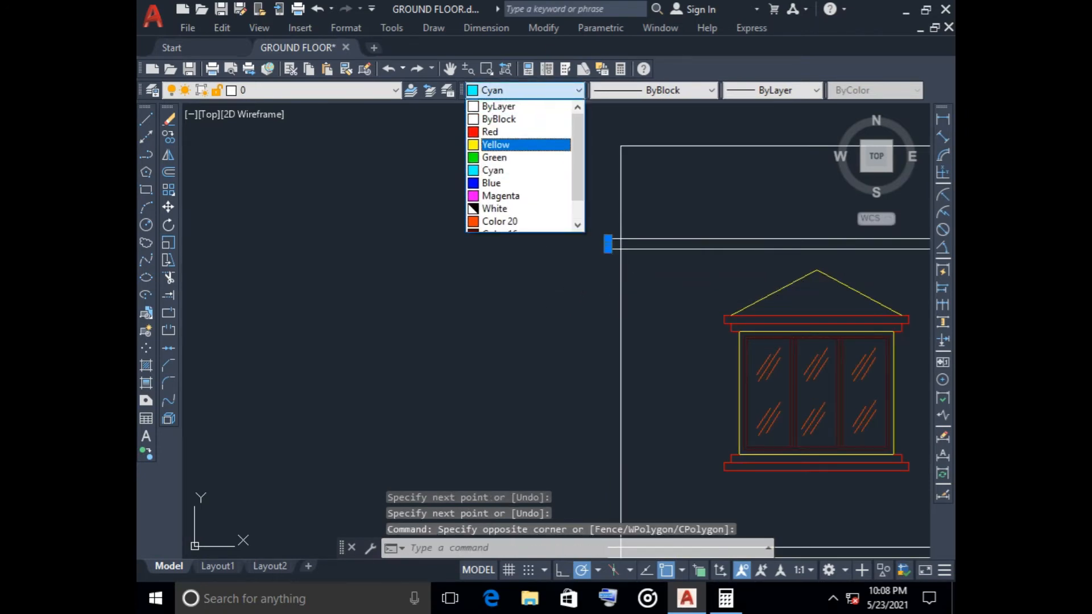
{"action": "left_click", "coordinate": [500, 105]}
{"action": "key", "text": "Escape"}
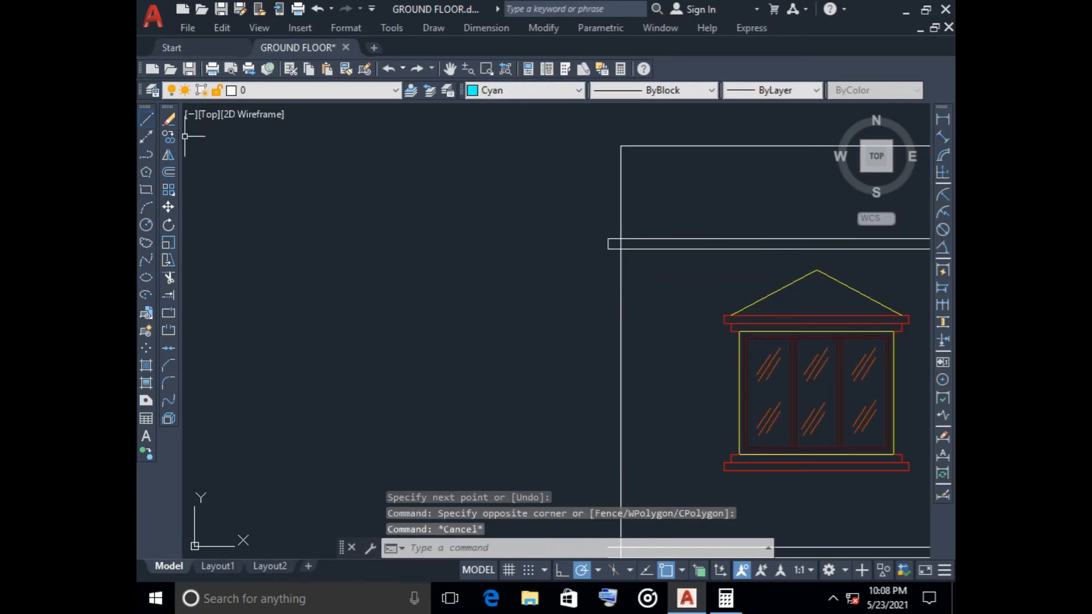
- Draw a short vertical line closing the projecting left end of the floor slab
{"action": "type", "text": "l"}
{"action": "key", "text": "Return"}
{"action": "scroll", "coordinate": [574, 341], "scroll_direction": "up", "scroll_amount": 3}
{"action": "left_click", "coordinate": [566, 337]}
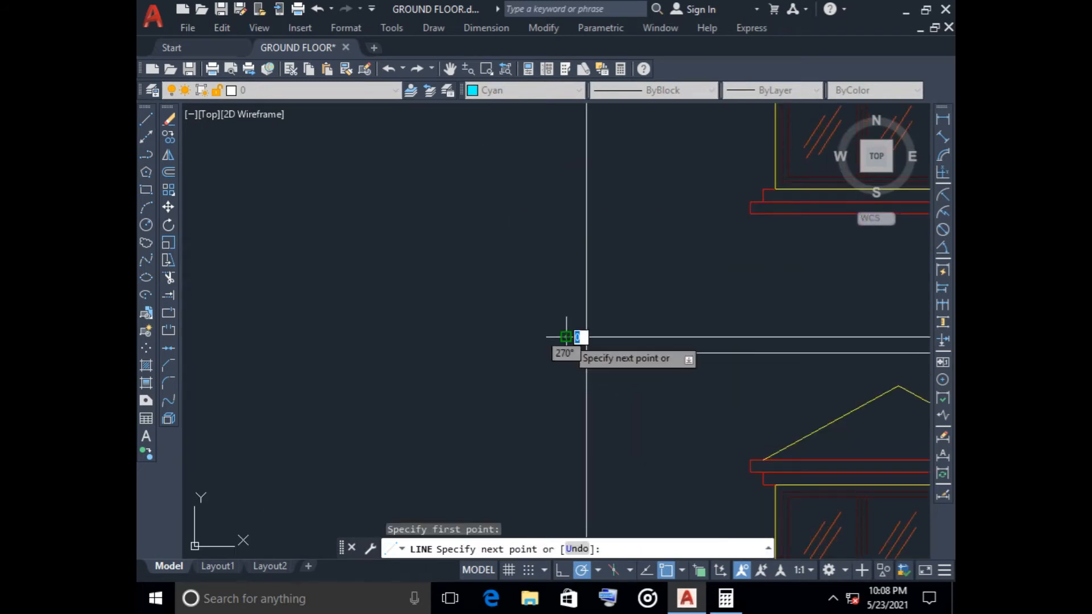
{"action": "left_click", "coordinate": [565, 353]}
{"action": "key", "text": "Escape"}
- Change the colour of the floor slab's left closing line to match the slab's white lines
{"action": "scroll", "coordinate": [678, 367], "scroll_direction": "down", "scroll_amount": 5}
{"action": "scroll", "coordinate": [662, 365], "scroll_direction": "up", "scroll_amount": 5}
{"action": "left_click", "coordinate": [588, 320]}
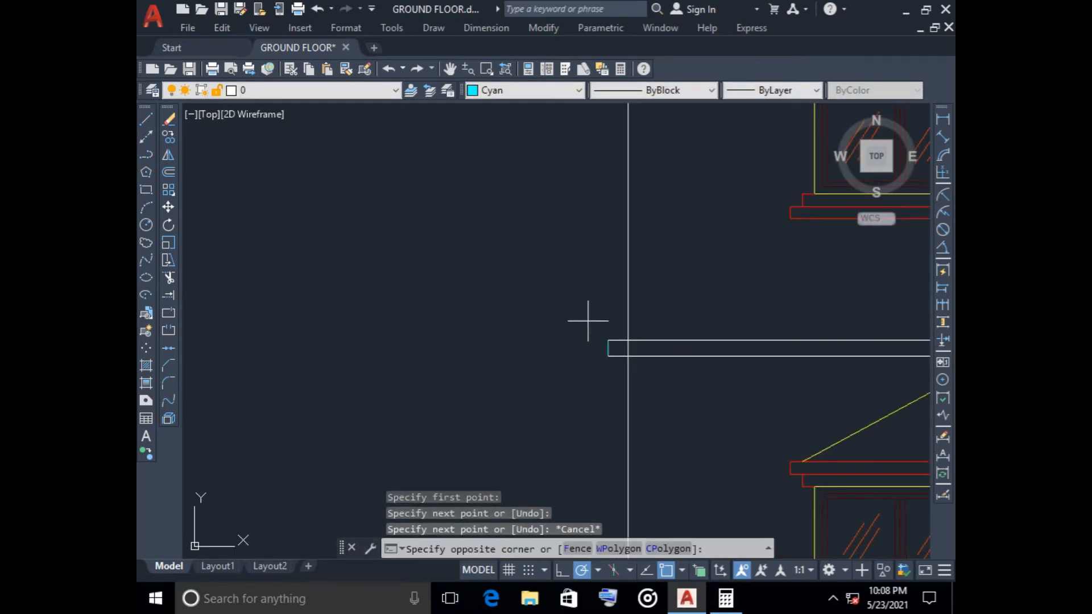
{"action": "left_click", "coordinate": [612, 370]}
{"action": "left_click", "coordinate": [520, 90]}
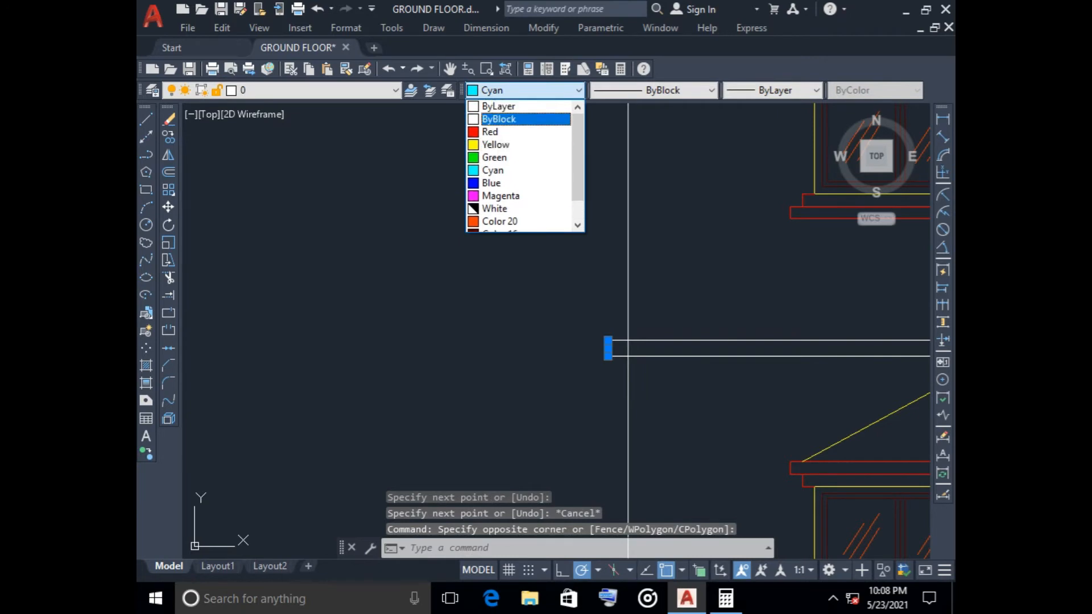
{"action": "key", "text": "Escape"}
{"action": "key", "text": "Escape"}
- Set the current colour to ByLayer and draw a short vertical line closing the roof slab's projecting right end
{"action": "left_click", "coordinate": [520, 90]}
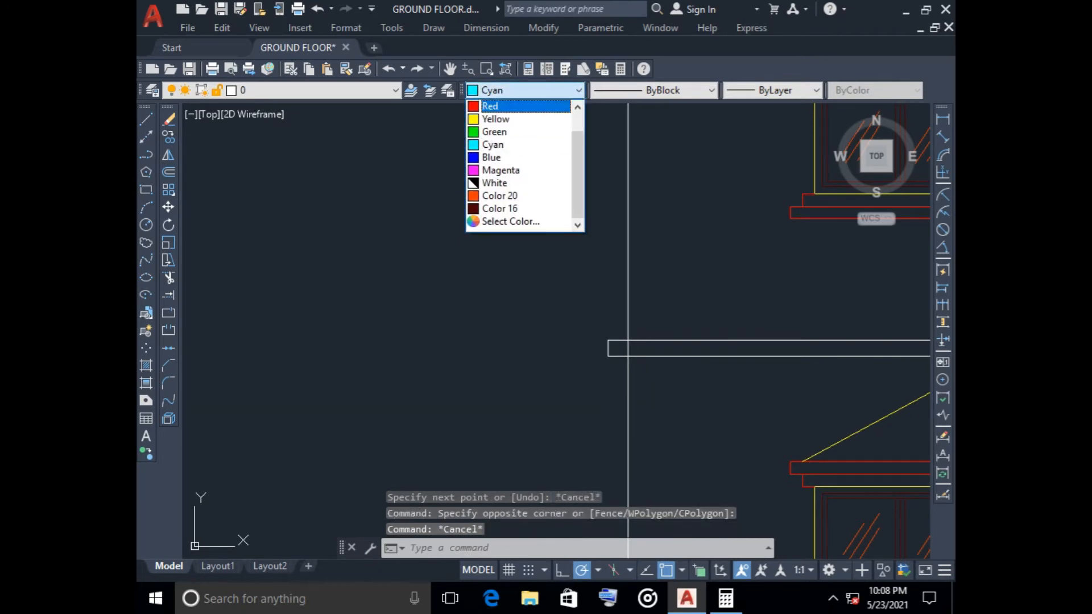
{"action": "left_click", "coordinate": [524, 108]}
{"action": "scroll", "coordinate": [526, 230], "scroll_direction": "down", "scroll_amount": 6}
{"action": "mouse_move", "coordinate": [627, 222]}
{"action": "middle_mouse_down"}
{"action": "mouse_move", "coordinate": [641, 224]}
{"action": "mouse_move", "coordinate": [249, 300]}
{"action": "middle_mouse_up"}
{"action": "scroll", "coordinate": [565, 226], "scroll_direction": "up", "scroll_amount": 6}
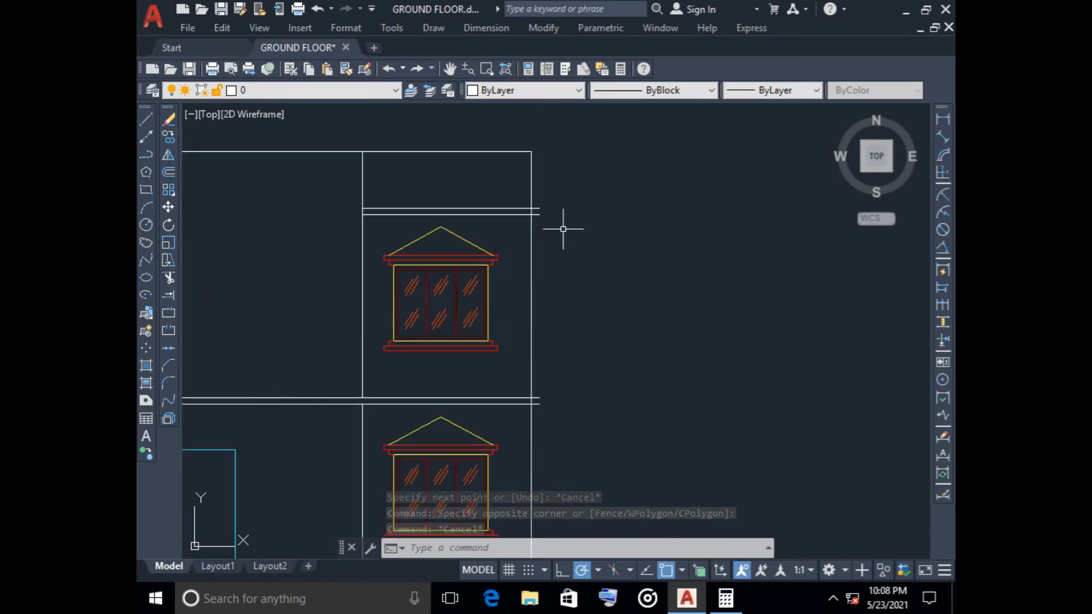
{"action": "key", "text": "l"}
{"action": "key", "text": "space"}
{"action": "left_click", "coordinate": [462, 141]}
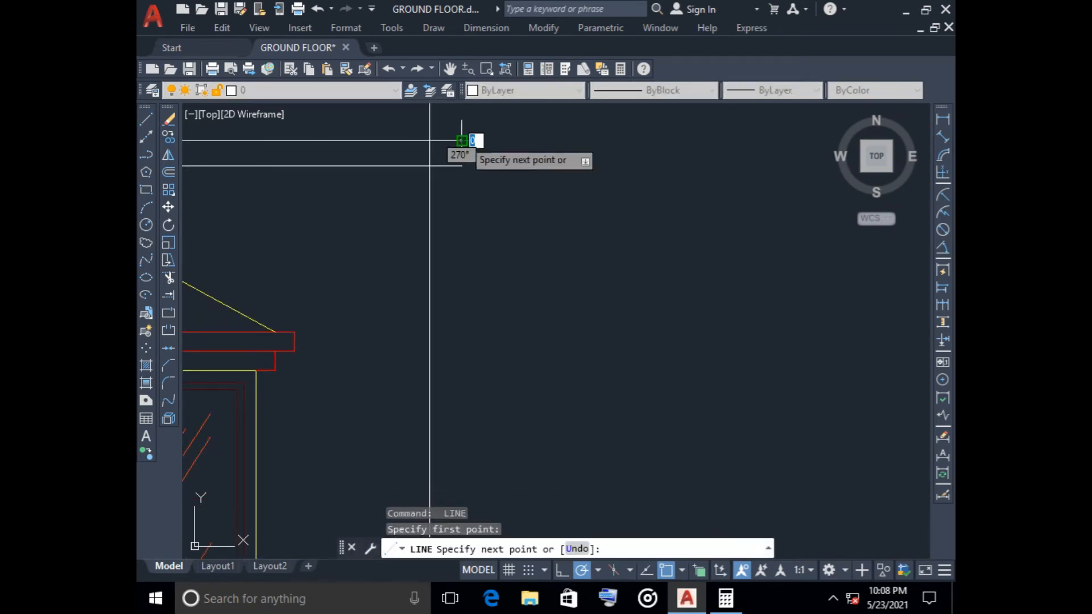
{"action": "left_click", "coordinate": [462, 166]}
{"action": "key", "text": "Escape"}
- Draw a short vertical line closing the projecting right end of the floor slab
{"action": "scroll", "coordinate": [536, 253], "scroll_direction": "down", "scroll_amount": 6}
{"action": "middle_click_drag", "start_coordinate": [546, 250], "coordinate": [587, 189]}
{"action": "scroll", "coordinate": [580, 305], "scroll_direction": "up", "scroll_amount": 5}
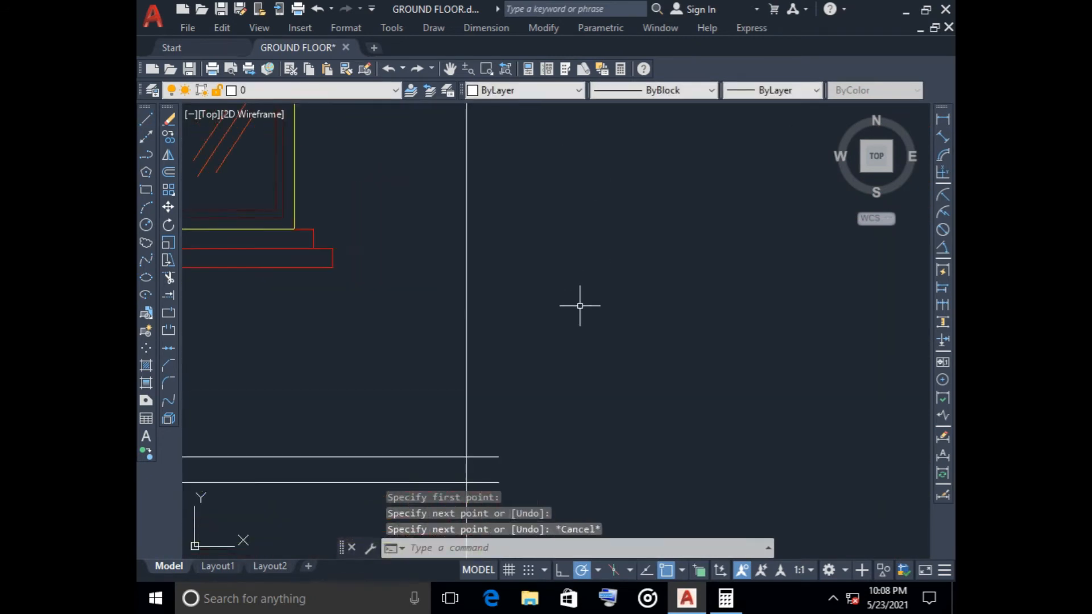
{"action": "scroll", "coordinate": [539, 383], "scroll_direction": "down", "scroll_amount": 4}
{"action": "middle_click_drag", "start_coordinate": [538, 383], "coordinate": [587, 250]}
{"action": "scroll", "coordinate": [587, 250], "scroll_direction": "up", "scroll_amount": 4}
{"action": "key", "text": "l"}
{"action": "key", "text": "space"}
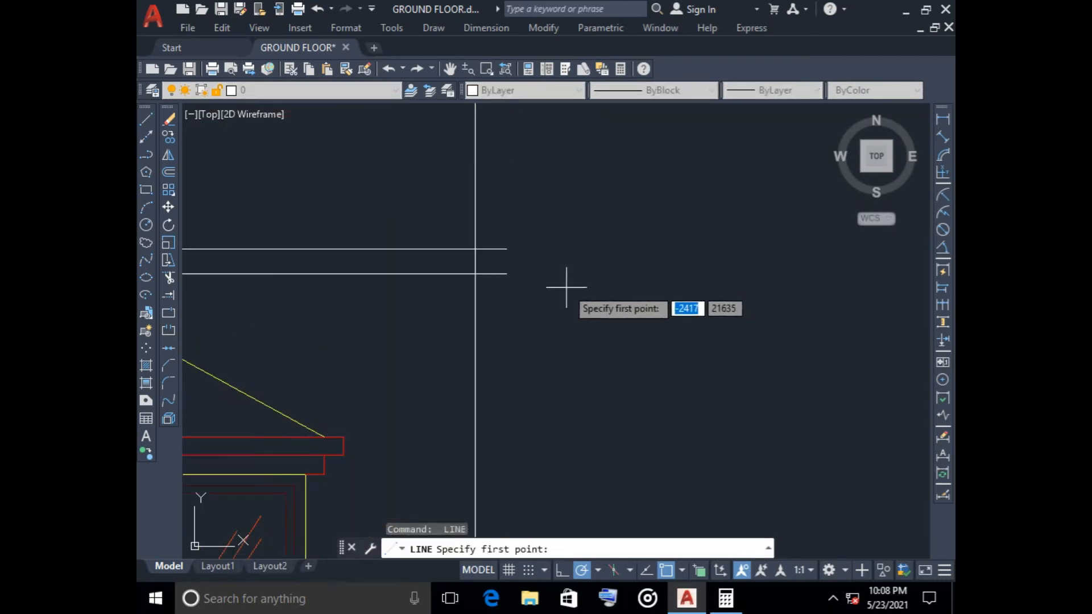
{"action": "left_click", "coordinate": [506, 249]}
{"action": "left_click", "coordinate": [506, 273]}
{"action": "key", "text": "Return"}
- Trim the left wall line where it runs through the thickness of the floor and roof slabs
{"action": "scroll", "coordinate": [573, 262], "scroll_direction": "down", "scroll_amount": 5}
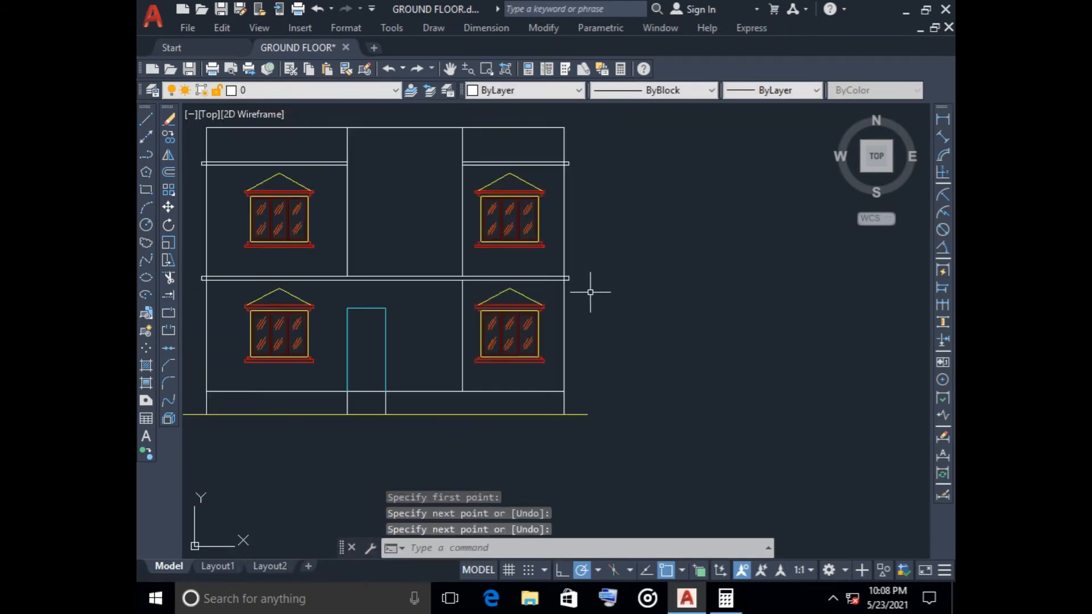
{"action": "middle_click_drag", "start_coordinate": [589, 292], "coordinate": [755, 297]}
{"action": "scroll", "coordinate": [409, 259], "scroll_direction": "up", "scroll_amount": 6}
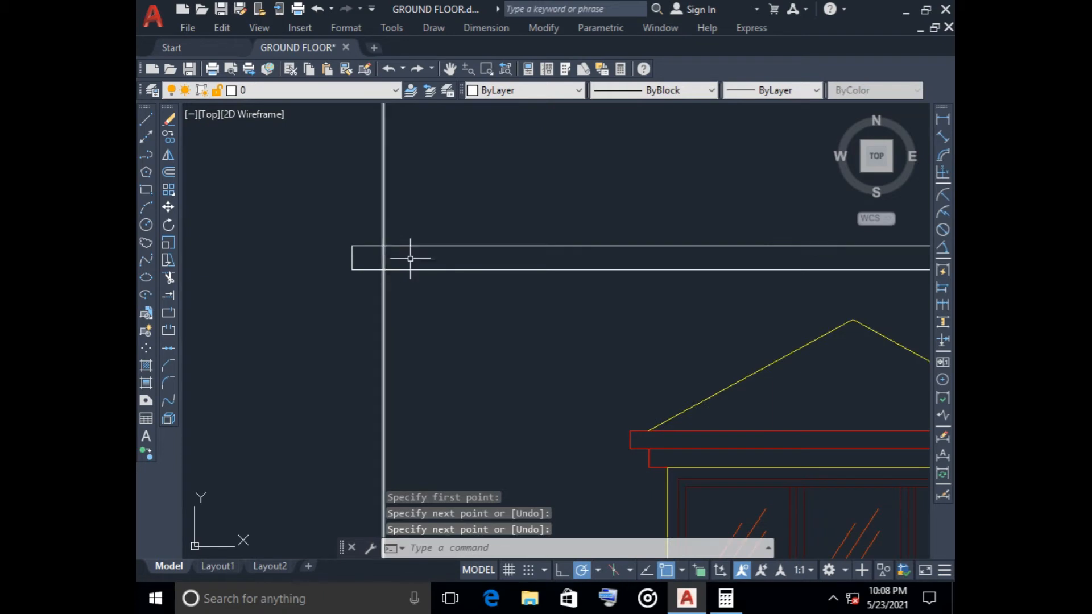
{"action": "key", "text": "Escape"}
{"action": "type", "text": "trr"}
{"action": "key", "text": "Return"}
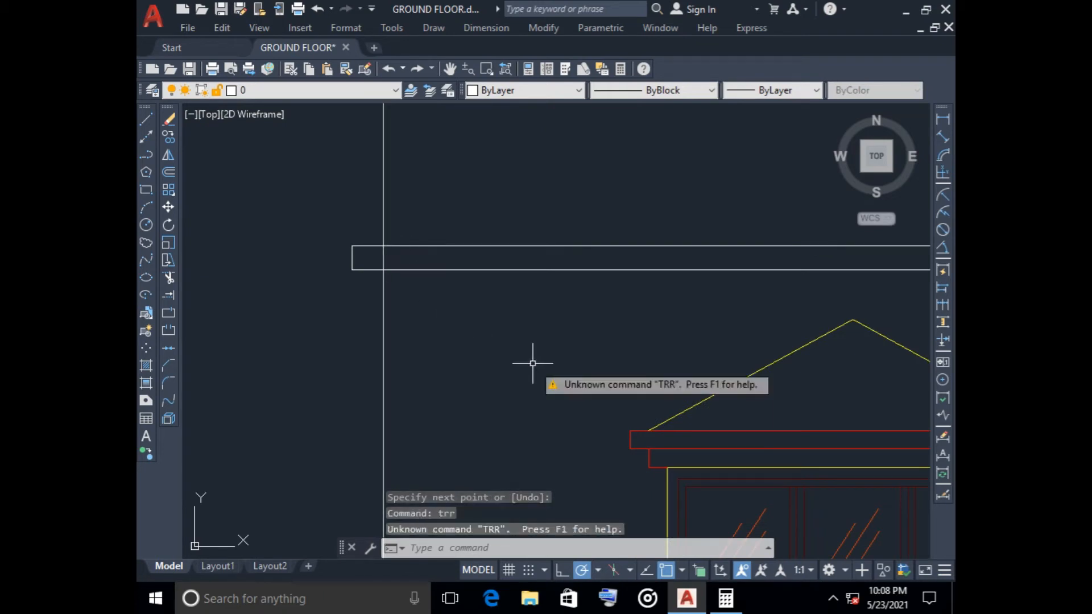
{"action": "key", "text": "Escape"}
{"action": "type", "text": "tr"}
{"action": "key", "text": "Return"}
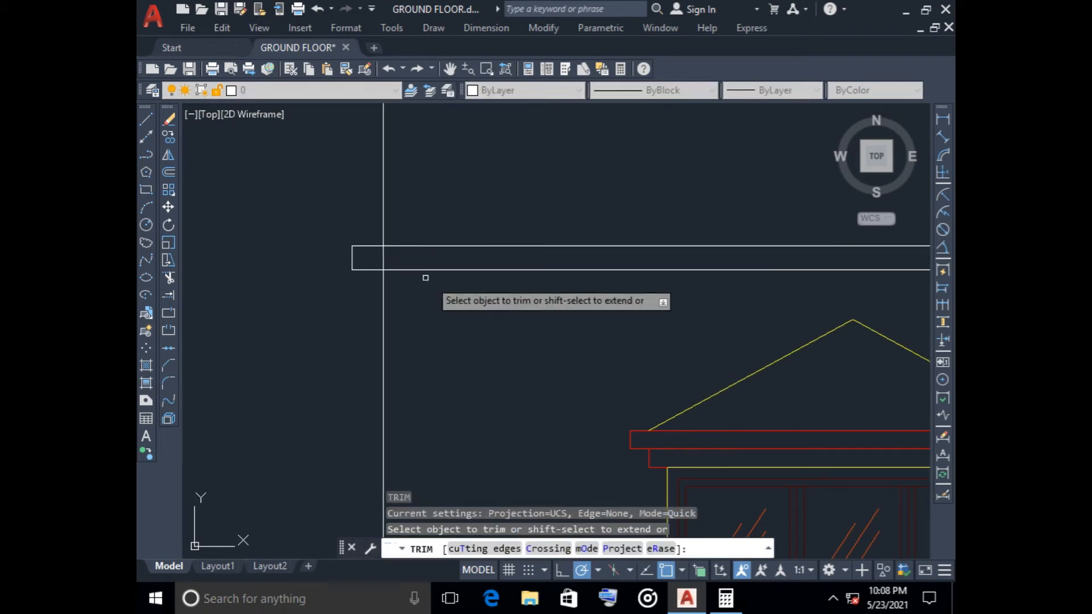
{"action": "scroll", "coordinate": [432, 196], "scroll_direction": "down", "scroll_amount": 5}
{"action": "scroll", "coordinate": [426, 227], "scroll_direction": "up", "scroll_amount": 5}
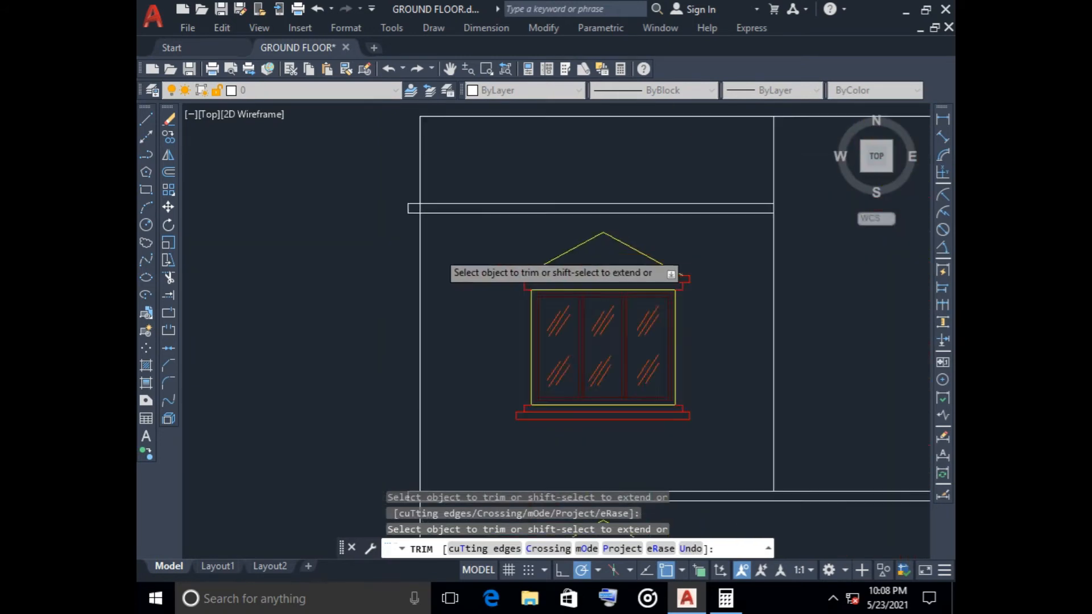
{"action": "scroll", "coordinate": [455, 291], "scroll_direction": "down", "scroll_amount": 5}
- Trim the right wall line where it runs through the thickness of the roof and floor slabs
{"action": "middle_click_drag", "start_coordinate": [677, 361], "coordinate": [569, 320]}
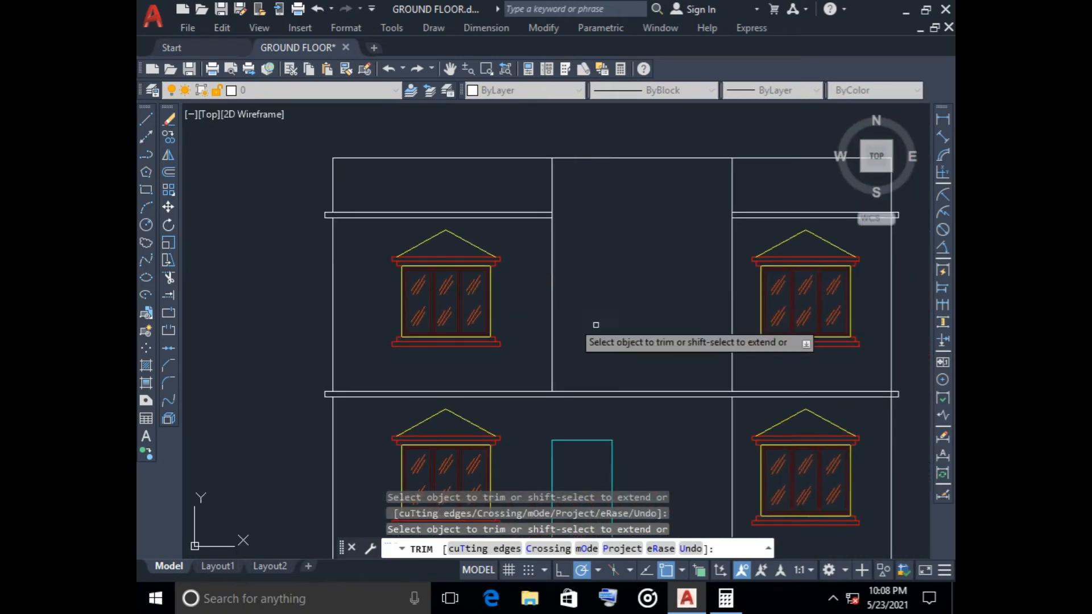
{"action": "middle_click_drag", "start_coordinate": [870, 344], "coordinate": [563, 344]}
{"action": "scroll", "coordinate": [588, 215], "scroll_direction": "up", "scroll_amount": 2}
{"action": "scroll", "coordinate": [585, 215], "scroll_direction": "up", "scroll_amount": 5}
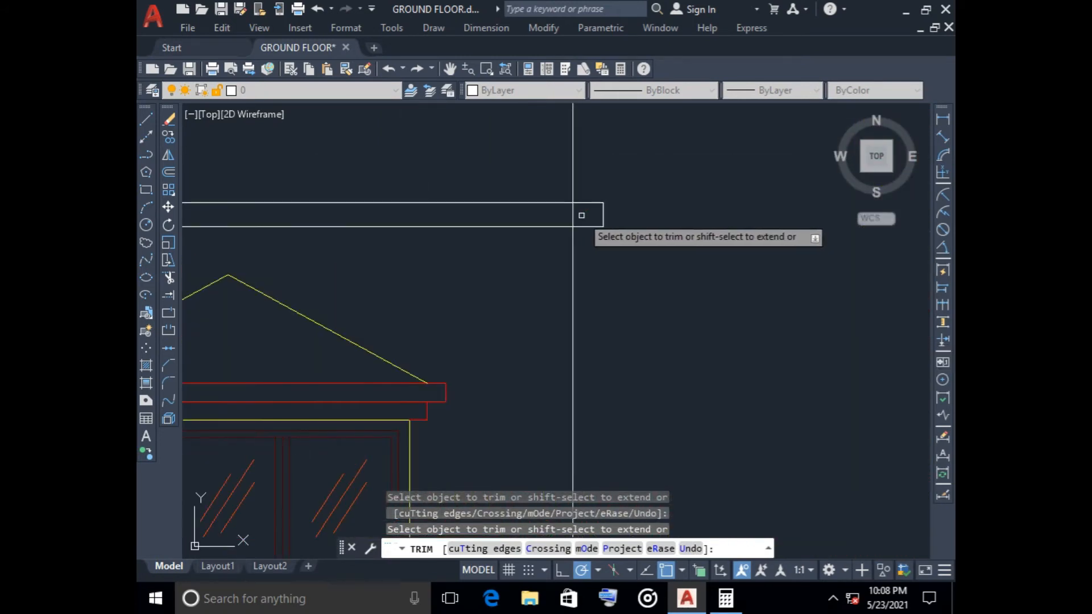
{"action": "scroll", "coordinate": [612, 348], "scroll_direction": "down", "scroll_amount": 6}
{"action": "scroll", "coordinate": [639, 326], "scroll_direction": "up", "scroll_amount": 6}
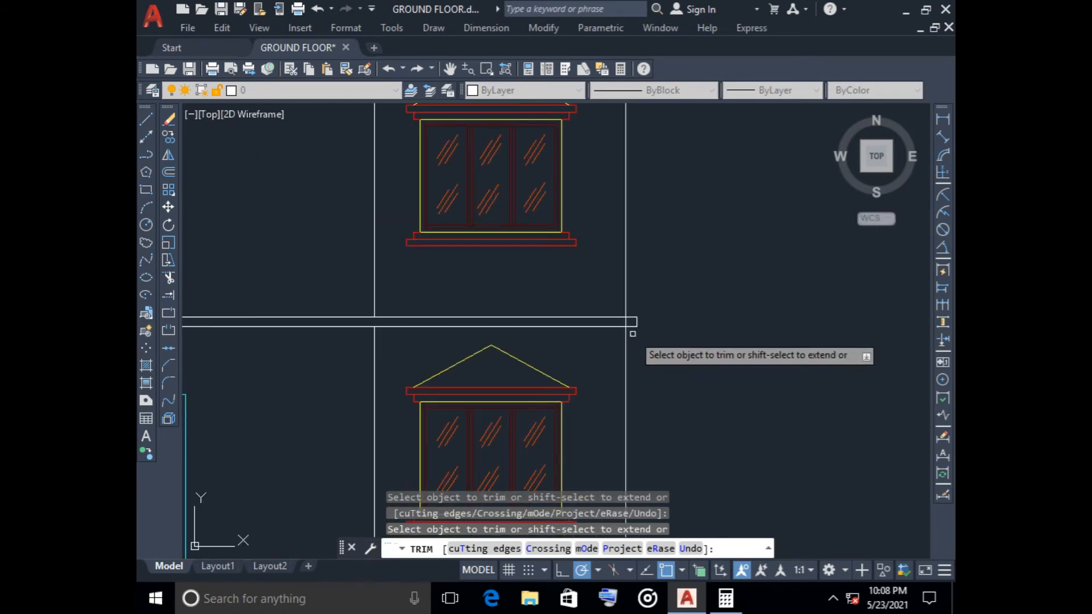
{"action": "scroll", "coordinate": [665, 364], "scroll_direction": "down", "scroll_amount": 6}
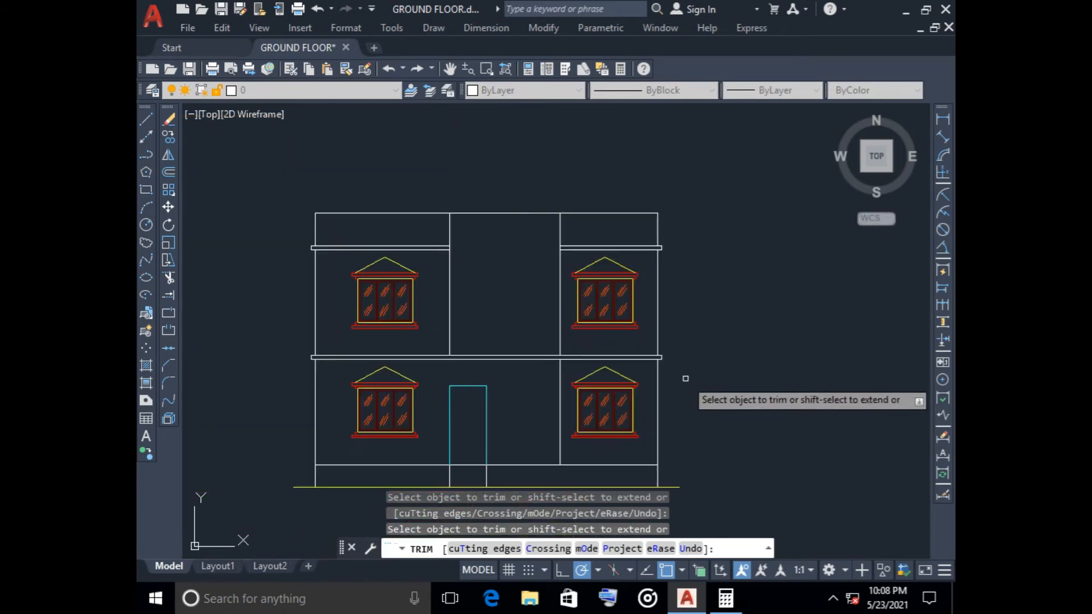
{"action": "middle_click_drag", "start_coordinate": [683, 377], "coordinate": [794, 339]}
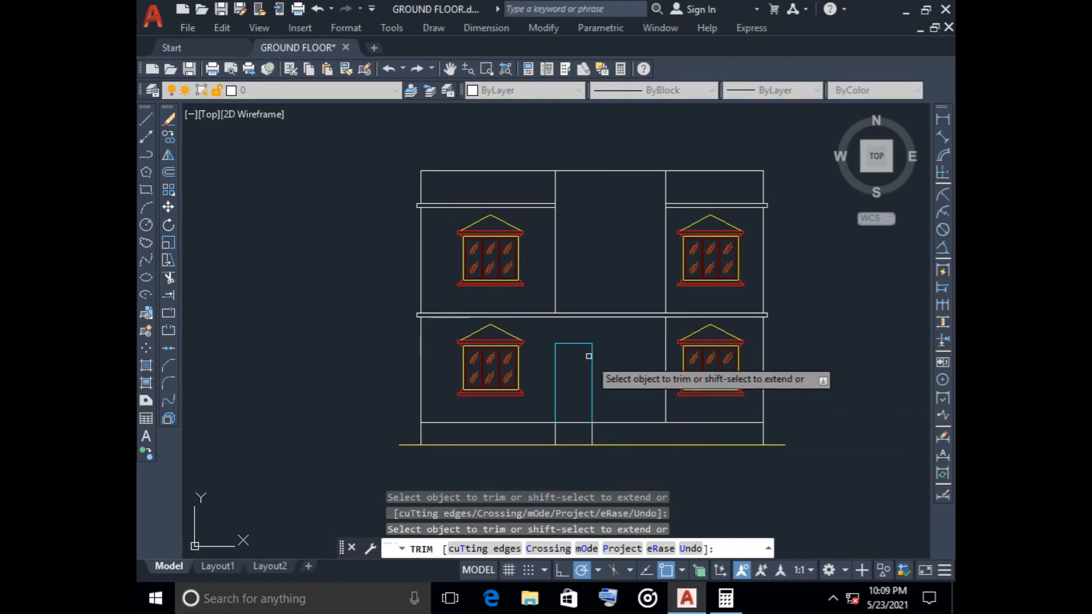
{"action": "key", "text": "Escape"}
- Make the wall layer current
{"action": "left_click", "coordinate": [146, 119]}
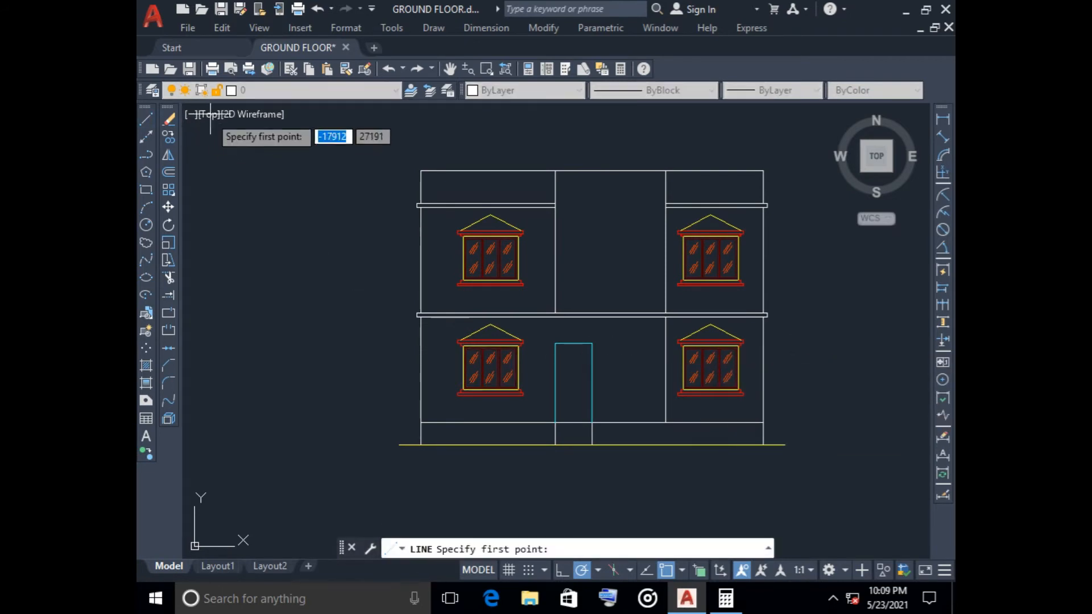
{"action": "key", "text": "Escape"}
{"action": "left_click", "coordinate": [250, 91]}
{"action": "left_click", "coordinate": [255, 196]}
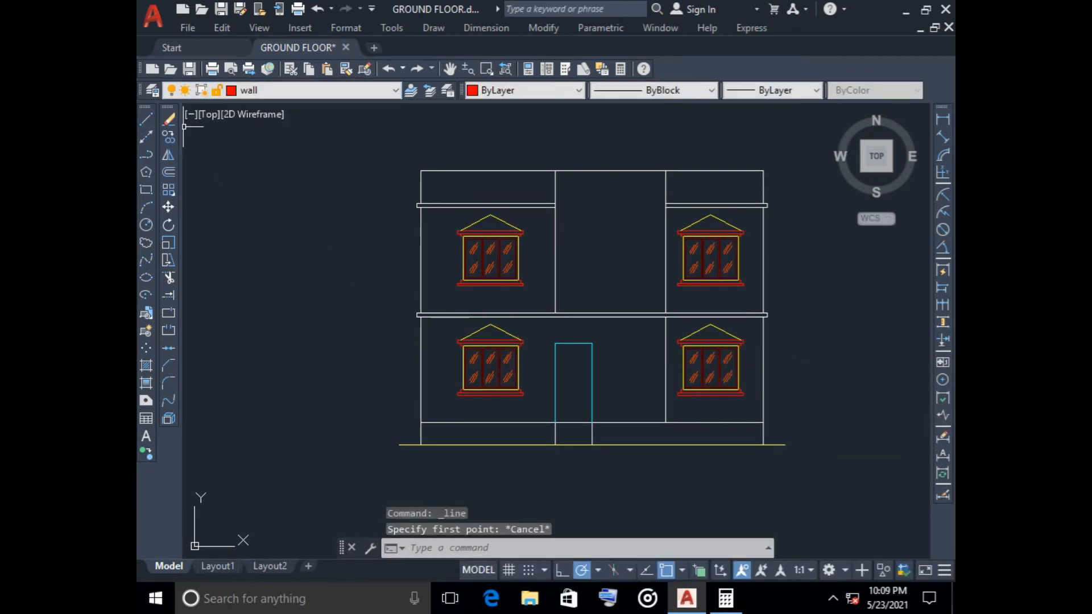
{"action": "key", "text": "Return"}
{"action": "scroll", "coordinate": [494, 352], "scroll_direction": "up", "scroll_amount": 4}
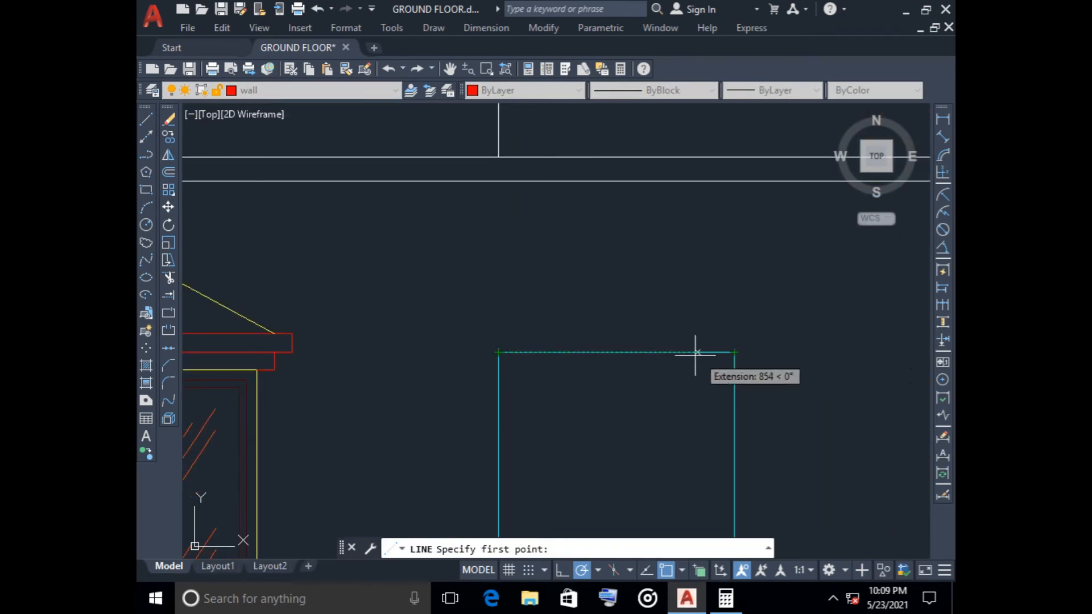
{"action": "left_click", "coordinate": [498, 351]}
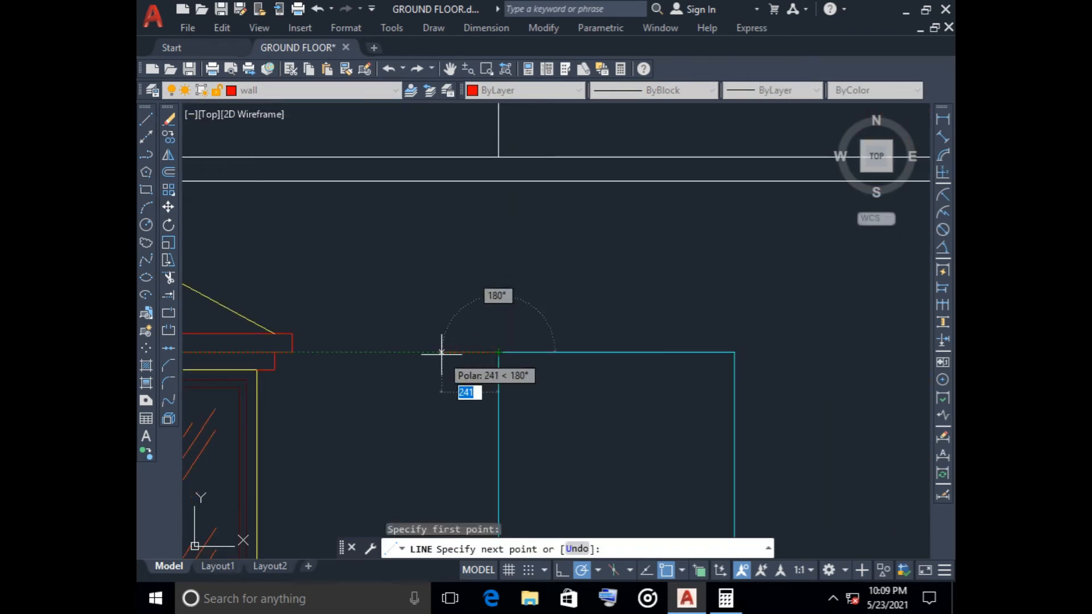
{"action": "key", "text": "Escape"}
- Draw a 1150 long horizontal line over the door top, starting 75 outside its left corner, after adding 75 to 1075 in Calculator
{"action": "key", "text": "Return"}
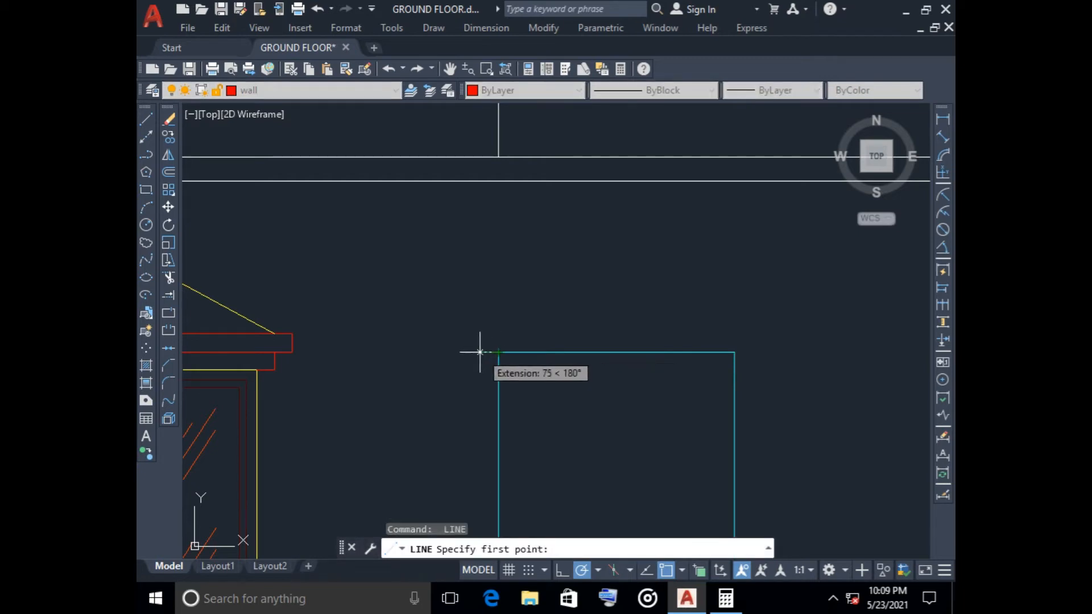
{"action": "type", "text": "75"}
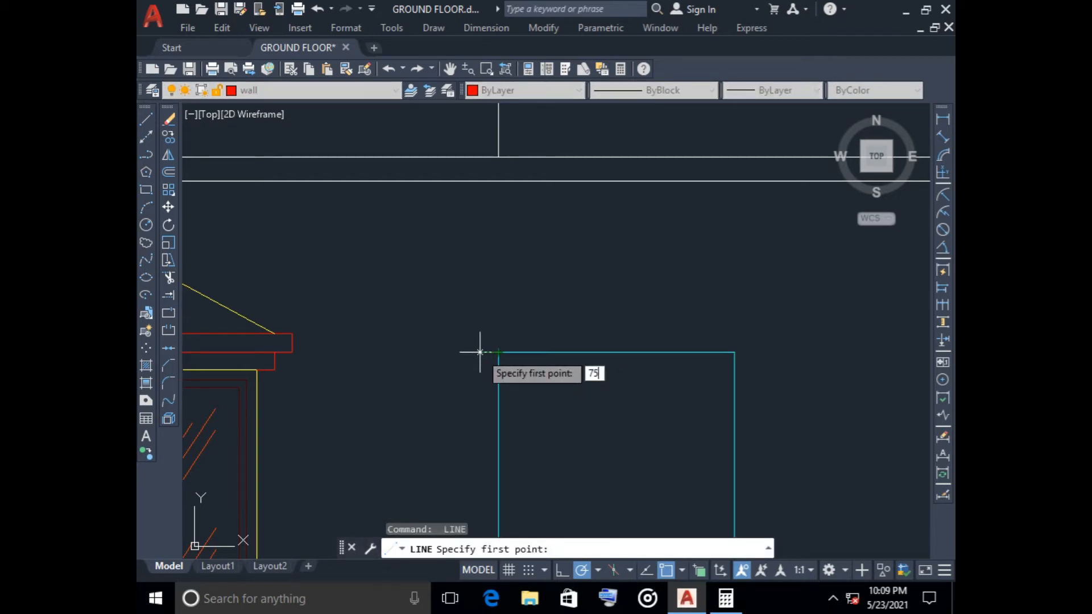
{"action": "key", "text": "Return"}
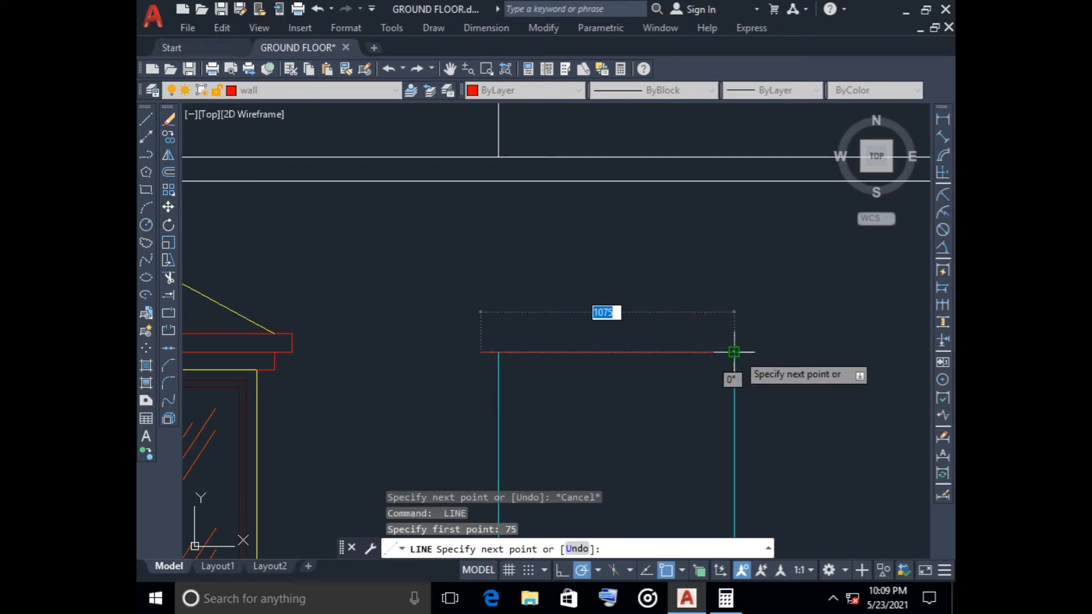
{"action": "key", "text": "alt+Tab"}
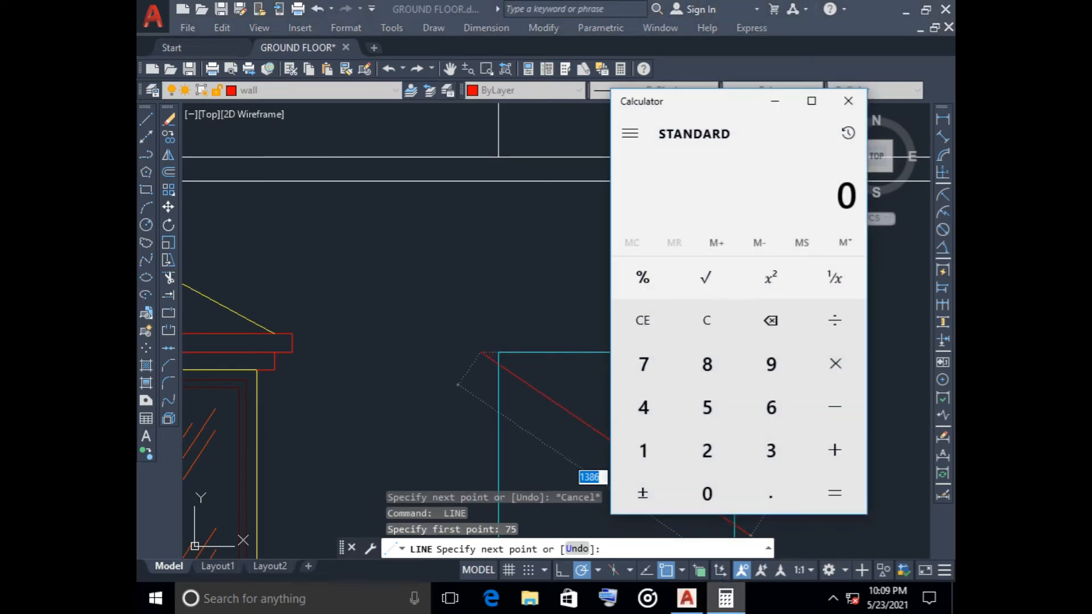
{"action": "type", "text": "1075"}
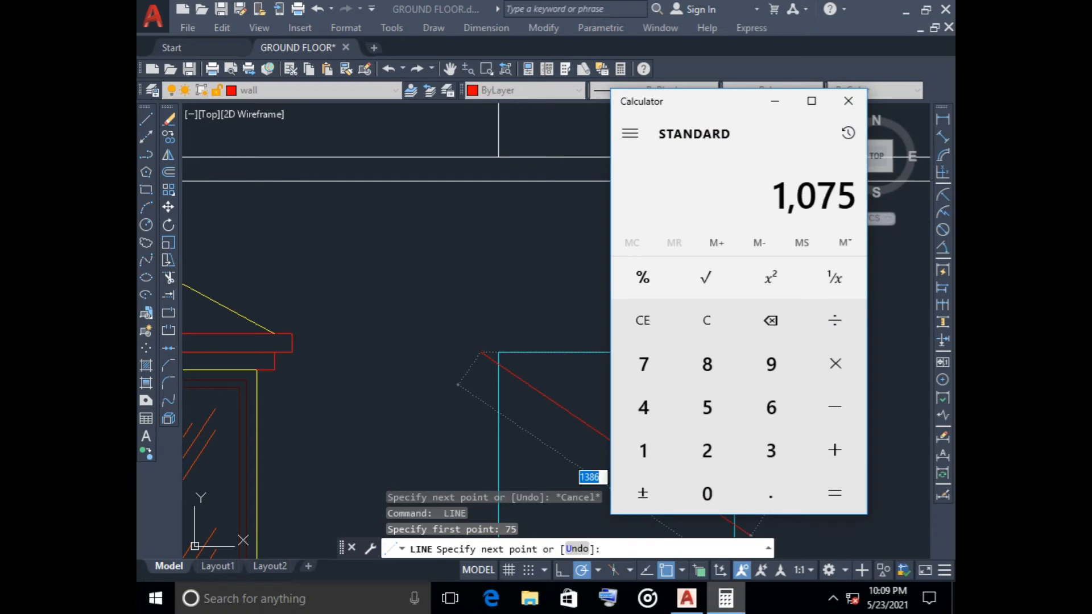
{"action": "type", "text": "75+"}
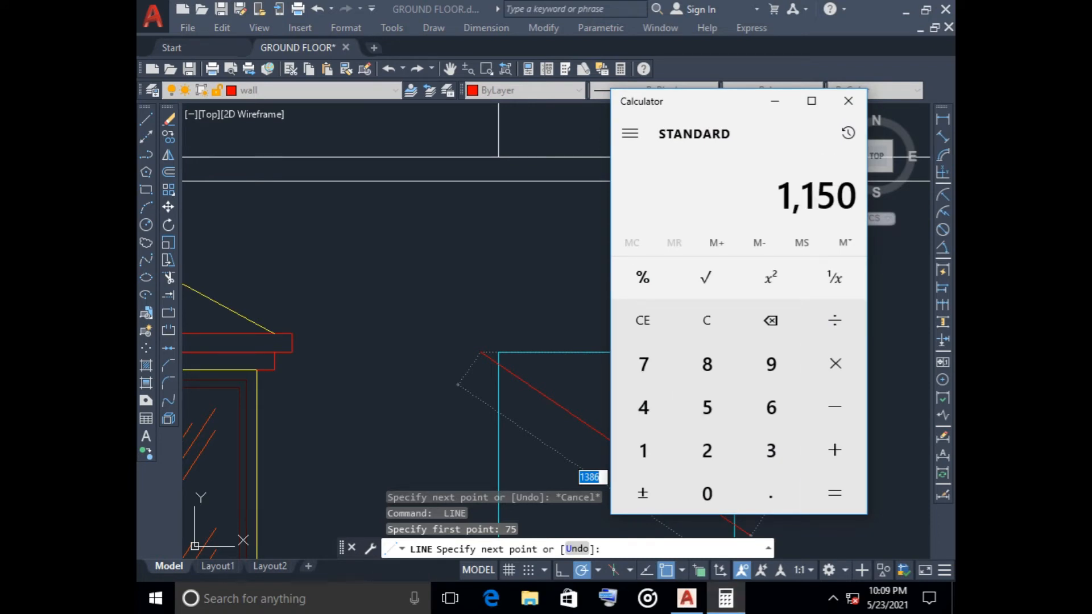
{"action": "left_click", "coordinate": [774, 101]}
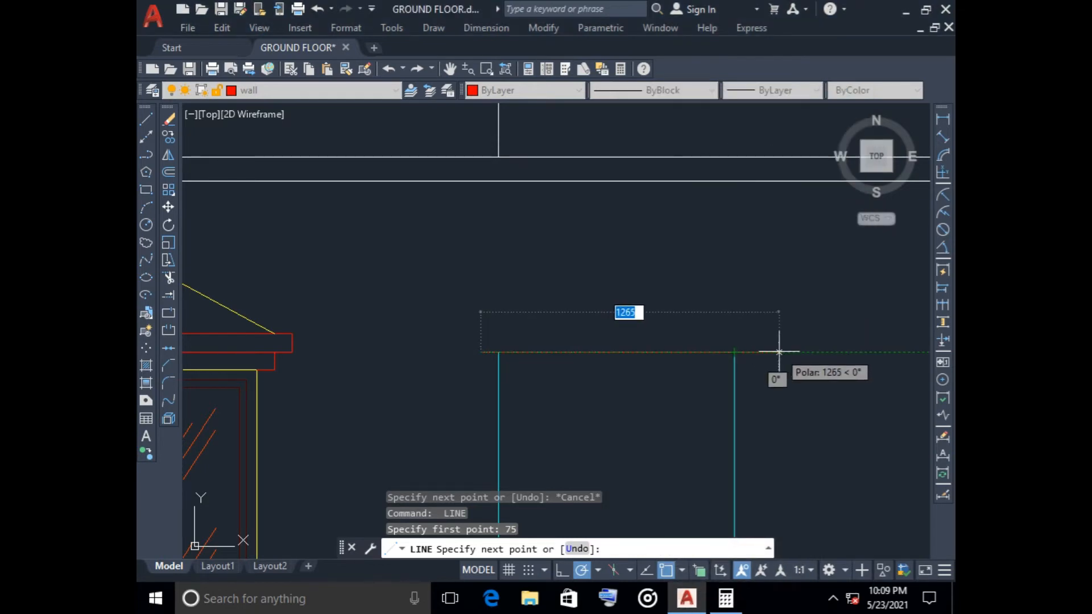
{"action": "type", "text": "150"}
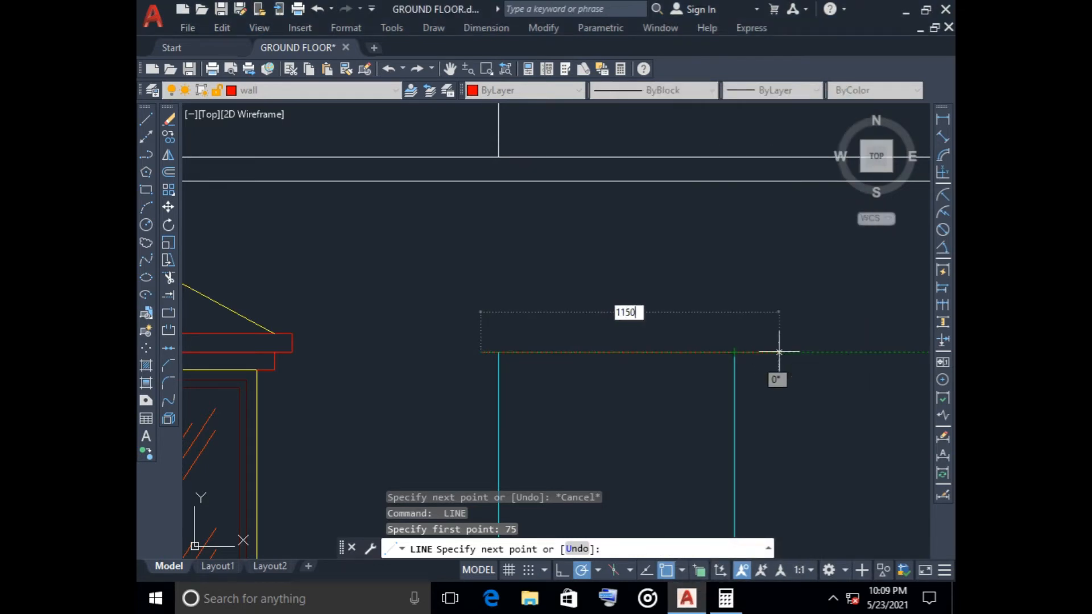
{"action": "key", "text": "Return"}
{"action": "key", "text": "Escape"}
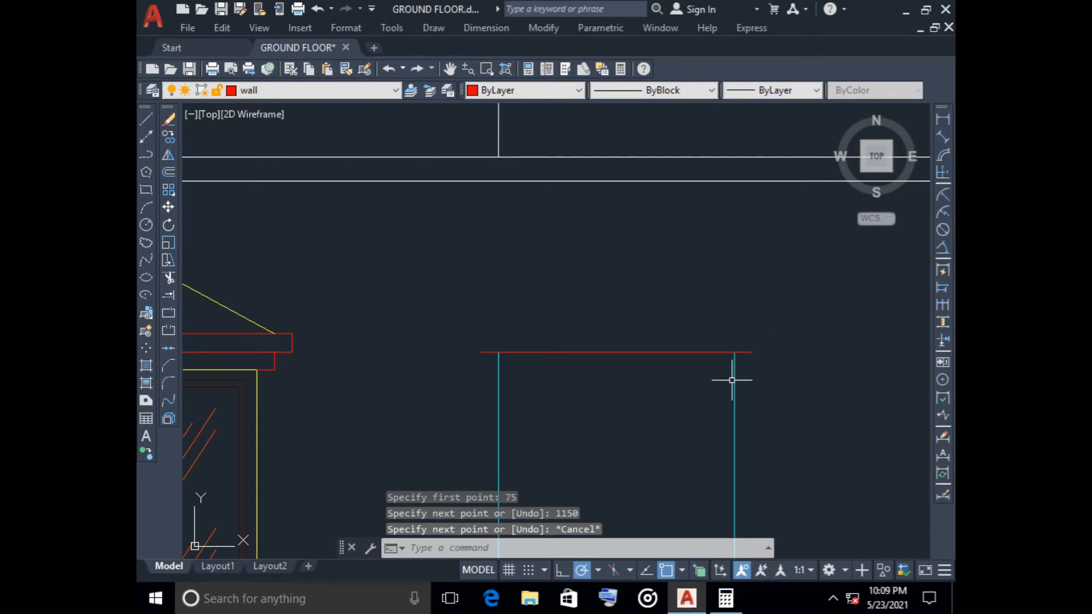
- Draw the door lintel's left side 75 high, its top line and its right side to close the rectangle
{"action": "left_click", "coordinate": [146, 119]}
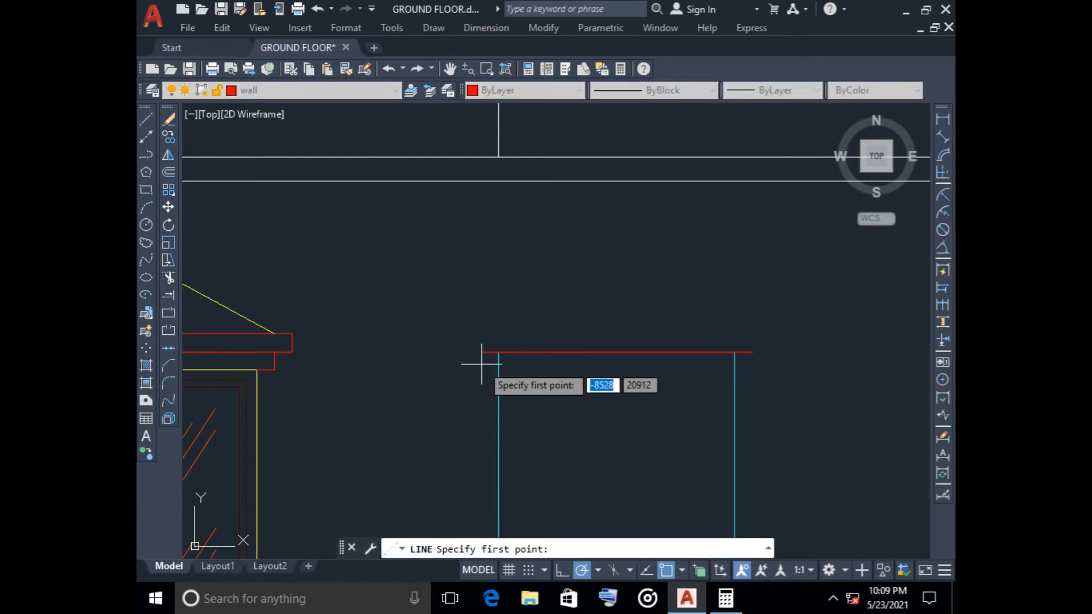
{"action": "left_click", "coordinate": [481, 352]}
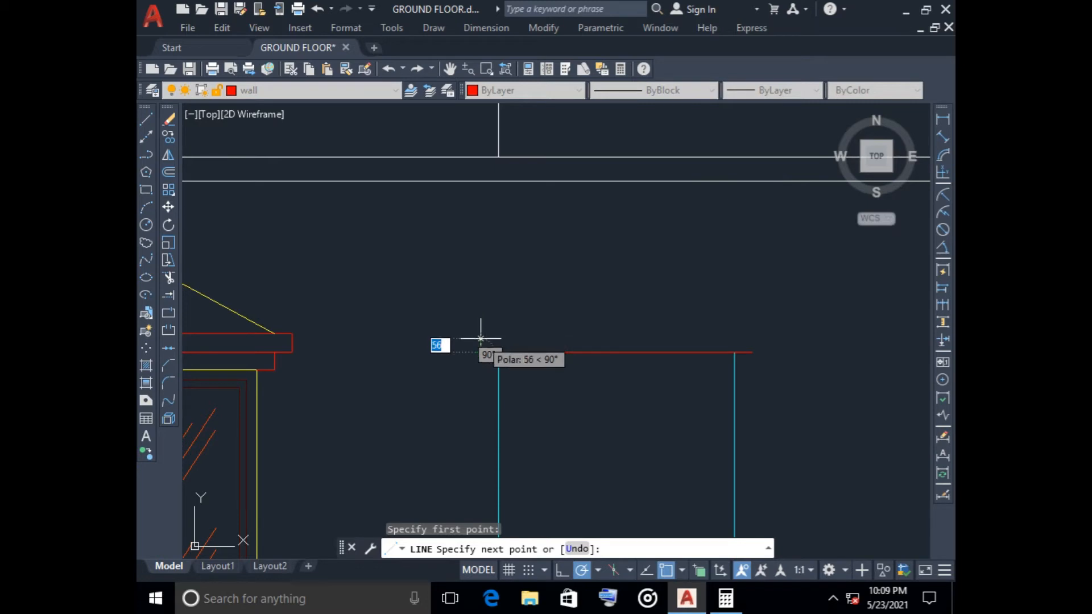
{"action": "type", "text": "75"}
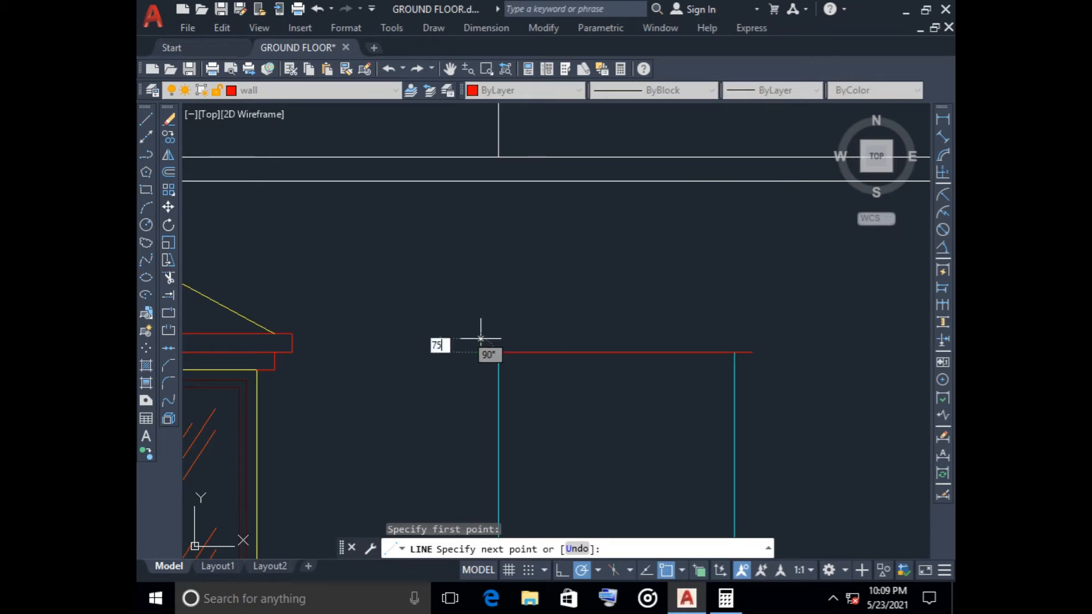
{"action": "key", "text": "Return"}
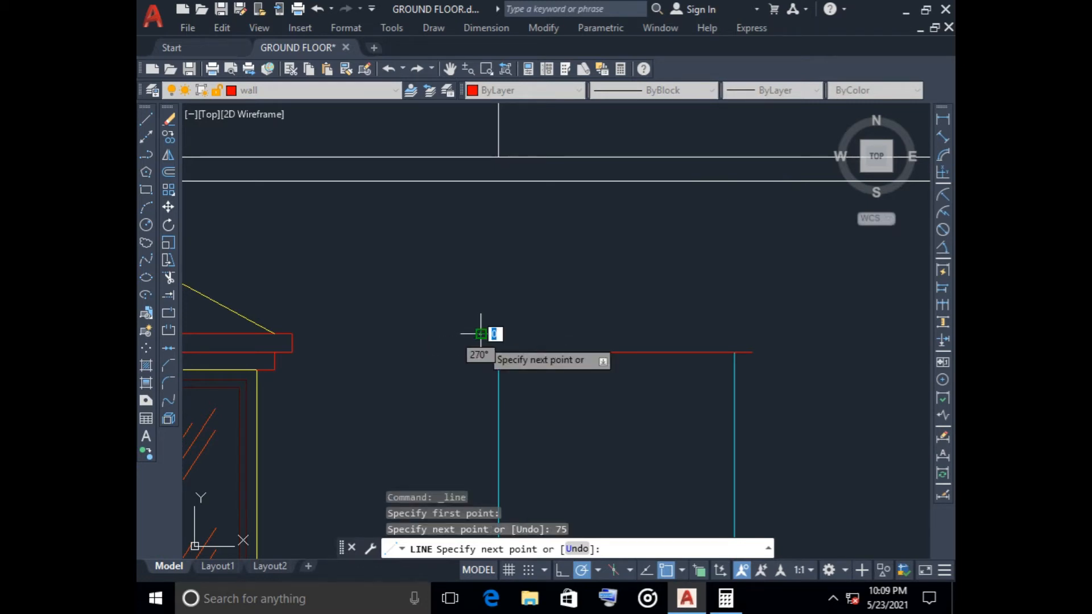
{"action": "left_click", "coordinate": [751, 334]}
{"action": "left_click", "coordinate": [753, 351]}
{"action": "key", "text": "Escape"}
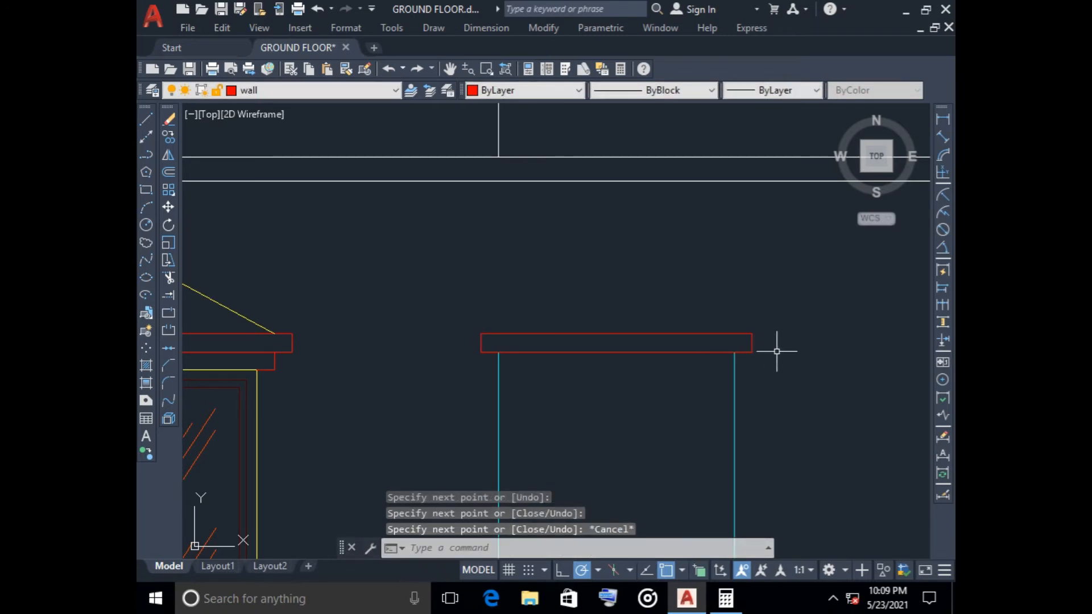
- Stretch the top line of the door lintel 75 outward at both its left and right ends
{"action": "key", "text": "space"}
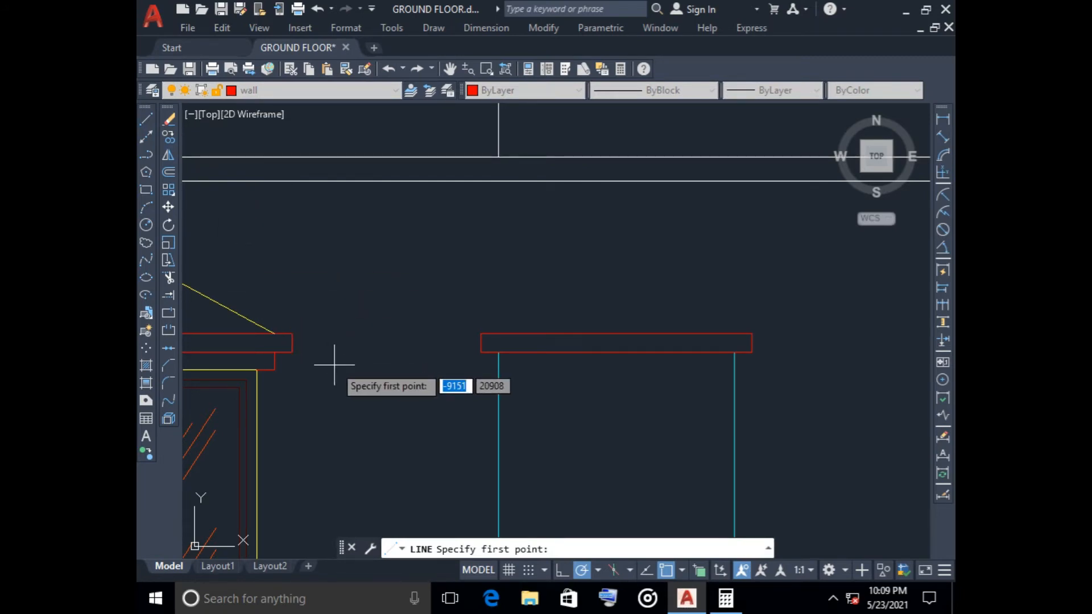
{"action": "key", "text": "Escape"}
{"action": "left_click", "coordinate": [483, 334]}
{"action": "left_click", "coordinate": [480, 334]}
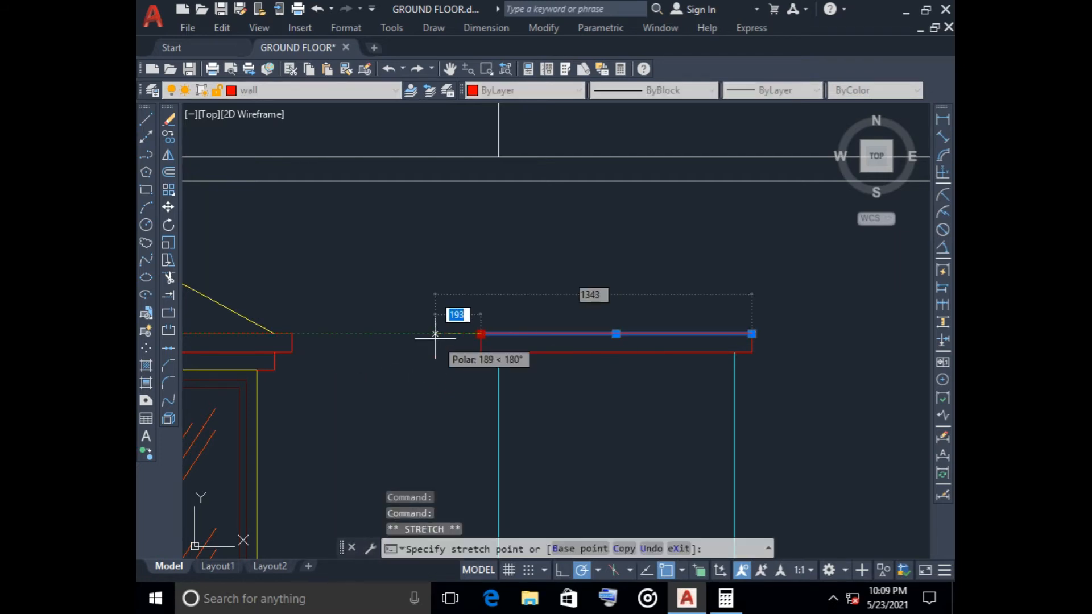
{"action": "type", "text": "75"}
{"action": "key", "text": "Return"}
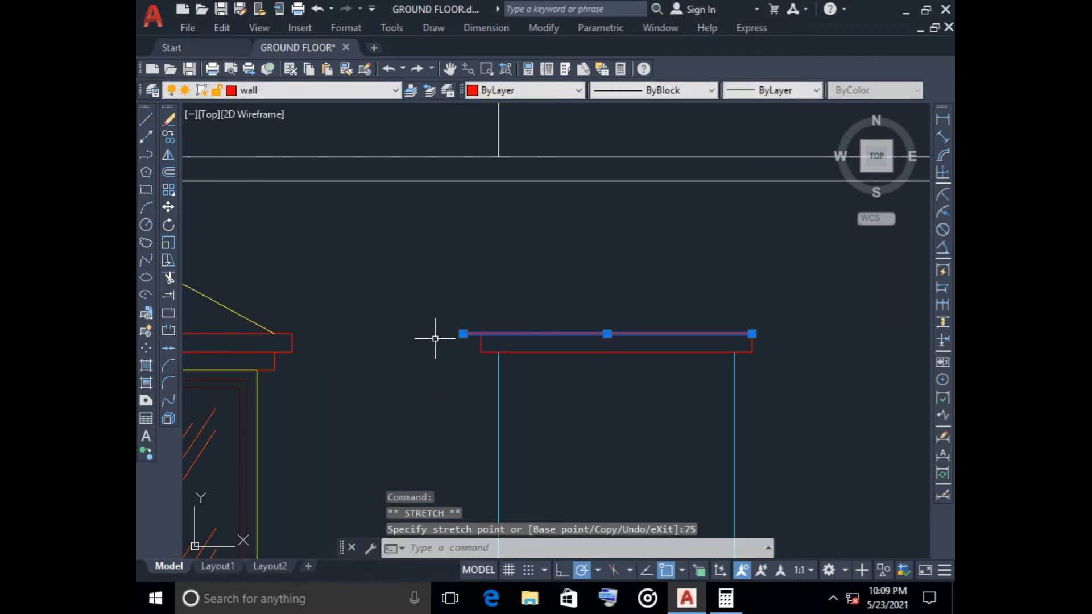
{"action": "key", "text": "Escape"}
{"action": "left_click", "coordinate": [657, 334]}
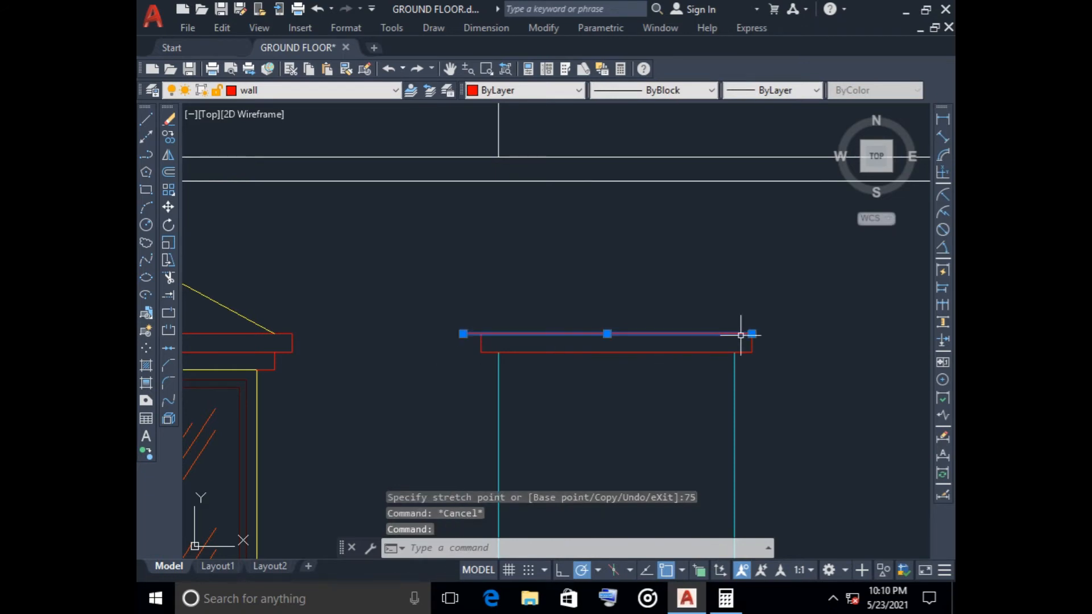
{"action": "left_click", "coordinate": [752, 334]}
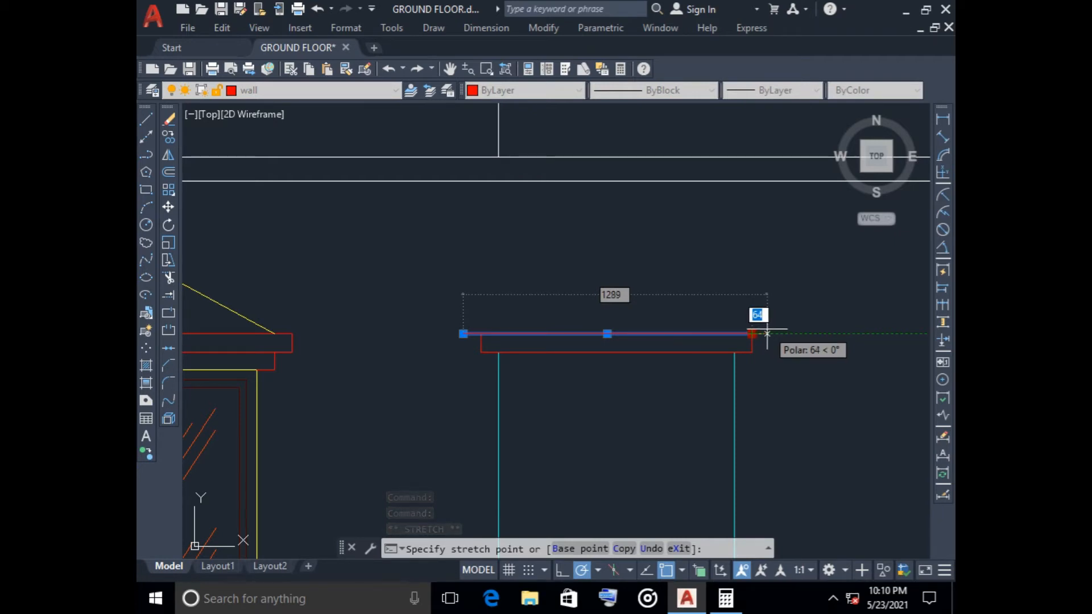
{"action": "type", "text": "75"}
{"action": "key", "text": "Return"}
{"action": "key", "text": "Escape"}
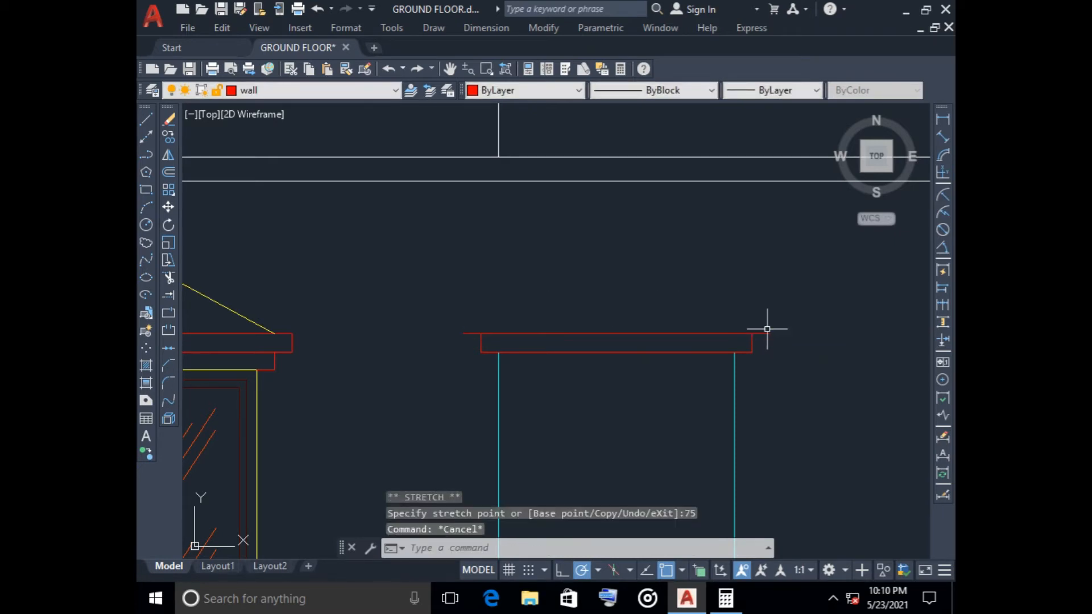
- Draw a second, wider lintel course 75 high on the door lintel's extended top line, closing it at the right end
{"action": "scroll", "coordinate": [768, 327], "scroll_direction": "down", "scroll_amount": 4}
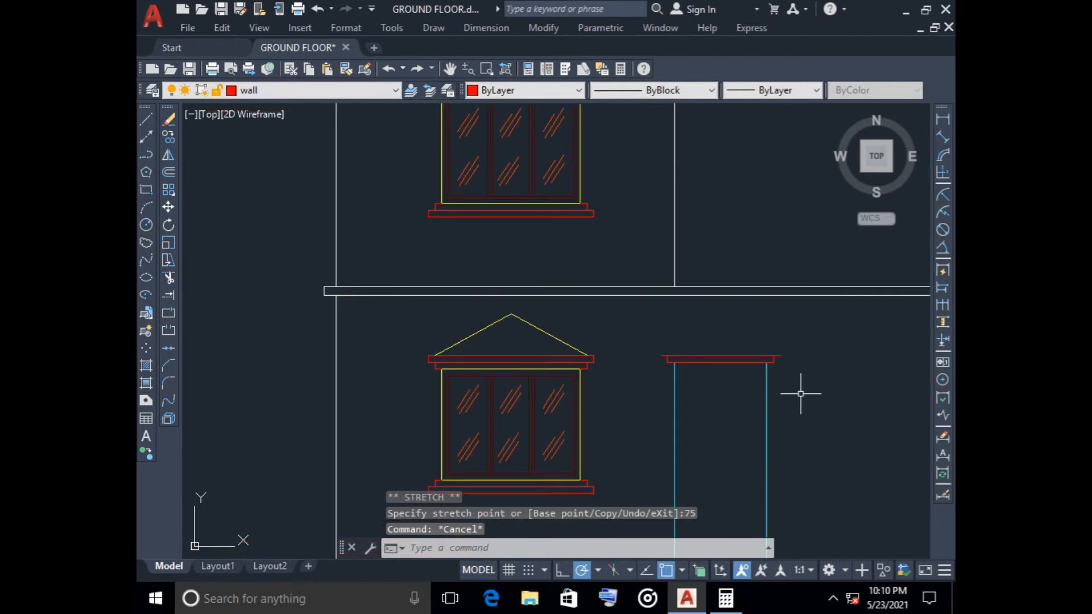
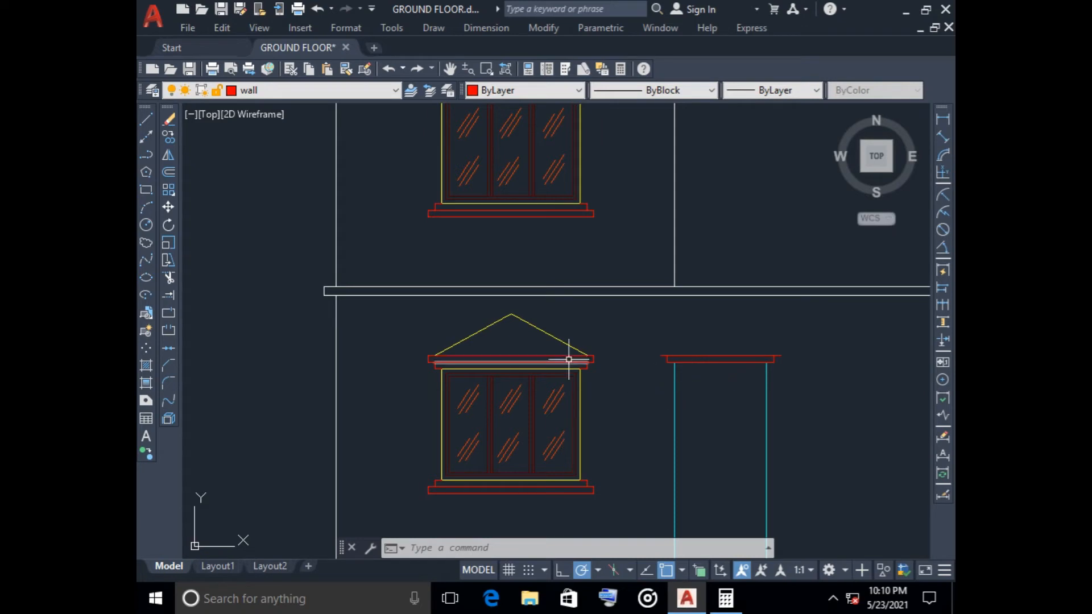
{"action": "type", "text": "l"}
{"action": "key", "text": "Return"}
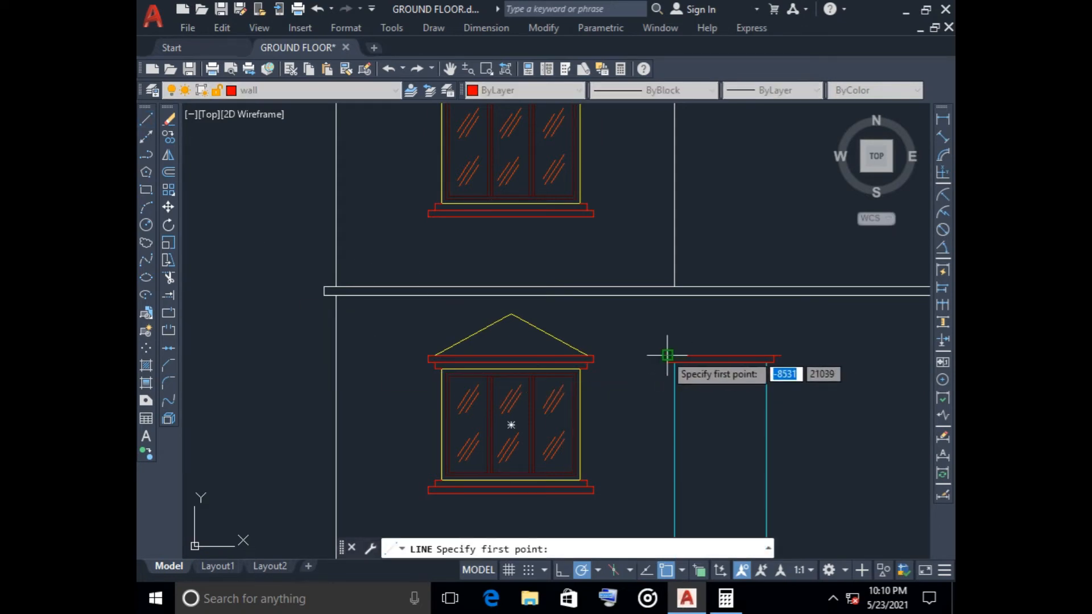
{"action": "scroll", "coordinate": [659, 355], "scroll_direction": "up", "scroll_amount": 4}
{"action": "left_click", "coordinate": [669, 348]}
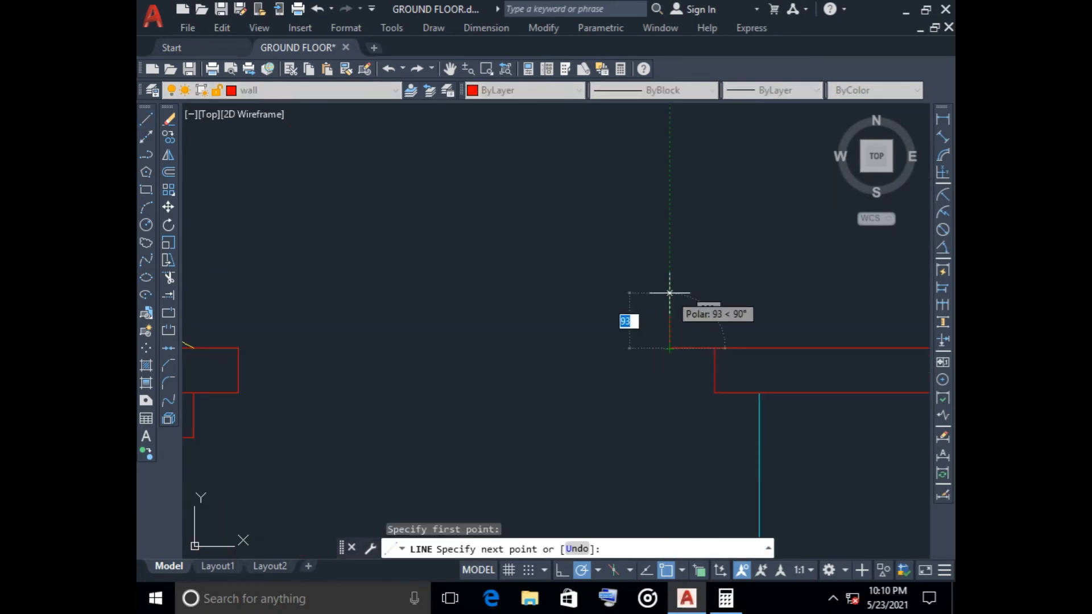
{"action": "type", "text": "75"}
{"action": "key", "text": "Return"}
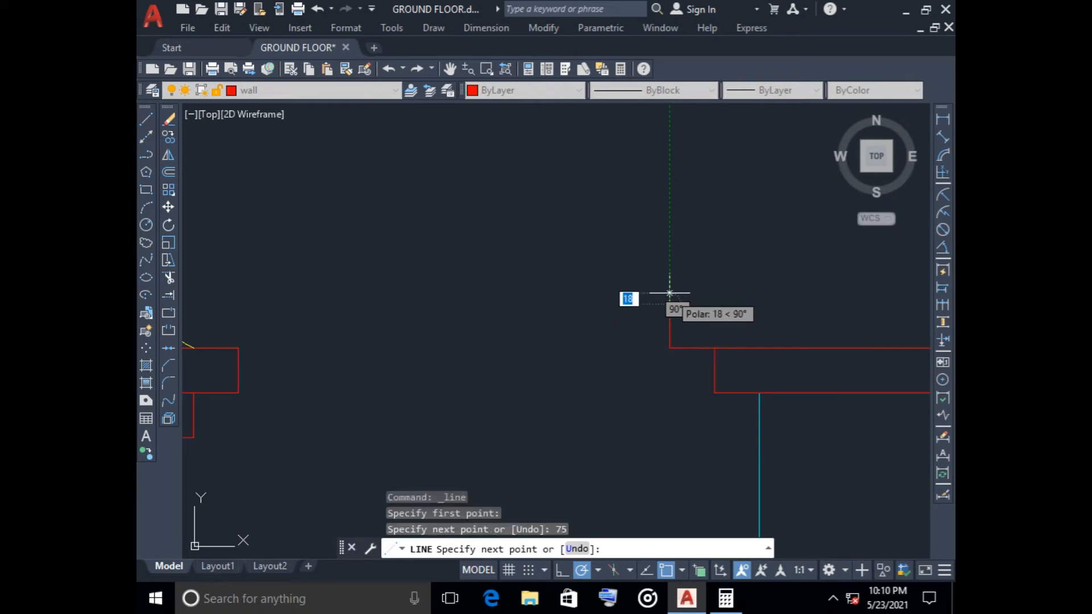
{"action": "scroll", "coordinate": [736, 300], "scroll_direction": "down", "scroll_amount": 4}
{"action": "middle_click_drag", "start_coordinate": [747, 300], "coordinate": [489, 317]}
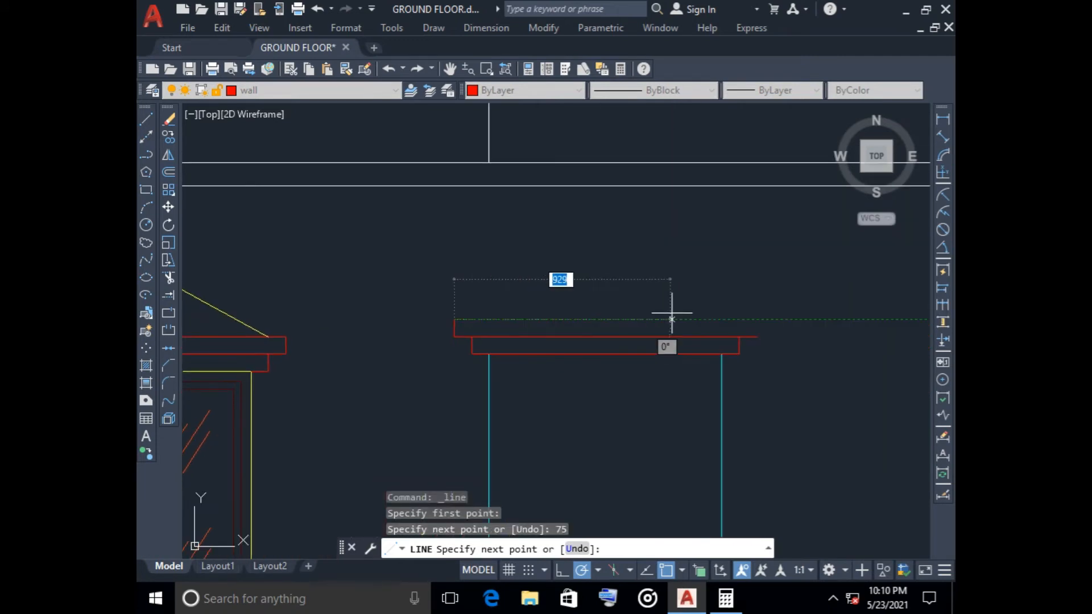
{"action": "left_click", "coordinate": [756, 319]}
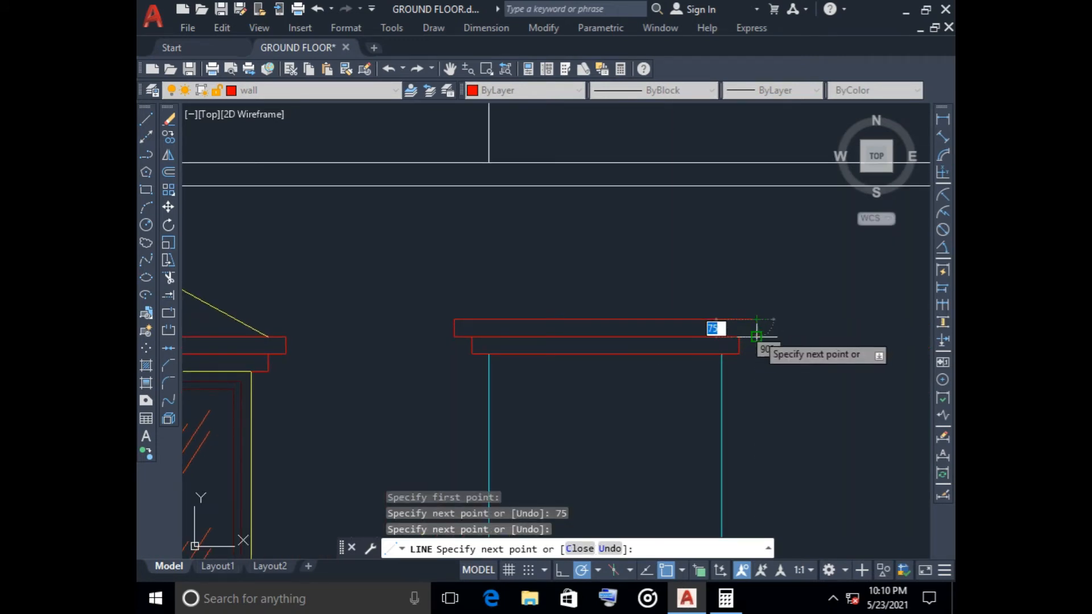
{"action": "left_click", "coordinate": [769, 340]}
{"action": "key", "text": "Escape"}
{"action": "scroll", "coordinate": [756, 392], "scroll_direction": "down", "scroll_amount": 3}
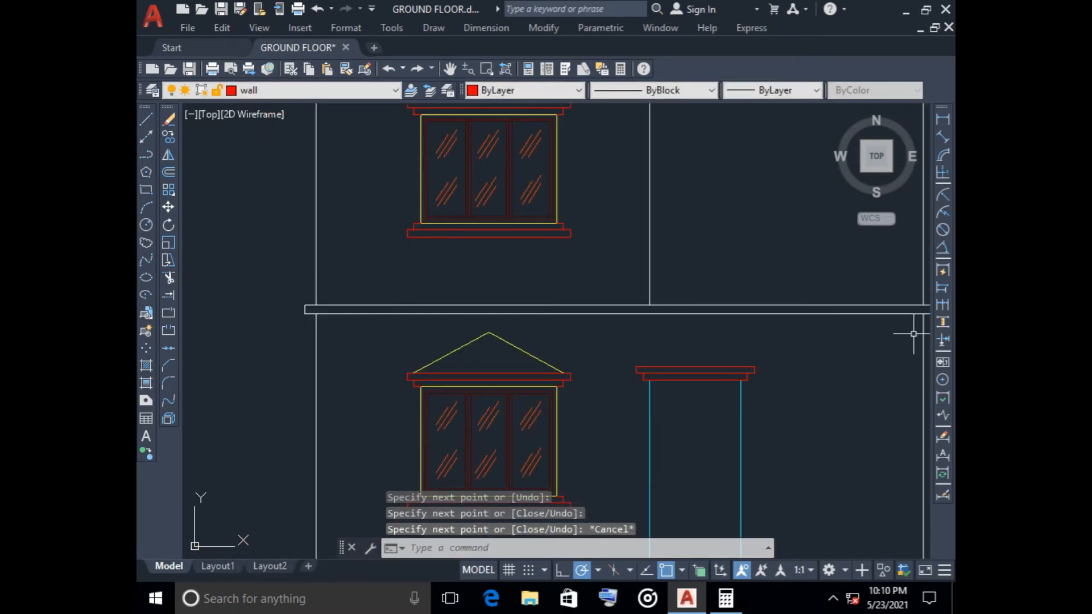
- Measure the two-course door lintel's total height and its overhang beyond the left door jamb
{"action": "left_click", "coordinate": [942, 119]}
{"action": "scroll", "coordinate": [631, 378], "scroll_direction": "up", "scroll_amount": 5}
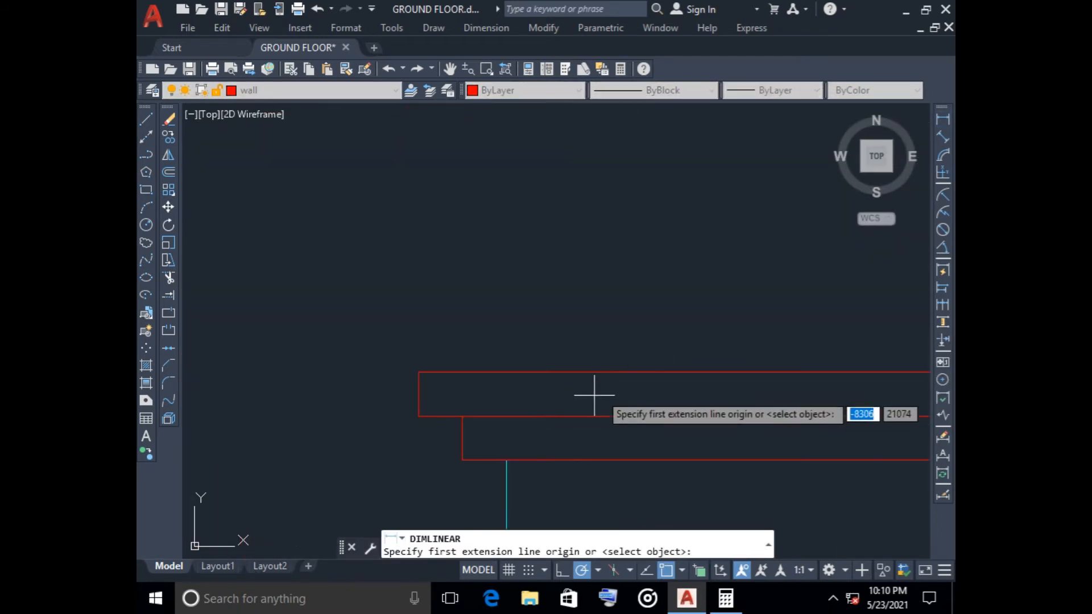
{"action": "left_click", "coordinate": [505, 459]}
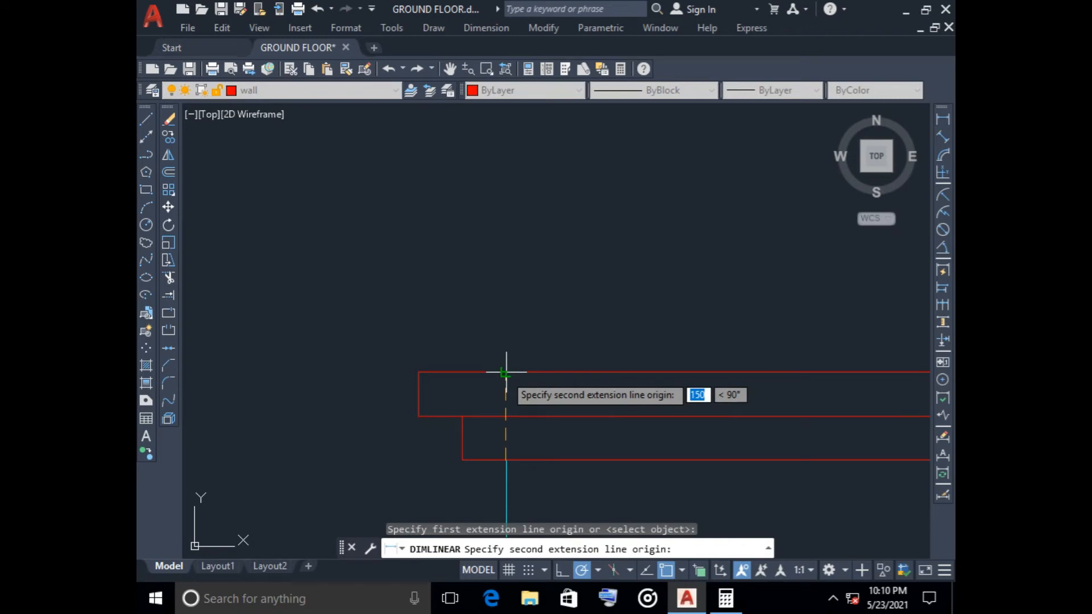
{"action": "key", "text": "Escape"}
{"action": "key", "text": "Return"}
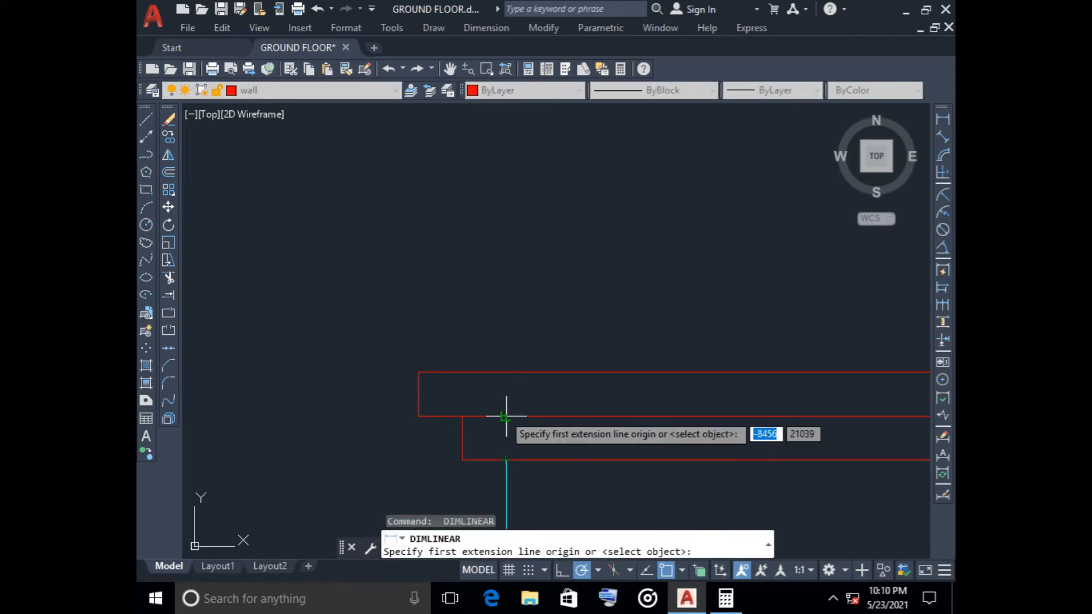
{"action": "left_click", "coordinate": [505, 415]}
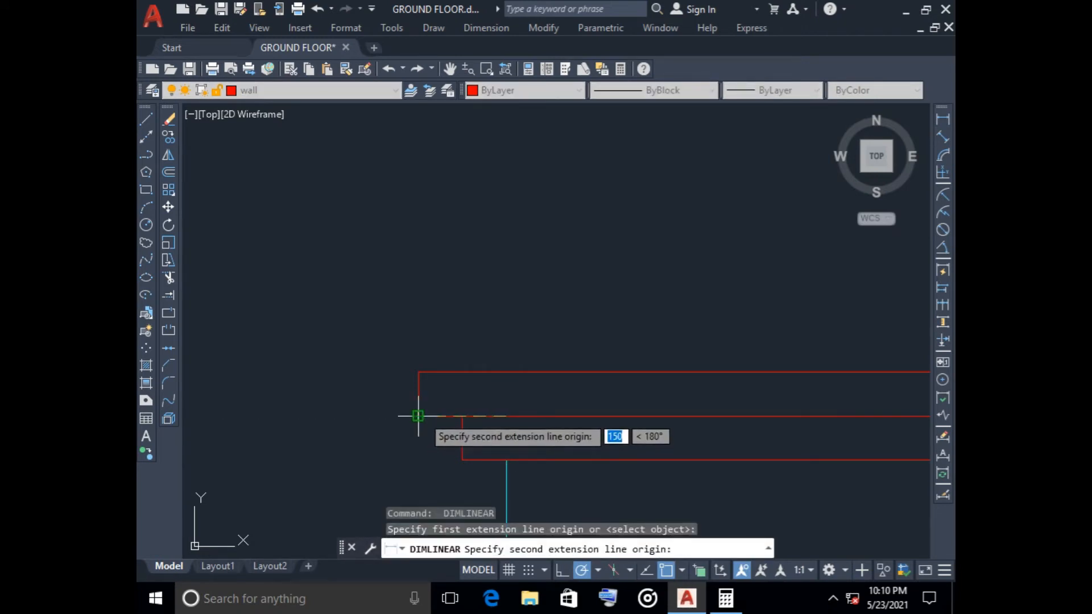
{"action": "key", "text": "Escape"}
- Stretch the central bay's left wall line down through the floor slab to the top of the door lintel
{"action": "scroll", "coordinate": [421, 419], "scroll_direction": "down", "scroll_amount": 5}
{"action": "scroll", "coordinate": [459, 334], "scroll_direction": "up", "scroll_amount": 2}
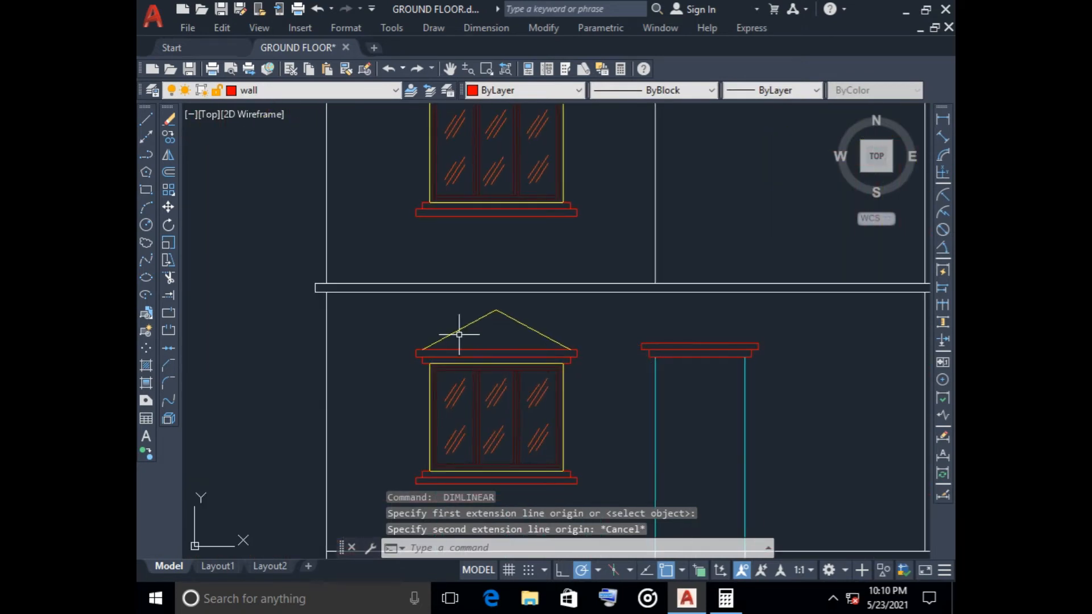
{"action": "middle_click_drag", "start_coordinate": [599, 421], "coordinate": [487, 383]}
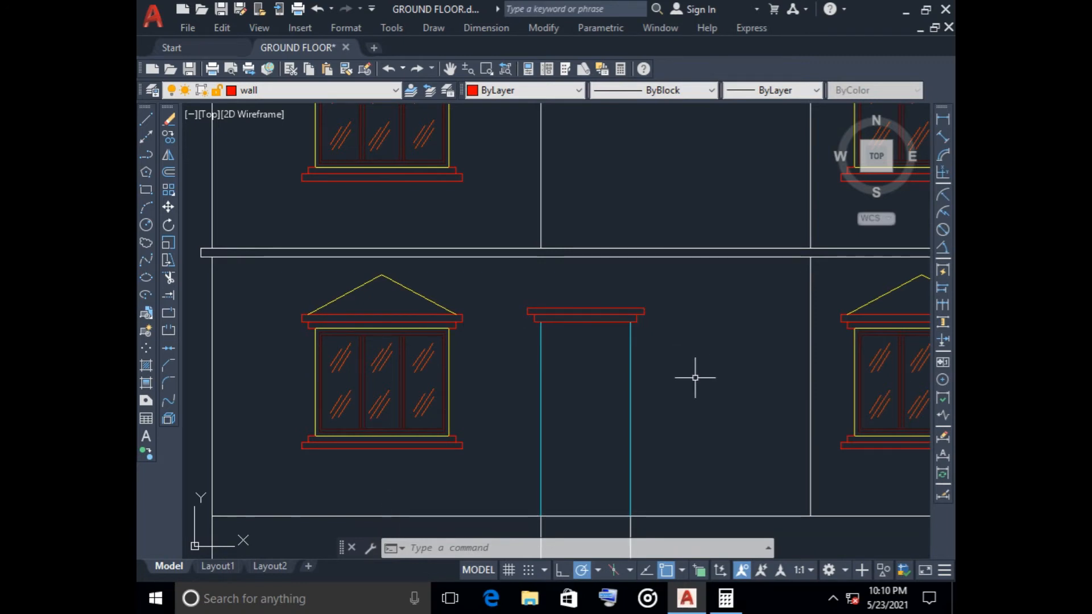
{"action": "scroll", "coordinate": [675, 387], "scroll_direction": "down", "scroll_amount": 2}
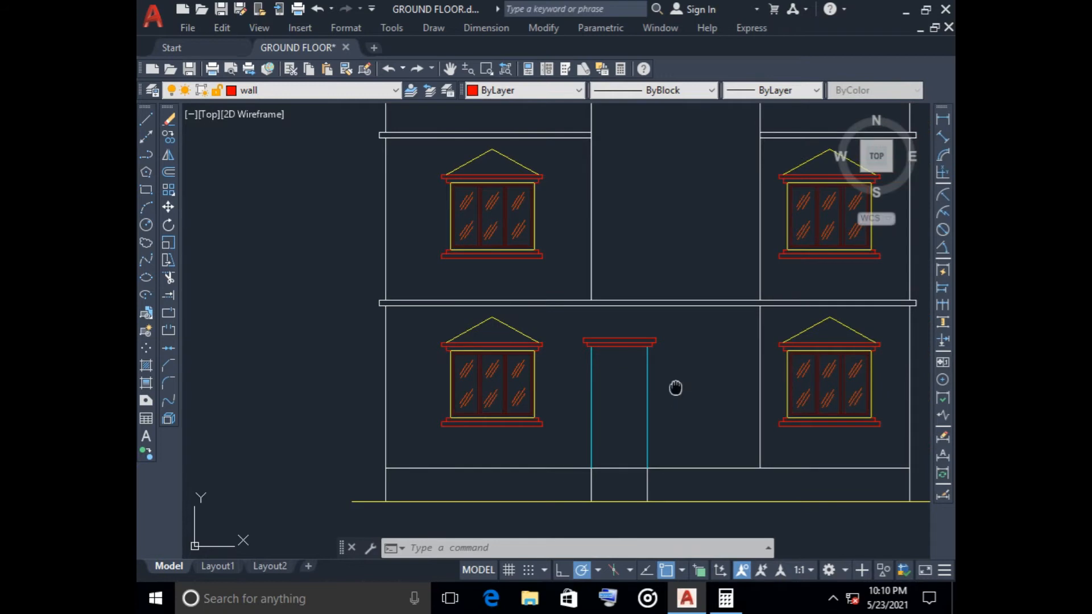
{"action": "middle_click_drag", "start_coordinate": [675, 387], "coordinate": [597, 354]}
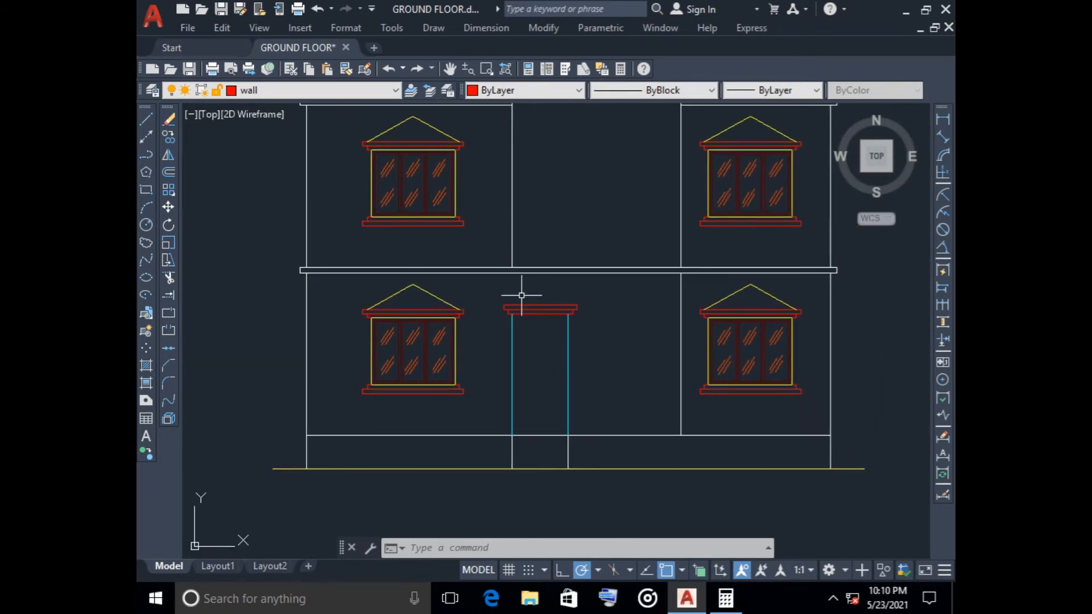
{"action": "scroll", "coordinate": [522, 295], "scroll_direction": "up", "scroll_amount": 2}
{"action": "left_click", "coordinate": [509, 261]}
{"action": "left_click", "coordinate": [511, 269]}
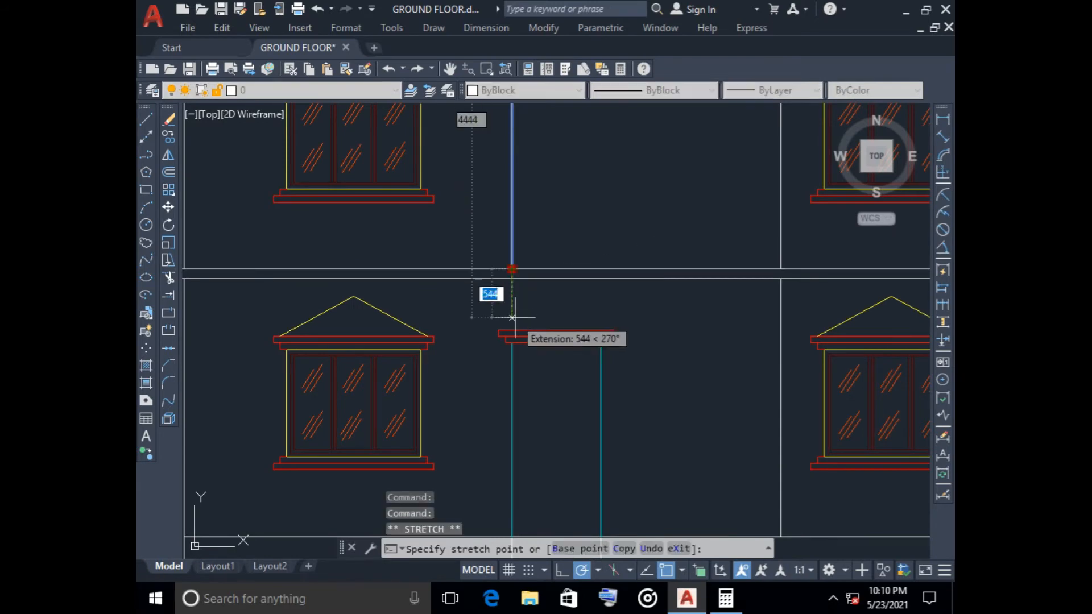
{"action": "key", "text": "Escape"}
{"action": "key", "text": "Escape"}
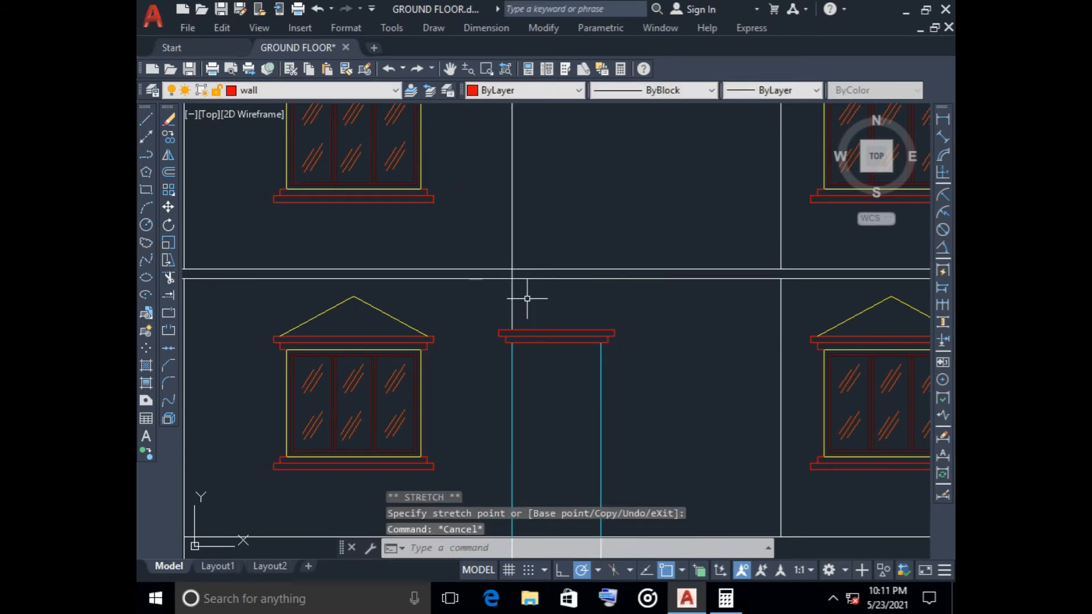
- Trim the left wall line inside the floor slab and remove the slab lines crossing the central bay
{"action": "key", "text": "Return"}
{"action": "scroll", "coordinate": [509, 271], "scroll_direction": "up", "scroll_amount": 3}
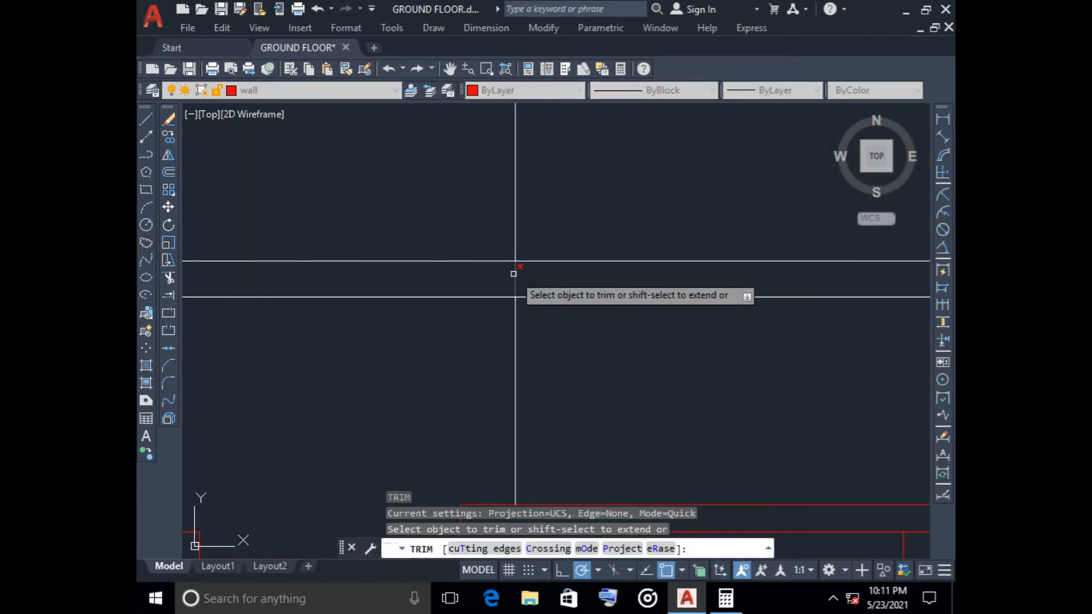
{"action": "scroll", "coordinate": [574, 350], "scroll_direction": "down", "scroll_amount": 5}
{"action": "left_click", "coordinate": [588, 354]}
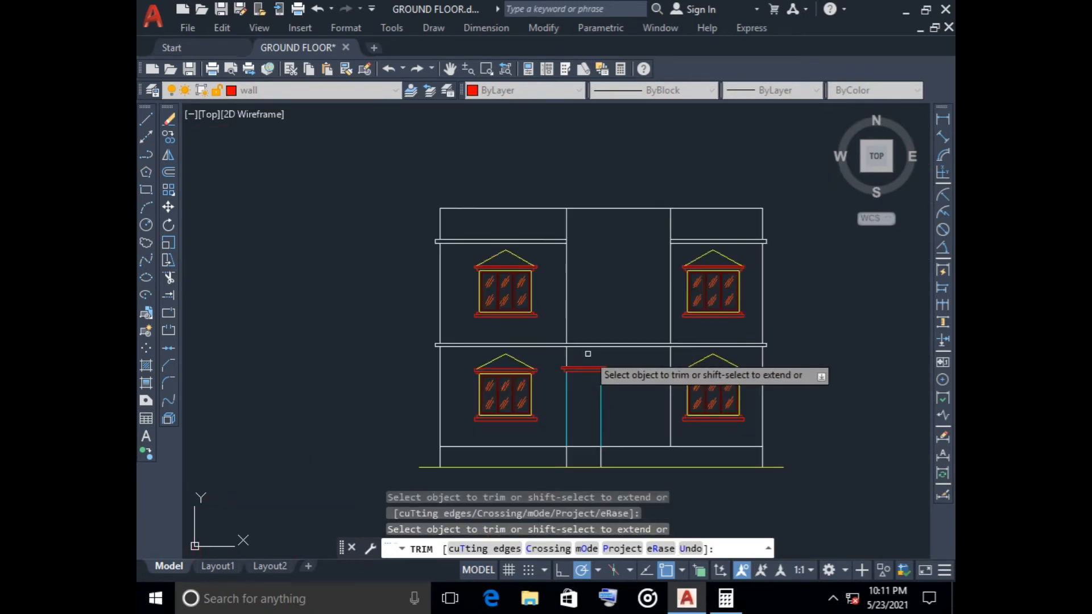
{"action": "key", "text": "Return"}
{"action": "key", "text": "Escape"}
- Stretch the lower end of the central bay's upper left wall line 100 down to the floor slab's underside
{"action": "left_click", "coordinate": [567, 334]}
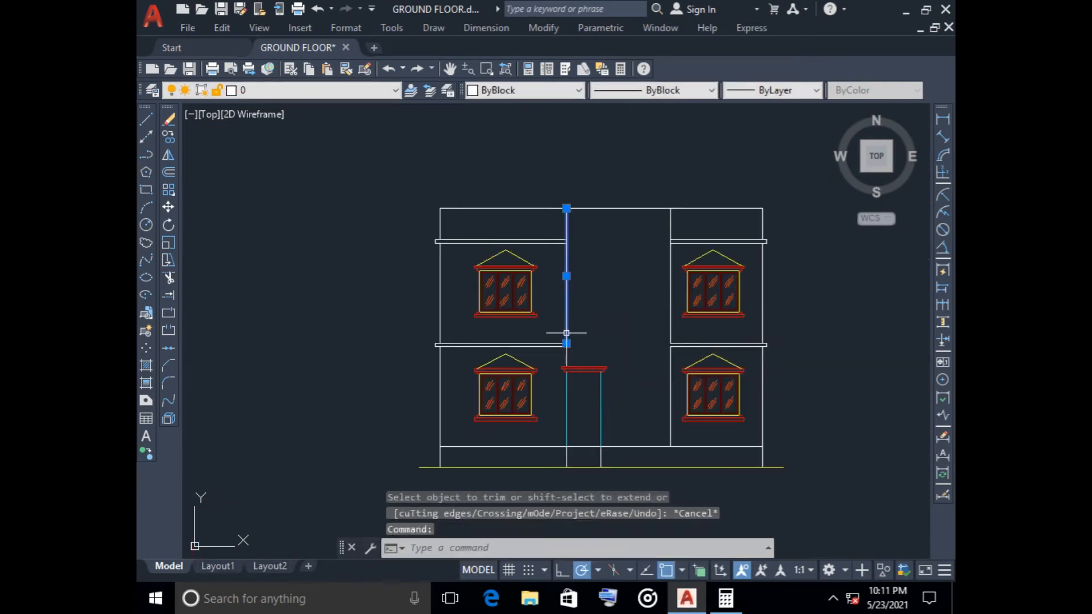
{"action": "scroll", "coordinate": [571, 342], "scroll_direction": "up", "scroll_amount": 4}
{"action": "scroll", "coordinate": [570, 342], "scroll_direction": "up", "scroll_amount": 2}
{"action": "left_click", "coordinate": [541, 351]}
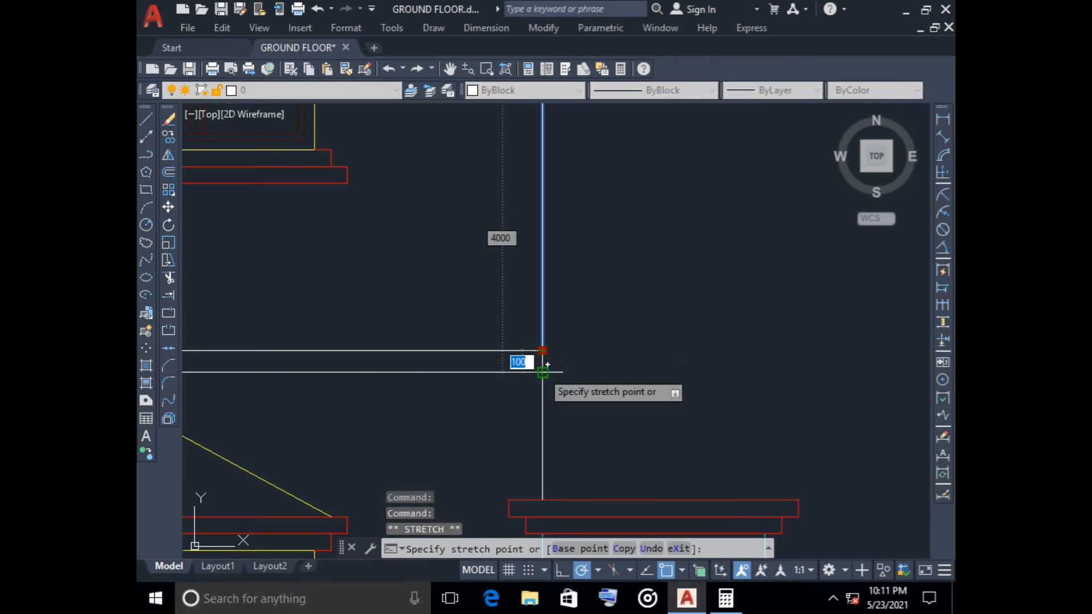
{"action": "key", "text": "Escape"}
{"action": "scroll", "coordinate": [592, 353], "scroll_direction": "down", "scroll_amount": 5}
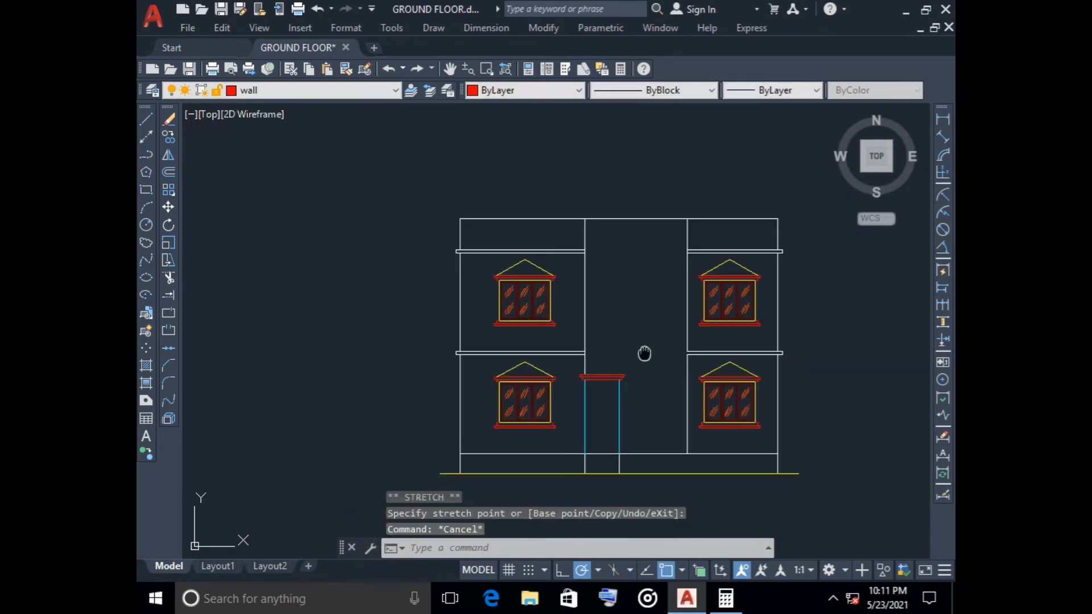
- Stretch the upper end of the central bay's left wall line 1500 upward above the roof line
{"action": "middle_click_drag", "start_coordinate": [644, 353], "coordinate": [595, 306]}
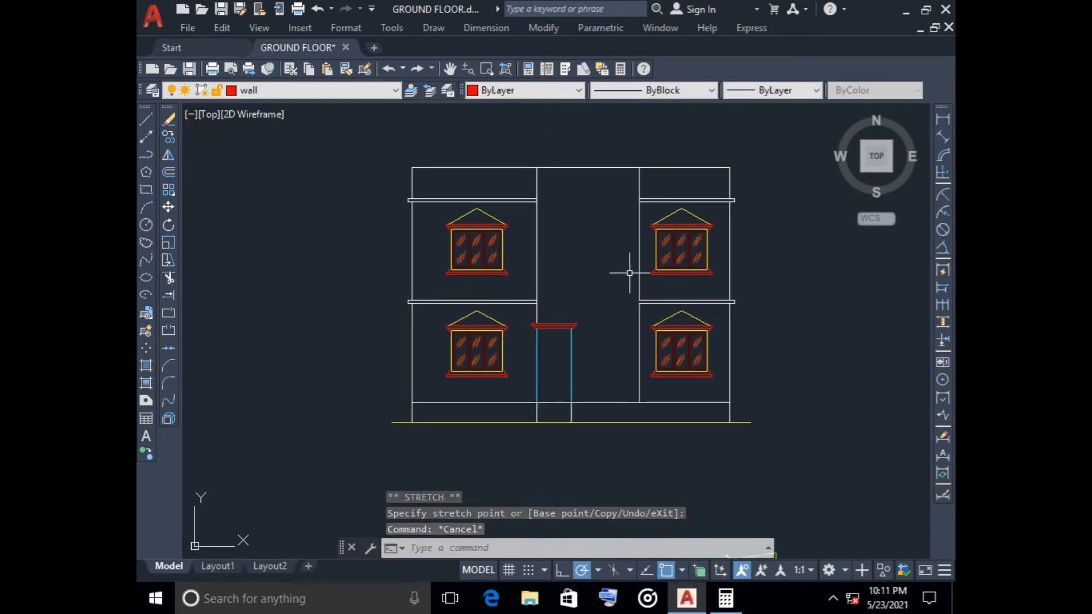
{"action": "scroll", "coordinate": [595, 237], "scroll_direction": "up", "scroll_amount": 2}
{"action": "scroll", "coordinate": [602, 222], "scroll_direction": "down", "scroll_amount": 2}
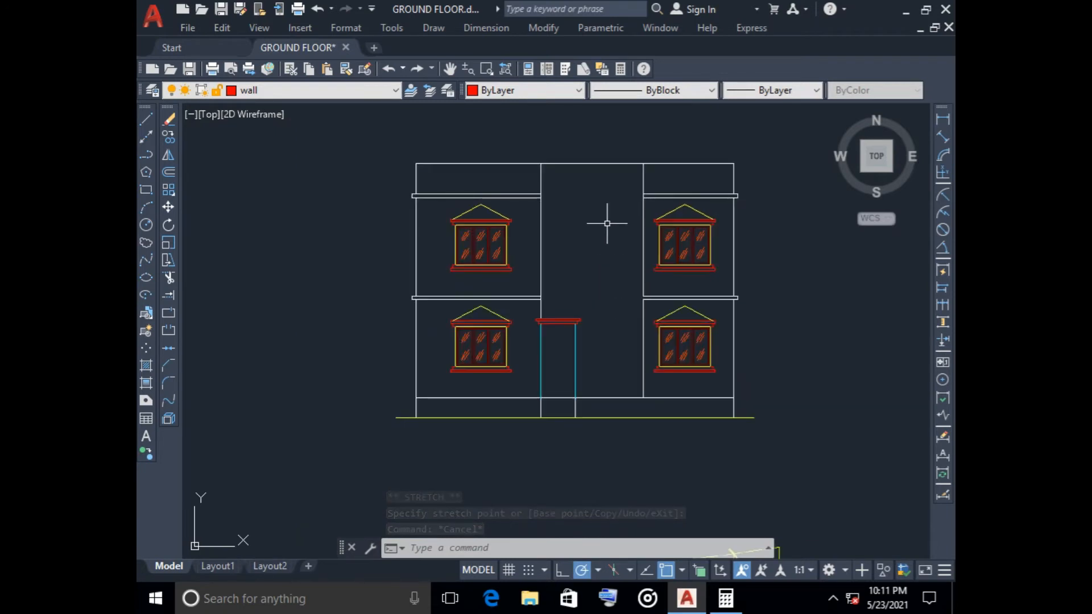
{"action": "middle_click_drag", "start_coordinate": [602, 220], "coordinate": [593, 282]}
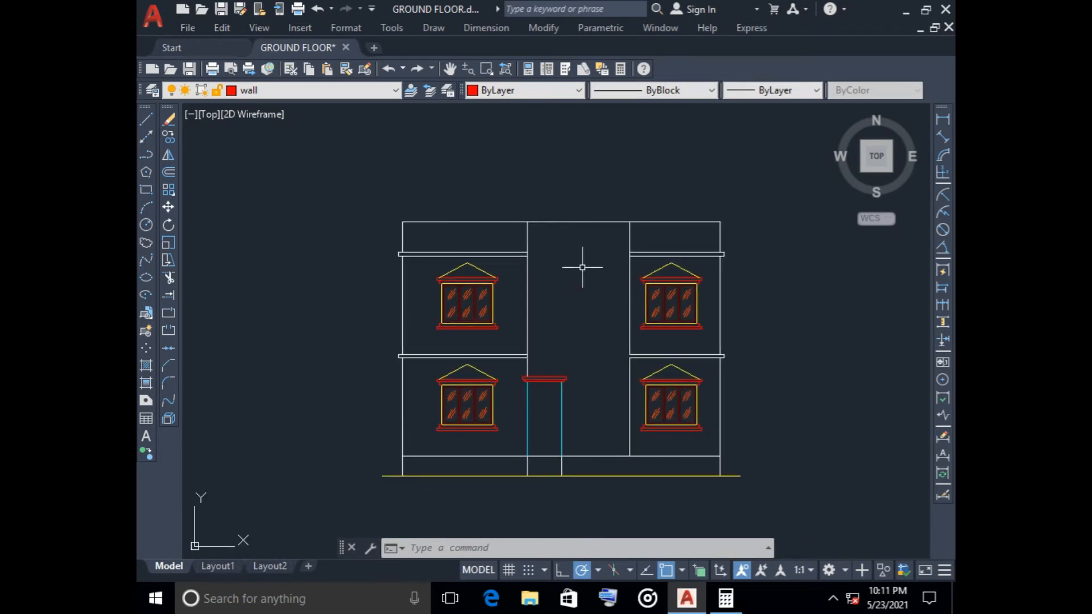
{"action": "middle_click_drag", "start_coordinate": [567, 243], "coordinate": [568, 309]}
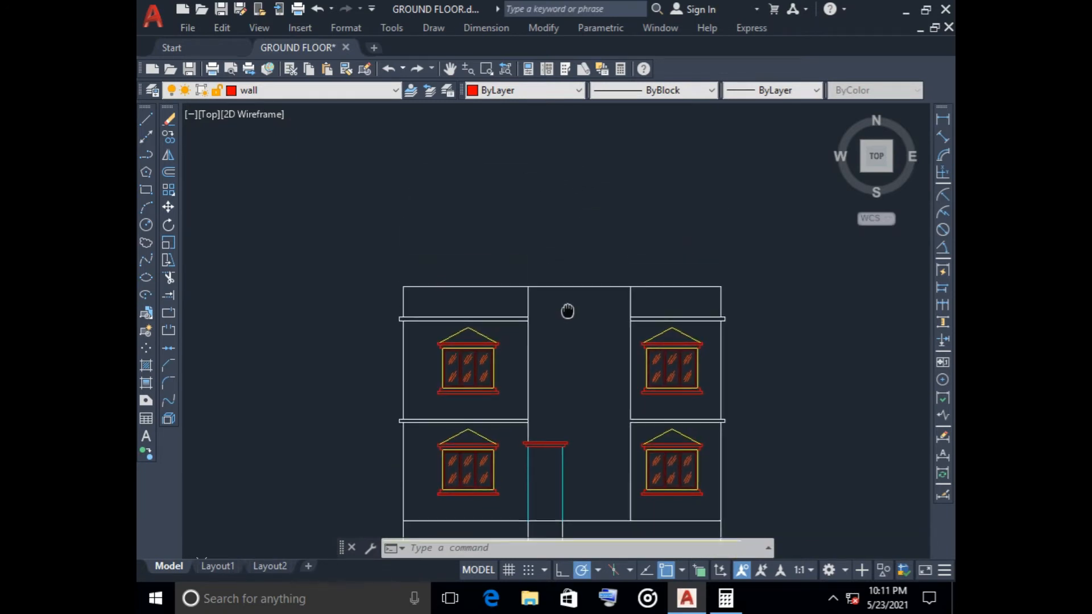
{"action": "left_click", "coordinate": [527, 294]}
{"action": "left_click", "coordinate": [527, 287]}
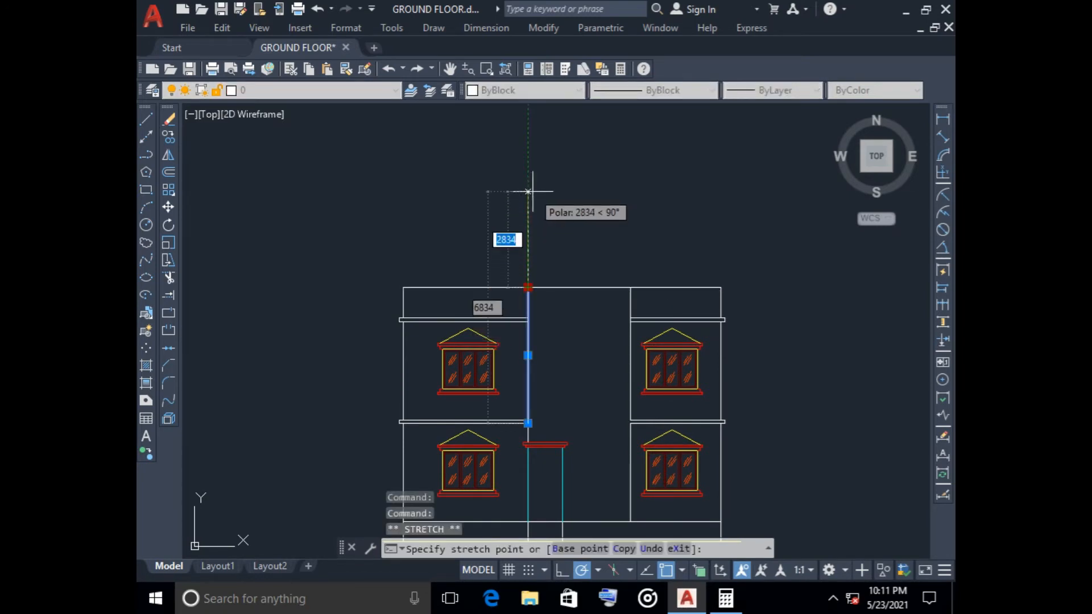
{"action": "type", "text": "1500"}
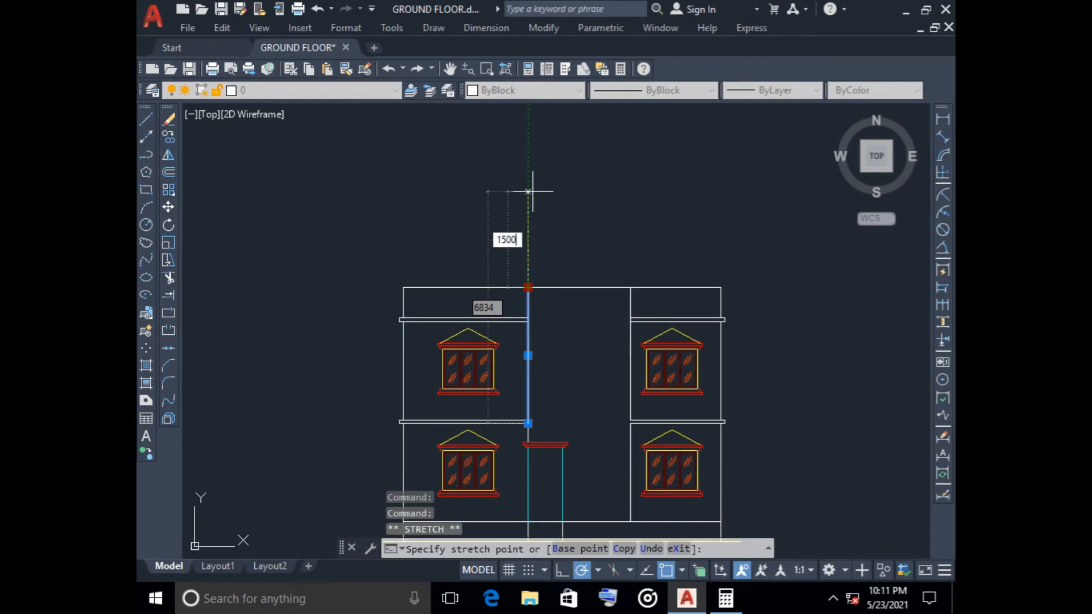
{"action": "key", "text": "Return"}
{"action": "key", "text": "Escape"}
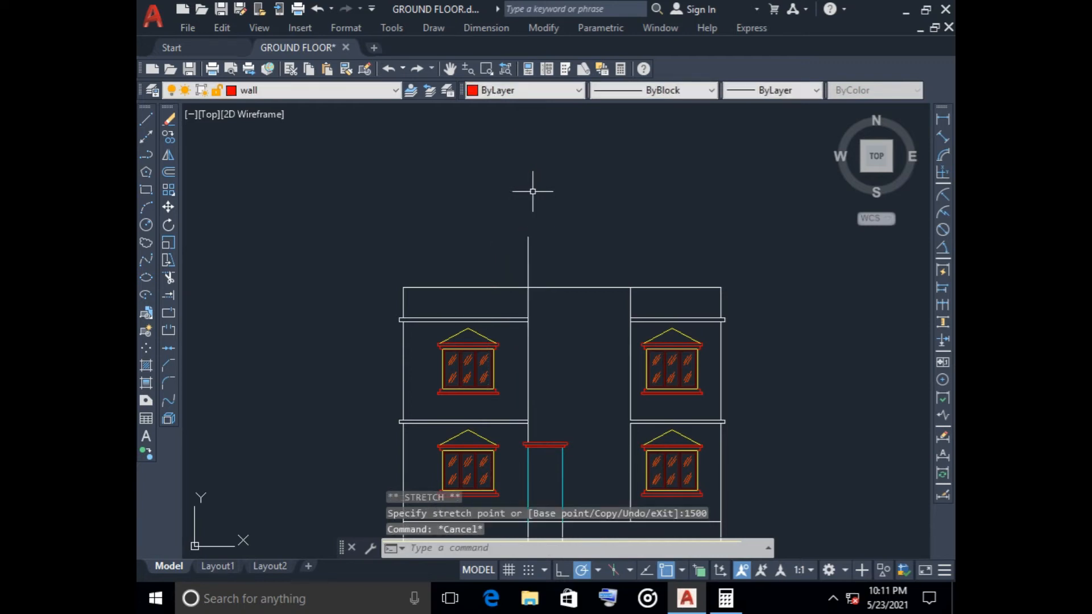
- Stretch the upper end of the central bay's right wall line 1500 upward above the roof line
{"action": "left_click", "coordinate": [630, 296]}
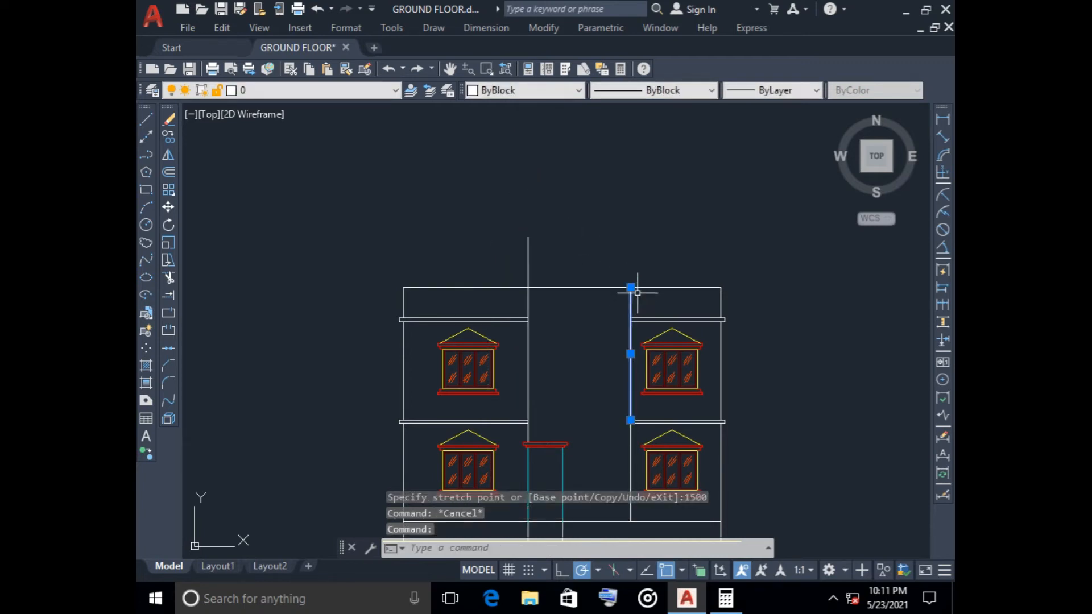
{"action": "left_click", "coordinate": [630, 287]}
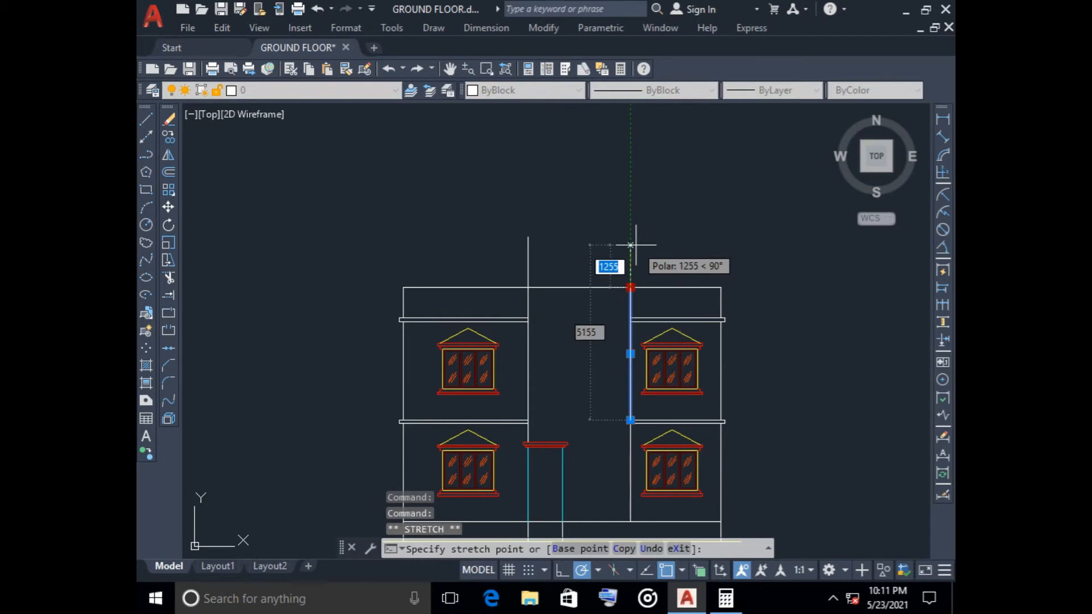
{"action": "type", "text": "1500"}
{"action": "key", "text": "Return"}
{"action": "key", "text": "Escape"}
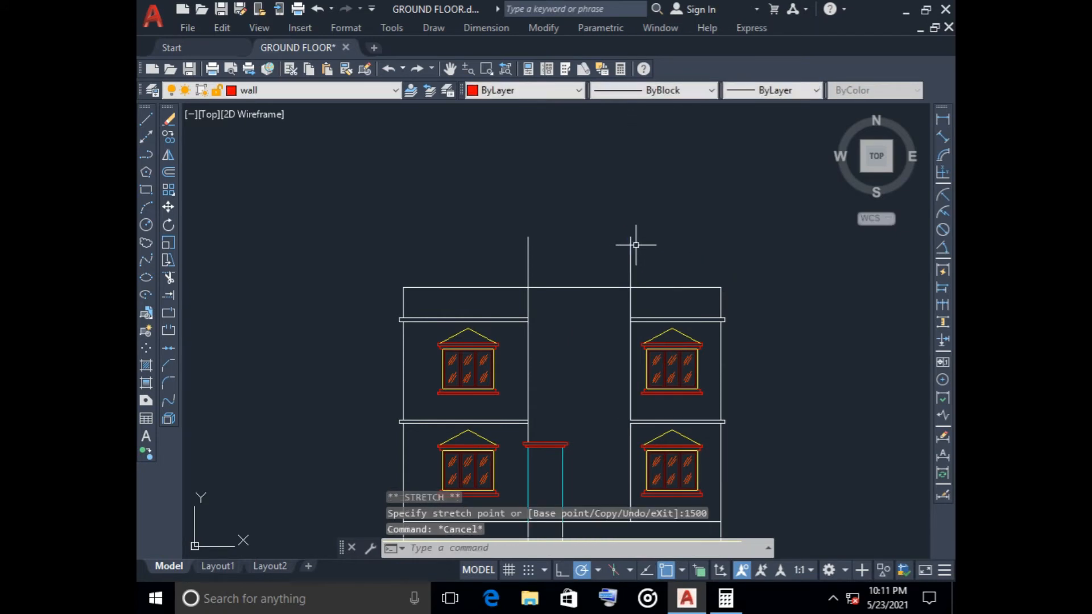
- Make layer 0 current and draw a horizontal line joining the tops of the central bay's two wall lines
{"action": "left_click", "coordinate": [146, 119]}
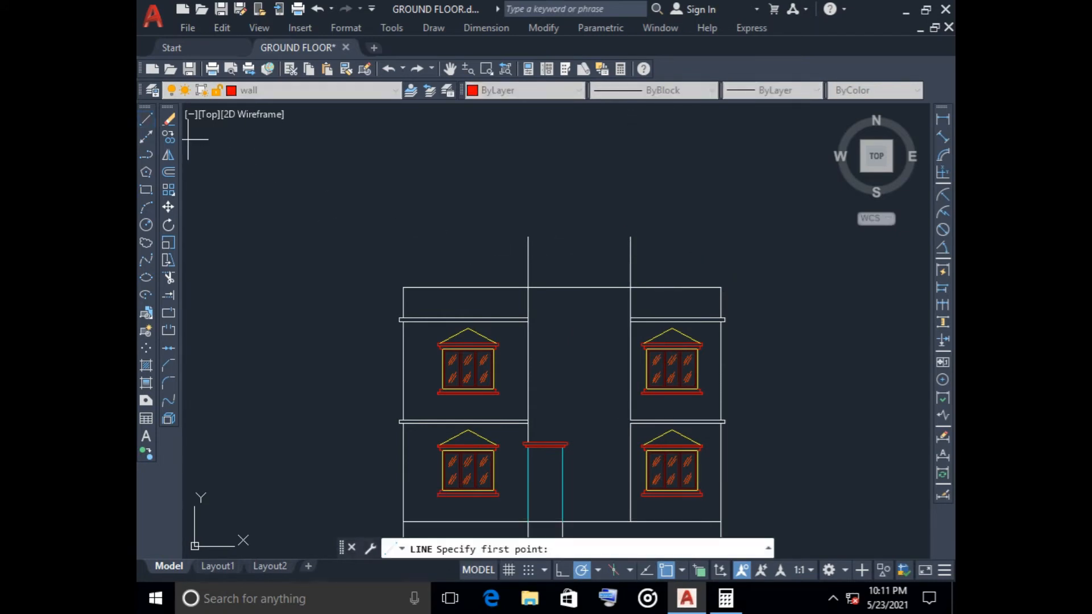
{"action": "key", "text": "Escape"}
{"action": "left_click", "coordinate": [395, 90]}
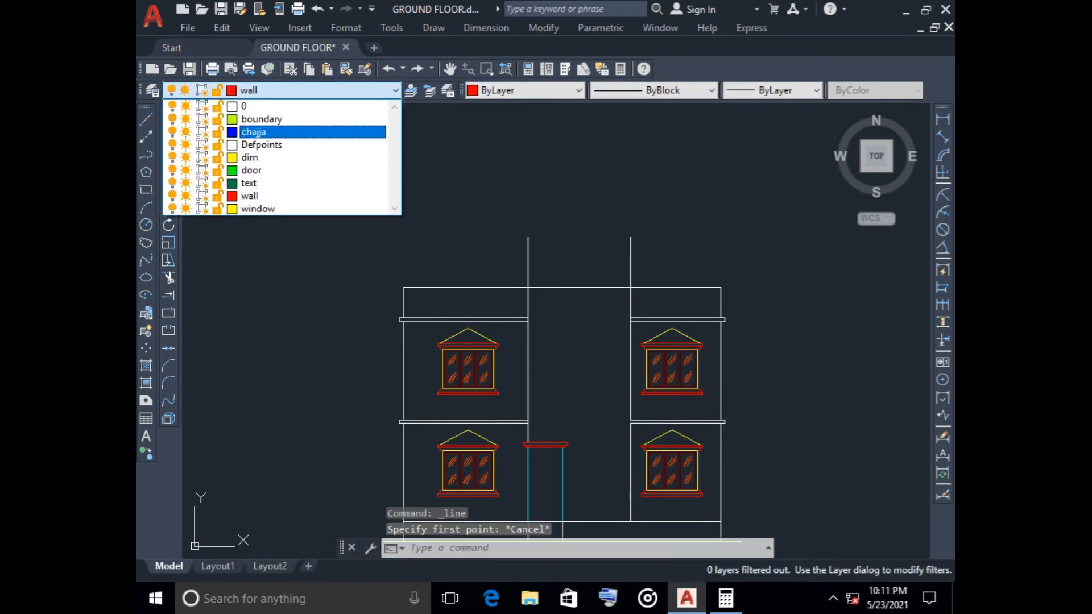
{"action": "left_click", "coordinate": [245, 106]}
{"action": "key", "text": "Return"}
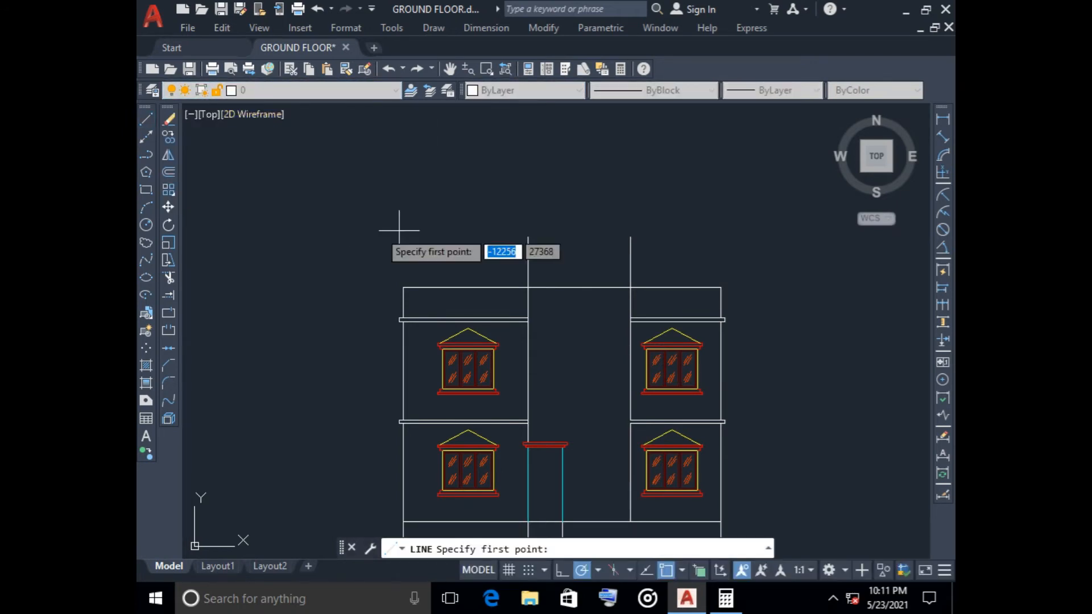
{"action": "left_click", "coordinate": [526, 237]}
{"action": "left_click", "coordinate": [629, 236]}
{"action": "key", "text": "Escape"}
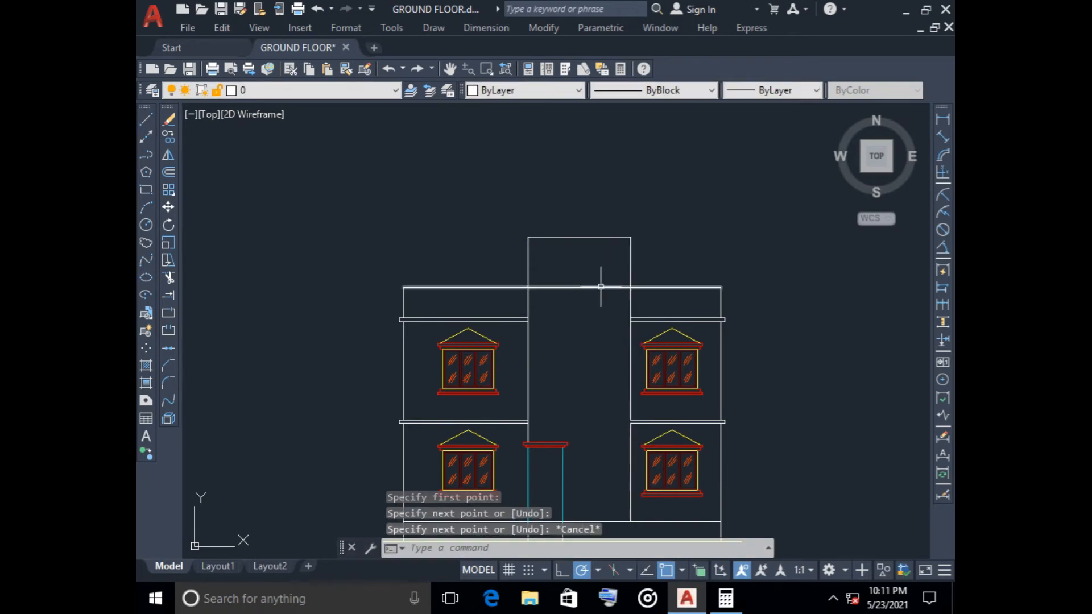
- Trim away the roof line's segment between the central bay's two wall lines
{"action": "type", "text": "tr"}
{"action": "key", "text": "Return"}
{"action": "left_click", "coordinate": [566, 273]}
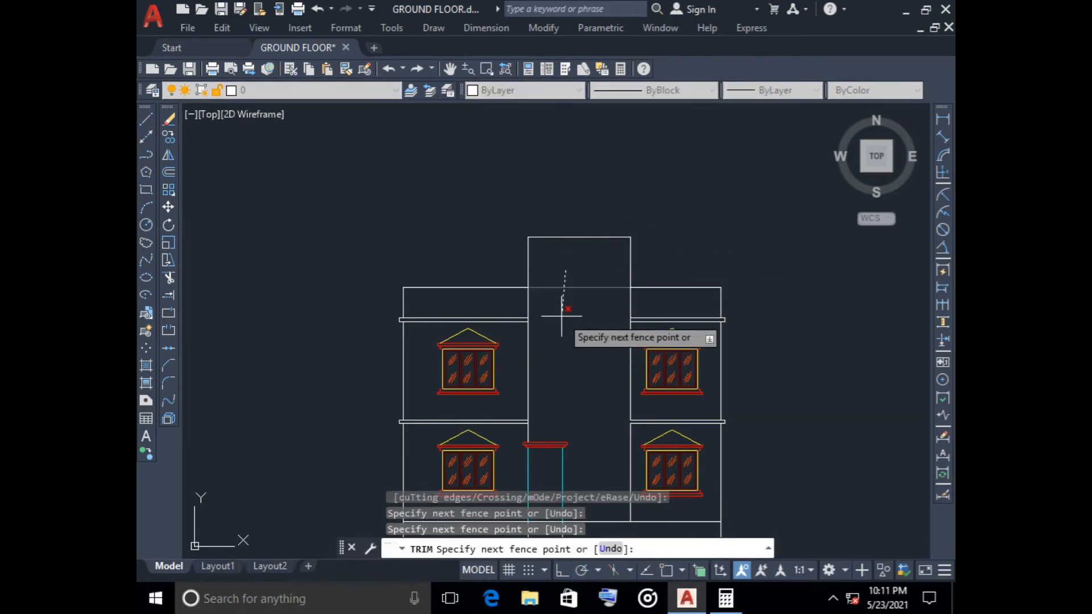
{"action": "left_click", "coordinate": [561, 314]}
{"action": "scroll", "coordinate": [593, 362], "scroll_direction": "down", "scroll_amount": 2}
{"action": "key", "text": "Escape"}
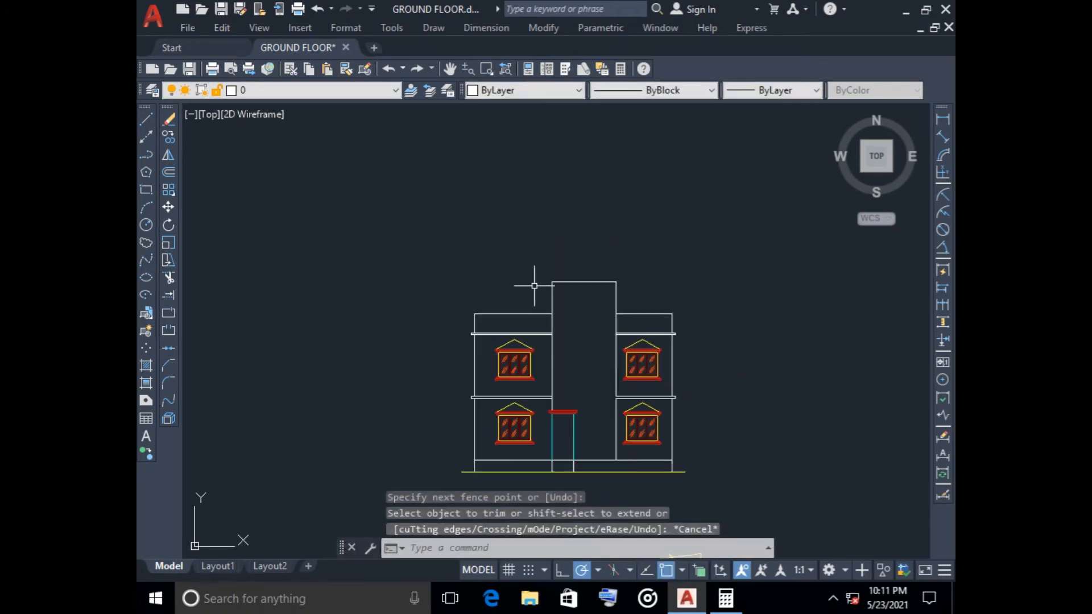
{"action": "middle_click_drag", "start_coordinate": [531, 280], "coordinate": [441, 309]}
{"action": "scroll", "coordinate": [491, 317], "scroll_direction": "up", "scroll_amount": 5}
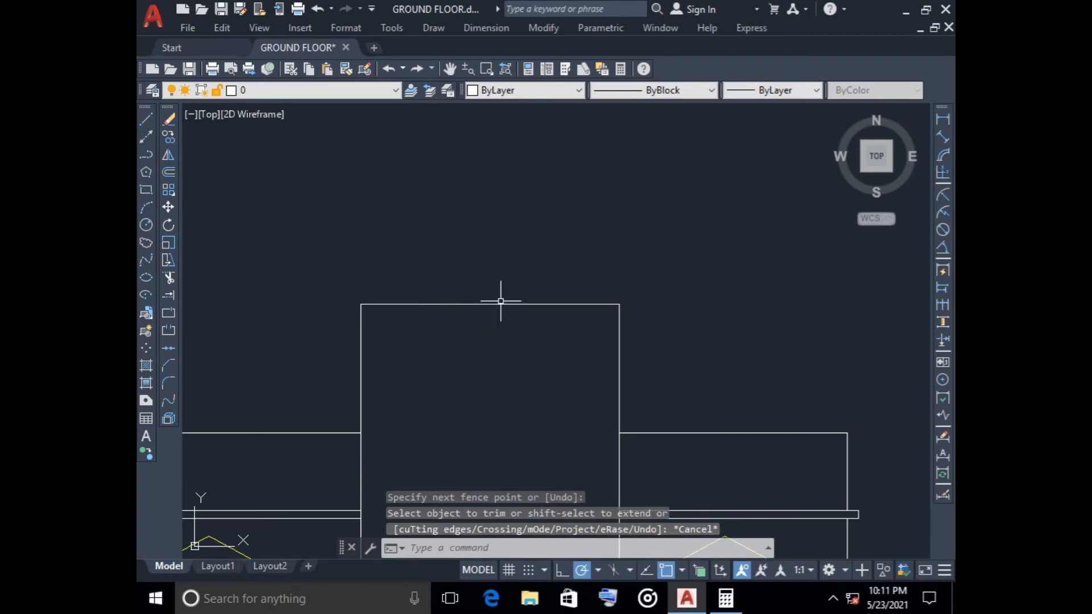
{"action": "type", "text": "l"}
{"action": "key", "text": "Return"}
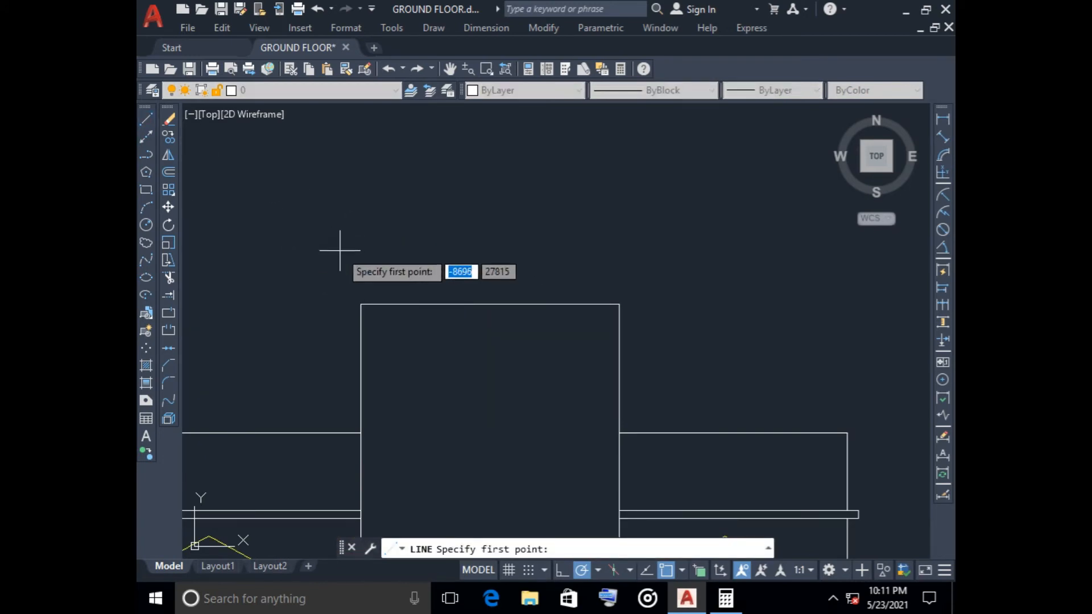
{"action": "key", "text": "Escape"}
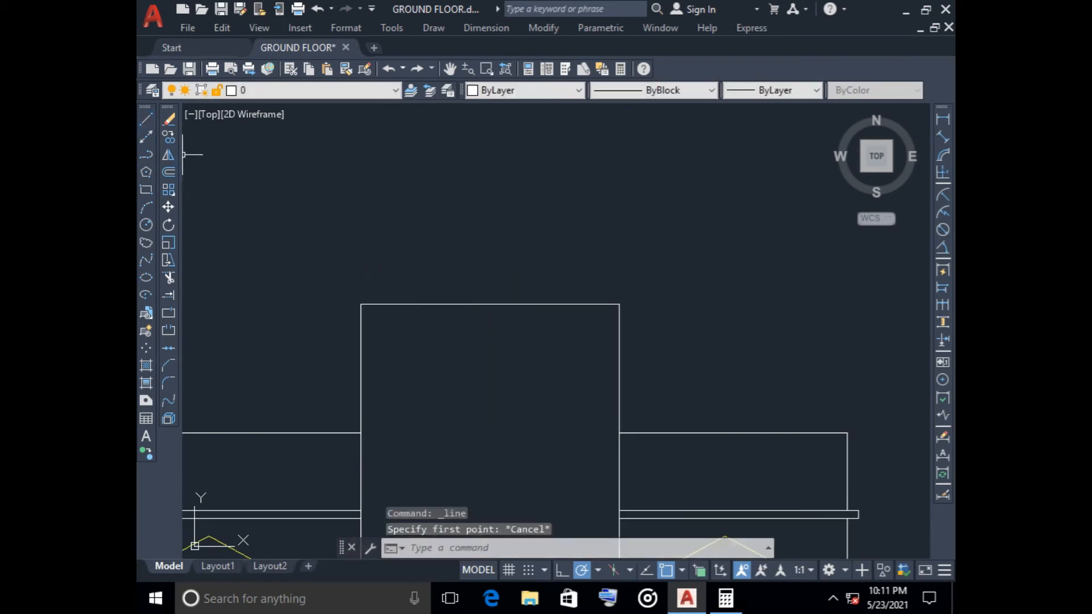
- Offset the central bay's top line 100 downward to form the top slab's underside
{"action": "type", "text": "o"}
{"action": "key", "text": "Return"}
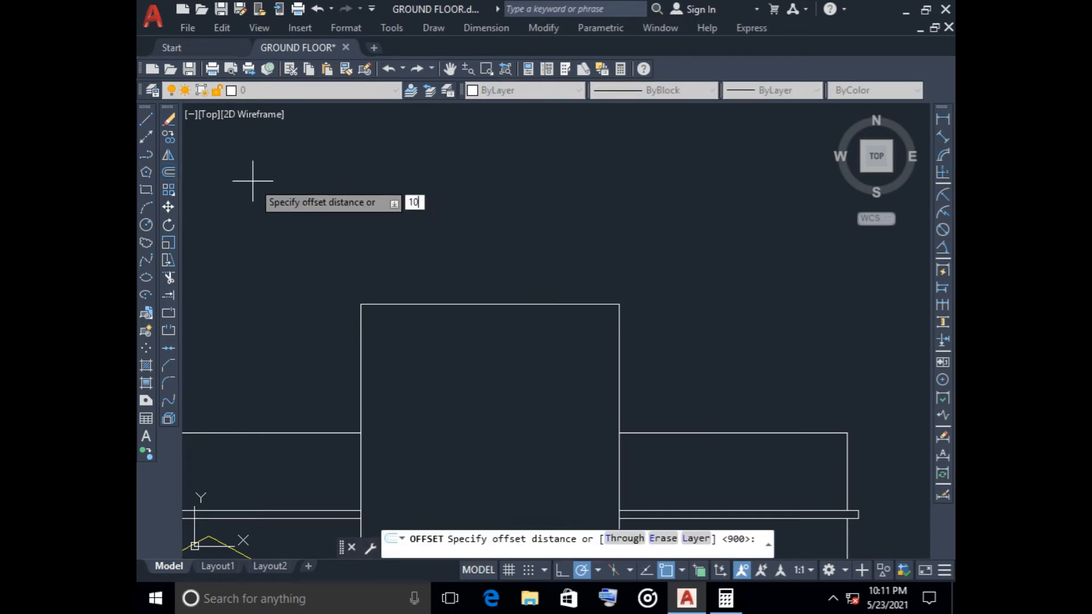
{"action": "type", "text": "100"}
{"action": "key", "text": "Return"}
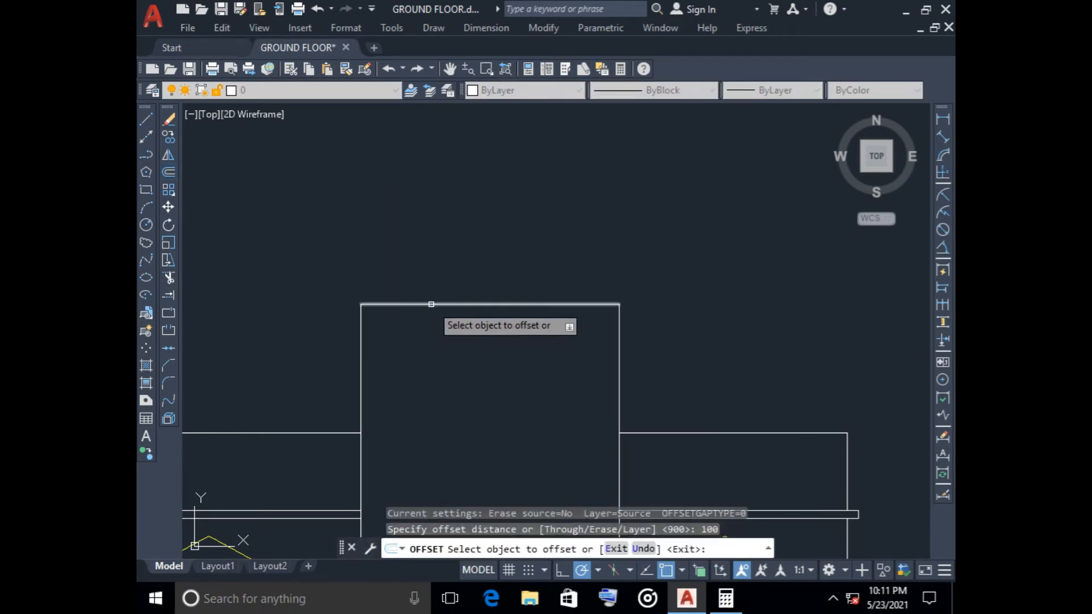
{"action": "left_click", "coordinate": [431, 305]}
{"action": "left_click", "coordinate": [431, 344]}
{"action": "key", "text": "Escape"}
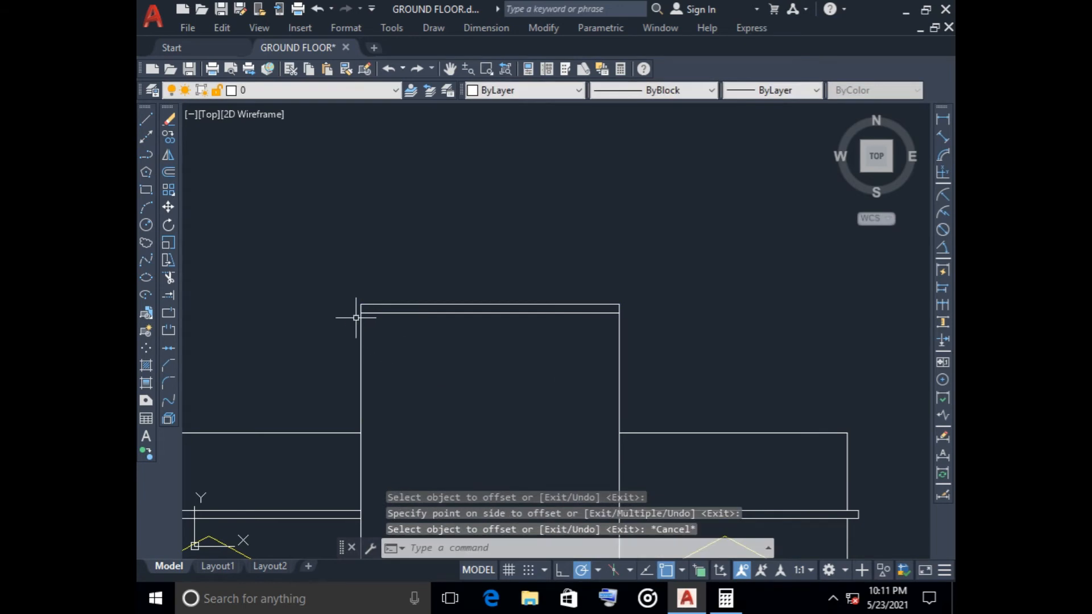
- Stretch the left end of the top slab's lower line 125 outward beyond the central bay's left wall
{"action": "scroll", "coordinate": [374, 311], "scroll_direction": "up", "scroll_amount": 5}
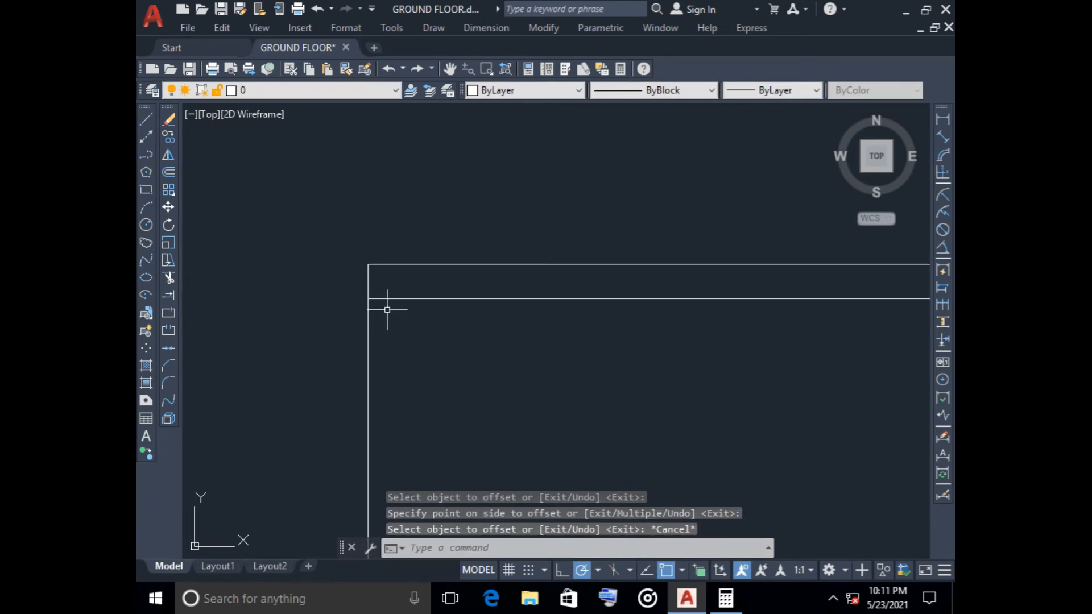
{"action": "left_click", "coordinate": [381, 297]}
{"action": "left_click", "coordinate": [368, 298]}
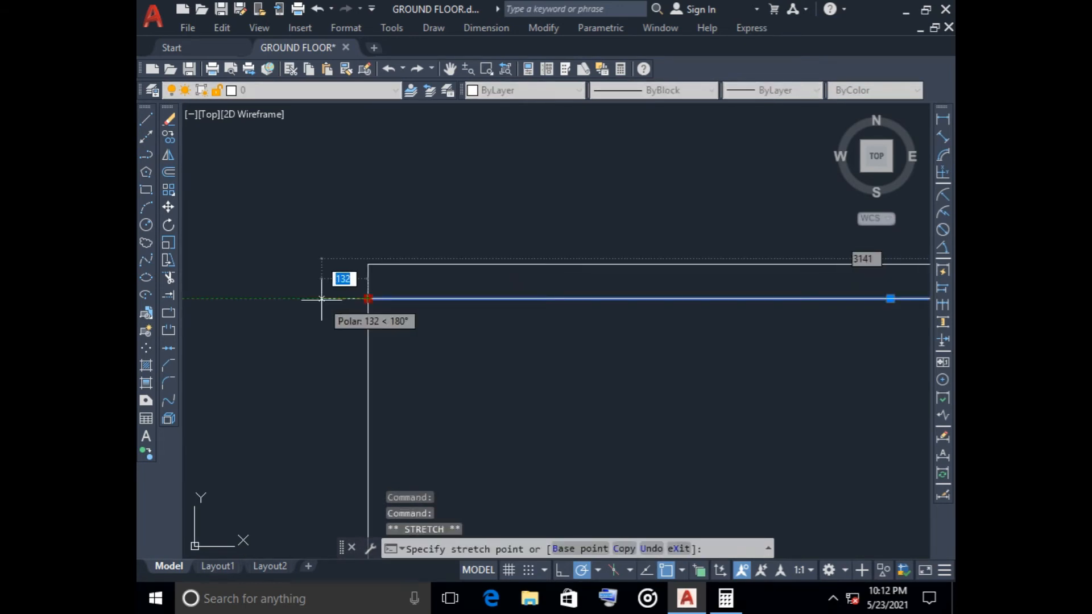
{"action": "type", "text": "125"}
{"action": "key", "text": "Return"}
{"action": "key", "text": "Escape"}
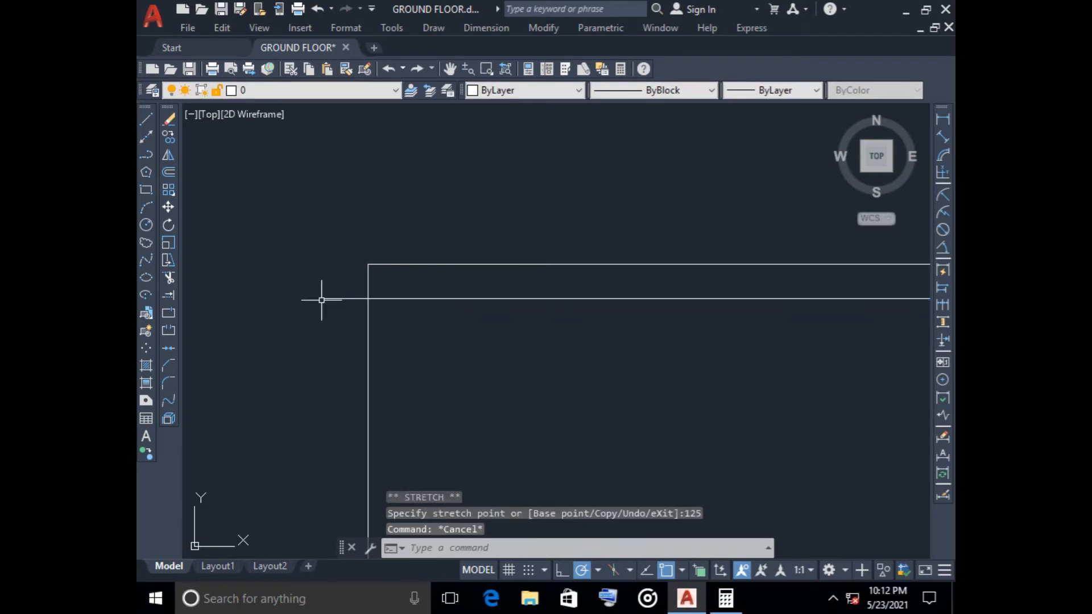
- Stretch the left end of the top slab's upper line 125 outward to match the lower line
{"action": "left_click", "coordinate": [381, 263]}
{"action": "left_click", "coordinate": [368, 264]}
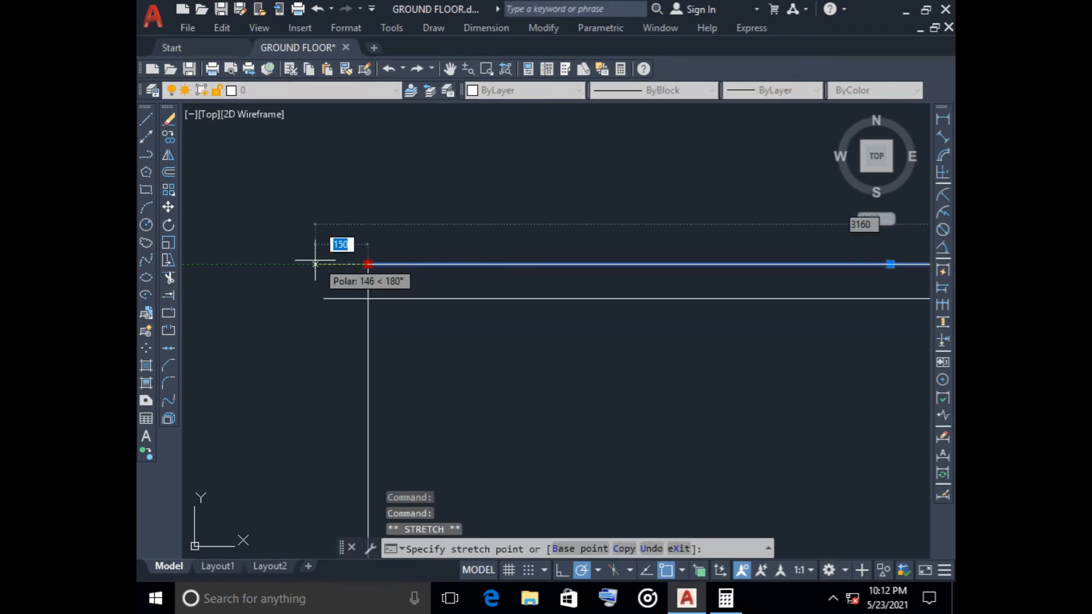
{"action": "type", "text": "1"}
{"action": "key", "text": "Return"}
{"action": "key", "text": "Escape"}
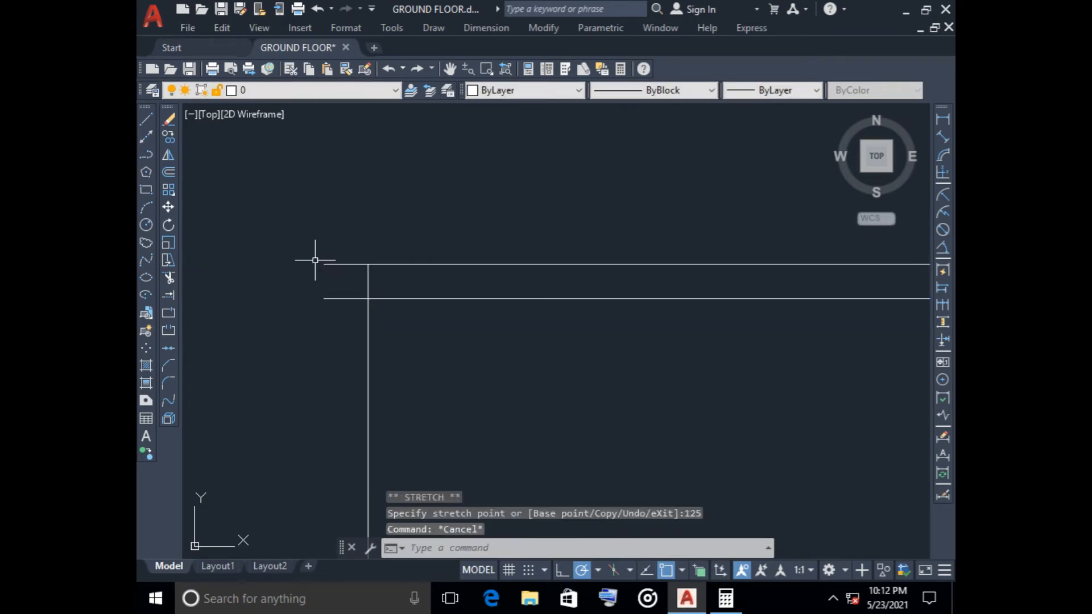
- Select both top slab lines and stretch the lower line's right end 125 beyond the central bay's right wall
{"action": "scroll", "coordinate": [463, 390], "scroll_direction": "down", "scroll_amount": 3}
{"action": "scroll", "coordinate": [307, 371], "scroll_direction": "up", "scroll_amount": 5}
{"action": "middle_click_drag", "start_coordinate": [494, 315], "coordinate": [423, 356]}
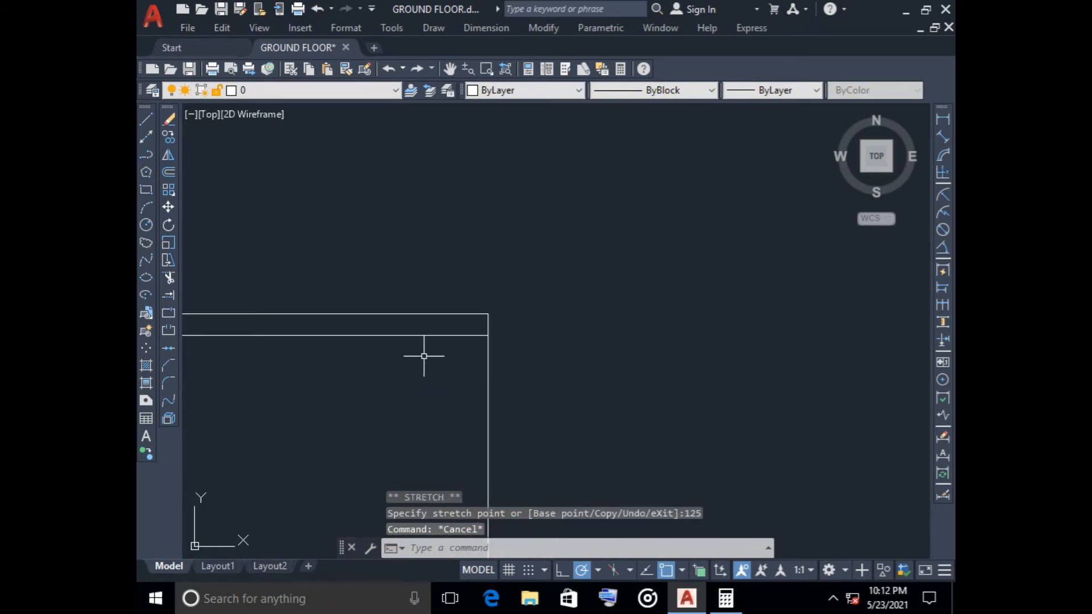
{"action": "left_click", "coordinate": [494, 319]}
{"action": "left_click", "coordinate": [447, 337]}
{"action": "left_click", "coordinate": [453, 342]}
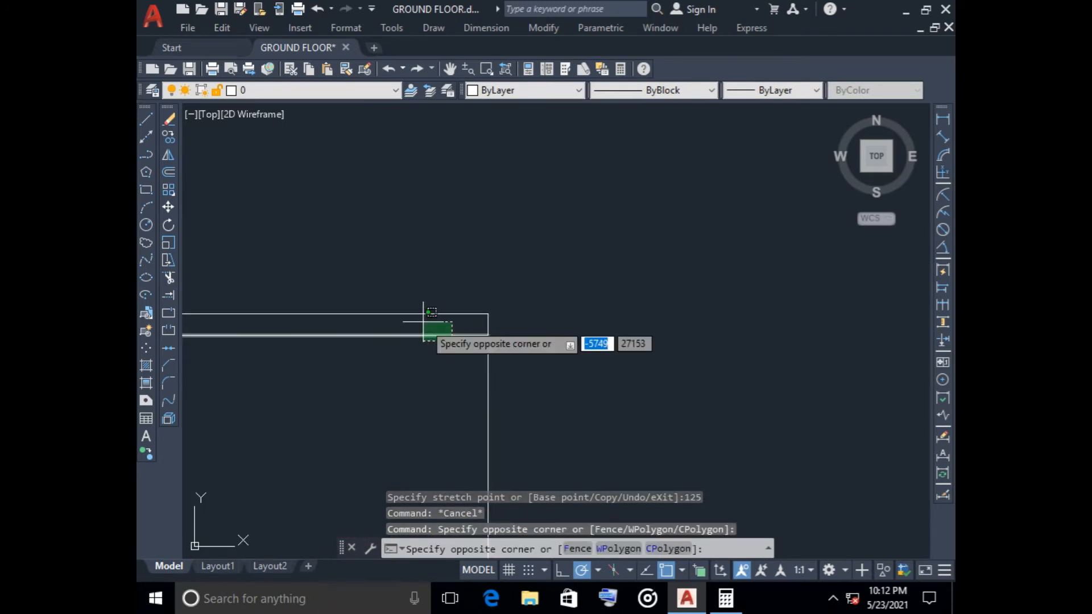
{"action": "left_click", "coordinate": [413, 297]}
{"action": "left_click", "coordinate": [488, 335]}
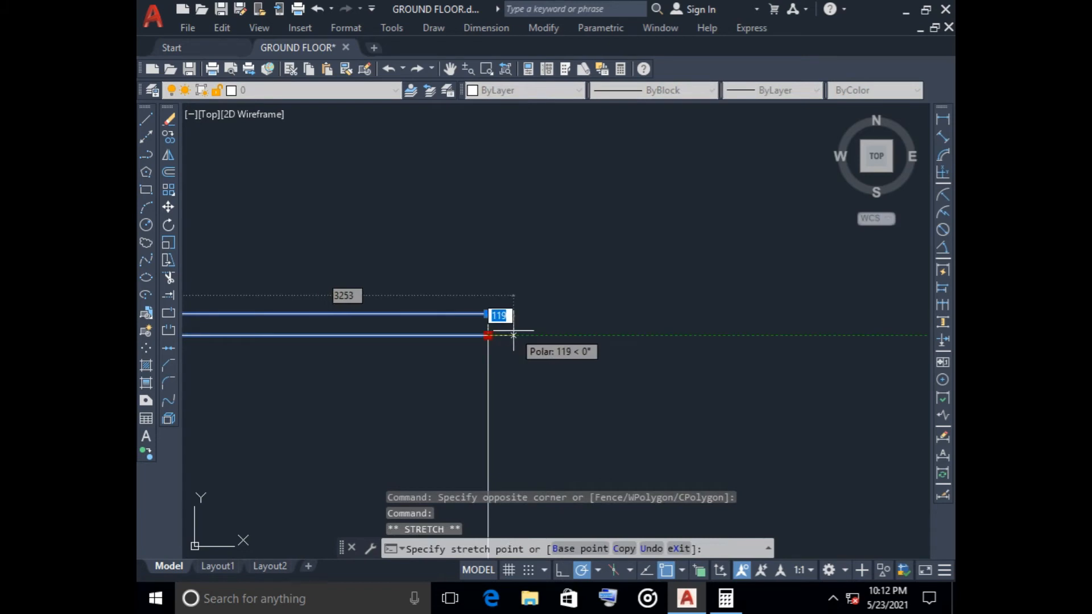
{"action": "type", "text": "125"}
{"action": "key", "text": "Return"}
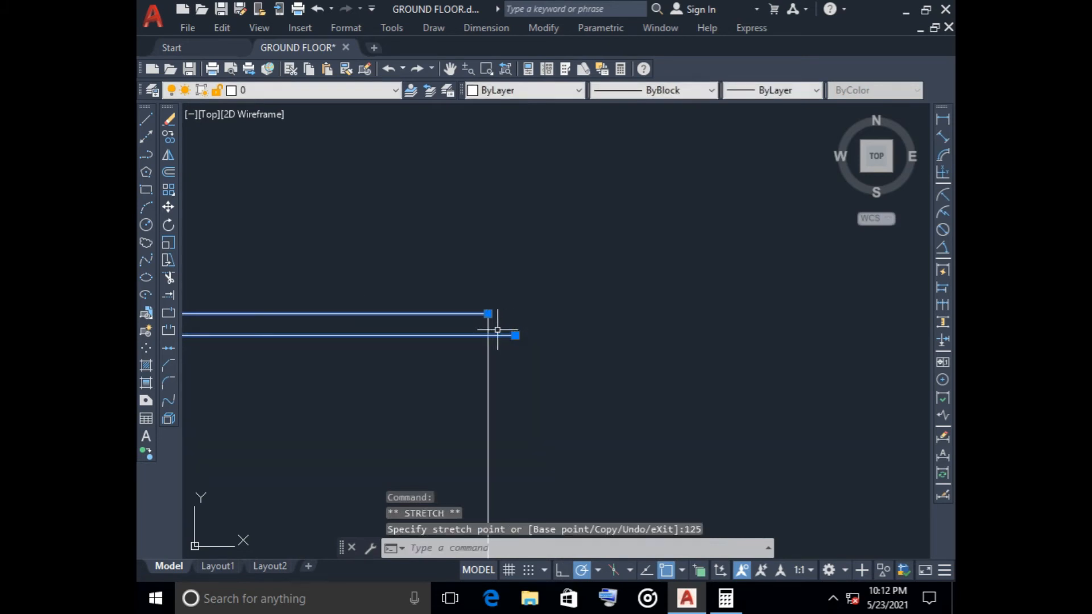
- Stretch the right end of the top slab's upper line 125 outward beyond the right wall
{"action": "left_click", "coordinate": [487, 313]}
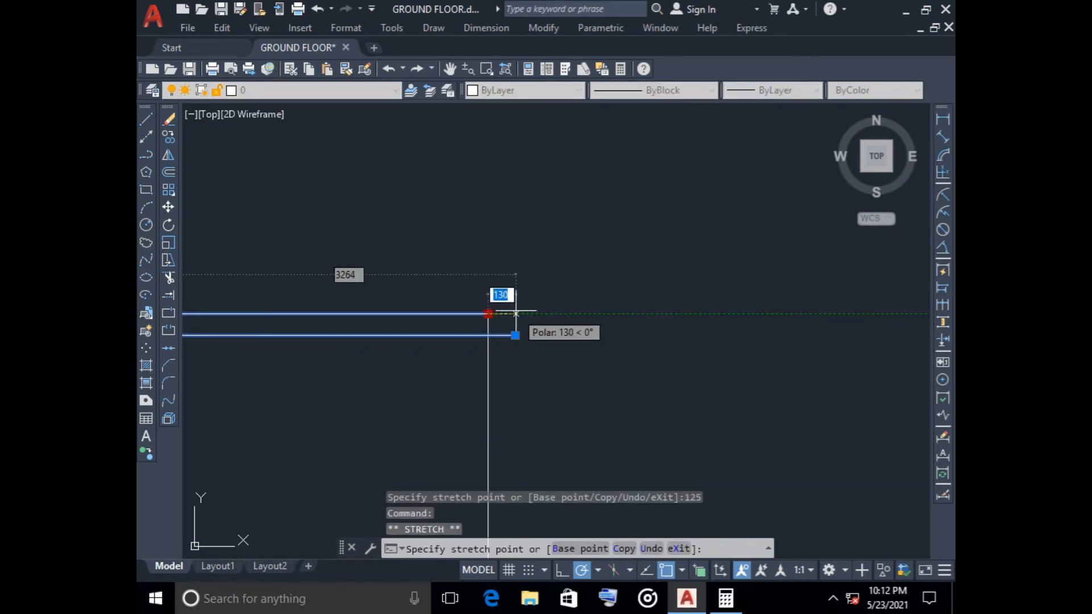
{"action": "type", "text": "125"}
{"action": "key", "text": "Return"}
{"action": "middle_click_drag", "start_coordinate": [500, 361], "coordinate": [629, 386]}
{"action": "key", "text": "Escape"}
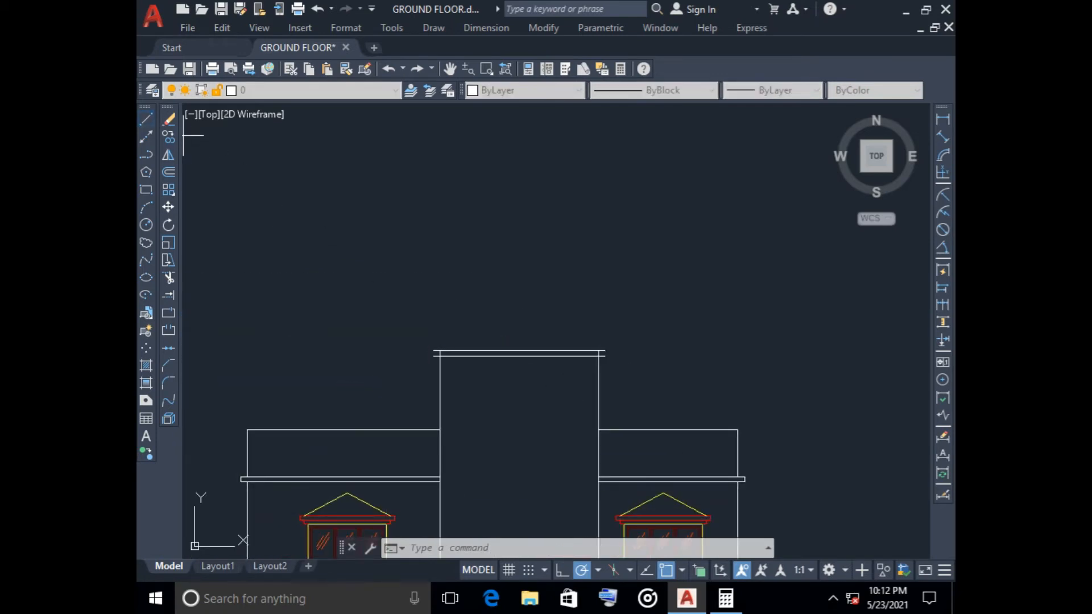
- Close the top slab's left overhanging end with a vertical line 100 long between its upper and lower lines
{"action": "left_click", "coordinate": [146, 119]}
{"action": "scroll", "coordinate": [458, 378], "scroll_direction": "up", "scroll_amount": 3}
{"action": "left_click", "coordinate": [470, 396]}
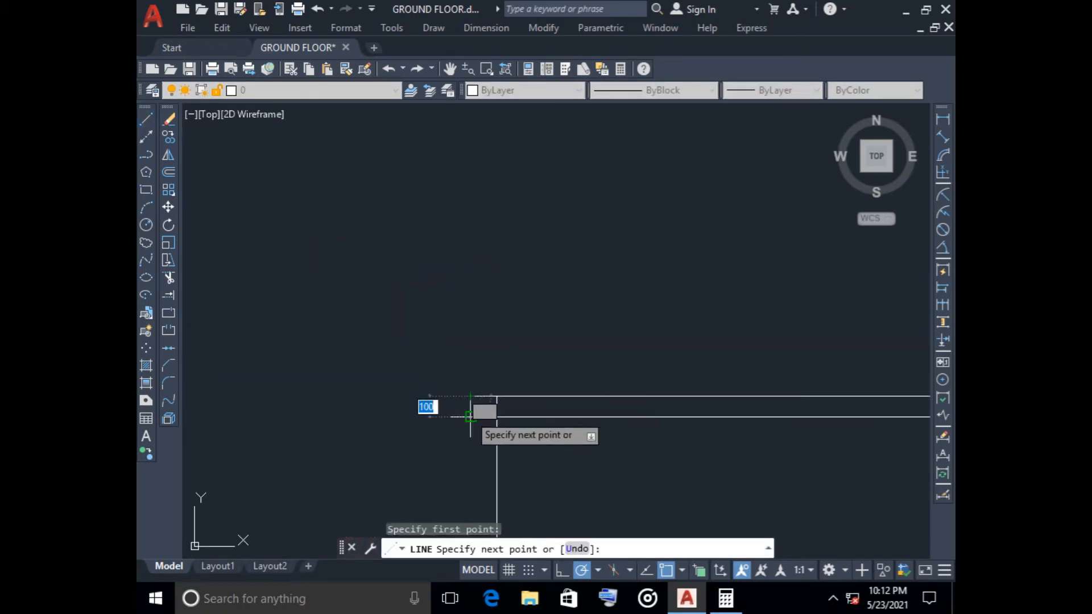
{"action": "left_click", "coordinate": [470, 417]}
{"action": "key", "text": "Return"}
- Close the top slab's right overhanging end with a vertical line between its upper and lower lines
{"action": "scroll", "coordinate": [551, 447], "scroll_direction": "down", "scroll_amount": 3}
{"action": "middle_click_drag", "start_coordinate": [538, 441], "coordinate": [226, 334]}
{"action": "scroll", "coordinate": [496, 328], "scroll_direction": "up", "scroll_amount": 5}
{"action": "key", "text": "Return"}
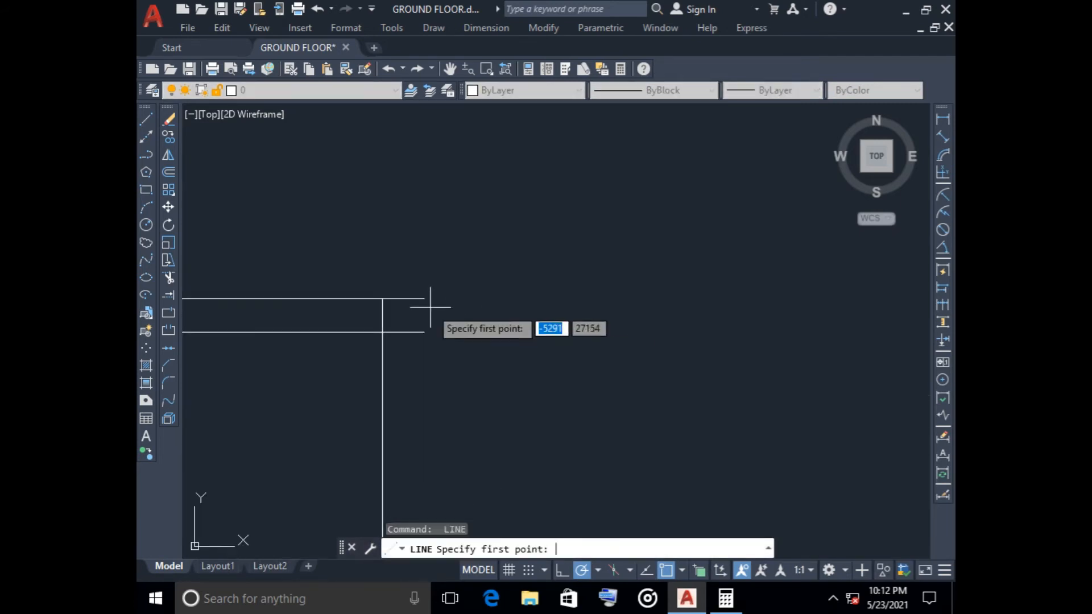
{"action": "left_click", "coordinate": [424, 298]}
{"action": "key", "text": "Return"}
{"action": "scroll", "coordinate": [475, 351], "scroll_direction": "down", "scroll_amount": 6}
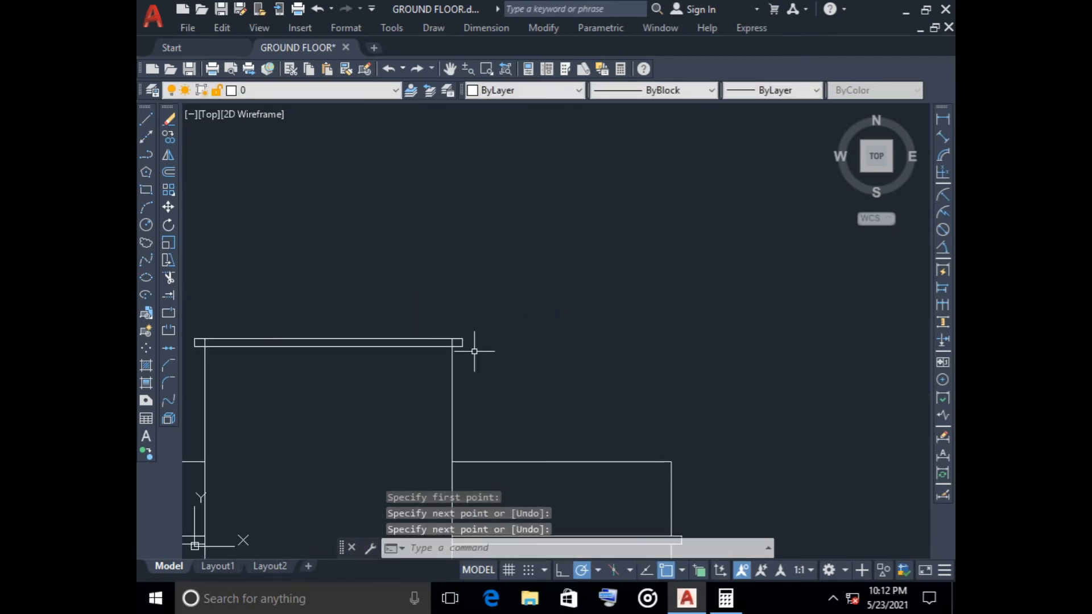
- Trim away the central bay's wall line segments that cross the top slab at both ends
{"action": "middle_click_drag", "start_coordinate": [475, 351], "coordinate": [637, 327]}
{"action": "type", "text": "tr"}
{"action": "key", "text": "Return"}
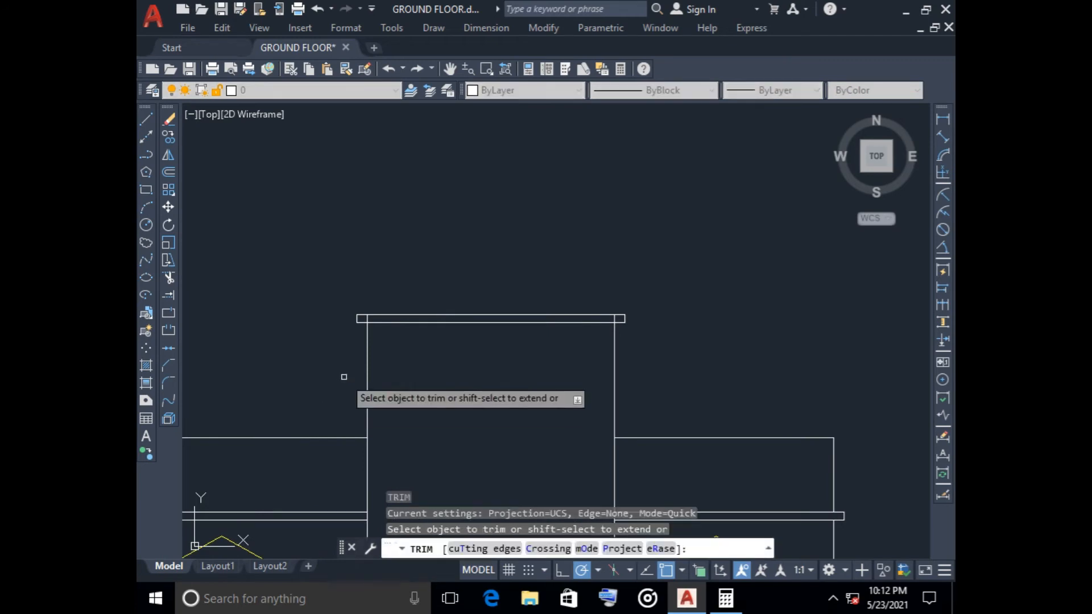
{"action": "scroll", "coordinate": [363, 327], "scroll_direction": "up", "scroll_amount": 6}
{"action": "scroll", "coordinate": [322, 383], "scroll_direction": "down", "scroll_amount": 5}
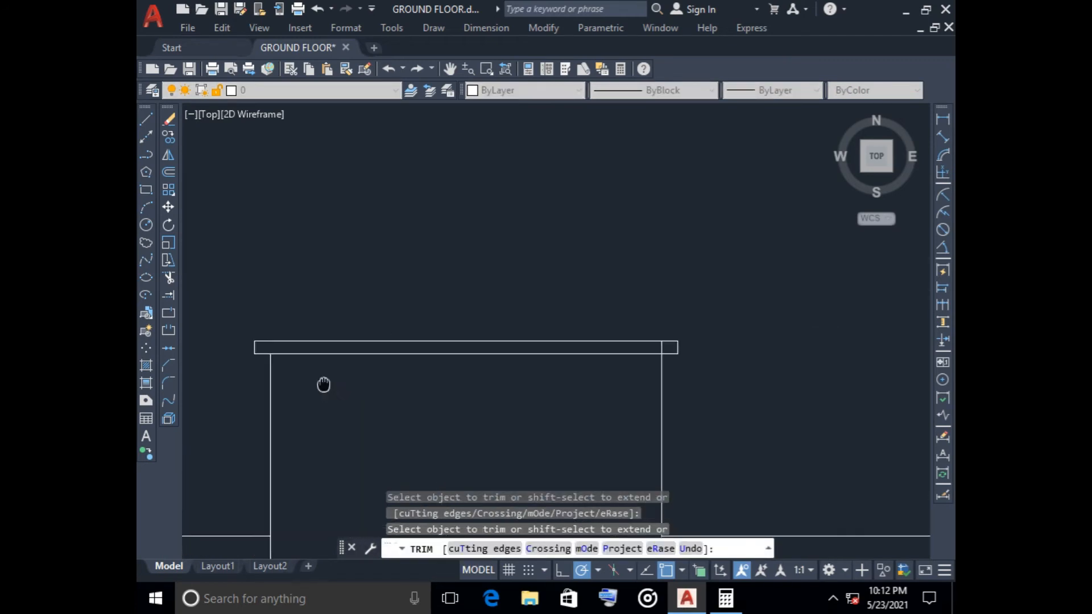
{"action": "scroll", "coordinate": [622, 355], "scroll_direction": "up", "scroll_amount": 3}
{"action": "scroll", "coordinate": [494, 411], "scroll_direction": "down", "scroll_amount": 5}
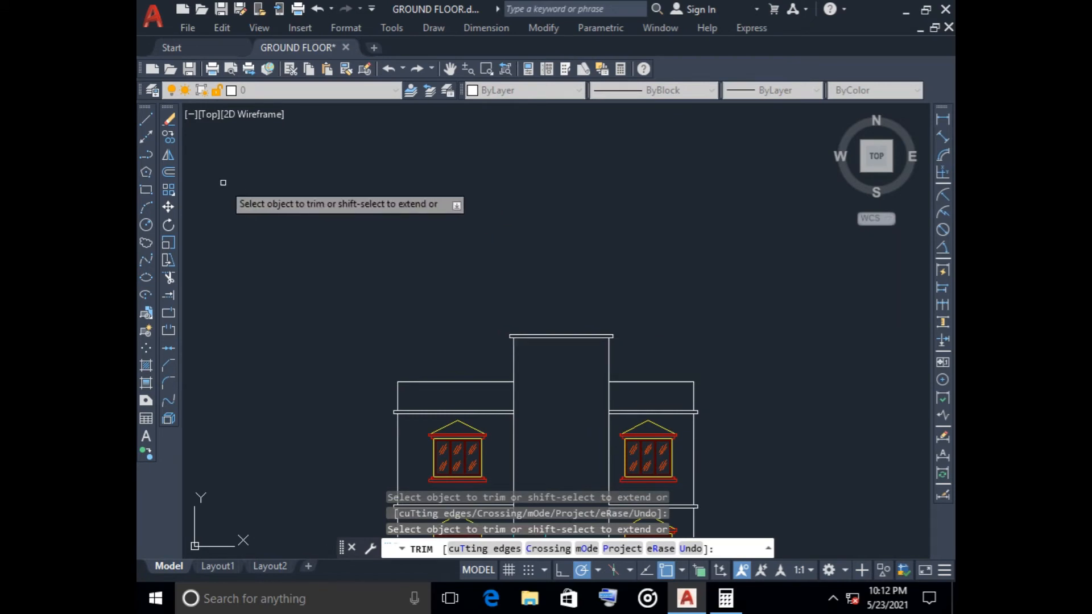
- Draw a parapet outline 450 high on the top slab, its sides aligned with the central bay's walls
{"action": "left_click", "coordinate": [146, 119]}
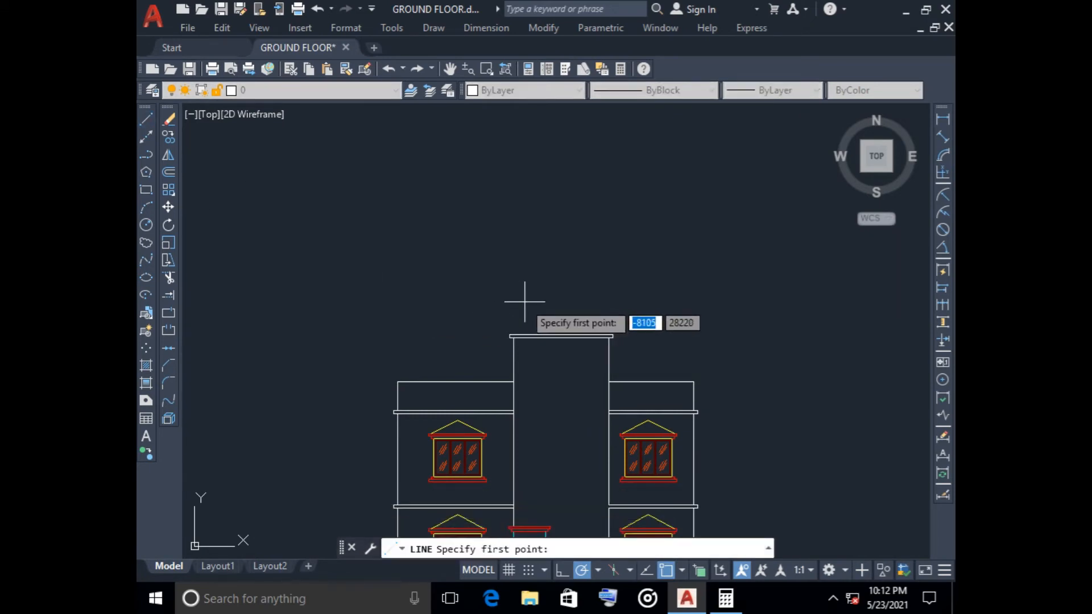
{"action": "scroll", "coordinate": [511, 341], "scroll_direction": "up", "scroll_amount": 3}
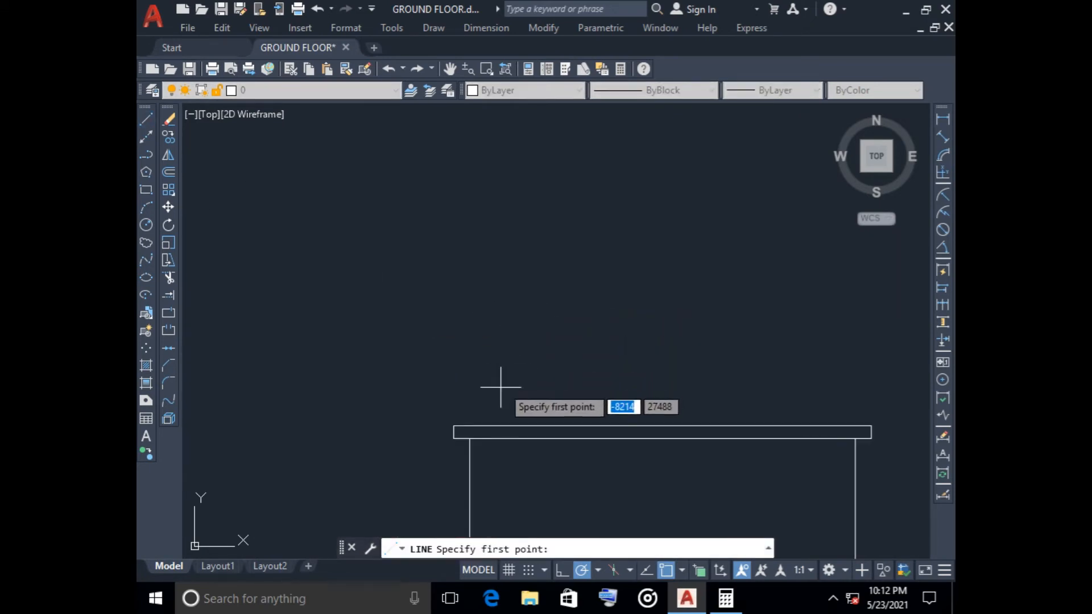
{"action": "left_click", "coordinate": [469, 425]}
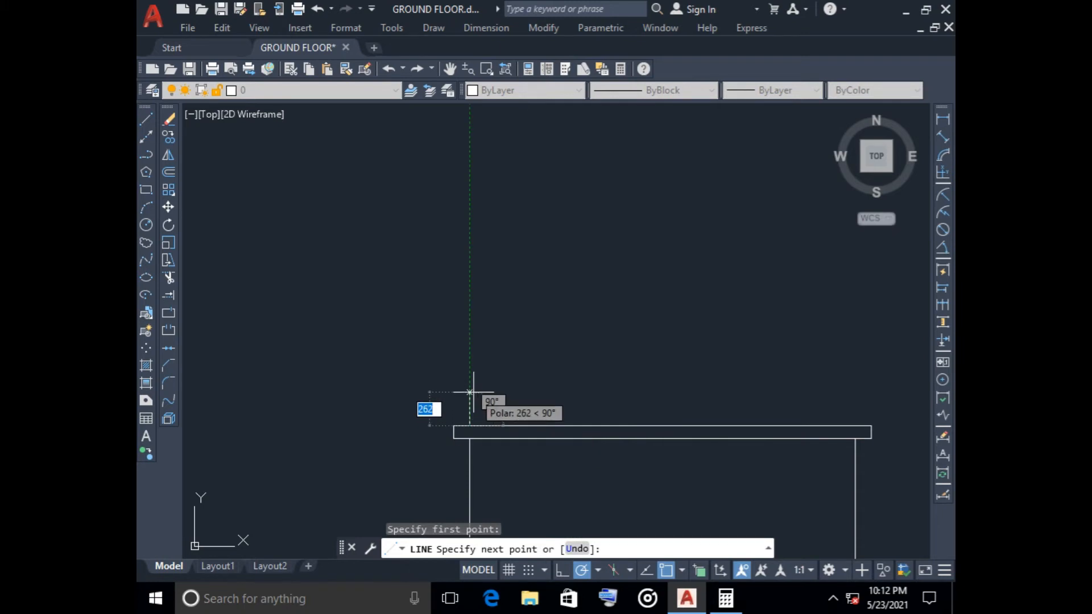
{"action": "type", "text": "450"}
{"action": "key", "text": "Return"}
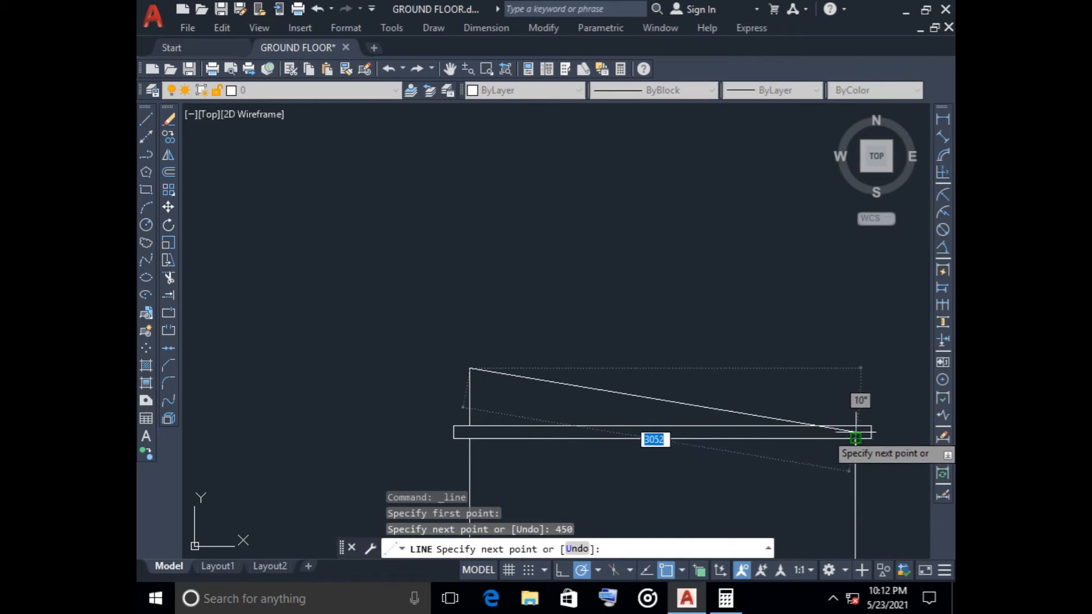
{"action": "left_click", "coordinate": [855, 369]}
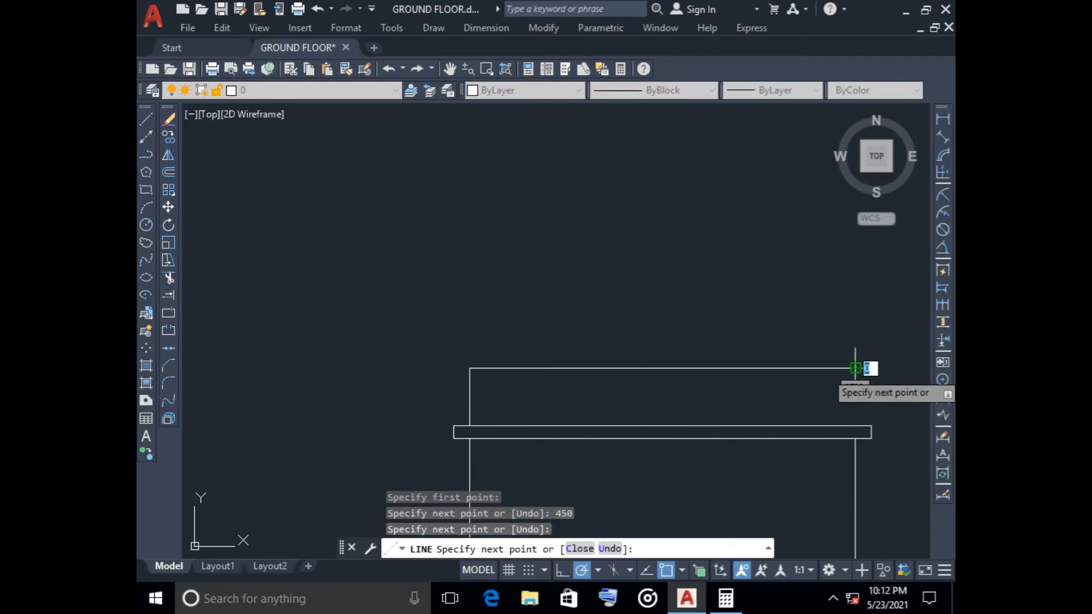
{"action": "right_click", "coordinate": [874, 387]}
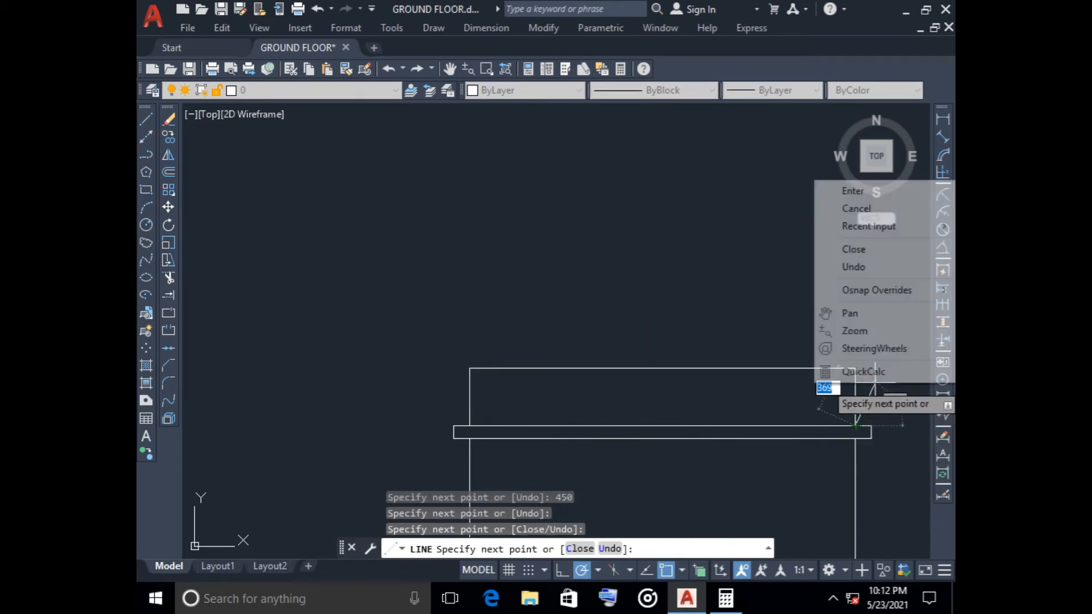
{"action": "left_click", "coordinate": [853, 191]}
{"action": "scroll", "coordinate": [684, 324], "scroll_direction": "down", "scroll_amount": 5}
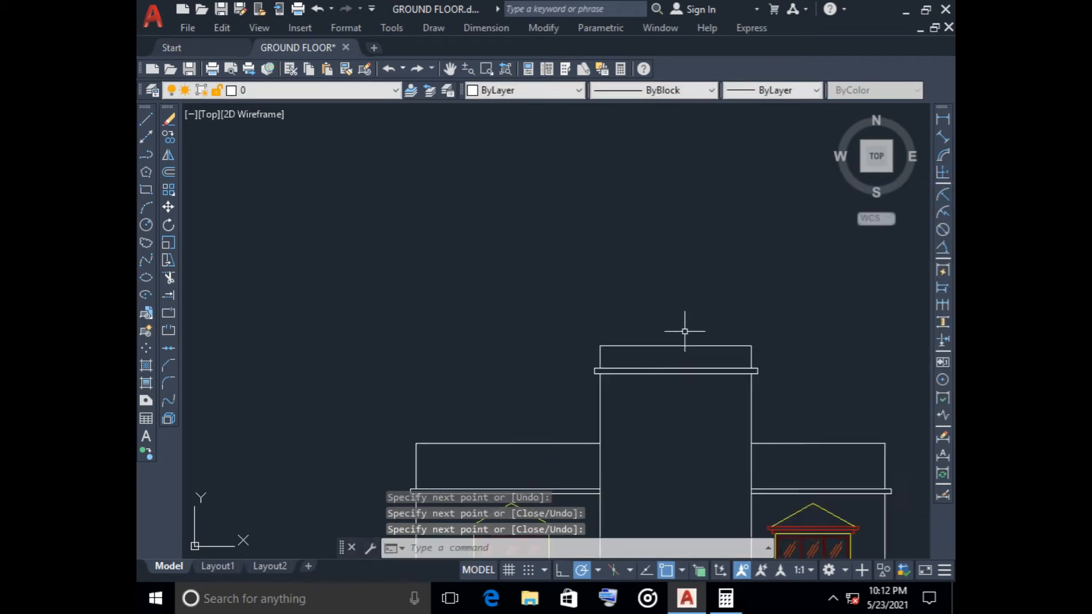
- Measure the height from the plinth line to the ground line below the door's right edge
{"action": "middle_click_drag", "start_coordinate": [497, 244], "coordinate": [590, 231]}
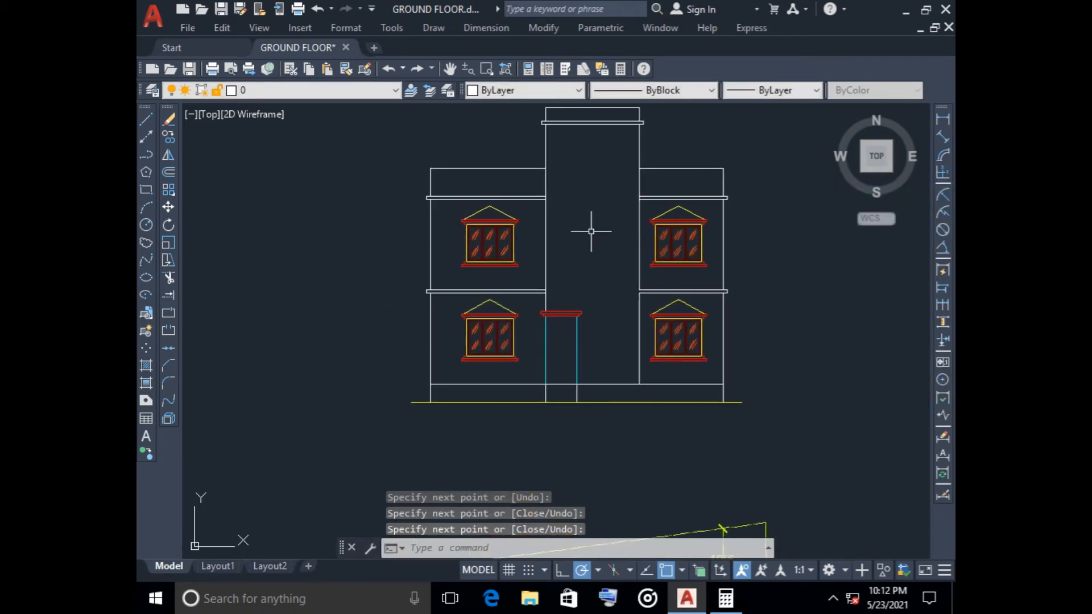
{"action": "scroll", "coordinate": [552, 396], "scroll_direction": "up", "scroll_amount": 3}
{"action": "scroll", "coordinate": [552, 396], "scroll_direction": "up", "scroll_amount": 2}
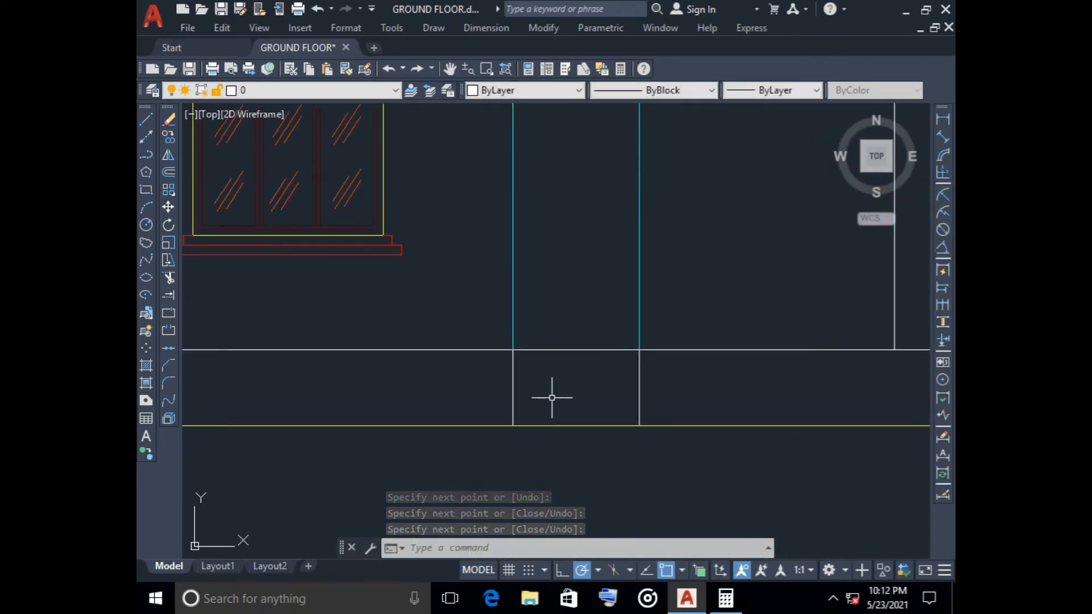
{"action": "left_click", "coordinate": [942, 118]}
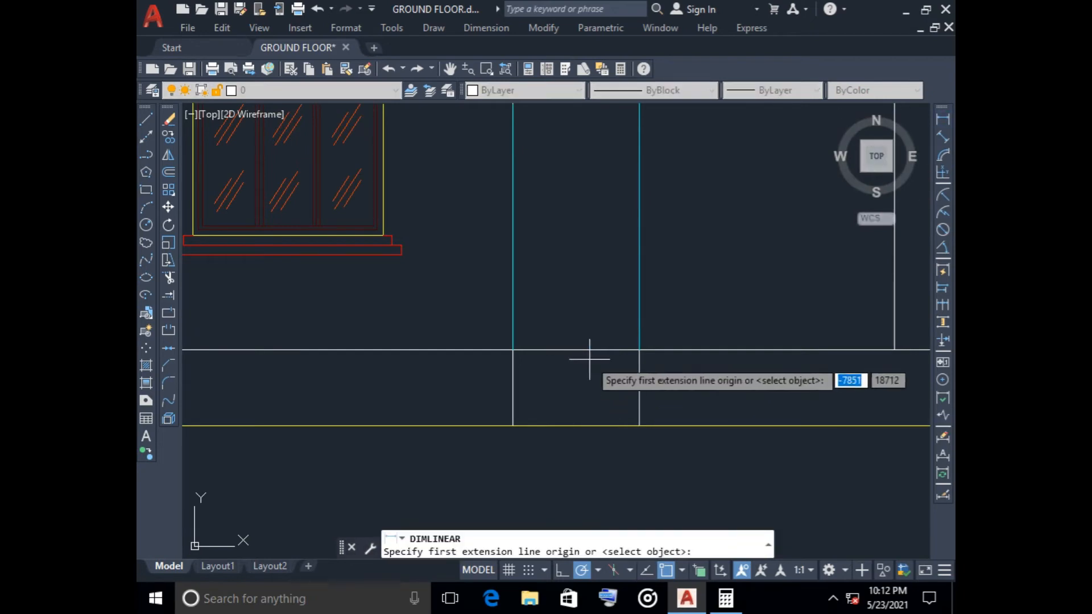
{"action": "left_click", "coordinate": [639, 350]}
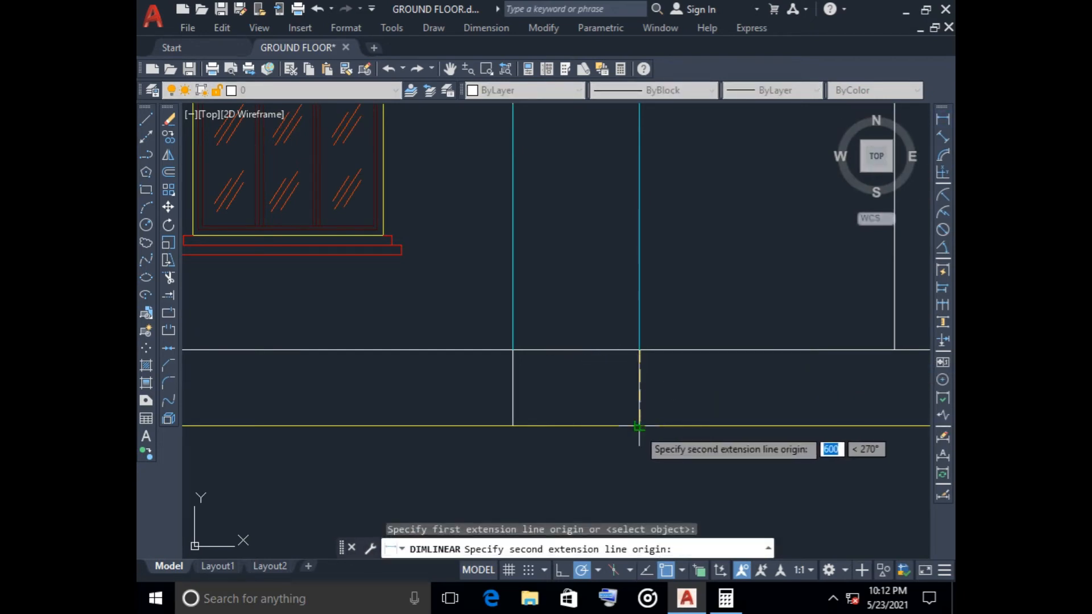
{"action": "key", "text": "Escape"}
- Switch to Calculator and divide 600 by 150 to work out the number of entrance steps
{"action": "left_click", "coordinate": [725, 598]}
{"action": "key", "text": "Escape"}
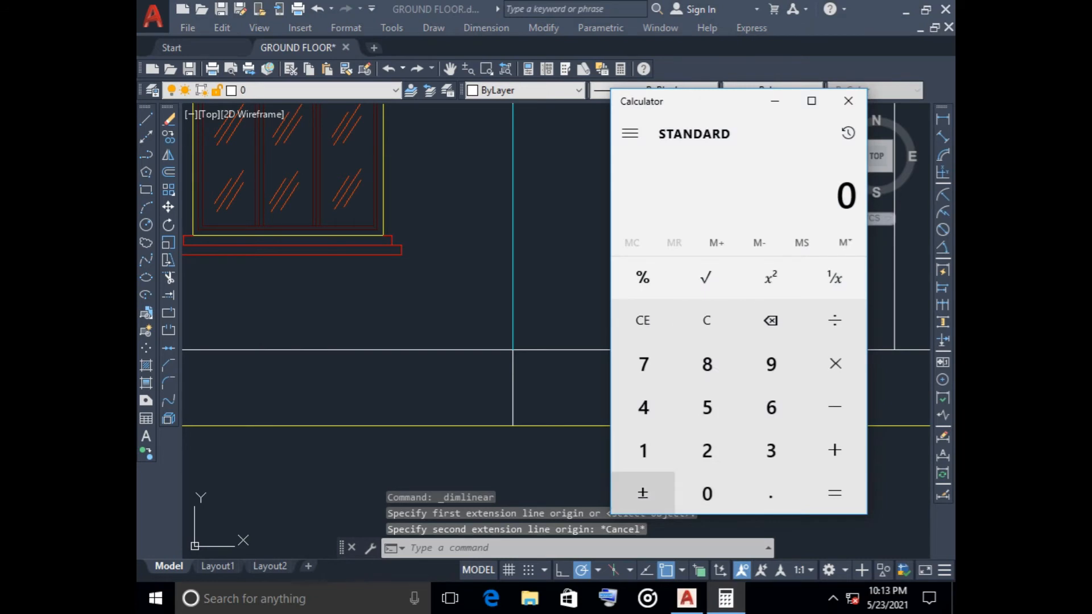
{"action": "type", "text": "600"}
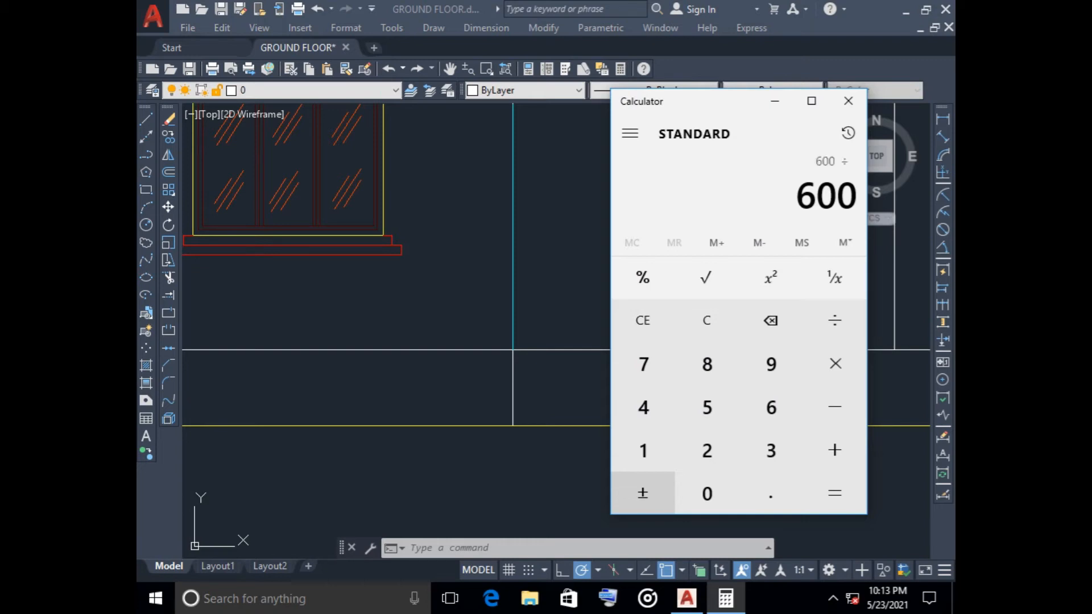
{"action": "type", "text": "150"}
{"action": "key", "text": "Return"}
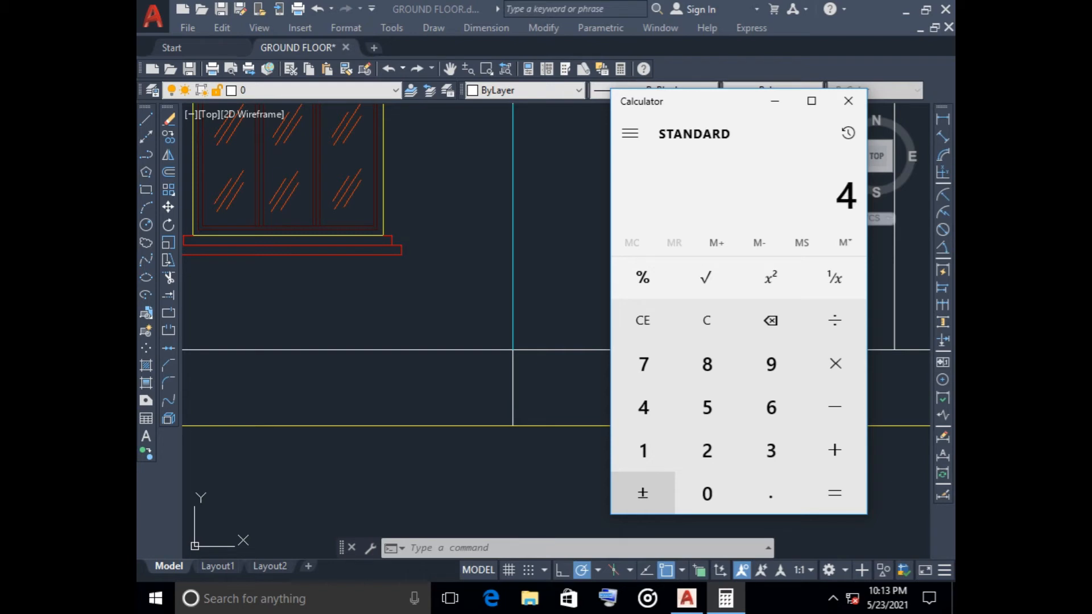
{"action": "left_click", "coordinate": [774, 100]}
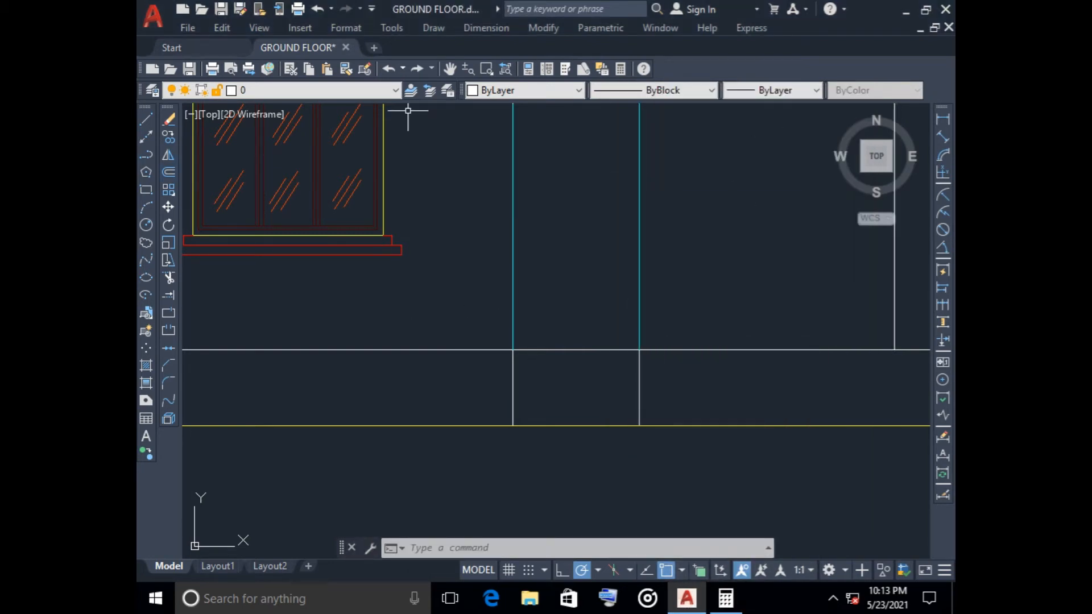
- Offset the plinth's upper line downward three times at 150 spacing to form the entrance step lines
{"action": "type", "text": "o"}
{"action": "key", "text": "Return"}
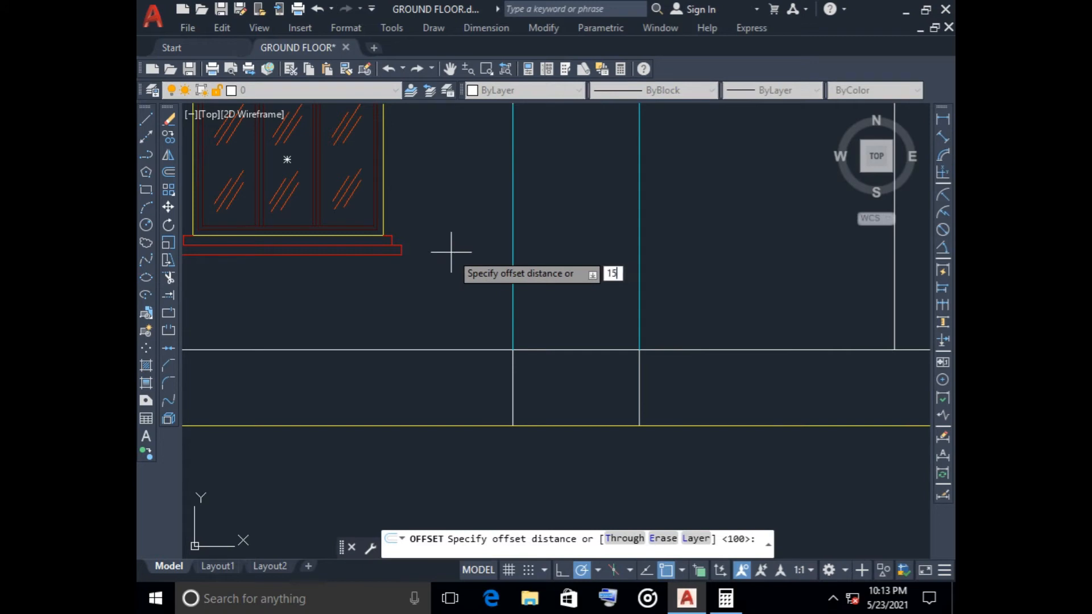
{"action": "key", "text": "Return"}
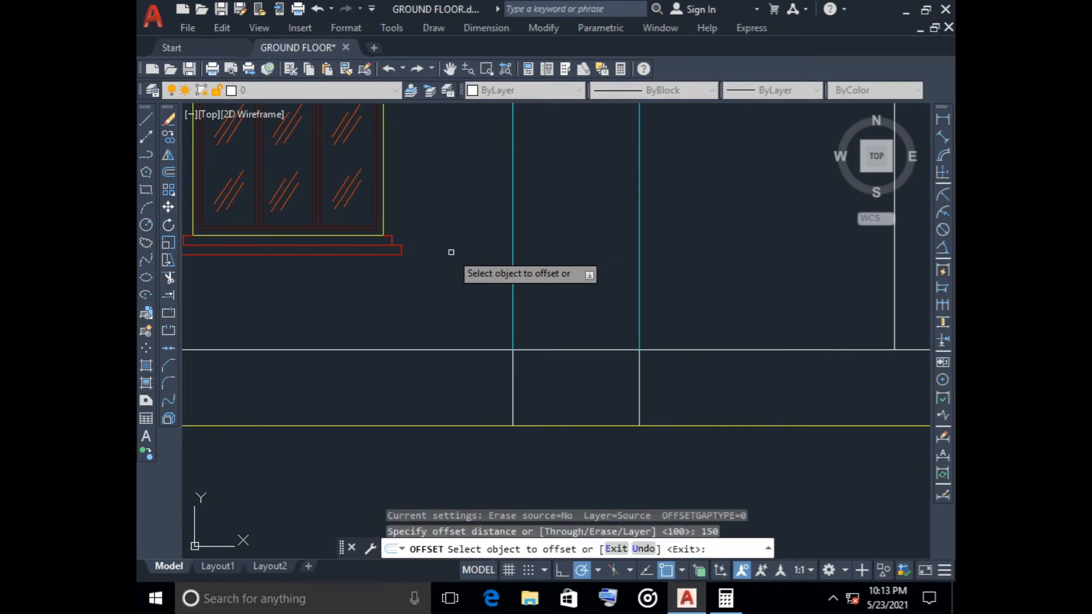
{"action": "left_click", "coordinate": [535, 348]}
{"action": "left_click", "coordinate": [532, 412]}
{"action": "left_click", "coordinate": [551, 368]}
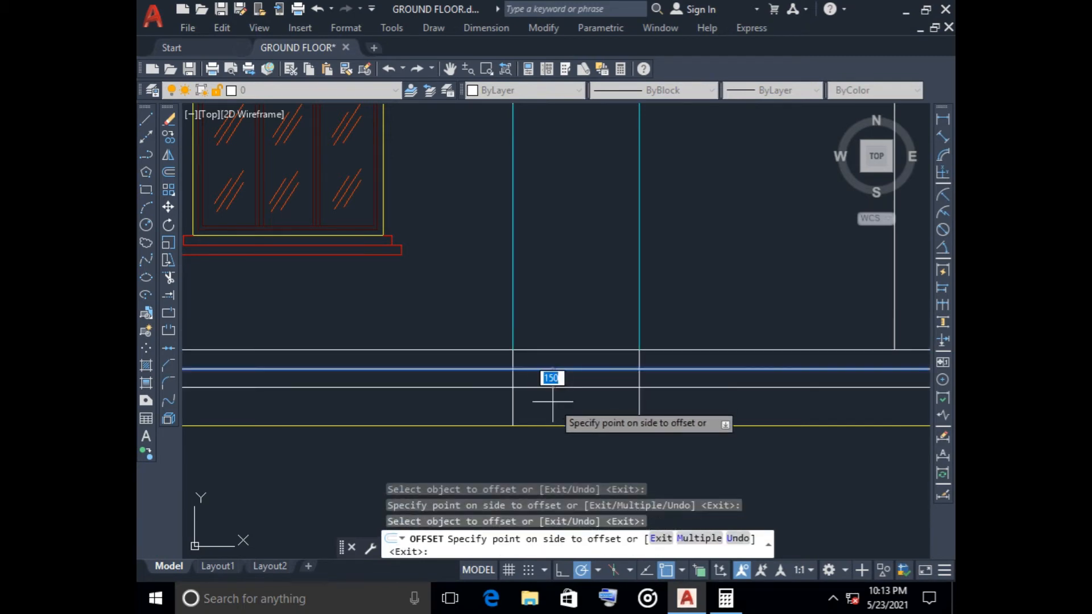
{"action": "left_click", "coordinate": [552, 402]}
{"action": "left_click", "coordinate": [554, 388]}
{"action": "left_click", "coordinate": [551, 419]}
{"action": "key", "text": "Escape"}
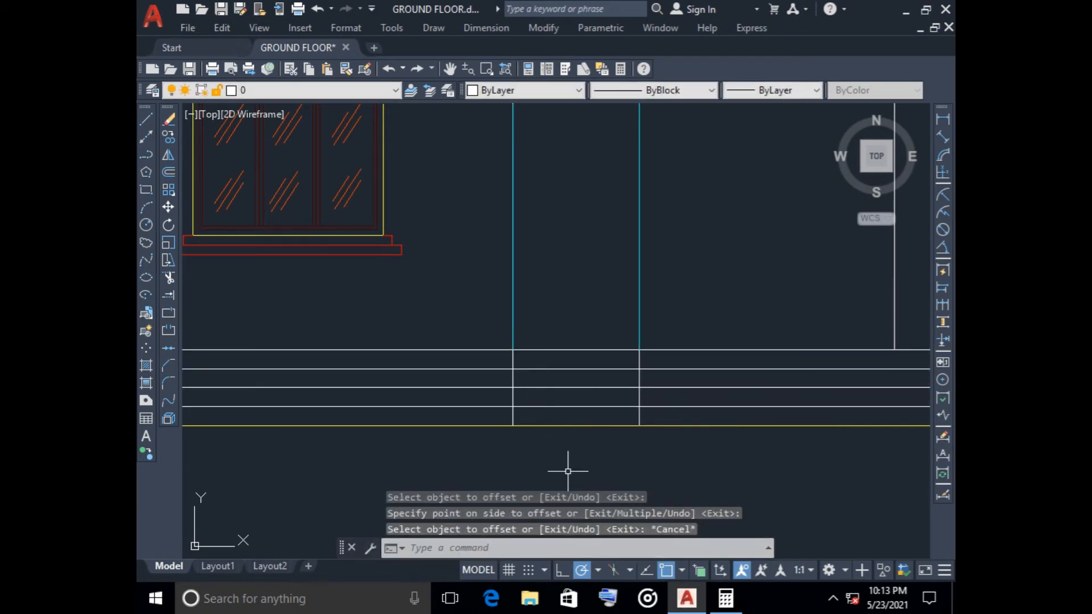
- Trim the three step lines on both sides so they remain only within the door's width
{"action": "type", "text": "tr"}
{"action": "key", "text": "Return"}
{"action": "left_click_drag", "start_coordinate": [688, 418], "coordinate": [677, 358]}
{"action": "left_click_drag", "start_coordinate": [502, 418], "coordinate": [483, 360]}
{"action": "scroll", "coordinate": [652, 451], "scroll_direction": "down", "scroll_amount": 4}
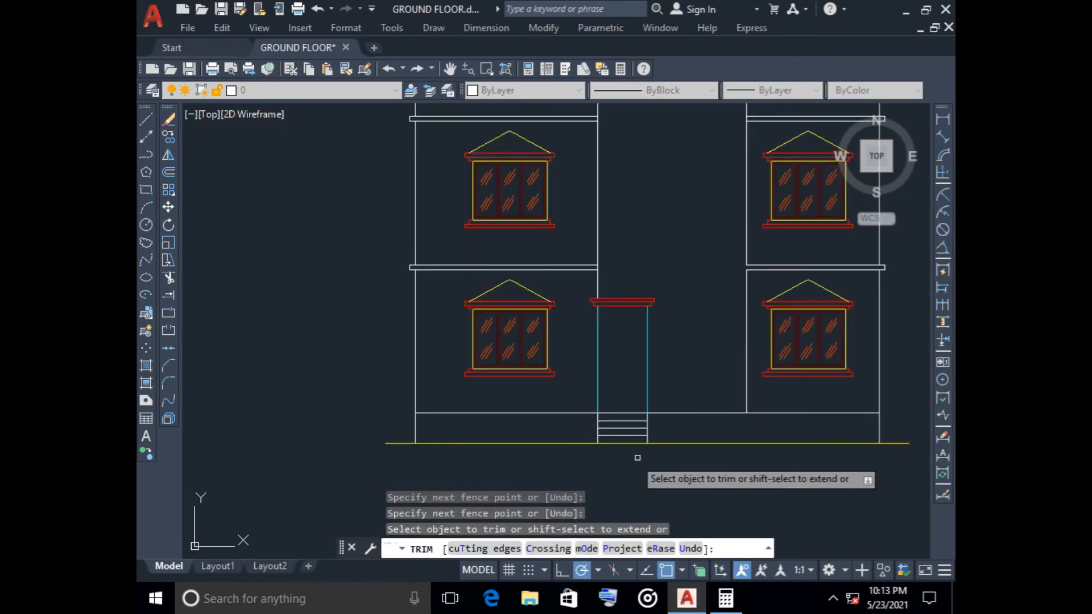
{"action": "key", "text": "Escape"}
{"action": "scroll", "coordinate": [592, 390], "scroll_direction": "down", "scroll_amount": 5}
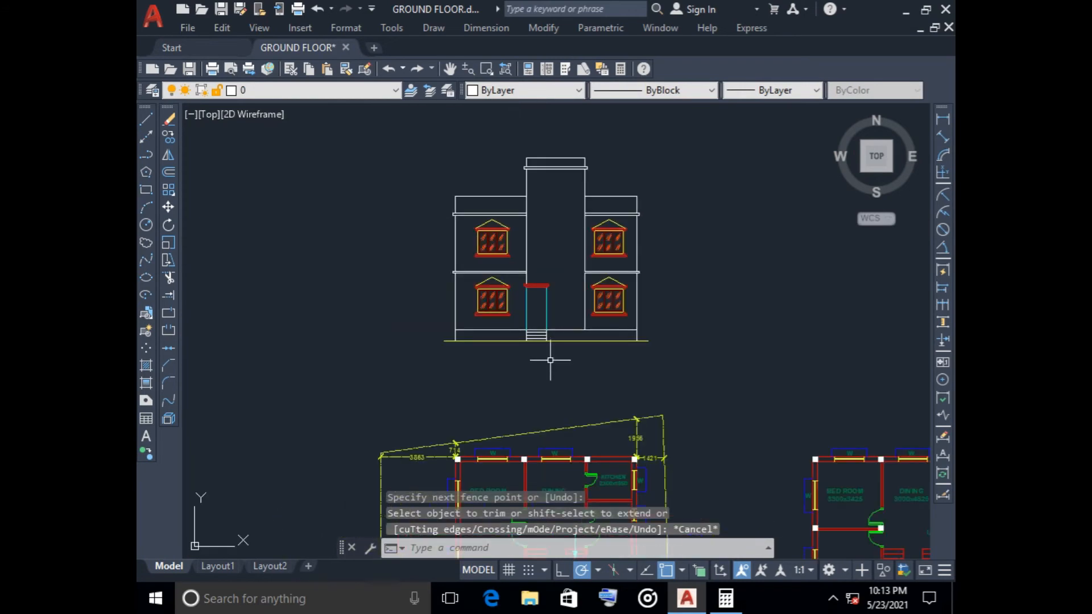
{"action": "middle_click_drag", "start_coordinate": [550, 376], "coordinate": [592, 305]}
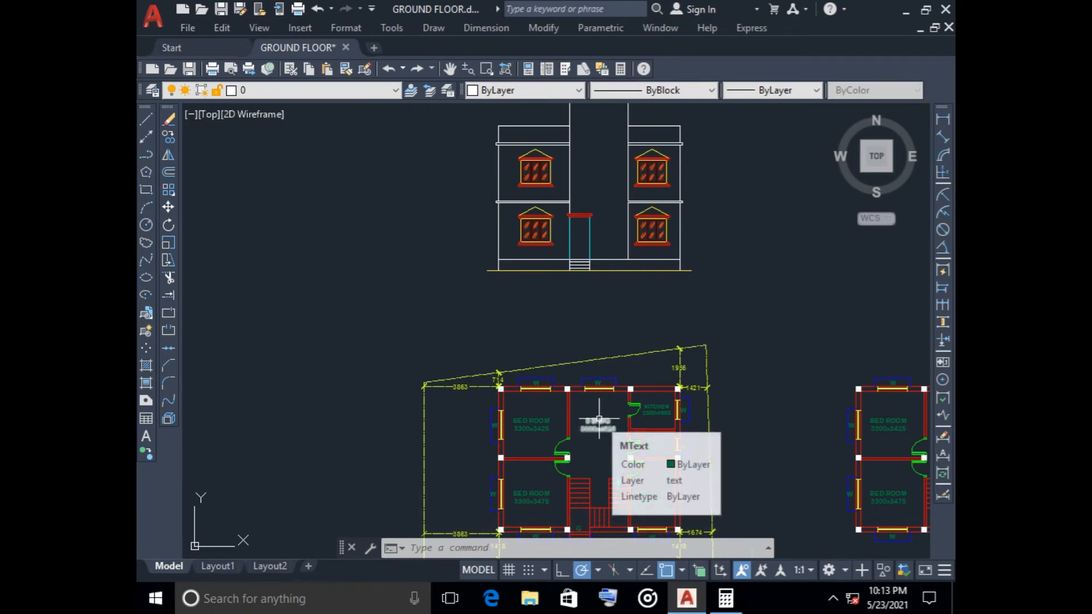
{"action": "left_click", "coordinate": [145, 119]}
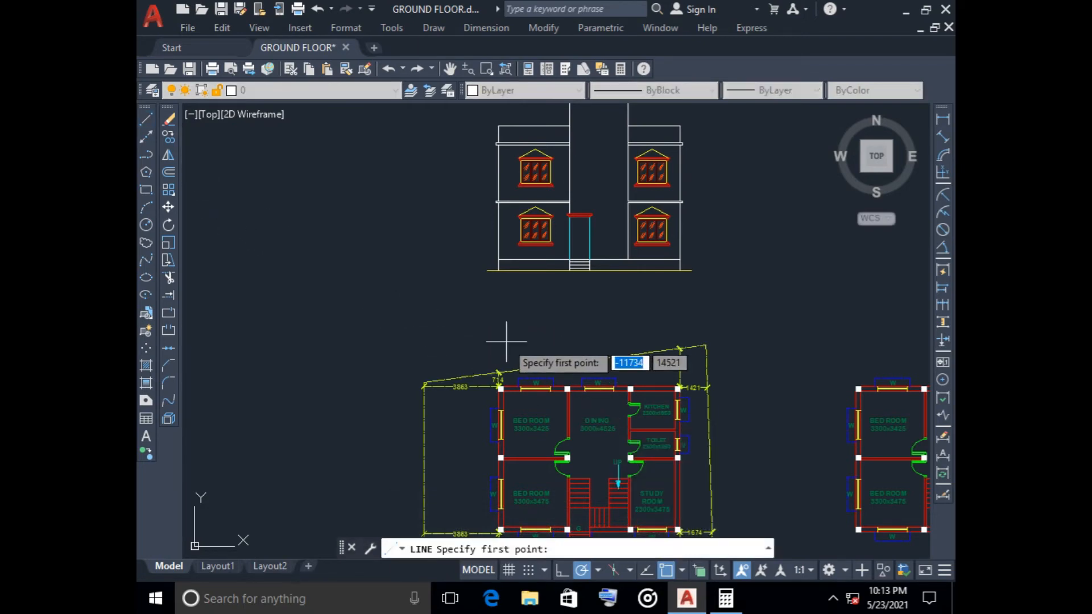
{"action": "scroll", "coordinate": [506, 341], "scroll_direction": "up", "scroll_amount": 6}
{"action": "left_click", "coordinate": [507, 295]}
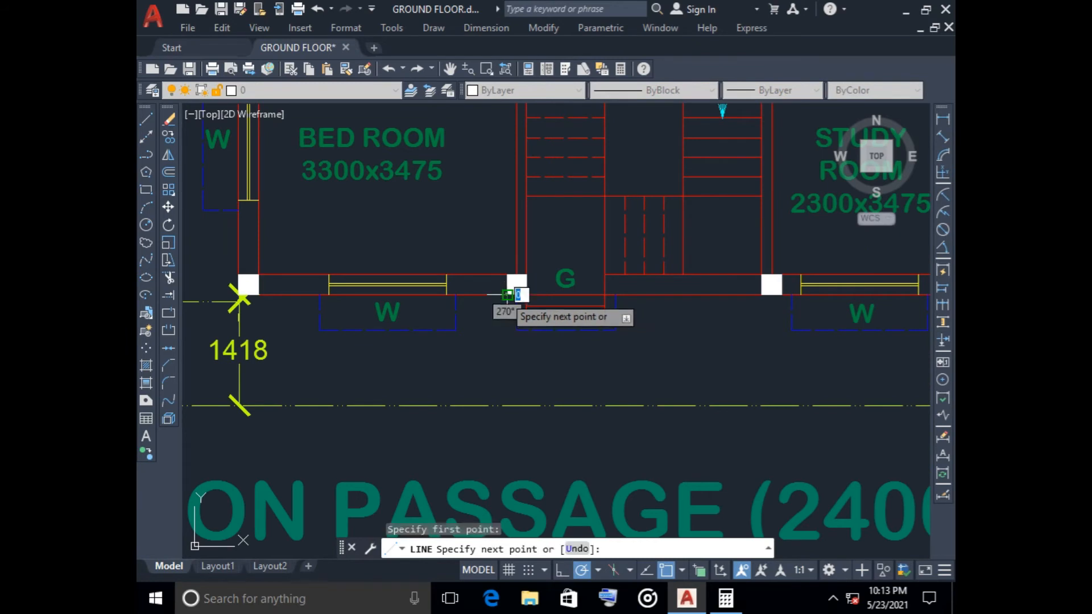
{"action": "scroll", "coordinate": [506, 232], "scroll_direction": "down", "scroll_amount": 3}
{"action": "key", "text": "Escape"}
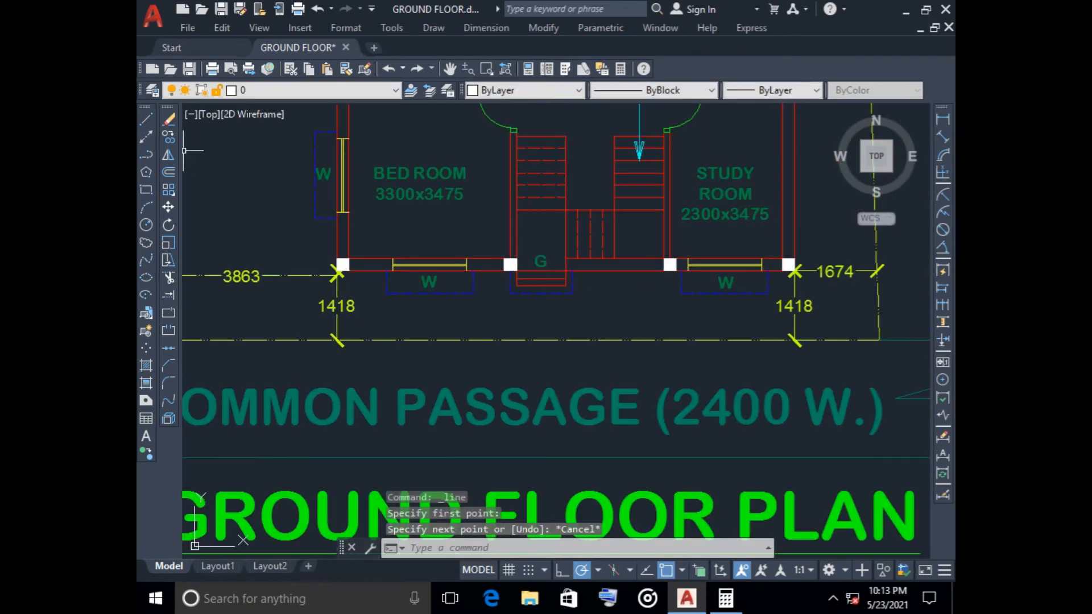
- Draw a vertical construction line through the outer left side of the column beside the ground floor plan's entrance
{"action": "type", "text": "xl"}
{"action": "key", "text": "Return"}
{"action": "left_click", "coordinate": [504, 266]}
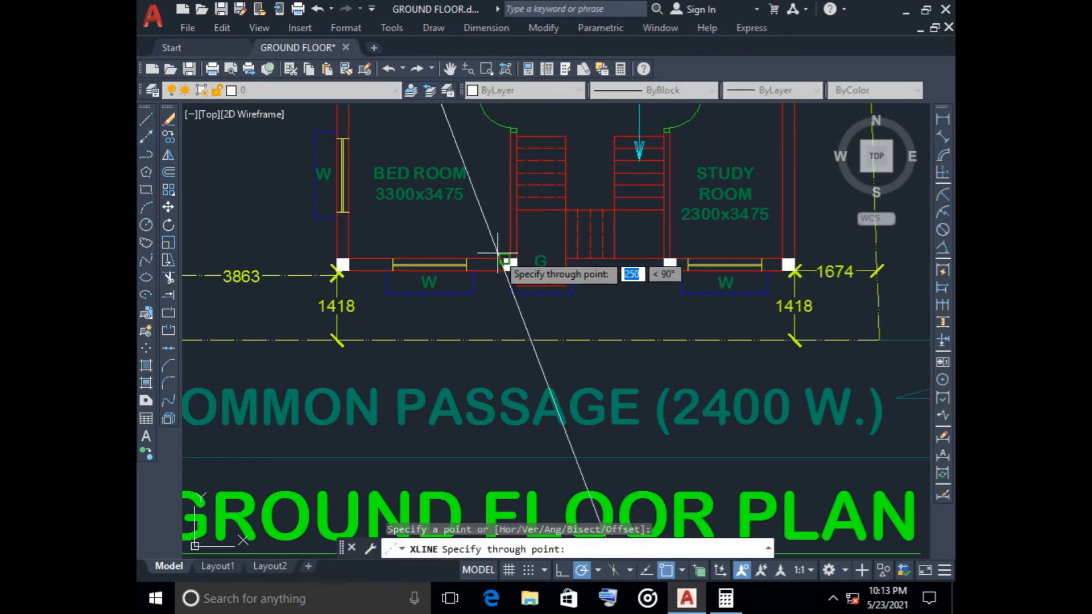
{"action": "left_click", "coordinate": [504, 232]}
{"action": "key", "text": "Return"}
{"action": "key", "text": "Return"}
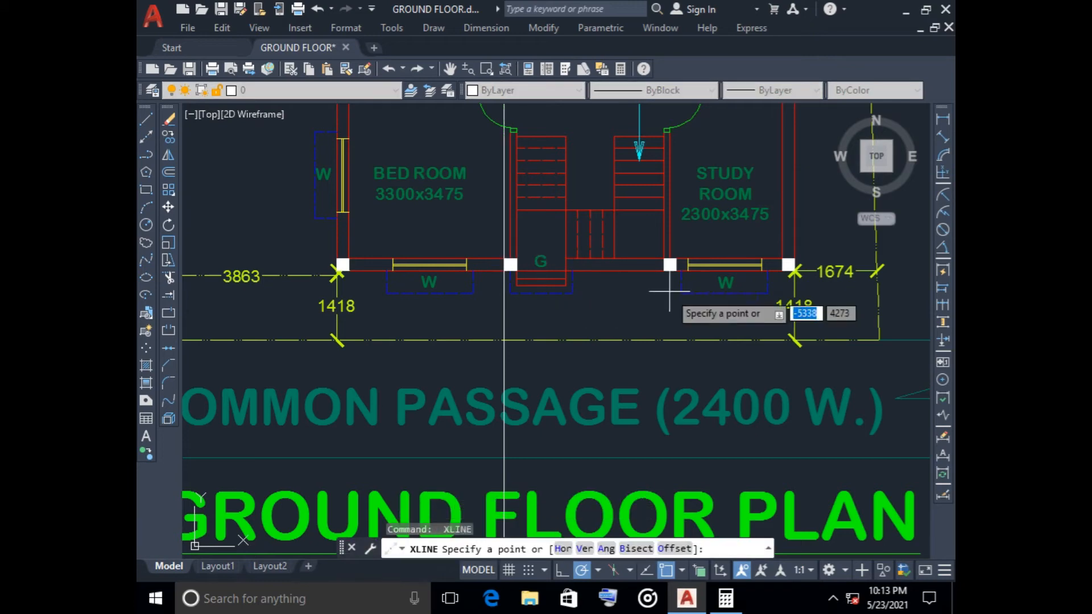
{"action": "left_click", "coordinate": [674, 259]}
{"action": "key", "text": "Return"}
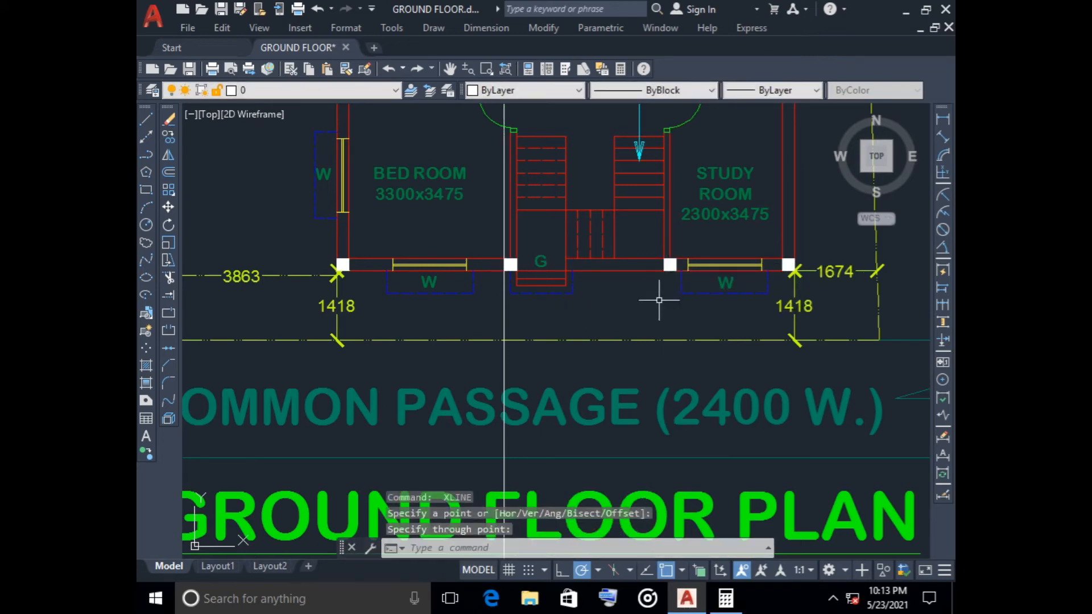
- Draw a 250 by 600 rectangle between the vertical construction line and the left edge of the entrance steps, from plinth line to ground line
{"action": "scroll", "coordinate": [618, 310], "scroll_direction": "down", "scroll_amount": 2}
{"action": "middle_click_drag", "start_coordinate": [619, 310], "coordinate": [618, 360]}
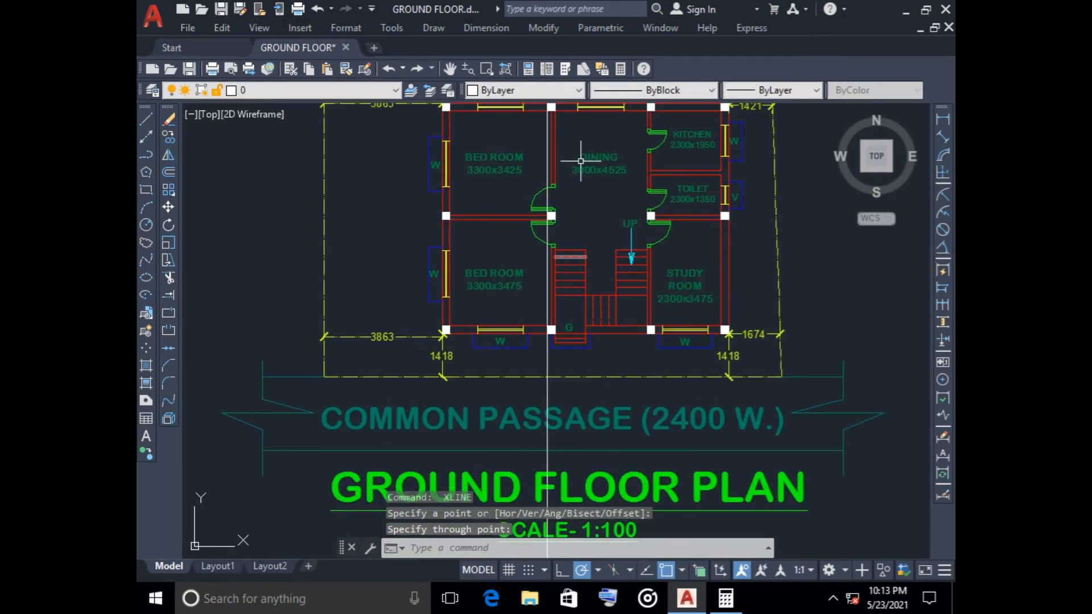
{"action": "middle_click_drag", "start_coordinate": [580, 160], "coordinate": [573, 383]}
{"action": "middle_click_drag", "start_coordinate": [557, 256], "coordinate": [580, 373]}
{"action": "scroll", "coordinate": [565, 319], "scroll_direction": "up", "scroll_amount": 8}
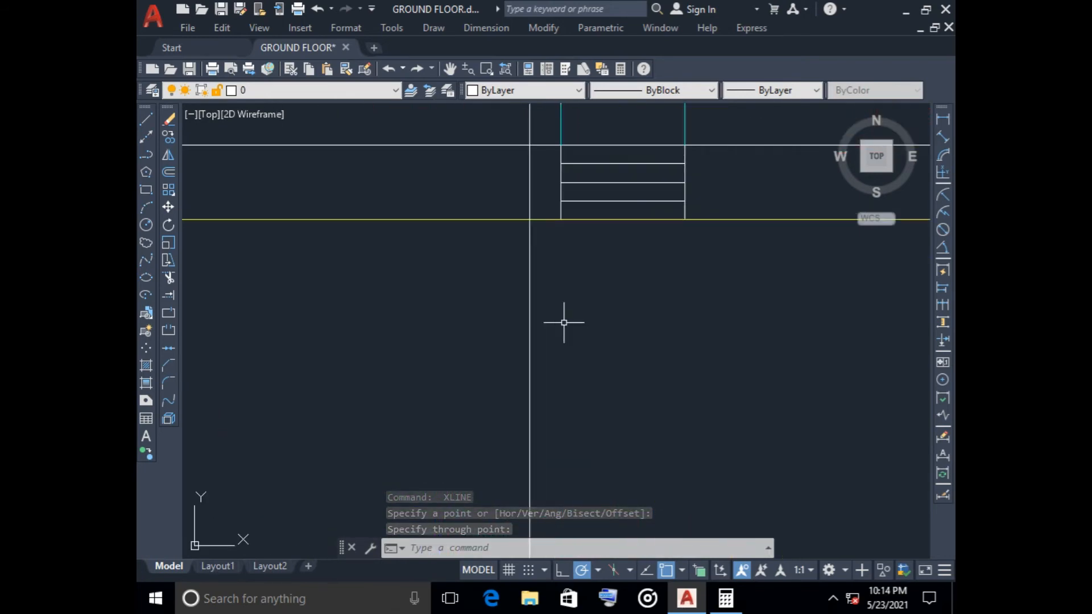
{"action": "middle_click_drag", "start_coordinate": [564, 322], "coordinate": [557, 400]}
{"action": "left_click", "coordinate": [146, 189]}
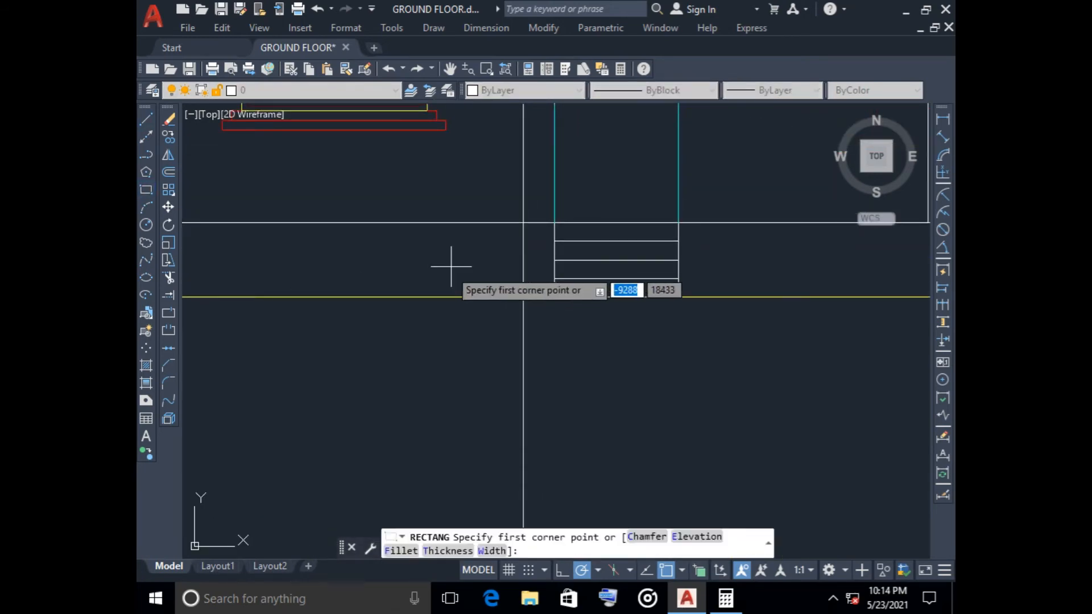
{"action": "left_click", "coordinate": [523, 222]}
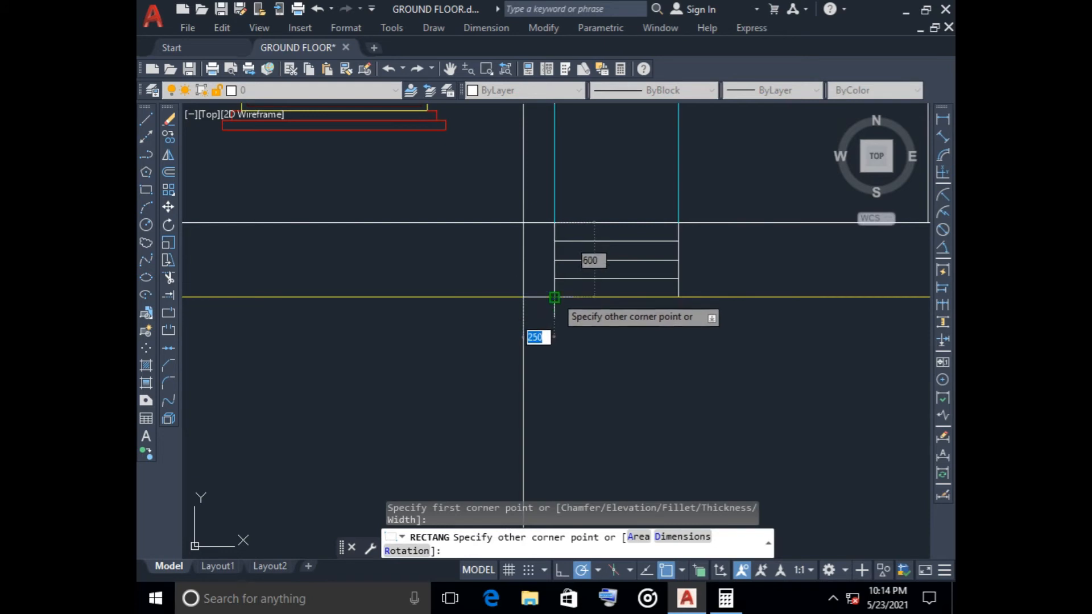
{"action": "key", "text": "Escape"}
- Copy the narrow side-wall rectangle to the right side of the entrance steps
{"action": "left_click", "coordinate": [534, 223]}
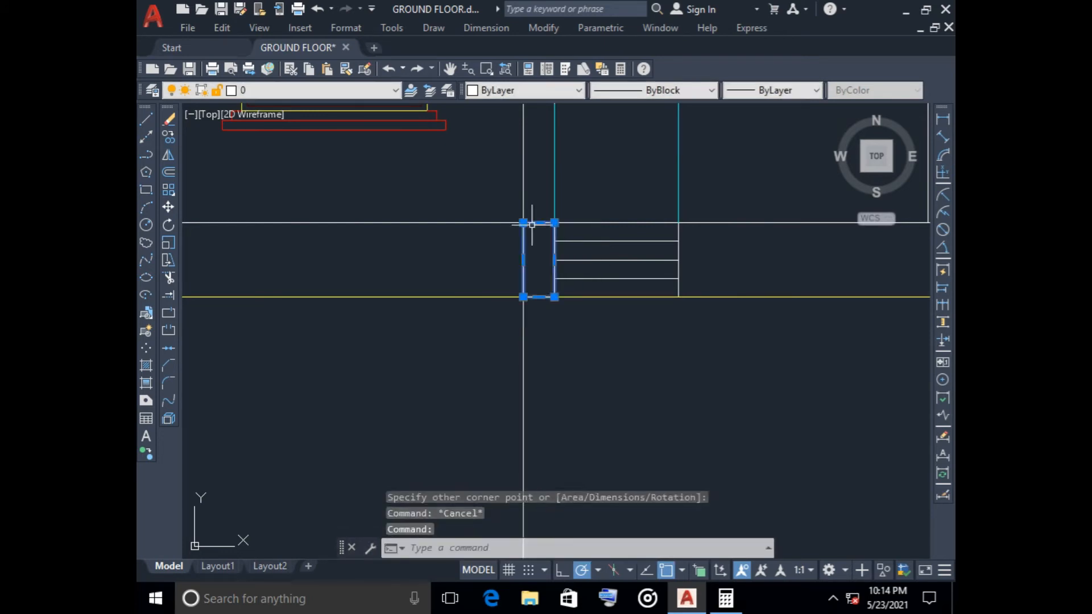
{"action": "left_click", "coordinate": [169, 137]}
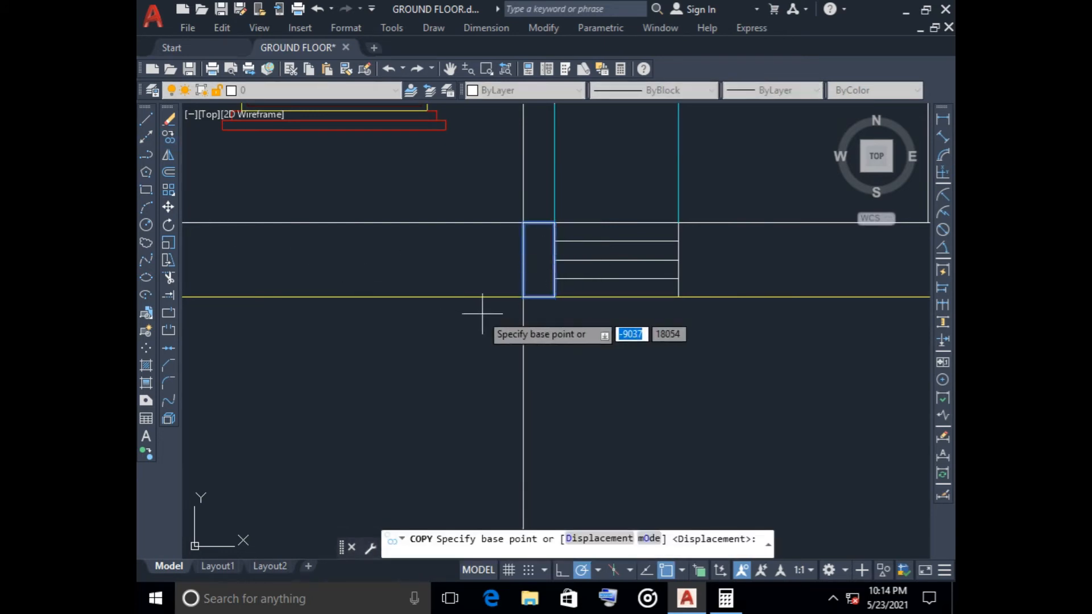
{"action": "left_click", "coordinate": [523, 297]}
{"action": "left_click", "coordinate": [685, 289]}
{"action": "key", "text": "Escape"}
- Erase the vertical construction line running through the elevation and the ground floor plan
{"action": "left_click", "coordinate": [585, 383]}
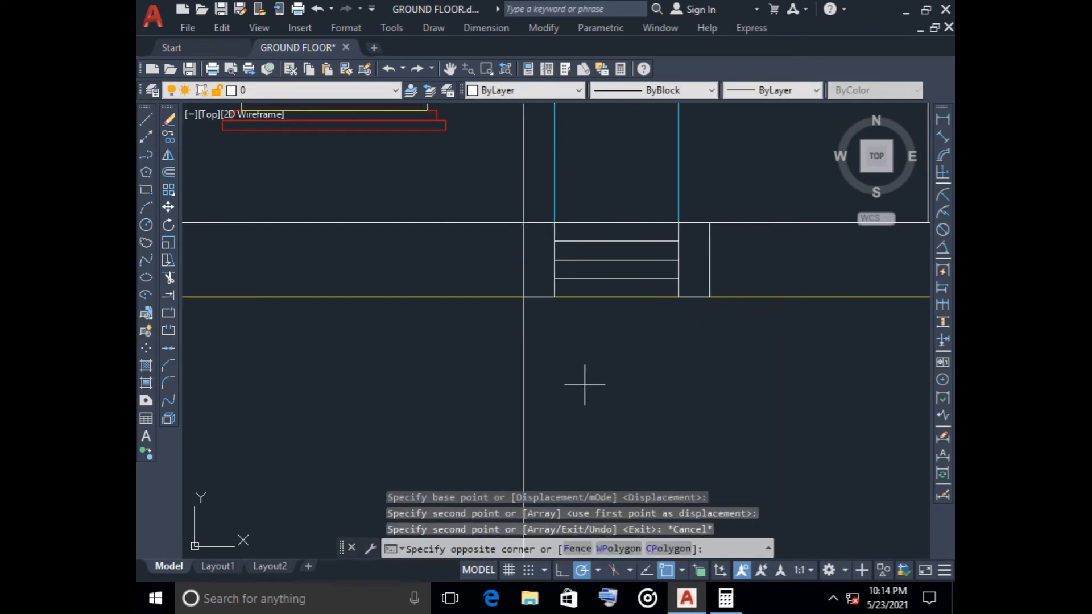
{"action": "left_click", "coordinate": [373, 374]}
{"action": "key", "text": "Delete"}
{"action": "scroll", "coordinate": [483, 370], "scroll_direction": "down", "scroll_amount": 4}
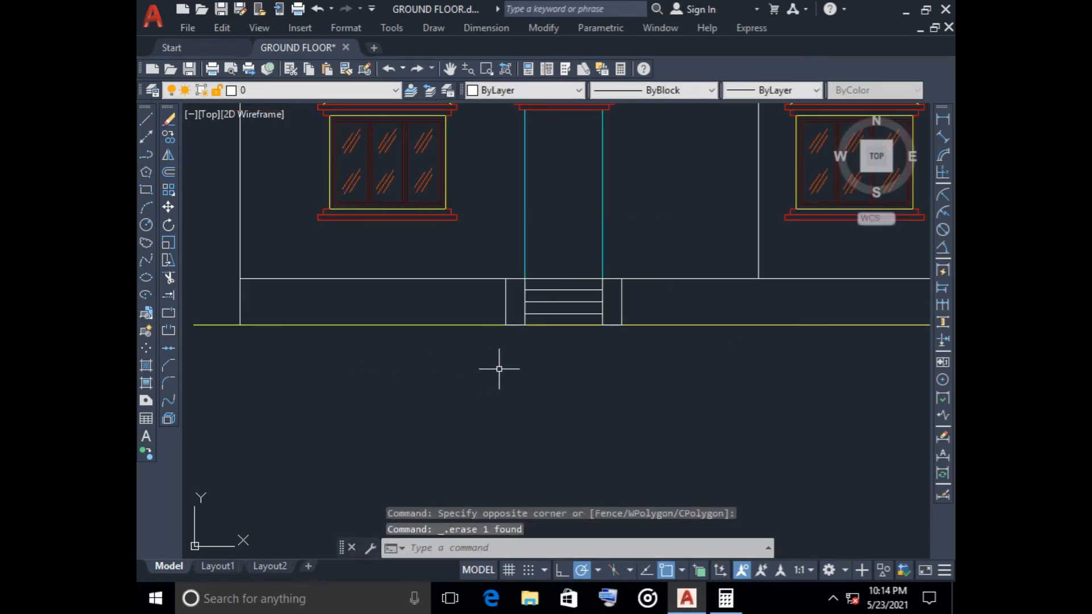
{"action": "mouse_move", "coordinate": [531, 377]}
{"action": "middle_mouse_down"}
{"action": "mouse_move", "coordinate": [536, 398]}
{"action": "mouse_move", "coordinate": [498, 419]}
{"action": "middle_mouse_up"}
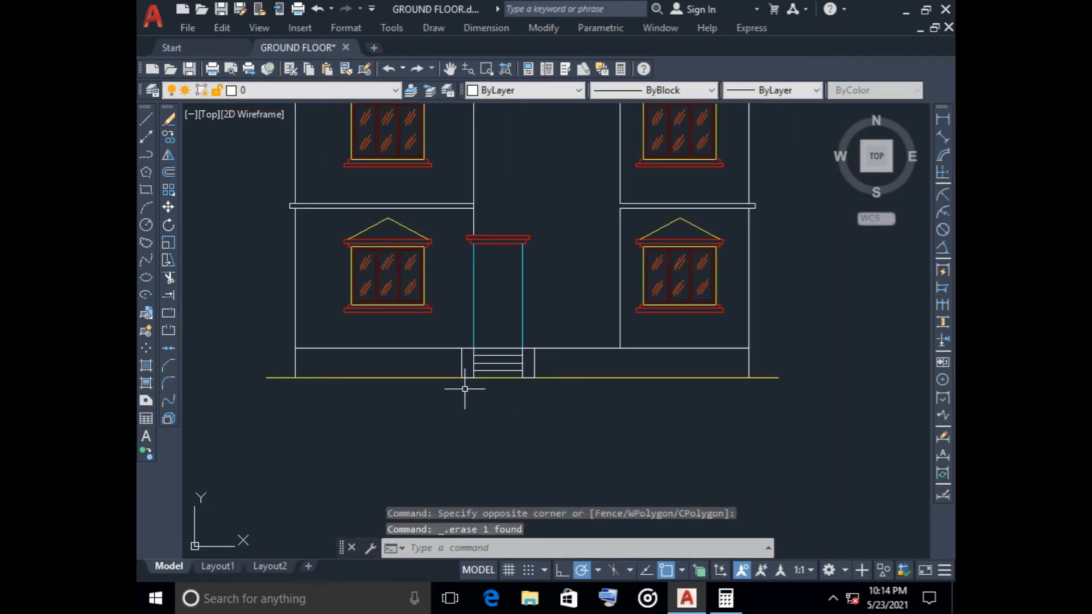
{"action": "scroll", "coordinate": [483, 387], "scroll_direction": "down", "scroll_amount": 4}
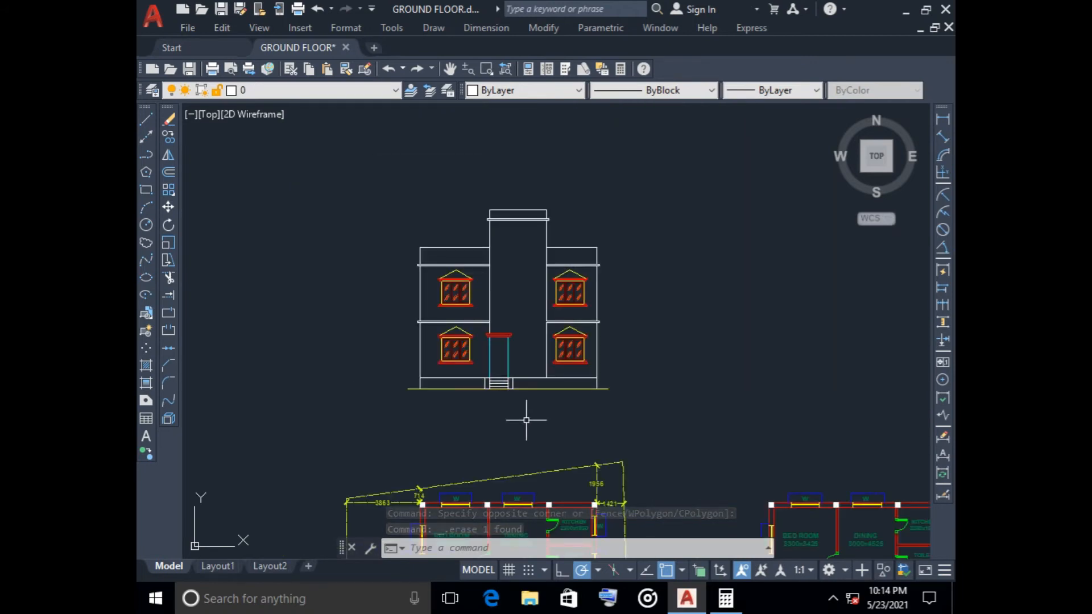
{"action": "scroll", "coordinate": [496, 396], "scroll_direction": "up", "scroll_amount": 6}
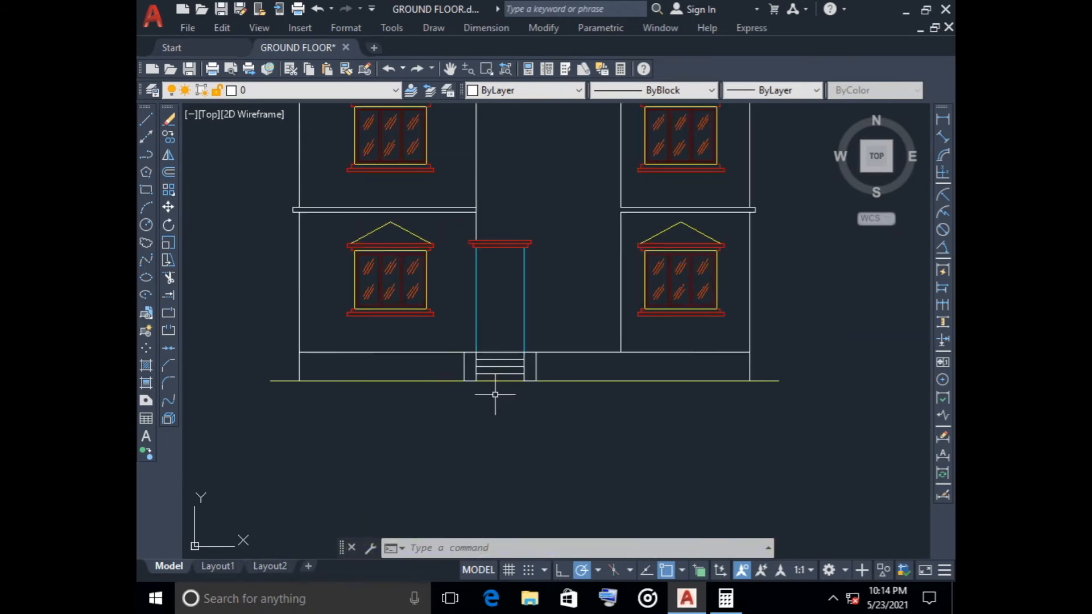
{"action": "scroll", "coordinate": [494, 394], "scroll_direction": "down", "scroll_amount": 3}
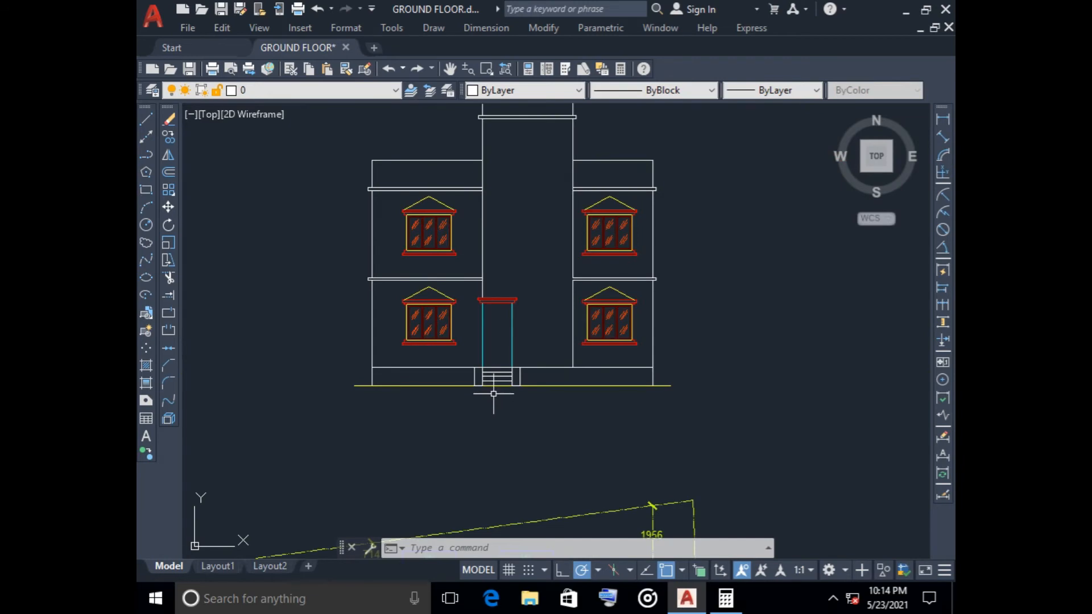
{"action": "scroll", "coordinate": [475, 392], "scroll_direction": "up", "scroll_amount": 8}
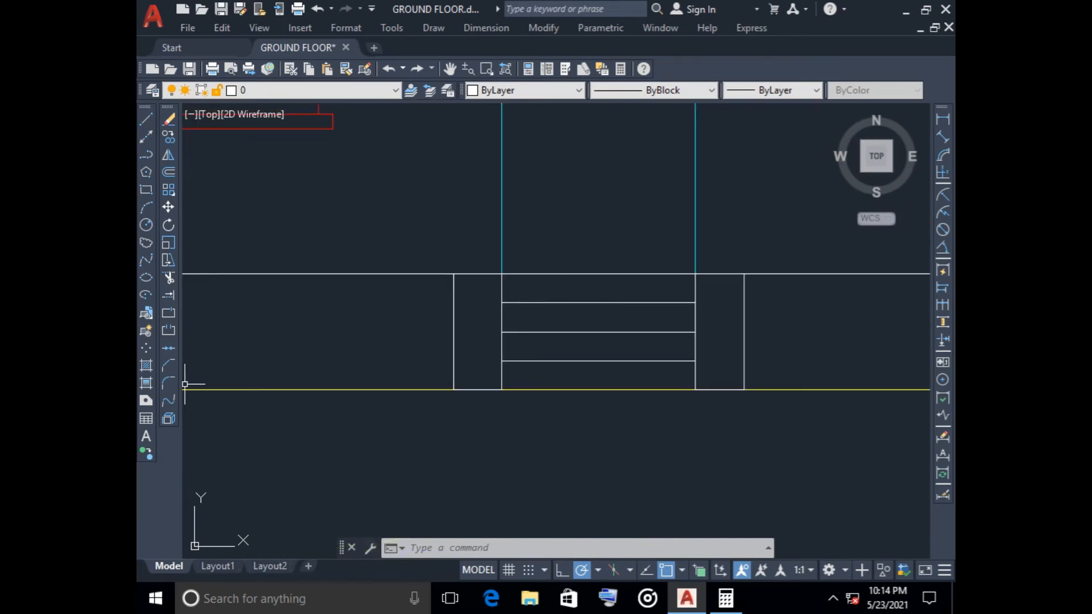
{"action": "left_click", "coordinate": [146, 366]}
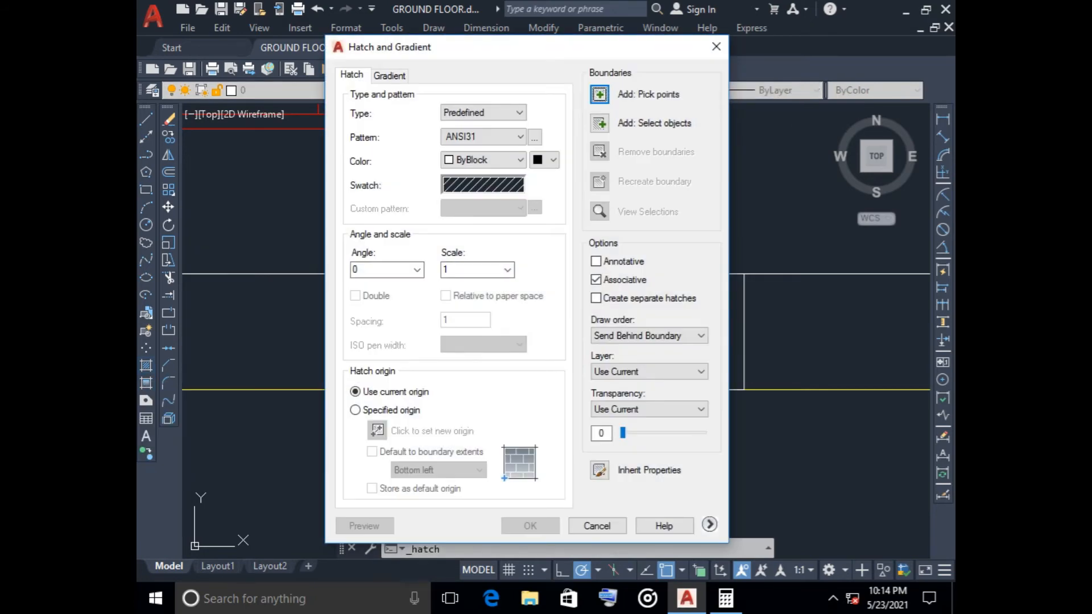
{"action": "left_click", "coordinate": [716, 46]}
- Try a 1200 by 900 rectangle in the empty space left of the elevation and erase it
{"action": "scroll", "coordinate": [525, 256], "scroll_direction": "down", "scroll_amount": 7}
{"action": "middle_click_drag", "start_coordinate": [540, 239], "coordinate": [505, 400]}
{"action": "scroll", "coordinate": [522, 275], "scroll_direction": "down", "scroll_amount": 2}
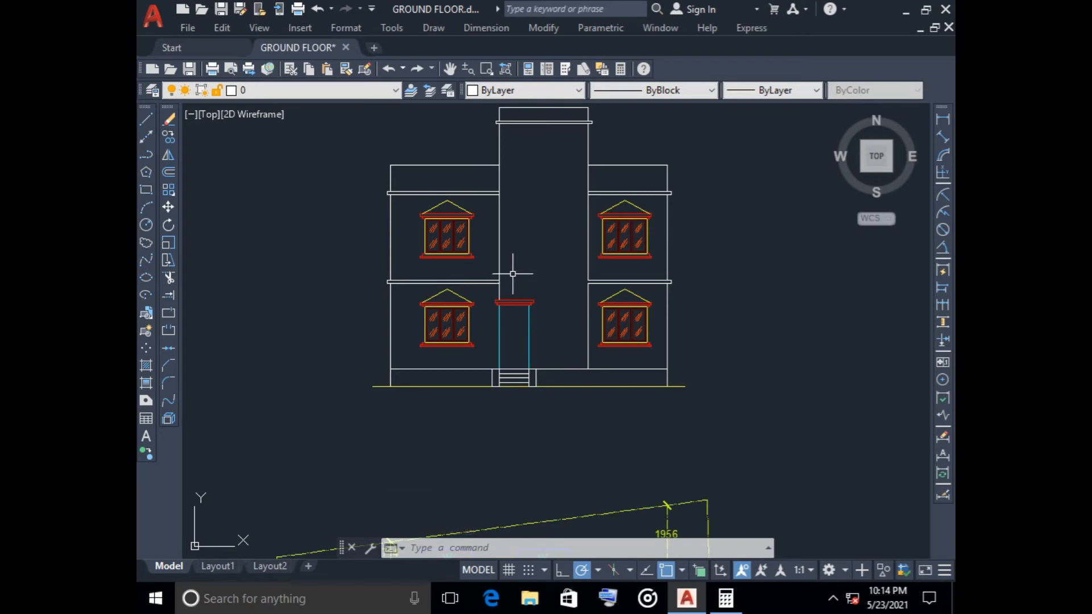
{"action": "left_click", "coordinate": [146, 190]}
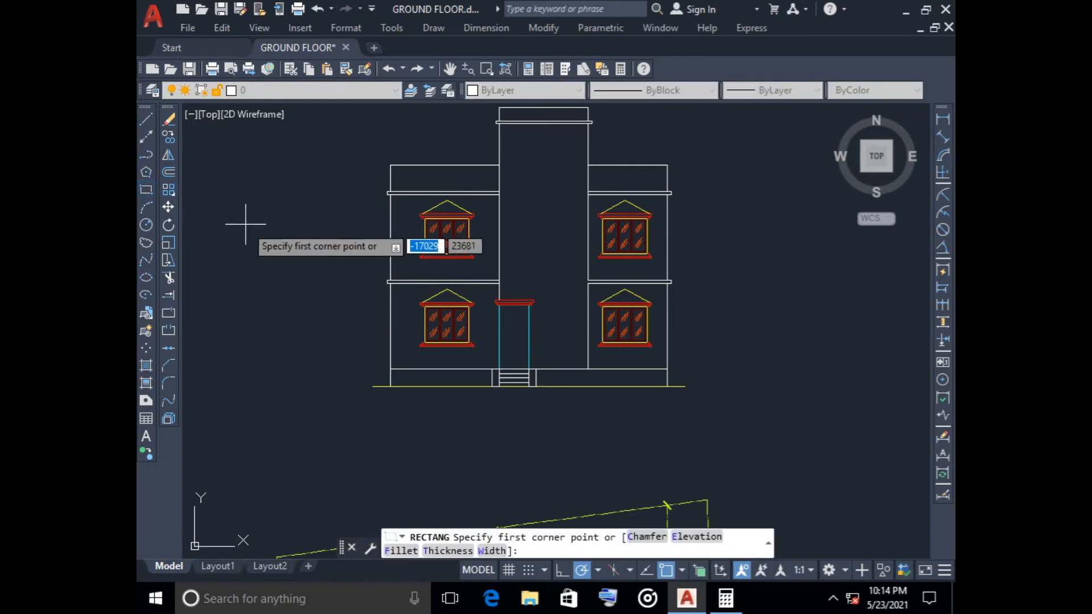
{"action": "left_click", "coordinate": [146, 190]}
{"action": "left_click", "coordinate": [229, 205]}
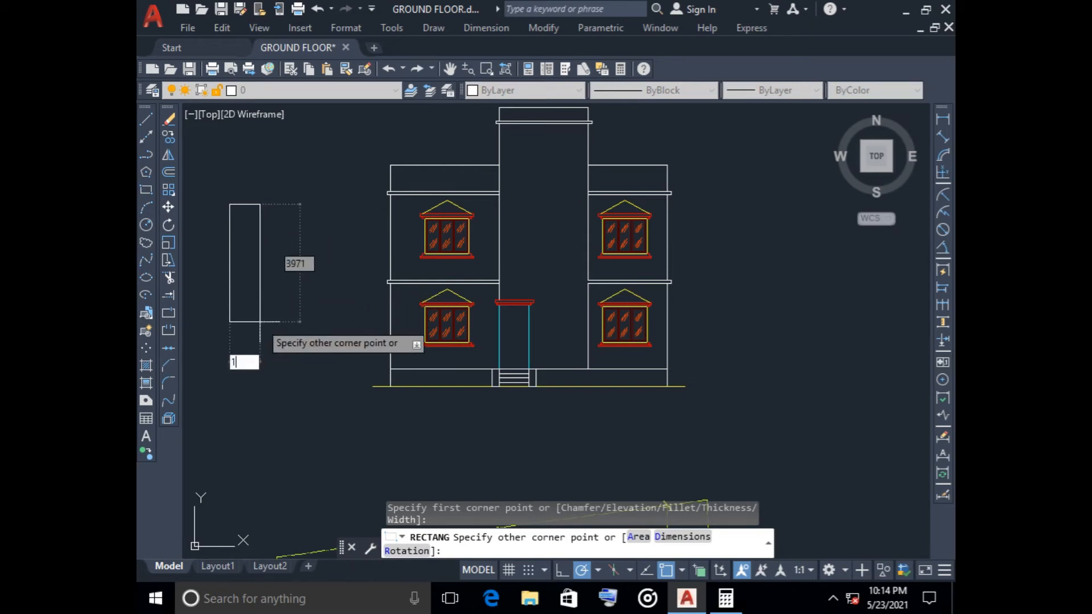
{"action": "key", "text": "Tab"}
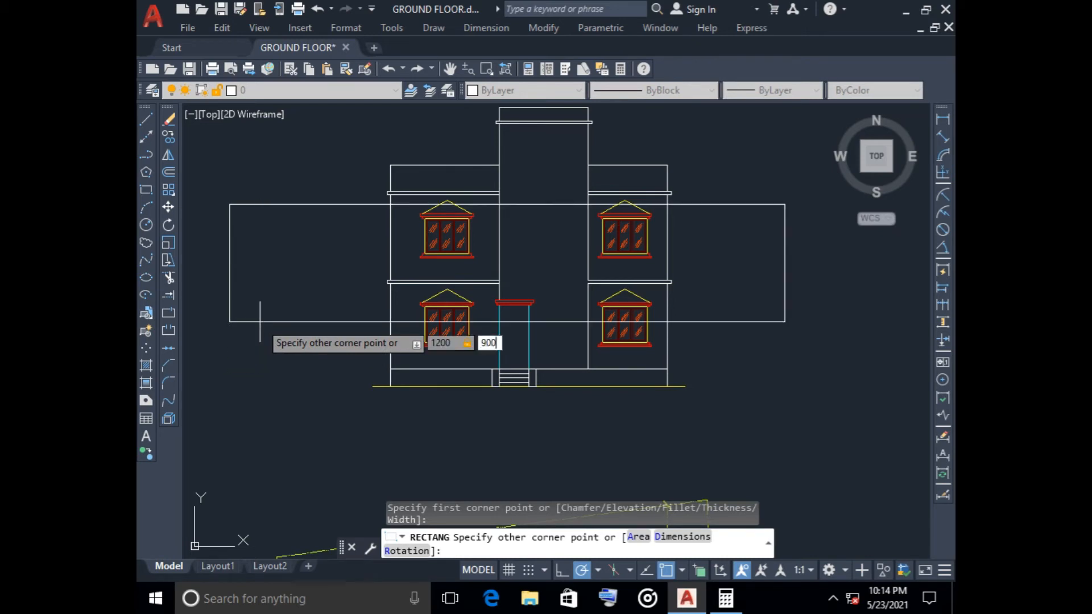
{"action": "type", "text": "900"}
{"action": "key", "text": "Return"}
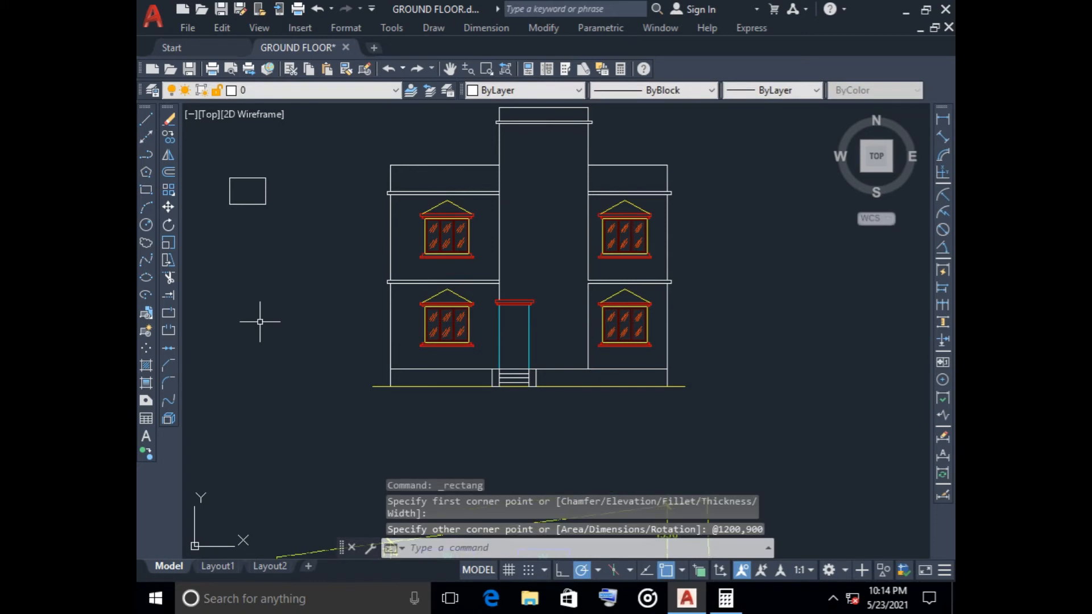
{"action": "left_click", "coordinate": [227, 174]}
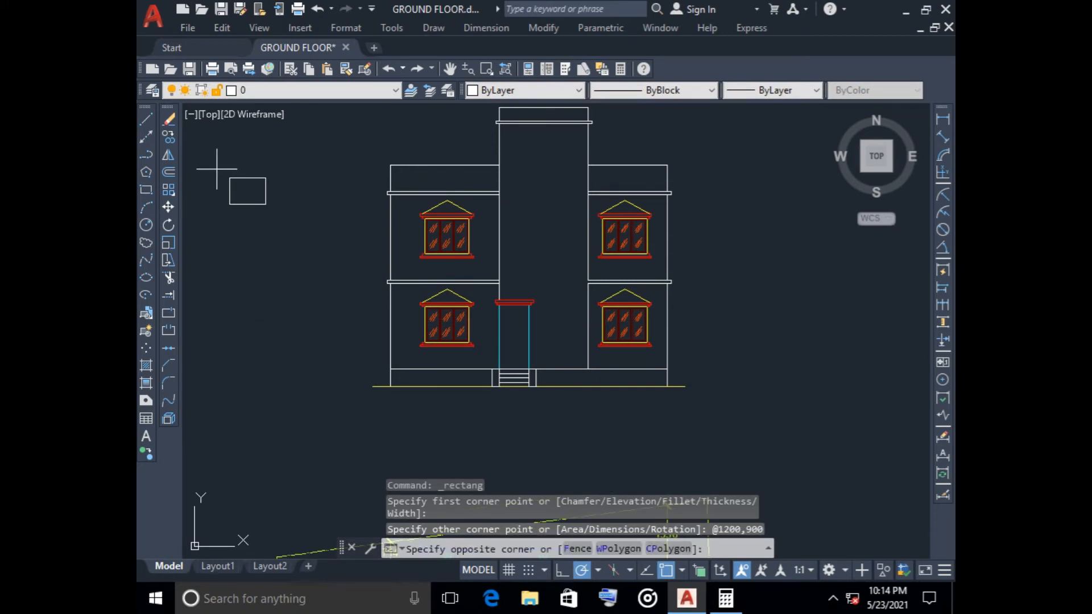
{"action": "left_click", "coordinate": [276, 230]}
{"action": "key", "text": "Delete"}
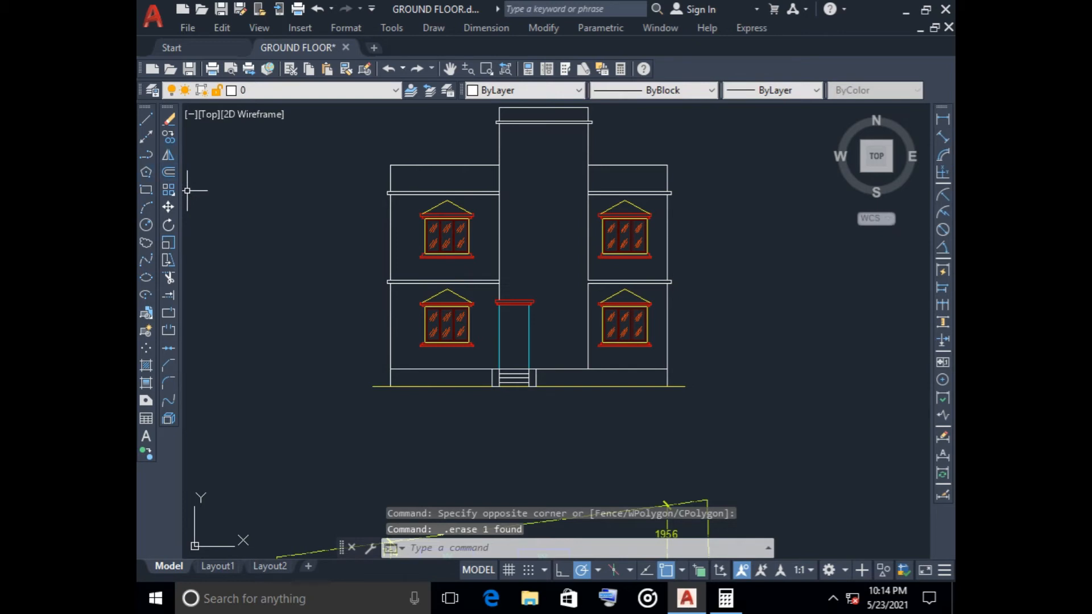
- Draw a rectangle 1200 wide and 900 high in the empty space left of the elevation
{"action": "type", "text": "rec"}
{"action": "key", "text": "Return"}
{"action": "left_click", "coordinate": [235, 198]}
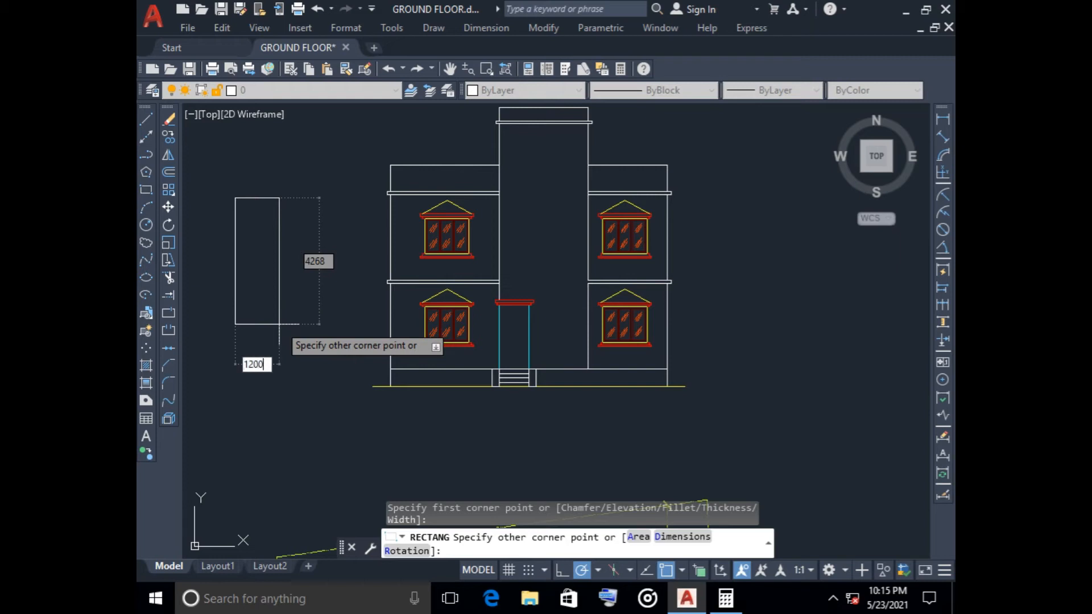
{"action": "key", "text": "Tab"}
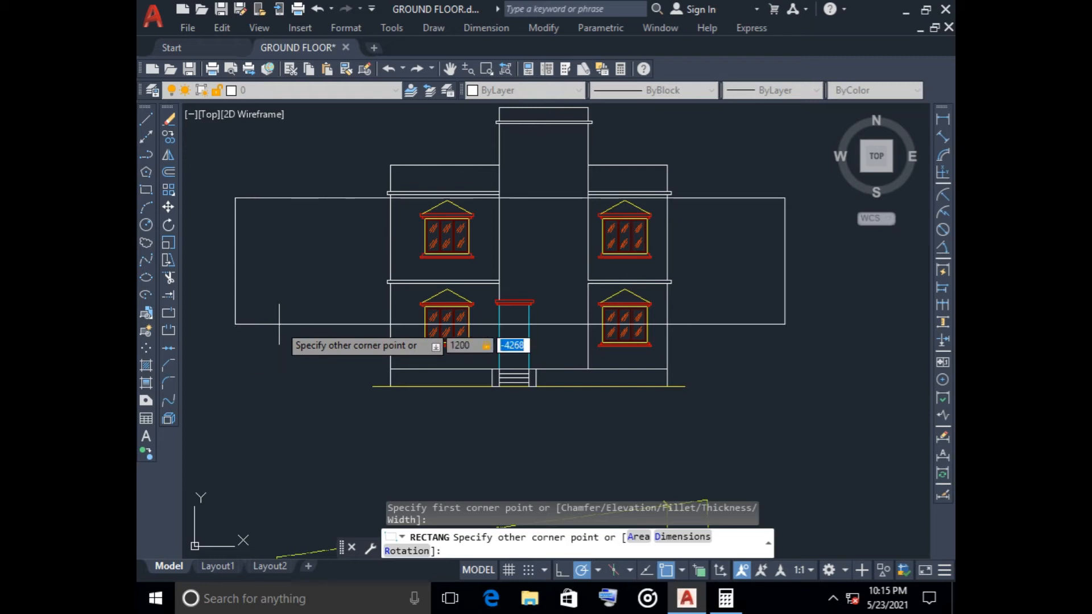
{"action": "type", "text": "900"}
{"action": "key", "text": "Return"}
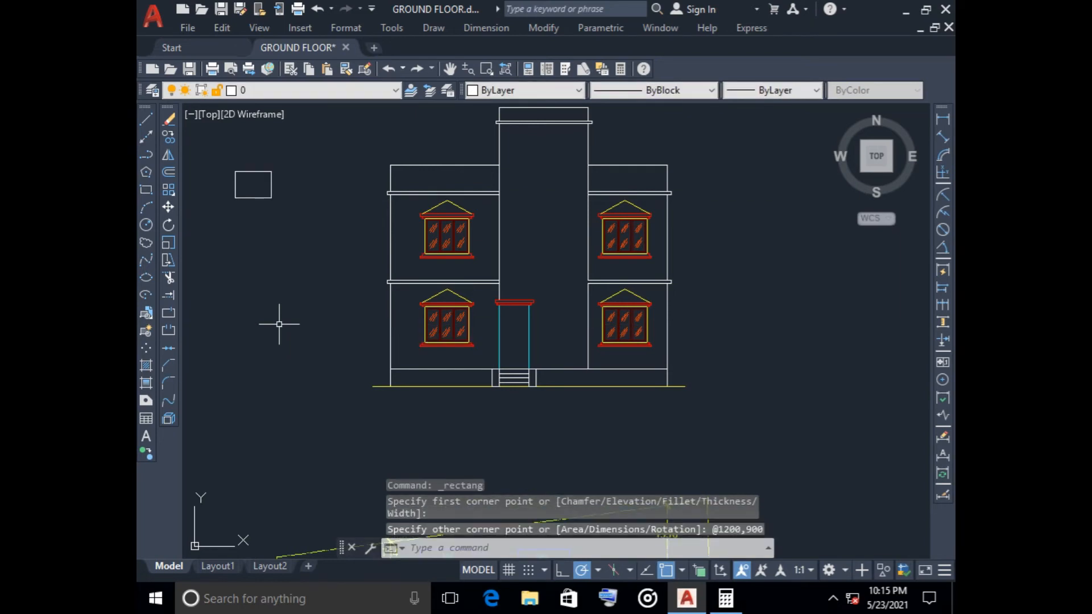
- Rotate the 1200 by 900 rectangle a quarter turn clockwise about its lower right corner so it stands upright
{"action": "left_click", "coordinate": [230, 160]}
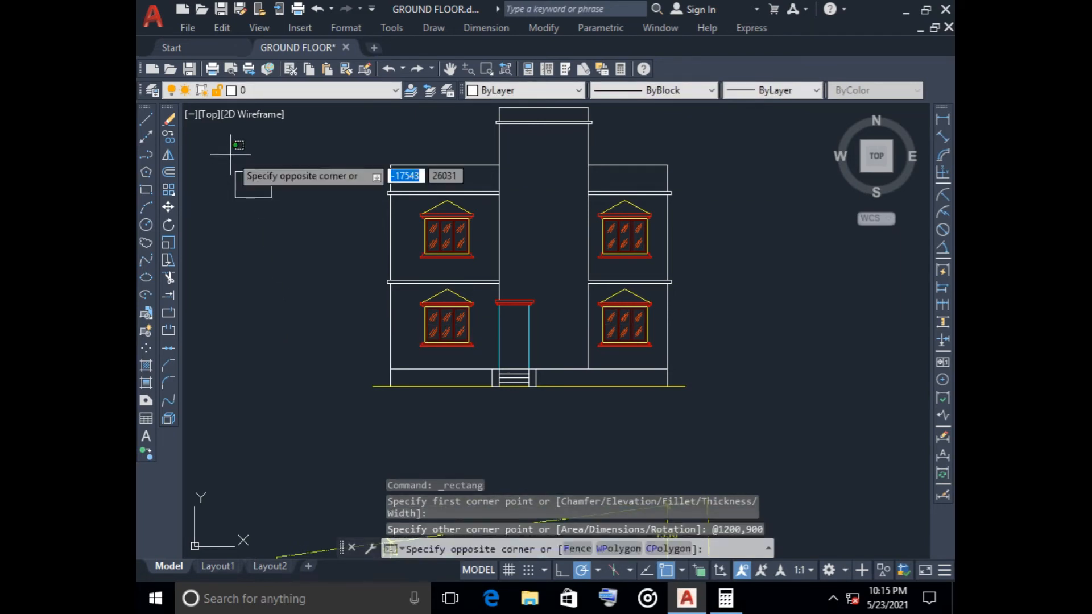
{"action": "left_click", "coordinate": [267, 216]}
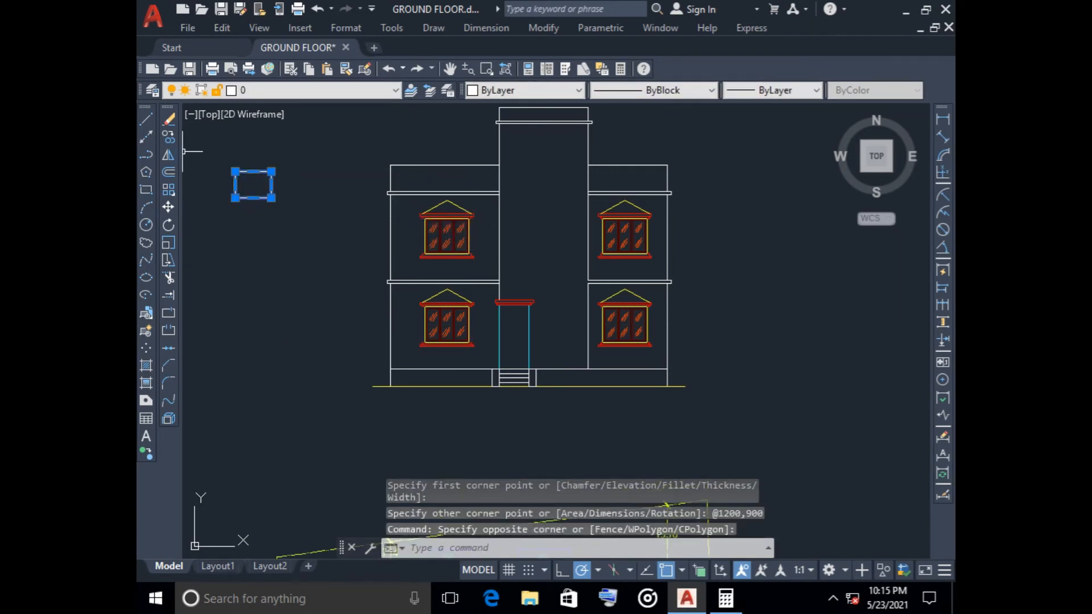
{"action": "type", "text": "ro"}
{"action": "key", "text": "Return"}
{"action": "left_click", "coordinate": [272, 198]}
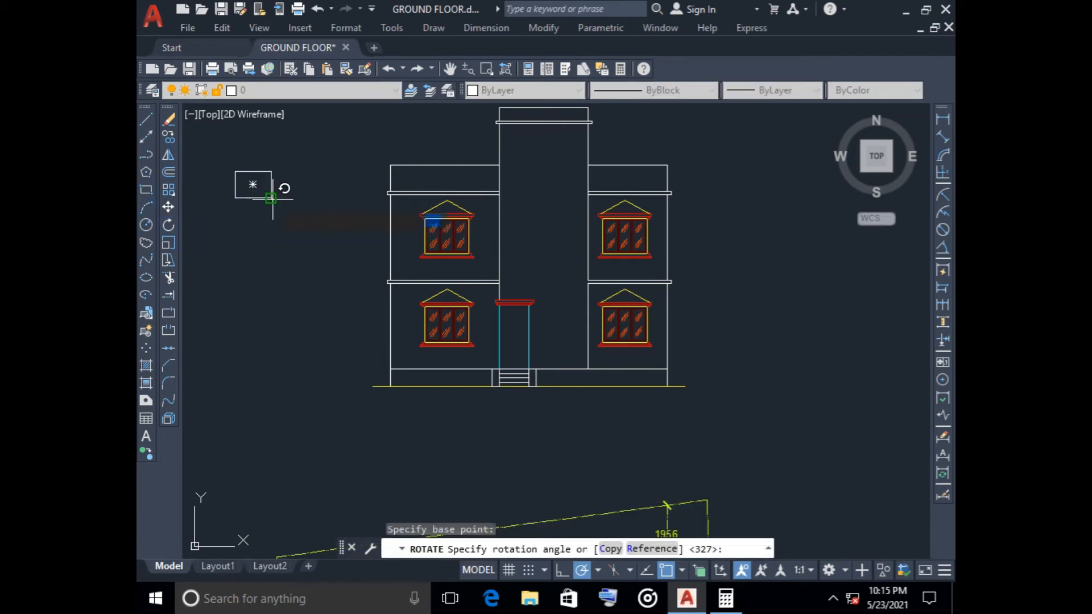
{"action": "left_click", "coordinate": [265, 264]}
- Copy the upright rectangle by its left side's midpoint into the central bay, just above the door's lintel
{"action": "left_click", "coordinate": [262, 147]}
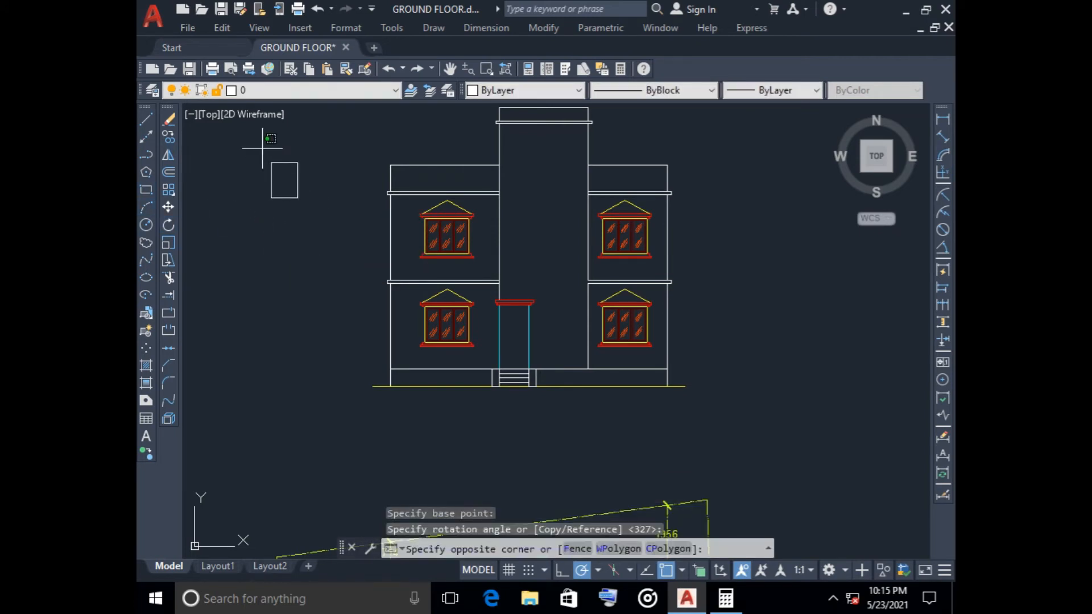
{"action": "left_click", "coordinate": [321, 227]}
{"action": "type", "text": "co"}
{"action": "key", "text": "Return"}
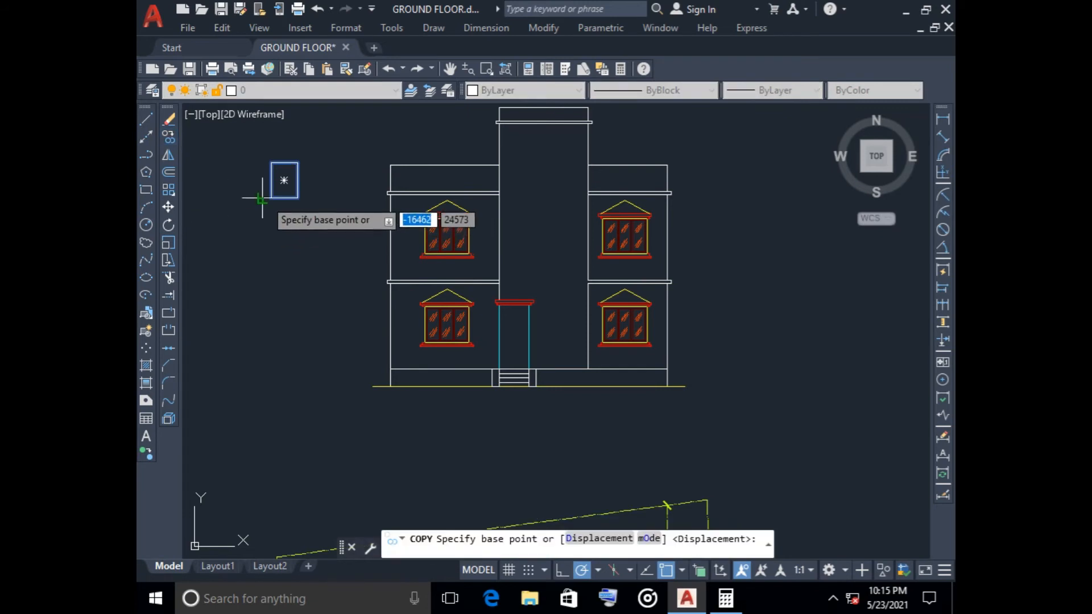
{"action": "left_click", "coordinate": [284, 180]}
{"action": "scroll", "coordinate": [490, 274], "scroll_direction": "up", "scroll_amount": 6}
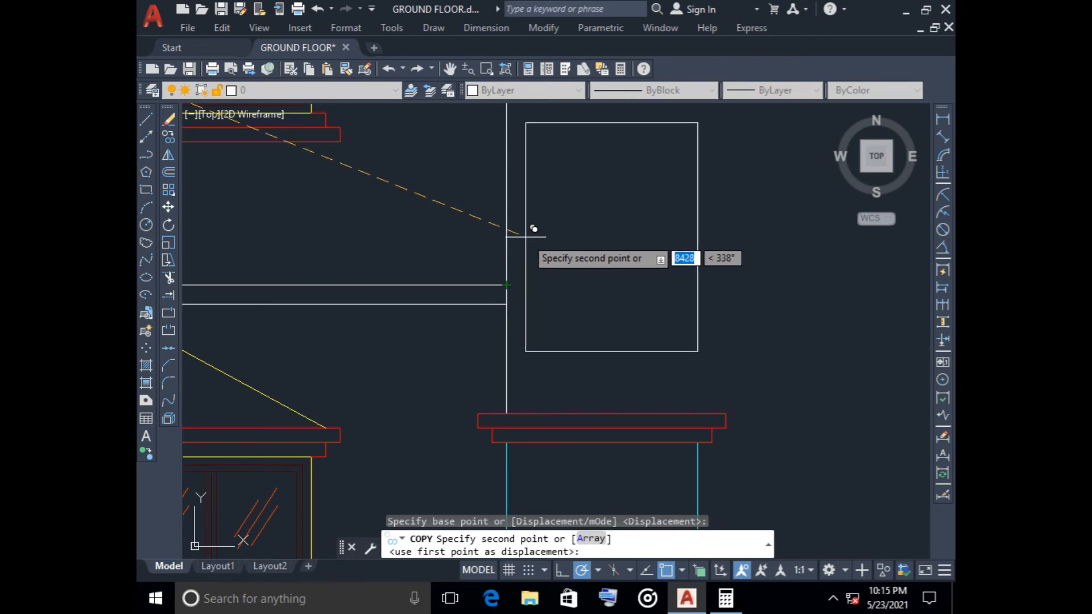
{"action": "scroll", "coordinate": [533, 229], "scroll_direction": "down", "scroll_amount": 2}
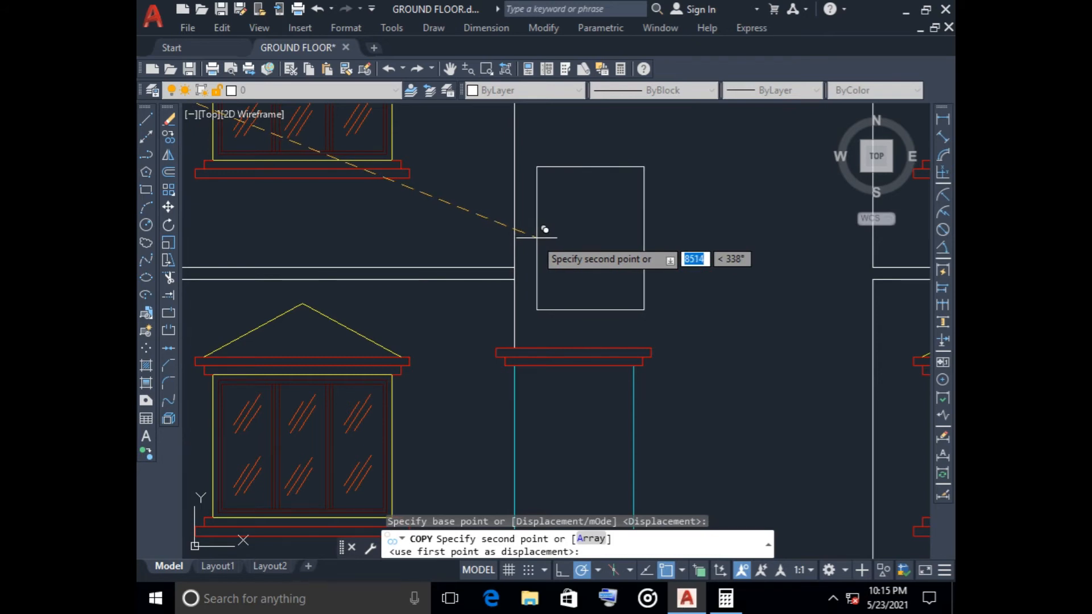
{"action": "left_click", "coordinate": [545, 231]}
- Place a second copy of the rectangle directly above the first, its left midpoint level with the top of the side wings' parapet
{"action": "scroll", "coordinate": [655, 237], "scroll_direction": "down", "scroll_amount": 4}
{"action": "middle_click_drag", "start_coordinate": [655, 238], "coordinate": [644, 336]}
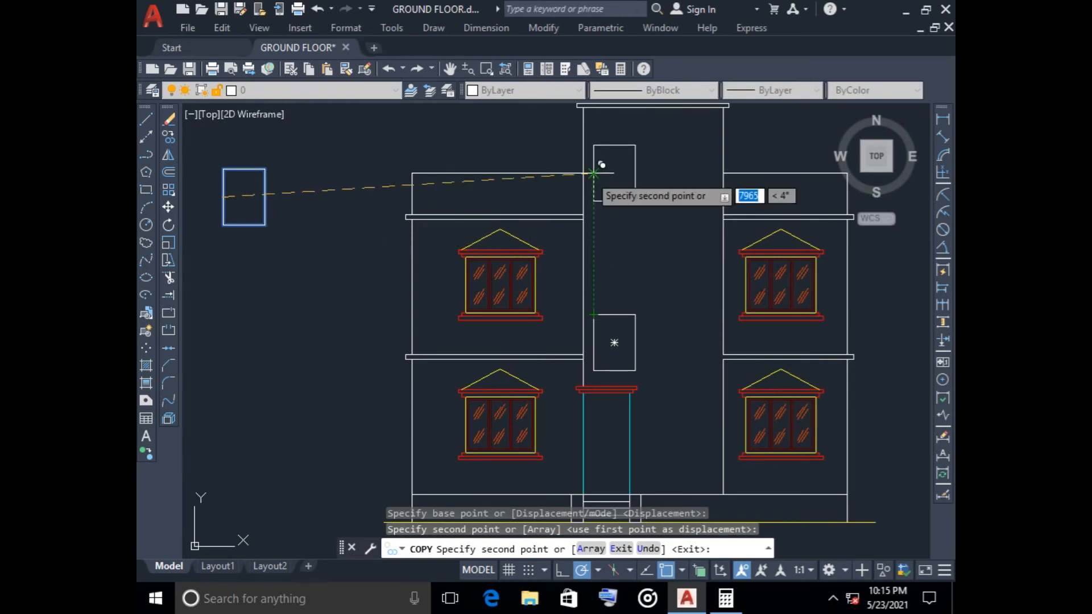
{"action": "left_click", "coordinate": [597, 167]}
{"action": "key", "text": "Escape"}
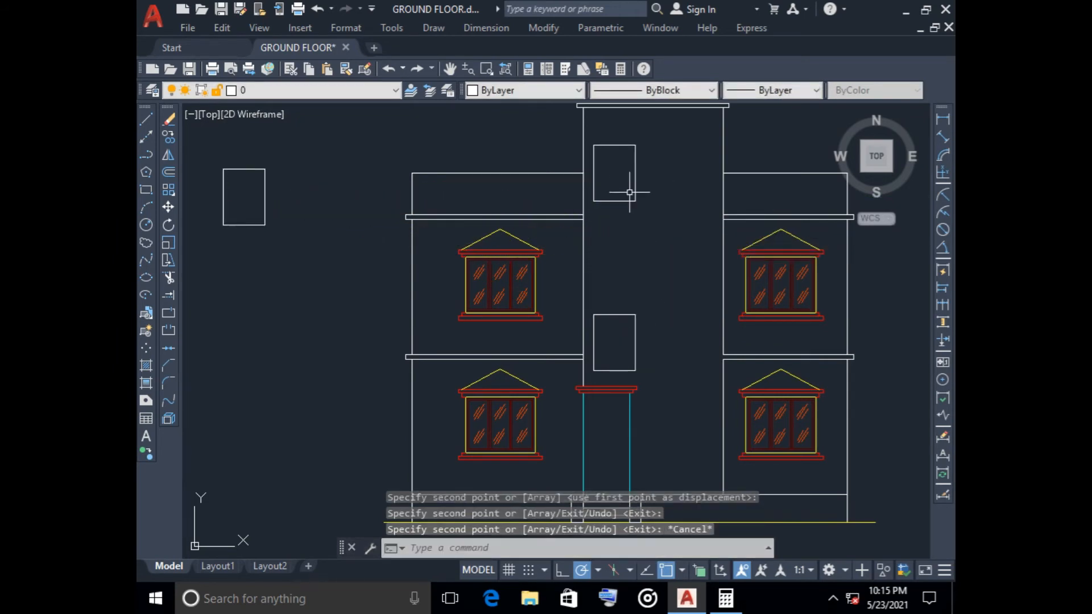
{"action": "scroll", "coordinate": [635, 277], "scroll_direction": "down", "scroll_amount": 3}
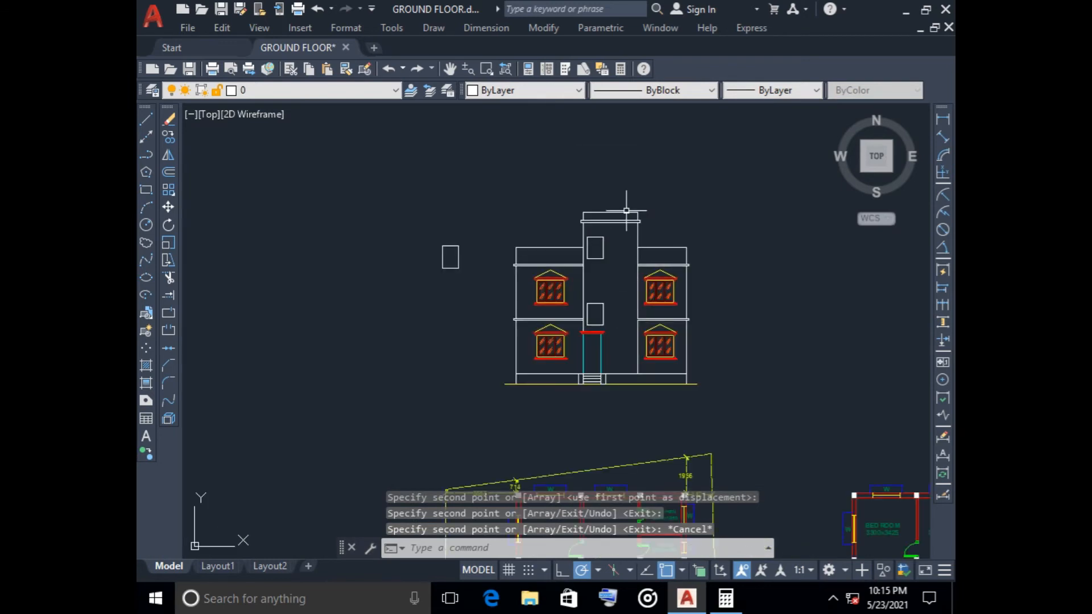
{"action": "scroll", "coordinate": [610, 220], "scroll_direction": "up", "scroll_amount": 5}
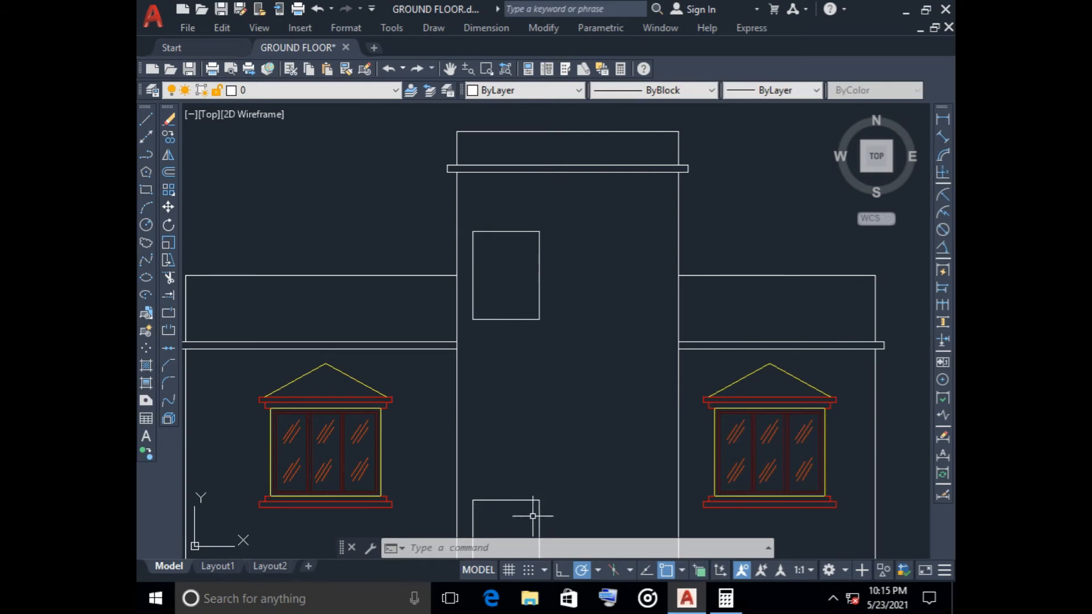
- Move both upright rectangles in the central bay to the window layer
{"action": "scroll", "coordinate": [533, 435], "scroll_direction": "down", "scroll_amount": 3}
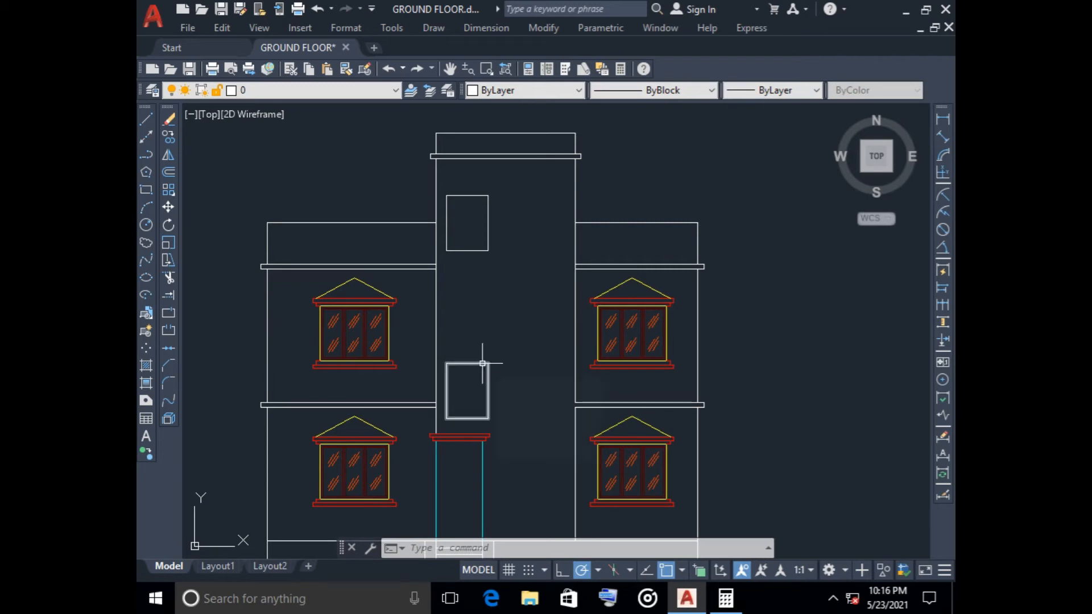
{"action": "mouse_move", "coordinate": [482, 363]}
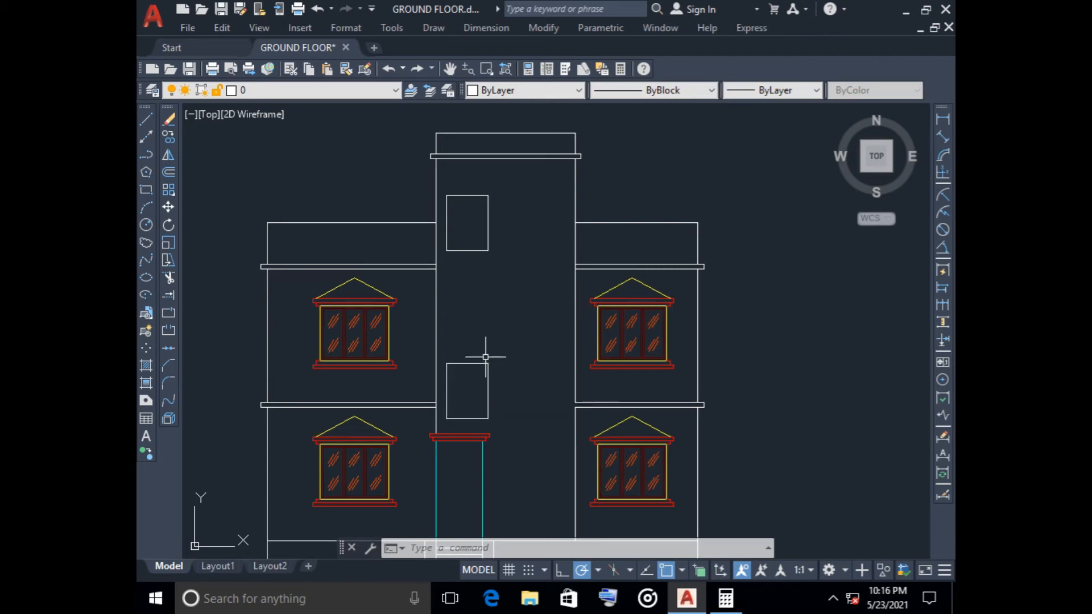
{"action": "scroll", "coordinate": [476, 238], "scroll_direction": "up", "scroll_amount": 4}
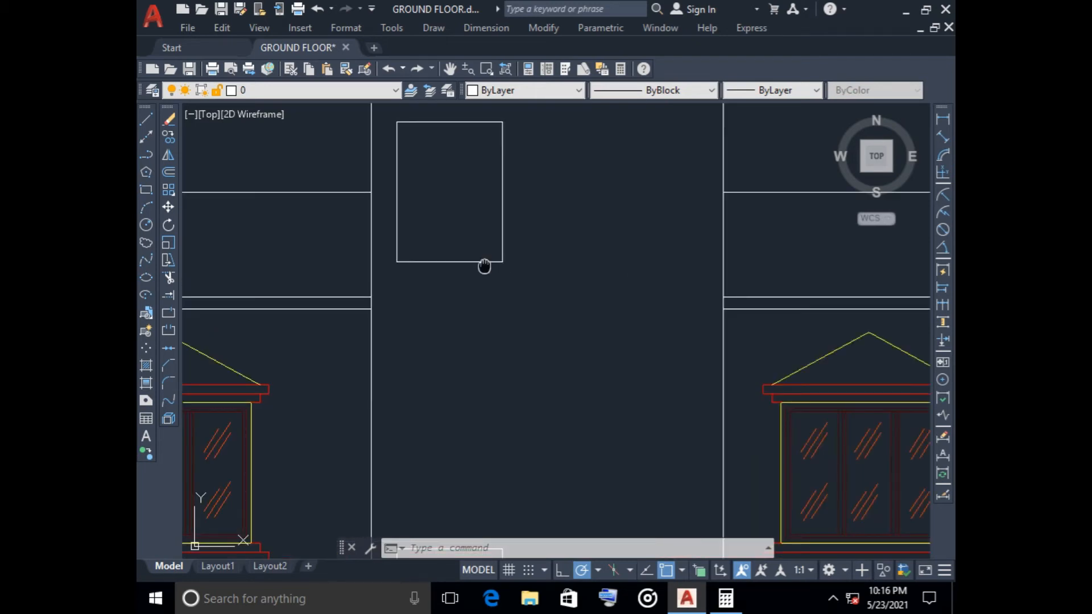
{"action": "middle_click_drag", "start_coordinate": [484, 267], "coordinate": [494, 329]}
{"action": "left_click", "coordinate": [403, 170]}
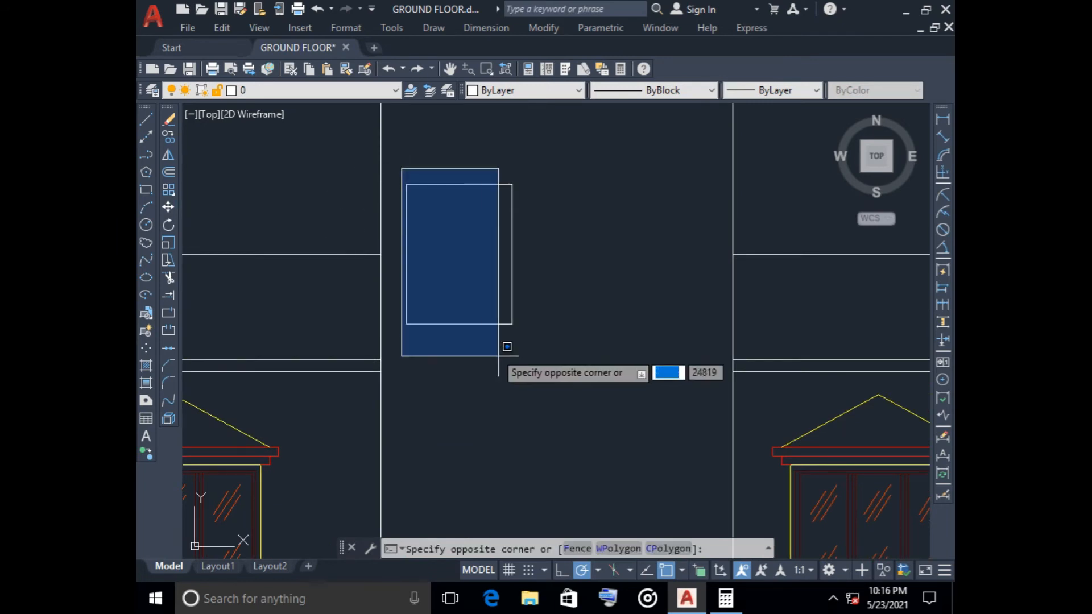
{"action": "left_click", "coordinate": [515, 352]}
{"action": "scroll", "coordinate": [625, 273], "scroll_direction": "down", "scroll_amount": 3}
{"action": "scroll", "coordinate": [483, 329], "scroll_direction": "up", "scroll_amount": 4}
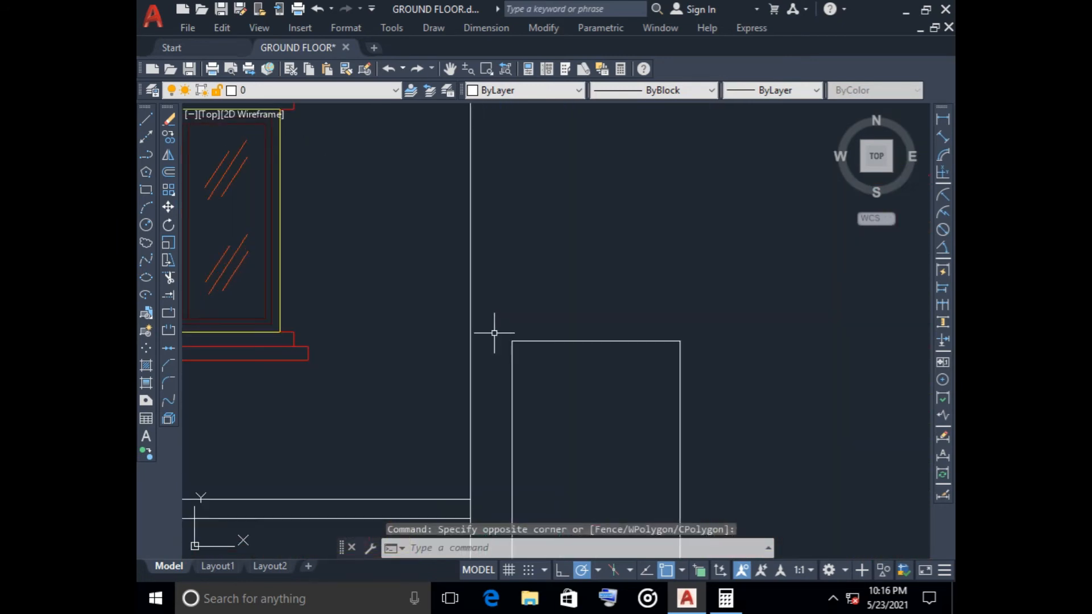
{"action": "left_click", "coordinate": [496, 322]}
{"action": "scroll", "coordinate": [592, 346], "scroll_direction": "down", "scroll_amount": 2}
{"action": "left_click", "coordinate": [654, 418]}
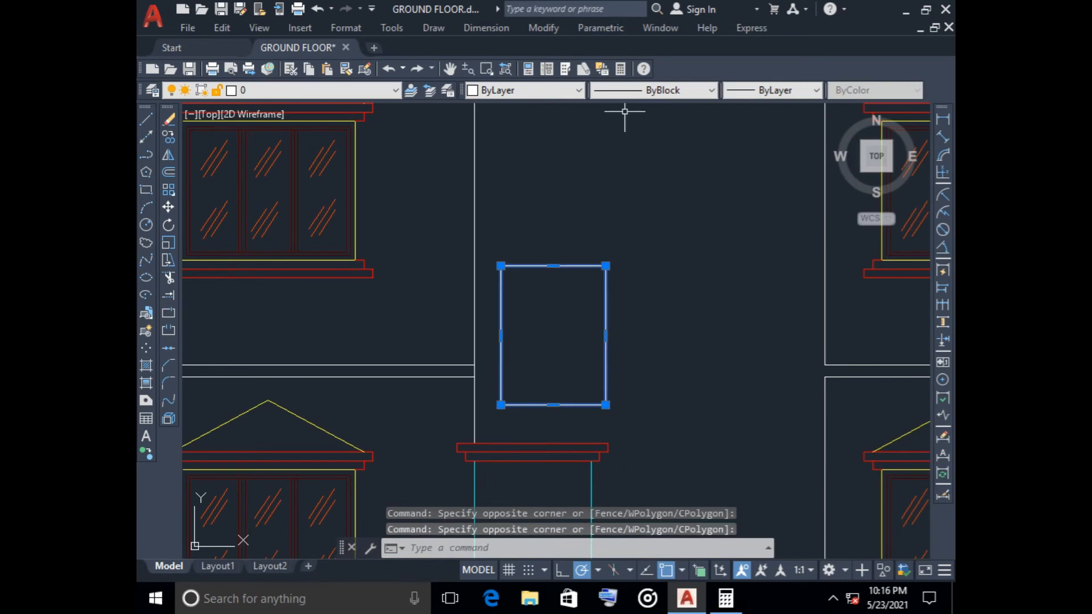
{"action": "left_click", "coordinate": [319, 90]}
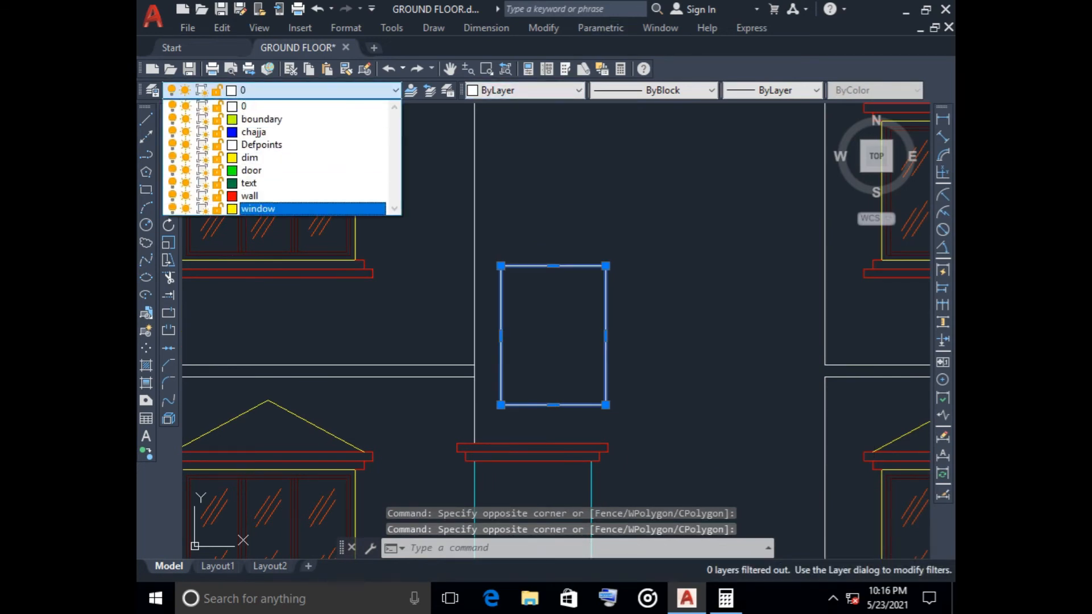
{"action": "left_click", "coordinate": [256, 209]}
{"action": "key", "text": "Escape"}
- Set the colour of the two central bay rectangles to cyan
{"action": "scroll", "coordinate": [678, 284], "scroll_direction": "down", "scroll_amount": 3}
{"action": "mouse_move", "coordinate": [678, 285]}
{"action": "middle_mouse_down"}
{"action": "mouse_move", "coordinate": [647, 284]}
{"action": "mouse_move", "coordinate": [623, 316]}
{"action": "middle_mouse_up"}
{"action": "left_click", "coordinate": [552, 134]}
{"action": "left_click", "coordinate": [623, 256]}
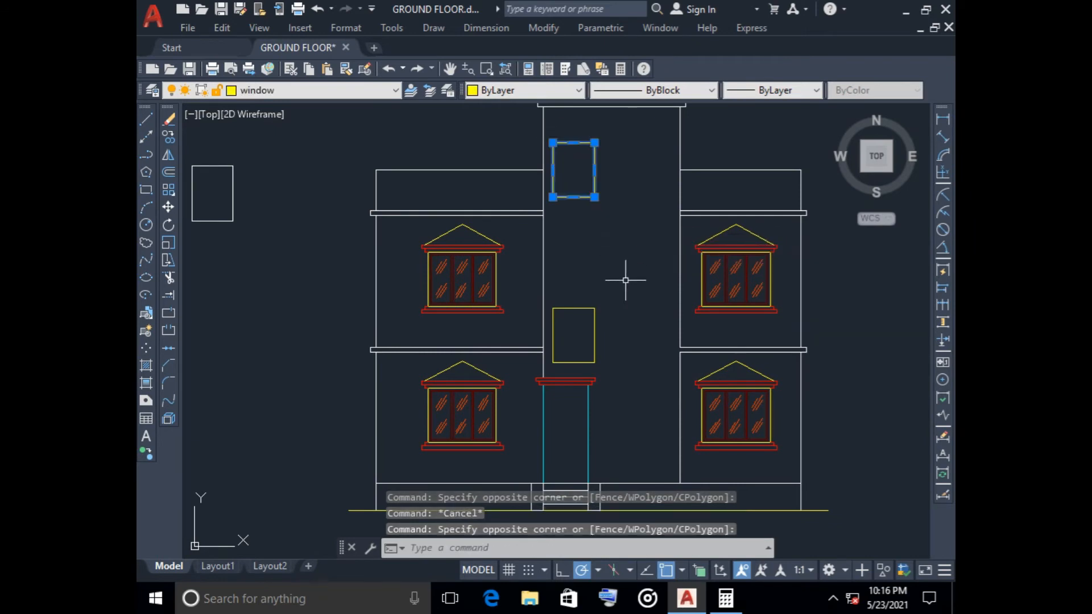
{"action": "left_click", "coordinate": [568, 319]}
{"action": "left_click", "coordinate": [553, 277]}
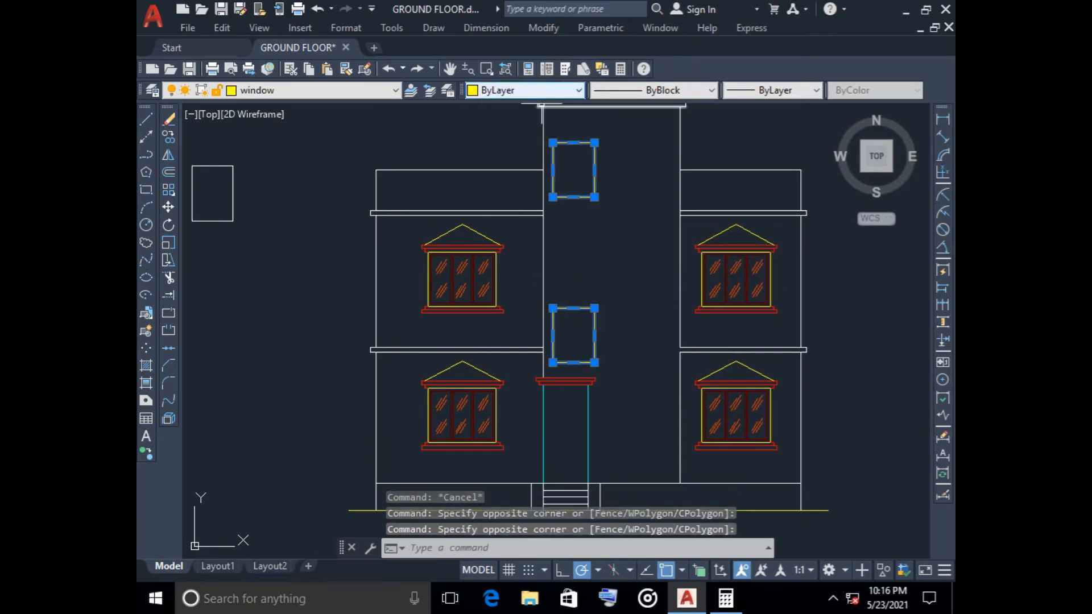
{"action": "left_click", "coordinate": [523, 90]}
{"action": "left_click", "coordinate": [493, 170]}
{"action": "key", "text": "Escape"}
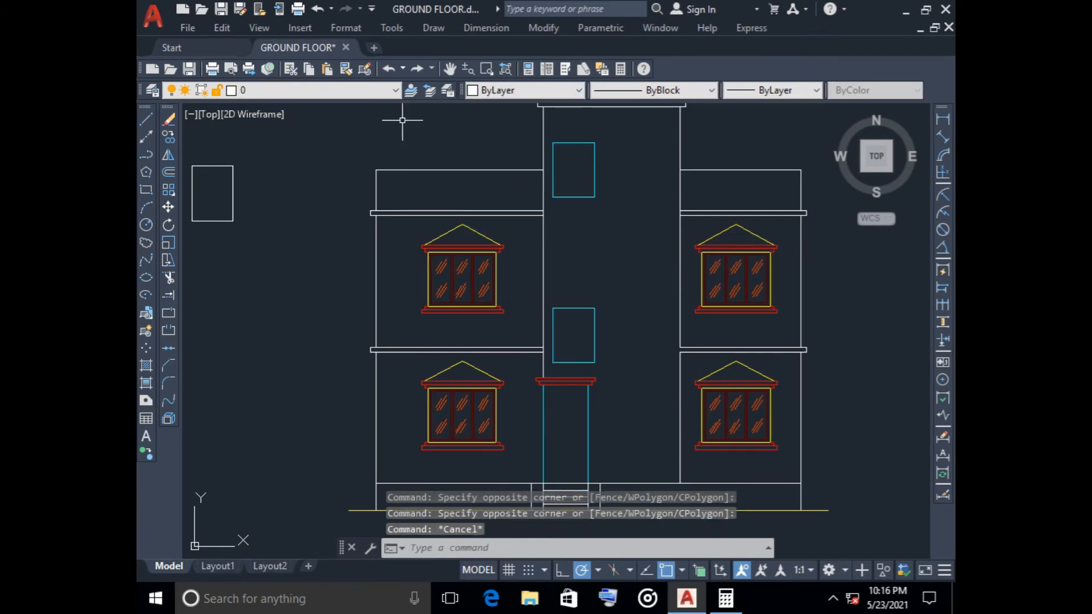
- Keep layer 0 current and set the drawing colour for new objects to Cyan
{"action": "left_click", "coordinate": [341, 90]}
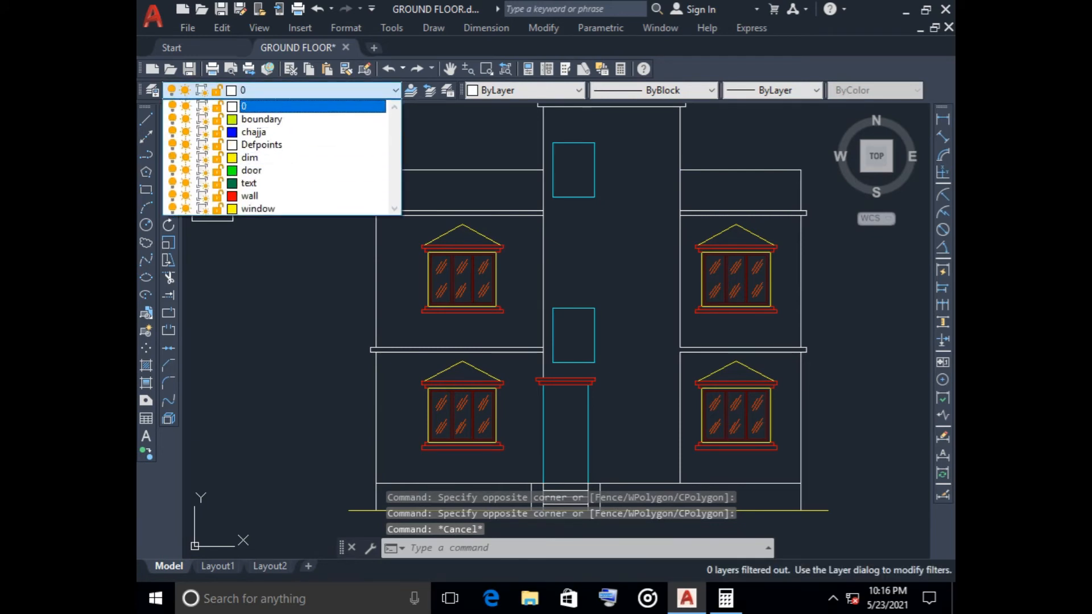
{"action": "left_click", "coordinate": [244, 104]}
{"action": "left_click", "coordinate": [523, 90]}
{"action": "left_click", "coordinate": [501, 171]}
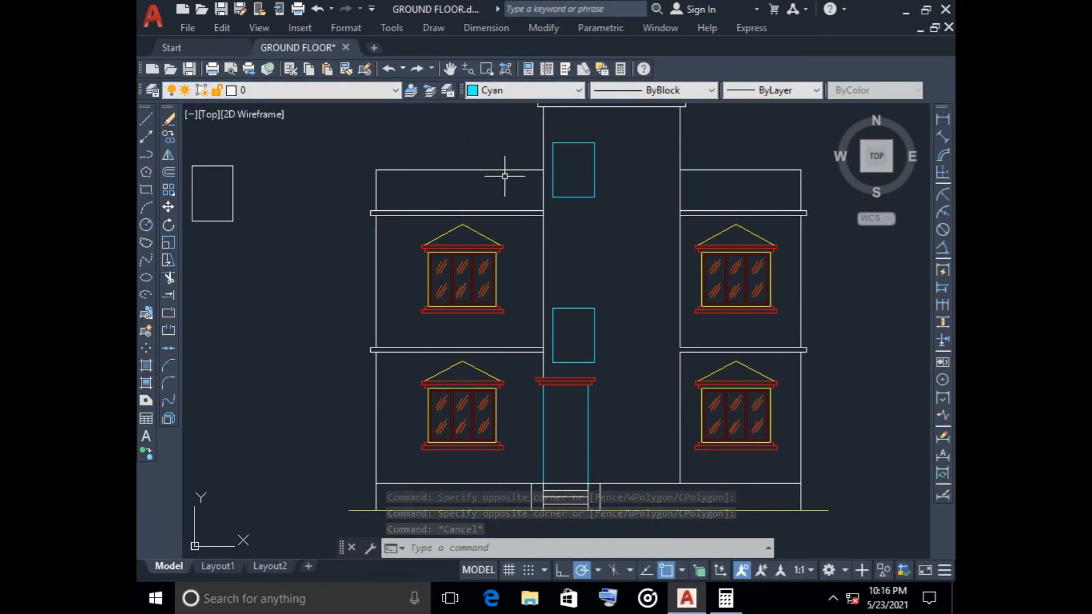
- Offset both central bay window rectangles 50 inward to form their frames
{"action": "left_click", "coordinate": [168, 171]}
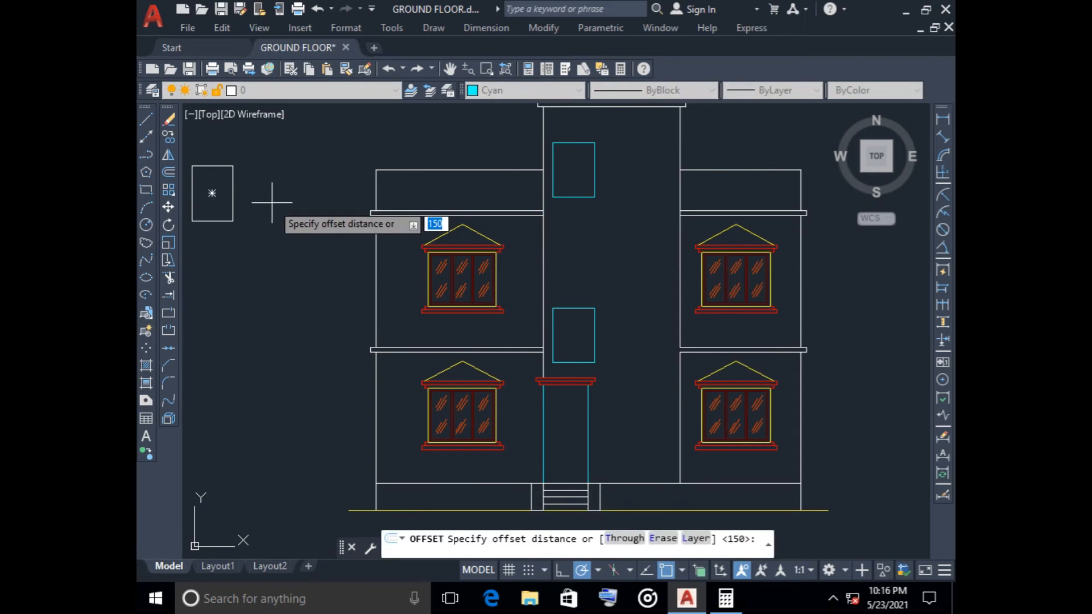
{"action": "key", "text": "Return"}
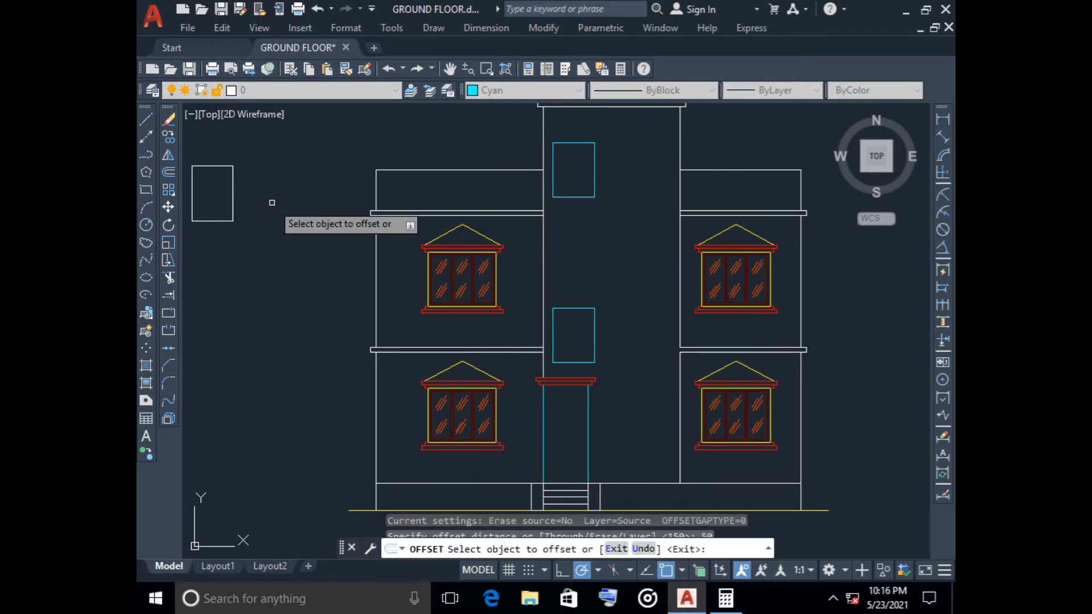
{"action": "left_click", "coordinate": [580, 312]}
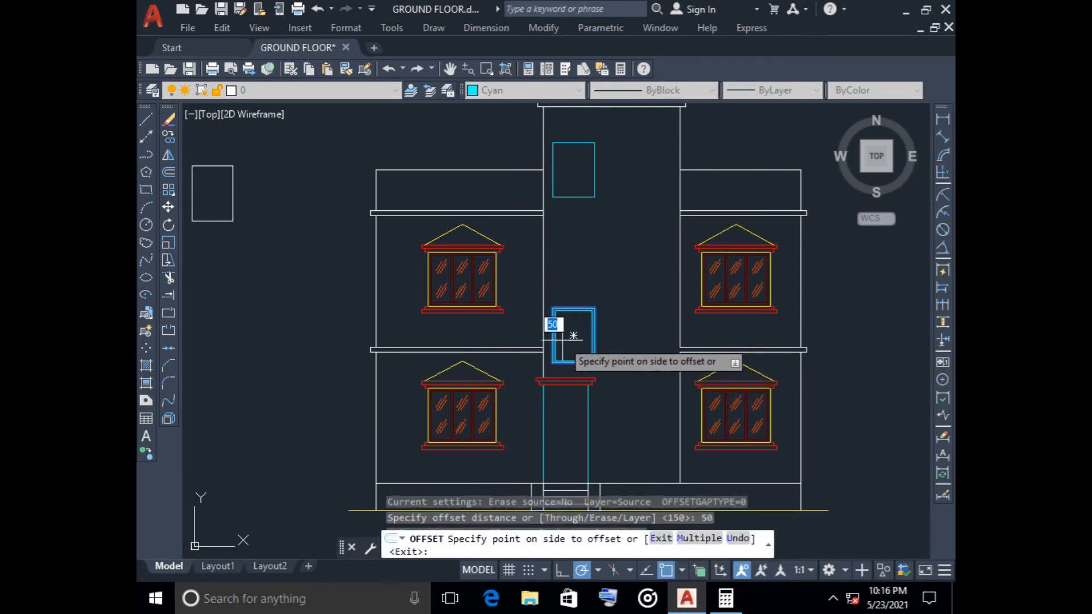
{"action": "left_click", "coordinate": [568, 330]}
{"action": "left_click", "coordinate": [576, 197]}
{"action": "key", "text": "Escape"}
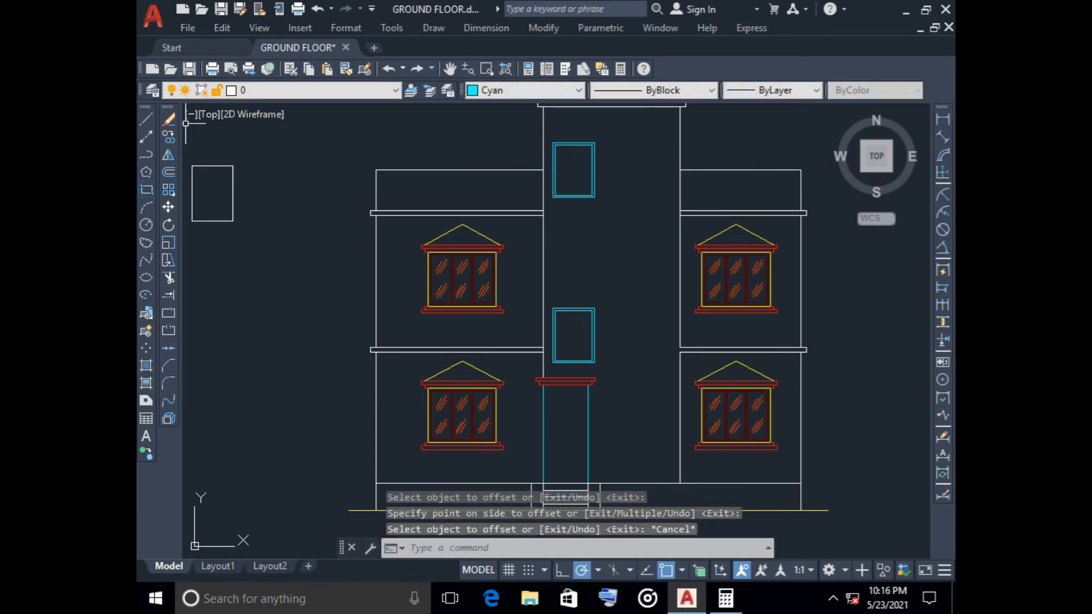
- Draw two side-by-side rectangles filling the lower half of the upper window's inner frame, meeting at the frame's centre
{"action": "type", "text": "rec"}
{"action": "key", "text": "Return"}
{"action": "scroll", "coordinate": [597, 242], "scroll_direction": "up", "scroll_amount": 5}
{"action": "middle_click_drag", "start_coordinate": [585, 254], "coordinate": [583, 381]}
{"action": "left_click", "coordinate": [565, 324]}
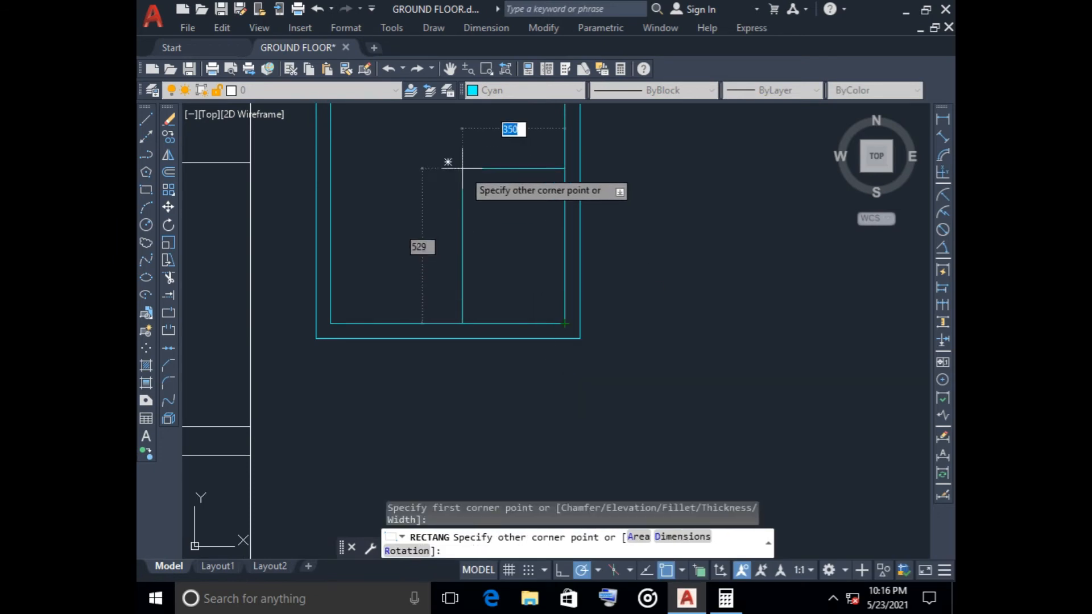
{"action": "left_click", "coordinate": [448, 163]}
{"action": "scroll", "coordinate": [513, 257], "scroll_direction": "down", "scroll_amount": 4}
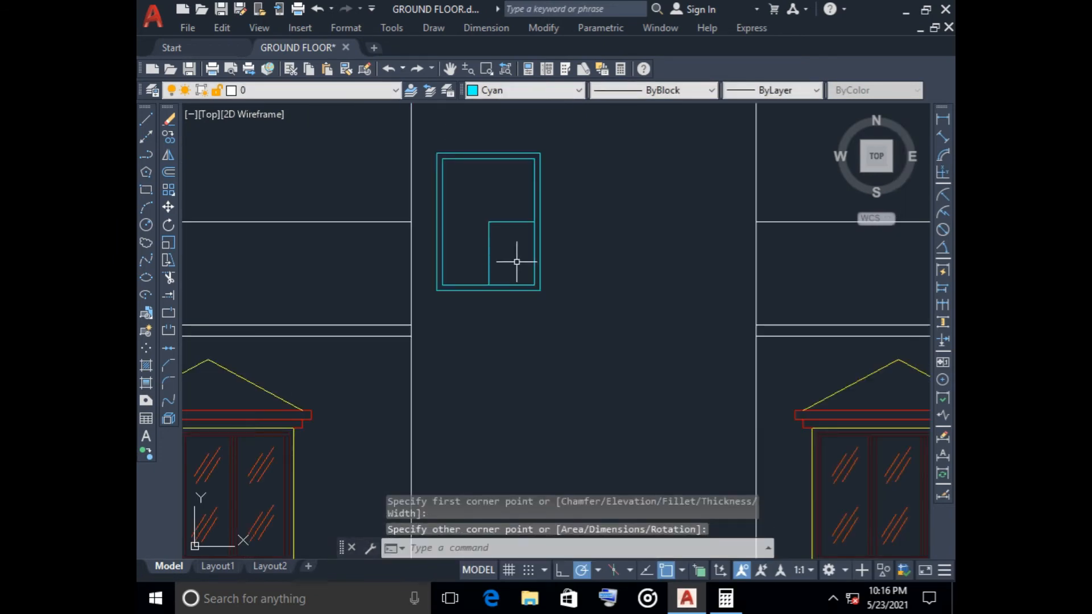
{"action": "key", "text": "Return"}
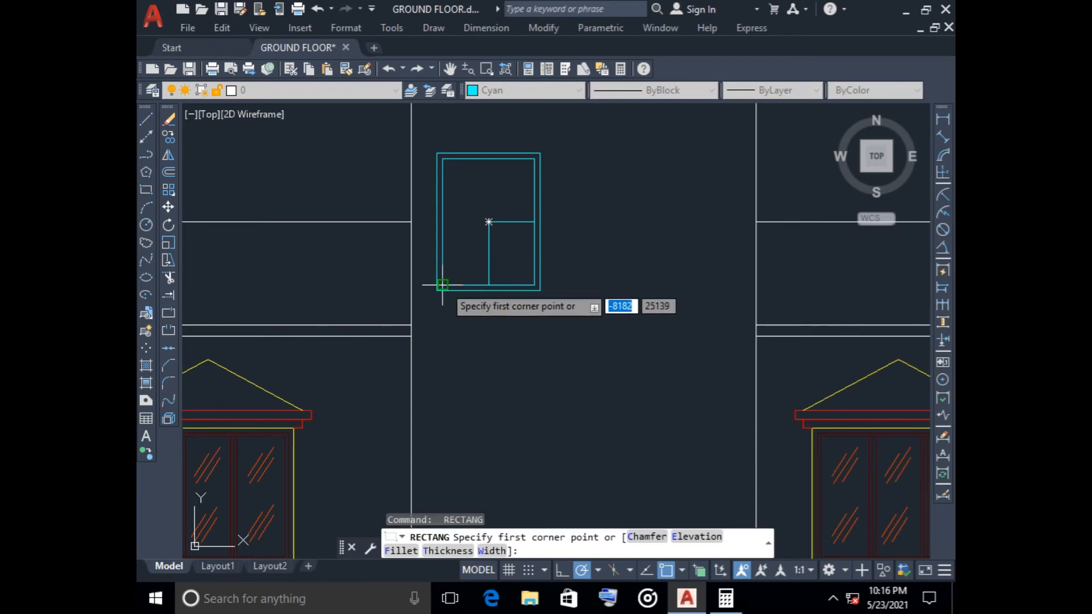
{"action": "left_click", "coordinate": [442, 284]}
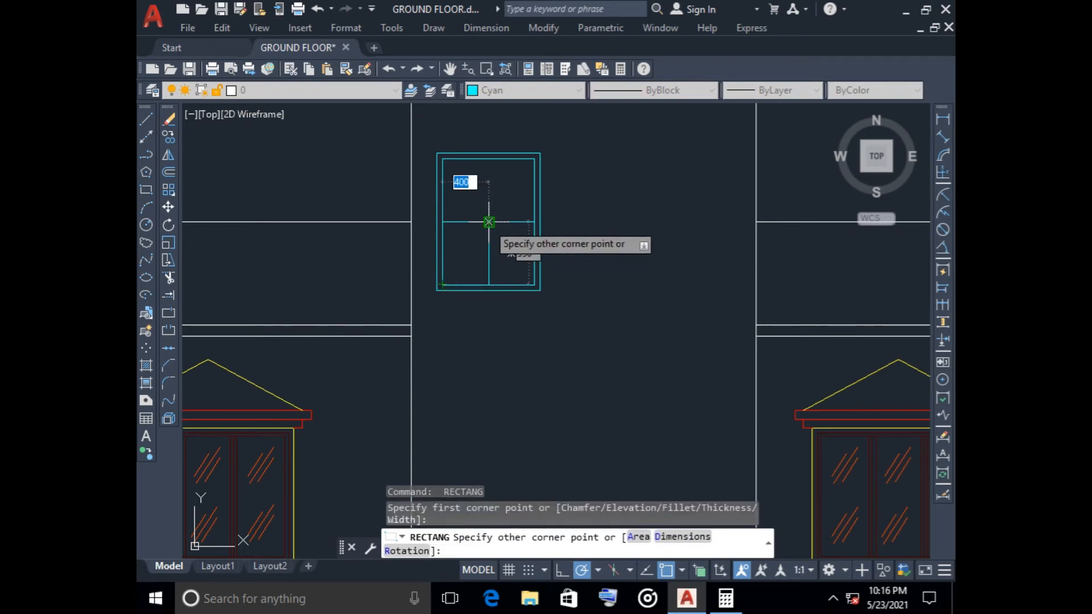
{"action": "key", "text": "Escape"}
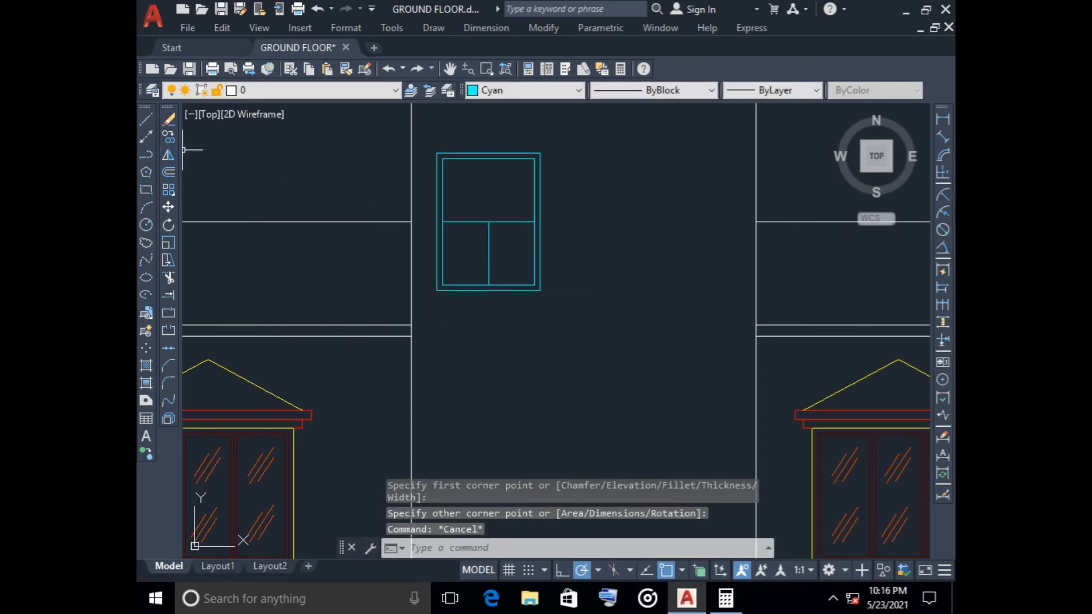
- Draw a vertical line from the centre of the upper window to the midpoint of its inner frame's top edge
{"action": "left_click", "coordinate": [146, 119]}
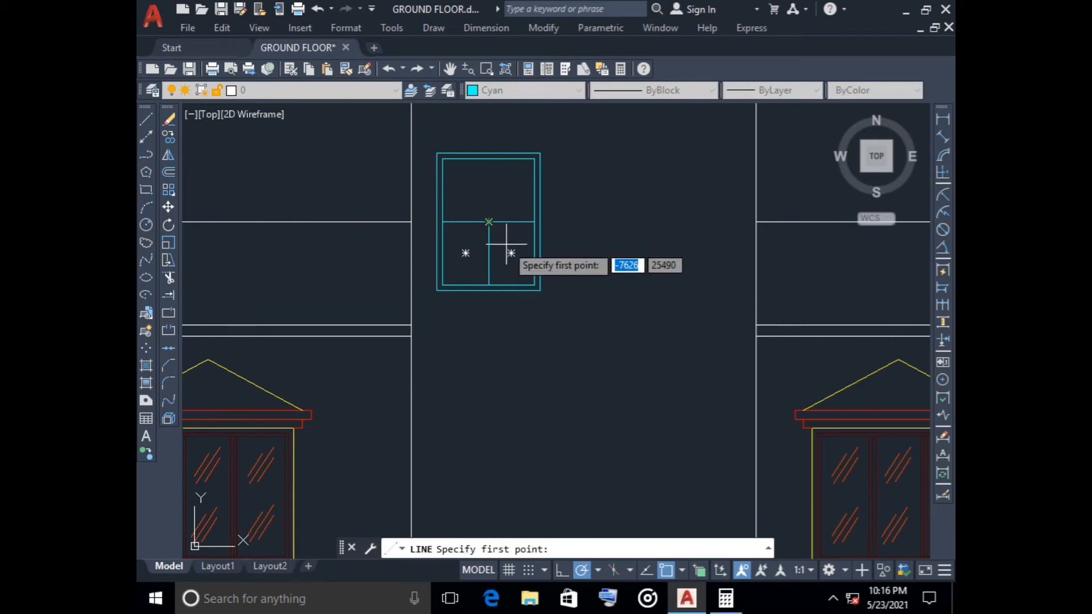
{"action": "left_click", "coordinate": [489, 222]}
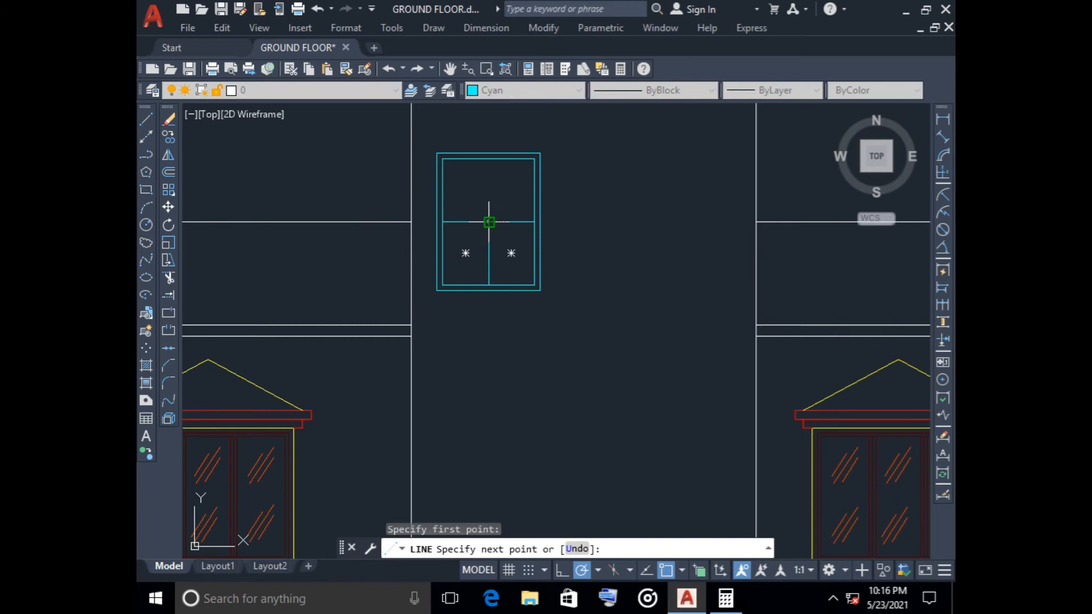
{"action": "left_click", "coordinate": [489, 160]}
{"action": "key", "text": "Escape"}
- Draw two side-by-side rectangles filling the lower half of the inner frame of the window above the door, meeting at its centre
{"action": "scroll", "coordinate": [602, 303], "scroll_direction": "down", "scroll_amount": 6}
{"action": "middle_click_drag", "start_coordinate": [604, 311], "coordinate": [602, 241]}
{"action": "scroll", "coordinate": [599, 282], "scroll_direction": "up", "scroll_amount": 6}
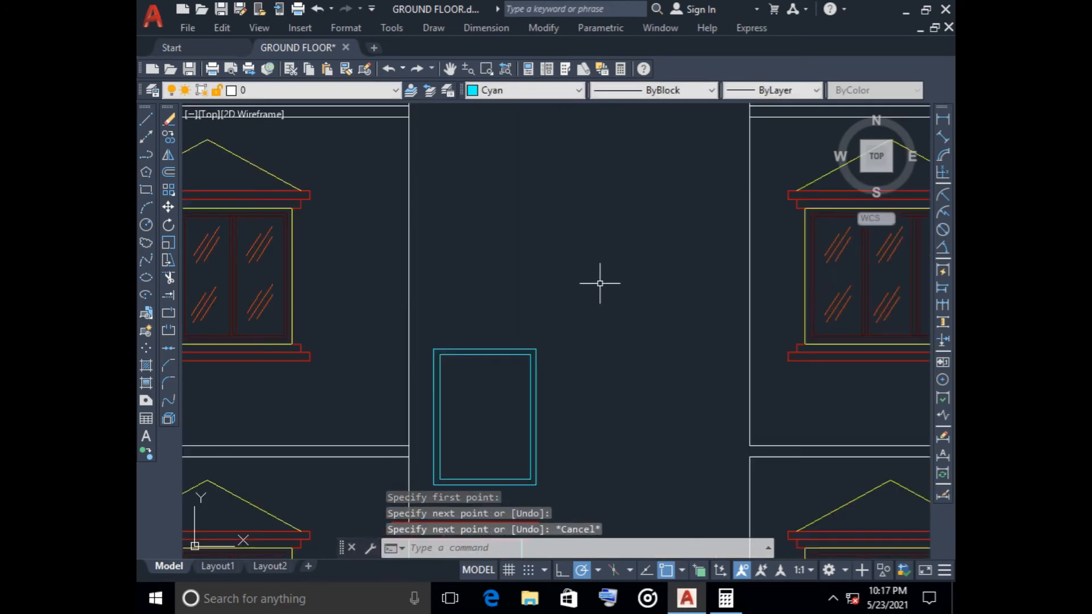
{"action": "scroll", "coordinate": [594, 320], "scroll_direction": "down", "scroll_amount": 4}
{"action": "mouse_move", "coordinate": [592, 320]}
{"action": "middle_mouse_down"}
{"action": "mouse_move", "coordinate": [598, 332]}
{"action": "mouse_move", "coordinate": [585, 209]}
{"action": "mouse_move", "coordinate": [550, 280]}
{"action": "middle_mouse_up"}
{"action": "scroll", "coordinate": [566, 216], "scroll_direction": "up", "scroll_amount": 6}
{"action": "scroll", "coordinate": [598, 288], "scroll_direction": "down", "scroll_amount": 6}
{"action": "middle_click_drag", "start_coordinate": [572, 339], "coordinate": [554, 288]}
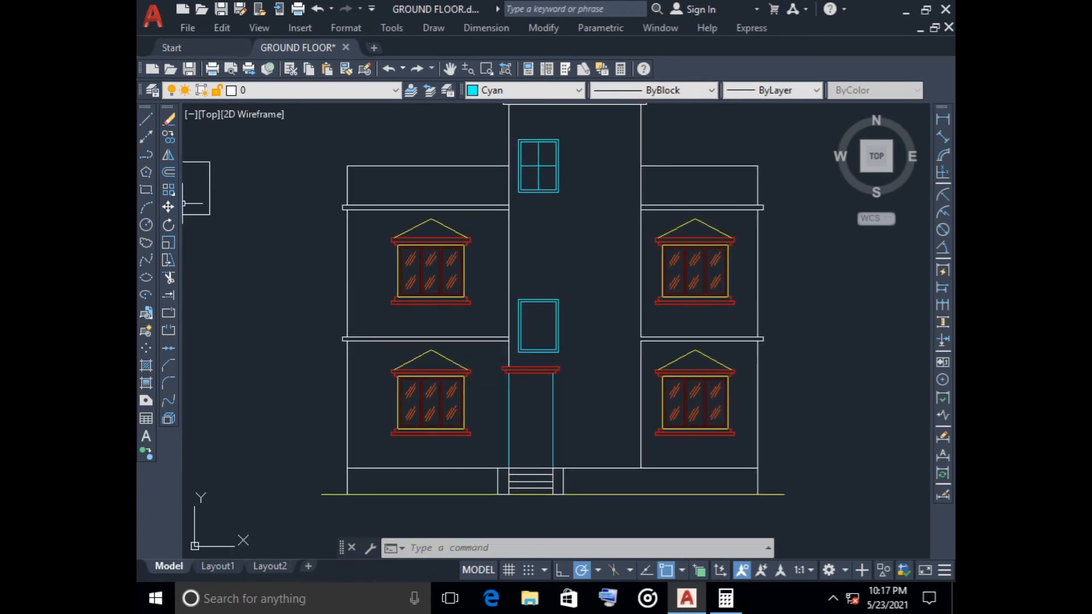
{"action": "left_click", "coordinate": [146, 190]}
{"action": "scroll", "coordinate": [560, 346], "scroll_direction": "up", "scroll_amount": 8}
{"action": "left_click", "coordinate": [532, 368]}
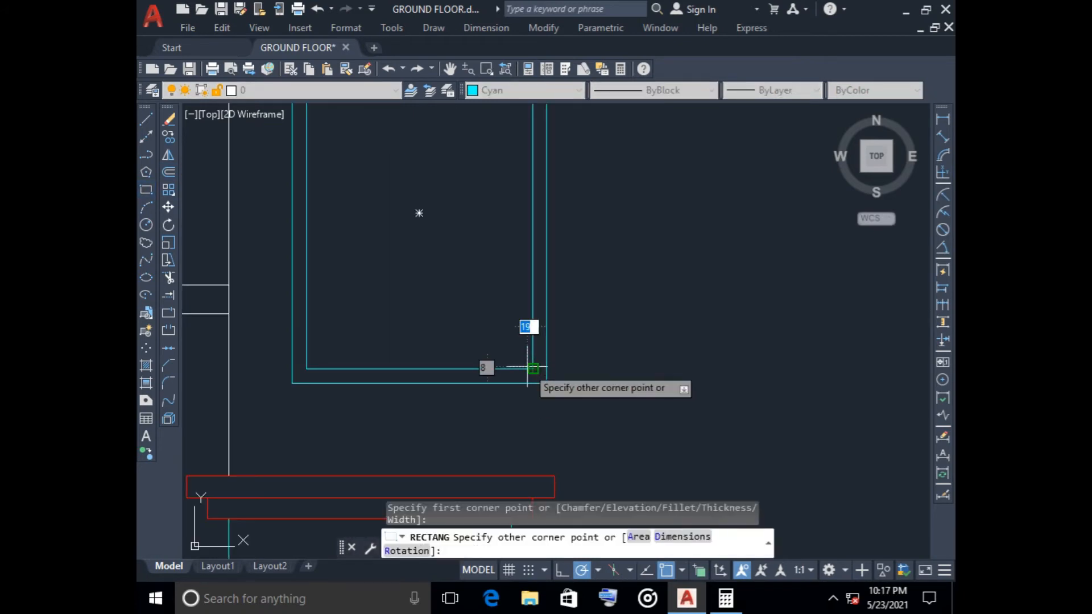
{"action": "left_click", "coordinate": [419, 213]}
{"action": "key", "text": "Return"}
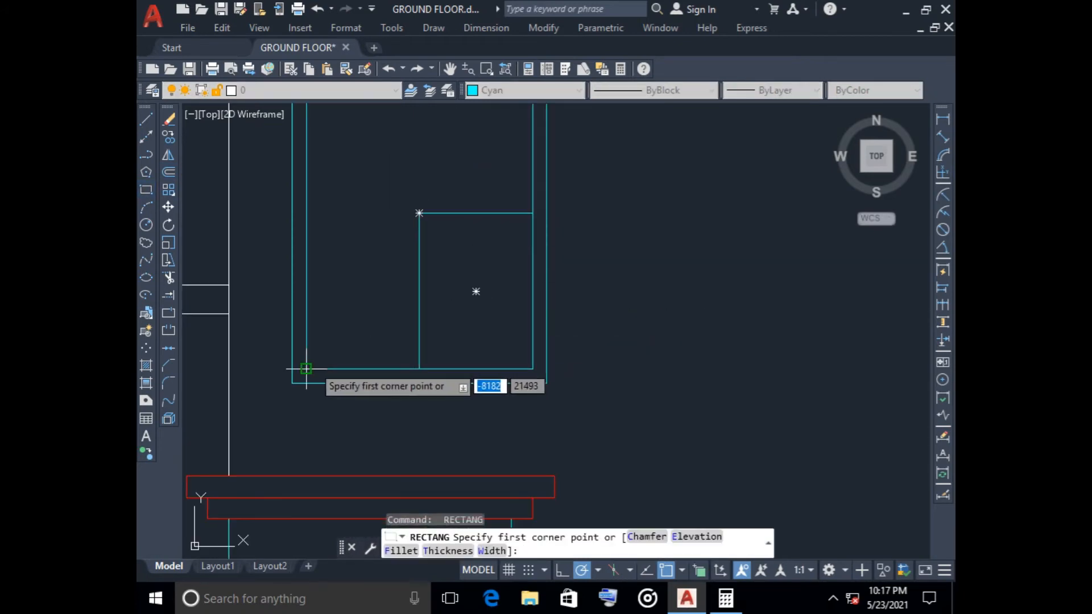
{"action": "left_click", "coordinate": [306, 369]}
{"action": "left_click", "coordinate": [419, 213]}
{"action": "key", "text": "Escape"}
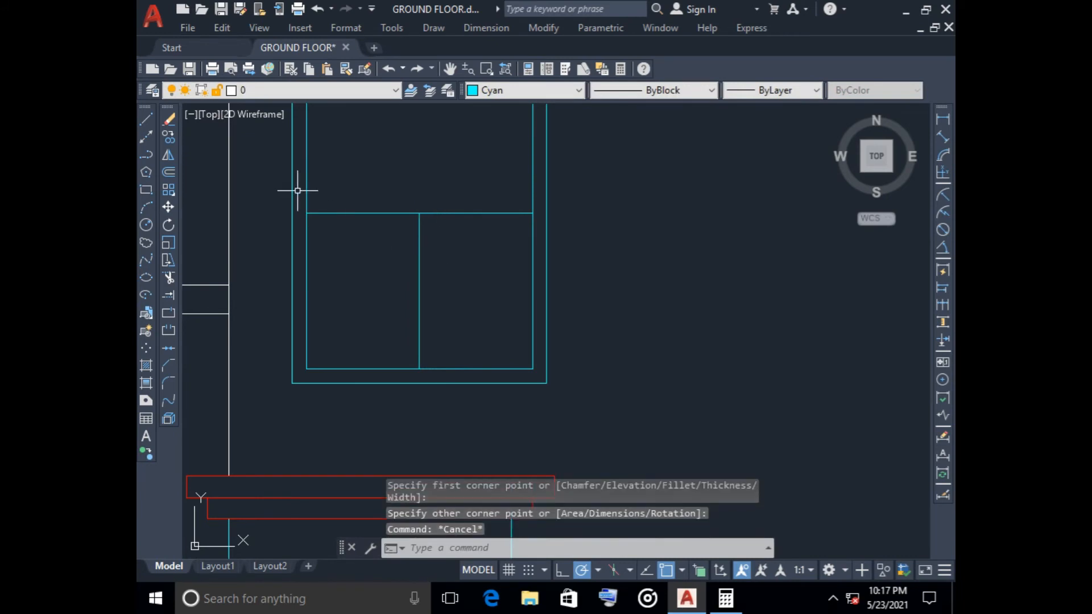
- Draw a vertical line from the centre of the window above the door up to its inner frame's top edge
{"action": "left_click", "coordinate": [146, 119]}
{"action": "left_click", "coordinate": [419, 213]}
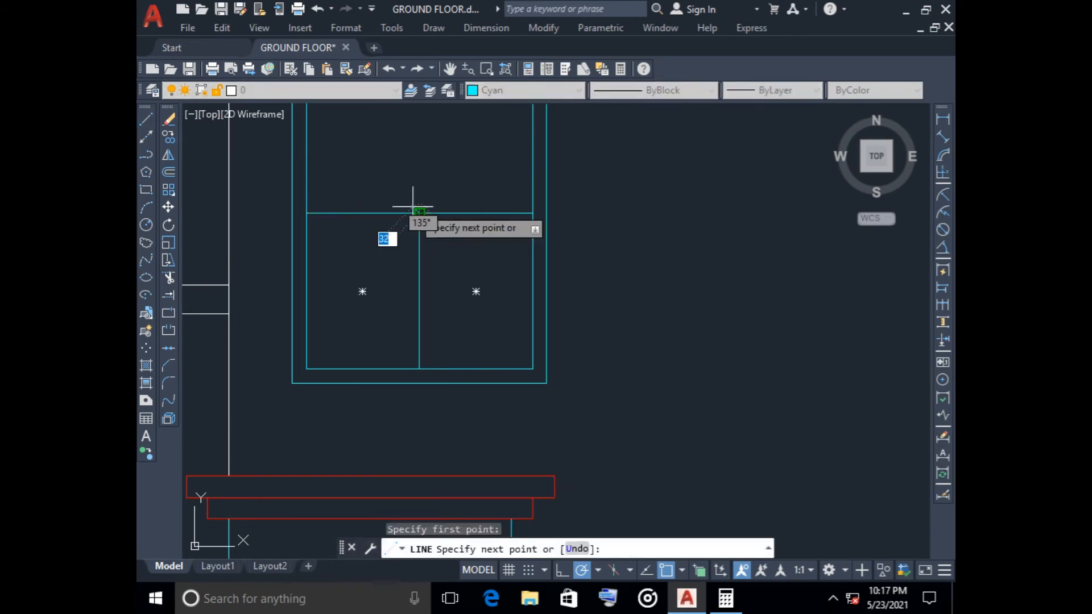
{"action": "scroll", "coordinate": [428, 157], "scroll_direction": "down", "scroll_amount": 3}
{"action": "scroll", "coordinate": [427, 157], "scroll_direction": "down", "scroll_amount": 2}
{"action": "key", "text": "Escape"}
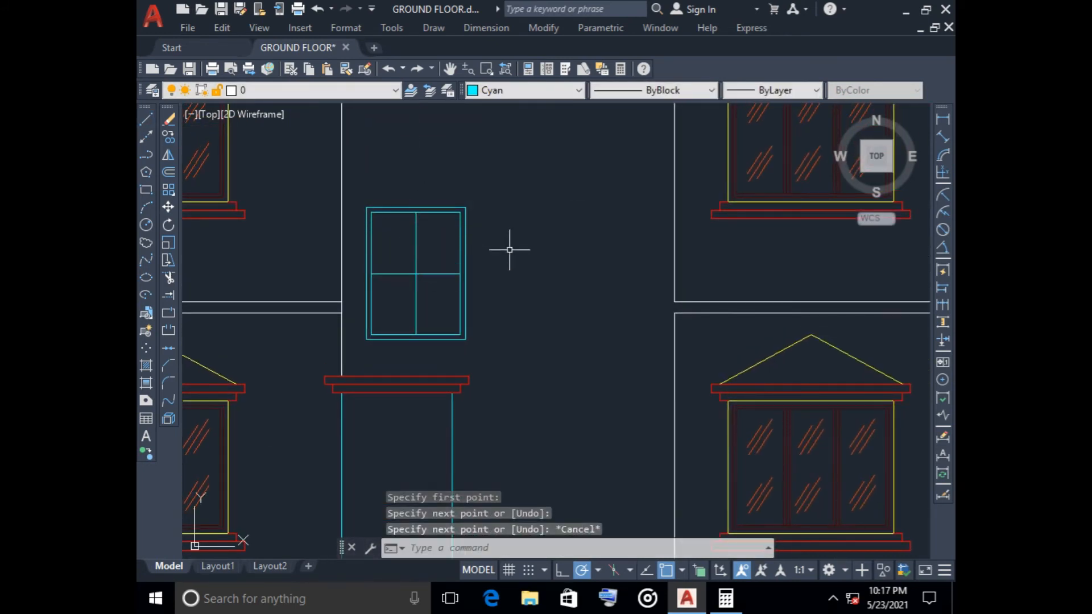
- Offset the outlines of the two lower panes inward by 50 in the central window above the door lintel
{"action": "scroll", "coordinate": [524, 277], "scroll_direction": "down", "scroll_amount": 1}
{"action": "scroll", "coordinate": [524, 277], "scroll_direction": "down", "scroll_amount": 1}
{"action": "middle_click_drag", "start_coordinate": [524, 280], "coordinate": [530, 310]}
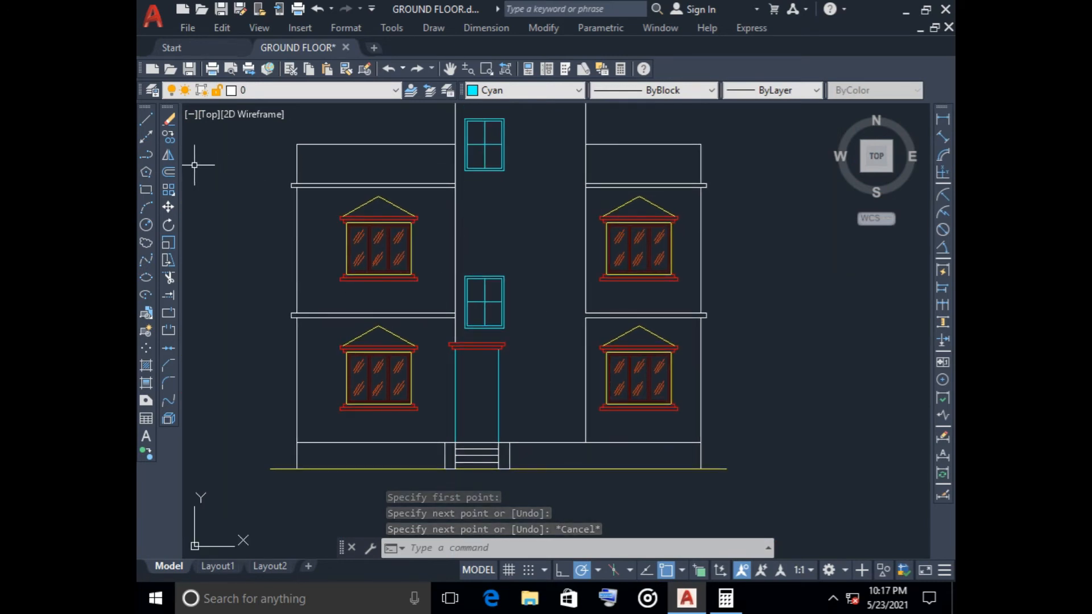
{"action": "left_click", "coordinate": [168, 171]}
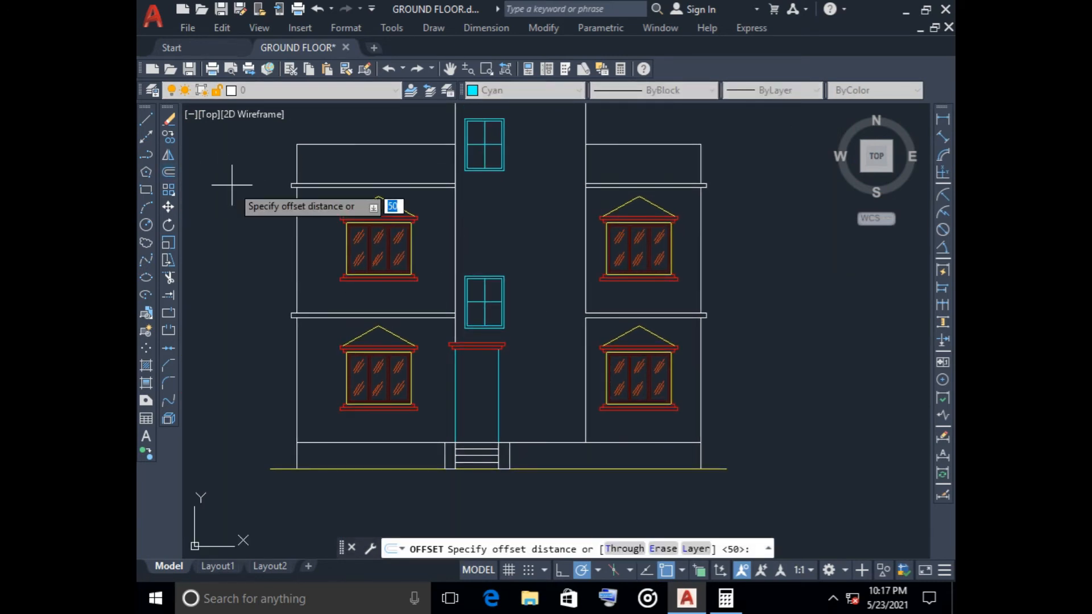
{"action": "key", "text": "Return"}
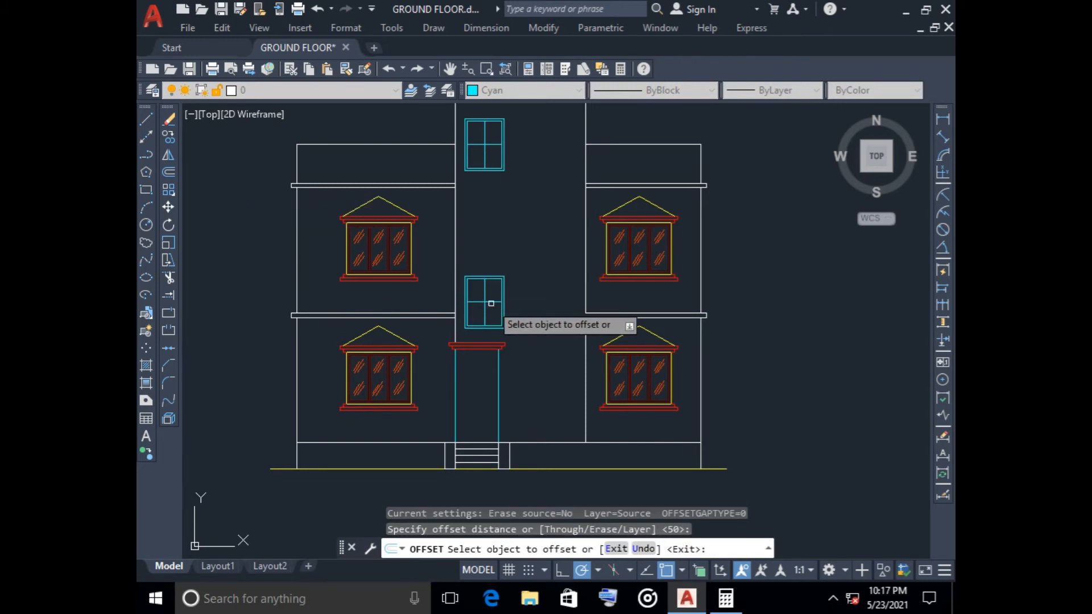
{"action": "scroll", "coordinate": [490, 303], "scroll_direction": "up", "scroll_amount": 3}
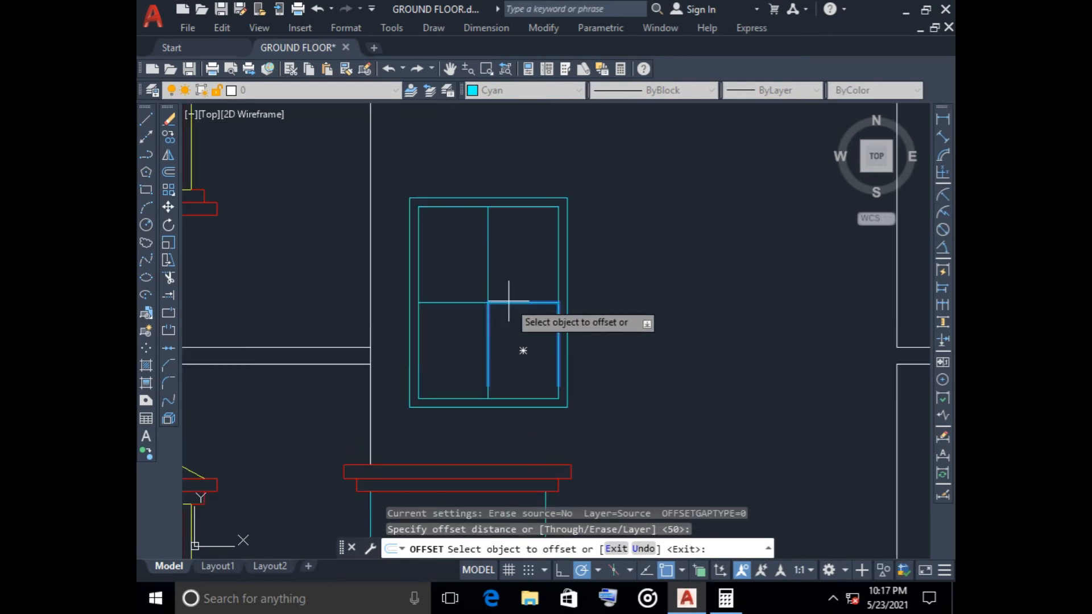
{"action": "left_click", "coordinate": [508, 302]}
{"action": "left_click", "coordinate": [512, 331]}
{"action": "left_click", "coordinate": [456, 302]}
{"action": "left_click", "coordinate": [455, 349]}
- Offset the outlines of the two lower panes inward by 50 in the upper central window
{"action": "scroll", "coordinate": [613, 261], "scroll_direction": "down", "scroll_amount": 4}
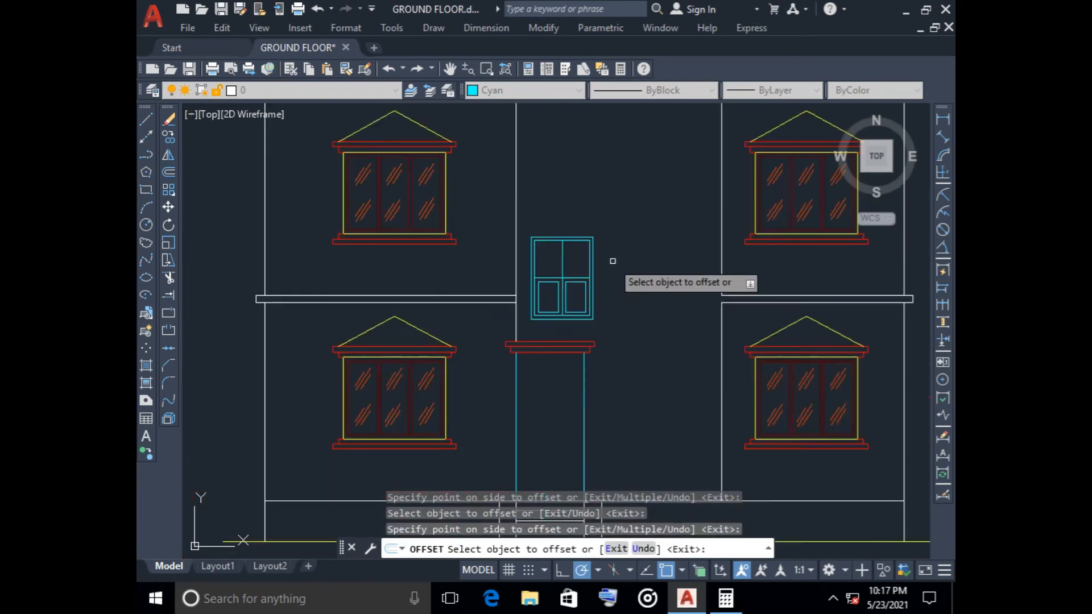
{"action": "scroll", "coordinate": [626, 256], "scroll_direction": "down", "scroll_amount": 2}
{"action": "scroll", "coordinate": [569, 216], "scroll_direction": "up", "scroll_amount": 5}
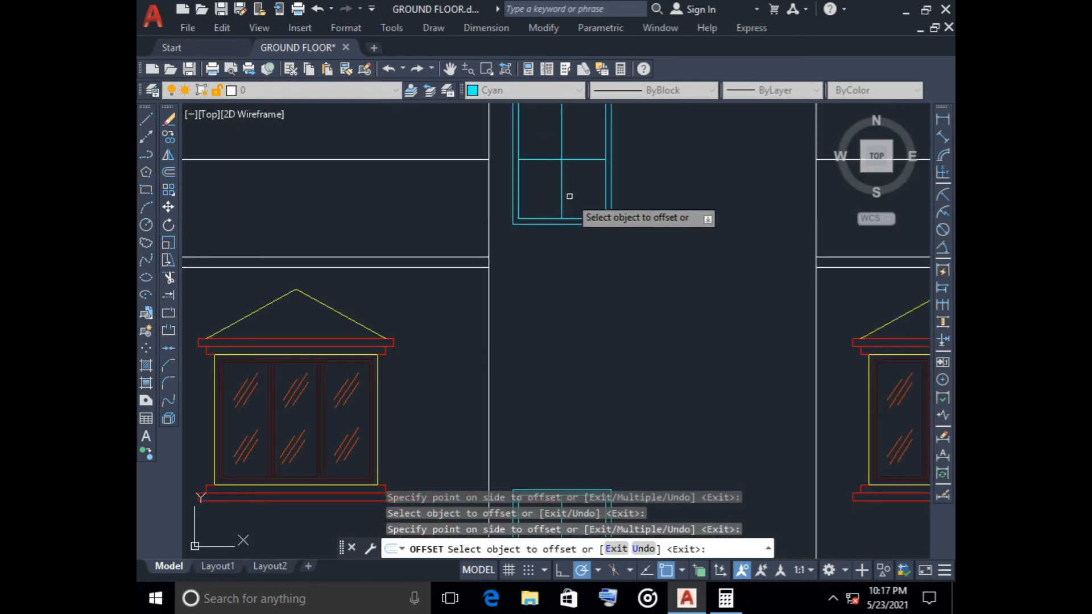
{"action": "left_click", "coordinate": [543, 160]}
{"action": "left_click", "coordinate": [548, 185]}
{"action": "left_click", "coordinate": [590, 159]}
{"action": "left_click", "coordinate": [570, 192]}
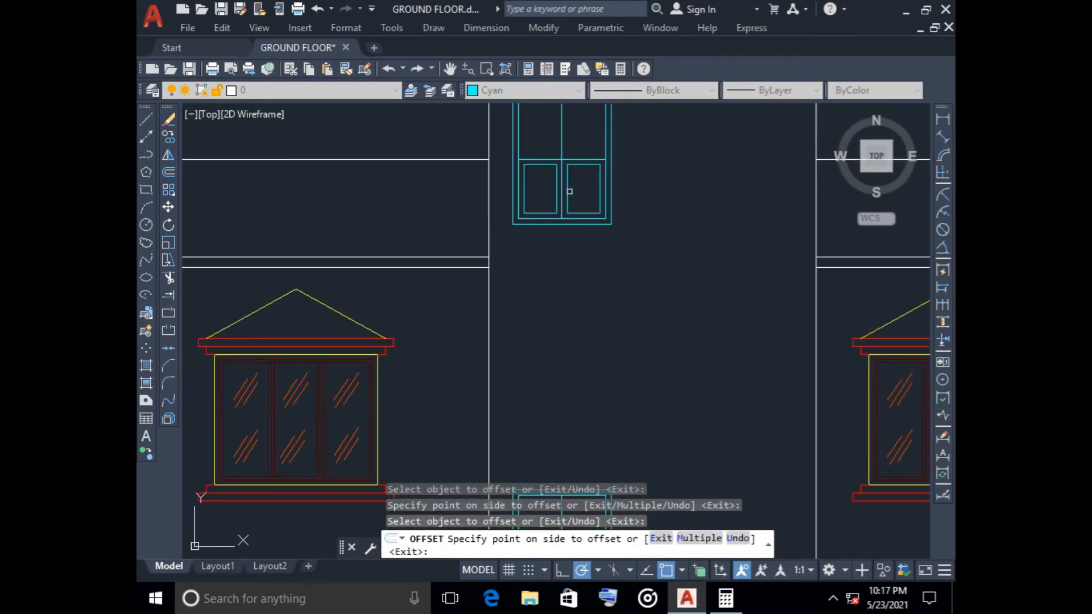
{"action": "scroll", "coordinate": [569, 192], "scroll_direction": "down", "scroll_amount": 4}
{"action": "scroll", "coordinate": [648, 244], "scroll_direction": "down", "scroll_amount": 2}
{"action": "middle_click_drag", "start_coordinate": [649, 244], "coordinate": [592, 241]}
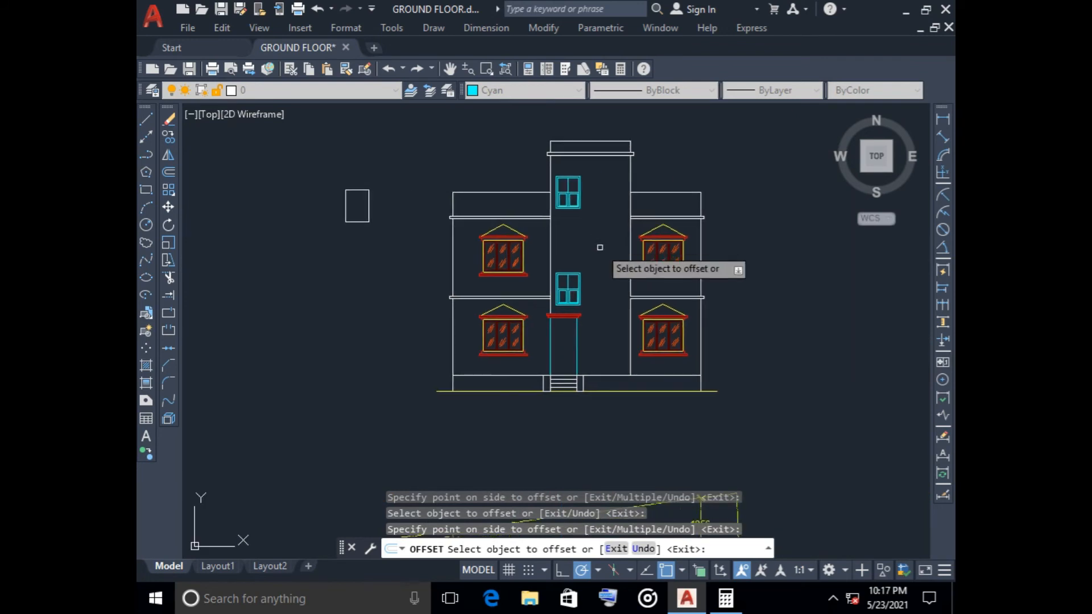
{"action": "key", "text": "Escape"}
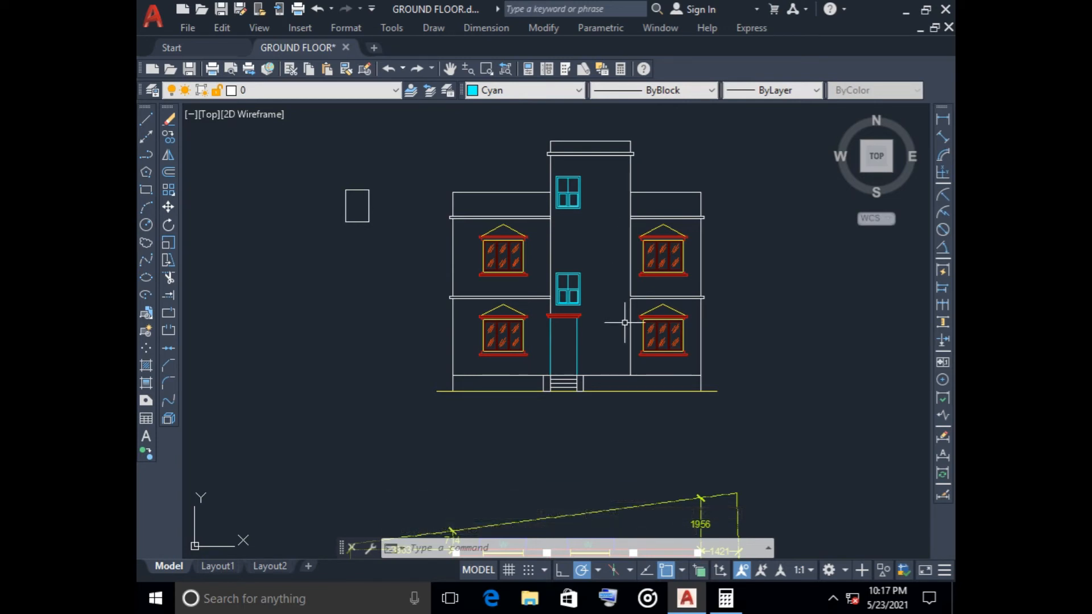
- Keep layer 0 current and set the current object colour to Color 40
{"action": "scroll", "coordinate": [544, 226], "scroll_direction": "up", "scroll_amount": 4}
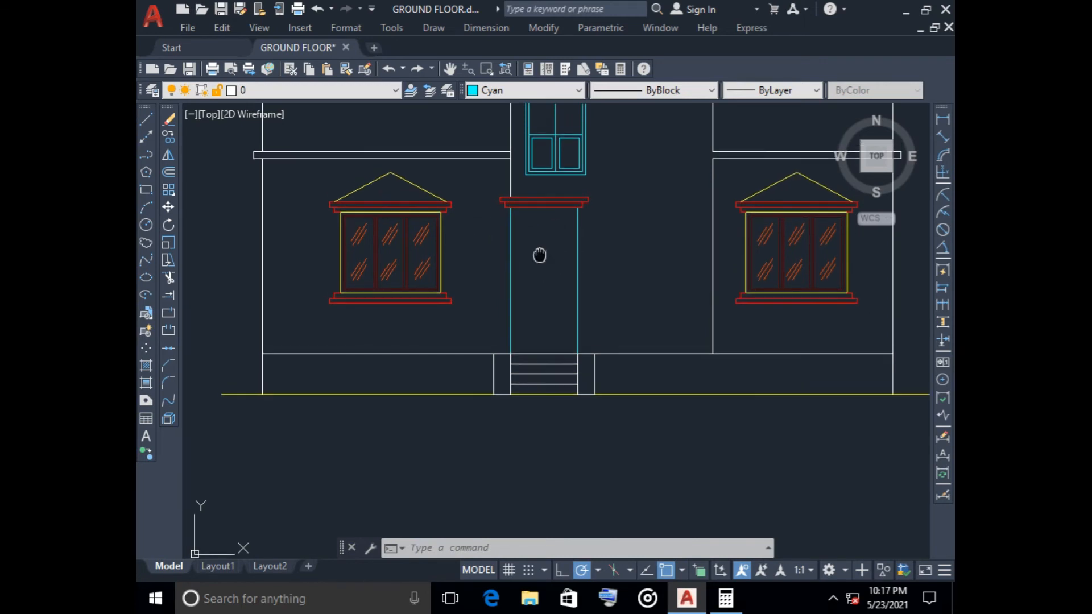
{"action": "scroll", "coordinate": [535, 262], "scroll_direction": "down", "scroll_amount": 2}
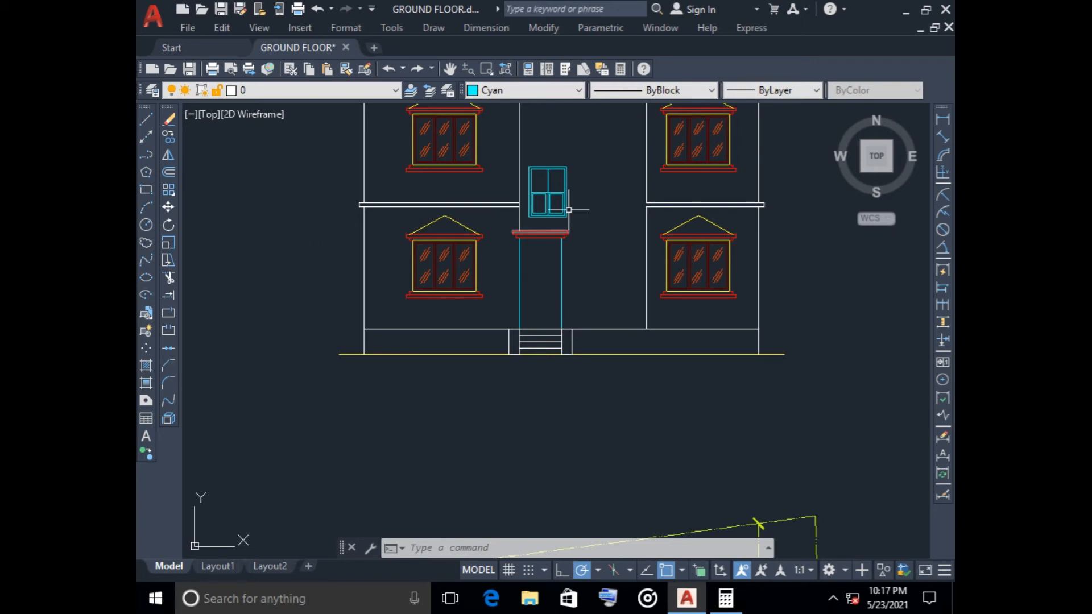
{"action": "left_click", "coordinate": [273, 90]}
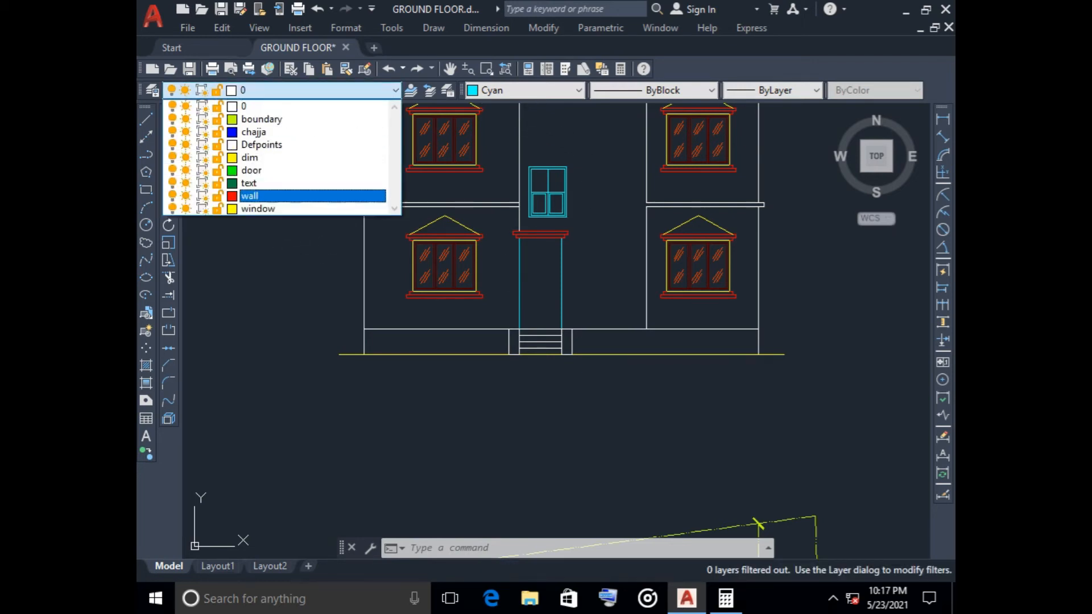
{"action": "left_click", "coordinate": [310, 106]}
{"action": "left_click", "coordinate": [540, 90]}
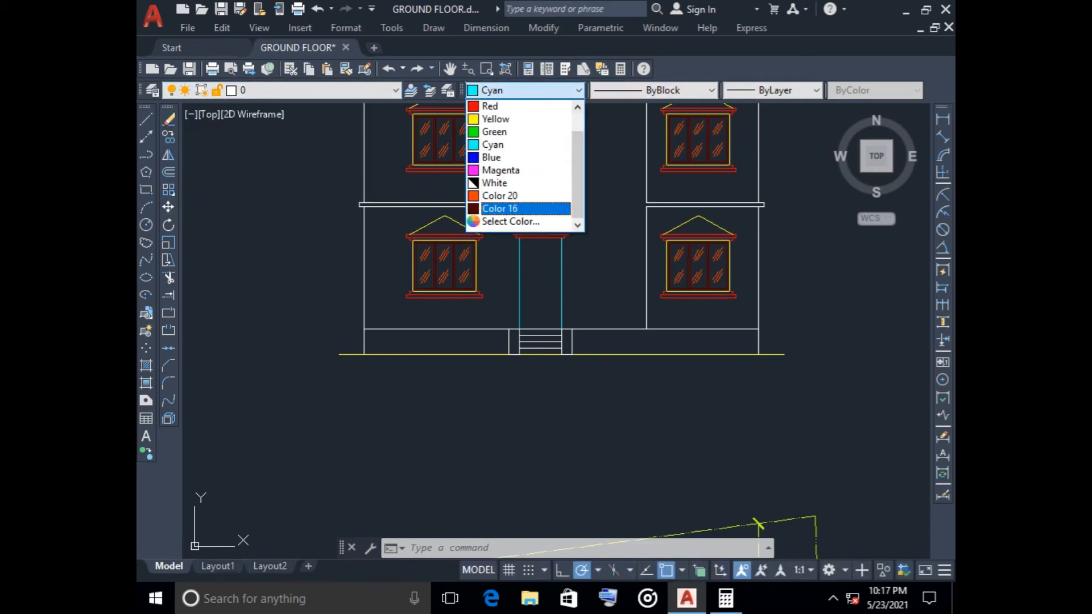
{"action": "left_click", "coordinate": [510, 221]}
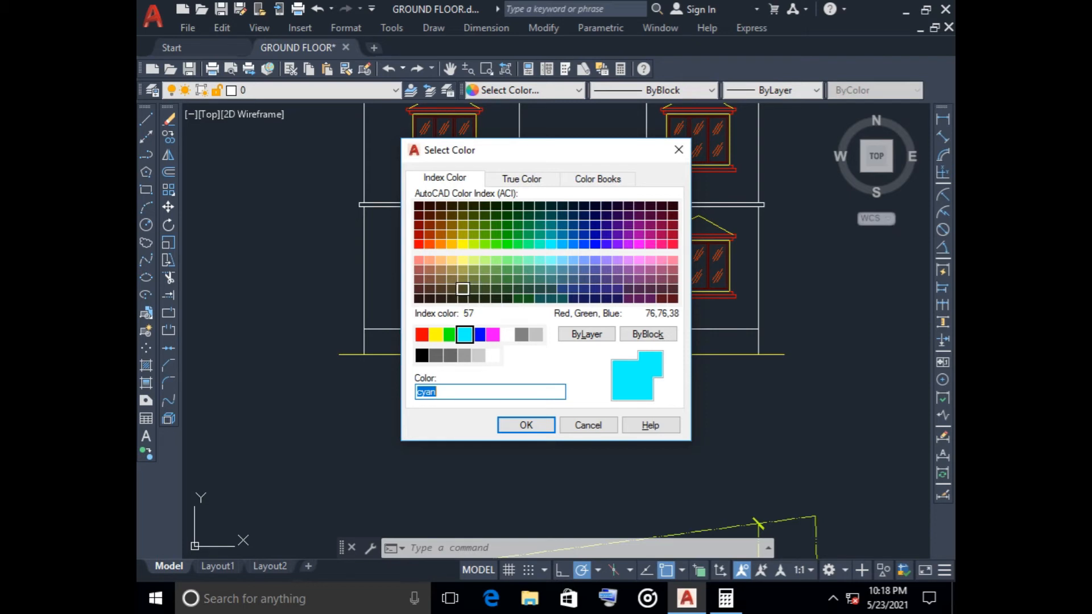
{"action": "left_click", "coordinate": [452, 244]}
{"action": "left_click", "coordinate": [526, 425]}
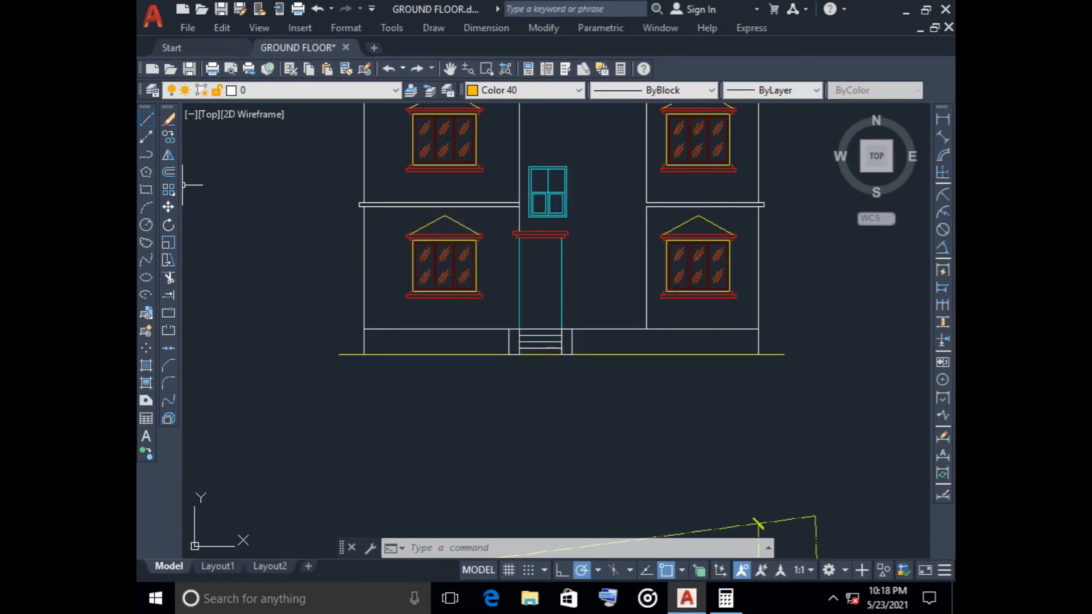
- Draw a vertical line from the lintel's underside to the door's base, 60 inside the door's left edge
{"action": "key", "text": "l"}
{"action": "key", "text": "Return"}
{"action": "scroll", "coordinate": [512, 250], "scroll_direction": "up", "scroll_amount": 6}
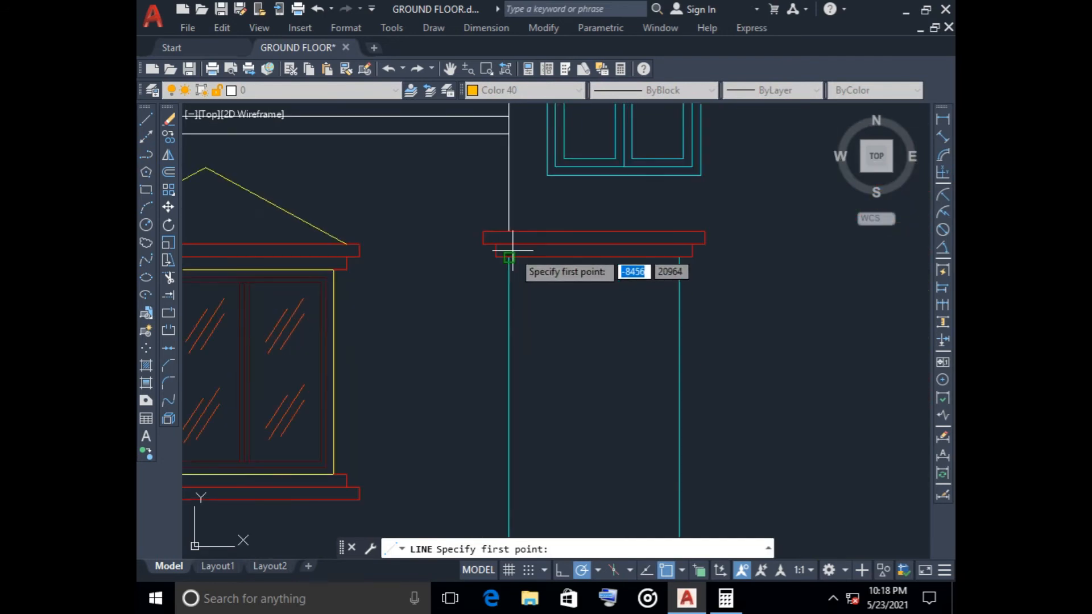
{"action": "scroll", "coordinate": [513, 250], "scroll_direction": "up", "scroll_amount": 4}
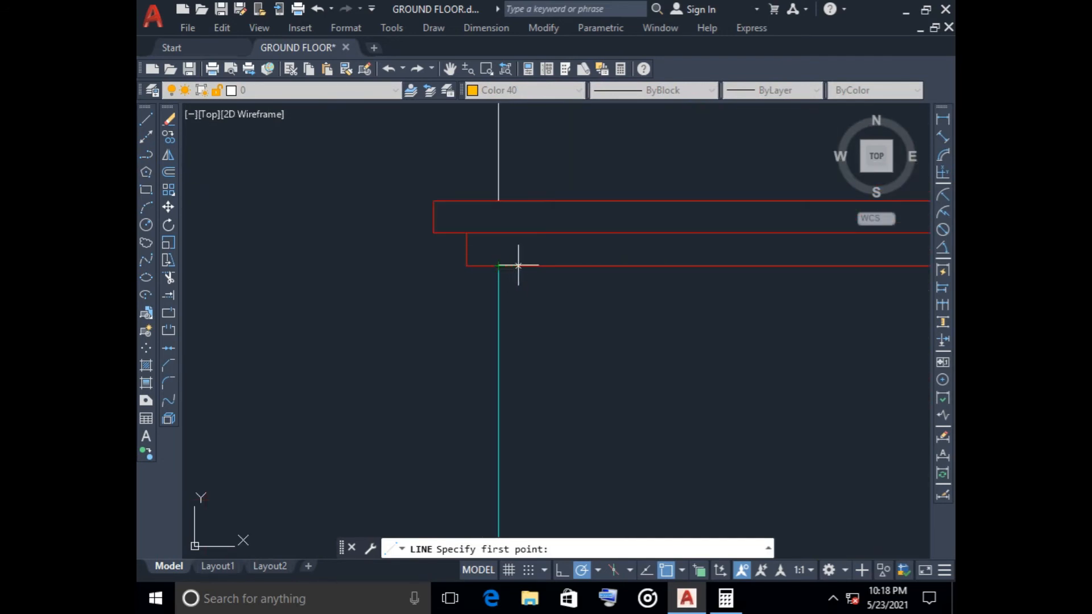
{"action": "type", "text": "60"}
{"action": "key", "text": "Return"}
{"action": "scroll", "coordinate": [565, 277], "scroll_direction": "down", "scroll_amount": 8}
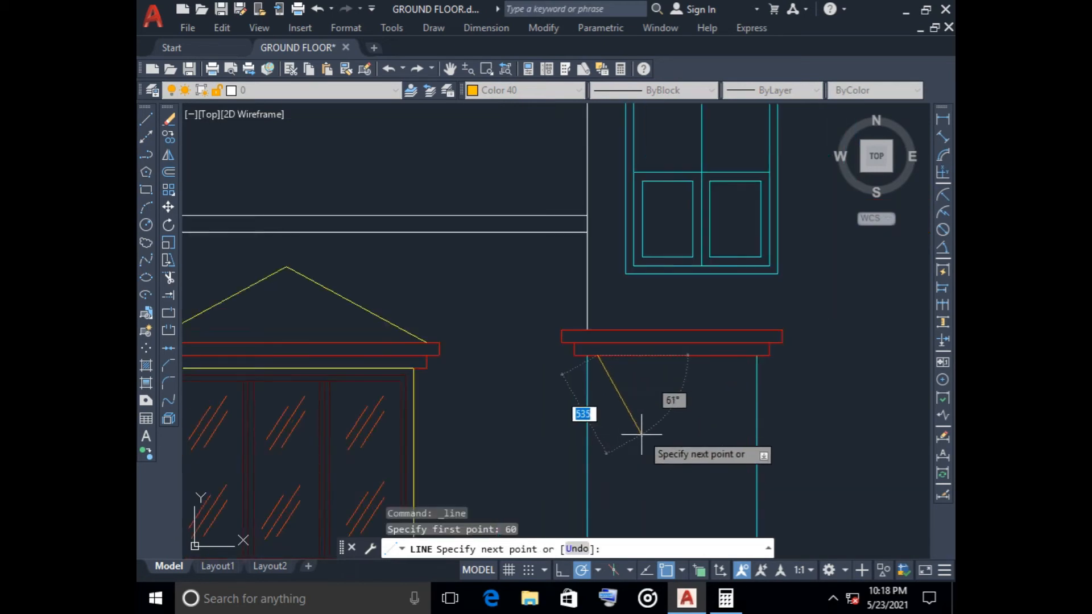
{"action": "middle_click_drag", "start_coordinate": [623, 458], "coordinate": [612, 275]}
{"action": "scroll", "coordinate": [616, 335], "scroll_direction": "up", "scroll_amount": 3}
{"action": "scroll", "coordinate": [616, 335], "scroll_direction": "up", "scroll_amount": 2}
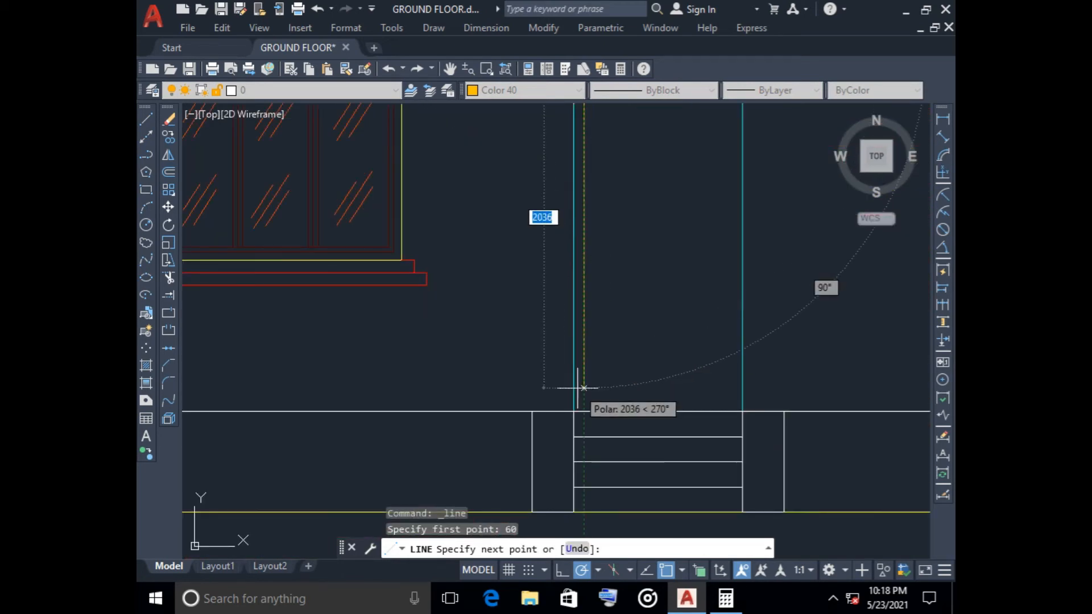
{"action": "left_click", "coordinate": [584, 410]}
{"action": "key", "text": "Return"}
- Draw a matching vertical line from the lintel to the door's base, 60 inside the door's right edge
{"action": "scroll", "coordinate": [632, 306], "scroll_direction": "down", "scroll_amount": 2}
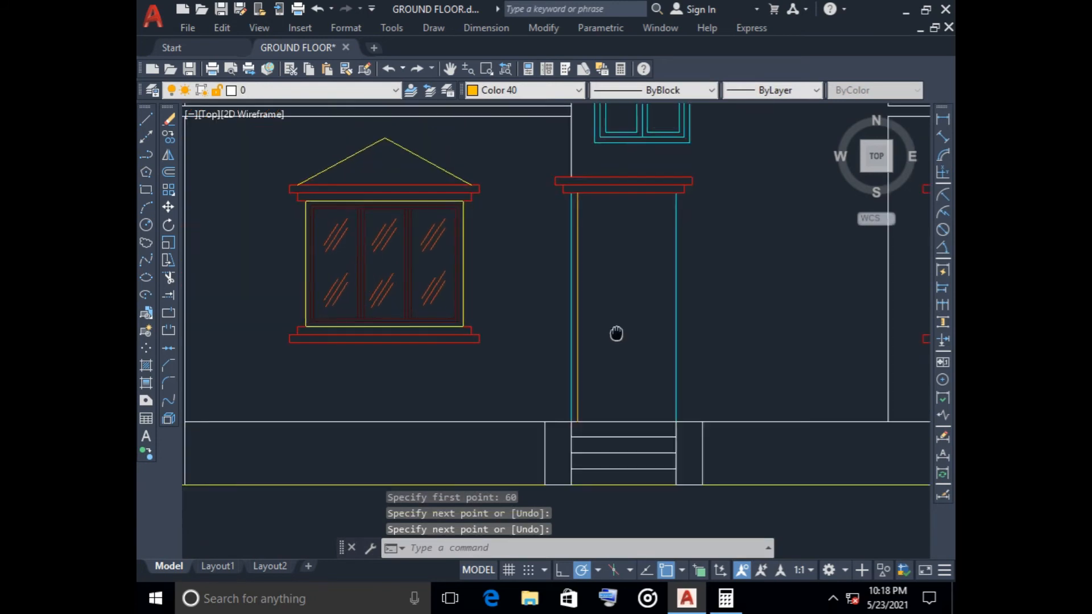
{"action": "key", "text": "Return"}
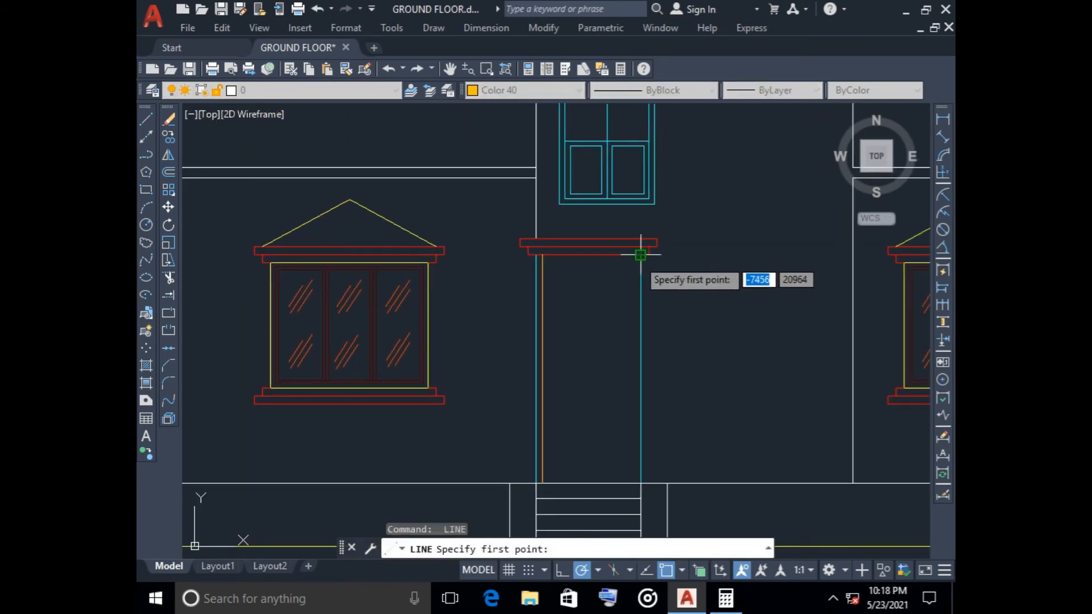
{"action": "type", "text": "60"}
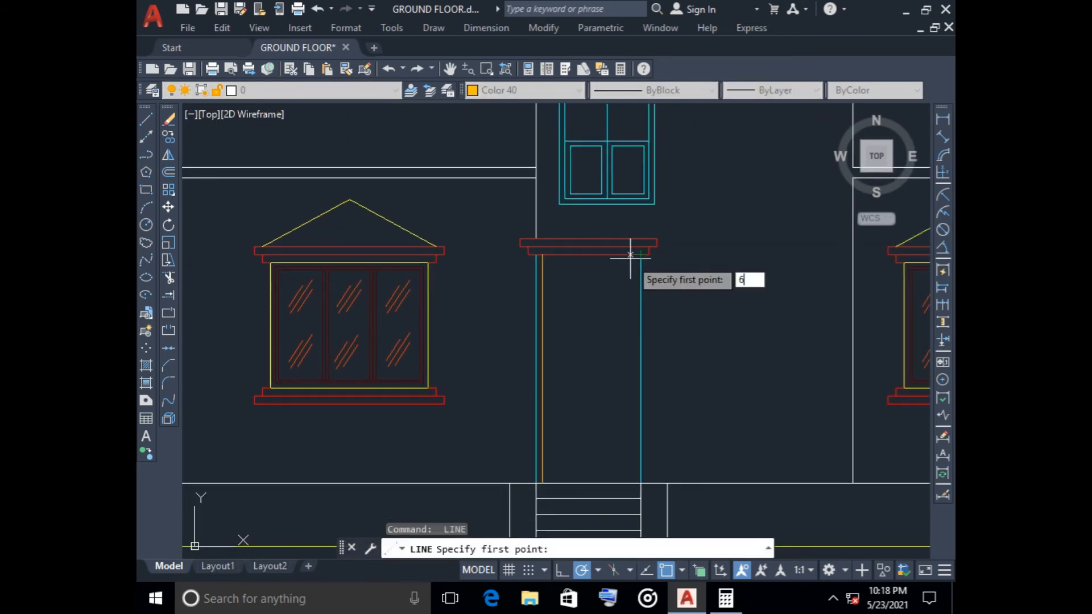
{"action": "key", "text": "Return"}
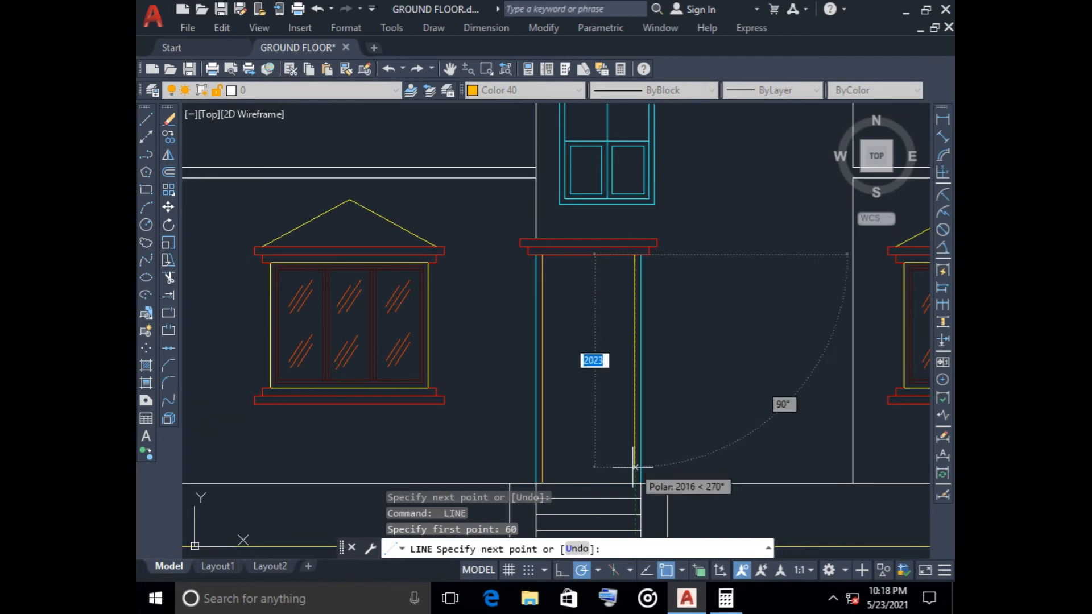
{"action": "key", "text": "Escape"}
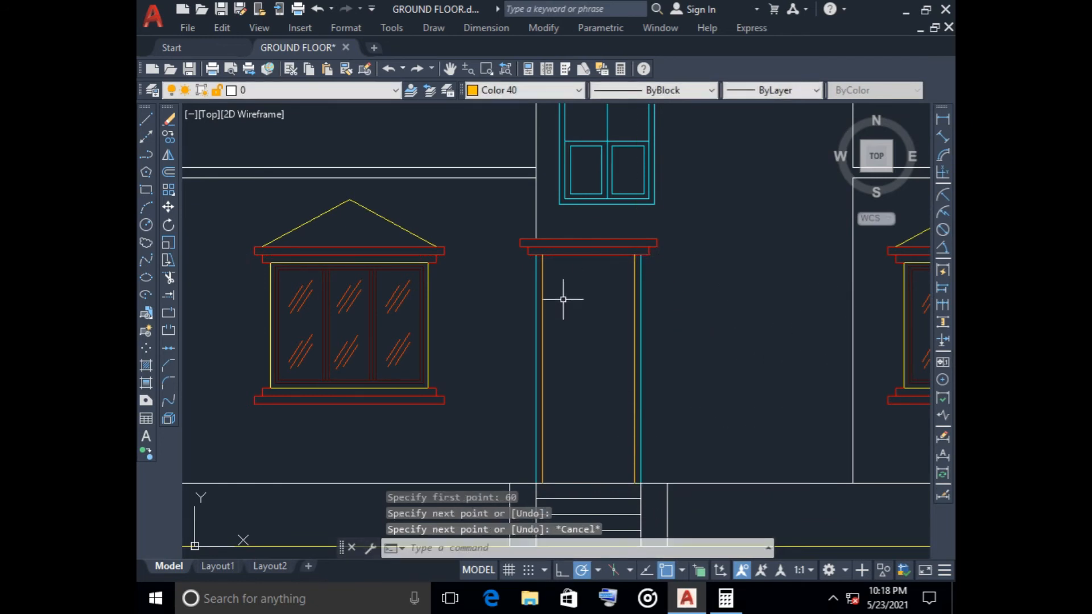
- Offset the door's left inner vertical line by 80 toward the door's centre
{"action": "scroll", "coordinate": [546, 278], "scroll_direction": "up", "scroll_amount": 2}
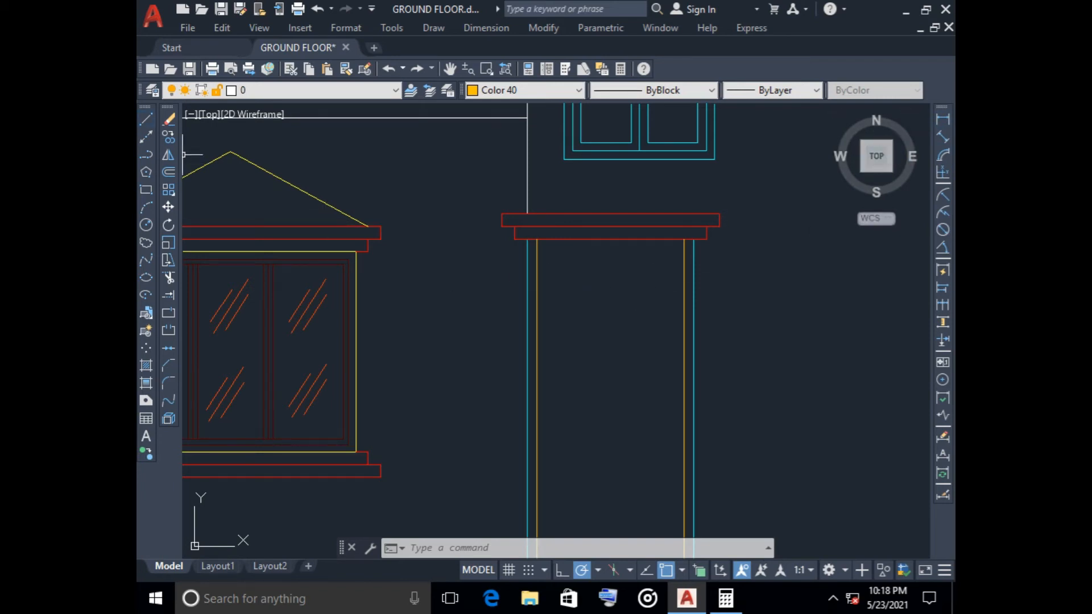
{"action": "left_click", "coordinate": [169, 171]}
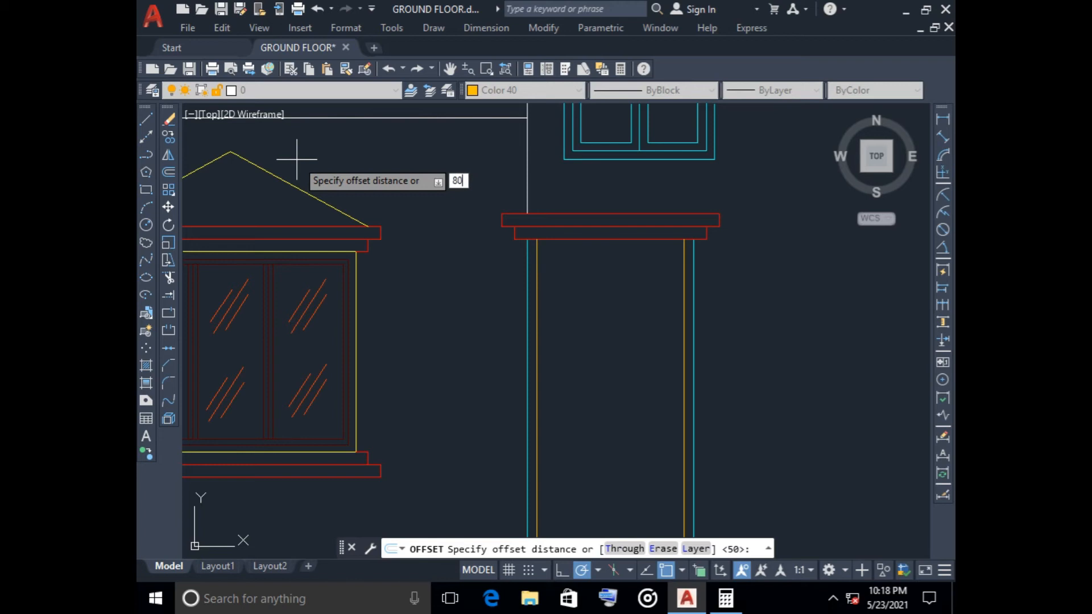
{"action": "key", "text": "Return"}
{"action": "left_click", "coordinate": [536, 370]}
{"action": "left_click", "coordinate": [608, 341]}
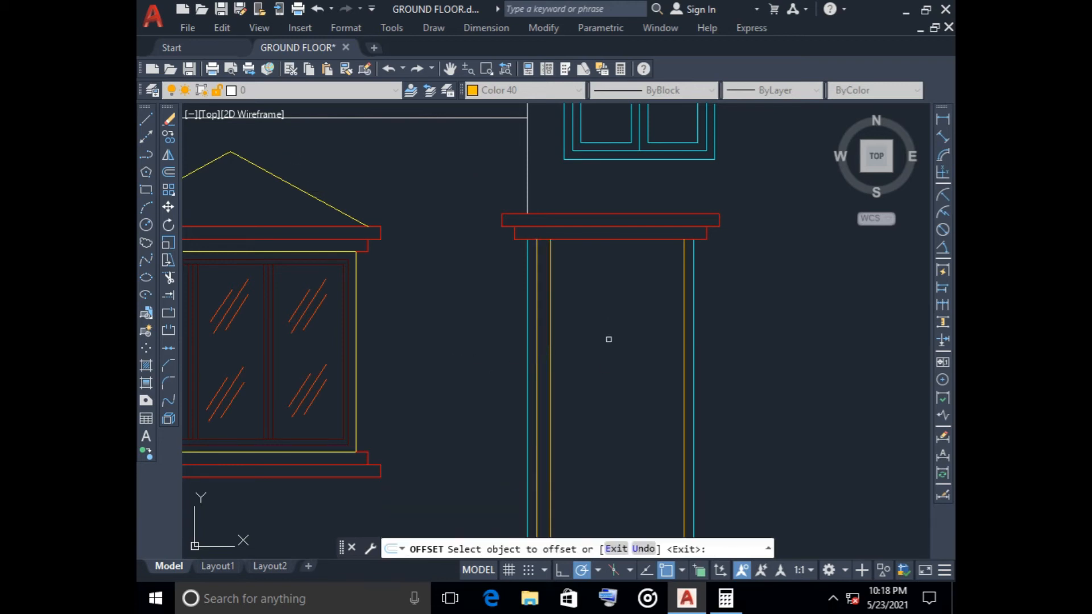
{"action": "key", "text": "Escape"}
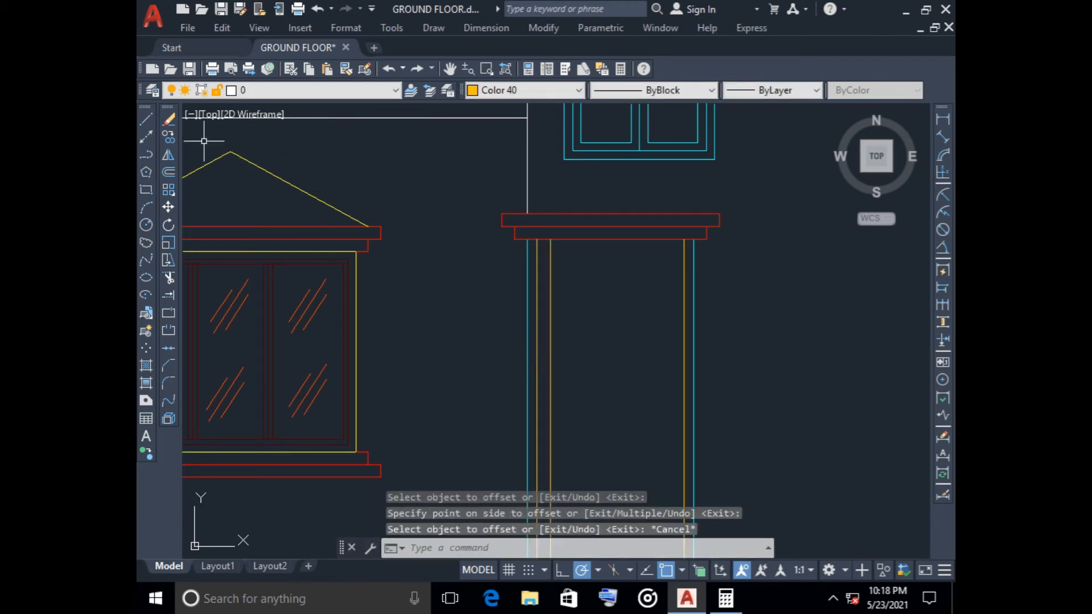
- Draw a short horizontal line joining the midpoints of the two left inner vertical lines of the door
{"action": "left_click", "coordinate": [147, 119]}
{"action": "middle_click_drag", "start_coordinate": [646, 423], "coordinate": [625, 321]}
{"action": "left_click", "coordinate": [529, 317]}
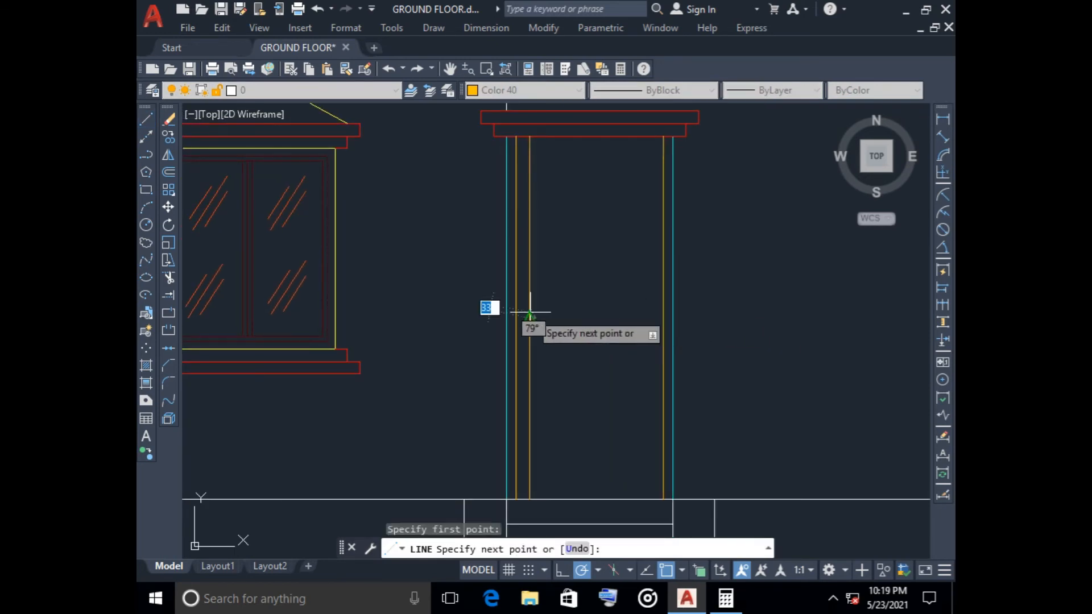
{"action": "left_click", "coordinate": [516, 317]}
{"action": "key", "text": "Escape"}
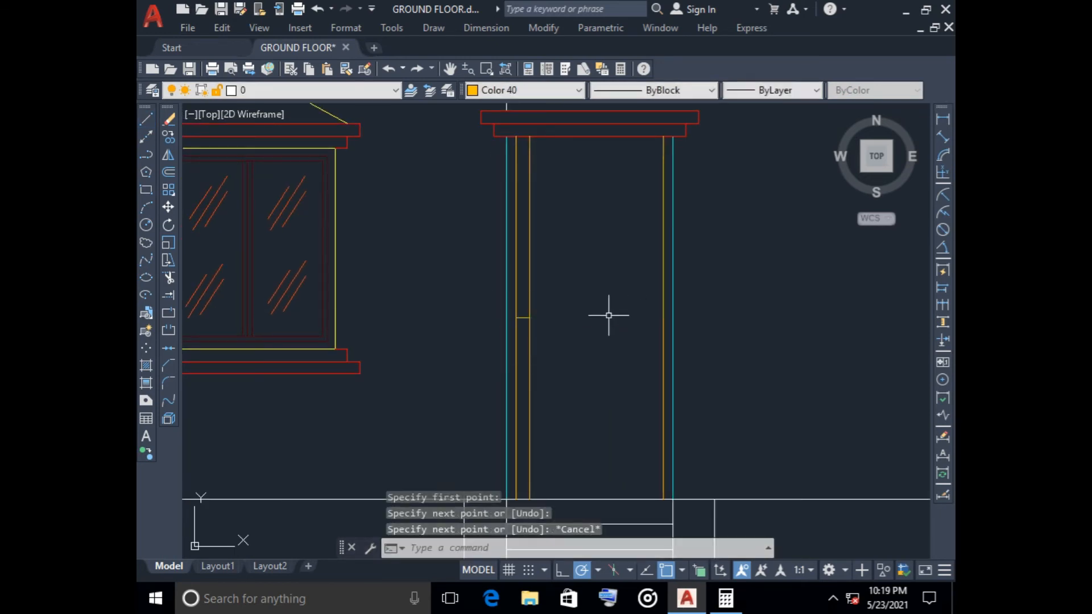
- Measure the height from the door's short horizontal line to the lintel's underside and halve that distance with the calculator
{"action": "left_click", "coordinate": [942, 119]}
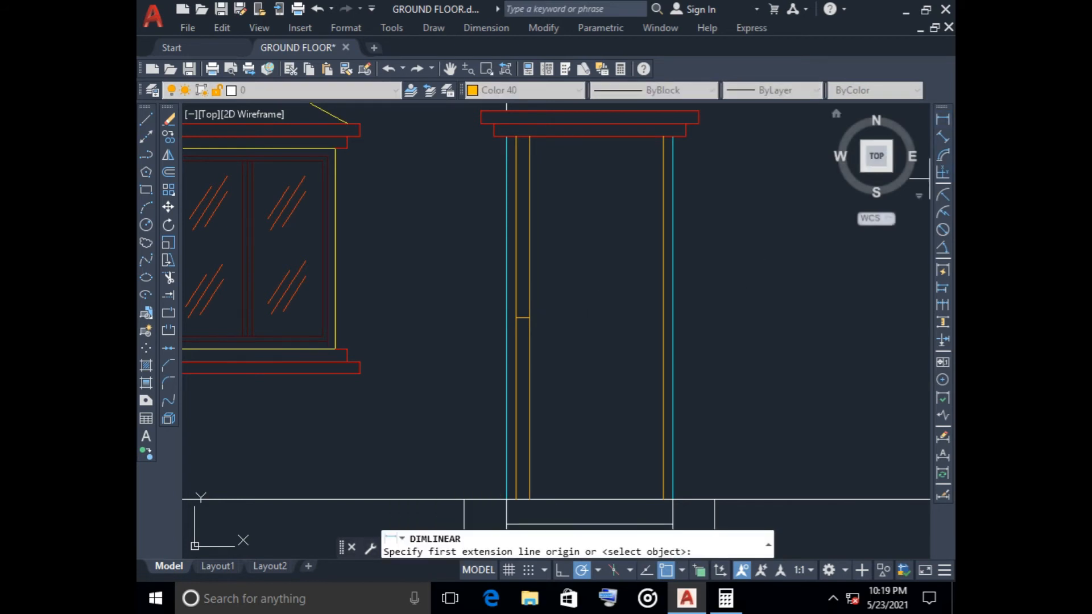
{"action": "left_click", "coordinate": [529, 317]}
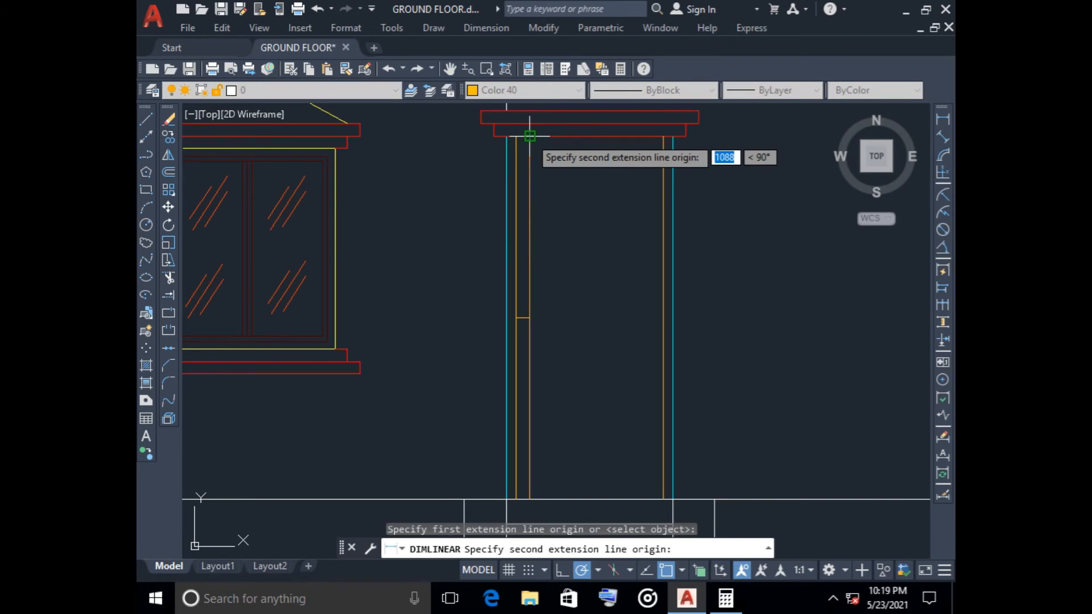
{"action": "left_click", "coordinate": [726, 598]}
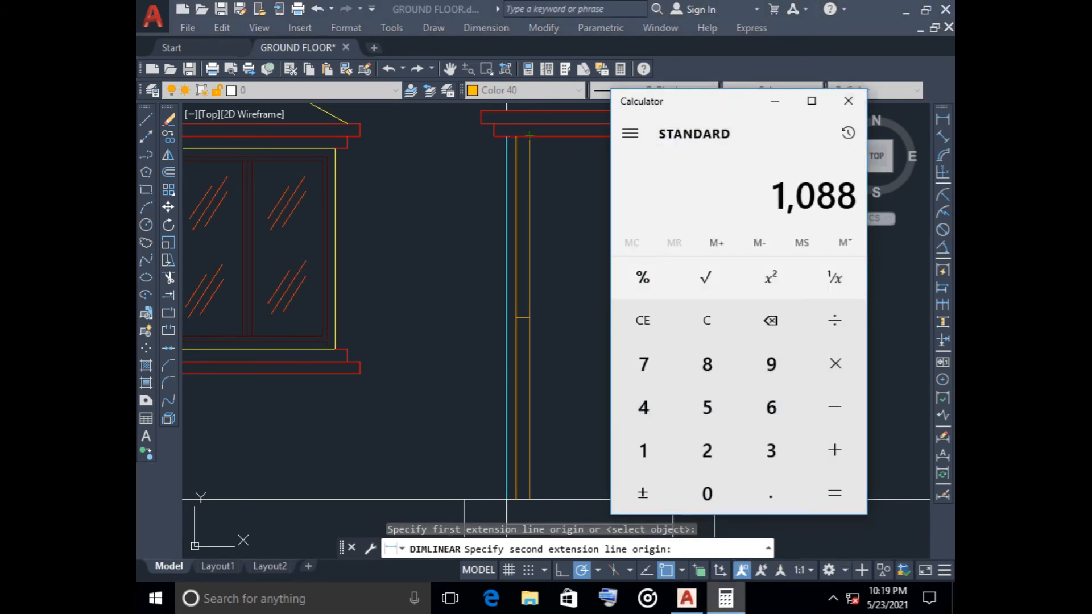
{"action": "type", "text": "2"}
{"action": "key", "text": "Return"}
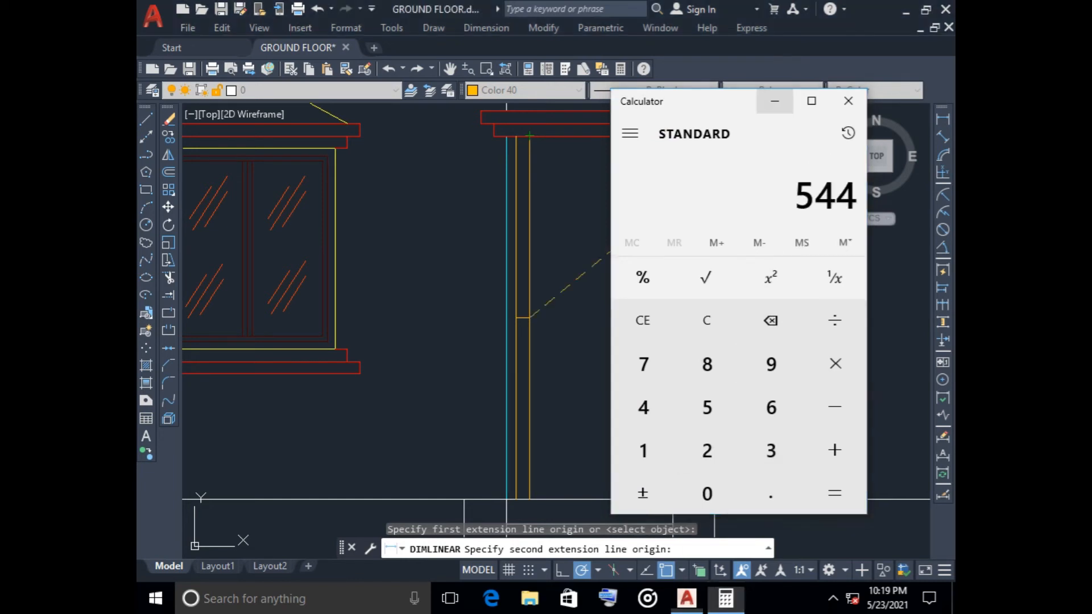
{"action": "left_click", "coordinate": [774, 101]}
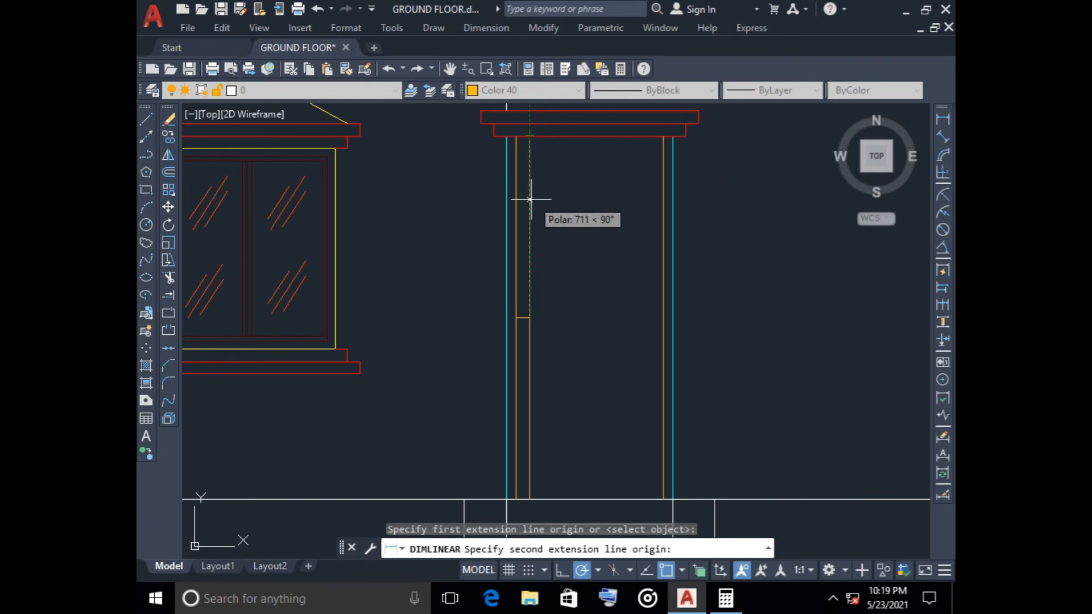
{"action": "key", "text": "Escape"}
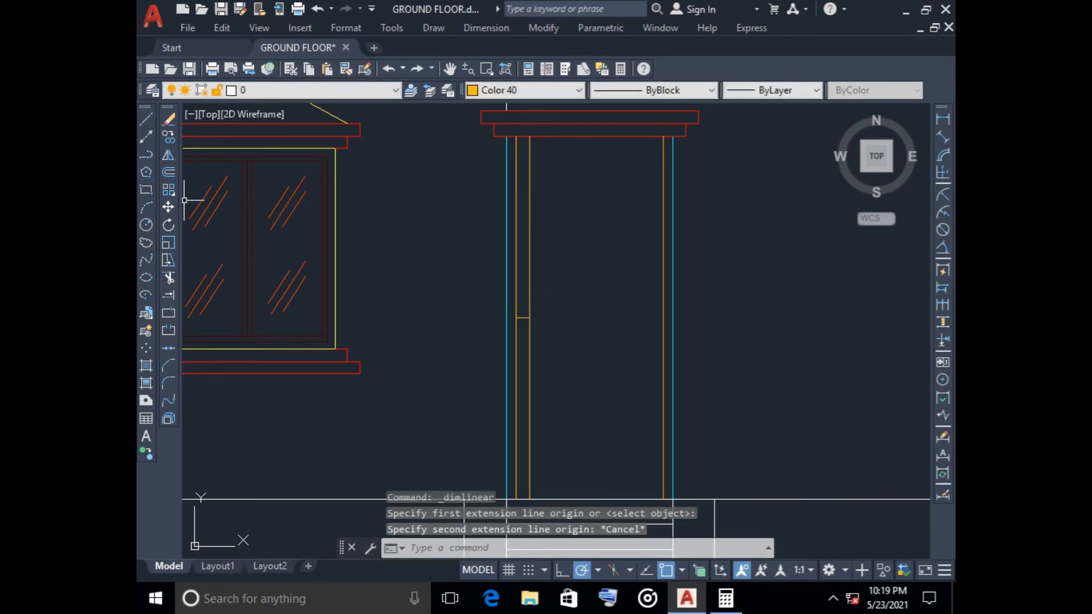
- Try offsetting the door's short horizontal line upward by 550, and erase the trial copy
{"action": "type", "text": "o"}
{"action": "key", "text": "Return"}
{"action": "type", "text": "55"}
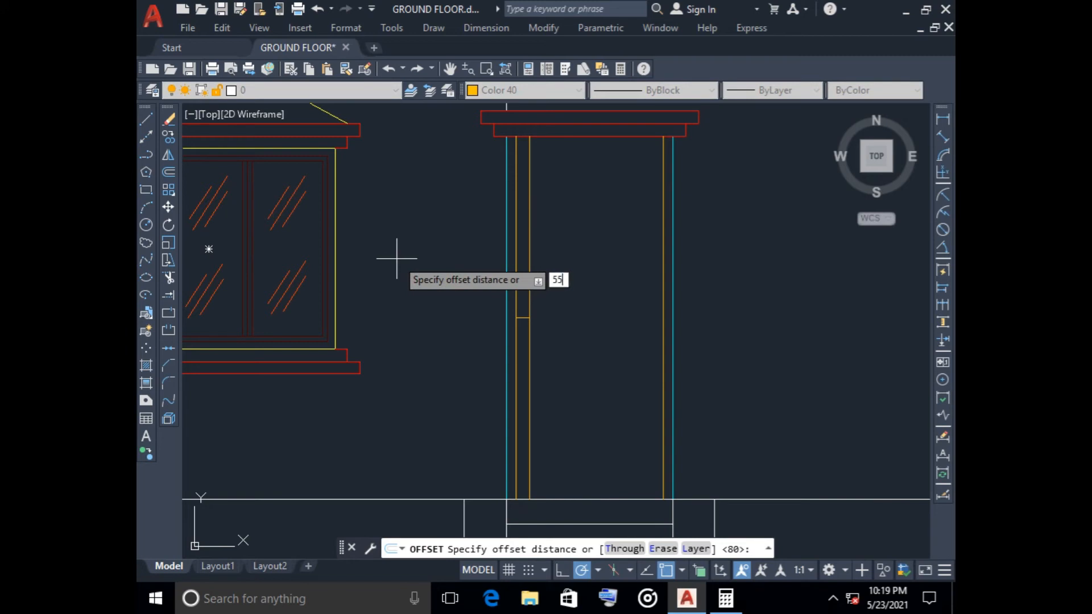
{"action": "type", "text": "0"}
{"action": "key", "text": "Return"}
{"action": "scroll", "coordinate": [522, 323], "scroll_direction": "up", "scroll_amount": 2}
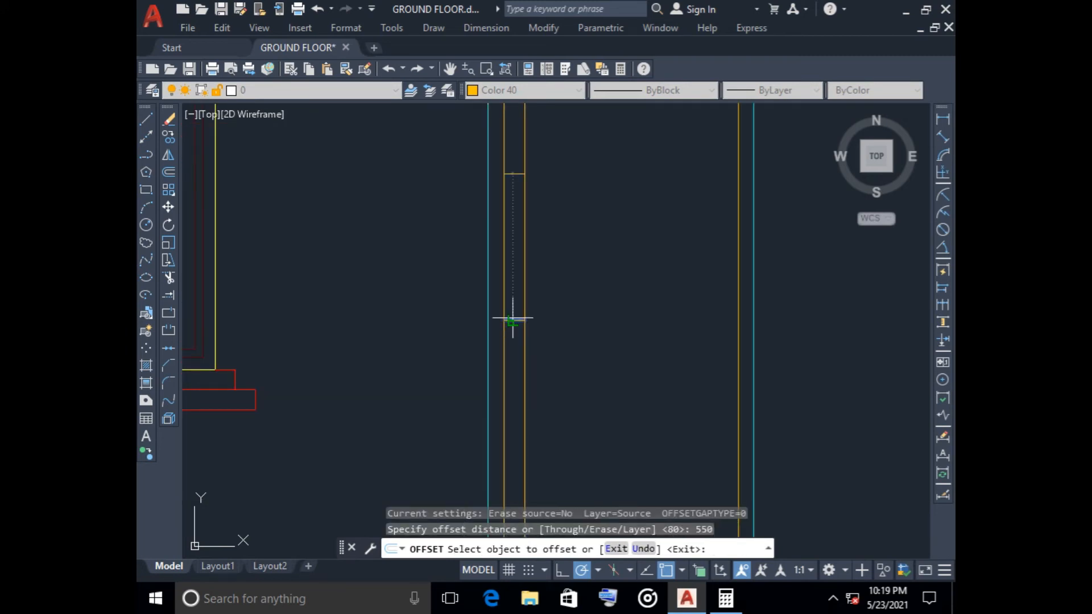
{"action": "left_click", "coordinate": [513, 319]}
{"action": "left_click", "coordinate": [517, 227]}
{"action": "scroll", "coordinate": [577, 326], "scroll_direction": "down", "scroll_amount": 2}
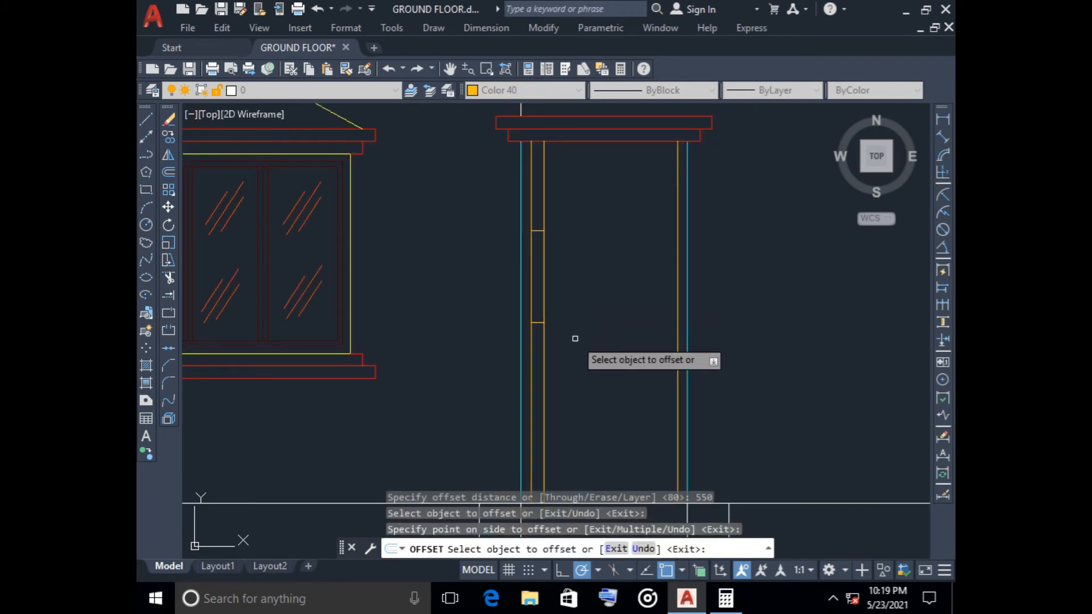
{"action": "key", "text": "Escape"}
{"action": "left_click", "coordinate": [536, 231]}
{"action": "key", "text": "Delete"}
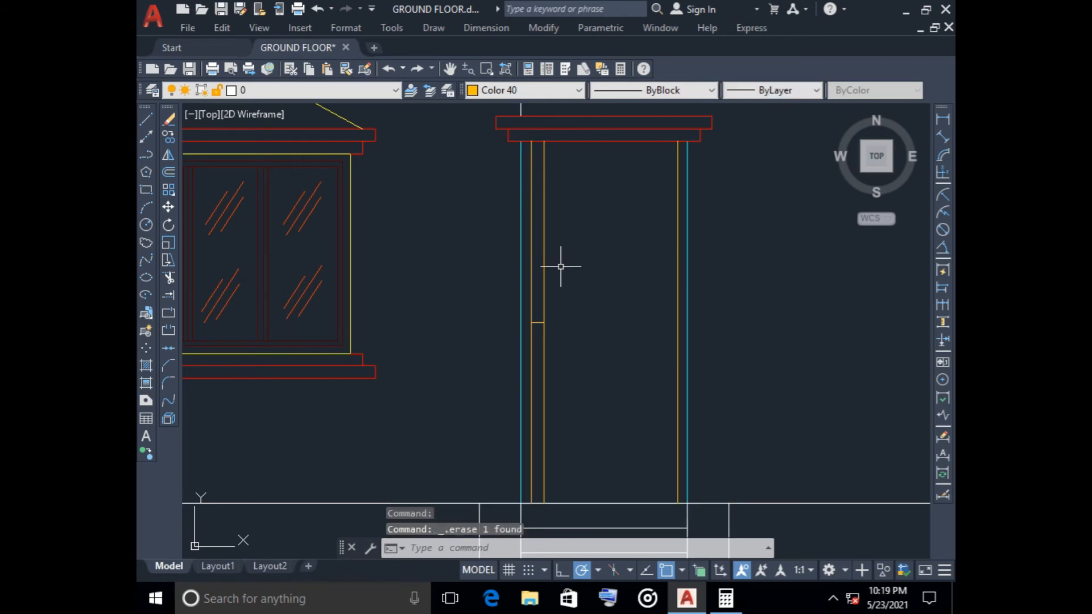
- Offset the door's short horizontal line by 600, once below and once above it
{"action": "left_click", "coordinate": [168, 172]}
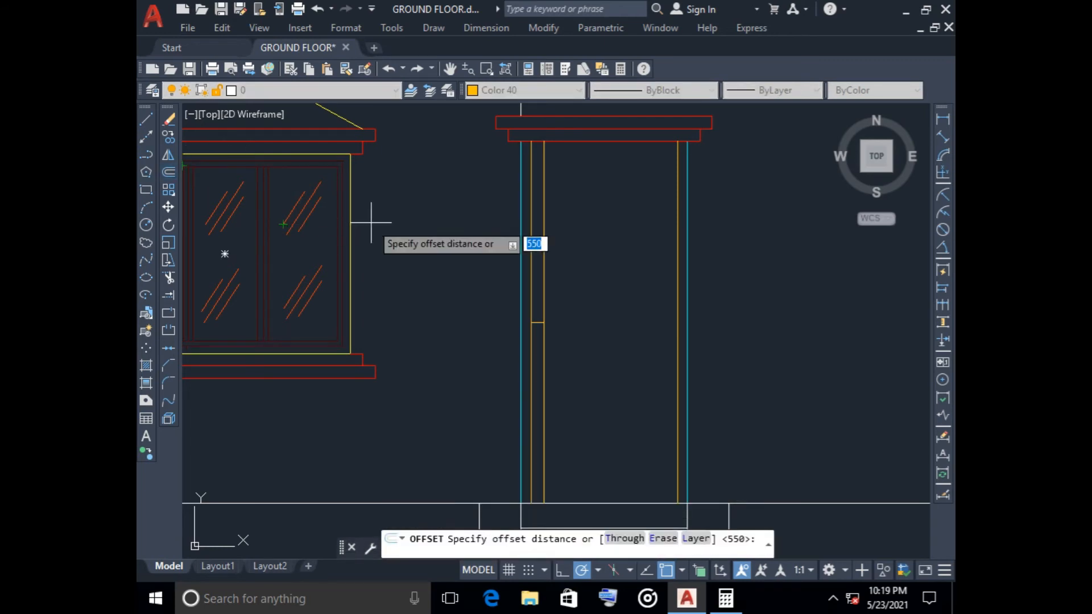
{"action": "type", "text": "600"}
{"action": "key", "text": "Return"}
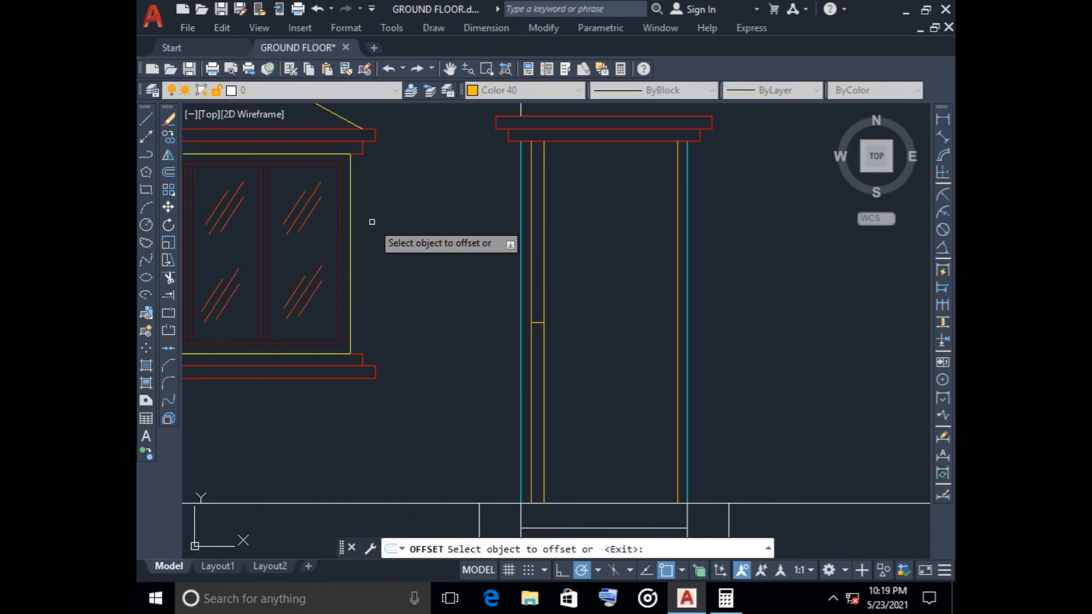
{"action": "scroll", "coordinate": [525, 307], "scroll_direction": "up", "scroll_amount": 2}
{"action": "left_click", "coordinate": [555, 340]}
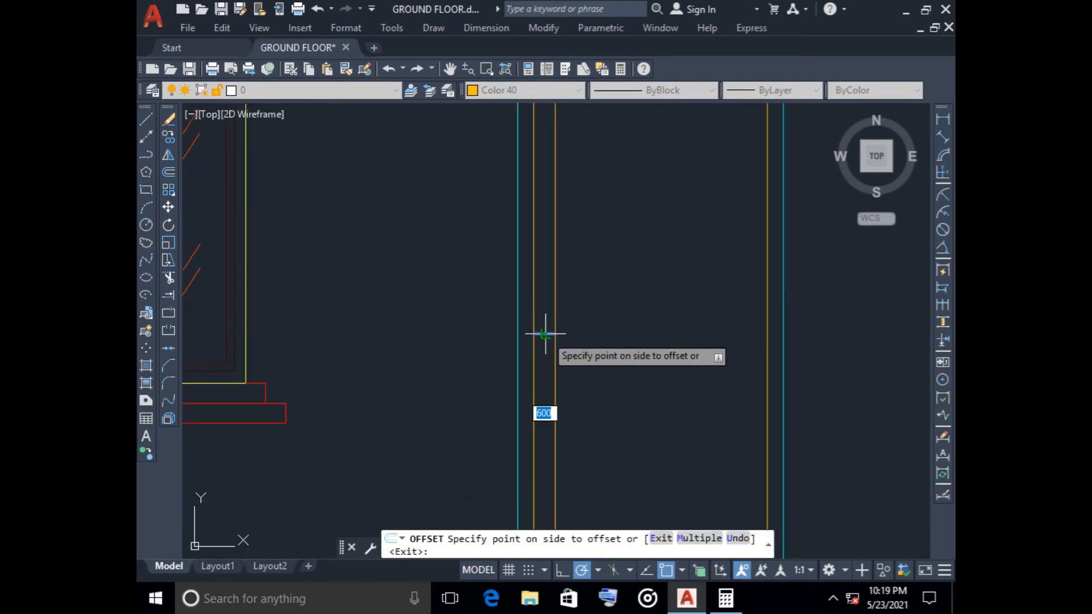
{"action": "left_click", "coordinate": [537, 250]}
{"action": "scroll", "coordinate": [581, 327], "scroll_direction": "down", "scroll_amount": 3}
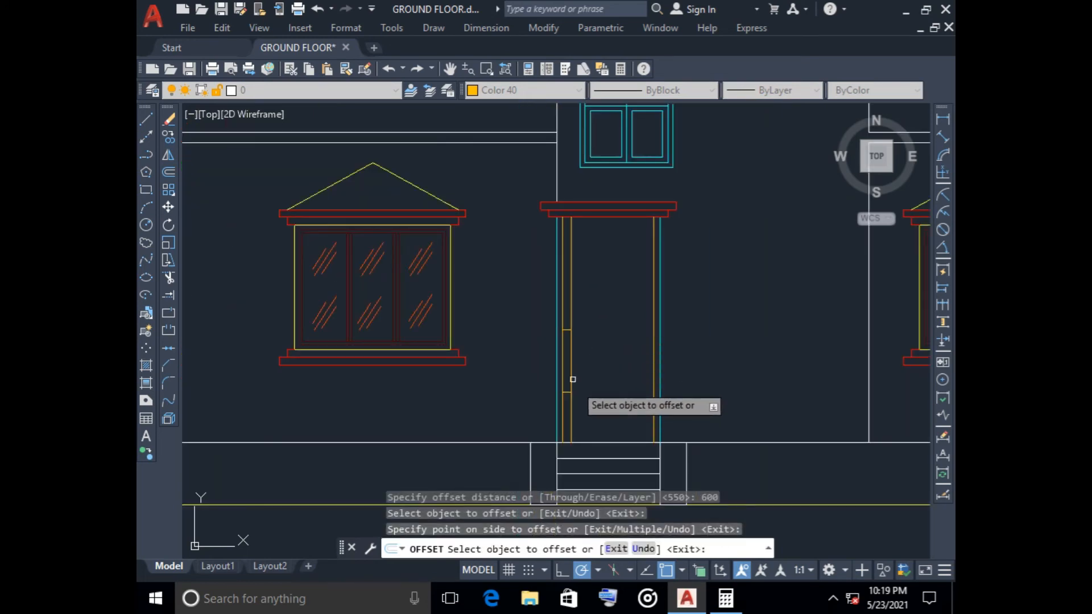
{"action": "left_click", "coordinate": [567, 324]}
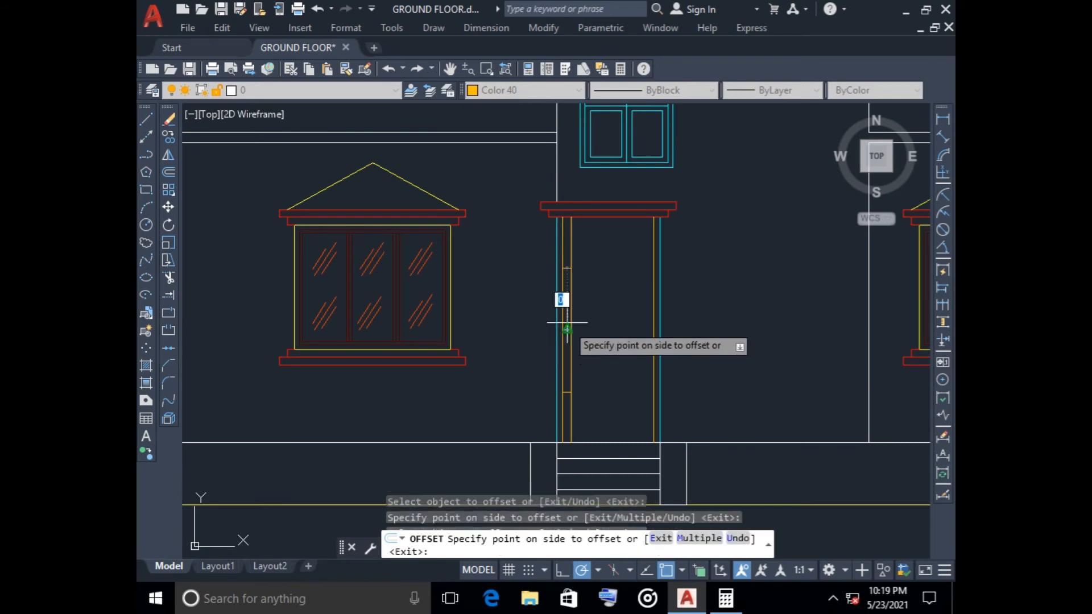
{"action": "left_click", "coordinate": [568, 277]}
{"action": "key", "text": "Escape"}
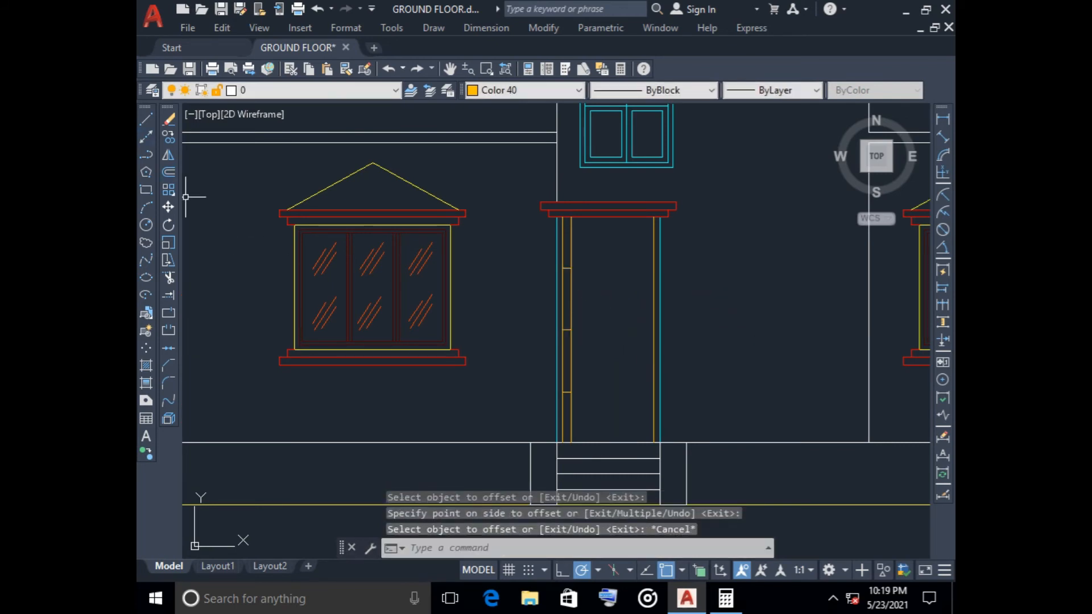
- Draw a vertical line 150 long upward from the midpoint of the lowest short horizontal line
{"action": "type", "text": "l"}
{"action": "key", "text": "Return"}
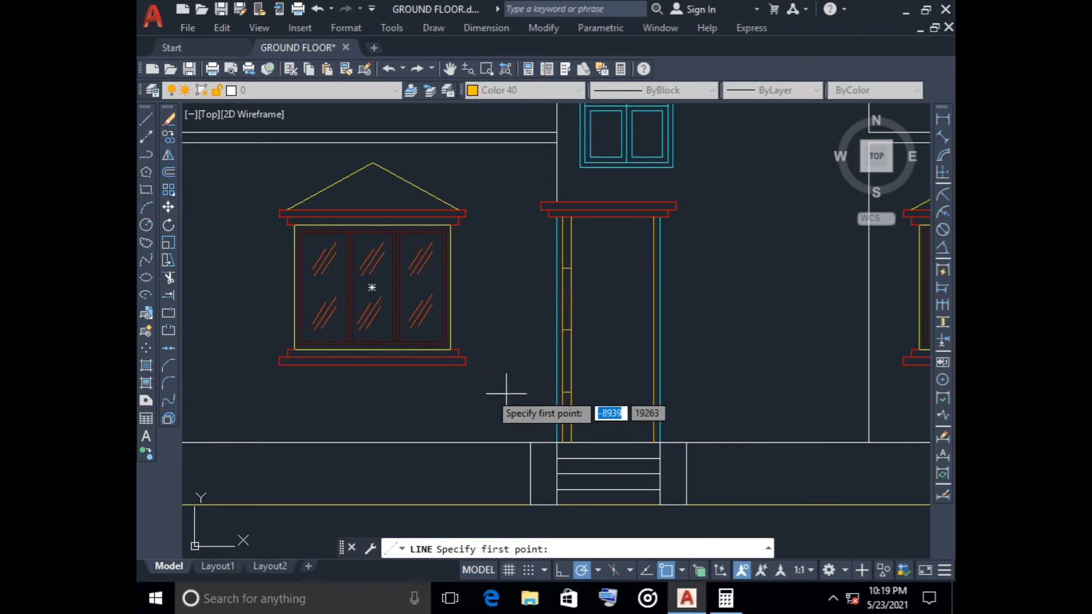
{"action": "scroll", "coordinate": [585, 395], "scroll_direction": "up", "scroll_amount": 4}
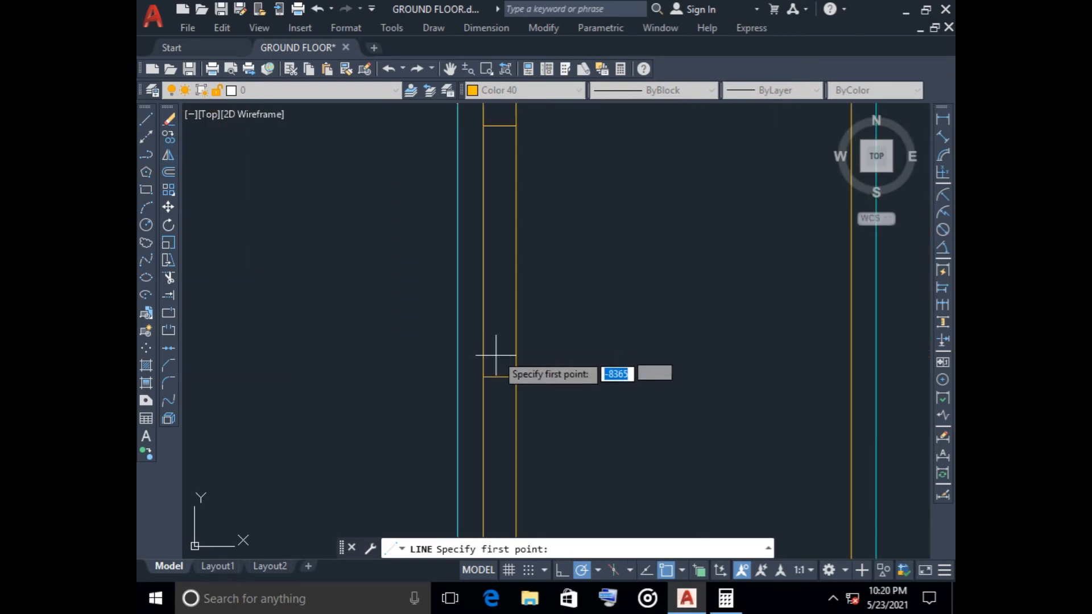
{"action": "left_click", "coordinate": [499, 376]}
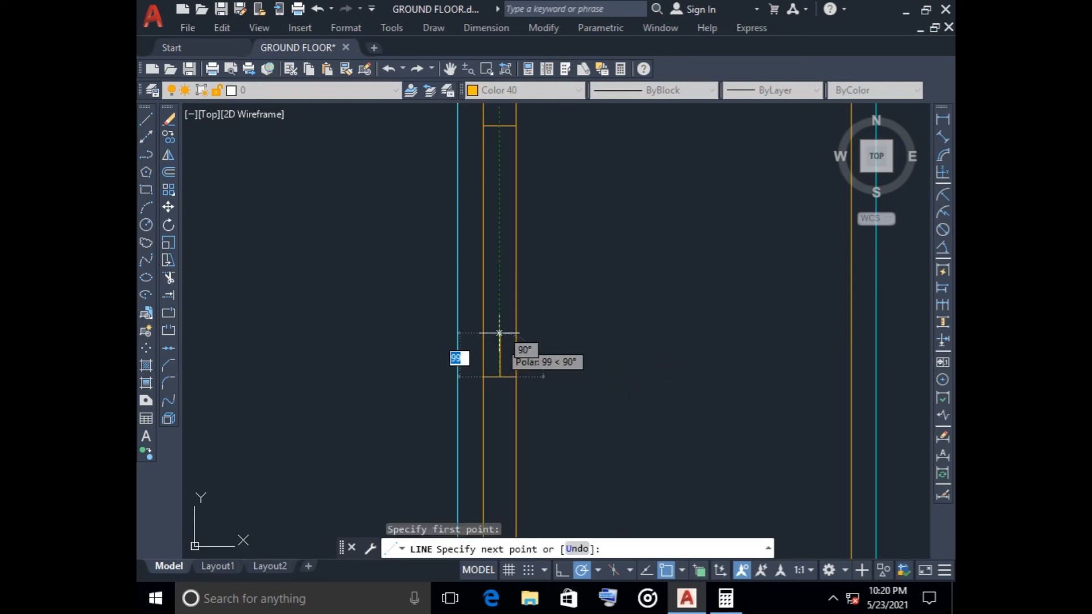
{"action": "type", "text": "150"}
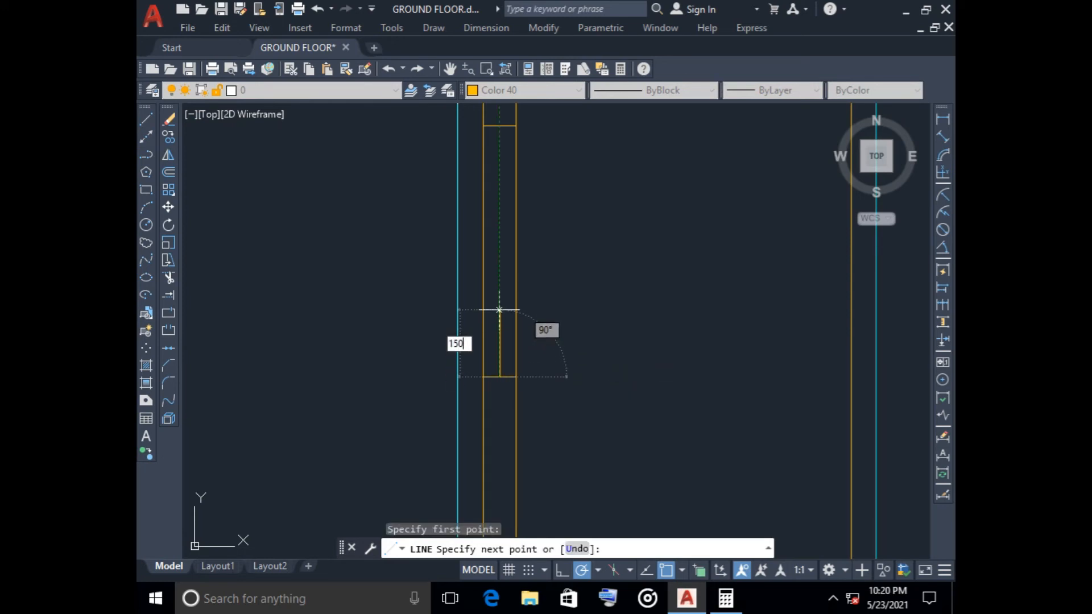
{"action": "key", "text": "Return"}
{"action": "key", "text": "Return"}
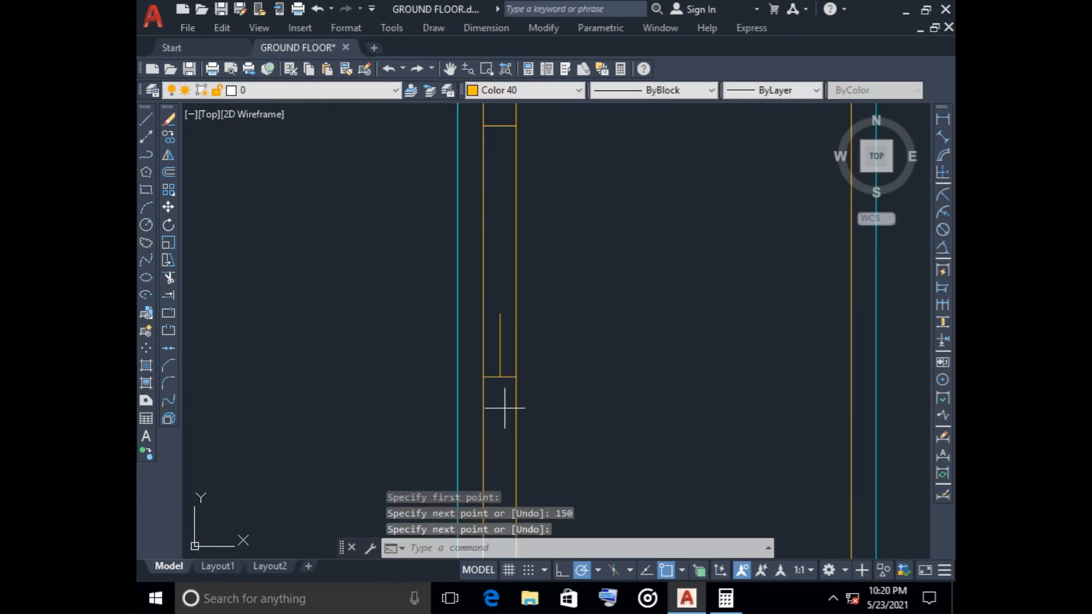
- Draw a second vertical line 150 long downward from the midpoint of the lowest short horizontal line
{"action": "key", "text": "Return"}
{"action": "left_click", "coordinate": [499, 376]}
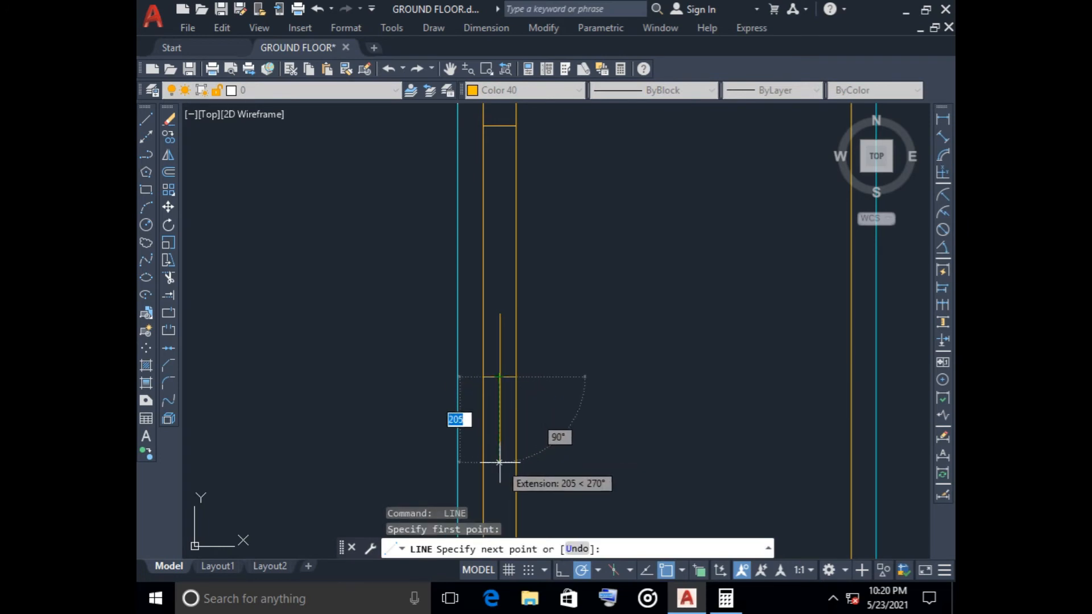
{"action": "type", "text": "150"}
{"action": "key", "text": "Return"}
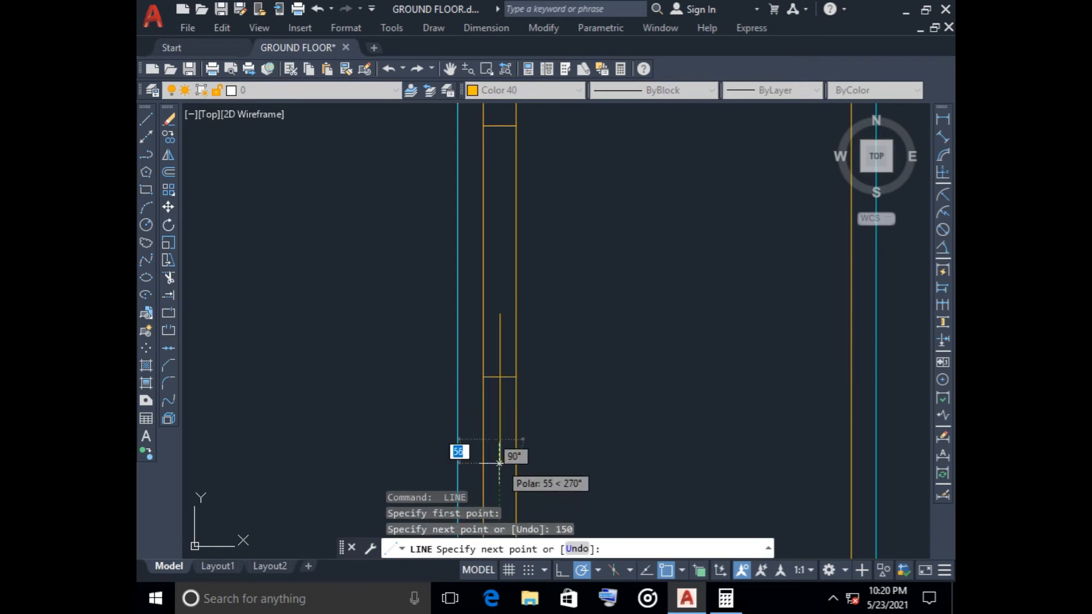
{"action": "key", "text": "Escape"}
- Draw a closed diamond through the ends of the lowest short horizontal line and the outer ends of the two vertical lines
{"action": "left_click", "coordinate": [146, 119]}
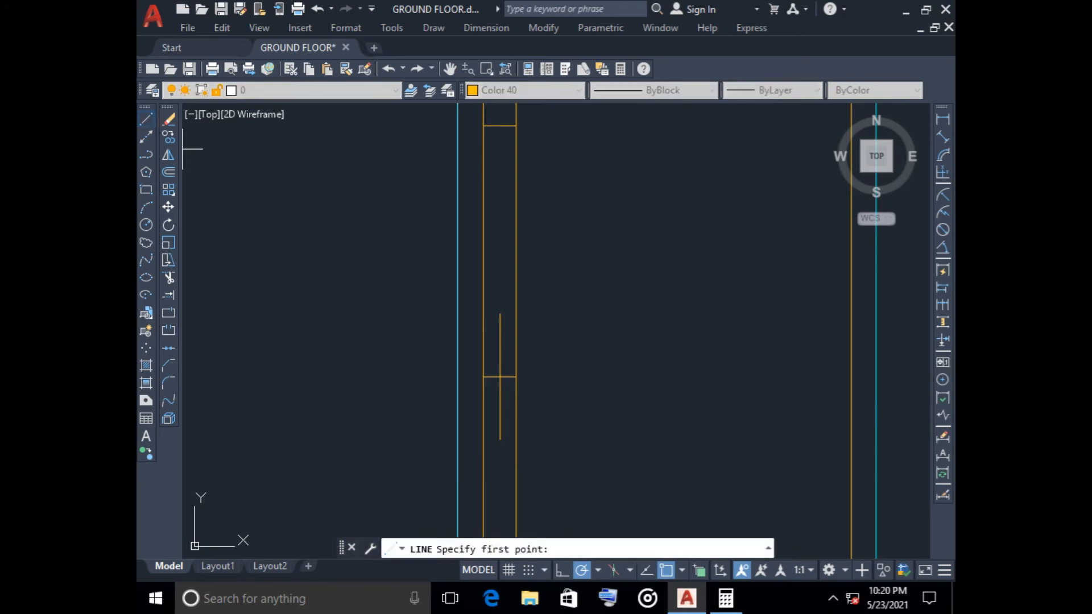
{"action": "left_click", "coordinate": [483, 376]}
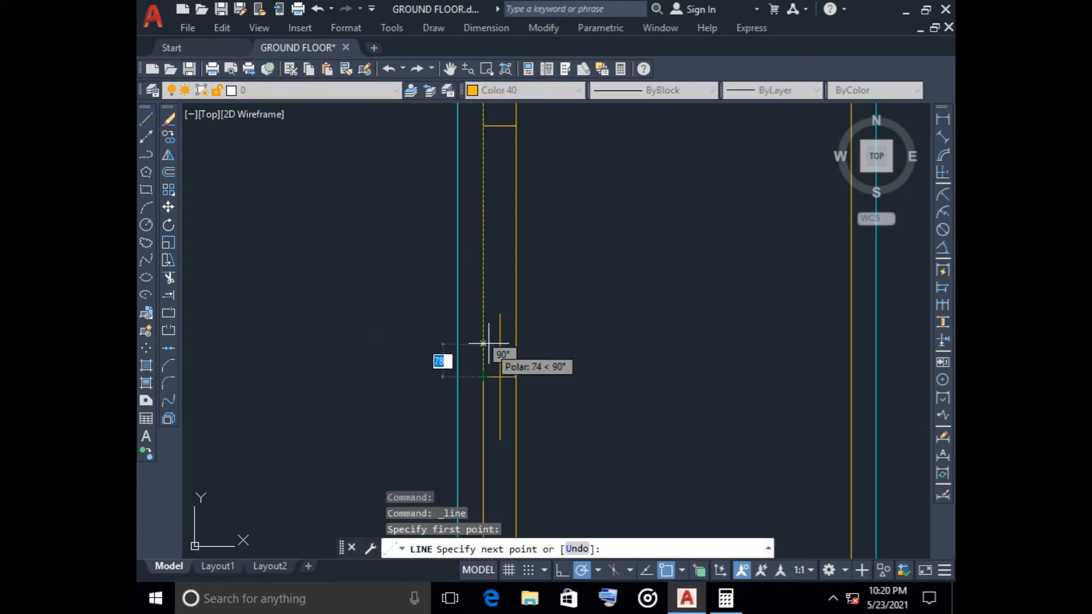
{"action": "left_click", "coordinate": [500, 314]}
{"action": "left_click", "coordinate": [516, 375]}
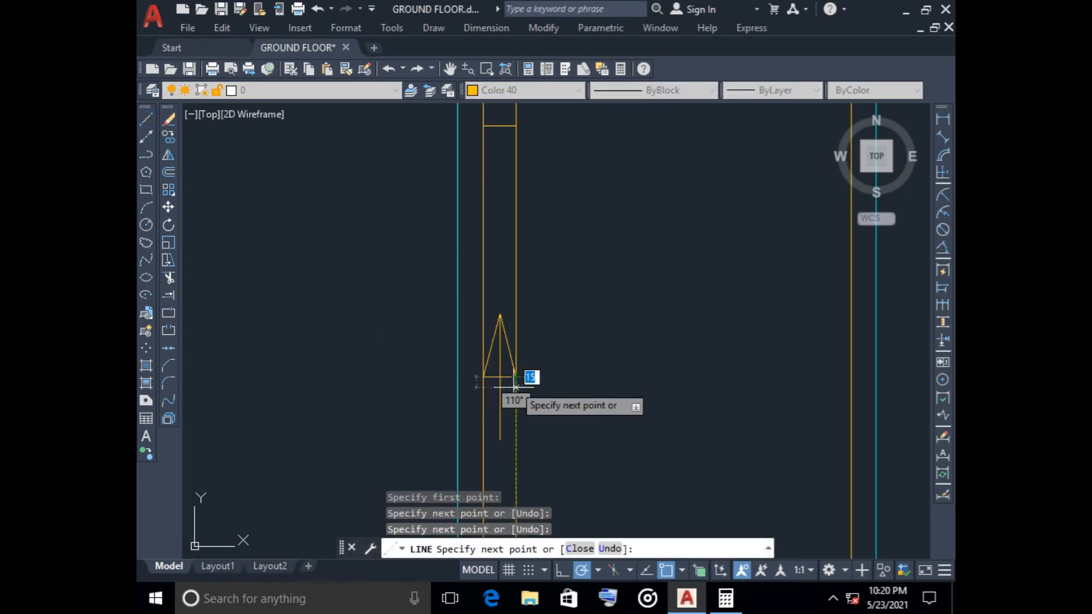
{"action": "left_click", "coordinate": [500, 437]}
{"action": "left_click", "coordinate": [483, 376]}
{"action": "key", "text": "Escape"}
- Erase the horizontal line and the two vertical guide lines inside the diamond
{"action": "scroll", "coordinate": [504, 386], "scroll_direction": "up", "scroll_amount": 2}
{"action": "scroll", "coordinate": [504, 386], "scroll_direction": "up", "scroll_amount": 5}
{"action": "left_click", "coordinate": [502, 386]}
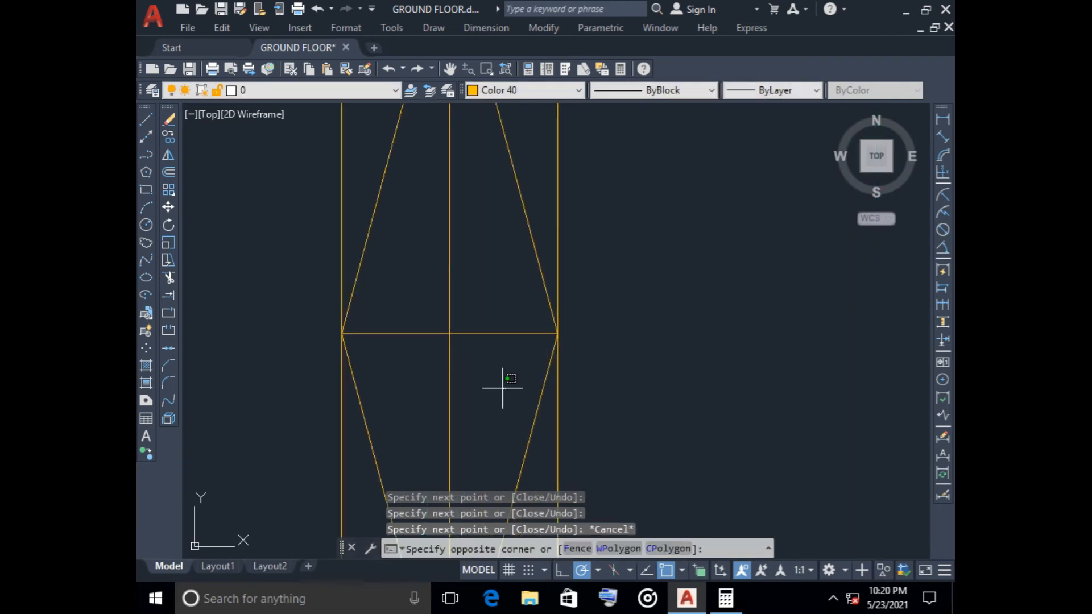
{"action": "left_click", "coordinate": [433, 277]}
{"action": "key", "text": "Delete"}
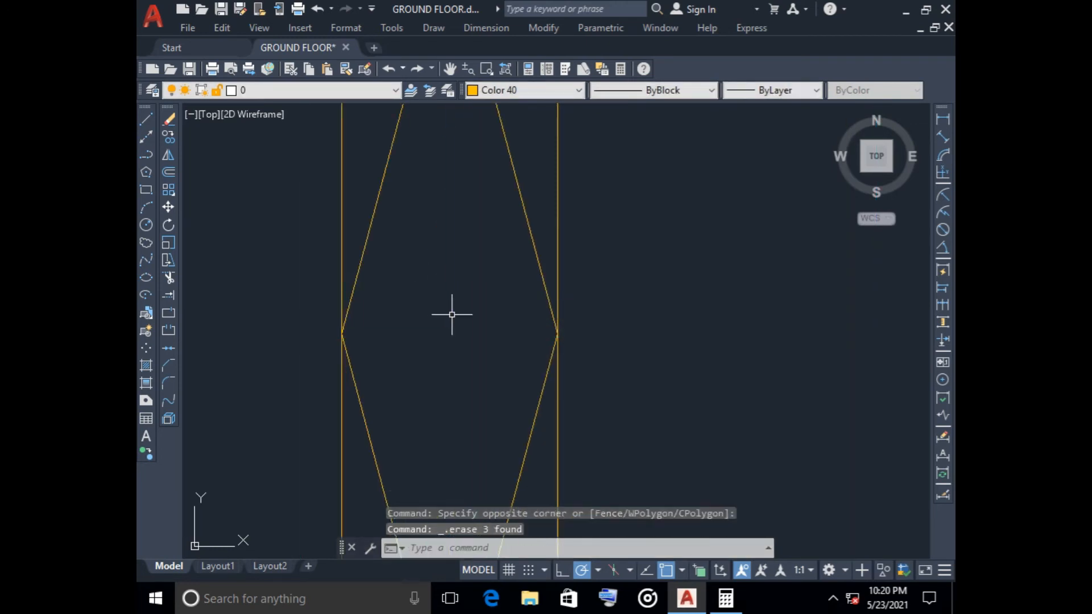
- Copy the diamond's four lines from its left corner to the left ends of the middle and upper short horizontal lines
{"action": "left_click", "coordinate": [518, 171]}
{"action": "left_click", "coordinate": [377, 156]}
{"action": "left_click", "coordinate": [536, 450]}
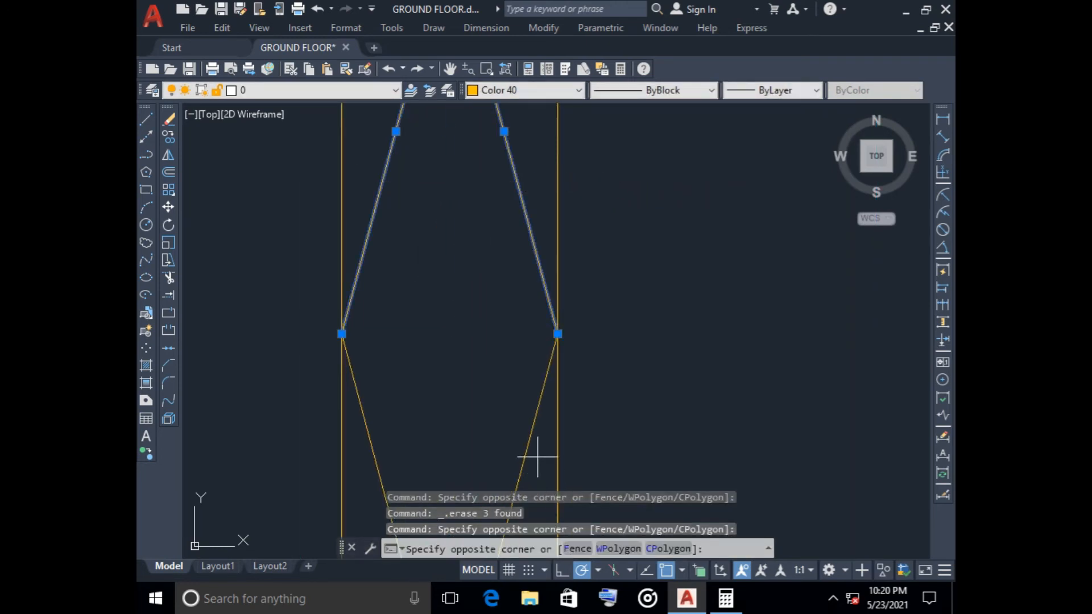
{"action": "left_click", "coordinate": [365, 455]}
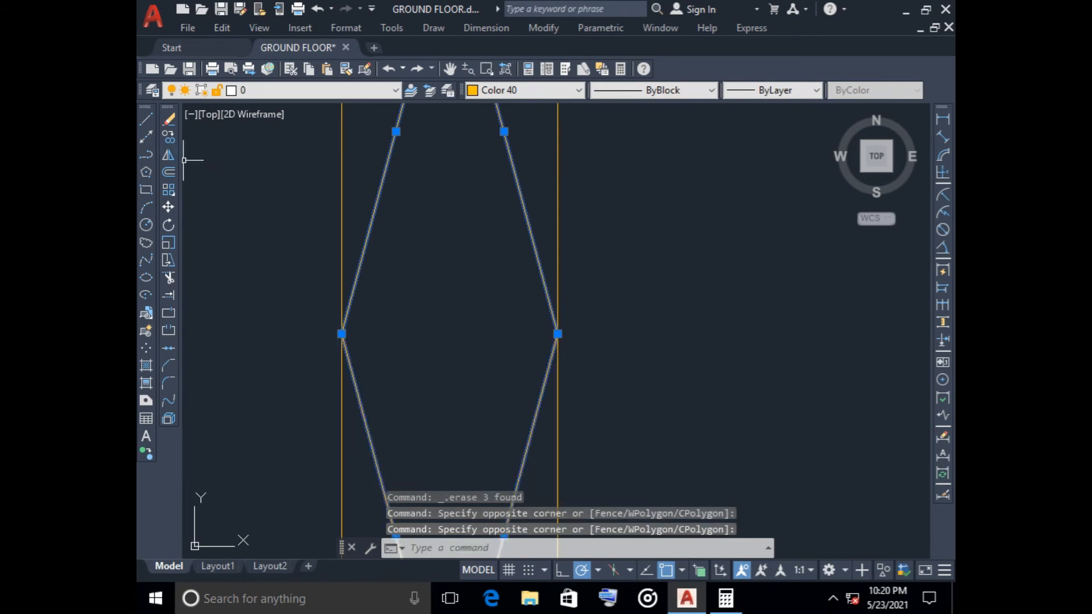
{"action": "left_click", "coordinate": [168, 137]}
{"action": "left_click", "coordinate": [341, 334]}
{"action": "scroll", "coordinate": [368, 253], "scroll_direction": "down", "scroll_amount": 7}
{"action": "middle_click_drag", "start_coordinate": [369, 252], "coordinate": [391, 423]}
{"action": "left_click", "coordinate": [387, 191]}
{"action": "scroll", "coordinate": [476, 233], "scroll_direction": "down", "scroll_amount": 2}
{"action": "middle_click_drag", "start_coordinate": [475, 234], "coordinate": [504, 338]}
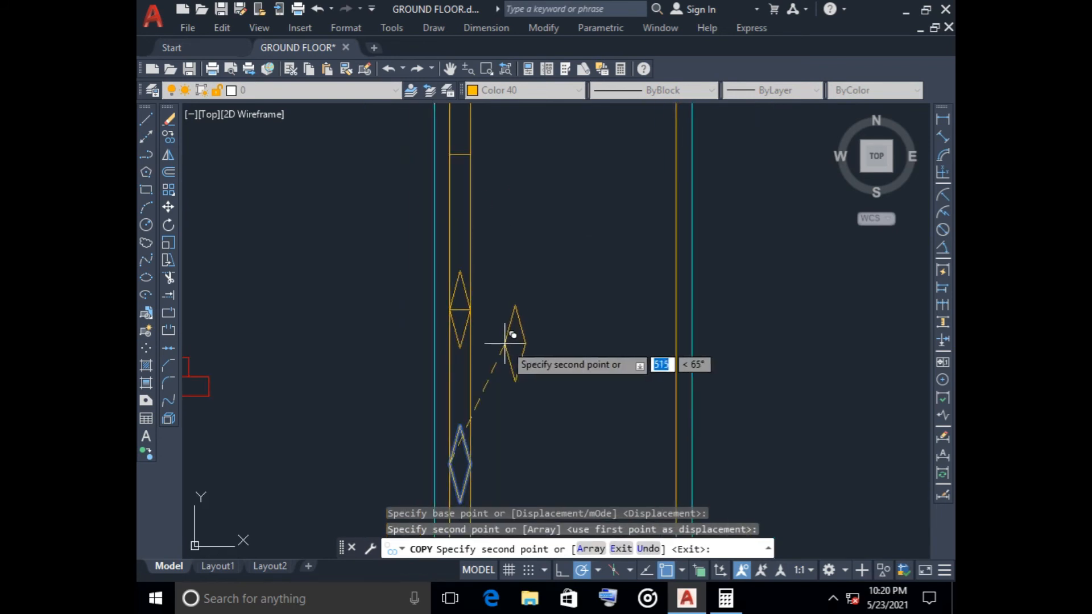
{"action": "left_click", "coordinate": [449, 155]}
{"action": "key", "text": "Escape"}
- Erase the short horizontal lines inside the middle and upper diamonds
{"action": "left_click", "coordinate": [462, 158]}
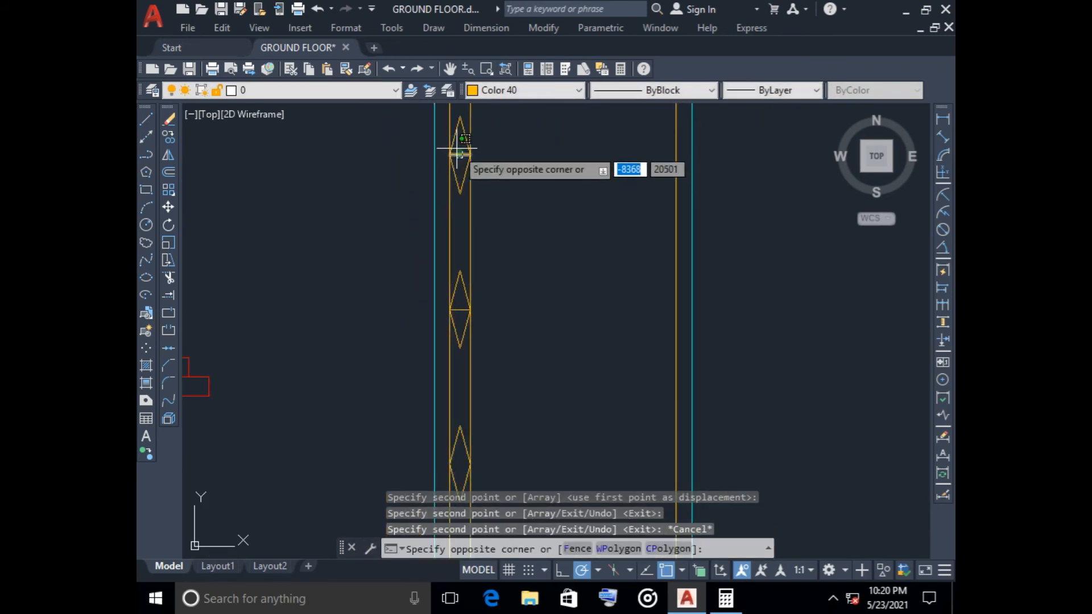
{"action": "left_click", "coordinate": [453, 149]}
{"action": "left_click", "coordinate": [458, 307]}
{"action": "left_click", "coordinate": [468, 309]}
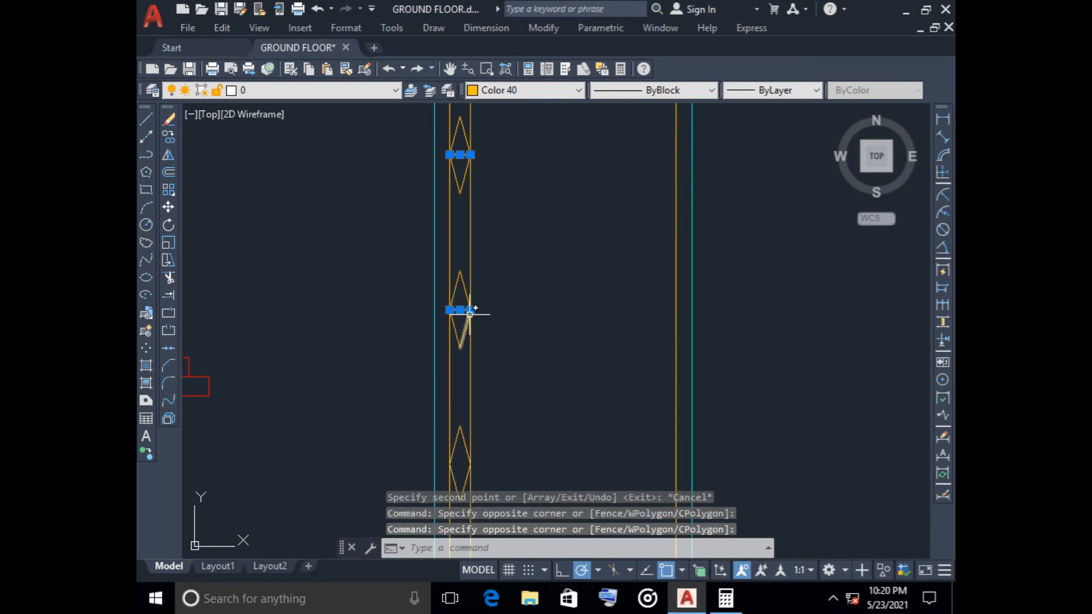
{"action": "key", "text": "Delete"}
{"action": "scroll", "coordinate": [557, 312], "scroll_direction": "down", "scroll_amount": 3}
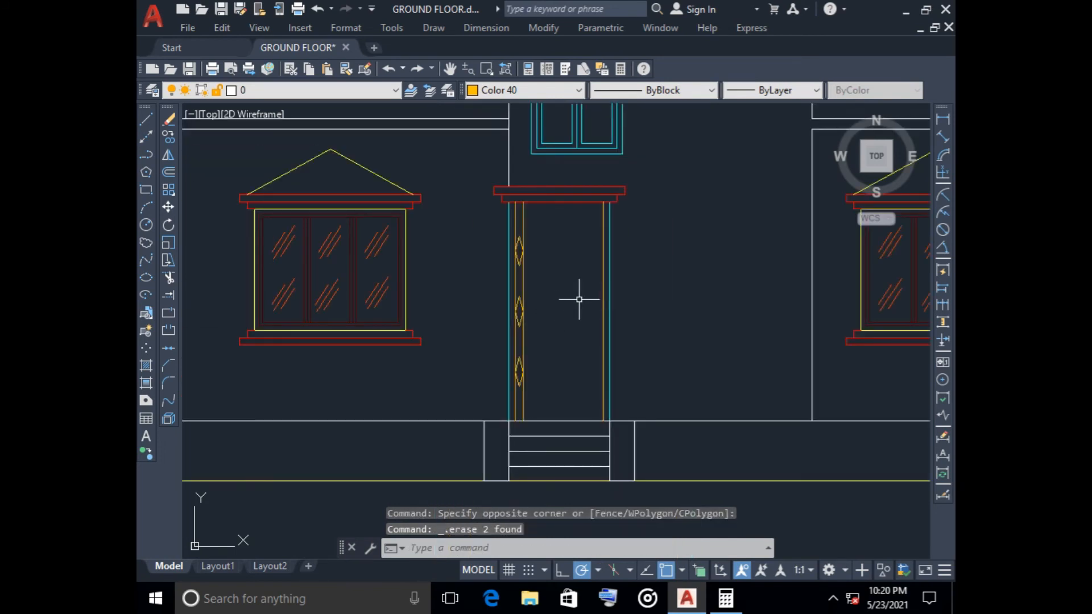
{"action": "scroll", "coordinate": [545, 248], "scroll_direction": "up", "scroll_amount": 3}
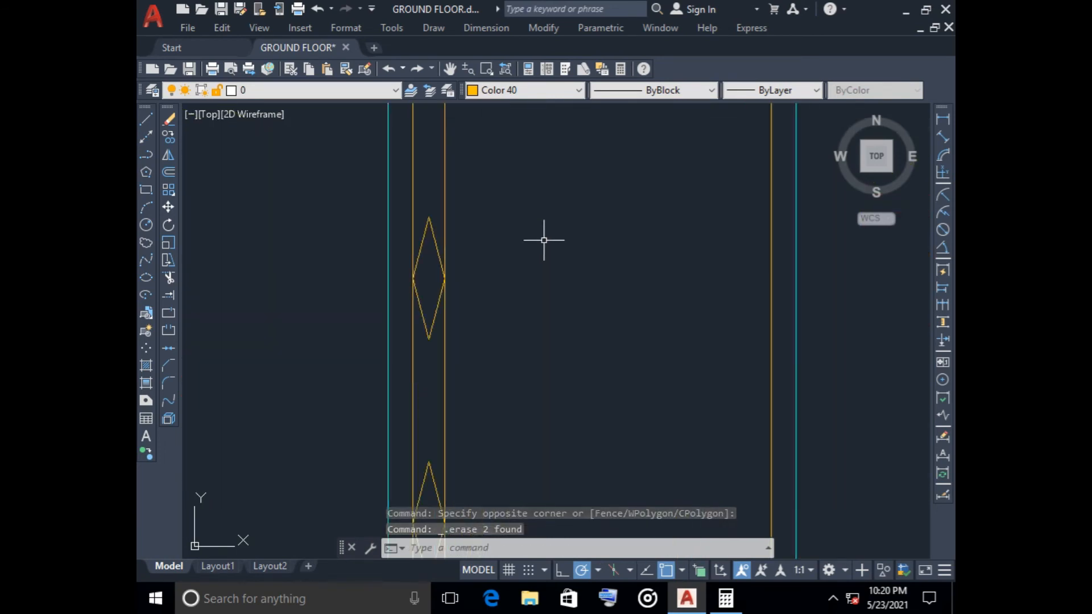
- Copy the door's two left vertical lines and three diamonds as a 12-item array, fitted to the top end of the door's right inner line
{"action": "left_click", "coordinate": [480, 178]}
{"action": "left_click", "coordinate": [398, 179]}
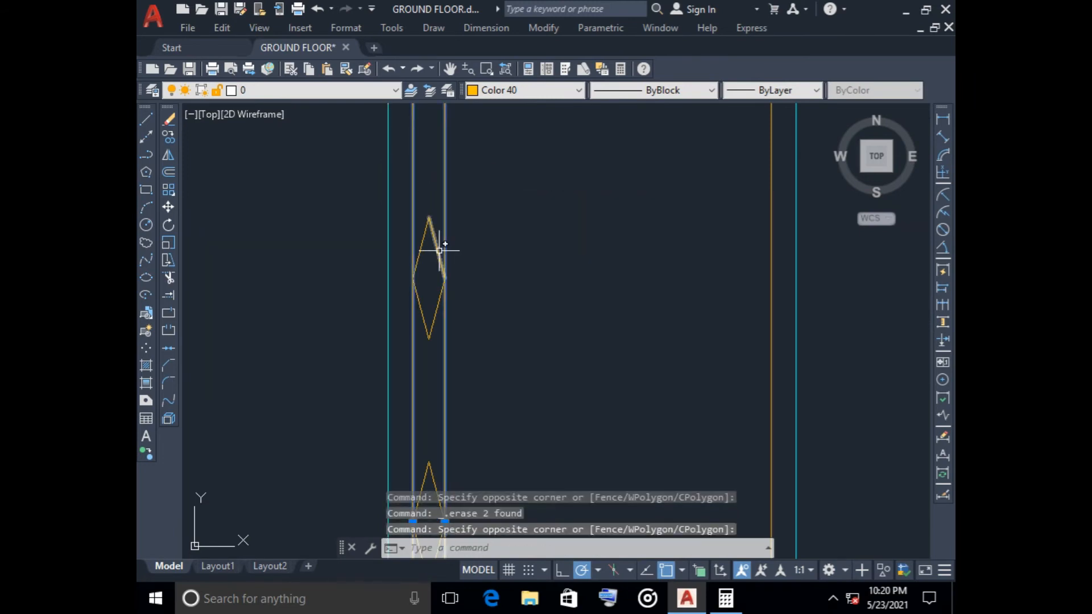
{"action": "scroll", "coordinate": [439, 250], "scroll_direction": "down", "scroll_amount": 2}
{"action": "left_click", "coordinate": [415, 209]}
{"action": "middle_click_drag", "start_coordinate": [508, 424], "coordinate": [535, 255]}
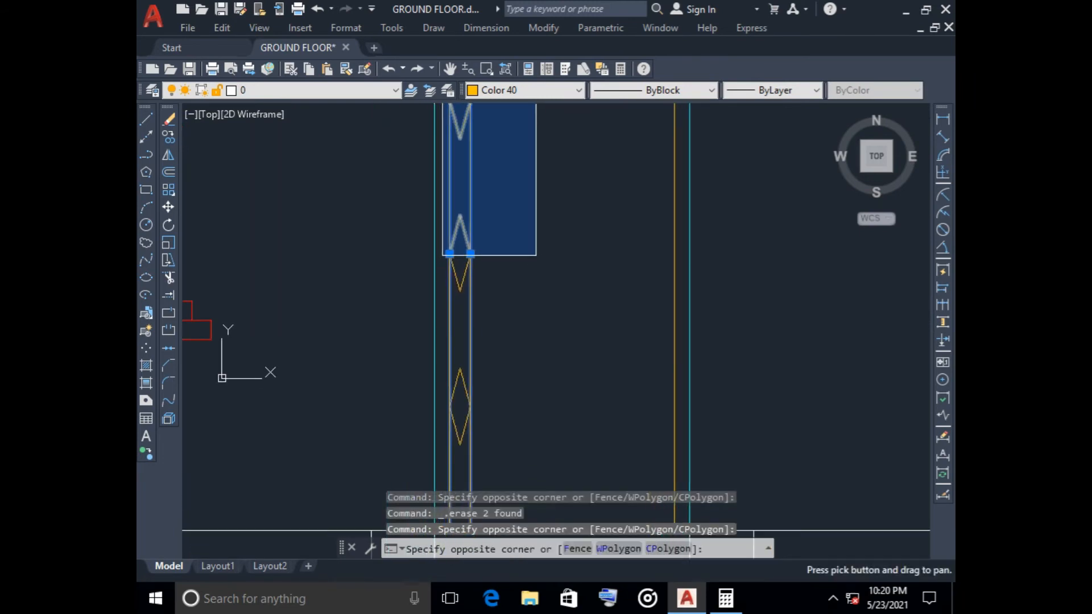
{"action": "left_click", "coordinate": [565, 436]}
{"action": "scroll", "coordinate": [578, 360], "scroll_direction": "down", "scroll_amount": 3}
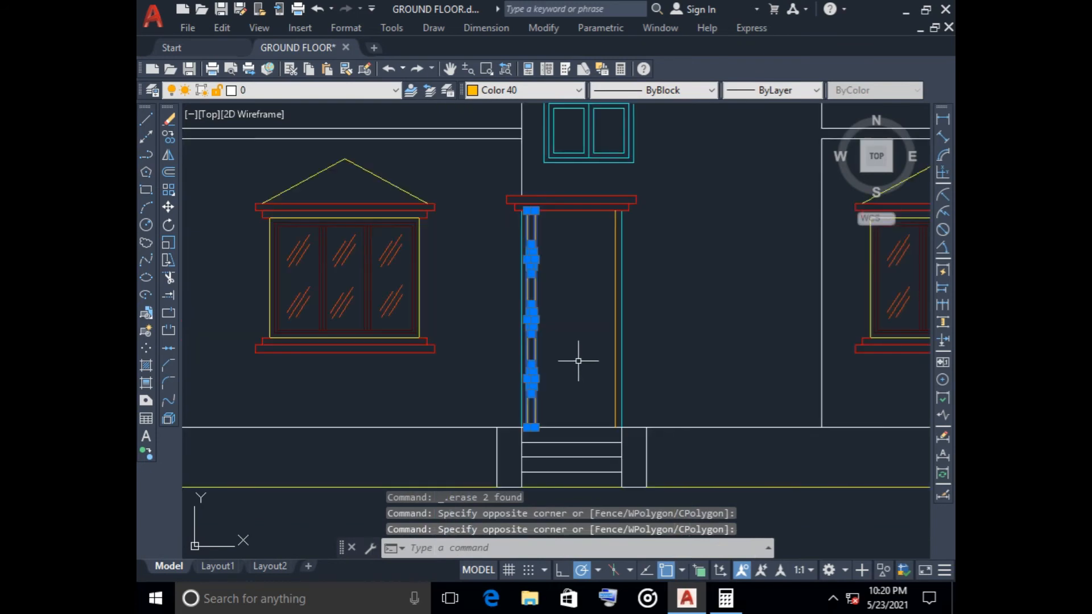
{"action": "left_click", "coordinate": [168, 136]}
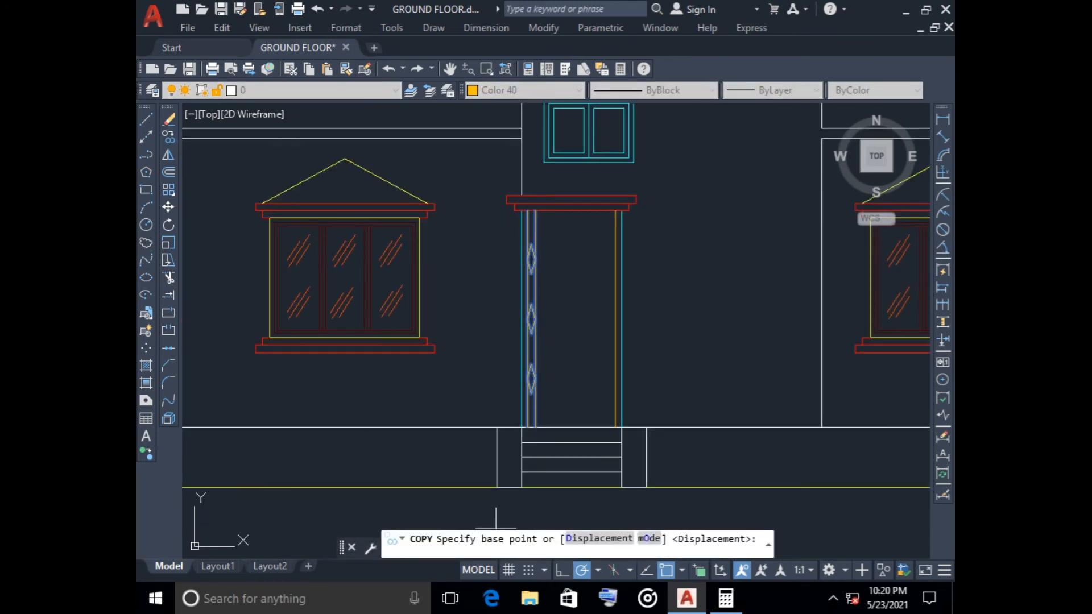
{"action": "left_click", "coordinate": [535, 211]}
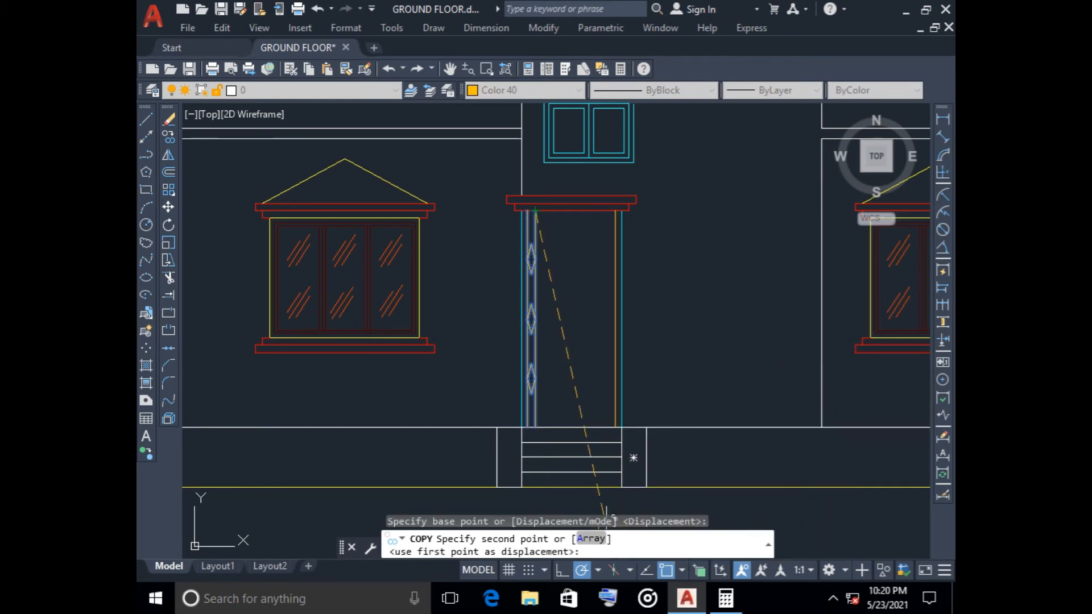
{"action": "left_click", "coordinate": [592, 538]}
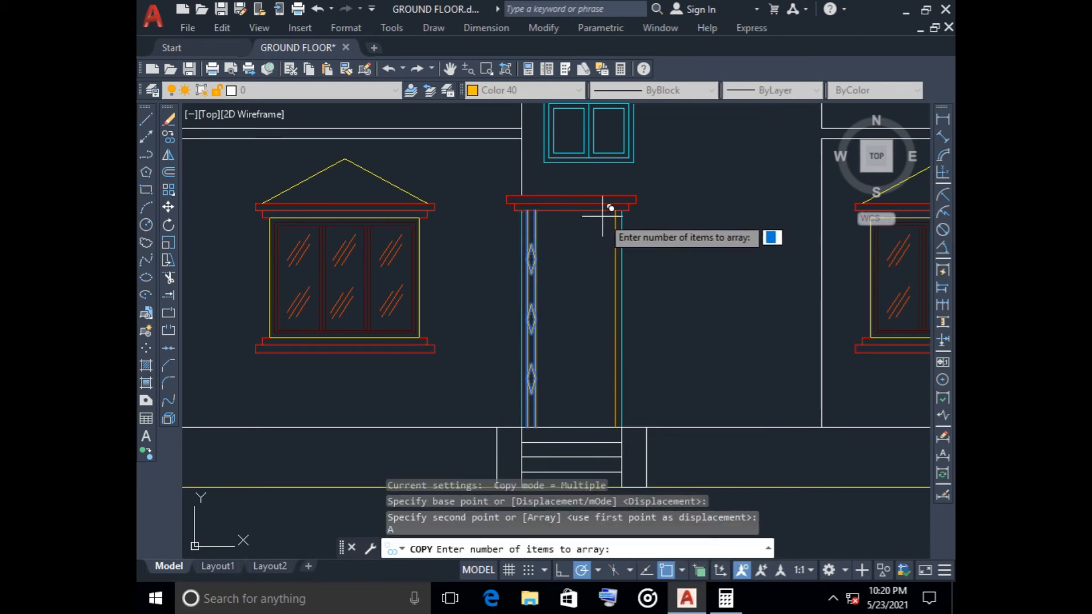
{"action": "scroll", "coordinate": [603, 313], "scroll_direction": "down", "scroll_amount": 3}
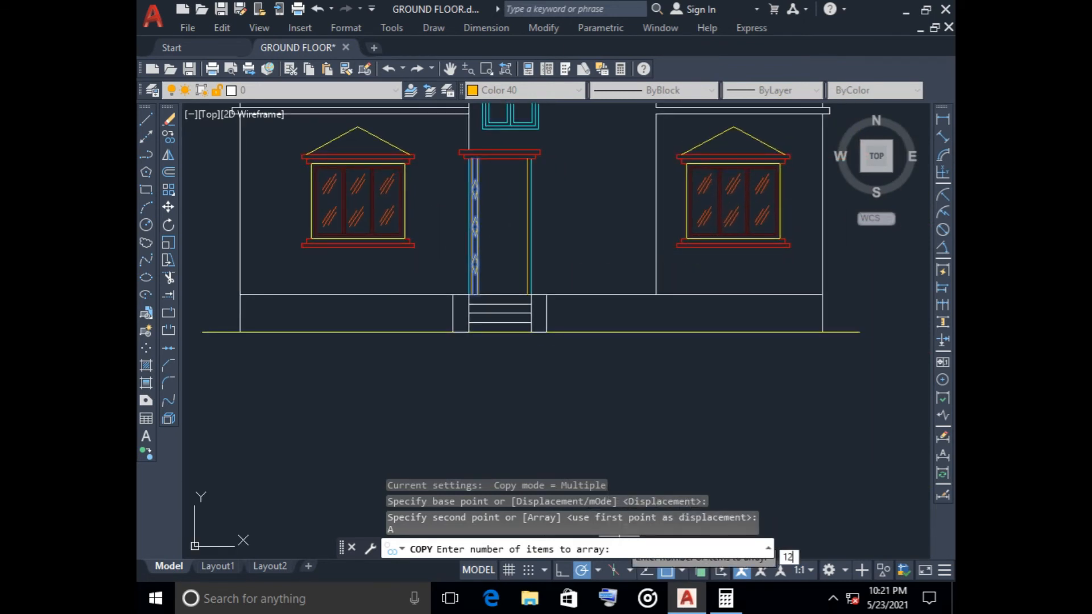
{"action": "key", "text": "Return"}
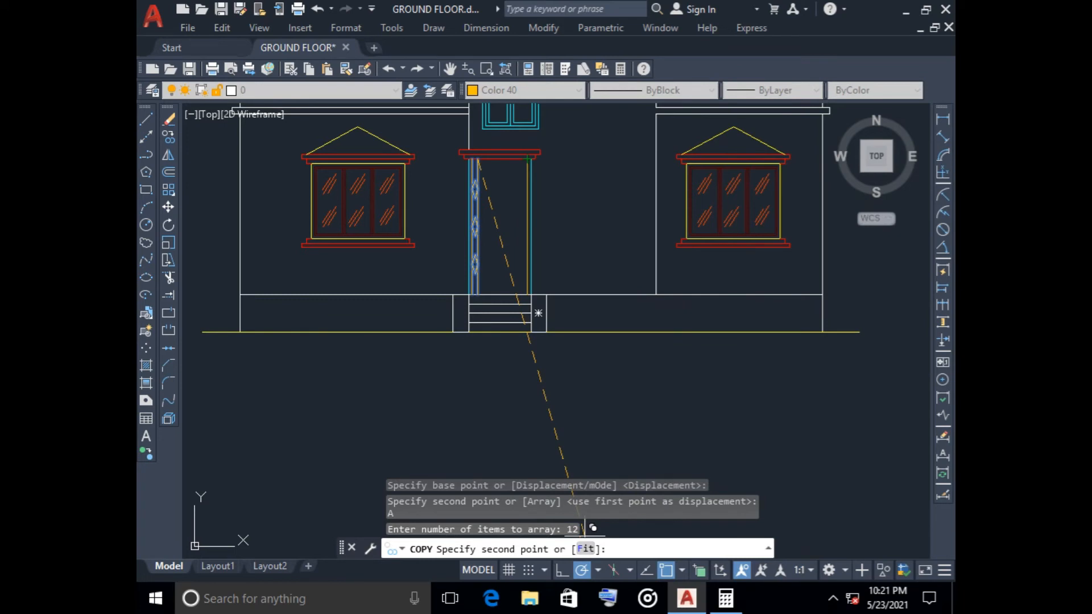
{"action": "type", "text": "F"}
{"action": "key", "text": "Return"}
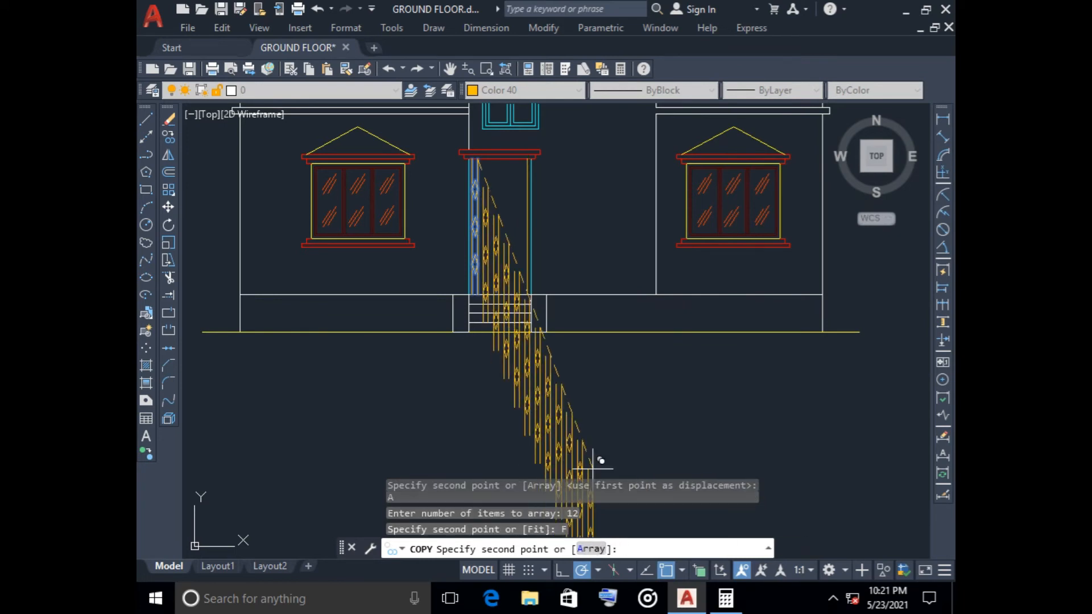
{"action": "scroll", "coordinate": [568, 307], "scroll_direction": "up", "scroll_amount": 4}
{"action": "scroll", "coordinate": [569, 306], "scroll_direction": "up", "scroll_amount": 4}
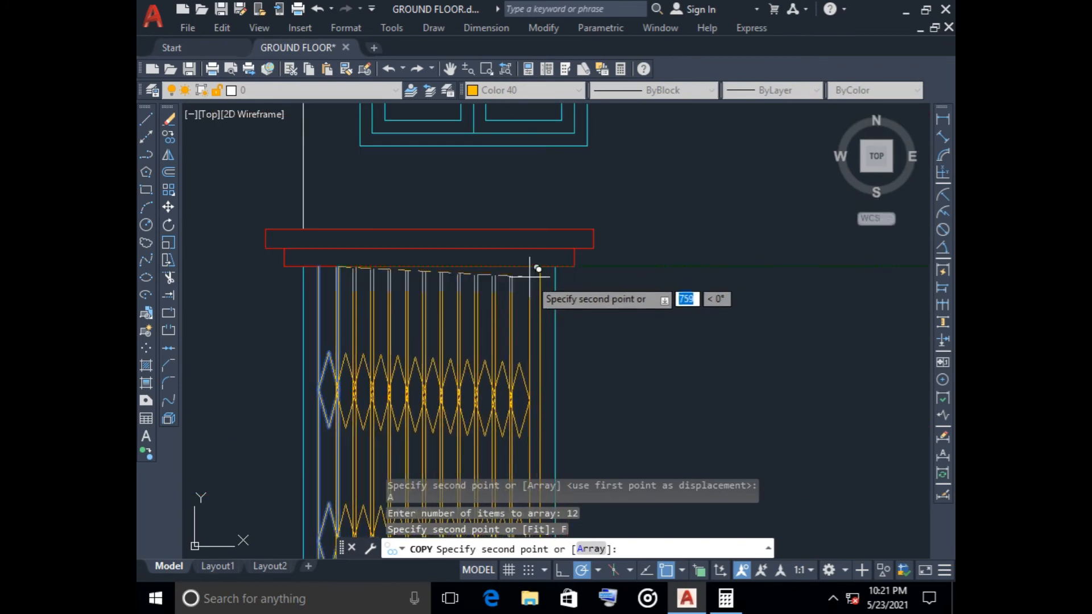
{"action": "scroll", "coordinate": [540, 266], "scroll_direction": "down", "scroll_amount": 5}
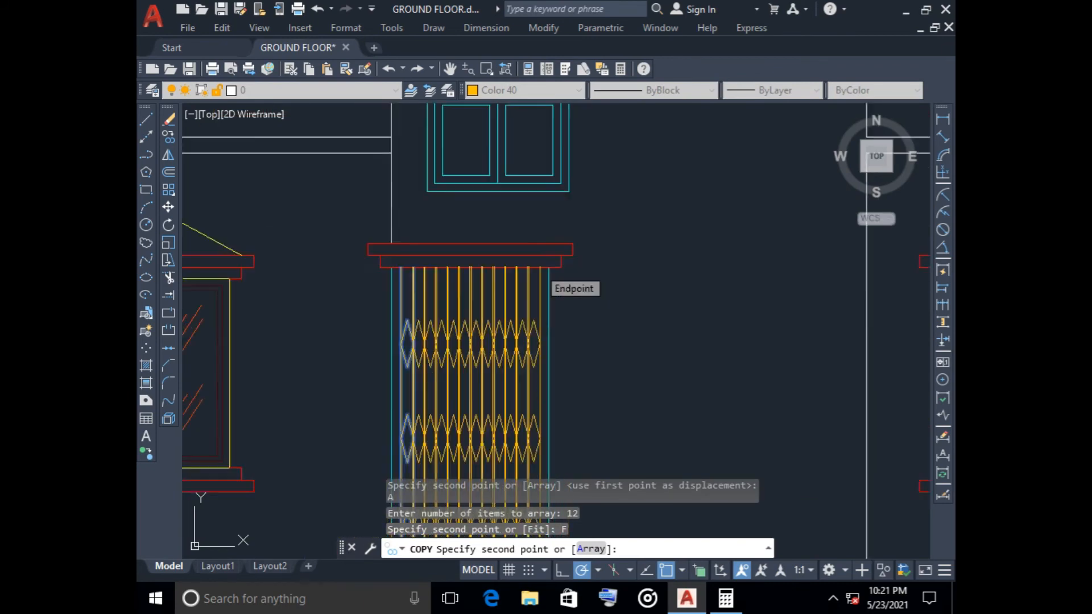
{"action": "left_click", "coordinate": [540, 266]}
{"action": "key", "text": "Escape"}
{"action": "scroll", "coordinate": [591, 301], "scroll_direction": "down", "scroll_amount": 5}
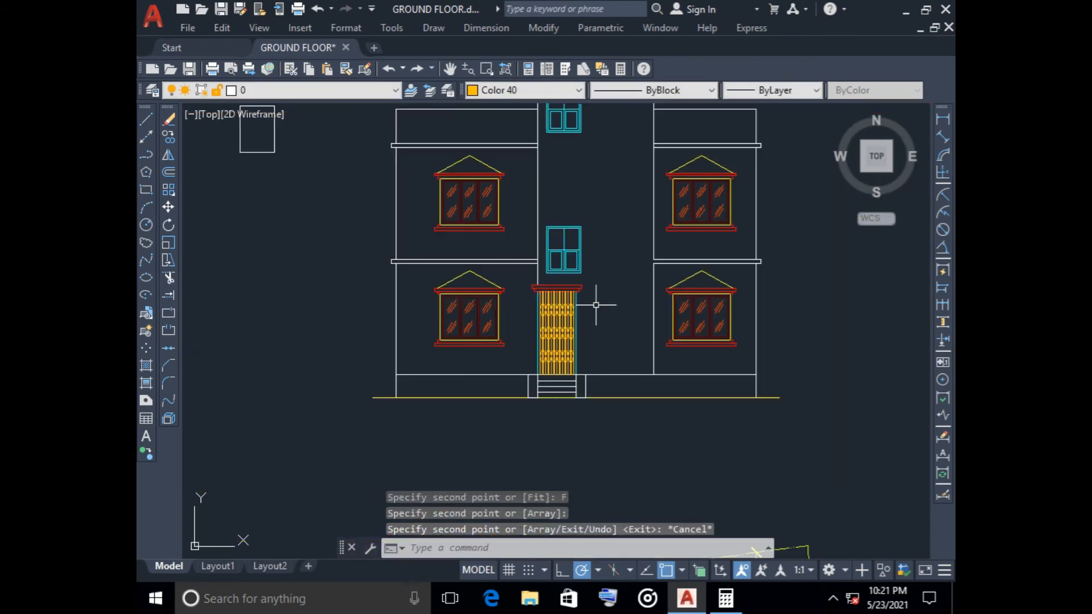
{"action": "scroll", "coordinate": [512, 285], "scroll_direction": "up", "scroll_amount": 5}
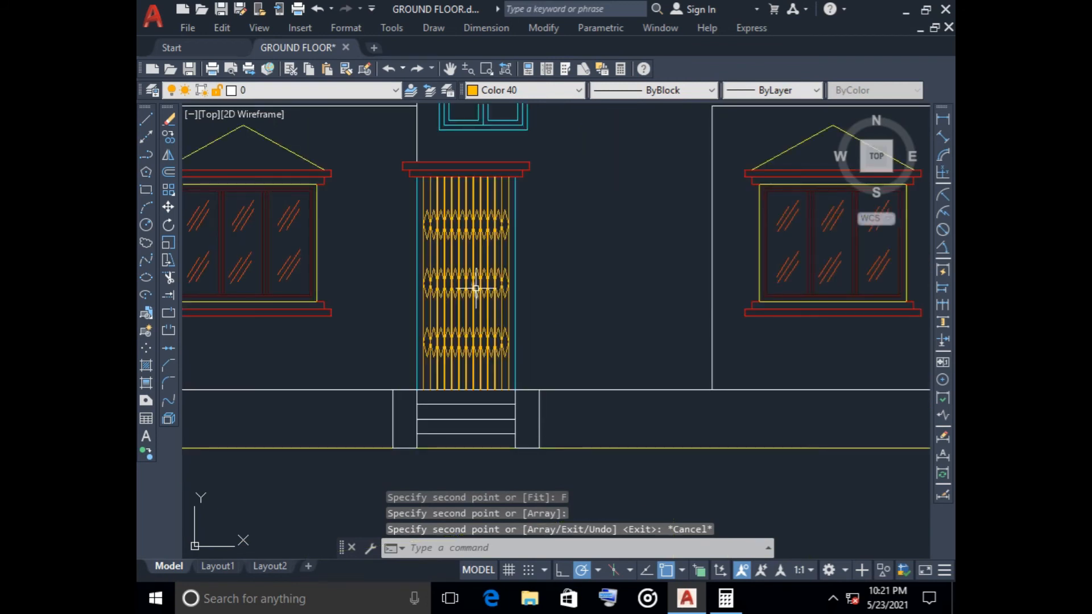
{"action": "scroll", "coordinate": [523, 281], "scroll_direction": "down", "scroll_amount": 2}
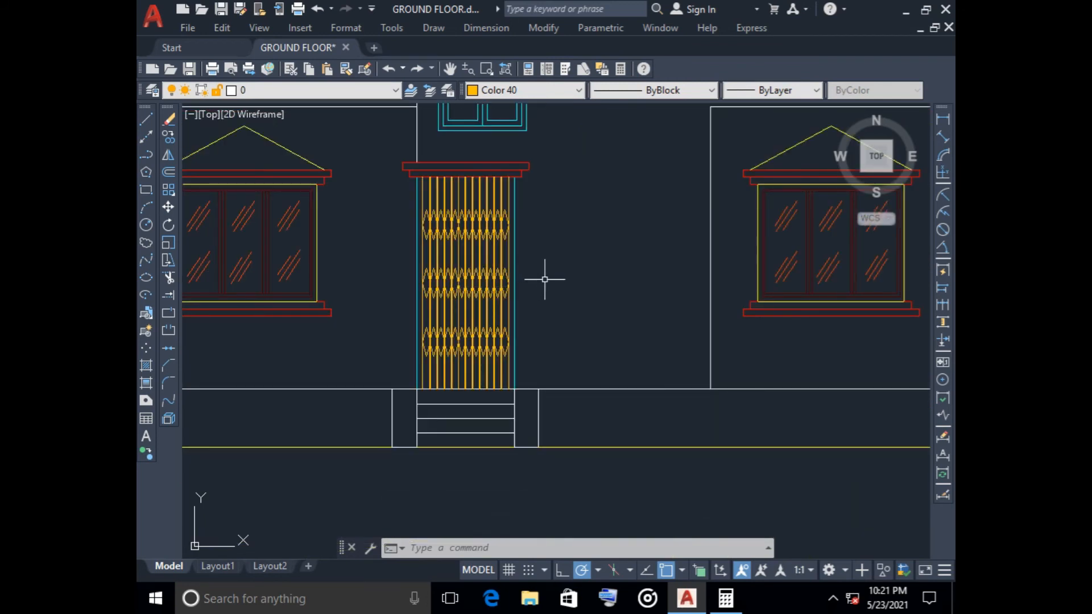
{"action": "scroll", "coordinate": [544, 279], "scroll_direction": "down", "scroll_amount": 3}
{"action": "scroll", "coordinate": [536, 266], "scroll_direction": "up", "scroll_amount": 5}
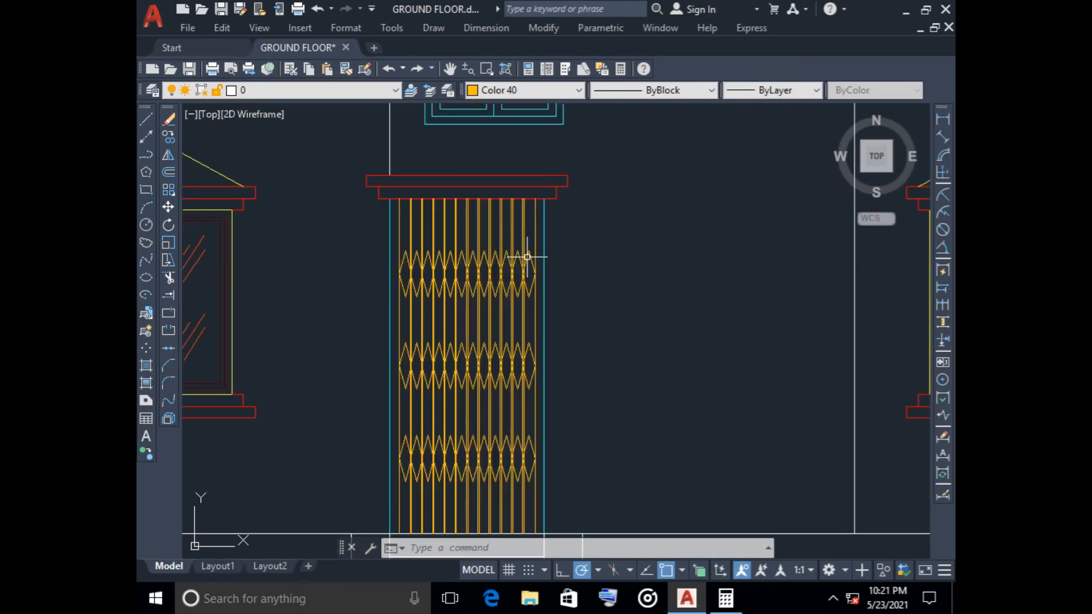
{"action": "scroll", "coordinate": [527, 257], "scroll_direction": "down", "scroll_amount": 6}
{"action": "middle_click_drag", "start_coordinate": [594, 253], "coordinate": [598, 302]}
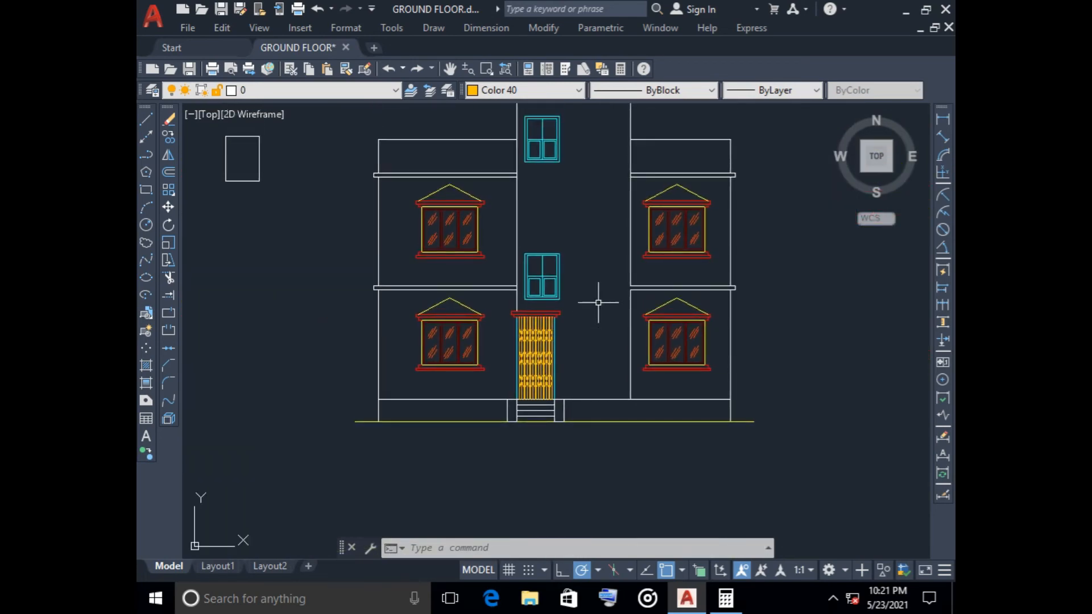
- Erase the stray white rectangle to the left of the front elevation
{"action": "middle_click_drag", "start_coordinate": [316, 161], "coordinate": [508, 226]}
{"action": "left_click", "coordinate": [377, 165]}
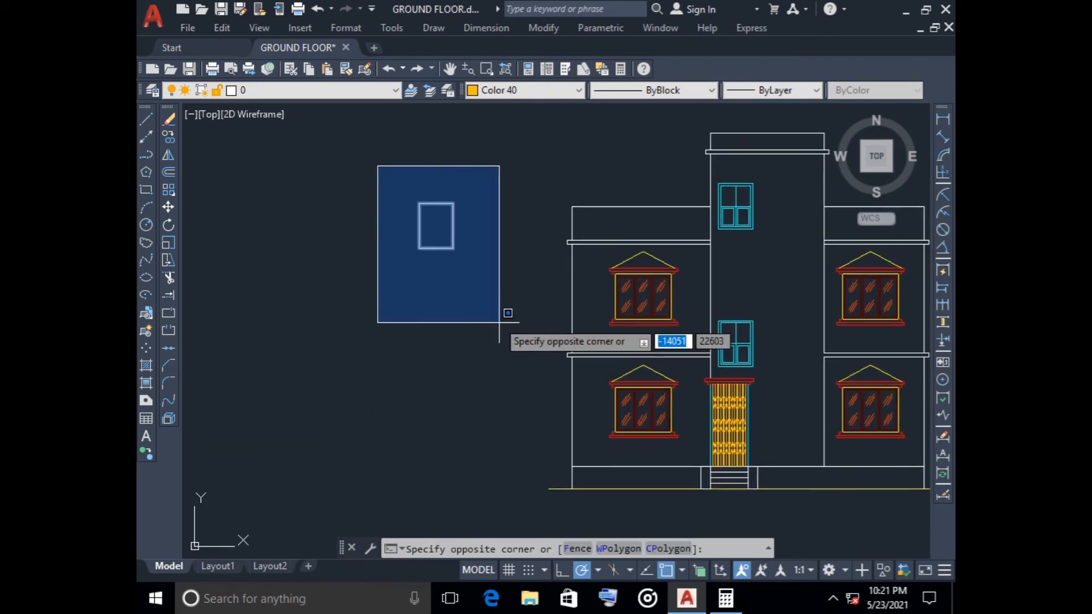
{"action": "left_click", "coordinate": [502, 317]}
{"action": "key", "text": "Delete"}
{"action": "scroll", "coordinate": [505, 330], "scroll_direction": "down", "scroll_amount": 4}
{"action": "middle_click_drag", "start_coordinate": [506, 334], "coordinate": [413, 305]}
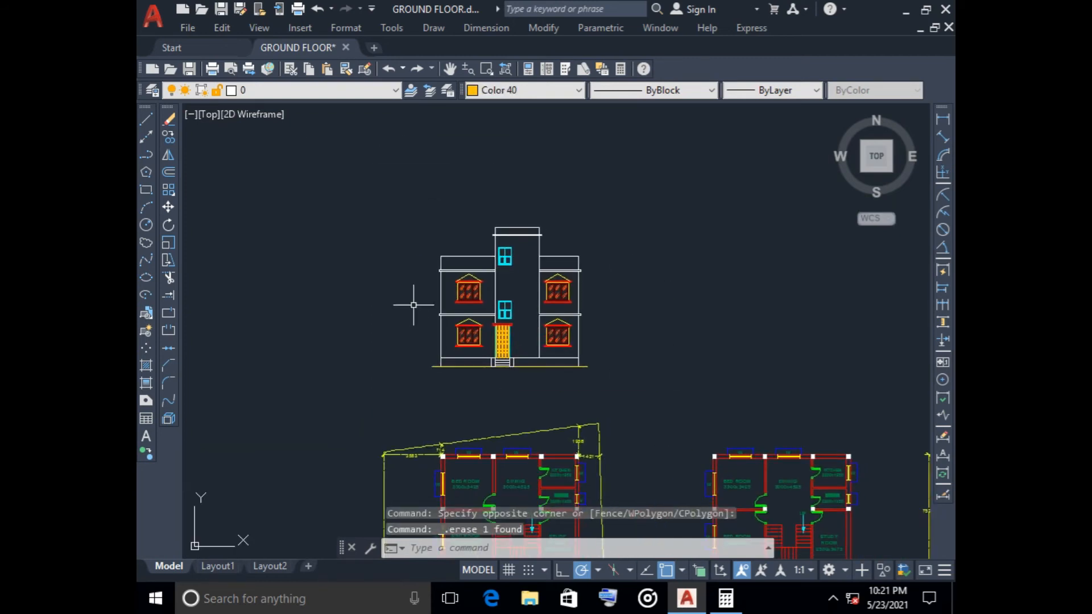
{"action": "scroll", "coordinate": [523, 304], "scroll_direction": "up", "scroll_amount": 2}
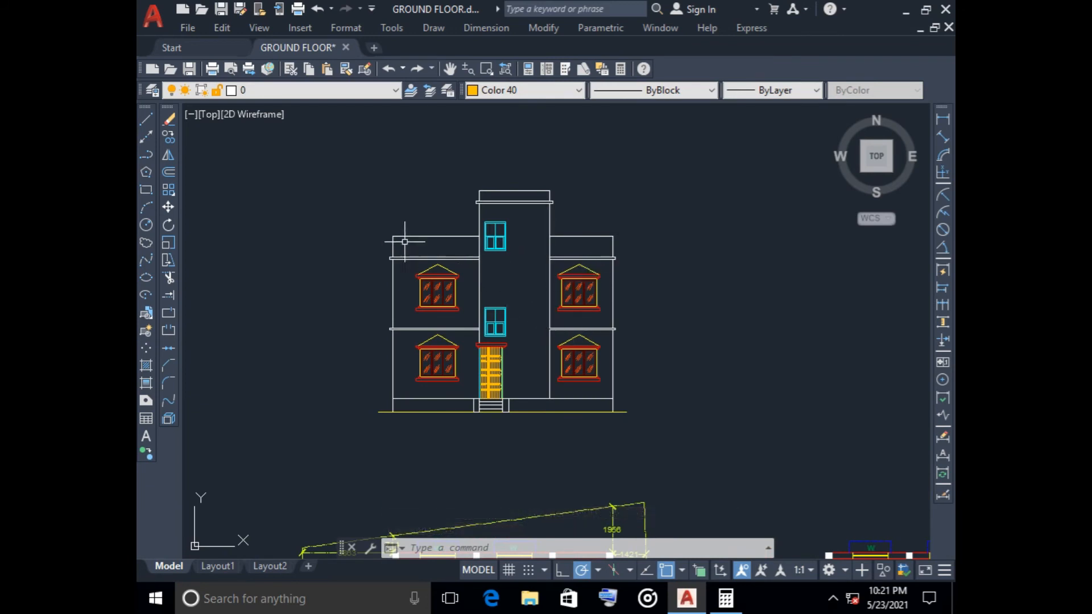
{"action": "scroll", "coordinate": [404, 242], "scroll_direction": "up", "scroll_amount": 4}
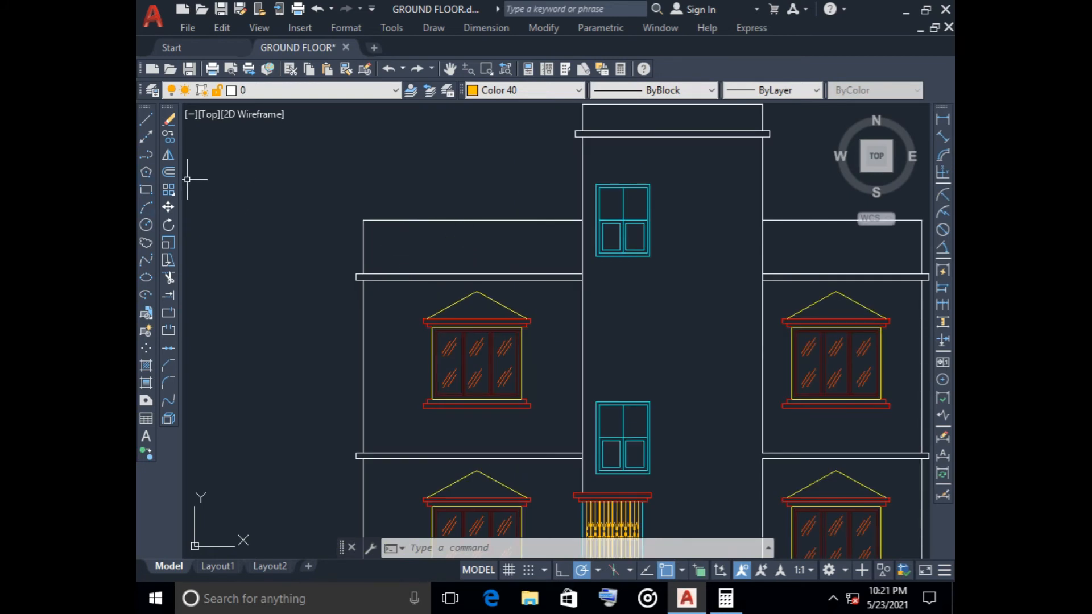
{"action": "type", "text": "c"}
{"action": "key", "text": "Return"}
{"action": "left_click", "coordinate": [272, 224]}
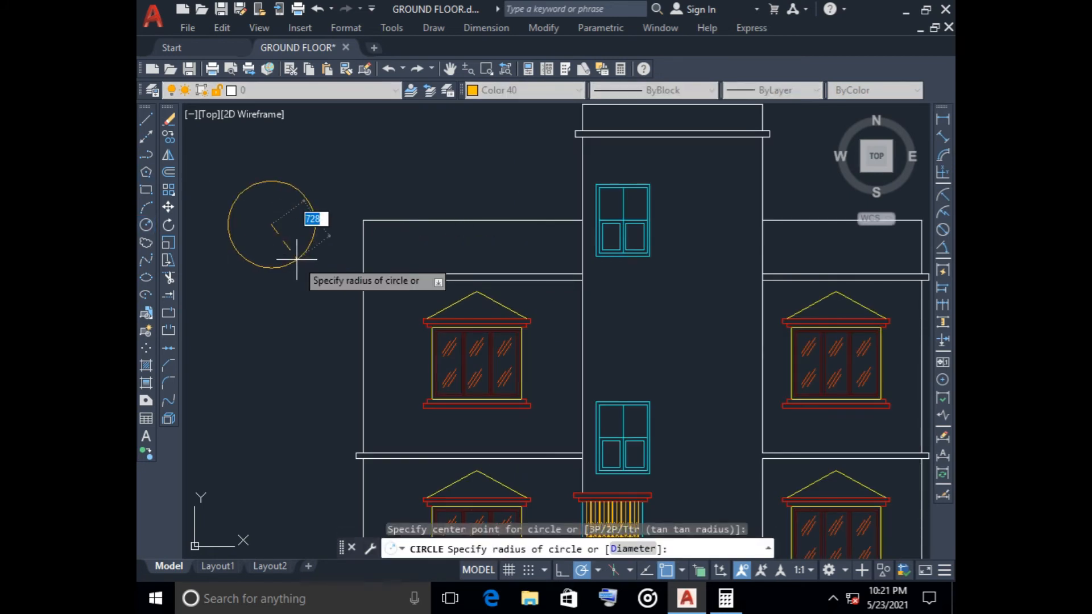
{"action": "key", "text": "Escape"}
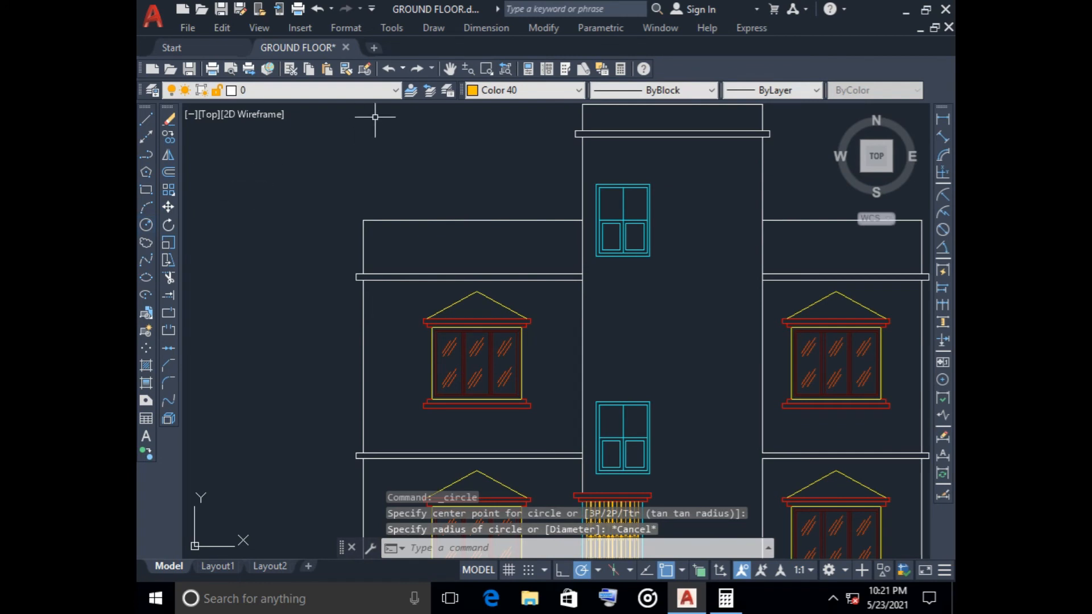
- Set the current colour to Cyan and draw a circle of radius 200 in the empty space left of the elevation's roof
{"action": "left_click", "coordinate": [512, 90]}
{"action": "left_click", "coordinate": [510, 130]}
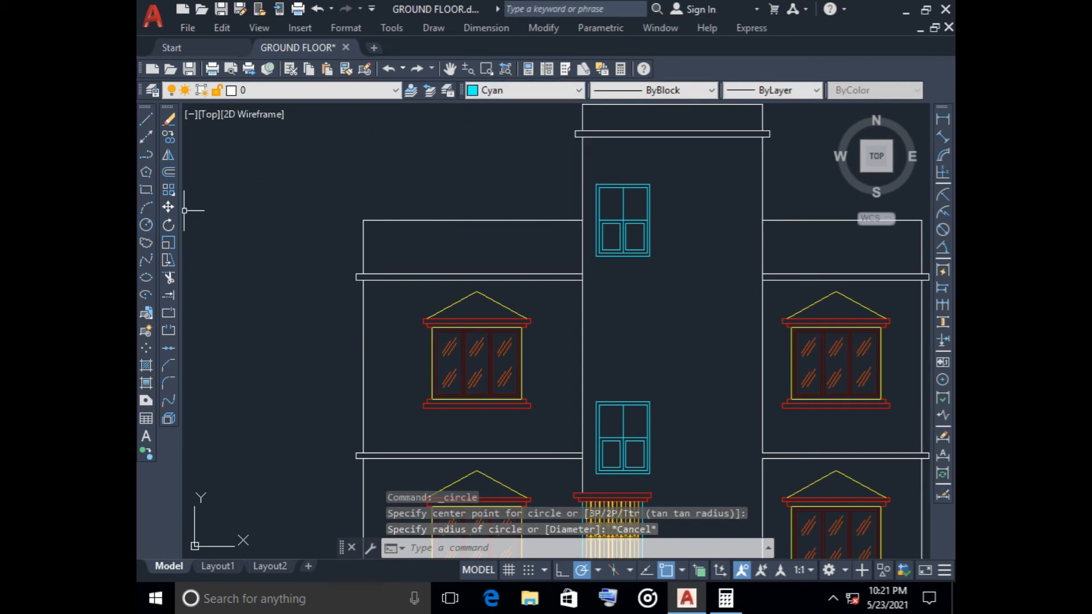
{"action": "key", "text": "Return"}
{"action": "left_click", "coordinate": [219, 212]}
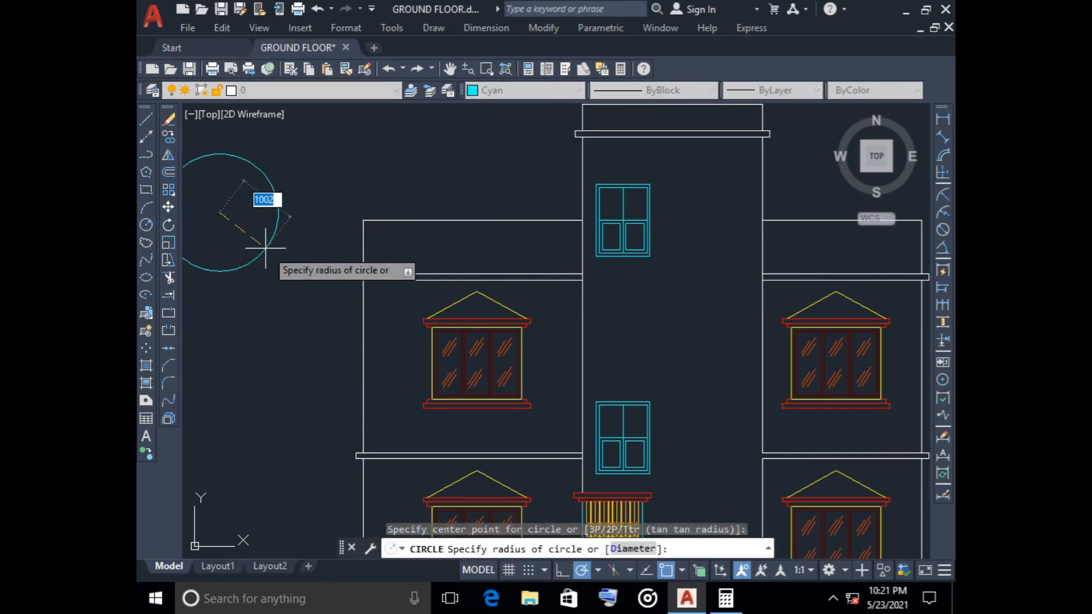
{"action": "middle_click_drag", "start_coordinate": [244, 221], "coordinate": [316, 268]}
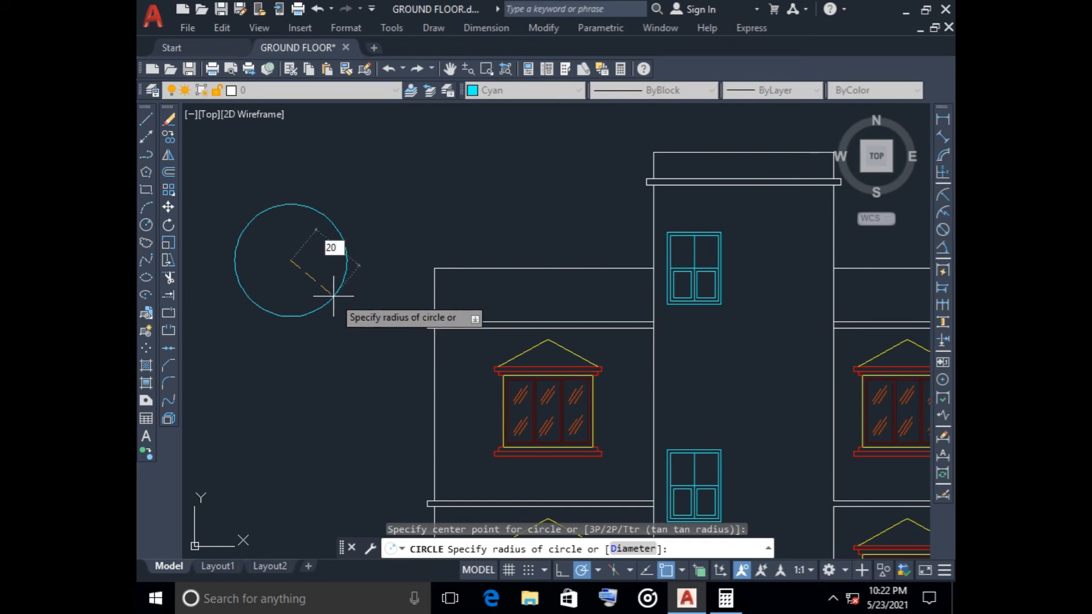
{"action": "key", "text": "Return"}
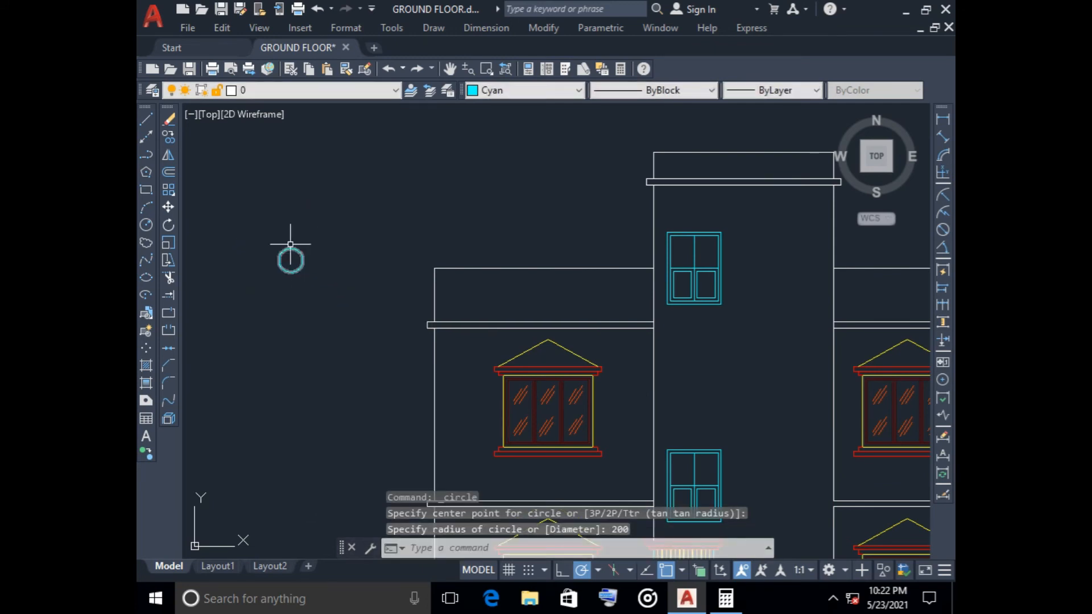
- Offset the circle outward by 50
{"action": "left_click", "coordinate": [168, 172]}
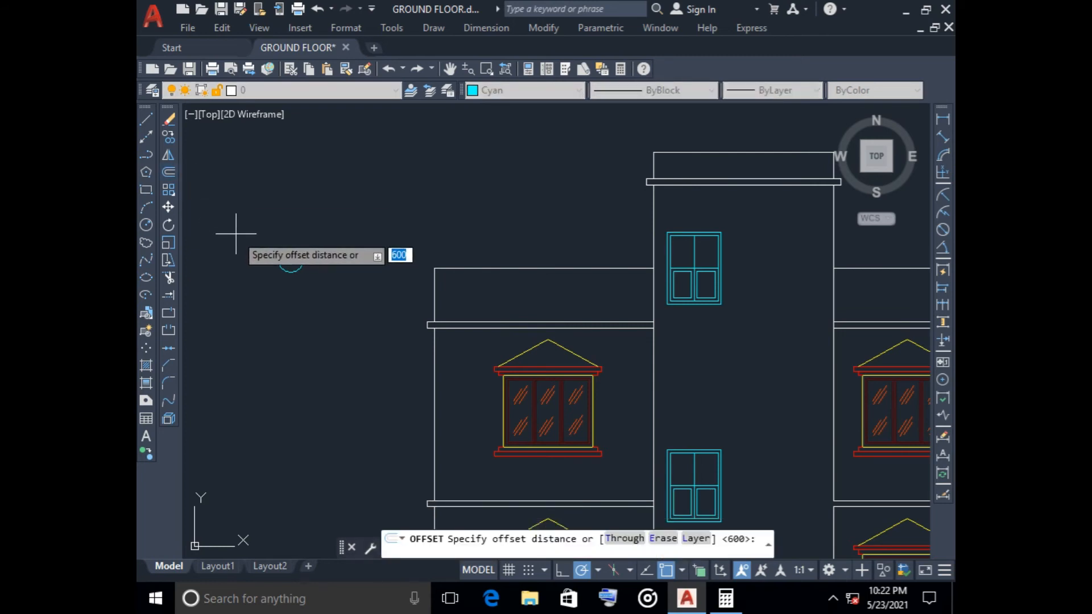
{"action": "key", "text": "Return"}
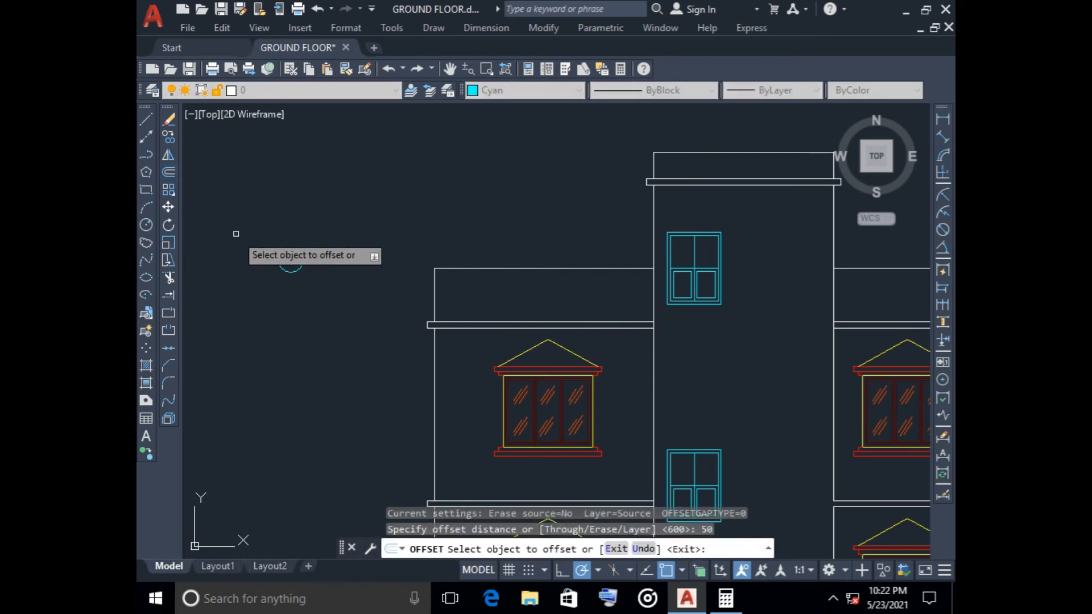
{"action": "left_click", "coordinate": [321, 233]}
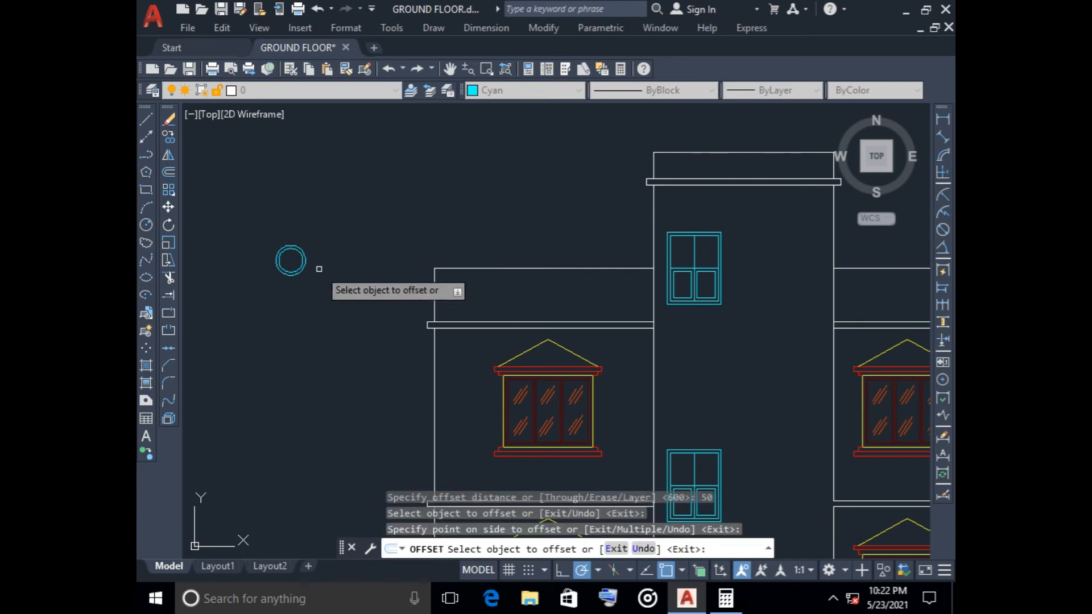
{"action": "scroll", "coordinate": [394, 320], "scroll_direction": "up", "scroll_amount": 2}
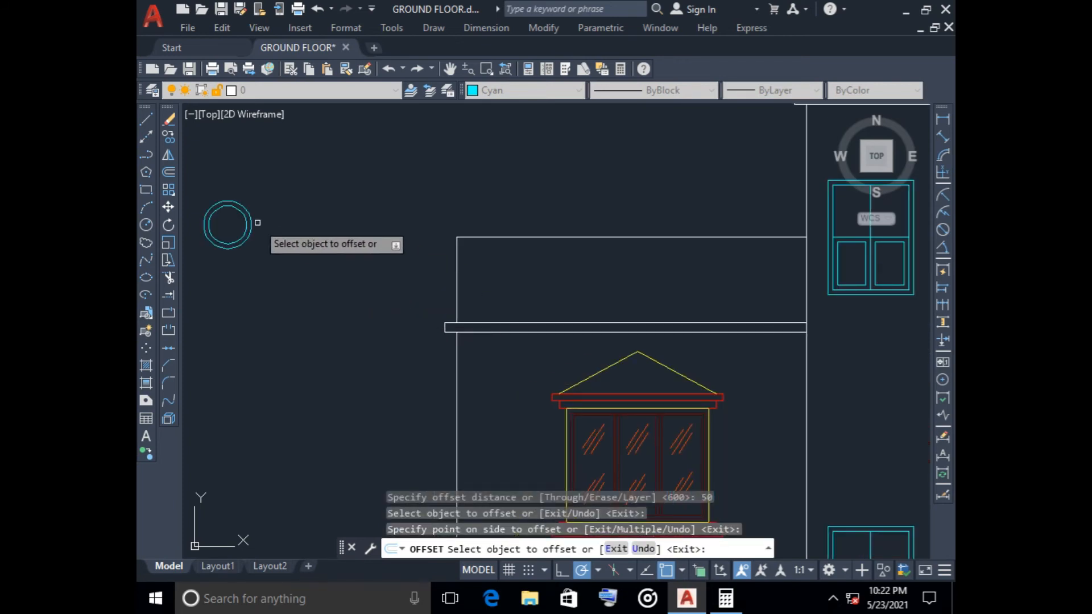
{"action": "key", "text": "Escape"}
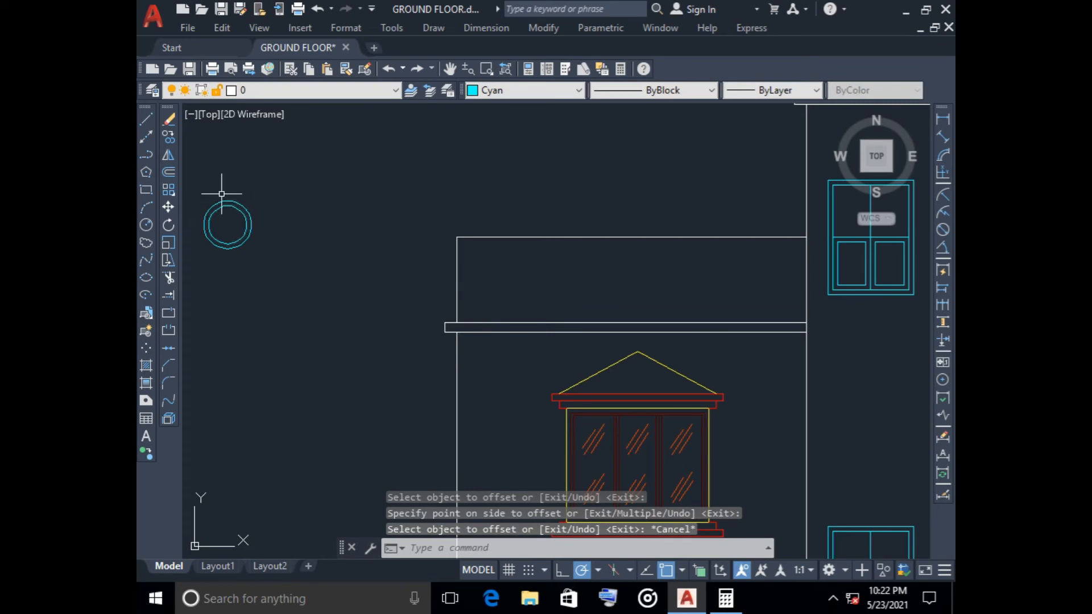
- Draw a short horizontal line in the empty space between the circles and the elevation
{"action": "type", "text": "l"}
{"action": "key", "text": "Return"}
{"action": "left_click", "coordinate": [294, 219]}
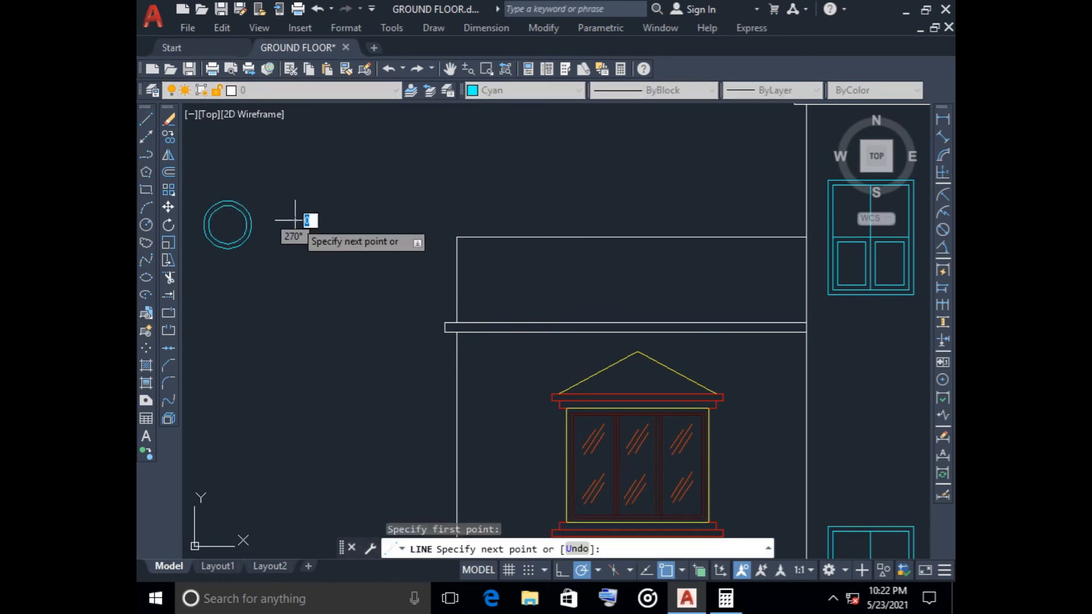
{"action": "left_click", "coordinate": [367, 219]}
{"action": "key", "text": "Escape"}
- Draw vertical lines of equal length upward and downward from the midpoint of the horizontal cyan line
{"action": "key", "text": "Return"}
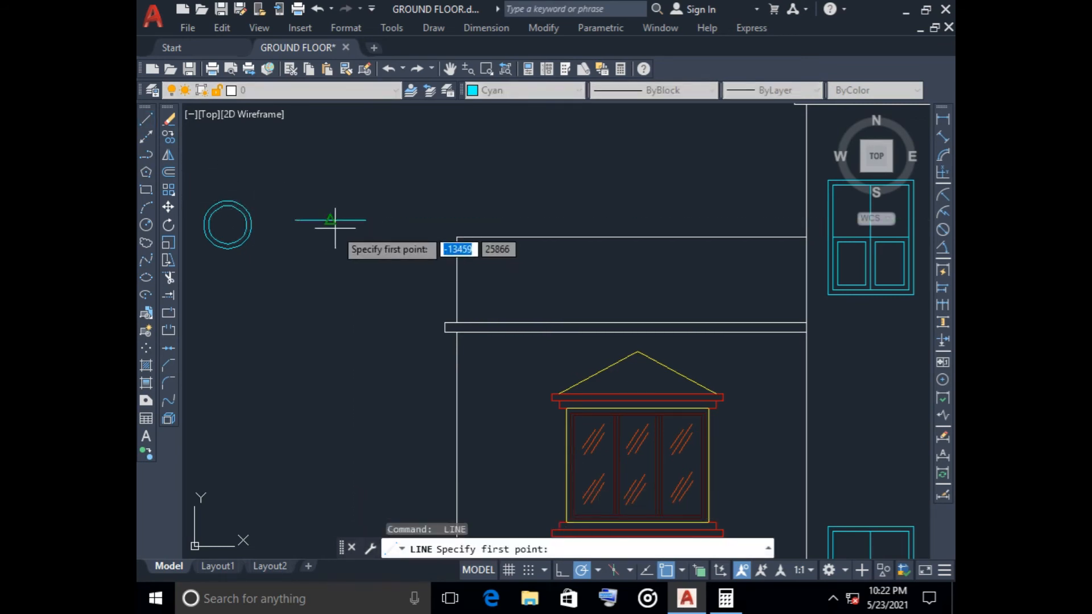
{"action": "left_click", "coordinate": [330, 219]}
{"action": "left_click", "coordinate": [330, 159]}
{"action": "key", "text": "Escape"}
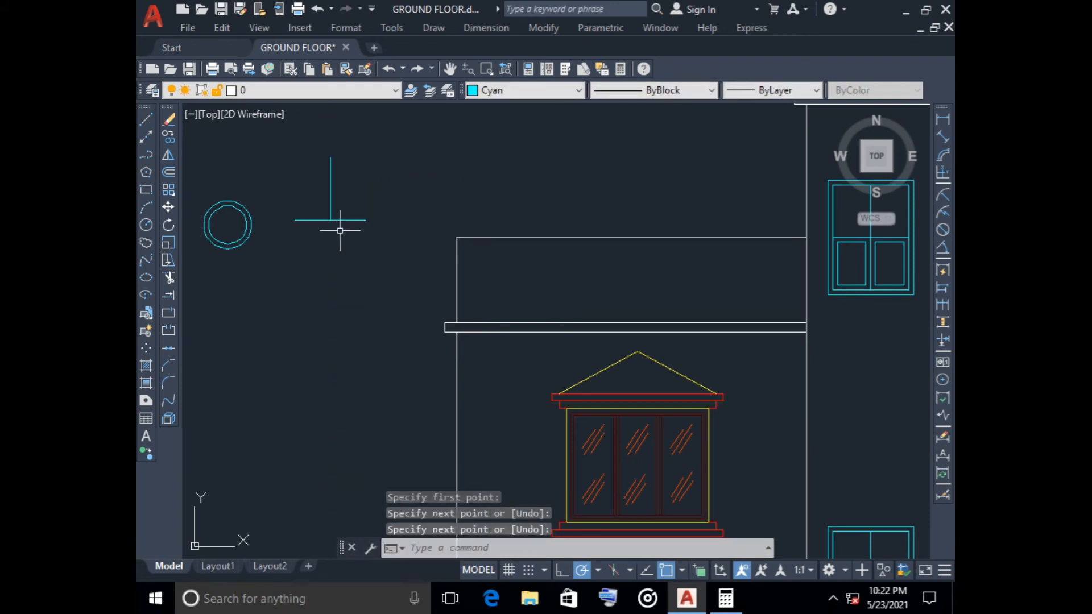
{"action": "key", "text": "Return"}
{"action": "left_click", "coordinate": [330, 220]}
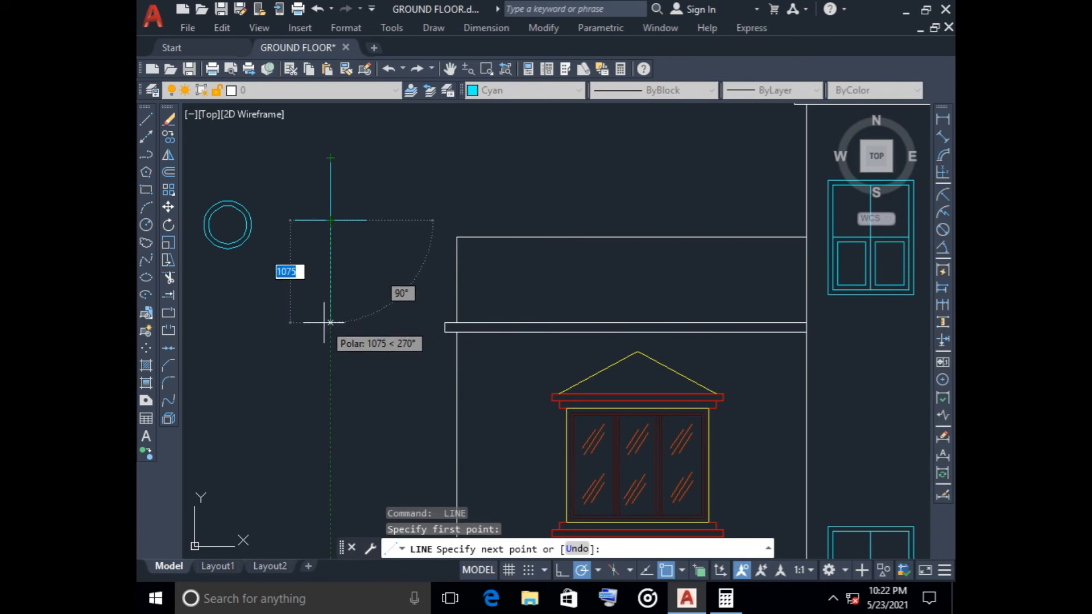
{"action": "type", "text": "6"}
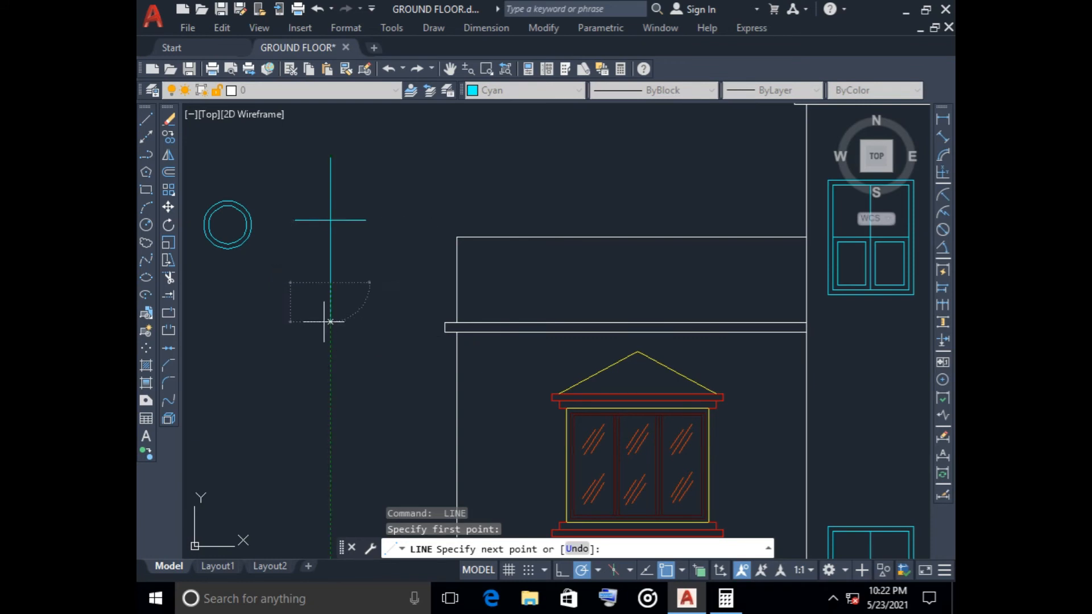
{"action": "key", "text": "Return"}
{"action": "key", "text": "Escape"}
- Draw a closed diamond with lines connecting the four outer ends of the cyan cross
{"action": "key", "text": "Return"}
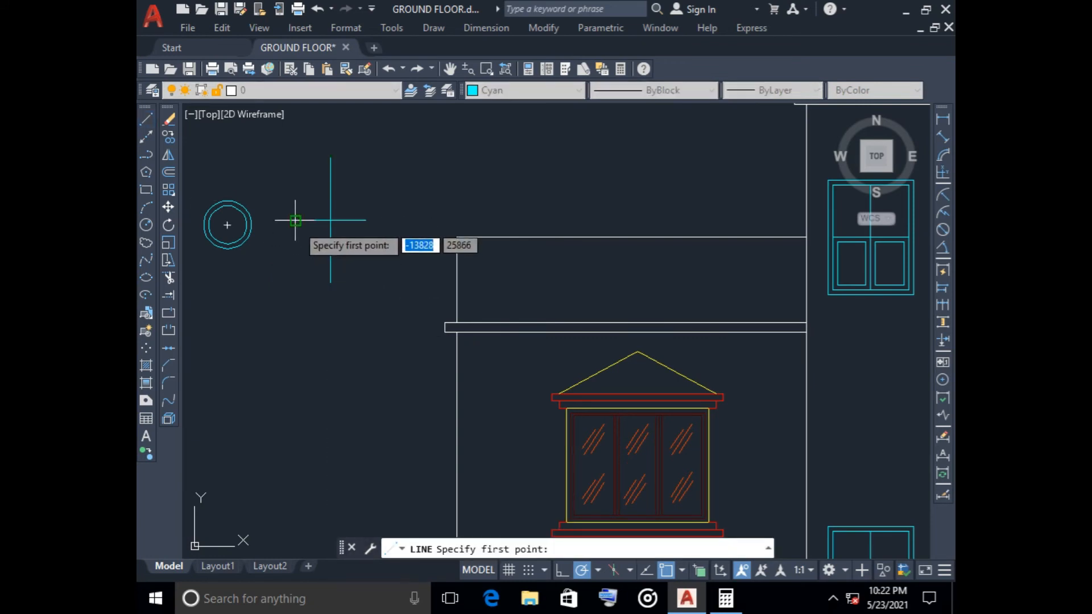
{"action": "left_click", "coordinate": [330, 158]}
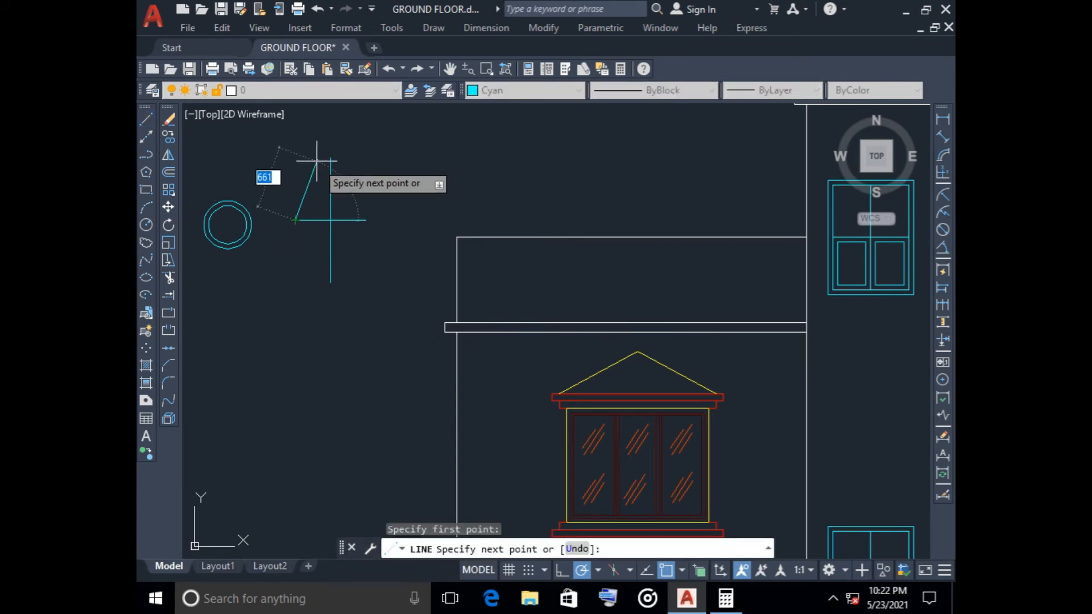
{"action": "left_click", "coordinate": [365, 219]}
{"action": "left_click", "coordinate": [330, 282]}
{"action": "left_click", "coordinate": [296, 220]}
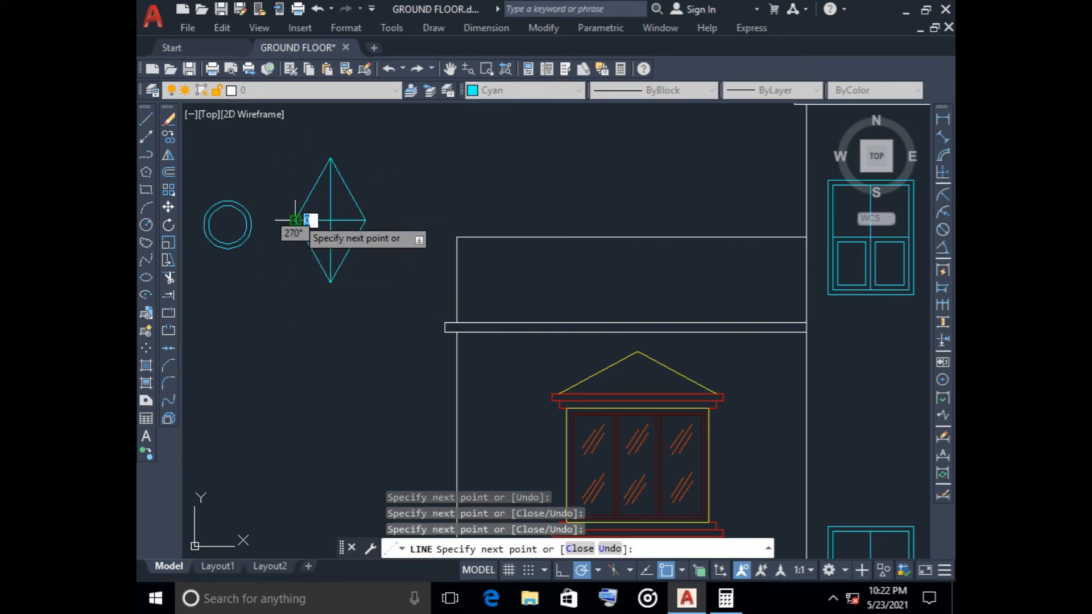
{"action": "key", "text": "Escape"}
- Erase the horizontal and vertical construction lines inside the diamond
{"action": "left_click", "coordinate": [344, 234]}
{"action": "left_click", "coordinate": [316, 210]}
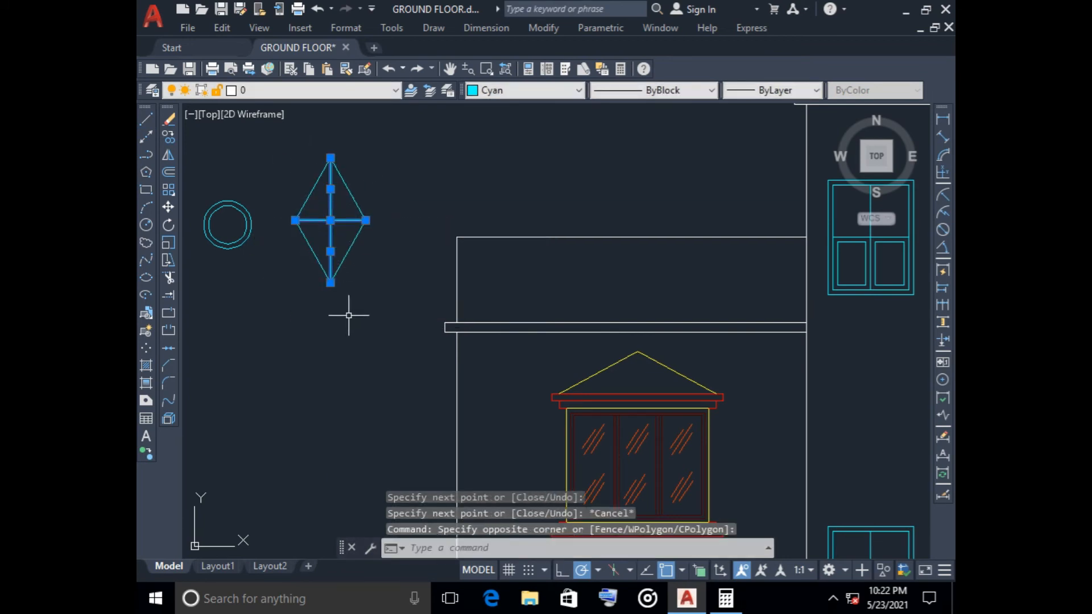
{"action": "key", "text": "Delete"}
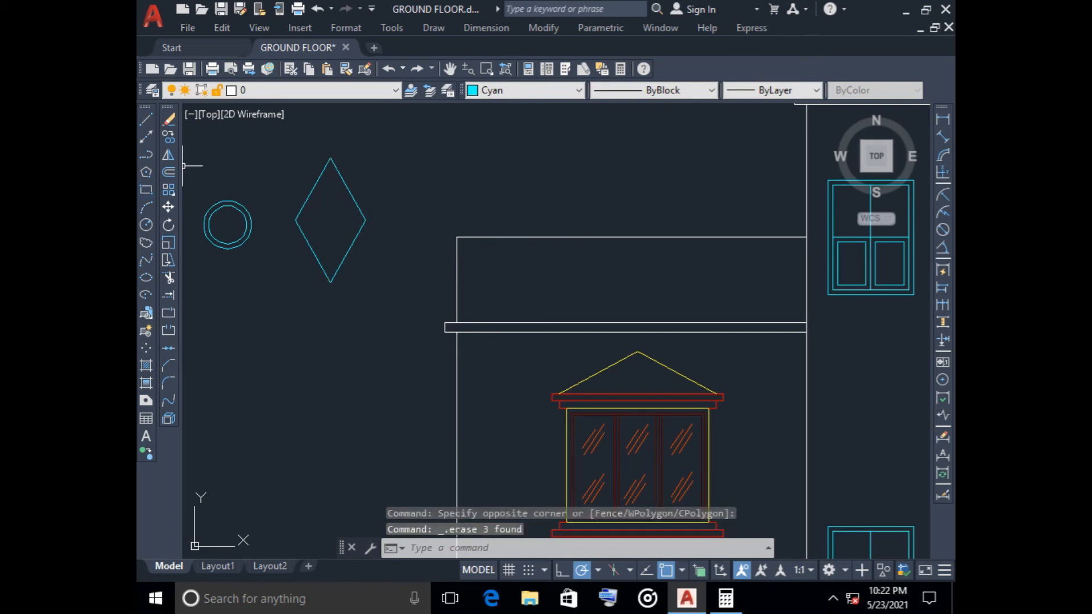
- Join the diamond's four sides into a single polyline
{"action": "left_click", "coordinate": [260, 139]}
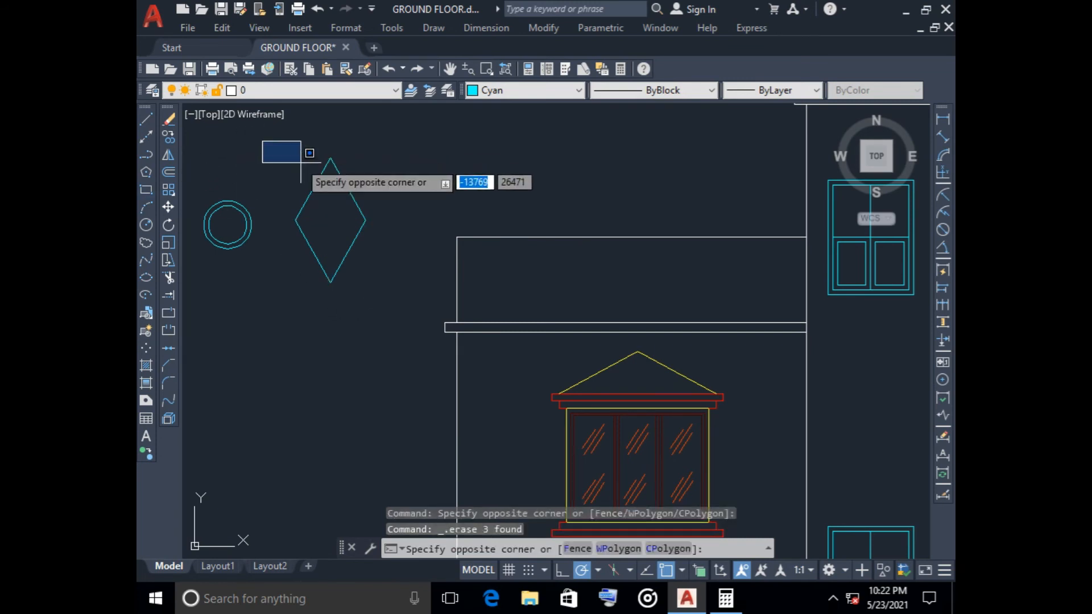
{"action": "left_click", "coordinate": [400, 295]}
{"action": "type", "text": "jo"}
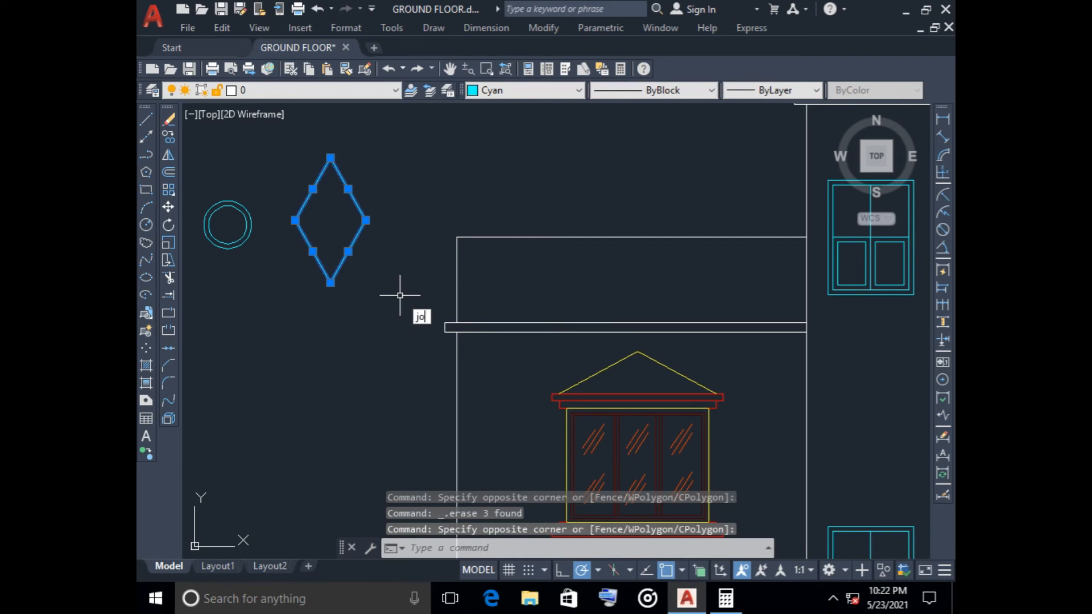
{"action": "type", "text": "i"}
{"action": "key", "text": "Return"}
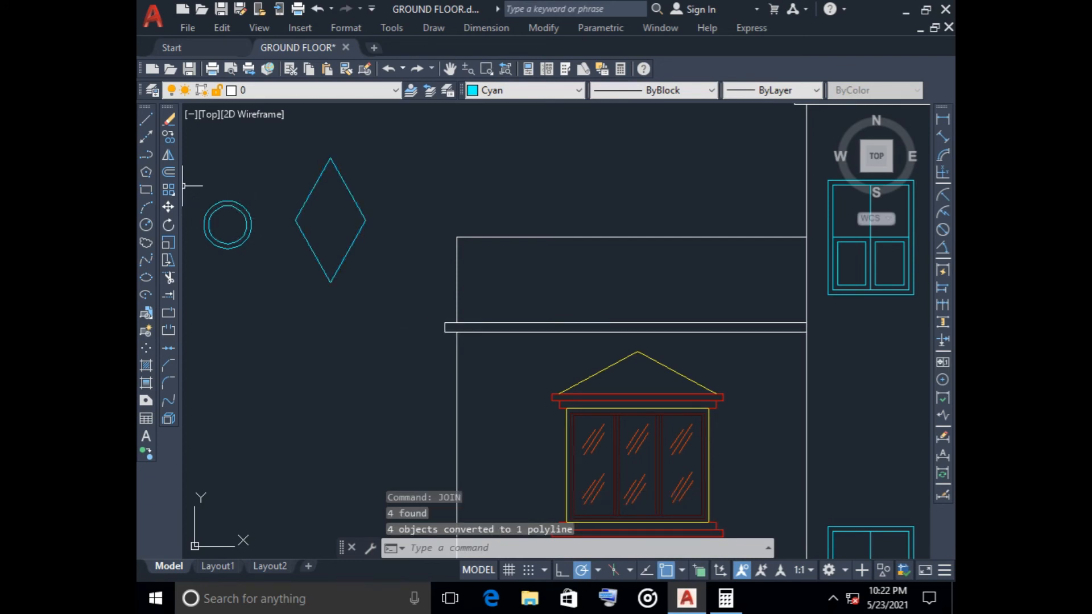
- Offset the diamond polyline outward by 50
{"action": "left_click", "coordinate": [168, 172]}
{"action": "key", "text": "Return"}
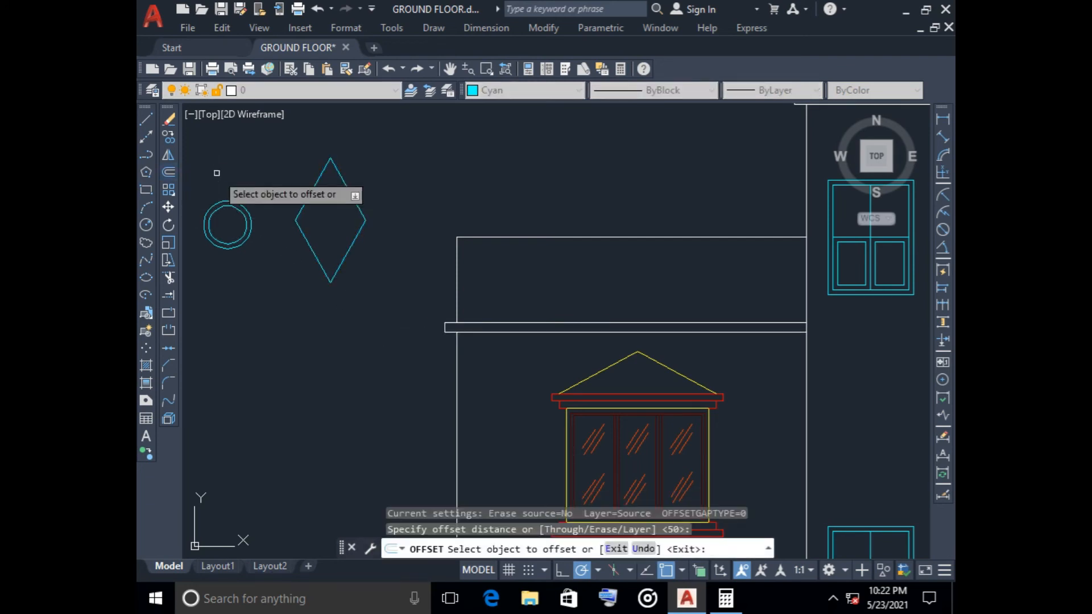
{"action": "left_click", "coordinate": [298, 212]}
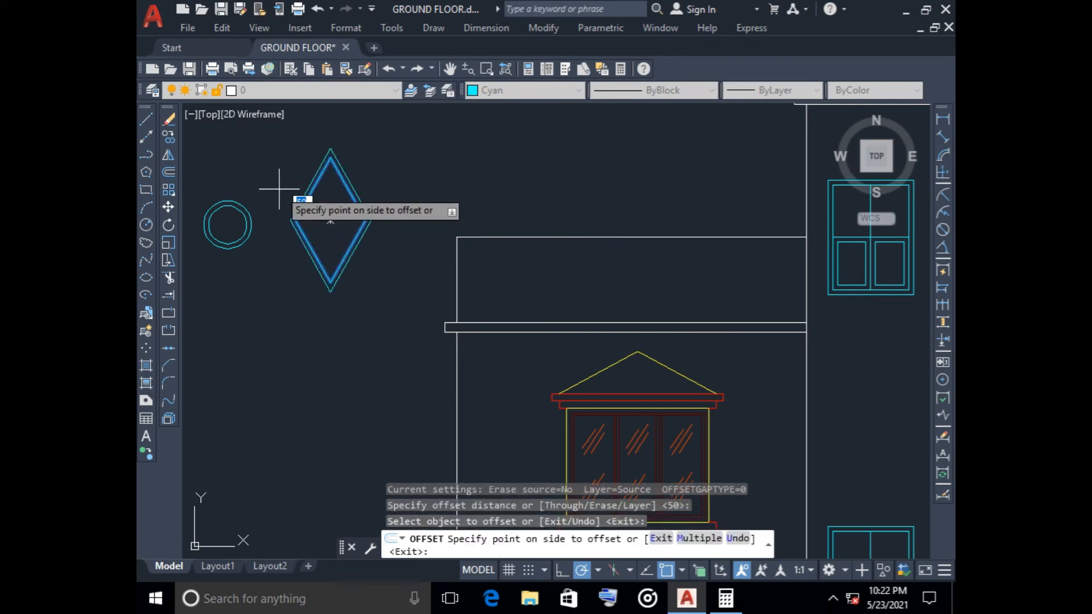
{"action": "left_click", "coordinate": [287, 185]}
{"action": "key", "text": "Escape"}
{"action": "left_click", "coordinate": [272, 138]}
{"action": "left_click", "coordinate": [370, 297]}
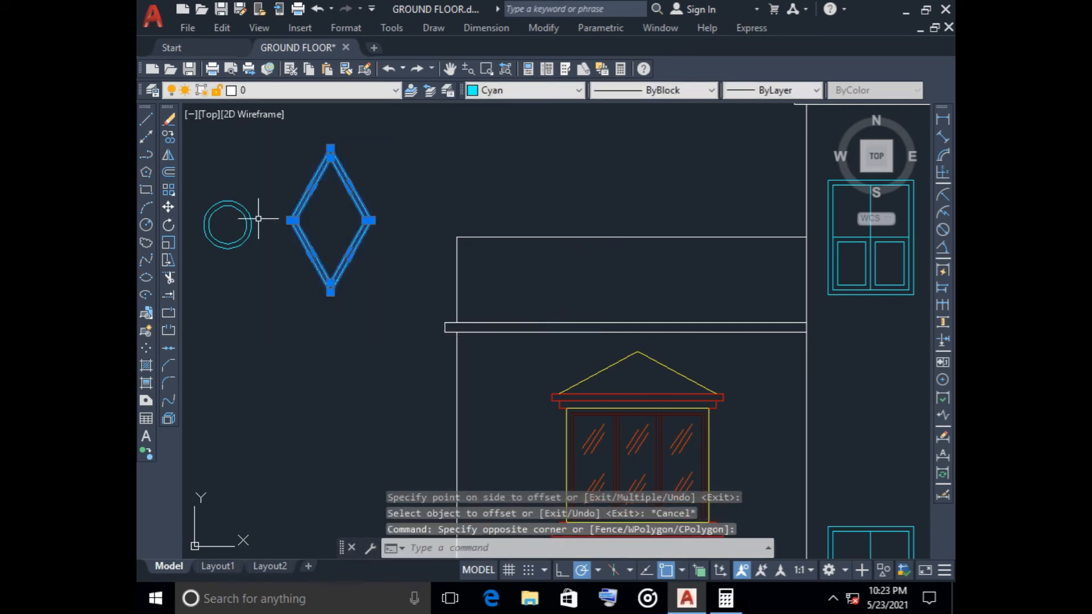
{"action": "left_click", "coordinate": [168, 137]}
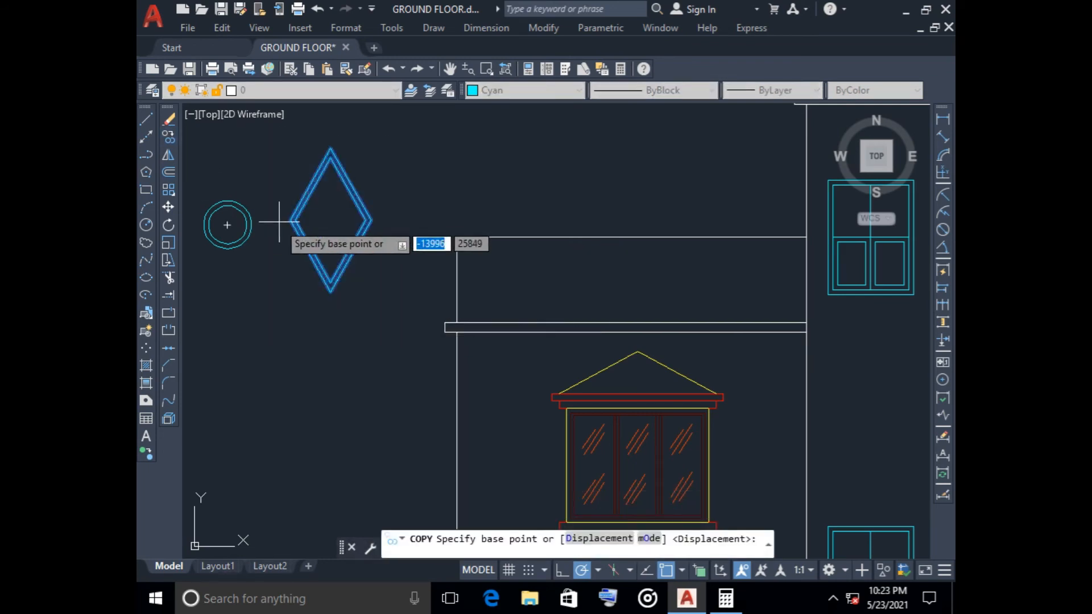
{"action": "left_click", "coordinate": [331, 220]}
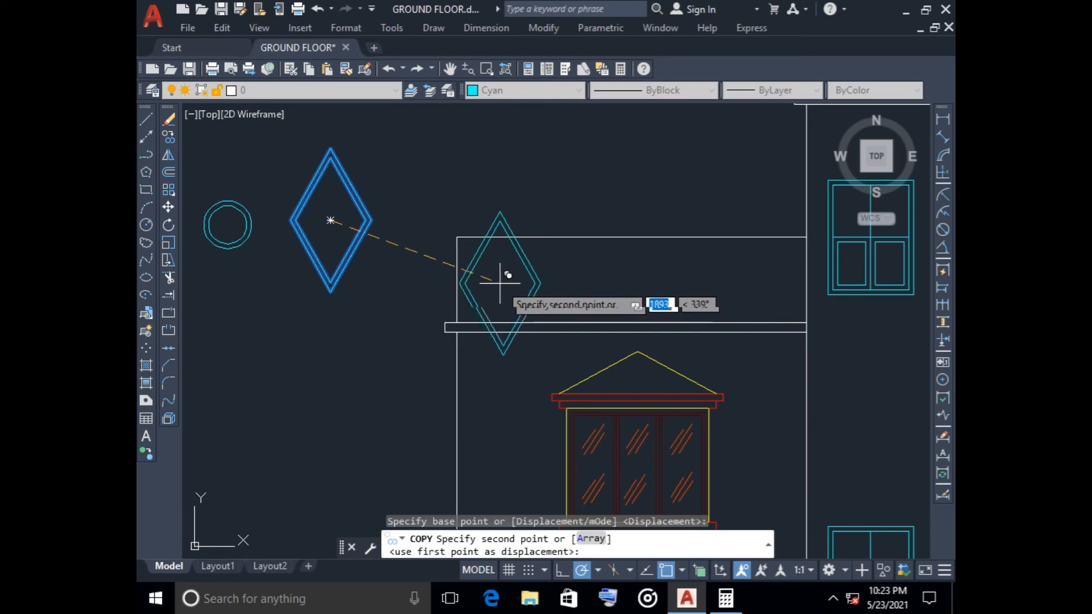
{"action": "key", "text": "Escape"}
- Erase both diamonds beside the concentric circles
{"action": "left_click", "coordinate": [270, 148]}
{"action": "left_click", "coordinate": [403, 310]}
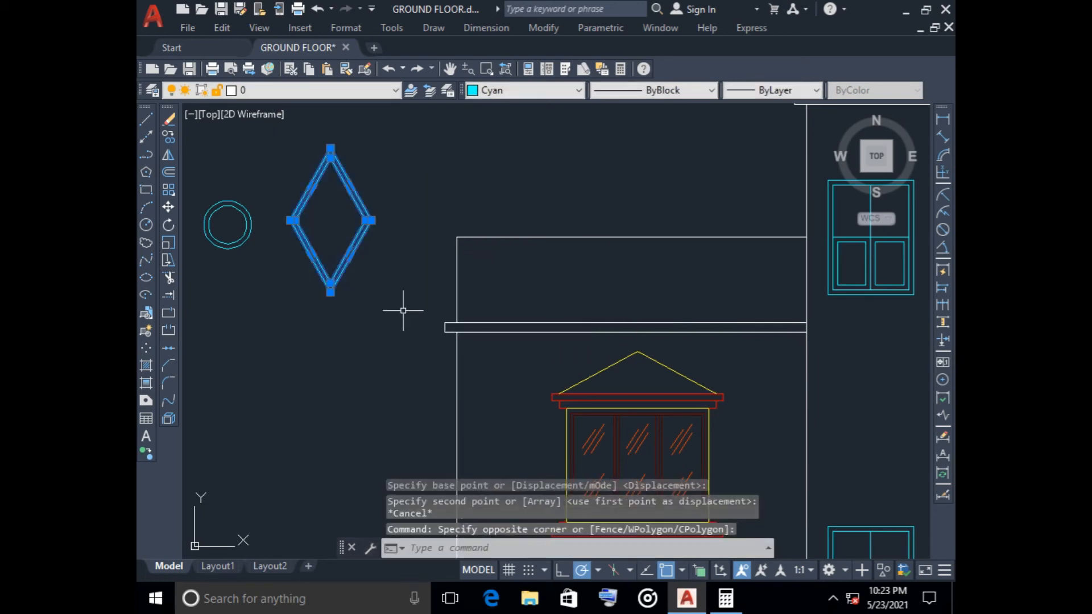
{"action": "key", "text": "Delete"}
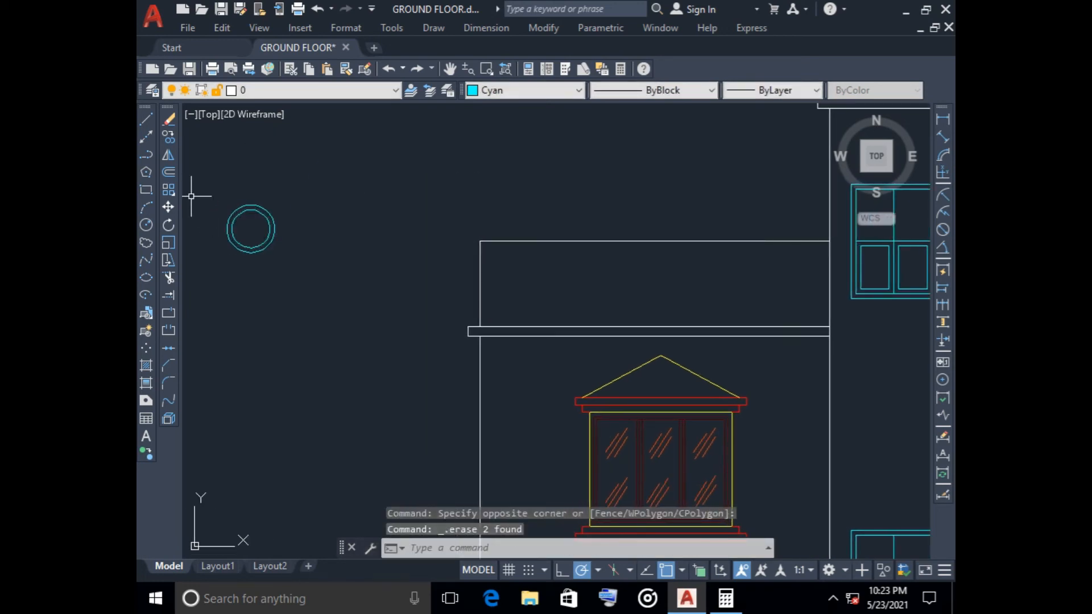
- Copy the two concentric circles by their centre into the left end of the left wing's roof parapet
{"action": "left_click", "coordinate": [201, 194]}
{"action": "left_click", "coordinate": [309, 274]}
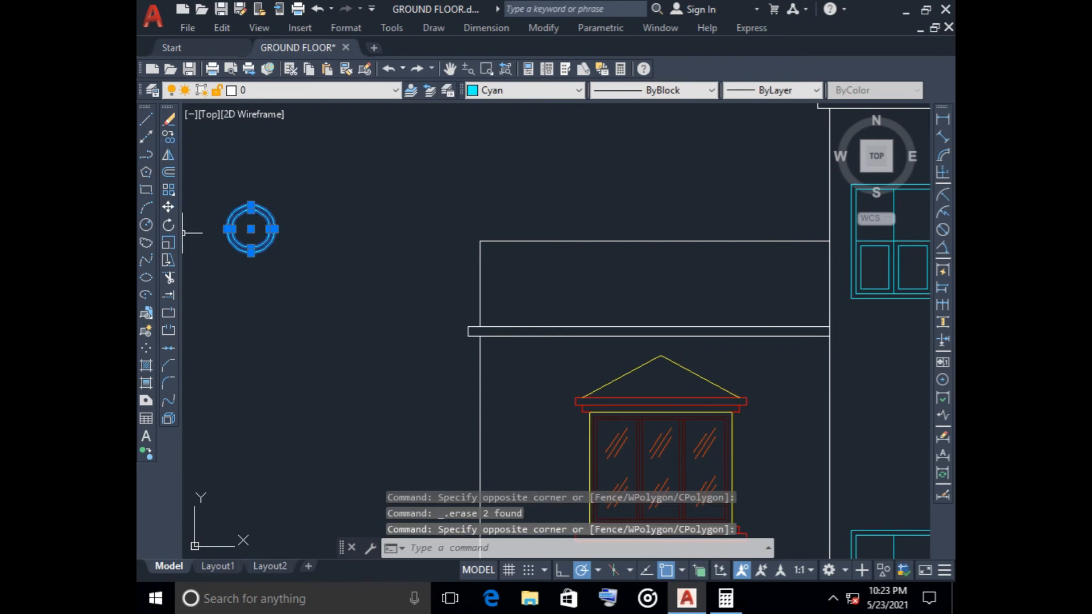
{"action": "type", "text": "co"}
{"action": "key", "text": "Return"}
{"action": "left_click", "coordinate": [250, 229]}
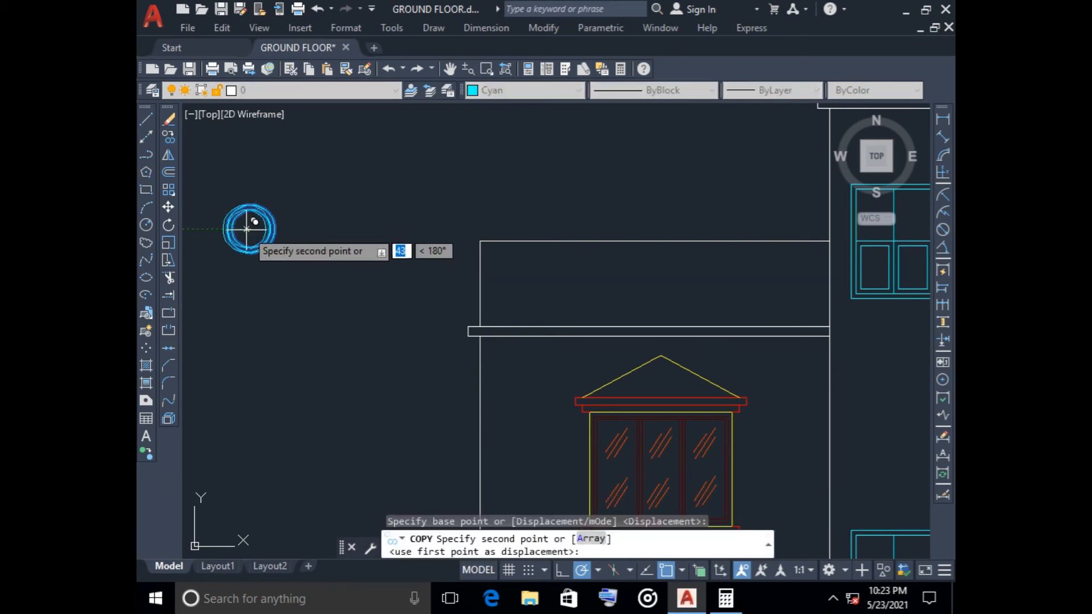
{"action": "left_click", "coordinate": [521, 284]}
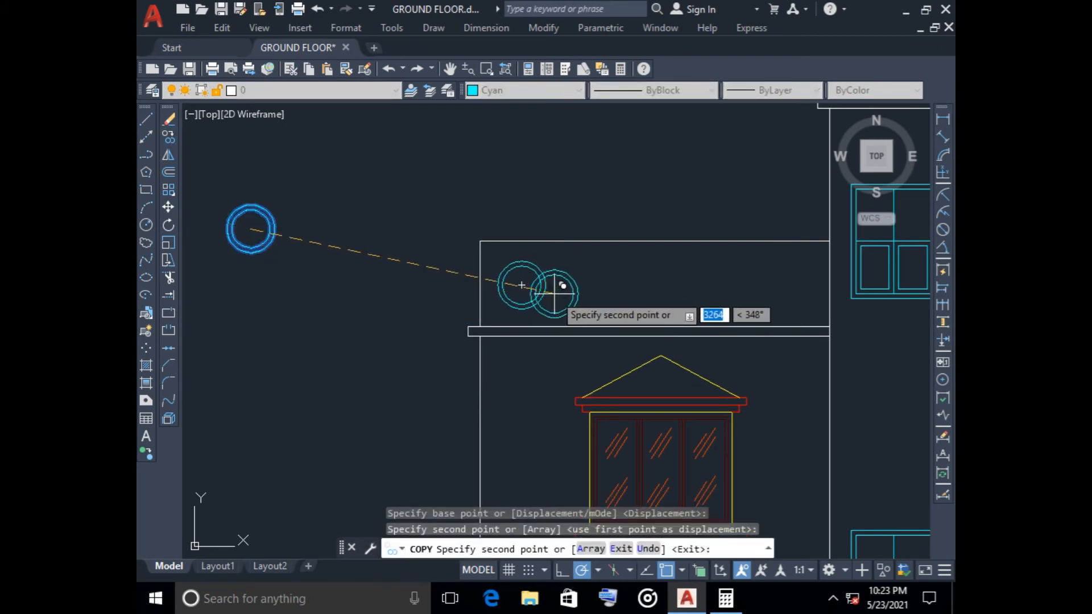
{"action": "key", "text": "Escape"}
- Copy the parapet's concentric circles as a 4-item array with the Fit option, spread horizontally across to the parapet's right end
{"action": "middle_click_drag", "start_coordinate": [588, 286], "coordinate": [543, 274]}
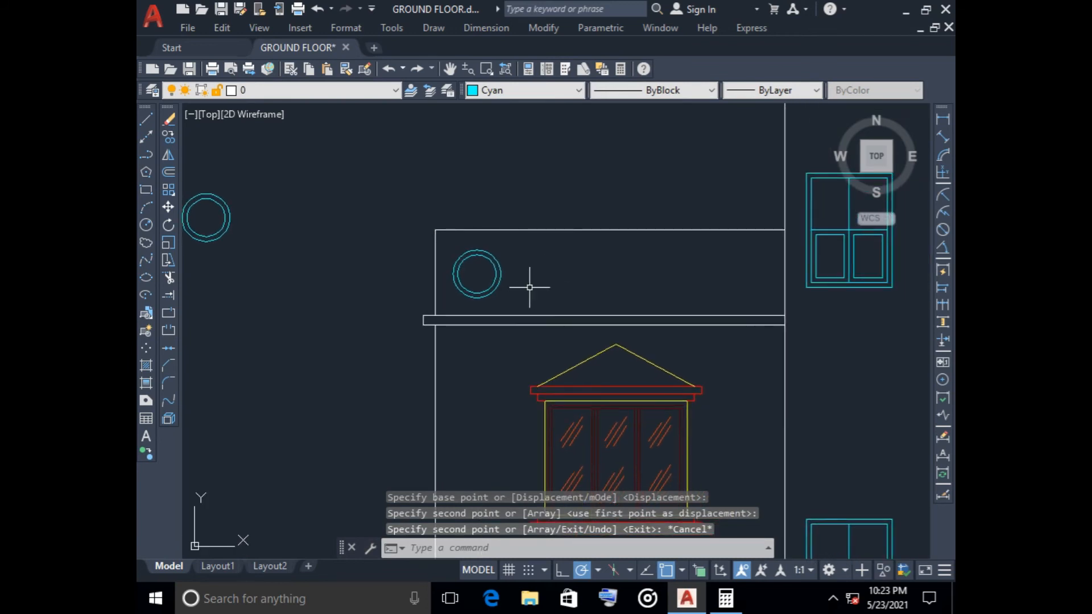
{"action": "scroll", "coordinate": [512, 273], "scroll_direction": "up", "scroll_amount": 4}
{"action": "left_click", "coordinate": [392, 221]}
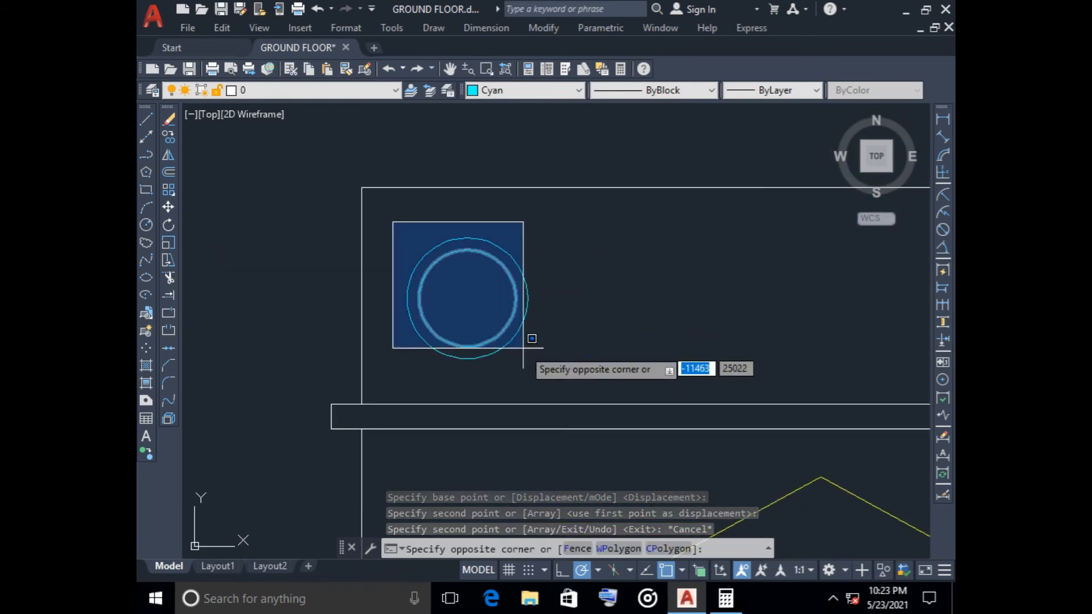
{"action": "left_click", "coordinate": [523, 348]}
{"action": "scroll", "coordinate": [602, 375], "scroll_direction": "down", "scroll_amount": 4}
{"action": "middle_click_drag", "start_coordinate": [633, 380], "coordinate": [544, 302]}
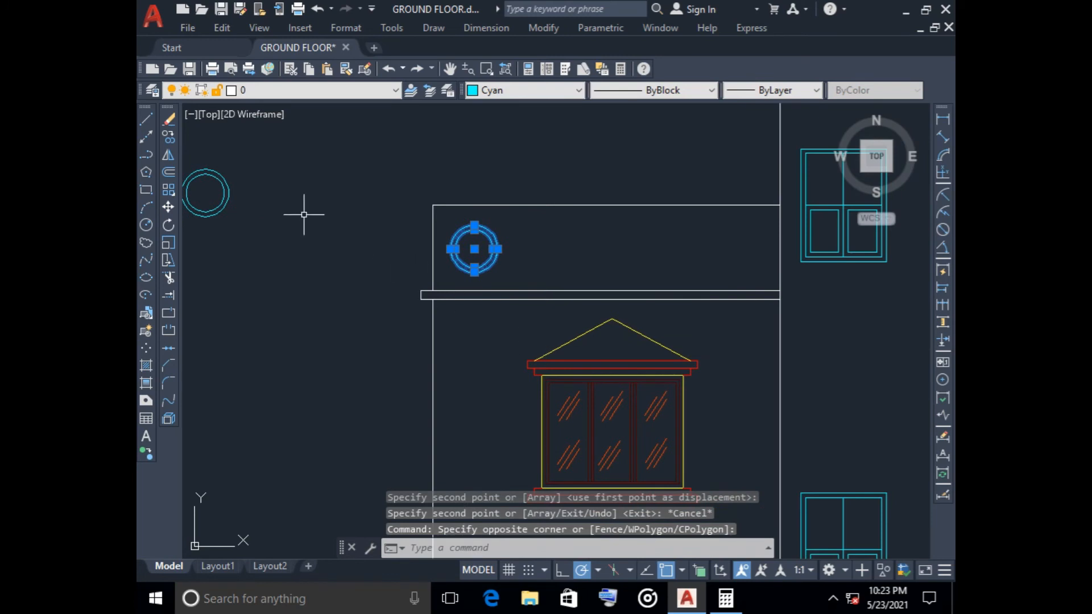
{"action": "left_click", "coordinate": [168, 136]}
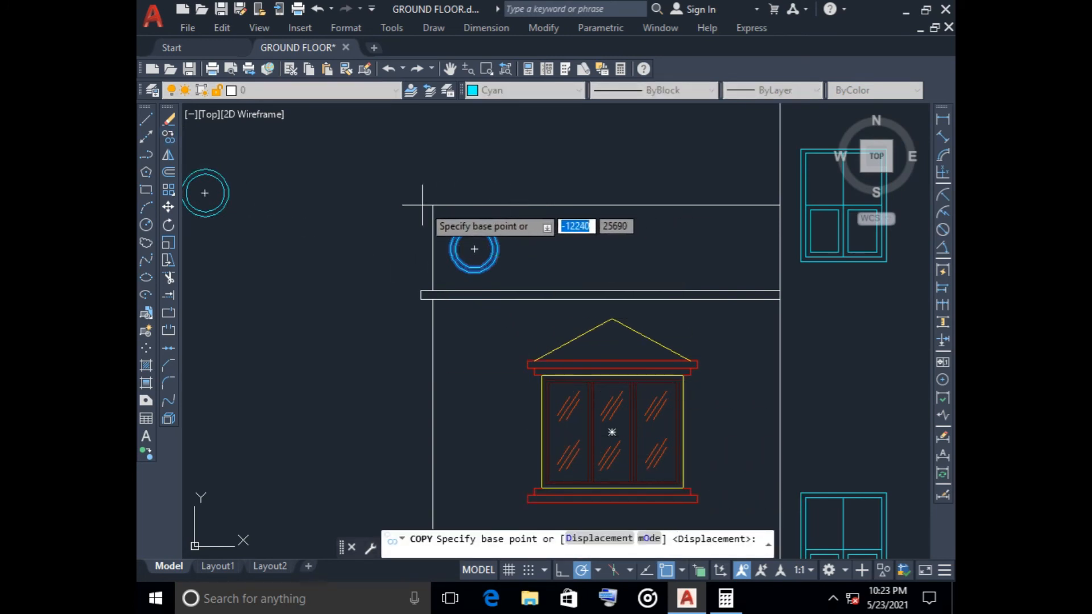
{"action": "left_click", "coordinate": [513, 205]}
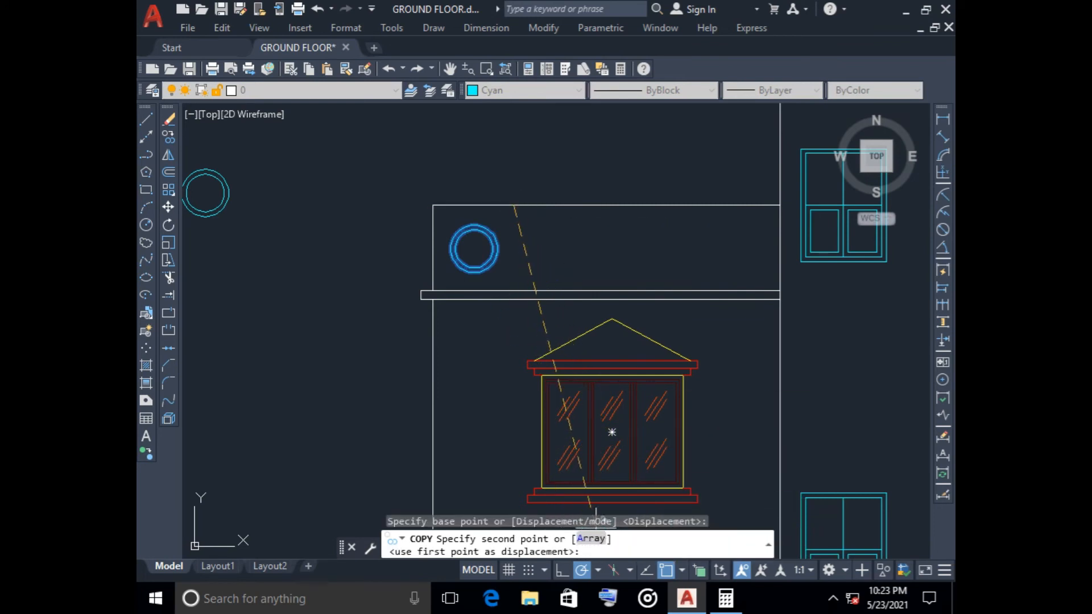
{"action": "left_click", "coordinate": [591, 538]}
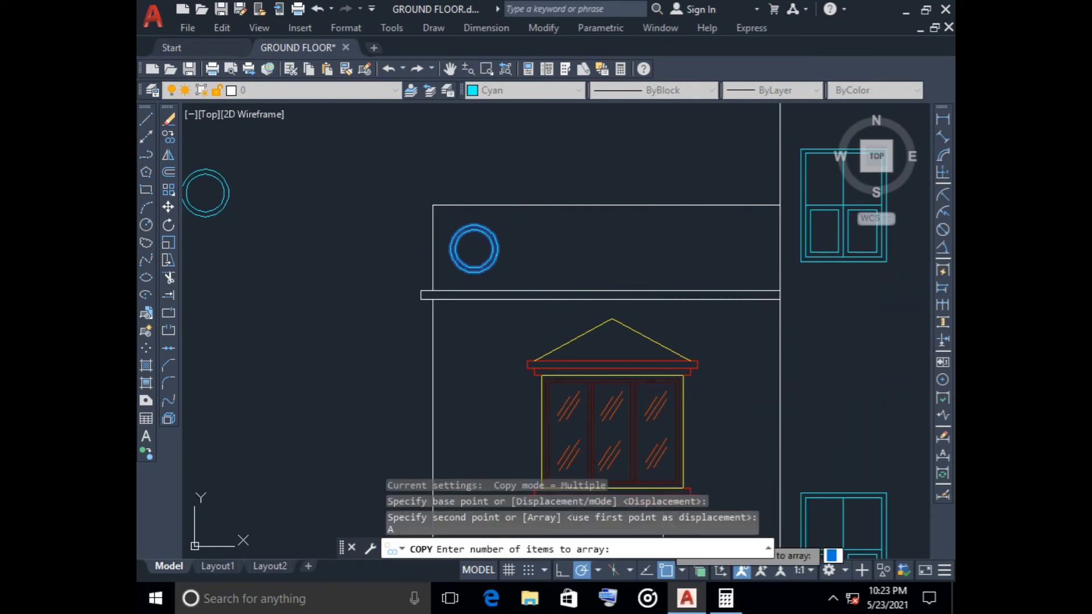
{"action": "key", "text": "Return"}
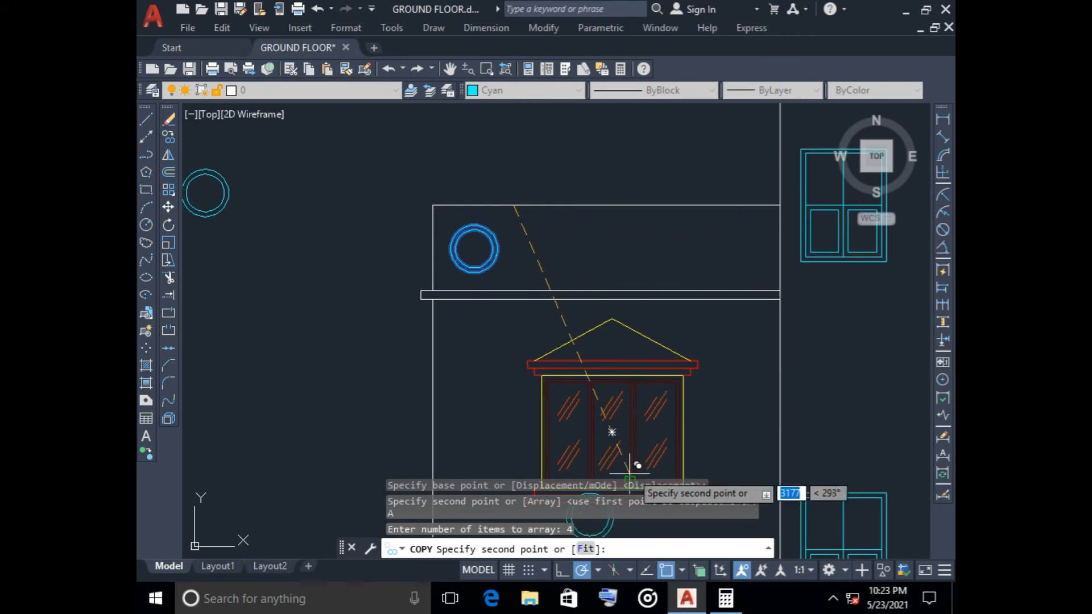
{"action": "type", "text": "F"}
{"action": "key", "text": "Return"}
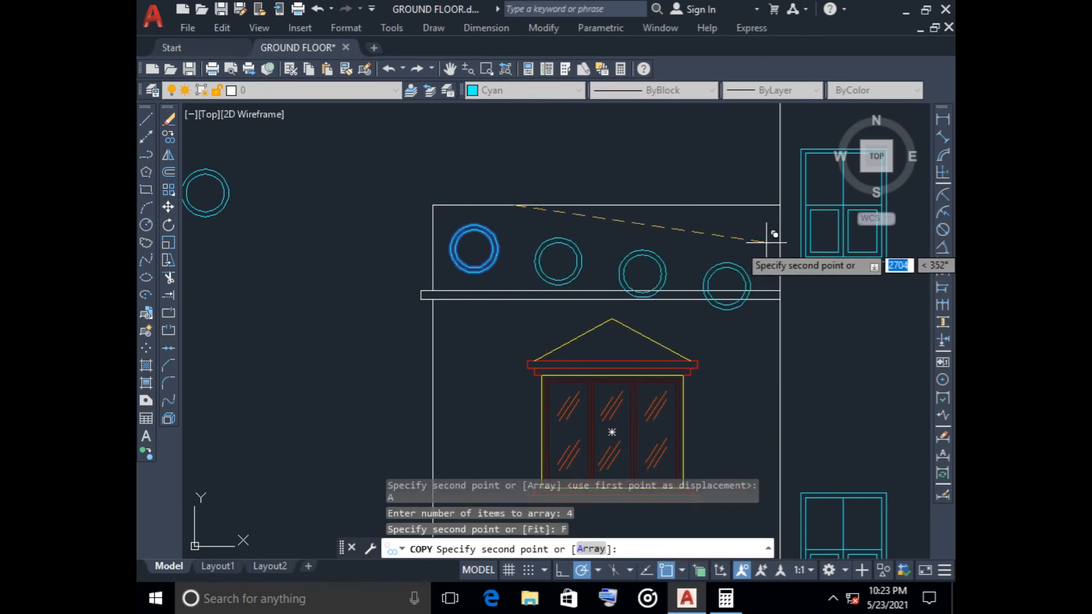
{"action": "left_click", "coordinate": [778, 206]}
{"action": "key", "text": "Escape"}
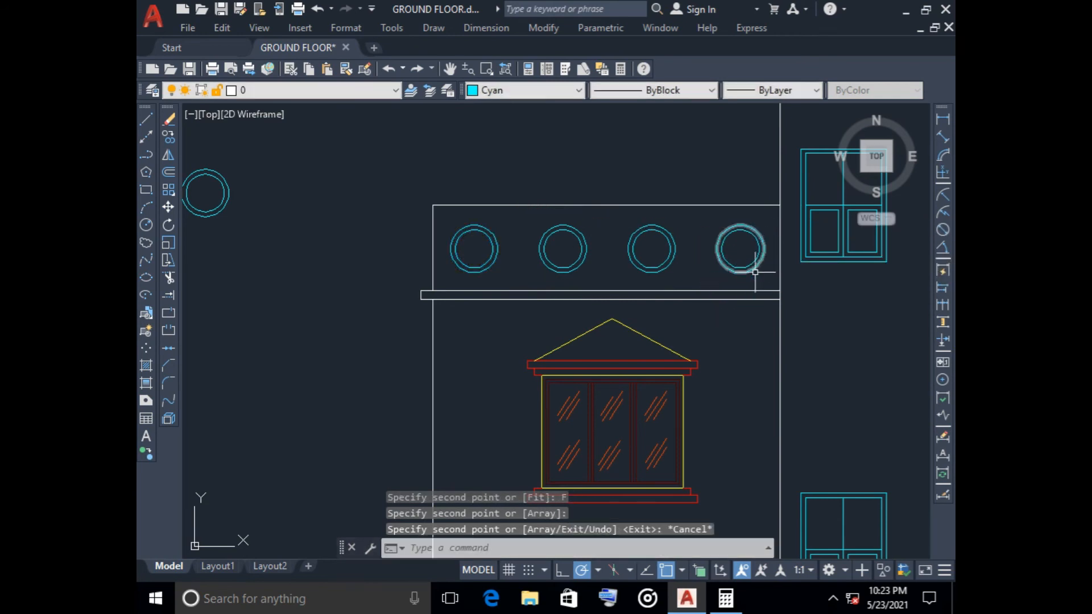
{"action": "left_click", "coordinate": [693, 275]}
{"action": "scroll", "coordinate": [594, 274], "scroll_direction": "down", "scroll_amount": 2}
{"action": "key", "text": "Escape"}
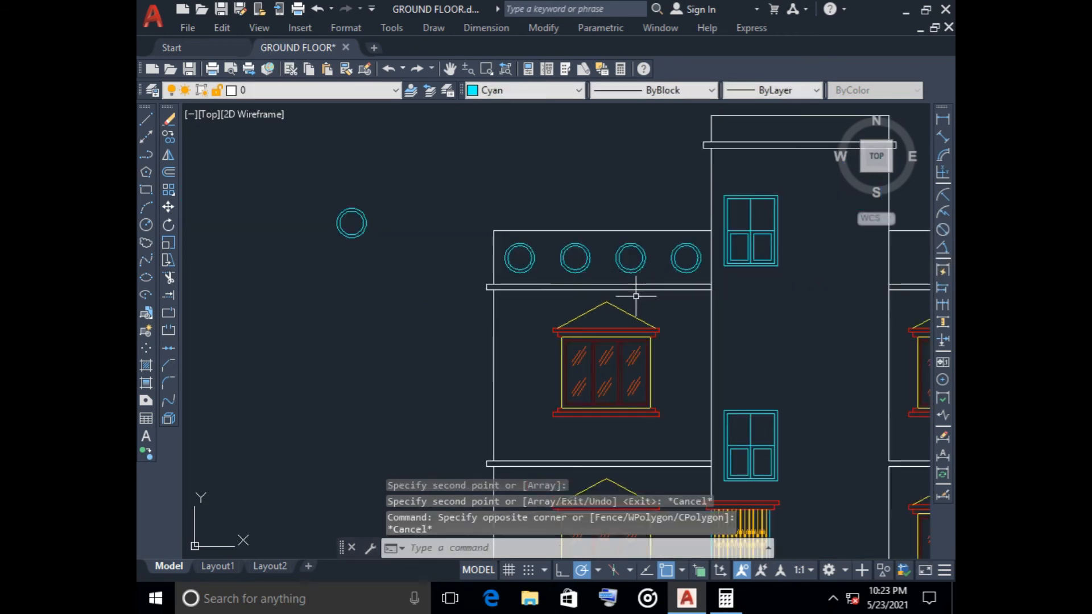
- Copy the three leftmost concentric-circle ornaments of the left wing's parapet horizontally into the right wing's roof parapet, centred above its window
{"action": "scroll", "coordinate": [635, 296], "scroll_direction": "down", "scroll_amount": 2}
{"action": "middle_click_drag", "start_coordinate": [675, 310], "coordinate": [532, 286]}
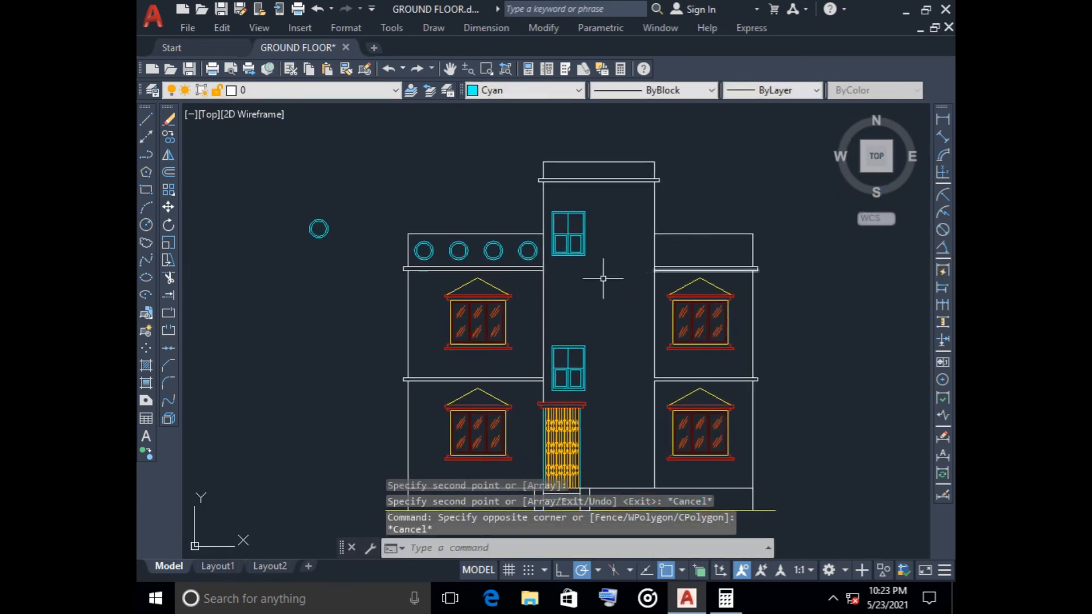
{"action": "scroll", "coordinate": [497, 259], "scroll_direction": "up", "scroll_amount": 2}
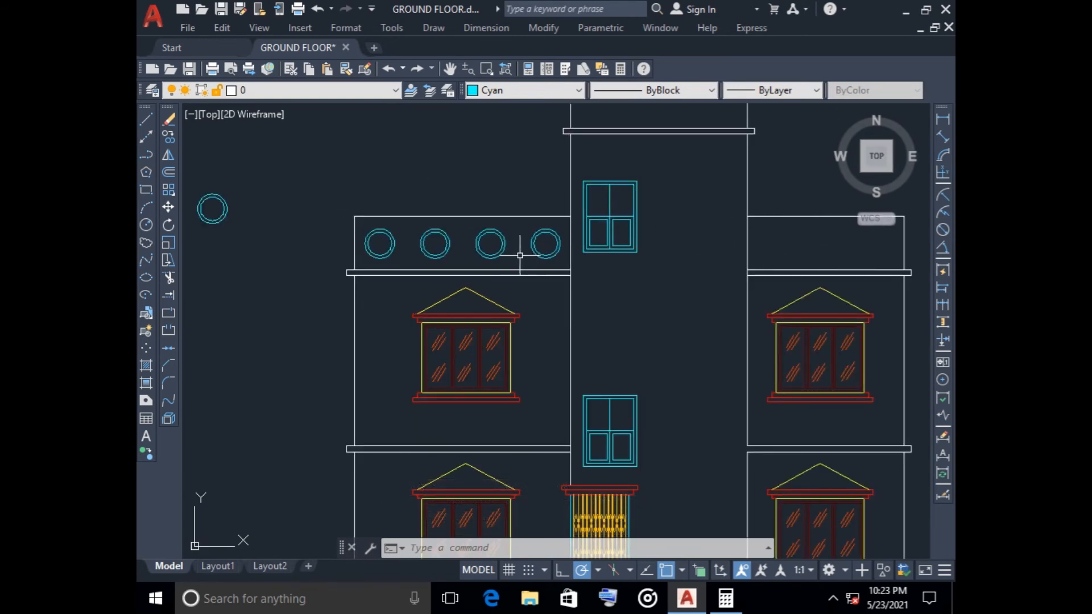
{"action": "scroll", "coordinate": [498, 261], "scroll_direction": "up", "scroll_amount": 4}
{"action": "left_click", "coordinate": [560, 256]}
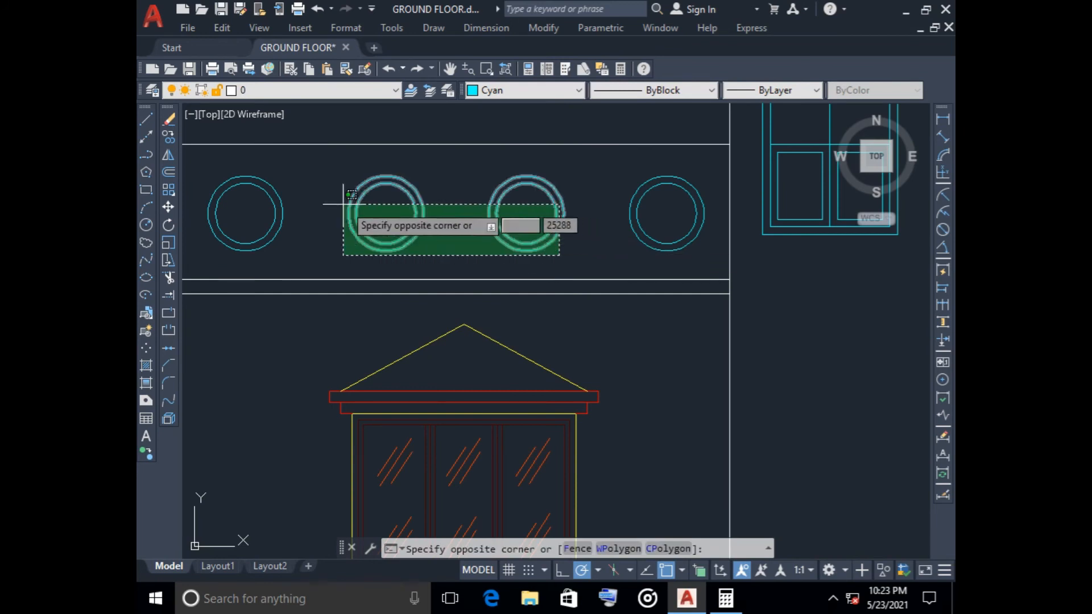
{"action": "left_click", "coordinate": [245, 198]}
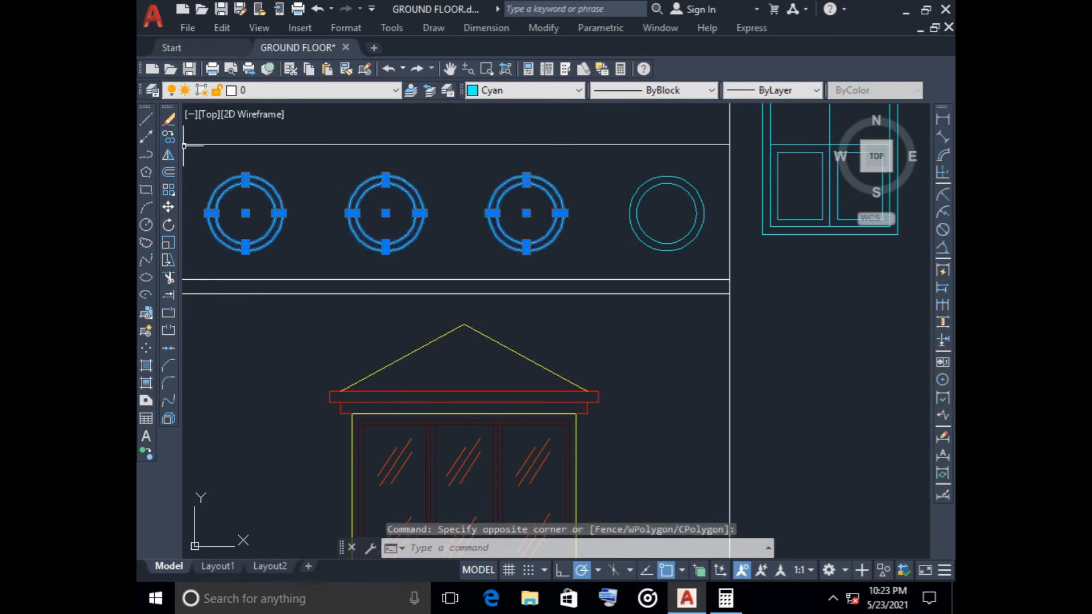
{"action": "left_click", "coordinate": [169, 136]}
{"action": "left_click", "coordinate": [386, 213]}
{"action": "scroll", "coordinate": [503, 275], "scroll_direction": "down", "scroll_amount": 6}
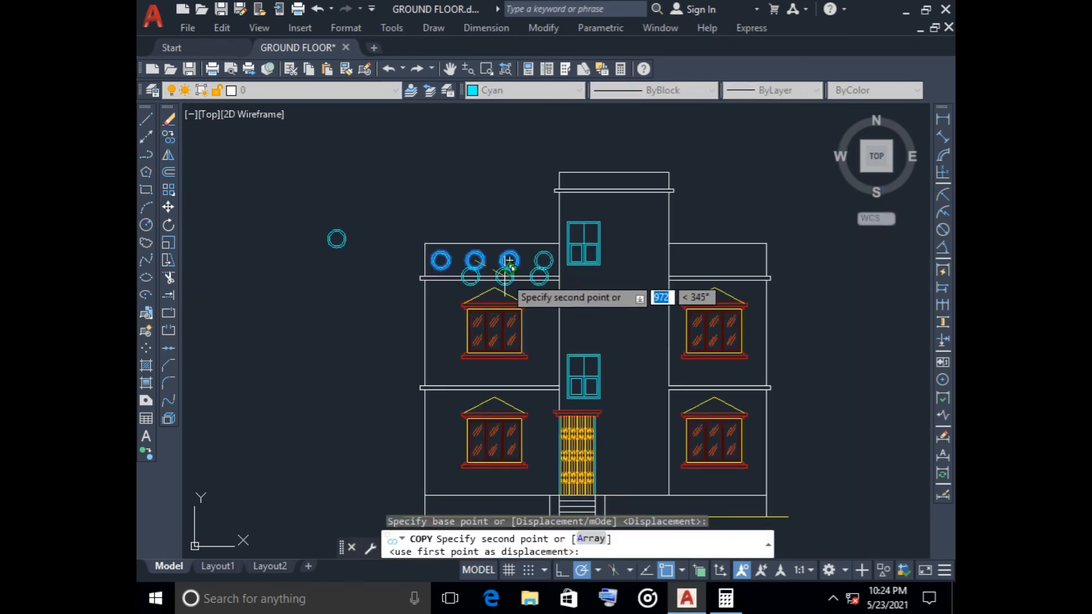
{"action": "middle_click_drag", "start_coordinate": [509, 260], "coordinate": [415, 272]}
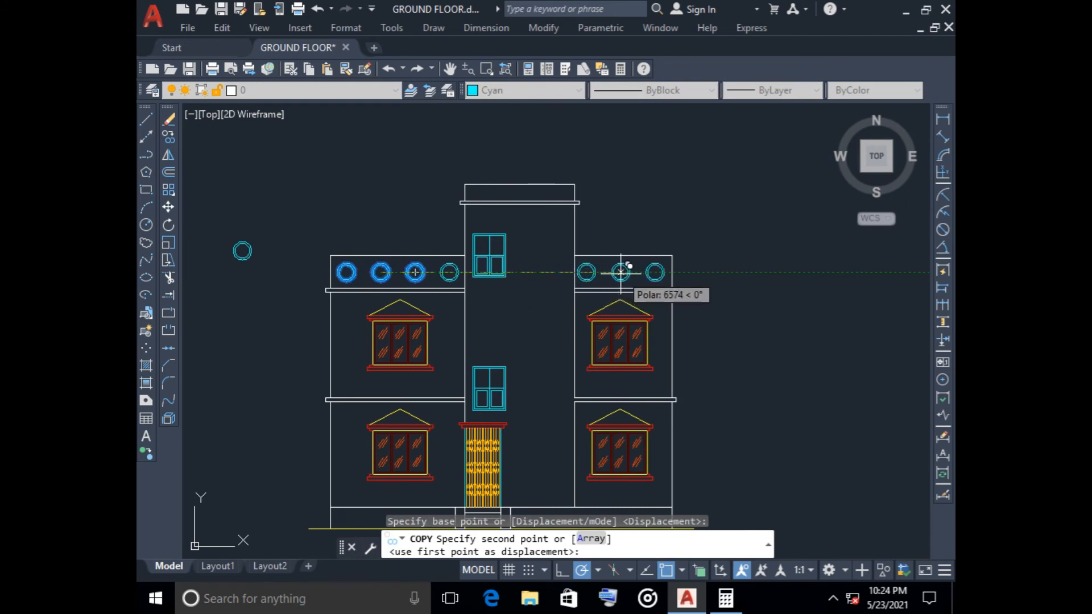
{"action": "left_click", "coordinate": [623, 273]}
{"action": "key", "text": "Escape"}
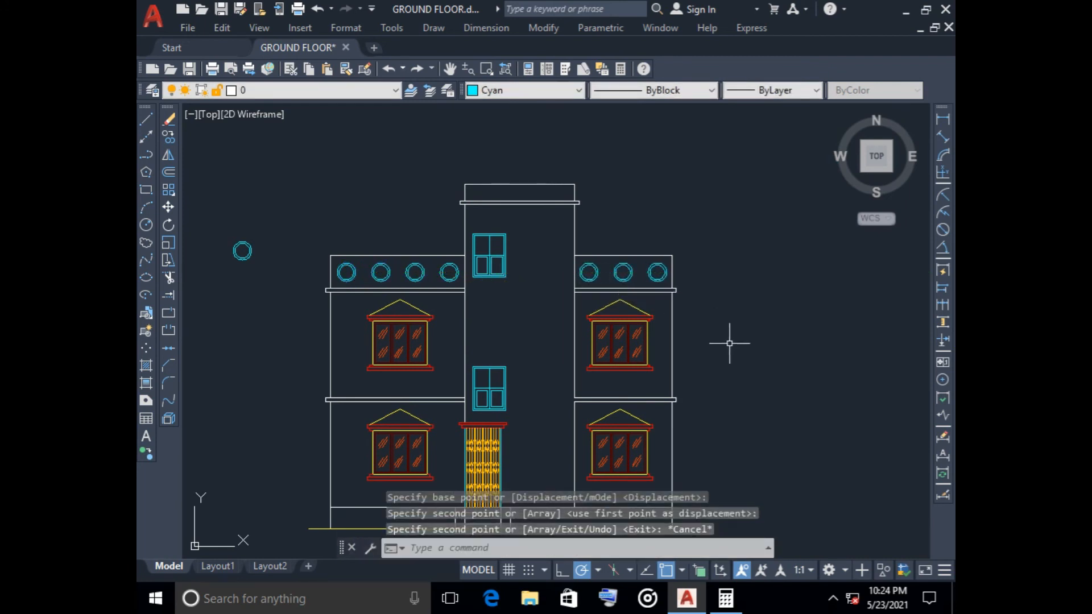
- Erase the spare pair of concentric circles standing outside the building beside the left wing
{"action": "middle_click_drag", "start_coordinate": [743, 352], "coordinate": [736, 319]}
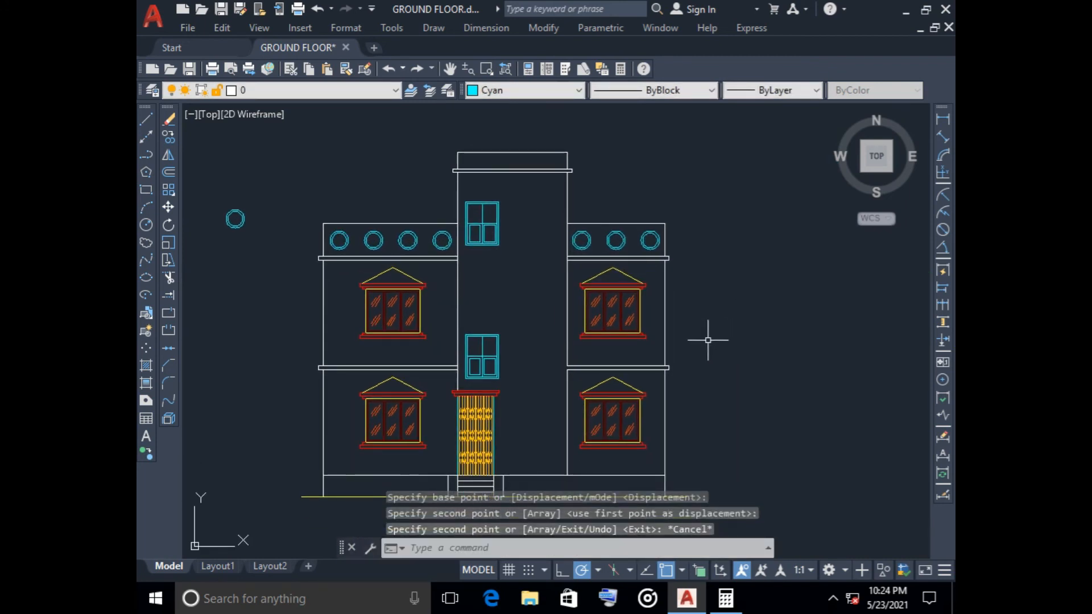
{"action": "scroll", "coordinate": [288, 227], "scroll_direction": "down", "scroll_amount": 3}
{"action": "left_click", "coordinate": [257, 203]}
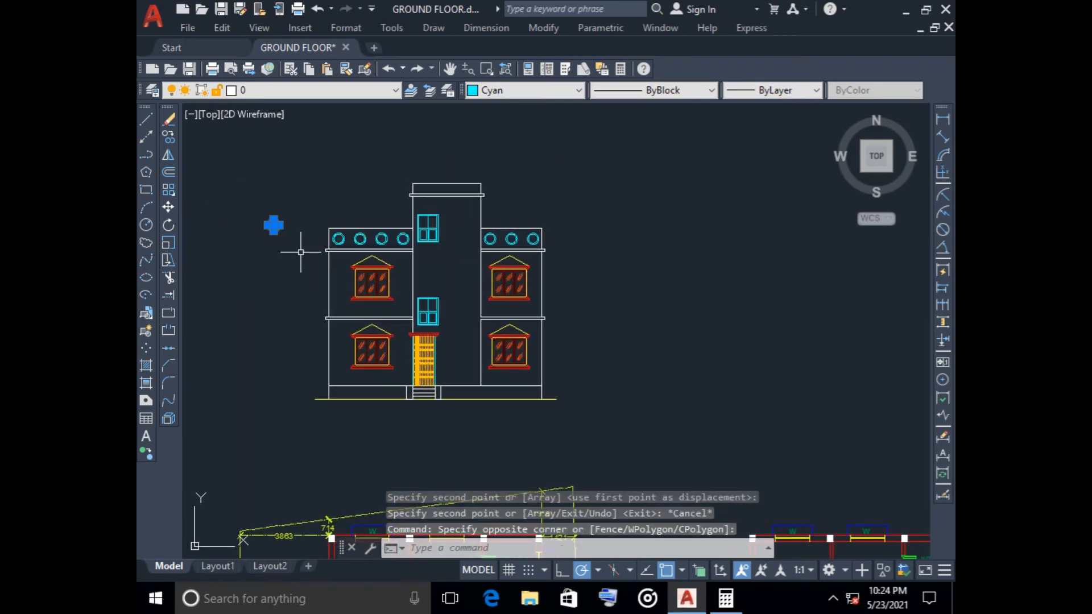
{"action": "key", "text": "Delete"}
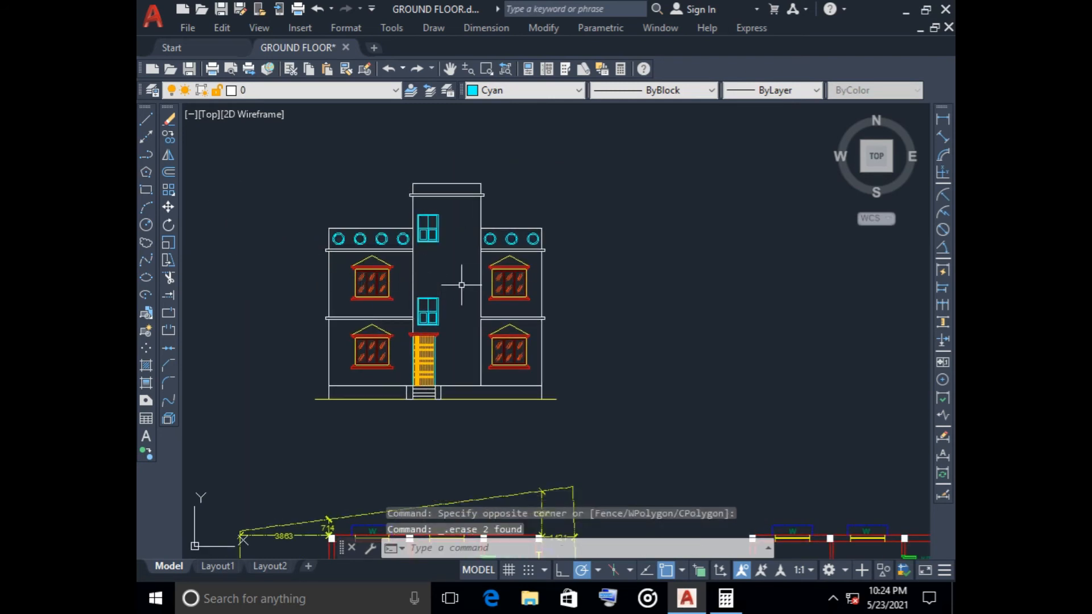
- Set up a hatch with the predefined GRAVEL pattern, colour Blue and scale 500
{"action": "scroll", "coordinate": [454, 342], "scroll_direction": "up", "scroll_amount": 2}
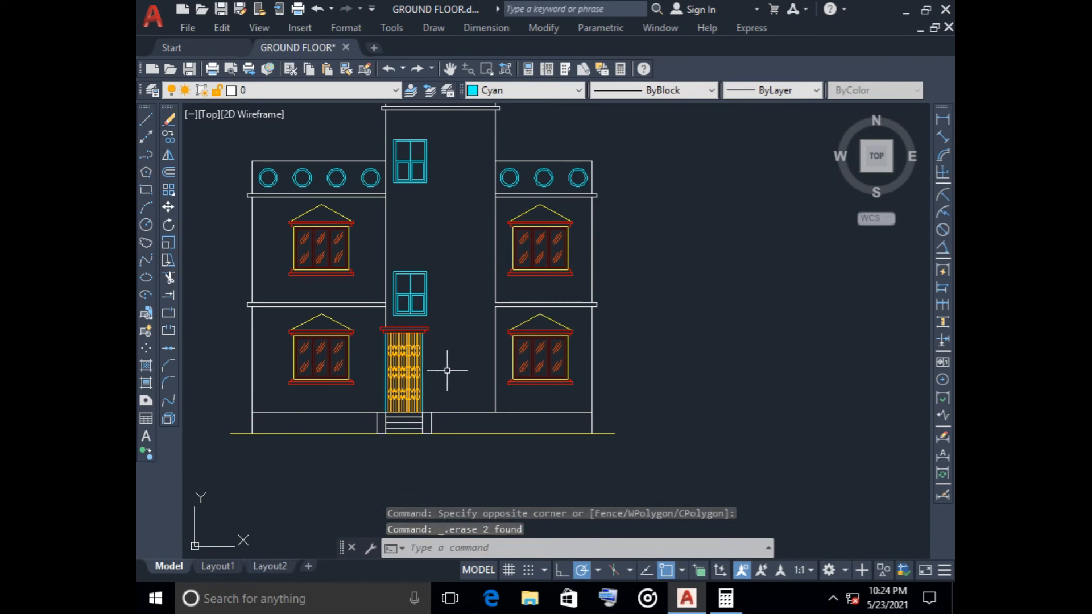
{"action": "middle_click_drag", "start_coordinate": [447, 370], "coordinate": [456, 298]}
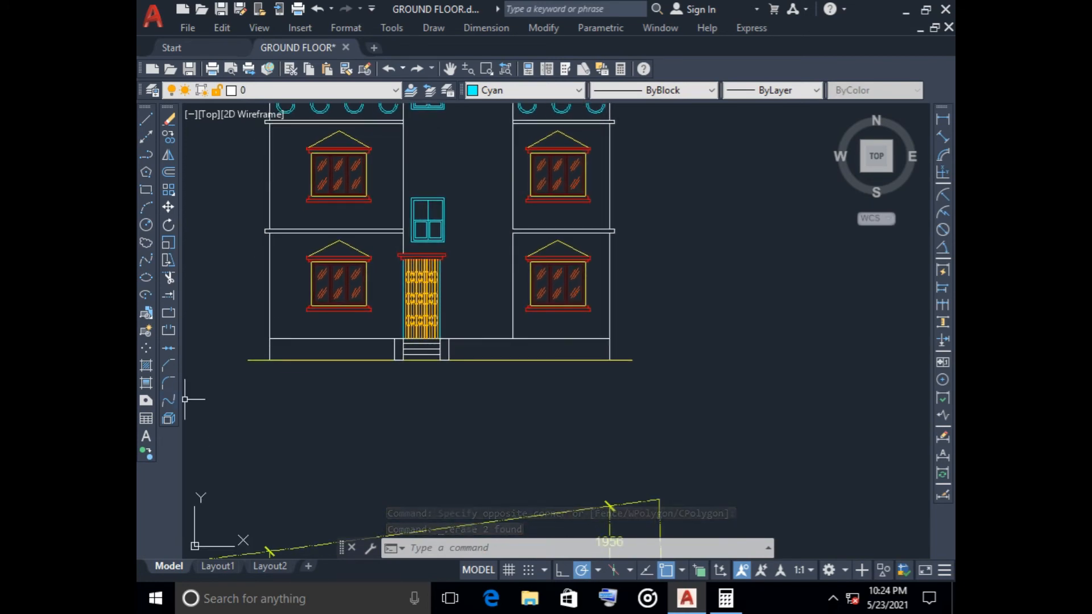
{"action": "left_click", "coordinate": [146, 366]}
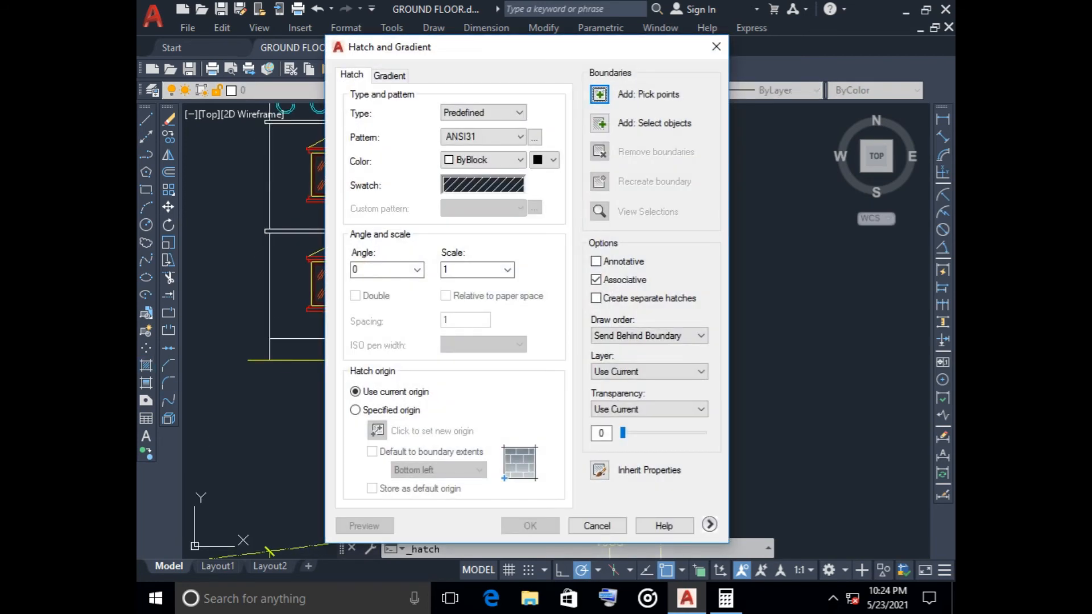
{"action": "left_click", "coordinate": [493, 160]}
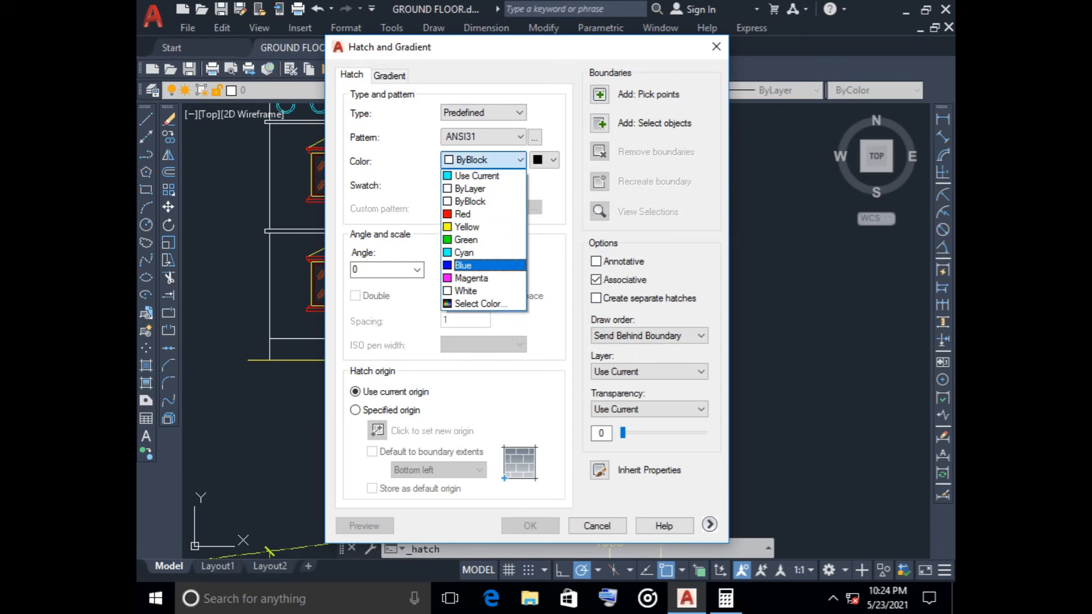
{"action": "left_click", "coordinate": [488, 266]}
{"action": "left_click", "coordinate": [482, 185]}
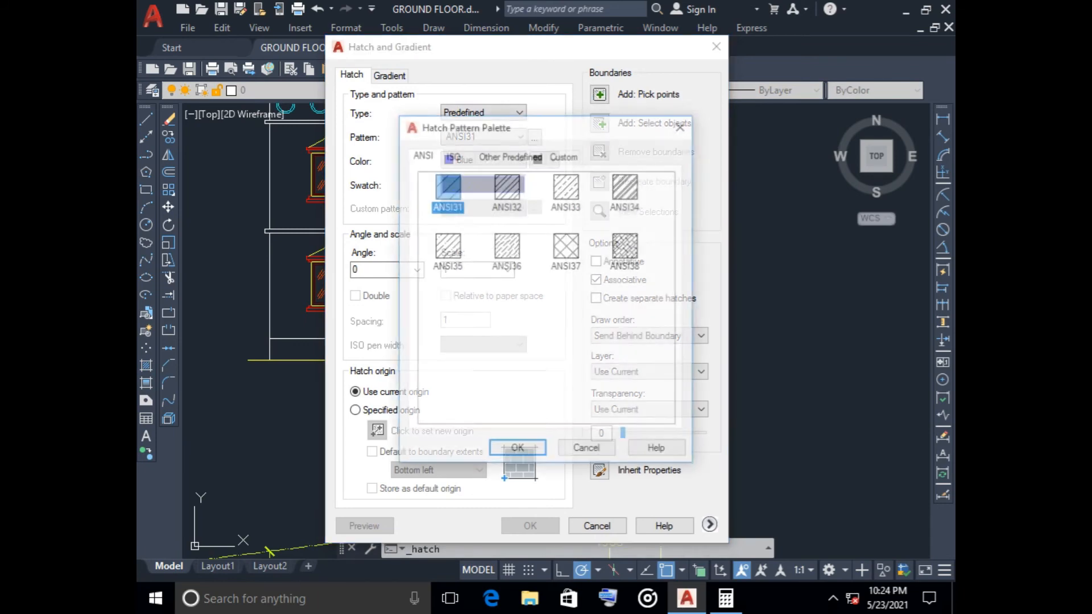
{"action": "left_click", "coordinate": [510, 154]}
{"action": "scroll", "coordinate": [545, 298], "scroll_direction": "down", "scroll_amount": 5}
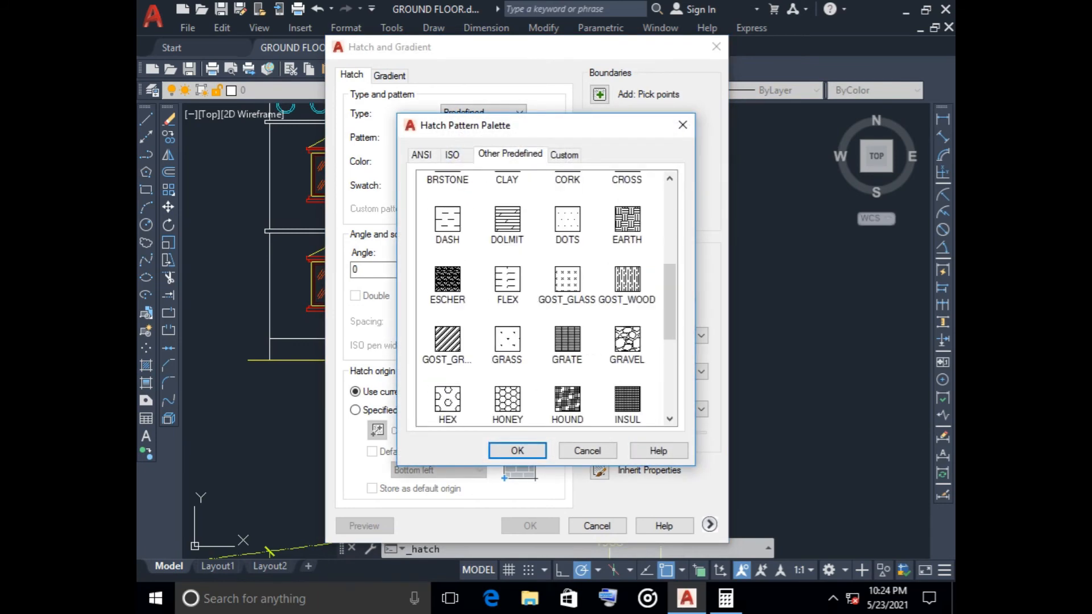
{"action": "left_click", "coordinate": [627, 339]}
{"action": "left_click", "coordinate": [516, 450]}
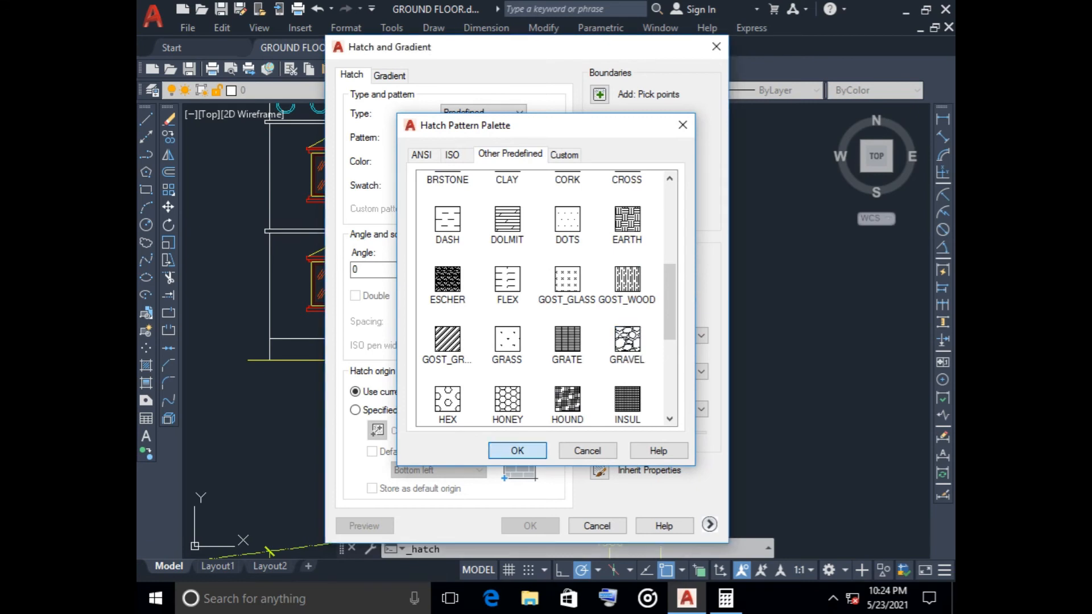
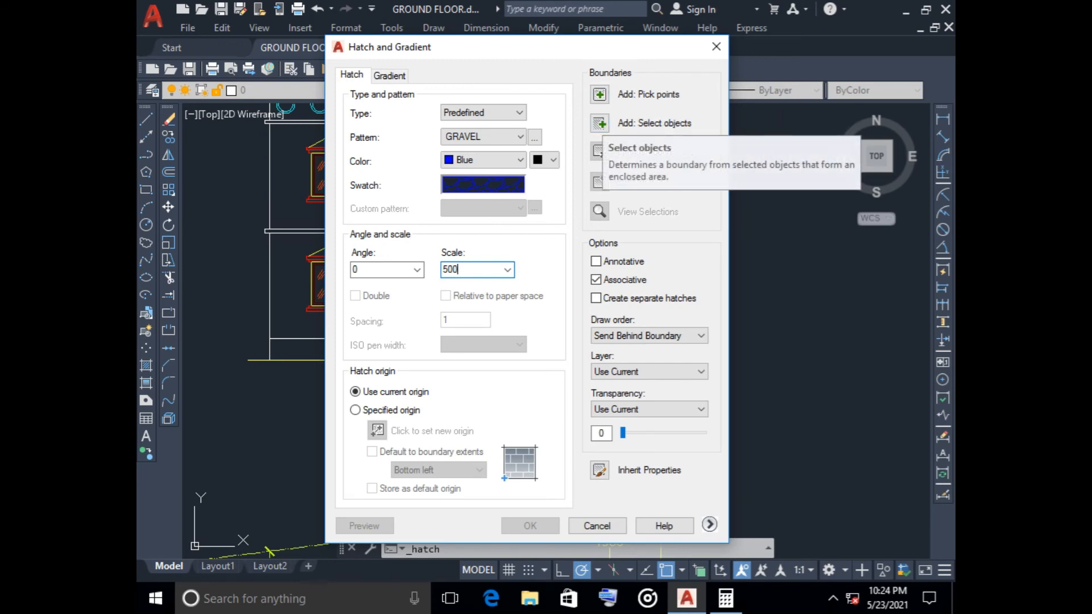
- Apply the gravel hatch to the central tower's wall around the windows and gate by picking a point inside it
{"action": "mouse_move", "coordinate": [543, 47]}
{"action": "left_mouse_down"}
{"action": "mouse_move", "coordinate": [675, 197]}
{"action": "mouse_move", "coordinate": [702, 198]}
{"action": "left_mouse_up"}
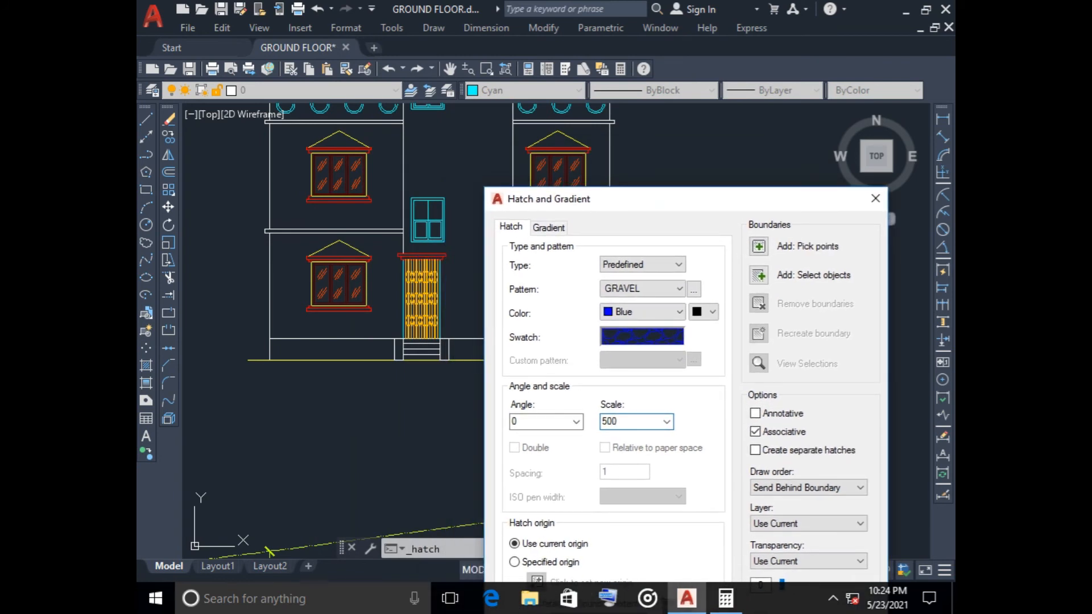
{"action": "mouse_move", "coordinate": [703, 199]}
{"action": "left_mouse_down"}
{"action": "mouse_move", "coordinate": [587, 163]}
{"action": "mouse_move", "coordinate": [512, 111]}
{"action": "left_mouse_up"}
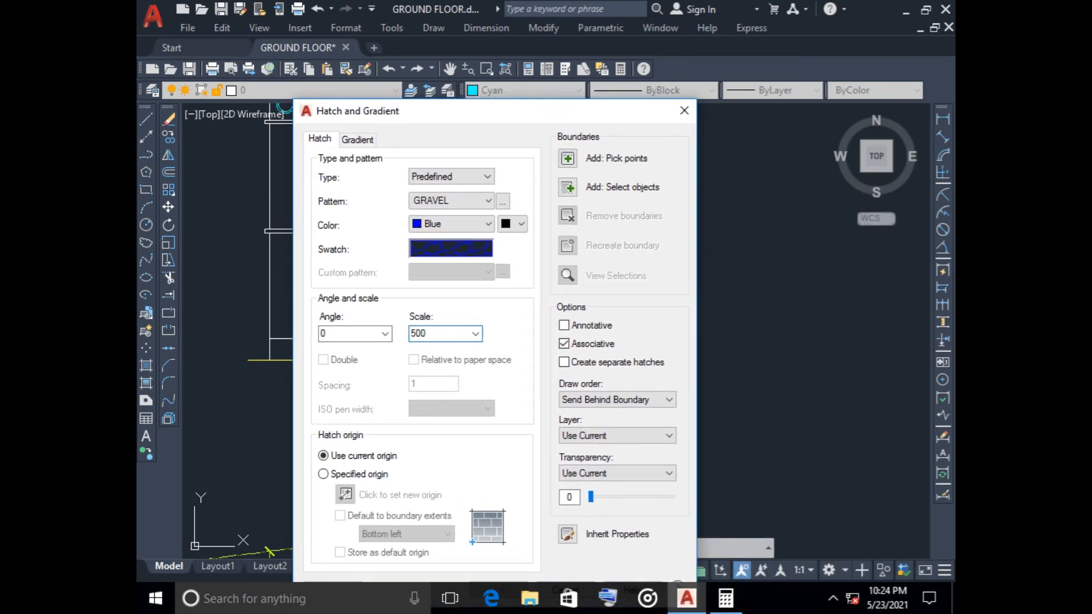
{"action": "left_click", "coordinate": [567, 158]}
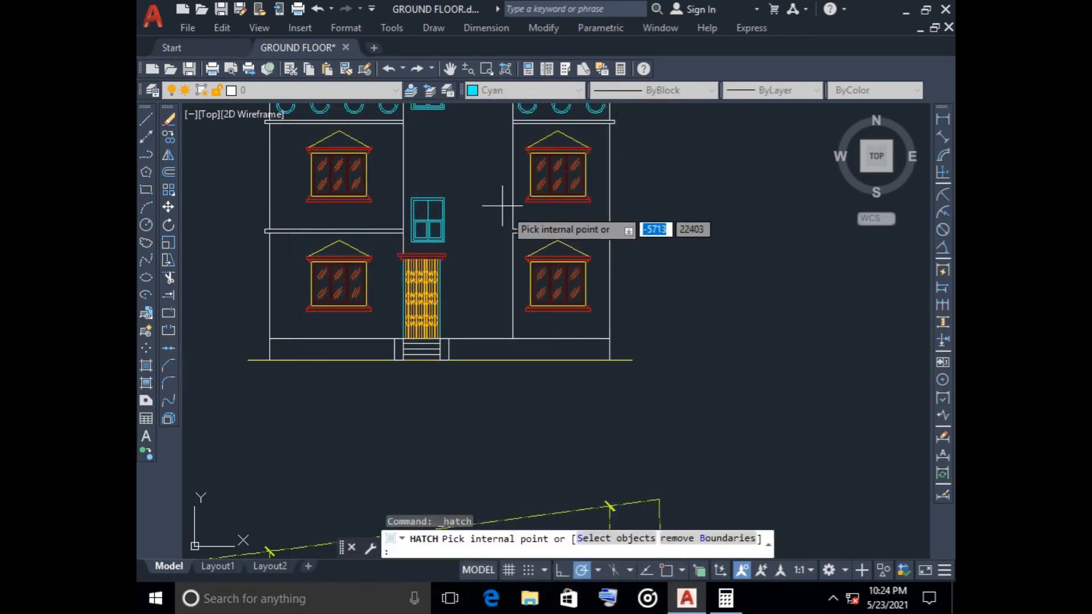
{"action": "left_click", "coordinate": [482, 195]}
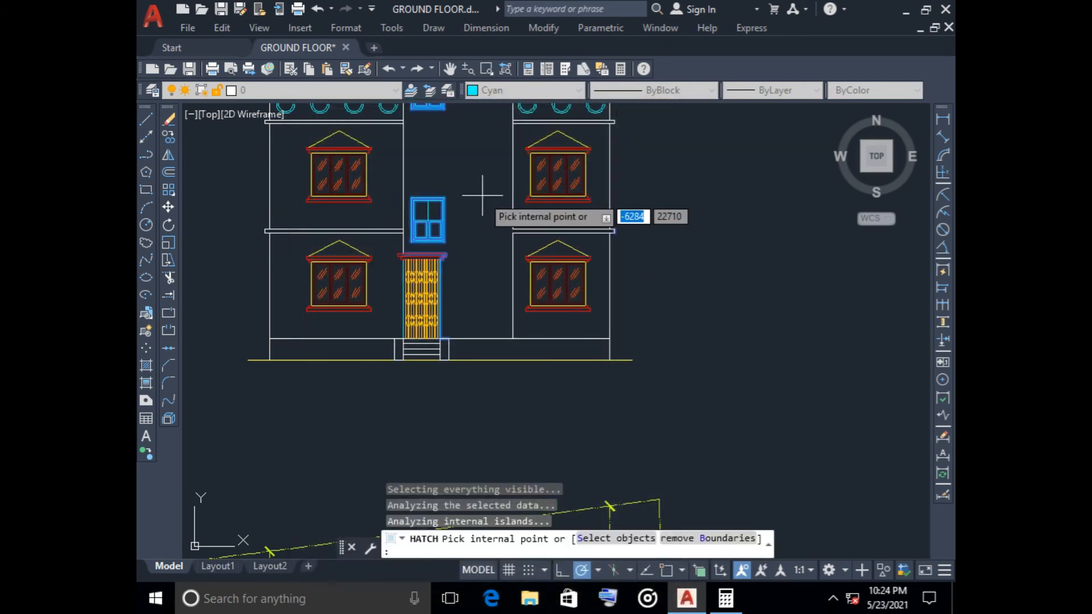
{"action": "scroll", "coordinate": [482, 195], "scroll_direction": "up", "scroll_amount": 5}
{"action": "scroll", "coordinate": [488, 188], "scroll_direction": "down", "scroll_amount": 5}
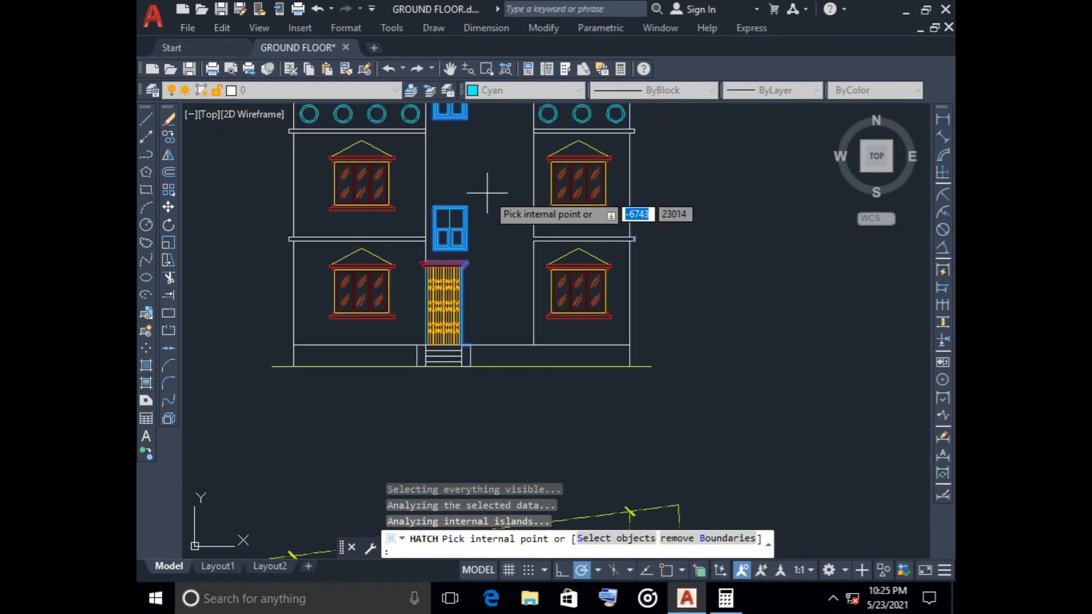
{"action": "key", "text": "Return"}
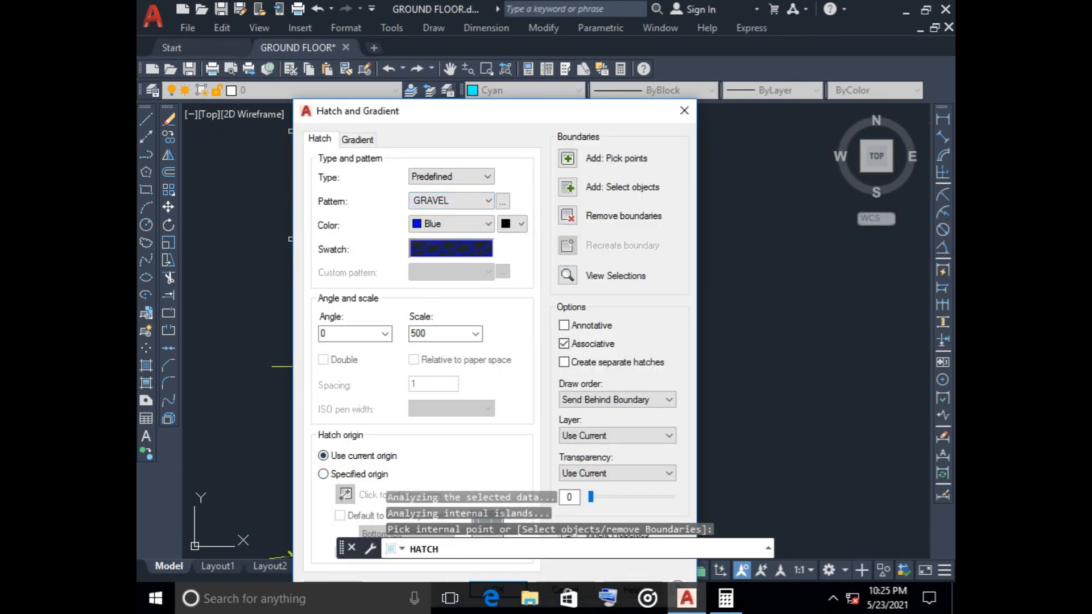
{"action": "key", "text": "Return"}
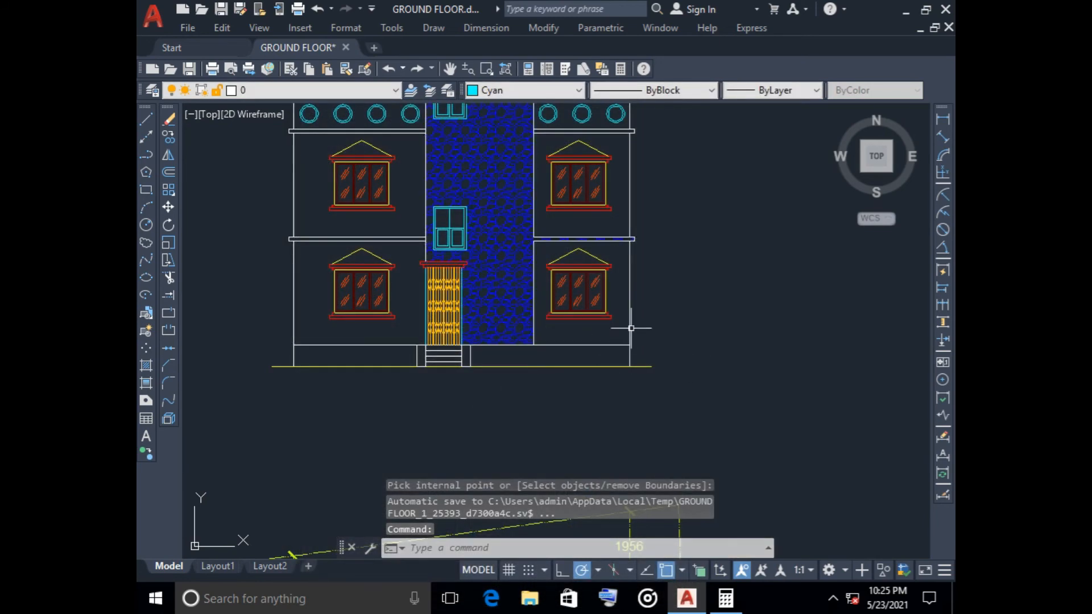
- Erase the gravel hatch that spills from the central tower into the right wing's floor band
{"action": "scroll", "coordinate": [555, 244], "scroll_direction": "up", "scroll_amount": 5}
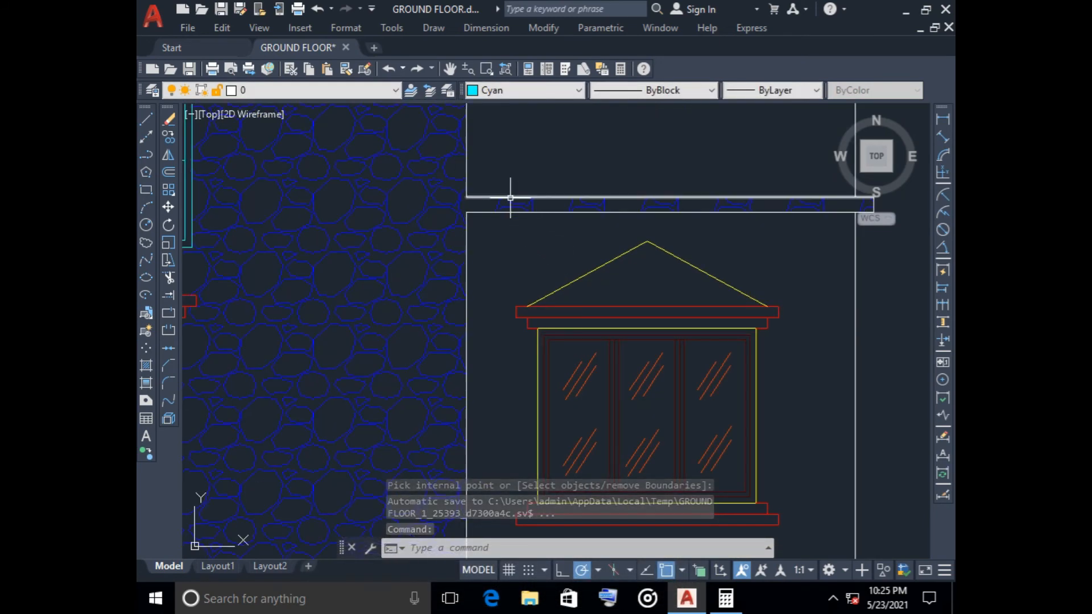
{"action": "left_click", "coordinate": [385, 212]}
{"action": "key", "text": "Delete"}
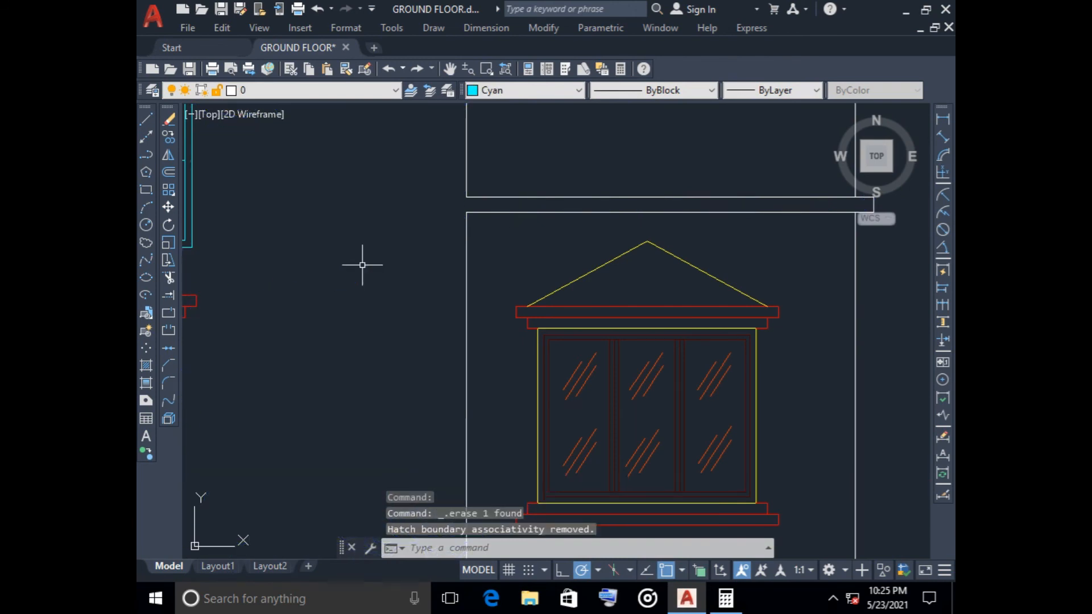
{"action": "scroll", "coordinate": [478, 246], "scroll_direction": "down", "scroll_amount": 4}
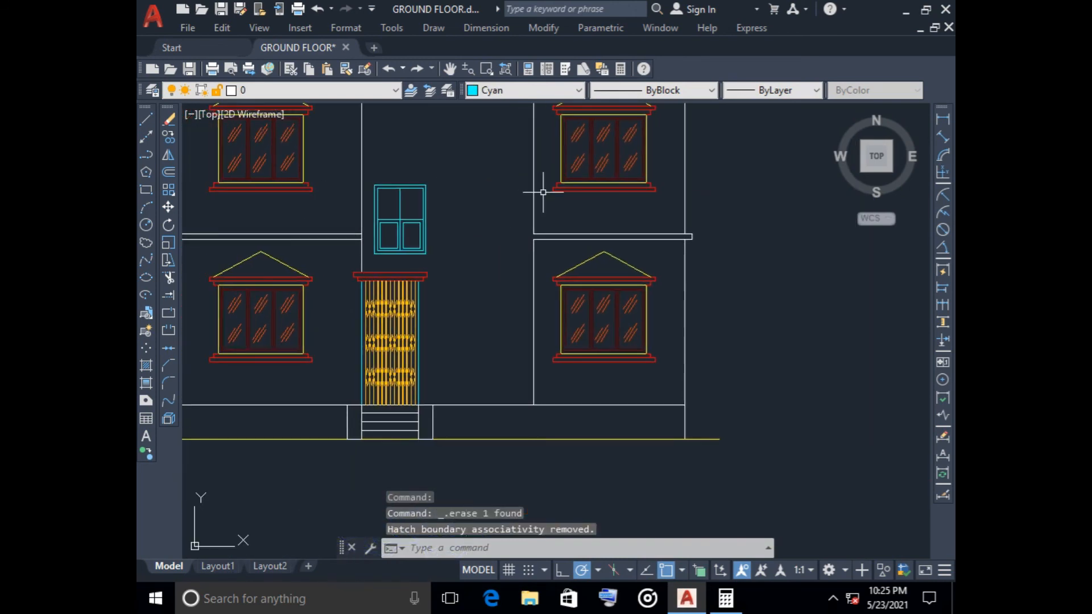
{"action": "left_click", "coordinate": [535, 198]}
{"action": "scroll", "coordinate": [541, 233], "scroll_direction": "up", "scroll_amount": 4}
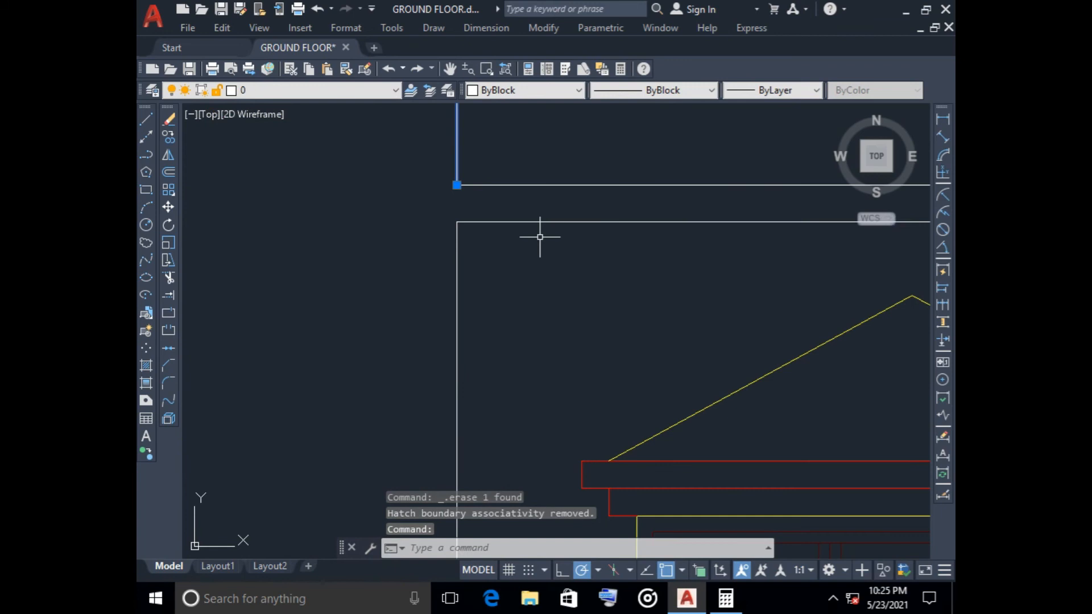
{"action": "left_click", "coordinate": [456, 185]}
{"action": "key", "text": "Escape"}
{"action": "scroll", "coordinate": [455, 273], "scroll_direction": "down", "scroll_amount": 4}
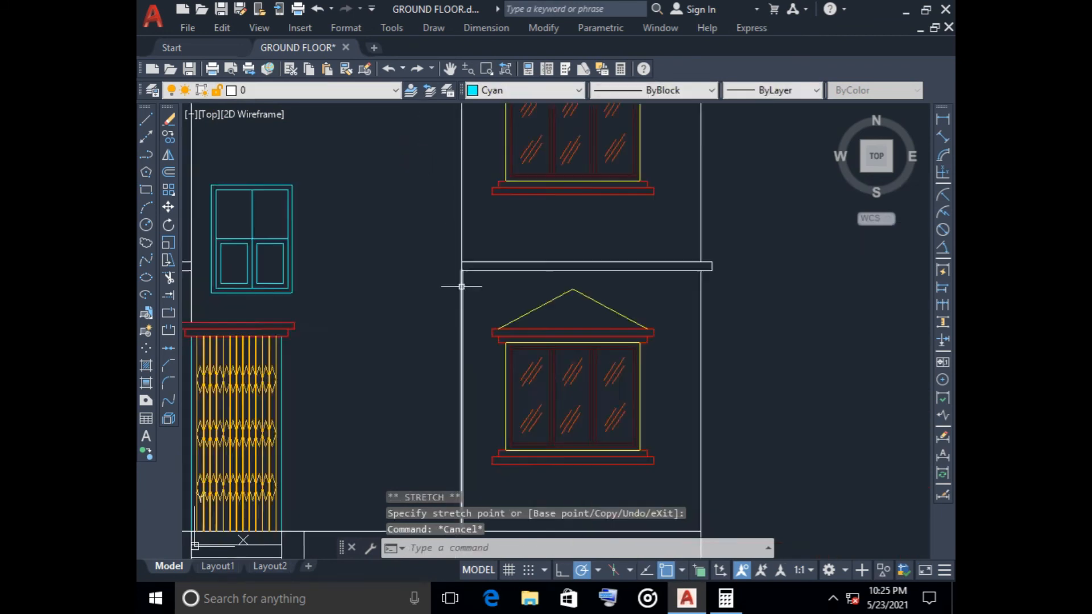
- Hatch the central tower's wall again with the blue GRAVEL pattern at scale 500, leaving out its windows and gate
{"action": "scroll", "coordinate": [433, 311], "scroll_direction": "down", "scroll_amount": 3}
{"action": "middle_click_drag", "start_coordinate": [431, 309], "coordinate": [520, 303]}
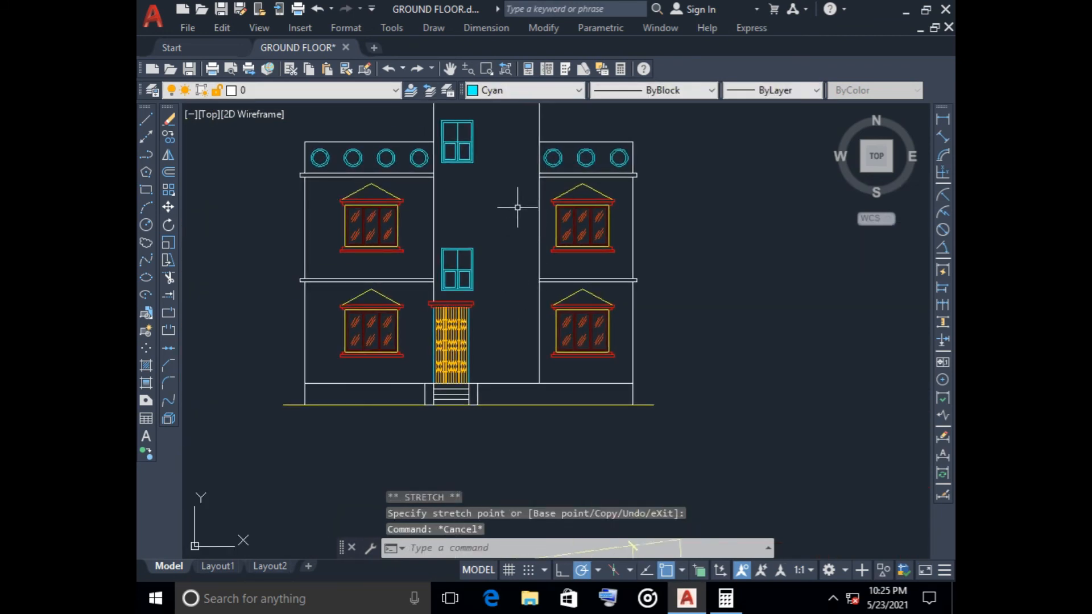
{"action": "scroll", "coordinate": [518, 207], "scroll_direction": "down", "scroll_amount": 2}
{"action": "mouse_move", "coordinate": [518, 207]}
{"action": "middle_mouse_down"}
{"action": "mouse_move", "coordinate": [514, 297]}
{"action": "mouse_move", "coordinate": [506, 258]}
{"action": "middle_mouse_up"}
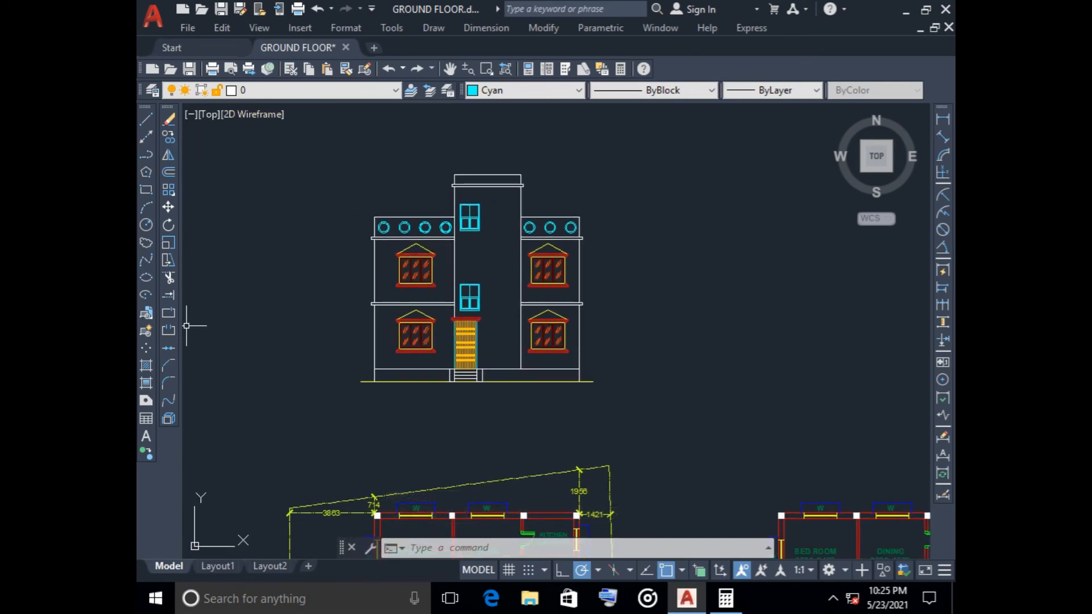
{"action": "left_click", "coordinate": [146, 365]}
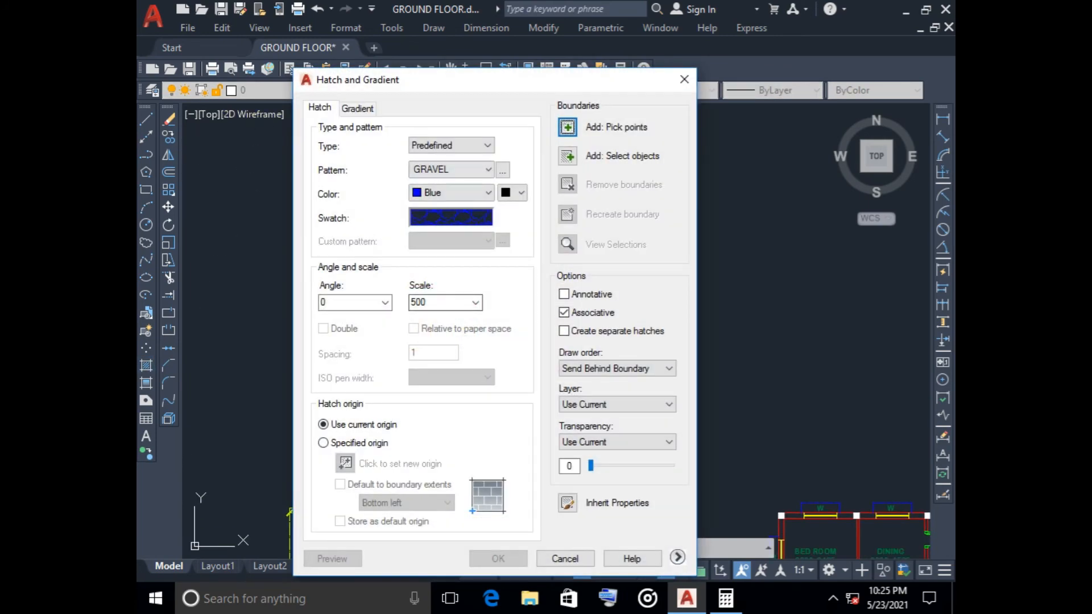
{"action": "left_click", "coordinate": [567, 127]}
{"action": "left_click", "coordinate": [500, 263]}
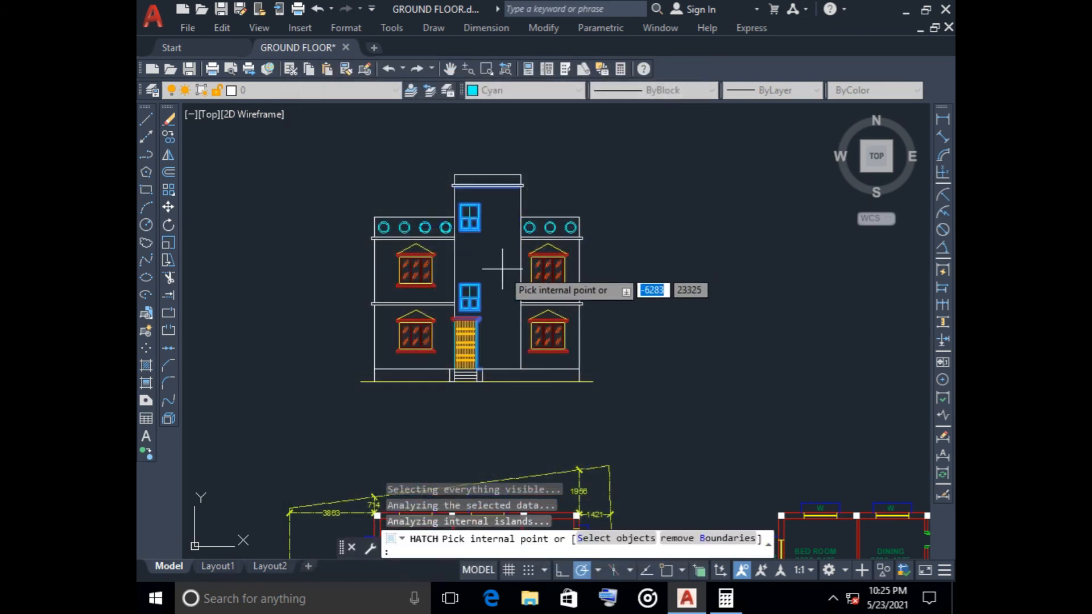
{"action": "key", "text": "Return"}
{"action": "key", "text": "Return"}
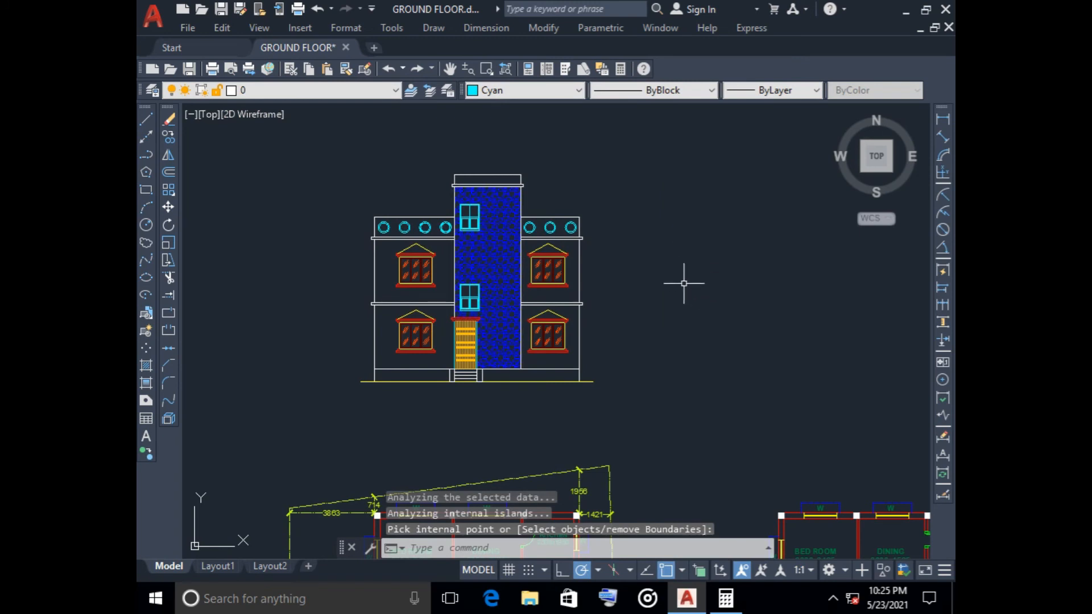
- Set up a new hatch with the predefined SOLID pattern in Yellow, ready for picking internal points
{"action": "scroll", "coordinate": [439, 307], "scroll_direction": "up", "scroll_amount": 2}
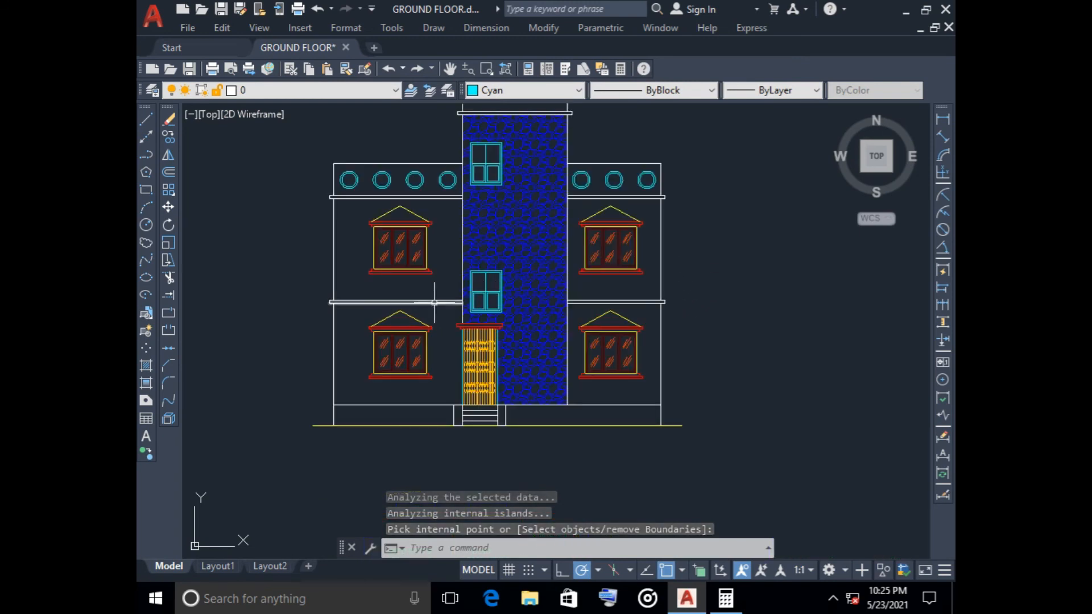
{"action": "mouse_move", "coordinate": [441, 329]}
{"action": "middle_mouse_down"}
{"action": "mouse_move", "coordinate": [439, 257]}
{"action": "mouse_move", "coordinate": [448, 282]}
{"action": "middle_mouse_up"}
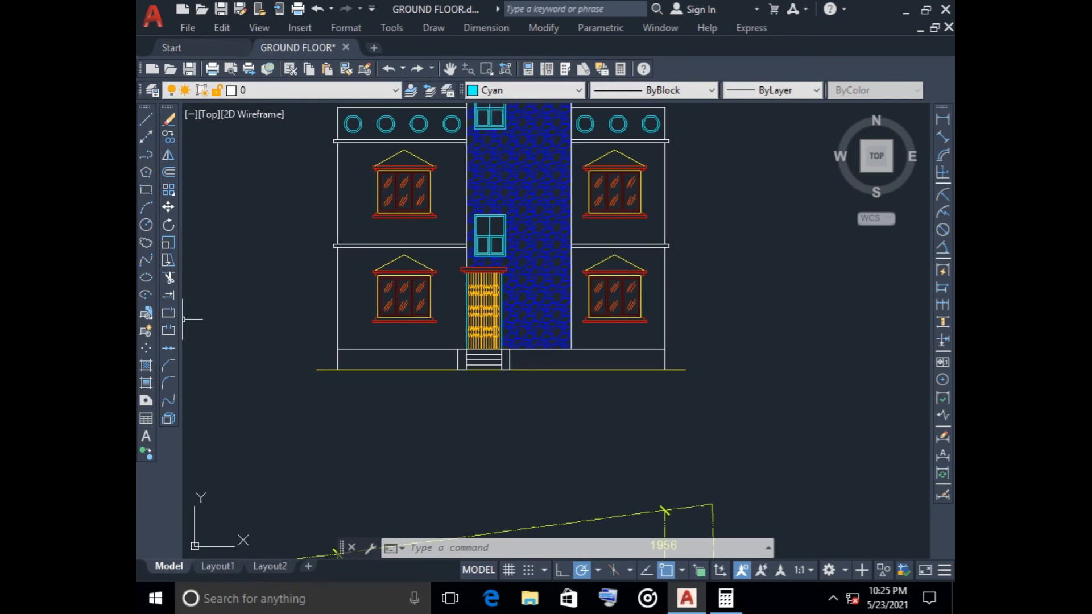
{"action": "left_click", "coordinate": [146, 366]}
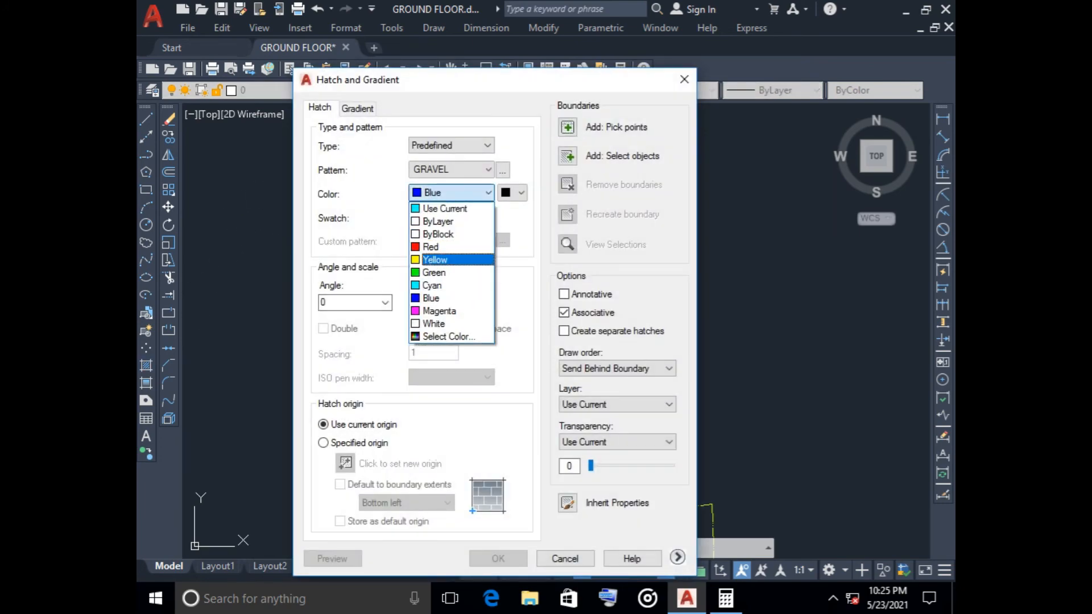
{"action": "left_click", "coordinate": [435, 259]}
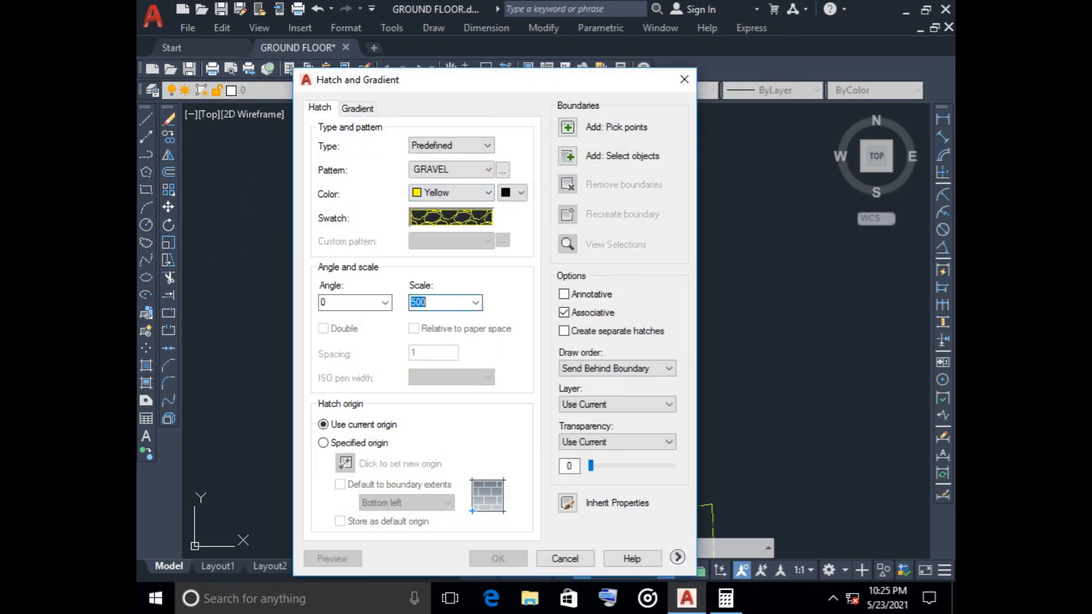
{"action": "left_click", "coordinate": [450, 217]}
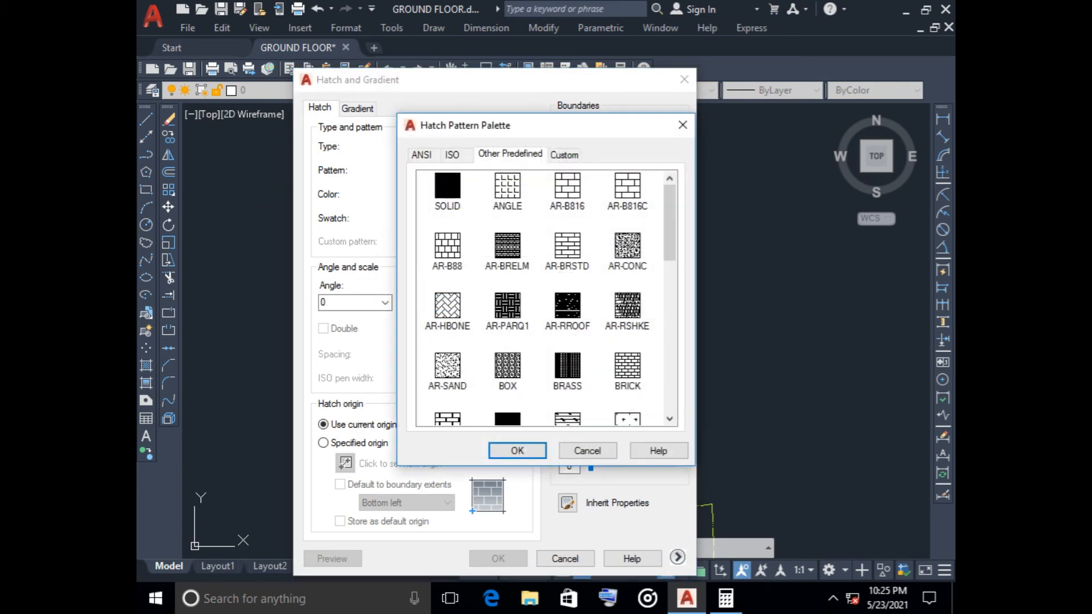
{"action": "key", "text": "Return"}
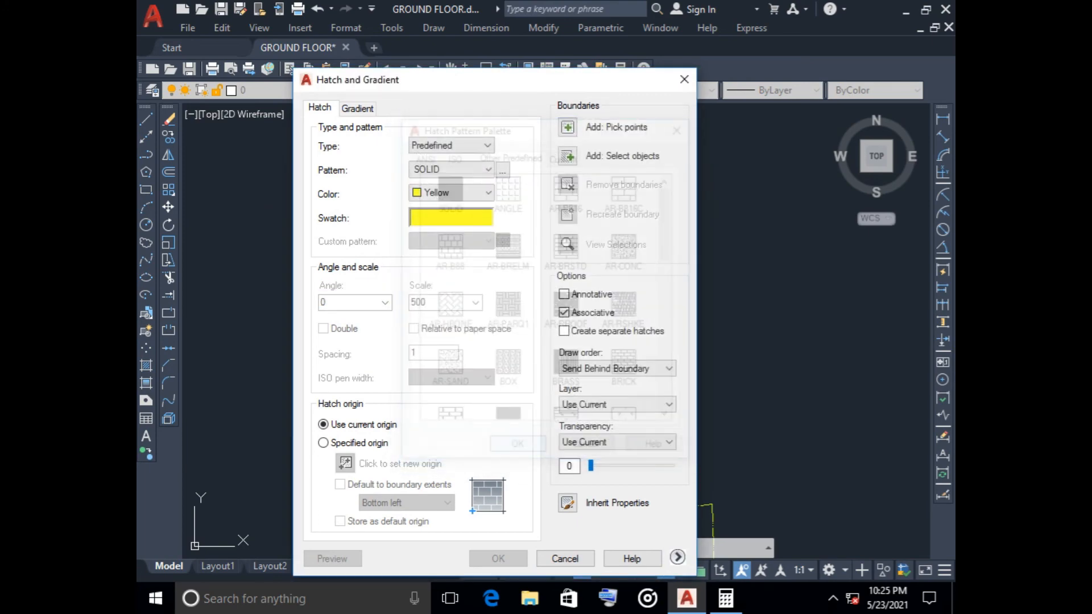
{"action": "left_click", "coordinate": [567, 126]}
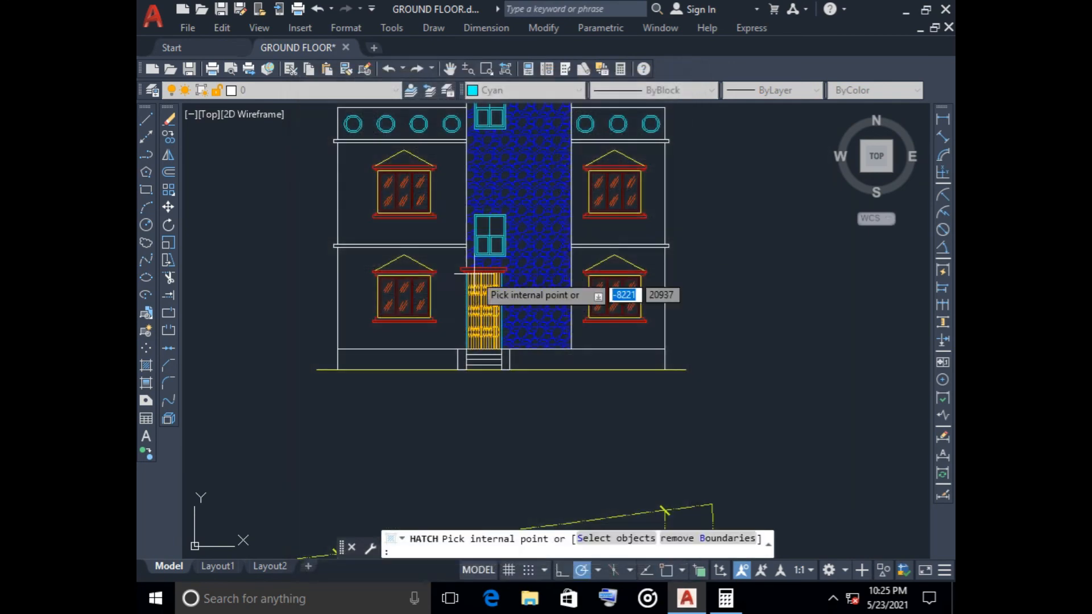
- Pick the outer bands above and below the left wing's ground-floor window as areas for the solid hatch
{"action": "scroll", "coordinate": [412, 274], "scroll_direction": "up", "scroll_amount": 5}
{"action": "left_click", "coordinate": [378, 224]}
{"action": "left_click", "coordinate": [519, 307]}
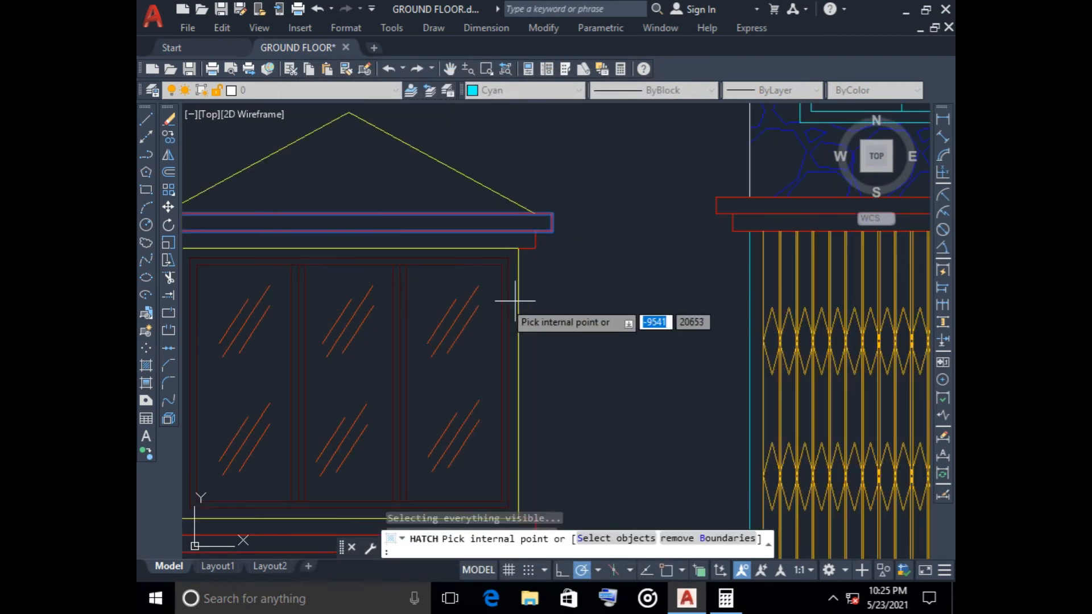
{"action": "scroll", "coordinate": [557, 251], "scroll_direction": "down", "scroll_amount": 5}
{"action": "scroll", "coordinate": [516, 295], "scroll_direction": "up", "scroll_amount": 4}
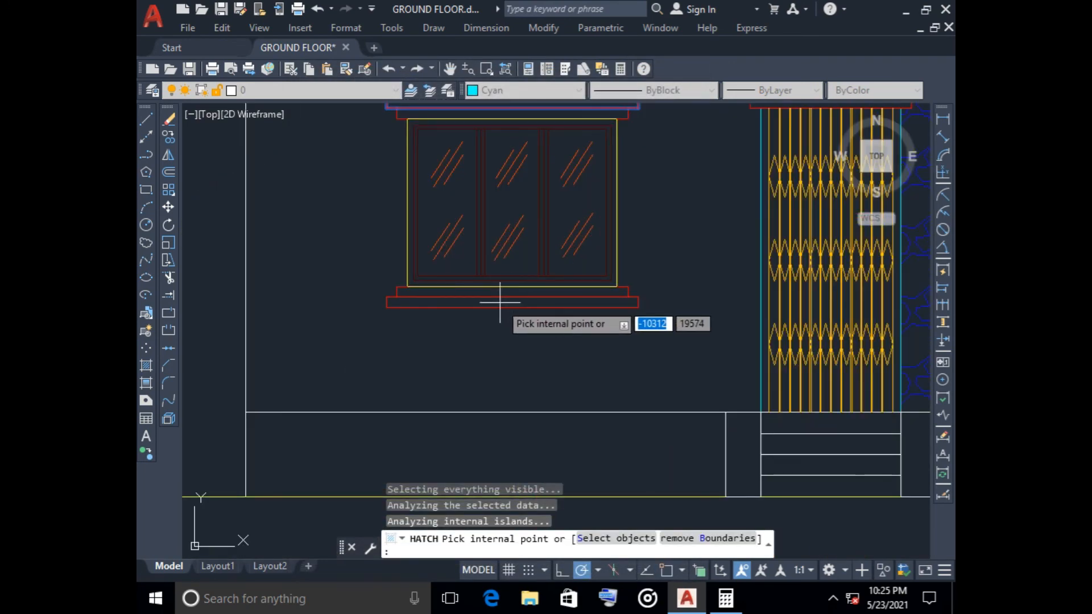
{"action": "left_click", "coordinate": [499, 302]}
- Add the outer bands above and below the right wing's ground-floor window to the solid hatch areas
{"action": "scroll", "coordinate": [639, 292], "scroll_direction": "down", "scroll_amount": 5}
{"action": "scroll", "coordinate": [717, 305], "scroll_direction": "up", "scroll_amount": 2}
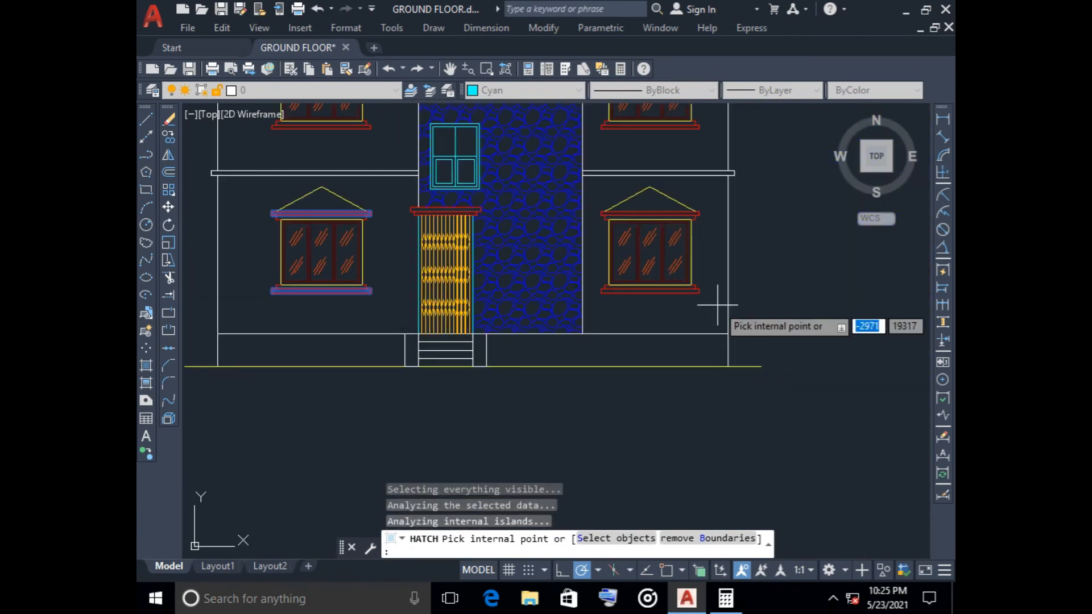
{"action": "scroll", "coordinate": [716, 305], "scroll_direction": "up", "scroll_amount": 3}
{"action": "mouse_move", "coordinate": [633, 272]}
{"action": "middle_mouse_down"}
{"action": "mouse_move", "coordinate": [627, 260]}
{"action": "mouse_move", "coordinate": [628, 371]}
{"action": "middle_mouse_up"}
{"action": "left_click", "coordinate": [619, 210]}
{"action": "scroll", "coordinate": [629, 193], "scroll_direction": "down", "scroll_amount": 5}
{"action": "middle_click_drag", "start_coordinate": [629, 195], "coordinate": [628, 337]}
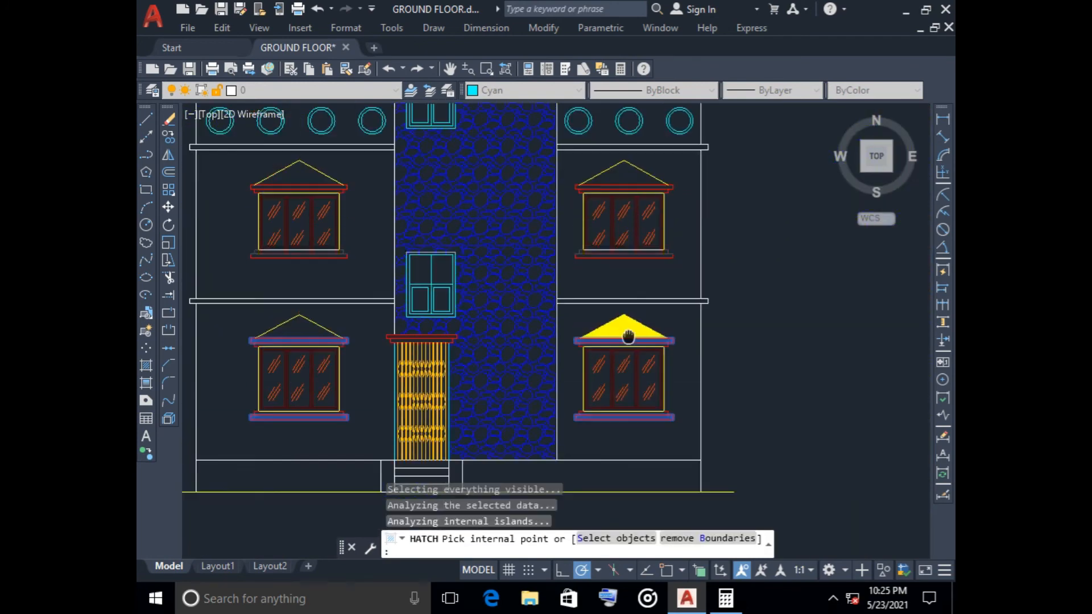
- Add the outer bands above and below the right wing's upper-floor window to the solid hatch areas
{"action": "scroll", "coordinate": [604, 178], "scroll_direction": "up", "scroll_amount": 5}
{"action": "left_click", "coordinate": [604, 188]}
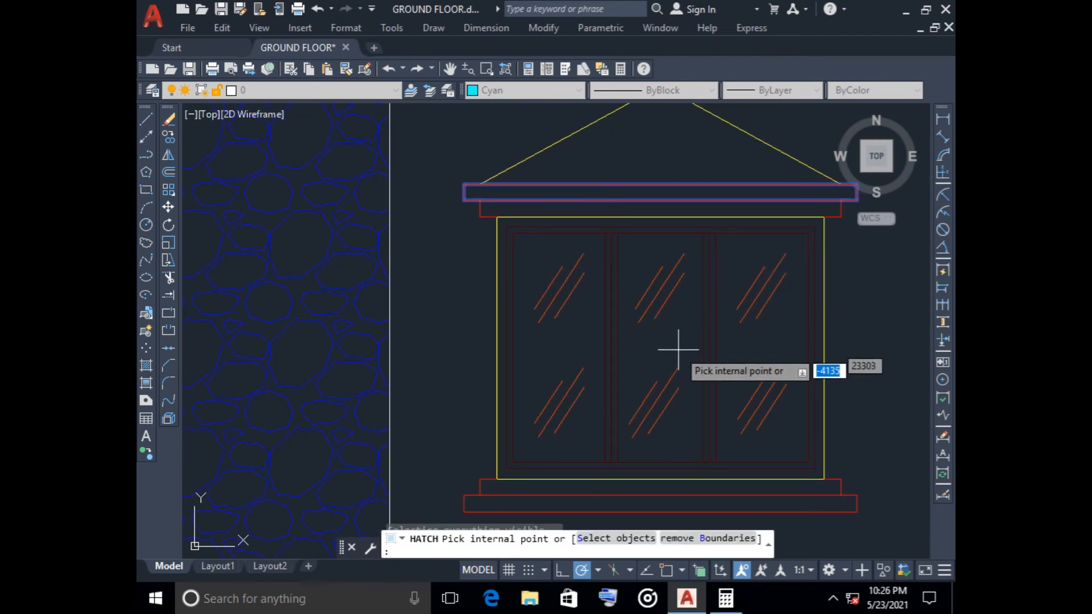
{"action": "scroll", "coordinate": [677, 349], "scroll_direction": "down", "scroll_amount": 5}
{"action": "scroll", "coordinate": [677, 302], "scroll_direction": "up", "scroll_amount": 5}
{"action": "left_click", "coordinate": [659, 327]}
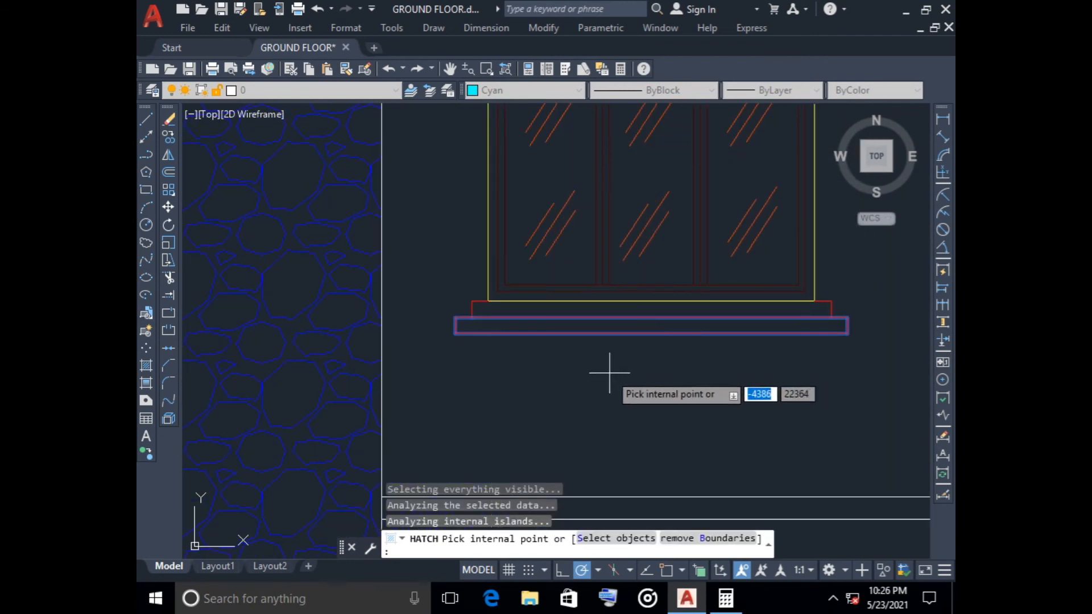
- Add the outer bands above and below the left wing's upper-floor window and apply the yellow solid hatch to all picked bands
{"action": "scroll", "coordinate": [609, 373], "scroll_direction": "down", "scroll_amount": 5}
{"action": "scroll", "coordinate": [703, 288], "scroll_direction": "up", "scroll_amount": 5}
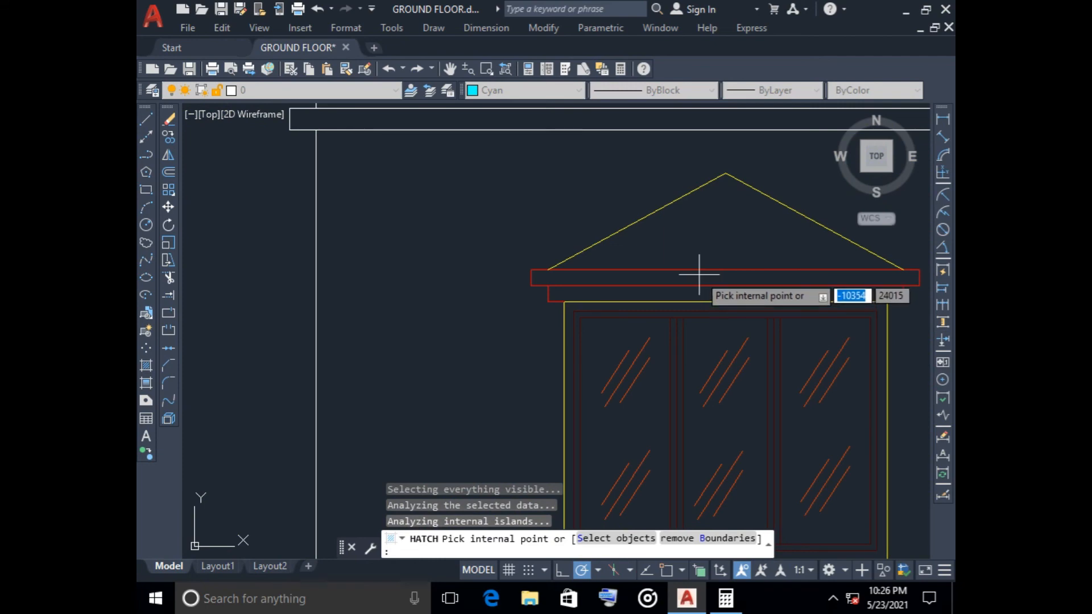
{"action": "left_click", "coordinate": [699, 274]}
{"action": "scroll", "coordinate": [641, 259], "scroll_direction": "down", "scroll_amount": 5}
{"action": "scroll", "coordinate": [641, 317], "scroll_direction": "up", "scroll_amount": 5}
{"action": "left_click", "coordinate": [636, 306]}
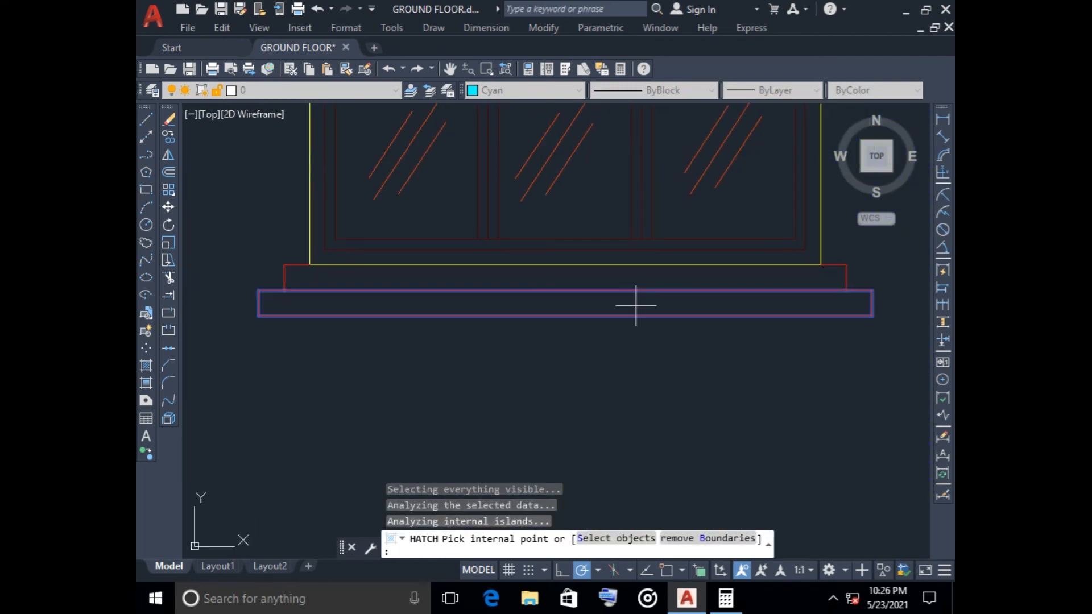
{"action": "scroll", "coordinate": [665, 348], "scroll_direction": "down", "scroll_amount": 5}
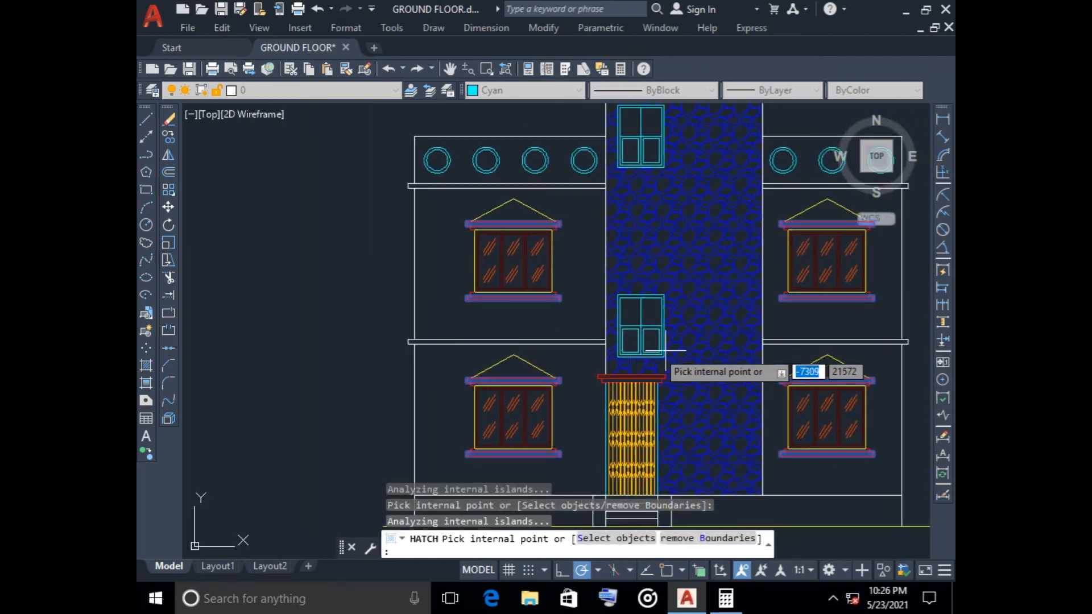
{"action": "scroll", "coordinate": [746, 326], "scroll_direction": "down", "scroll_amount": 4}
{"action": "key", "text": "Return"}
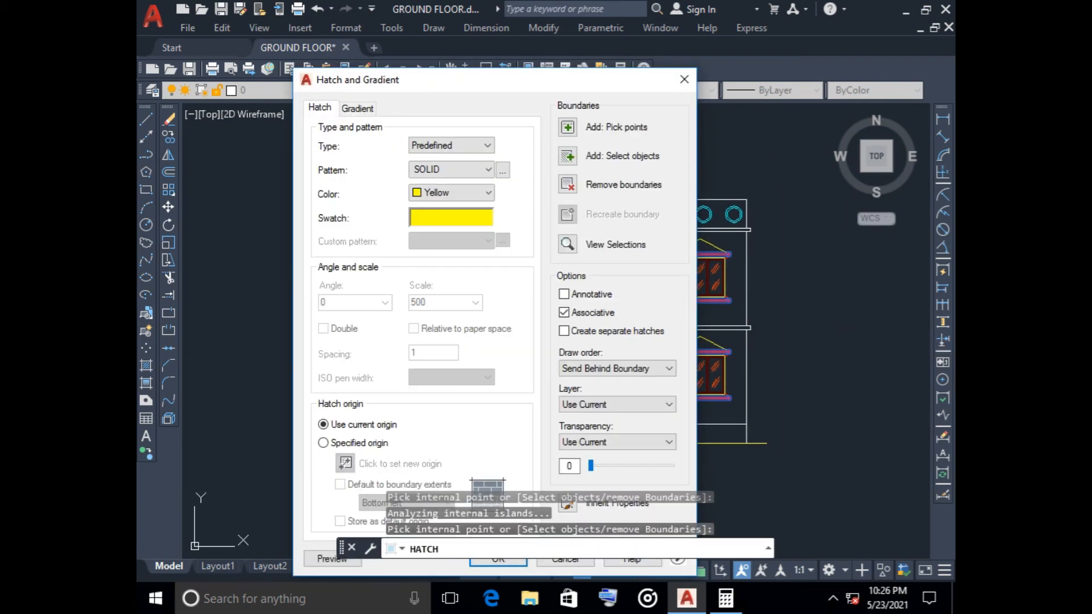
{"action": "key", "text": "Return"}
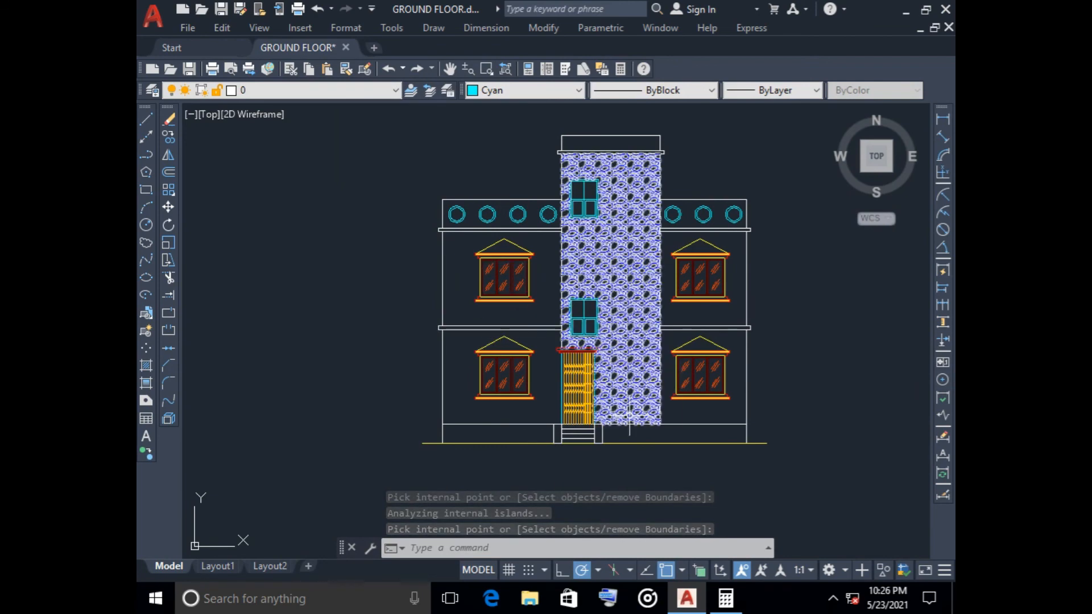
- Open the settings for another hatch and look through the list of predefined patterns
{"action": "scroll", "coordinate": [582, 438], "scroll_direction": "up", "scroll_amount": 5}
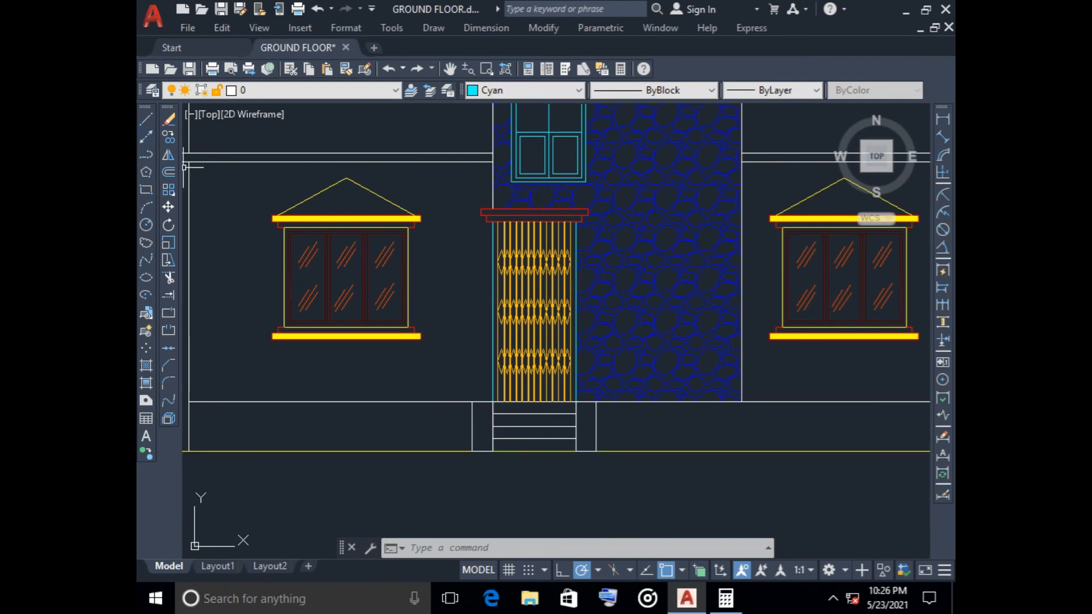
{"action": "left_click", "coordinate": [146, 365]}
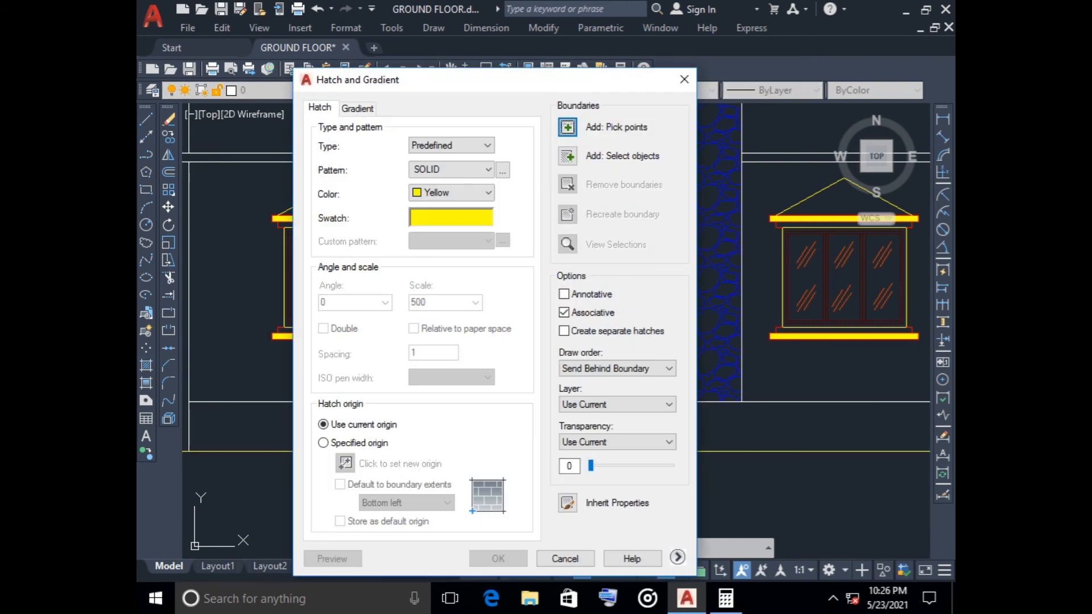
{"action": "left_click", "coordinate": [459, 193]}
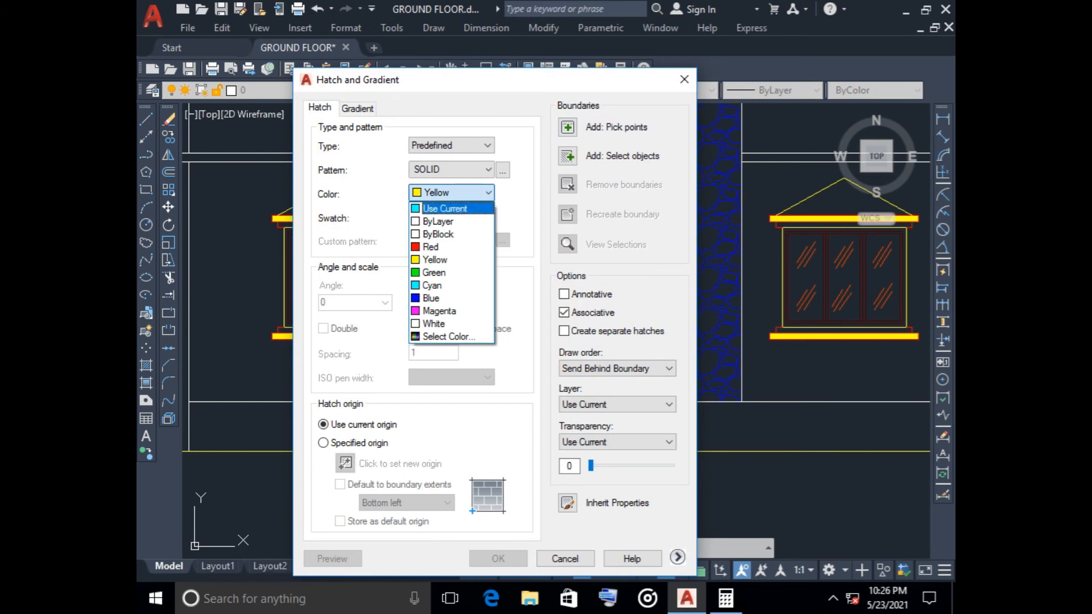
{"action": "left_click", "coordinate": [451, 169]}
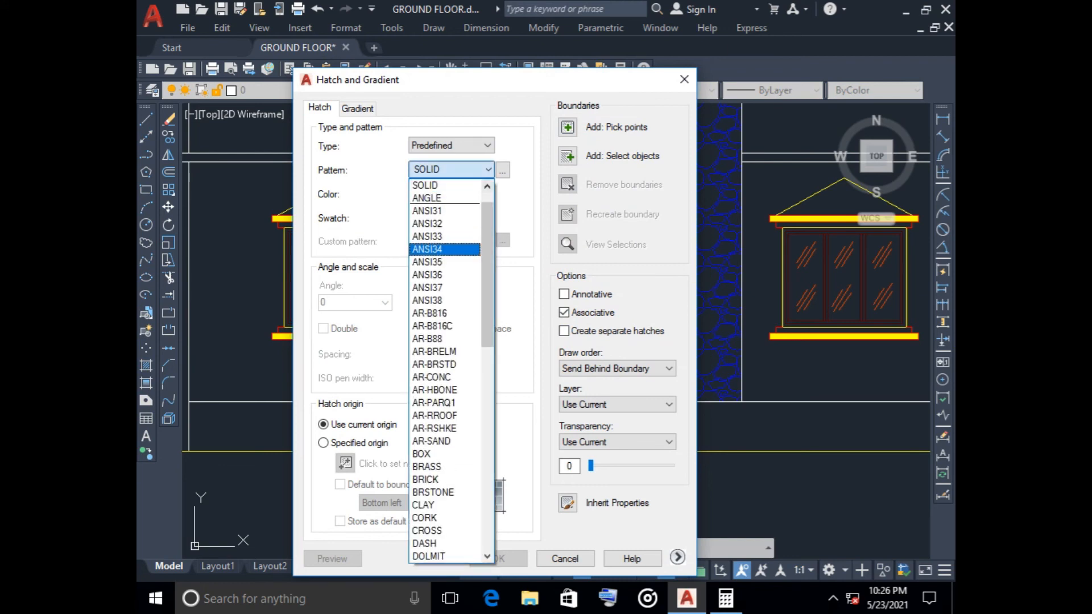
{"action": "key", "text": "Down"}
{"action": "key", "text": "Down"}
{"action": "key", "text": "Down"}
{"action": "key", "text": "Down"}
{"action": "key", "text": "Down"}
{"action": "key", "text": "Down"}
{"action": "key", "text": "Down"}
{"action": "key", "text": "Down"}
{"action": "key", "text": "Down"}
{"action": "key", "text": "Down"}
{"action": "key", "text": "Down"}
{"action": "key", "text": "Down"}
{"action": "key", "text": "Down"}
{"action": "key", "text": "Down"}
{"action": "key", "text": "Down"}
{"action": "key", "text": "Down"}
{"action": "key", "text": "Down"}
{"action": "key", "text": "Down"}
{"action": "key", "text": "Down"}
{"action": "key", "text": "Down"}
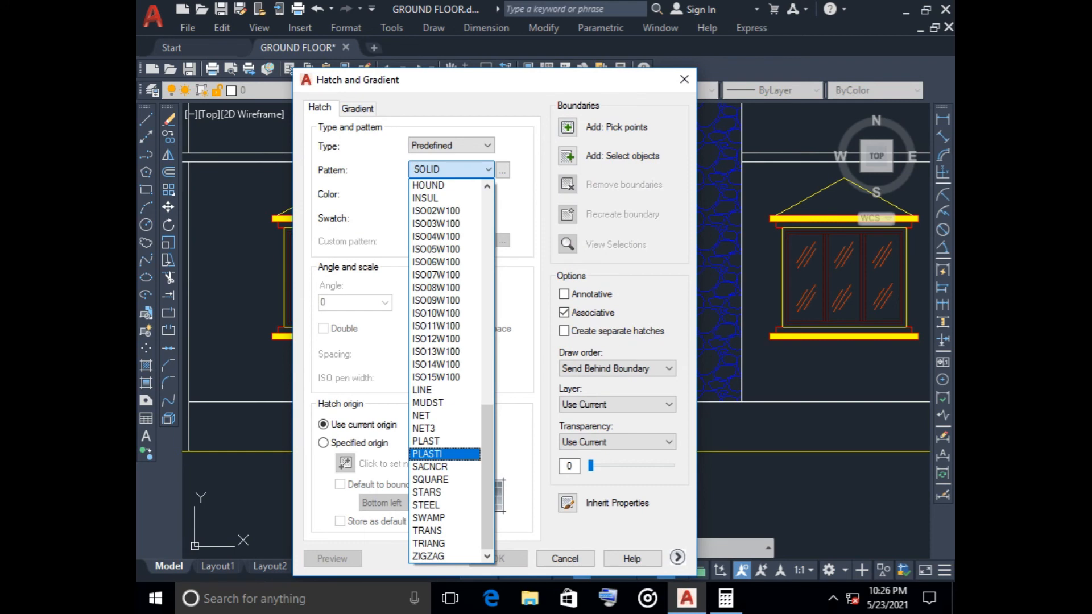
{"action": "left_click", "coordinate": [451, 169]}
{"action": "left_click", "coordinate": [450, 169]}
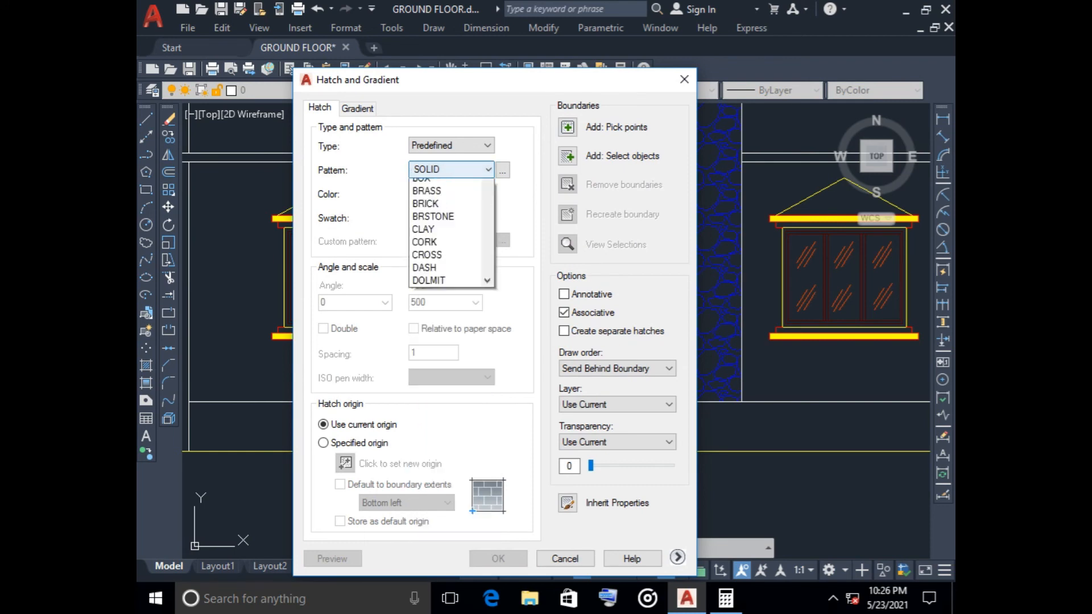
{"action": "left_click", "coordinate": [451, 169]}
- Set the color of the new hatch to red
{"action": "left_click", "coordinate": [451, 192]}
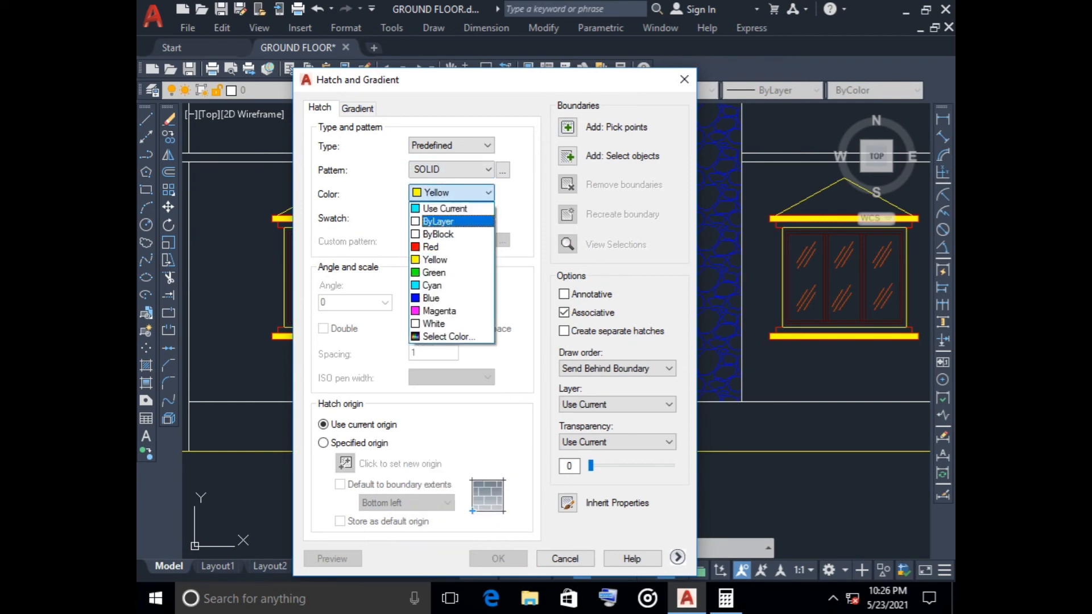
{"action": "left_click", "coordinate": [449, 221]}
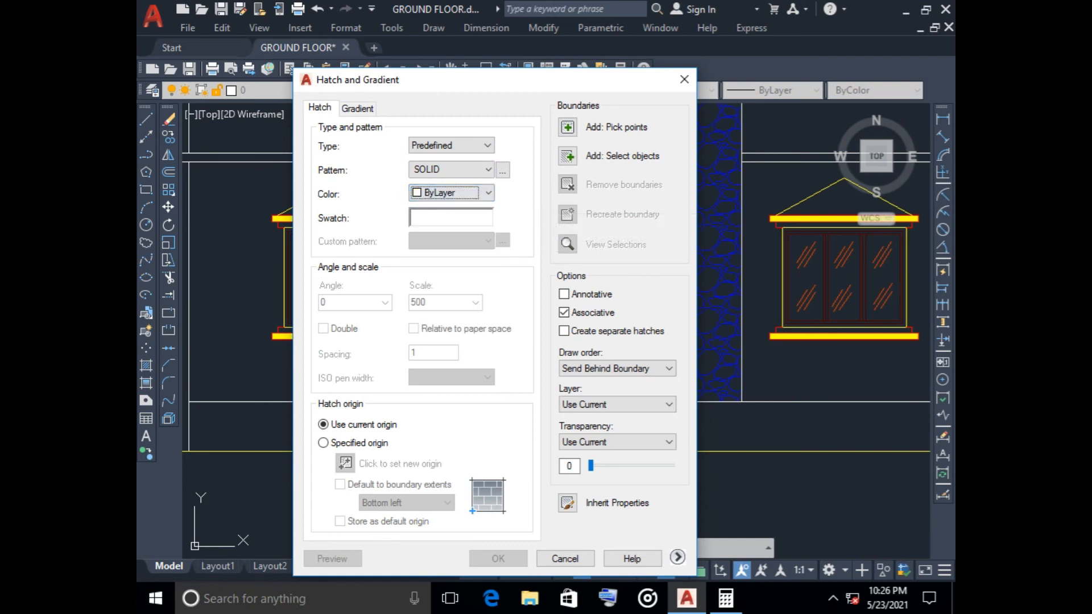
{"action": "left_click", "coordinate": [451, 192]}
{"action": "left_click", "coordinate": [449, 247]}
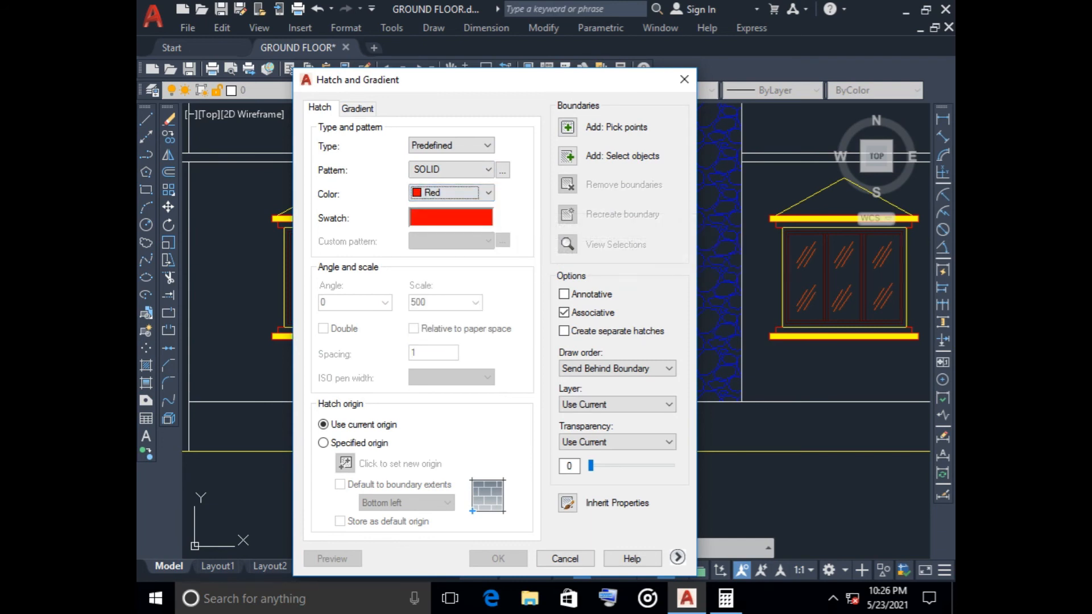
{"action": "left_click", "coordinate": [451, 145]}
{"action": "left_click", "coordinate": [438, 152]}
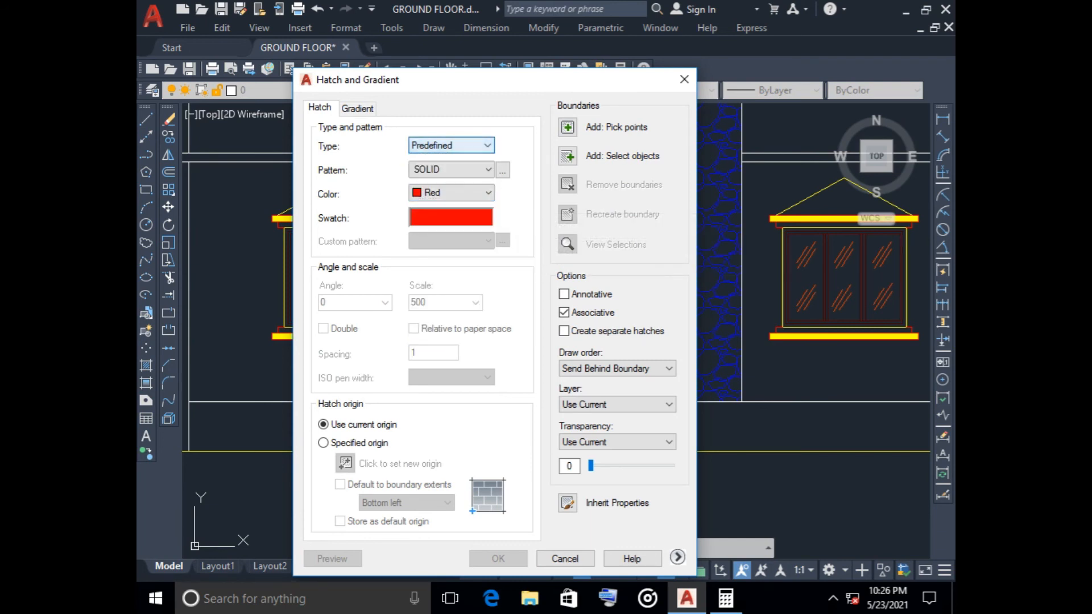
{"action": "left_click", "coordinate": [451, 169]}
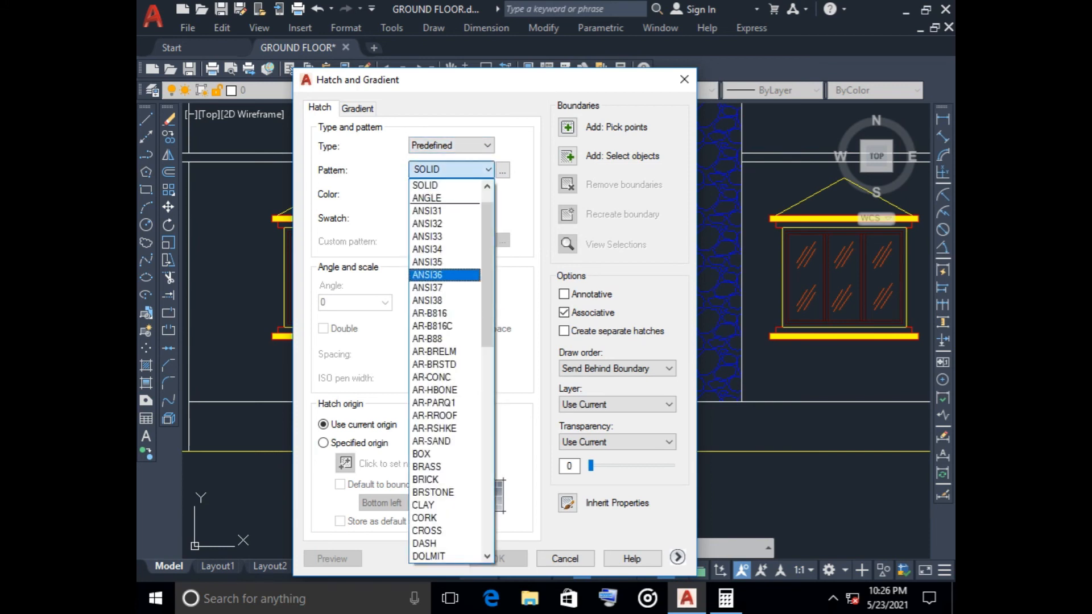
{"action": "scroll", "coordinate": [444, 275], "scroll_direction": "down", "scroll_amount": 10}
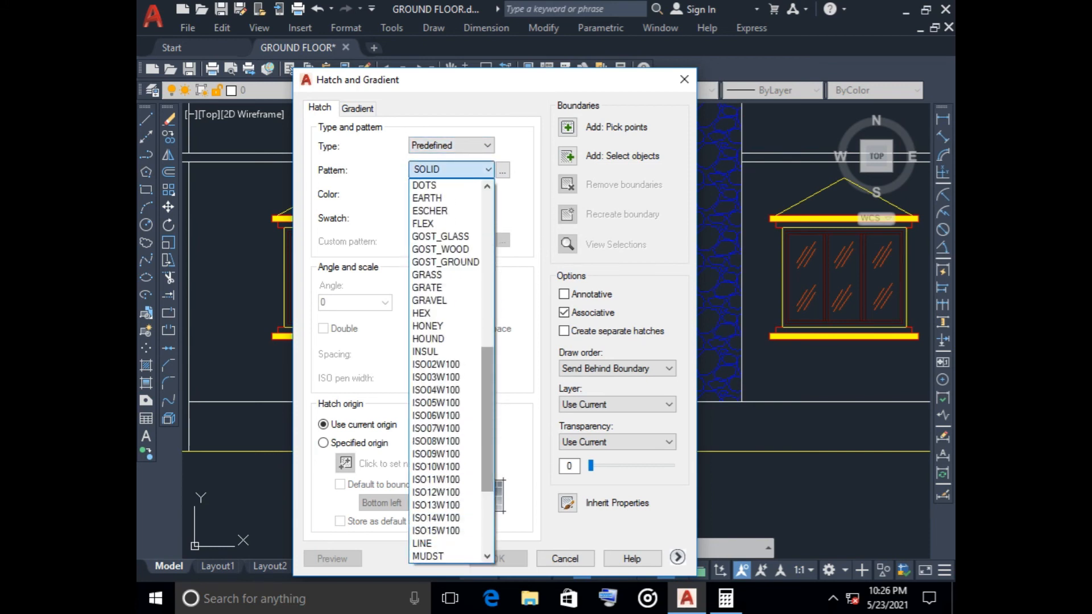
{"action": "left_click", "coordinate": [487, 169]}
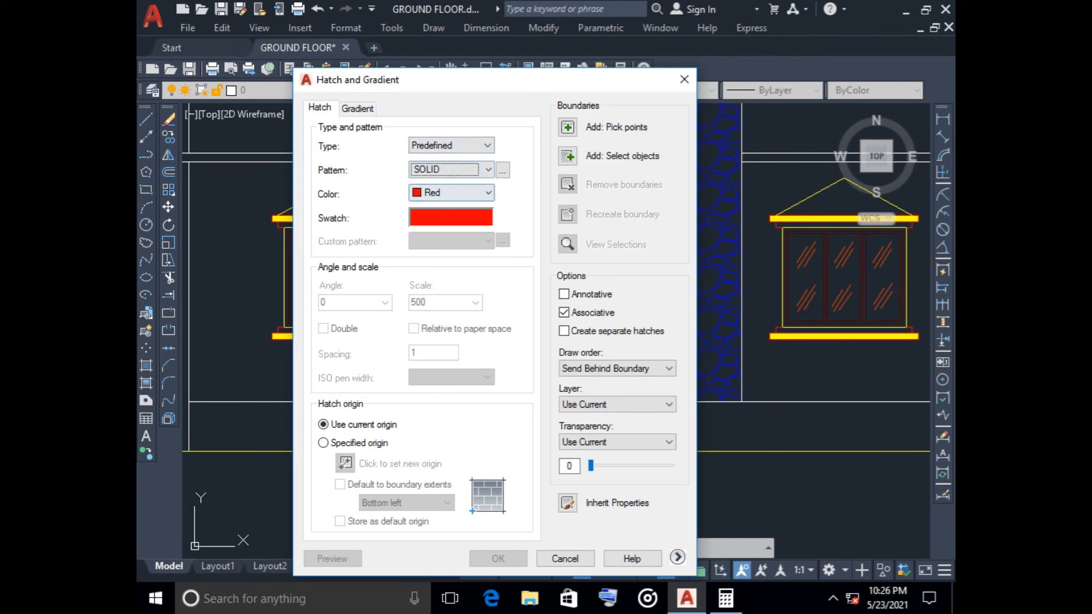
{"action": "left_click", "coordinate": [451, 217]}
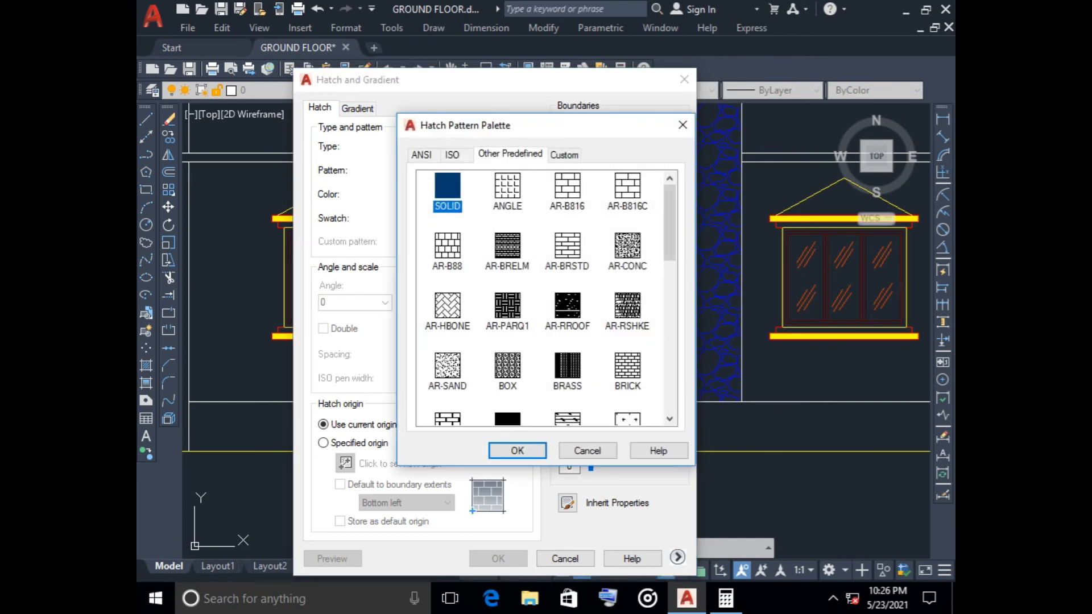
{"action": "left_click", "coordinate": [682, 125]}
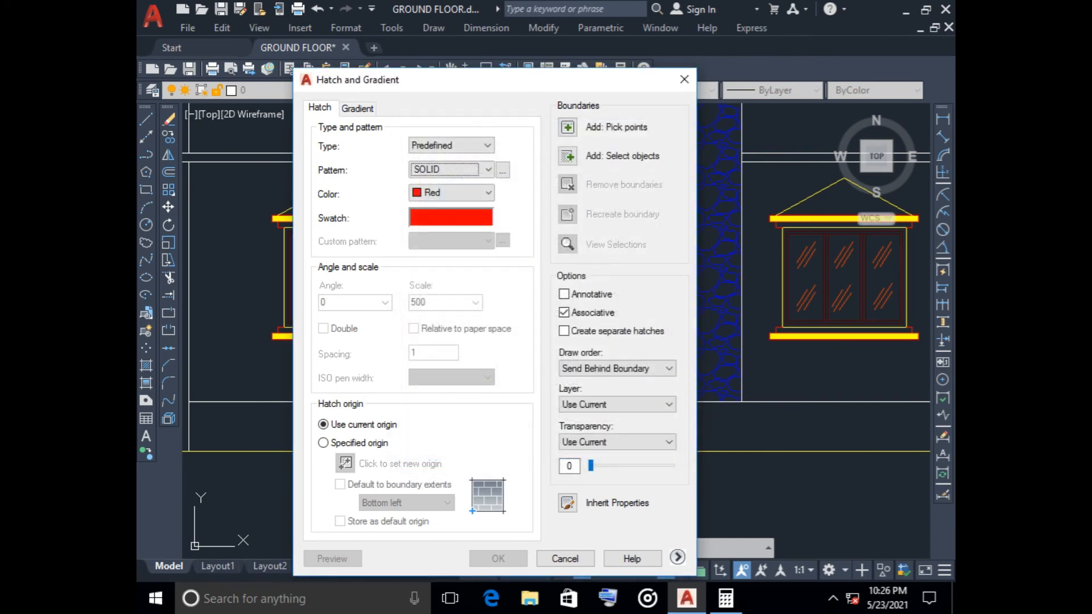
- Look through the hatch pattern palette and choose the ANSI31 pattern for the red hatch
{"action": "left_click", "coordinate": [451, 217]}
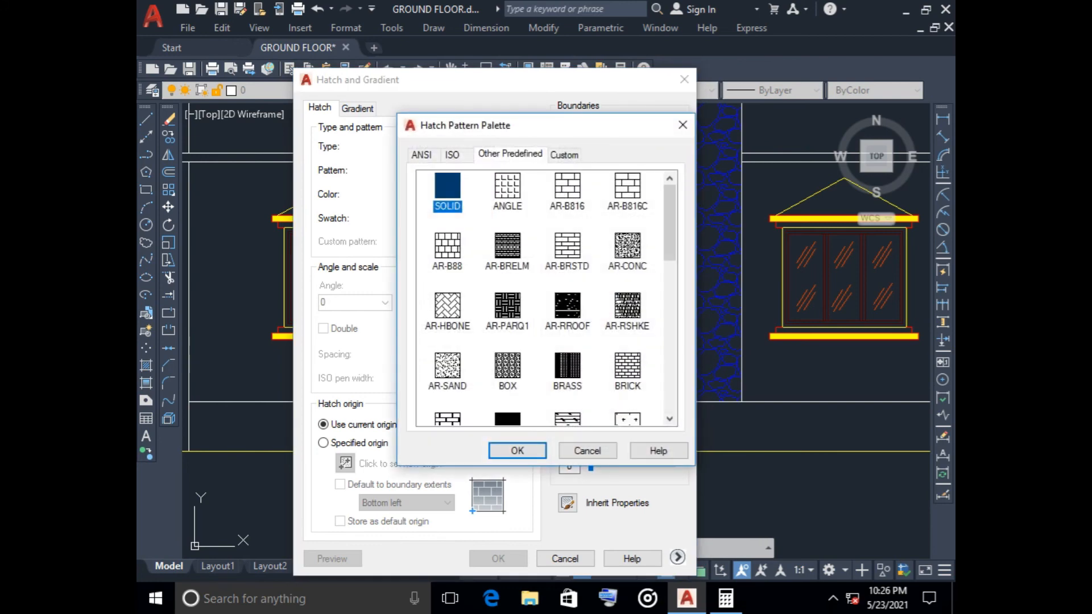
{"action": "scroll", "coordinate": [545, 299], "scroll_direction": "down", "scroll_amount": 8}
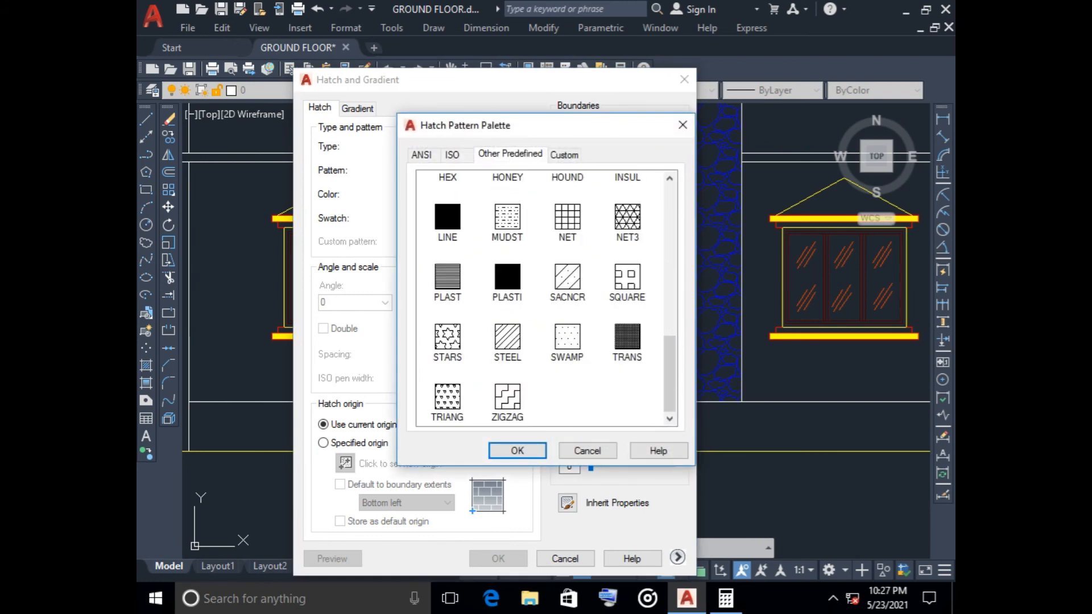
{"action": "scroll", "coordinate": [546, 298], "scroll_direction": "up", "scroll_amount": 6}
{"action": "left_click", "coordinate": [452, 155]}
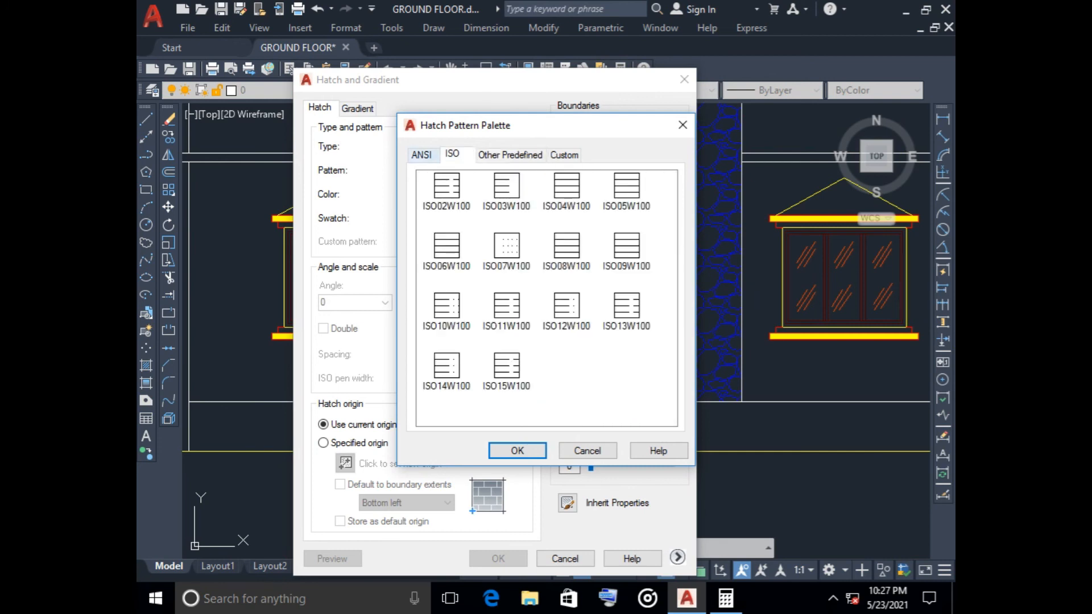
{"action": "left_click", "coordinate": [421, 154]}
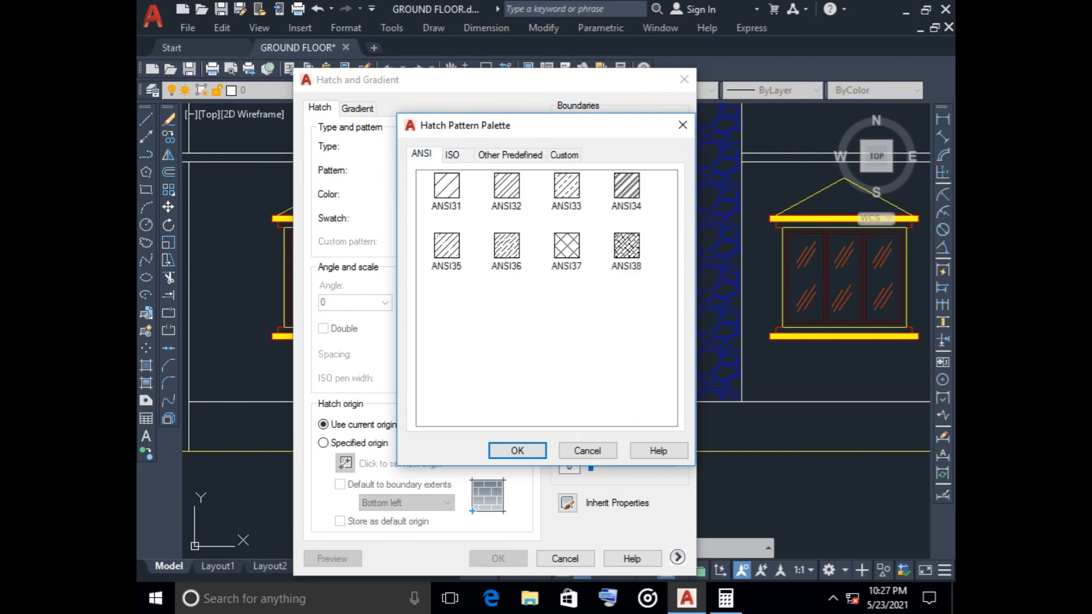
{"action": "left_click", "coordinate": [517, 451]}
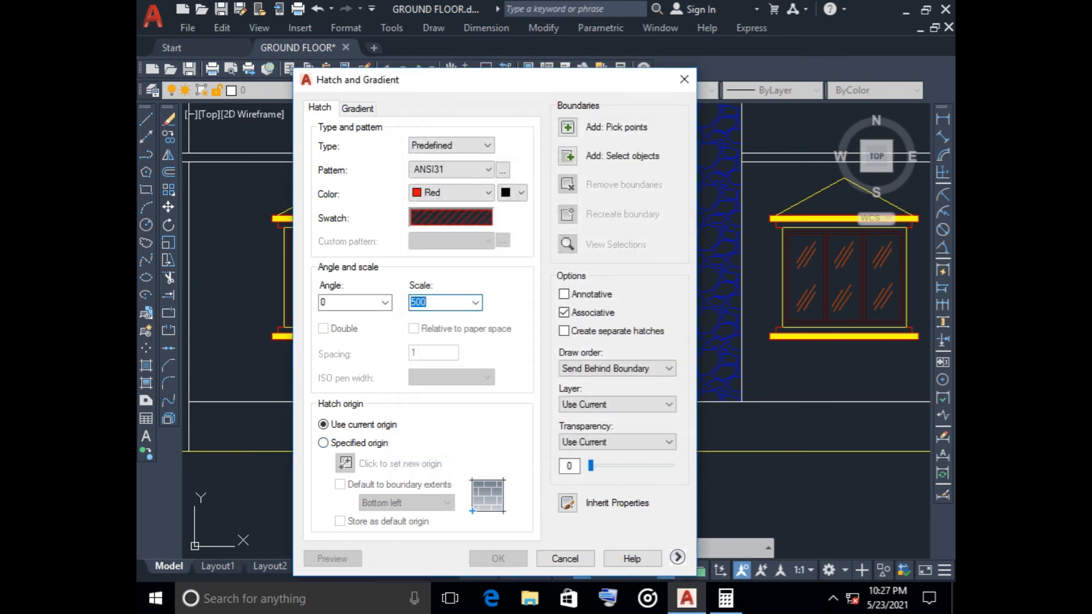
{"action": "key", "text": "Escape"}
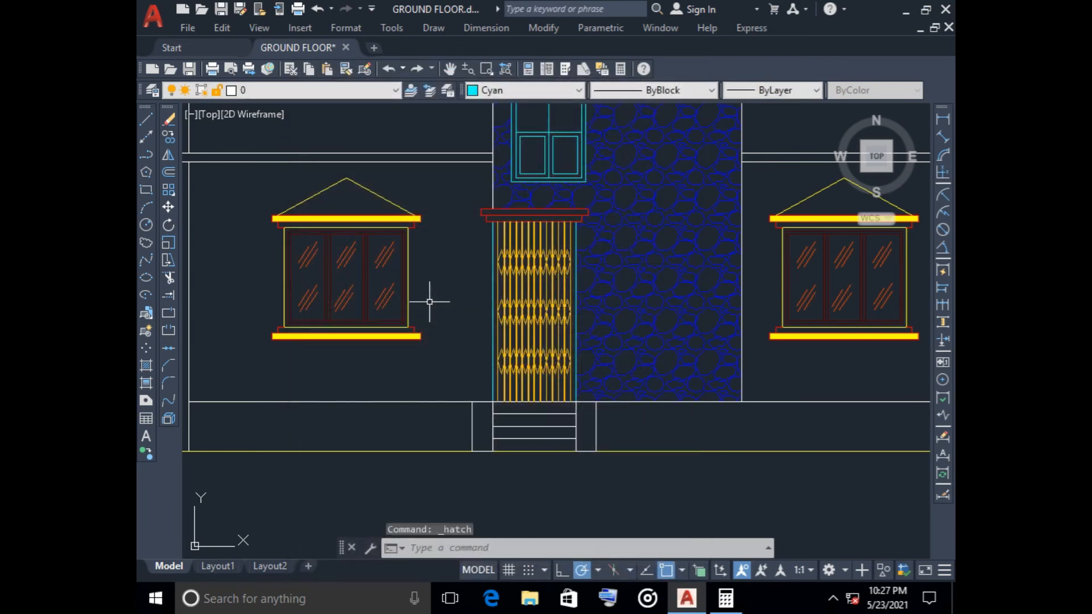
- Apply the red ANSI31 hatch at scale 500 to the two side walls flanking the entrance steps
{"action": "key", "text": "Return"}
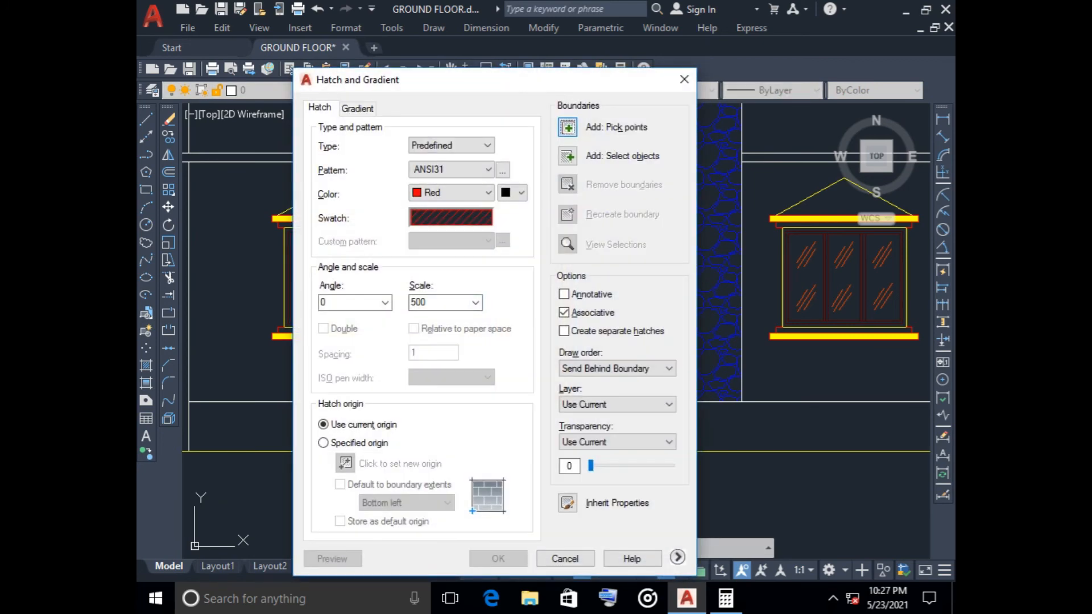
{"action": "key", "text": "alt+k"}
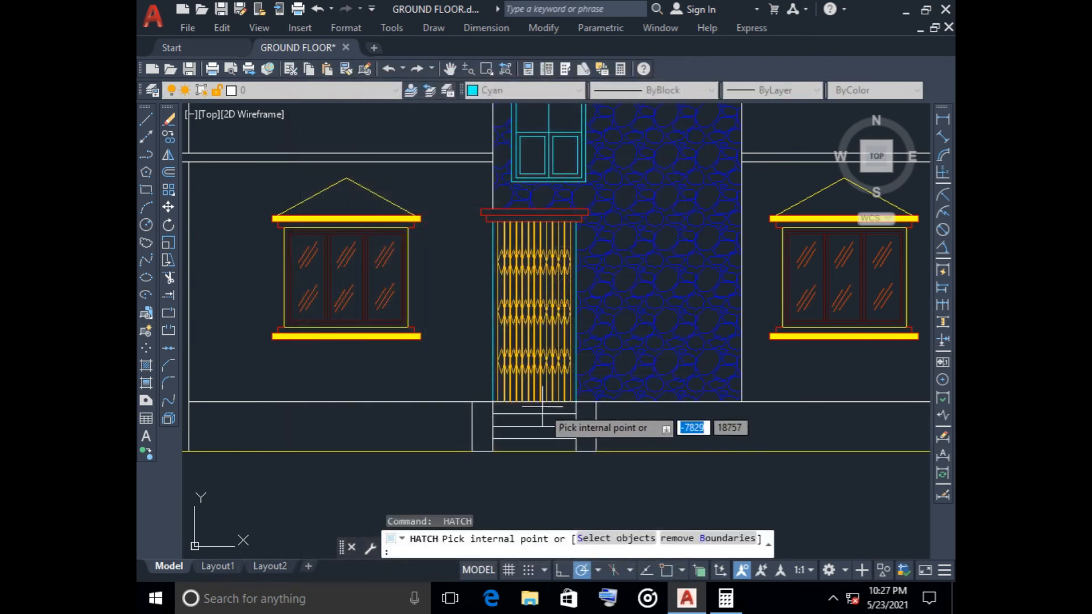
{"action": "left_click", "coordinate": [483, 422]}
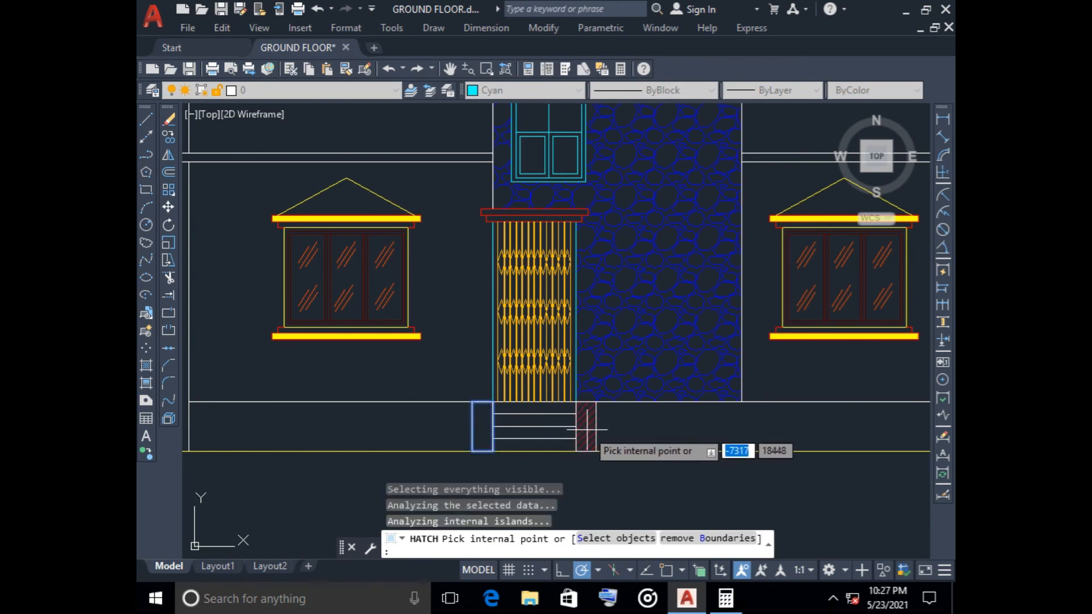
{"action": "key", "text": "Return"}
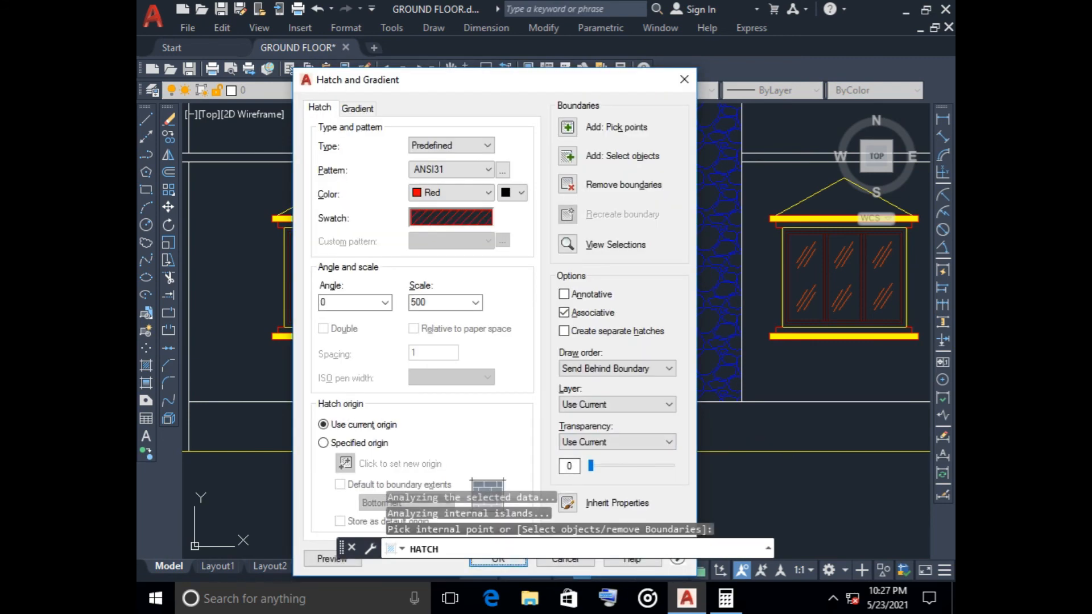
{"action": "key", "text": "Return"}
- Set the current object color to green
{"action": "scroll", "coordinate": [604, 463], "scroll_direction": "down", "scroll_amount": 5}
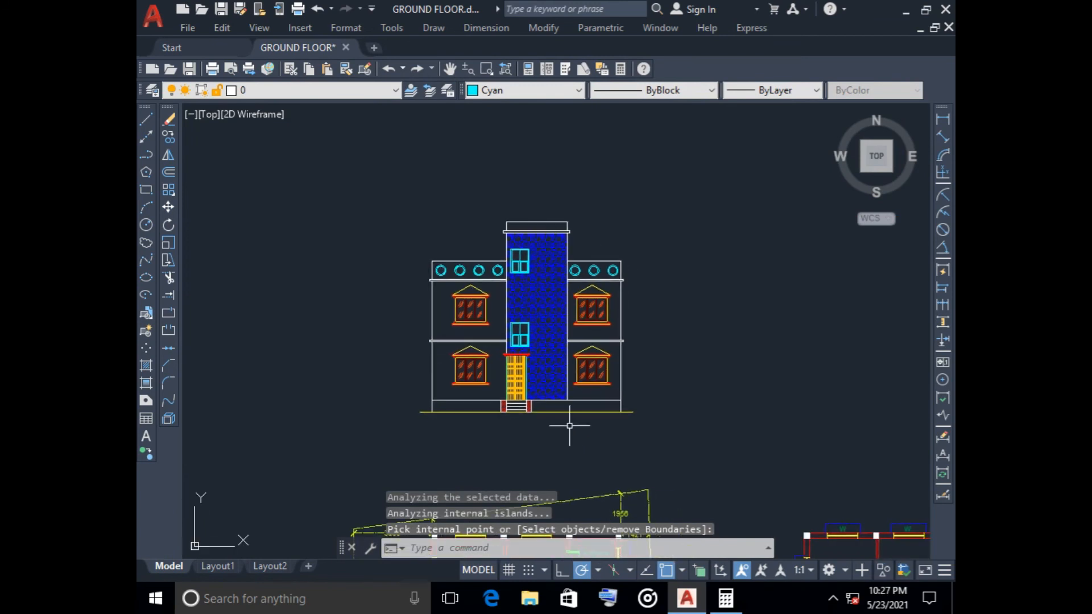
{"action": "scroll", "coordinate": [559, 420], "scroll_direction": "up", "scroll_amount": 2}
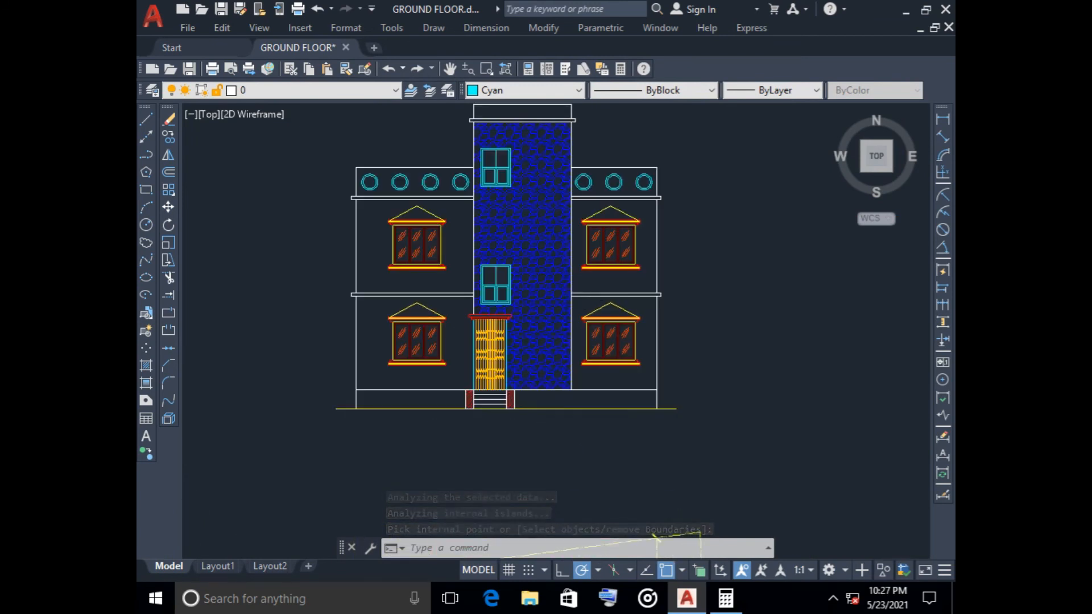
{"action": "scroll", "coordinate": [549, 413], "scroll_direction": "down", "scroll_amount": 2}
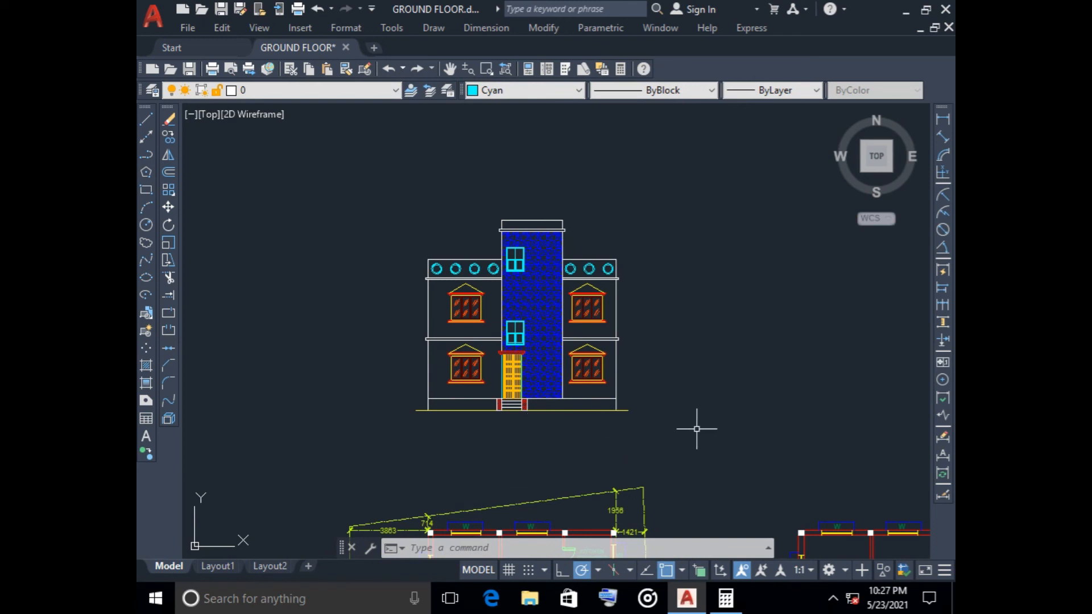
{"action": "middle_click_drag", "start_coordinate": [697, 429], "coordinate": [683, 271]}
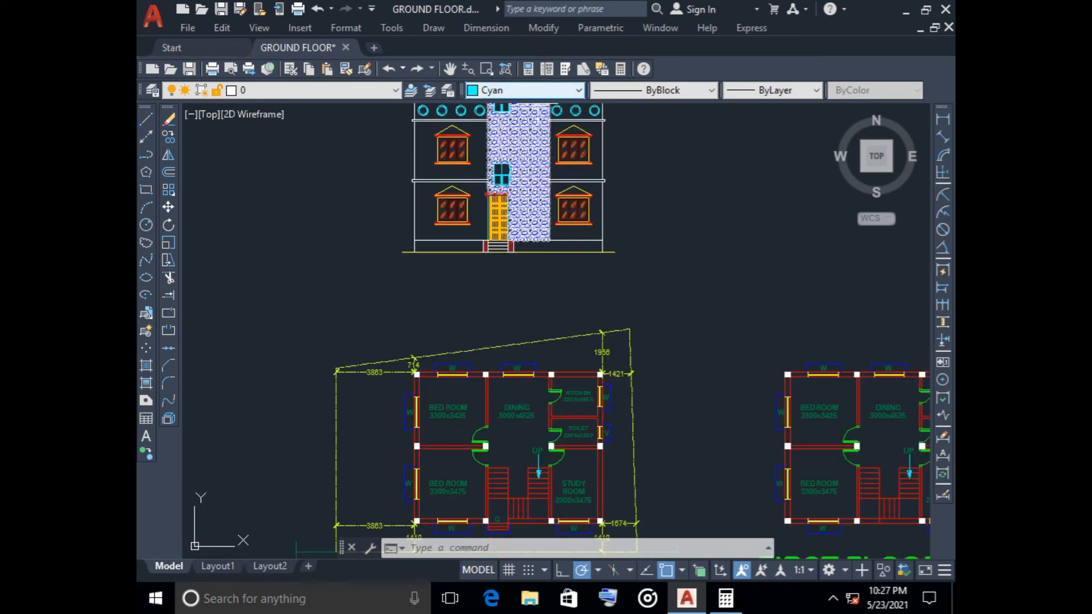
{"action": "left_click", "coordinate": [529, 90]}
{"action": "left_click", "coordinate": [514, 119]}
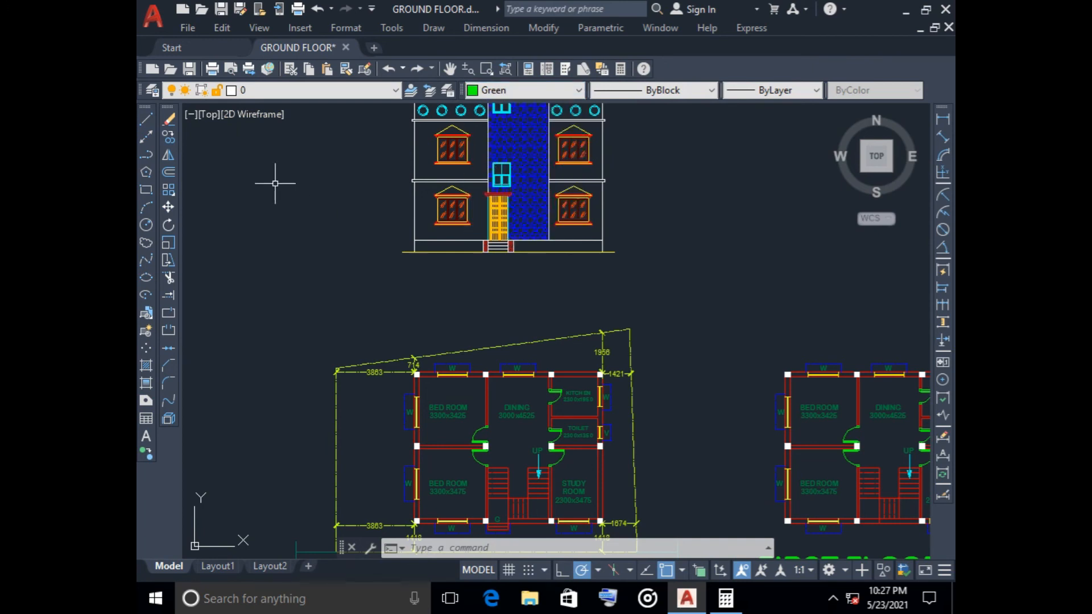
- Draw an inverted V of two slanted lines, each about 360 long, hanging from the ground line near its left end
{"action": "type", "text": "l"}
{"action": "key", "text": "Return"}
{"action": "scroll", "coordinate": [404, 267], "scroll_direction": "up", "scroll_amount": 6}
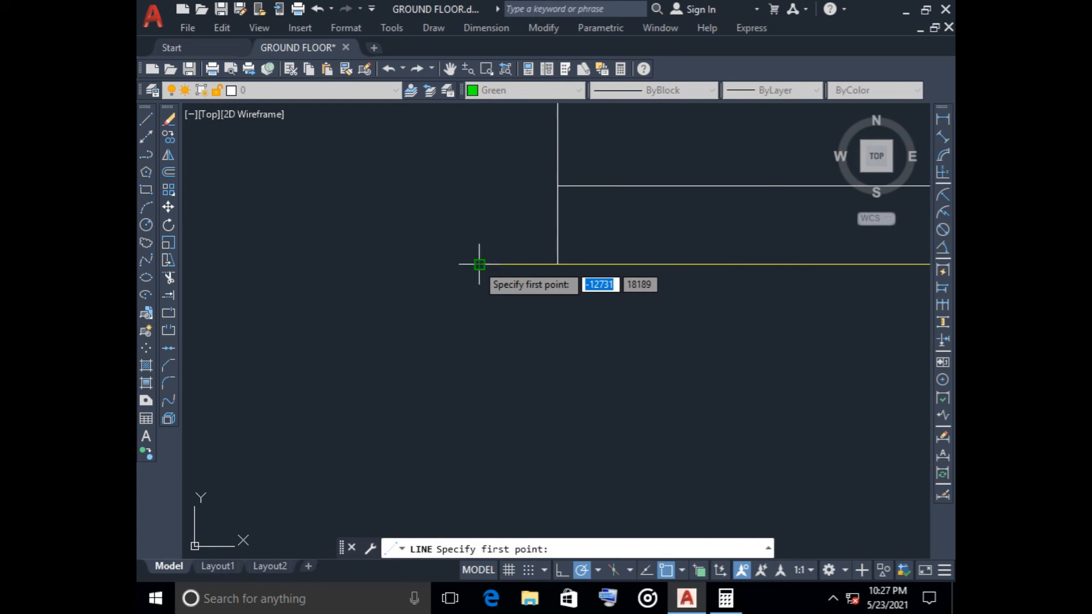
{"action": "left_click", "coordinate": [509, 264]}
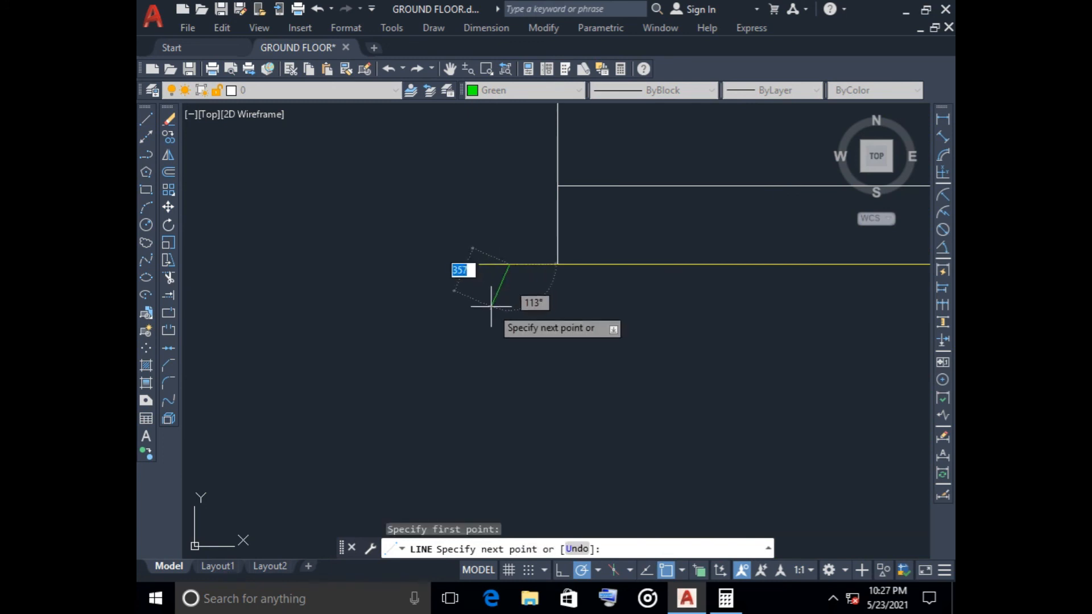
{"action": "left_click", "coordinate": [491, 307]}
{"action": "key", "text": "Return"}
{"action": "key", "text": "Return"}
{"action": "left_click", "coordinate": [510, 264]}
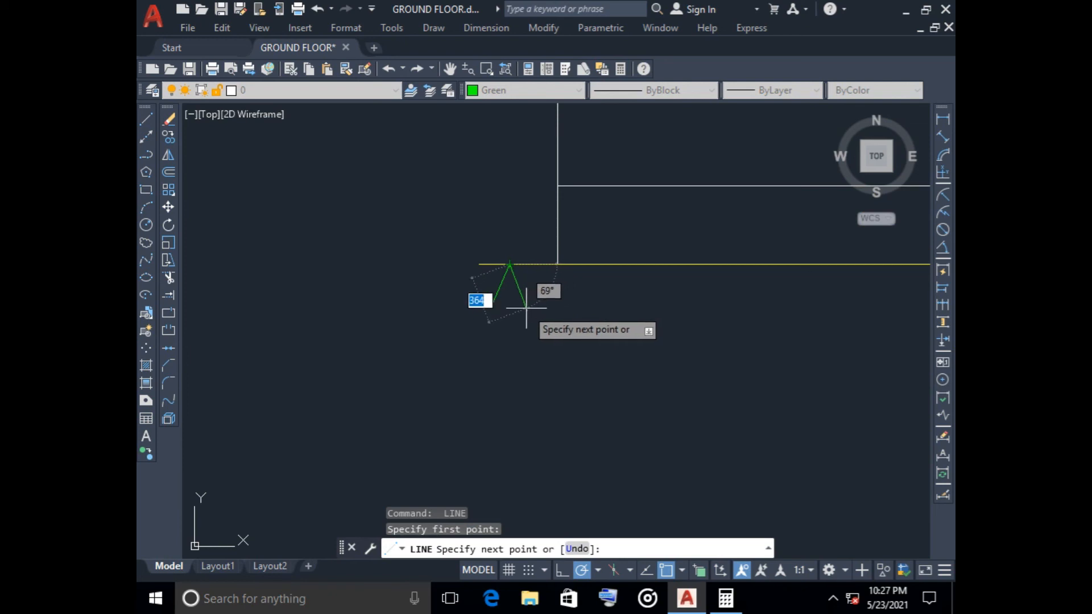
{"action": "left_click", "coordinate": [527, 304]}
{"action": "key", "text": "Return"}
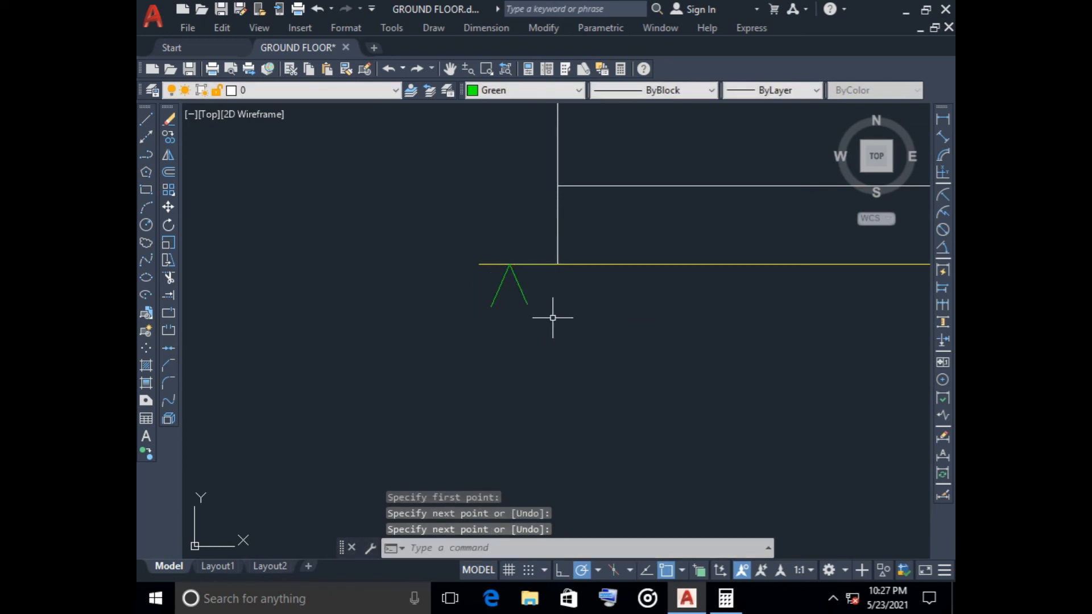
- Join the two slanted green lines below the ground line into one polyline
{"action": "scroll", "coordinate": [533, 310], "scroll_direction": "up", "scroll_amount": 4}
{"action": "left_click", "coordinate": [533, 254]}
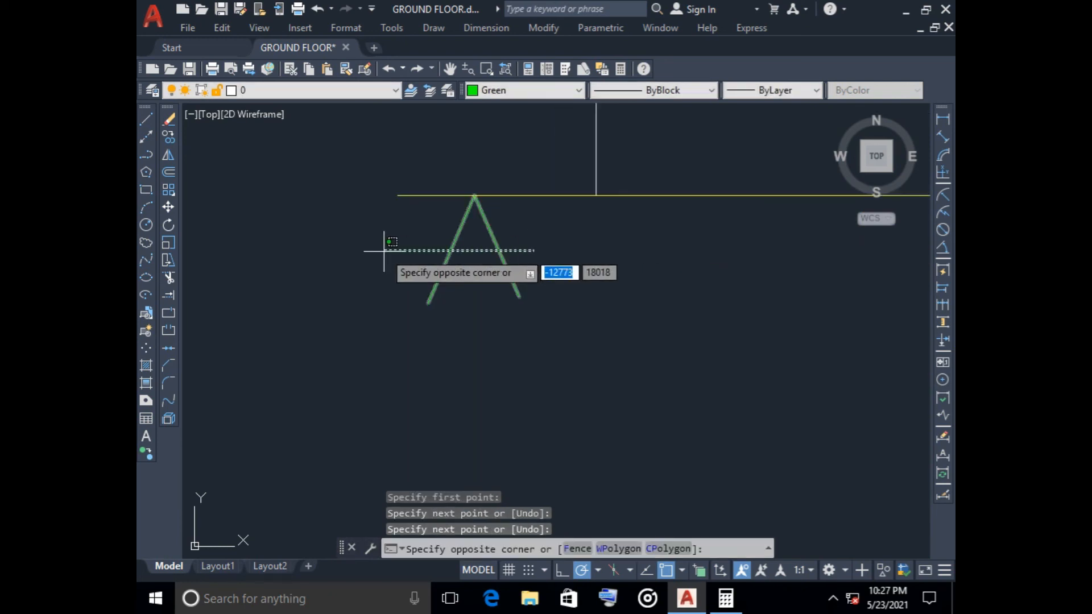
{"action": "left_click", "coordinate": [379, 256]}
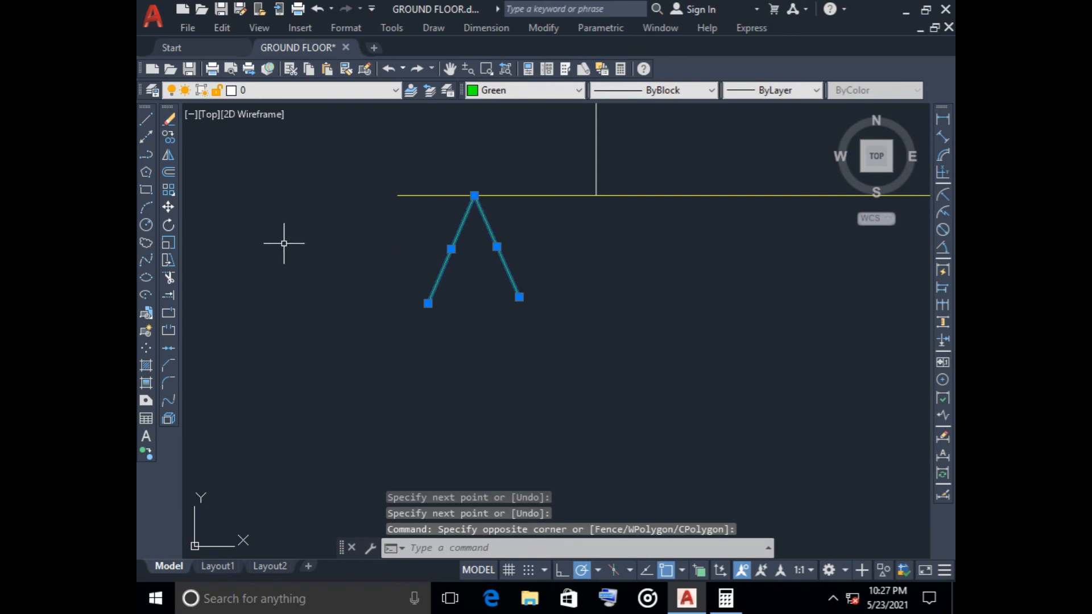
{"action": "type", "text": "J"}
{"action": "key", "text": "Return"}
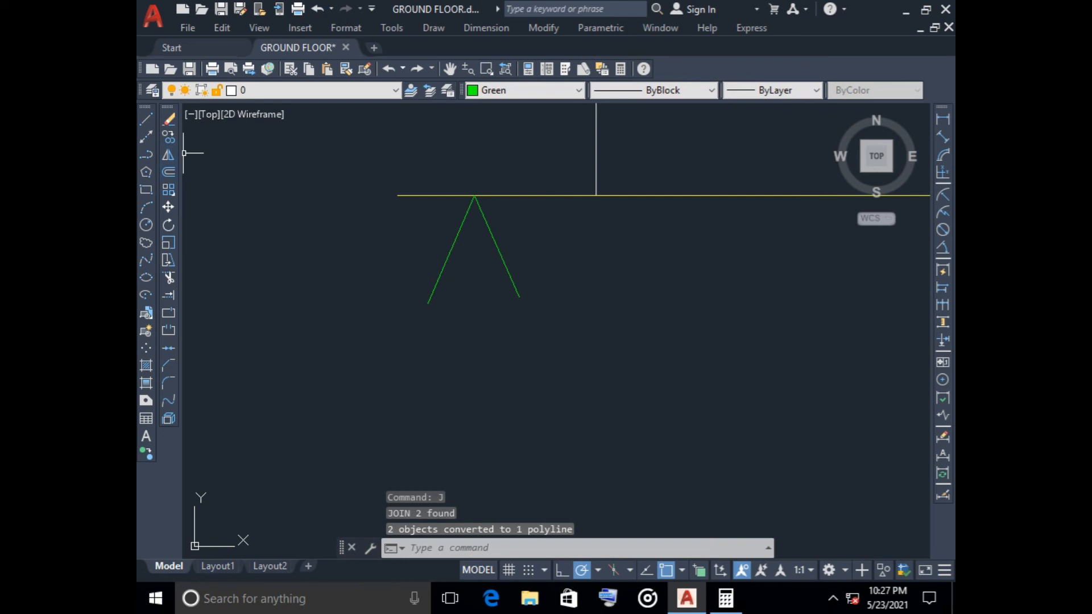
- Copy the green inverted V twice along the ground line toward its left end, at small, closely spaced offsets
{"action": "left_click", "coordinate": [565, 238]}
{"action": "left_click", "coordinate": [384, 250]}
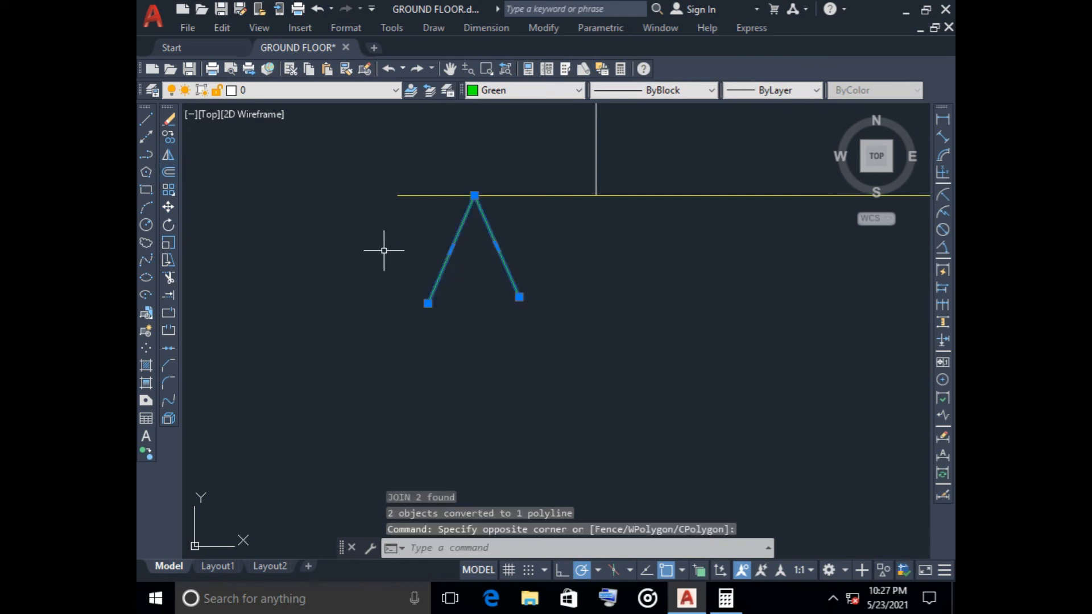
{"action": "left_click", "coordinate": [168, 137]}
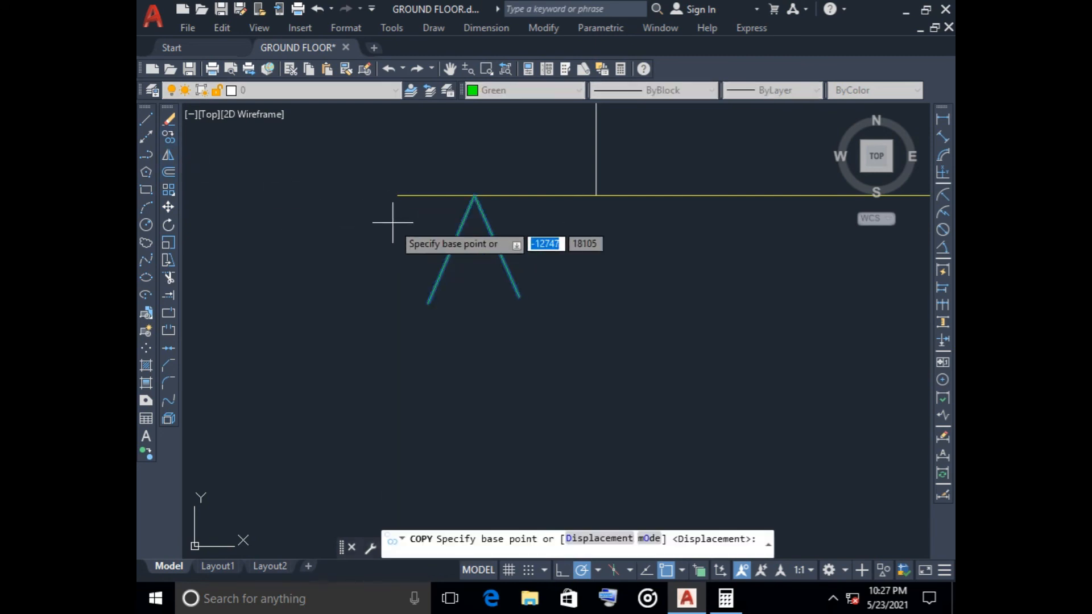
{"action": "left_click", "coordinate": [474, 196]}
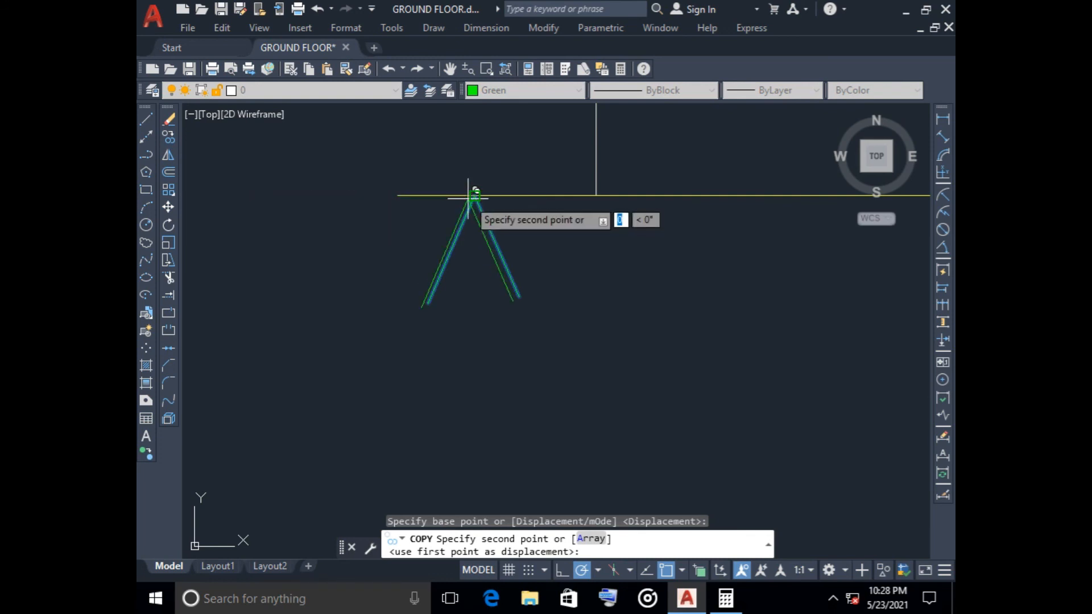
{"action": "scroll", "coordinate": [468, 199], "scroll_direction": "up", "scroll_amount": 3}
{"action": "left_click", "coordinate": [467, 195]}
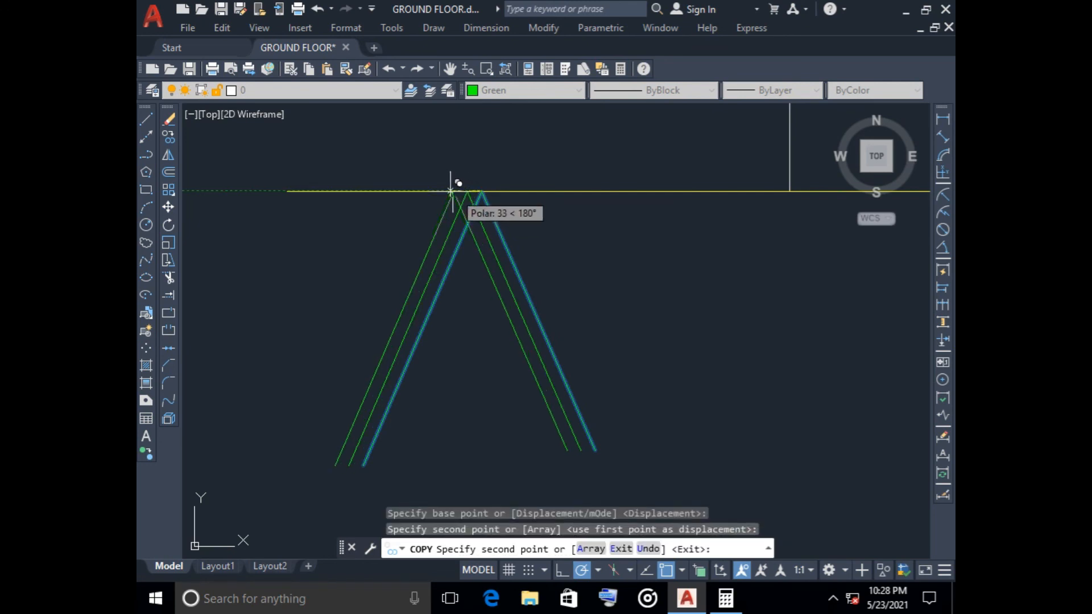
{"action": "key", "text": "Escape"}
{"action": "scroll", "coordinate": [541, 330], "scroll_direction": "down", "scroll_amount": 2}
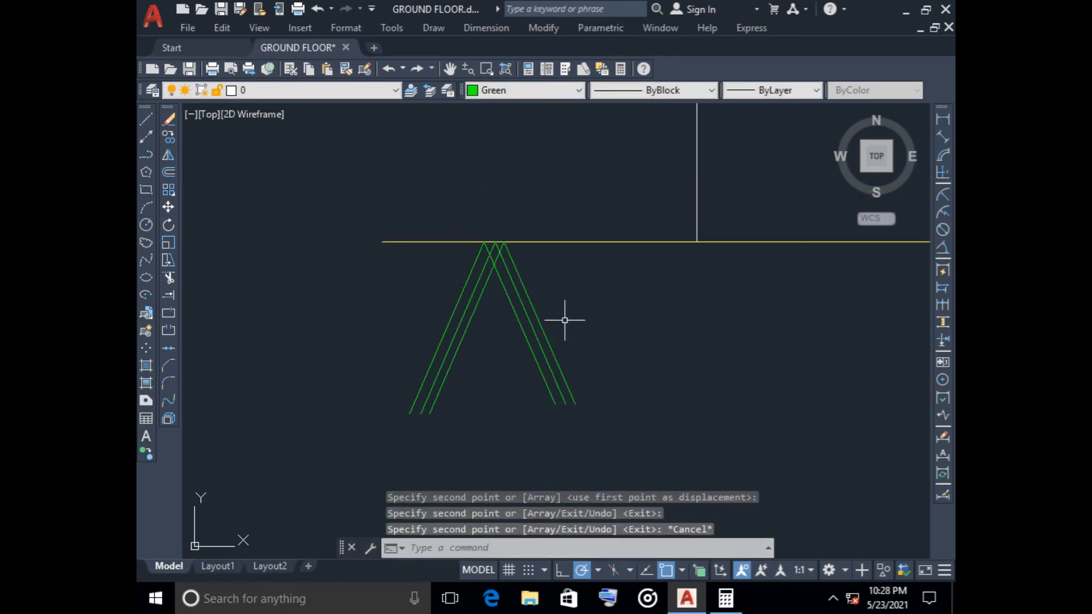
{"action": "scroll", "coordinate": [573, 317], "scroll_direction": "down", "scroll_amount": 3}
{"action": "left_click", "coordinate": [591, 324]}
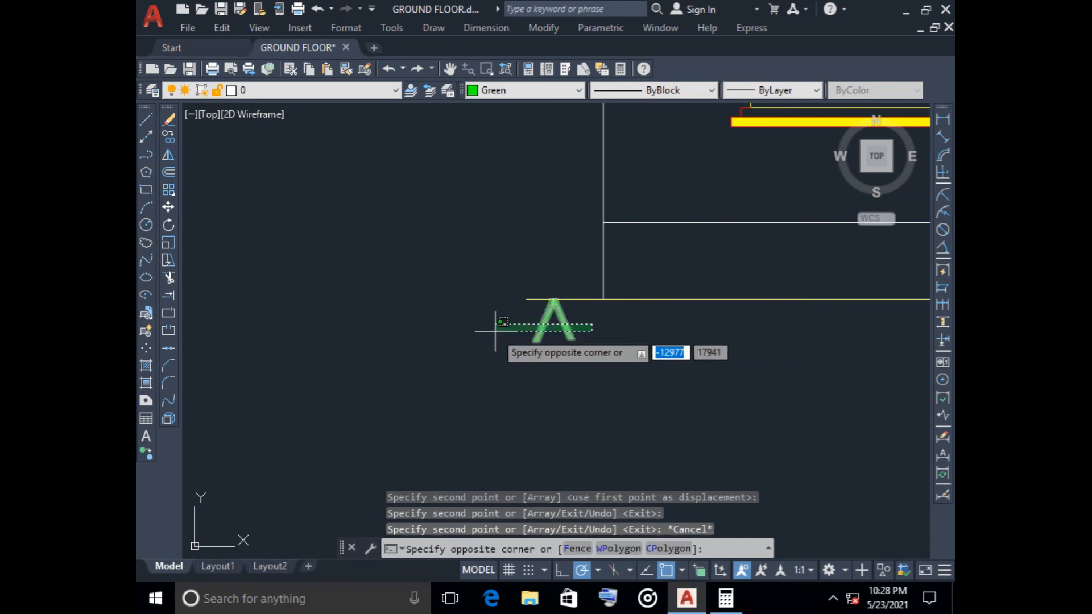
{"action": "key", "text": "Escape"}
{"action": "middle_click_drag", "start_coordinate": [566, 363], "coordinate": [517, 361]}
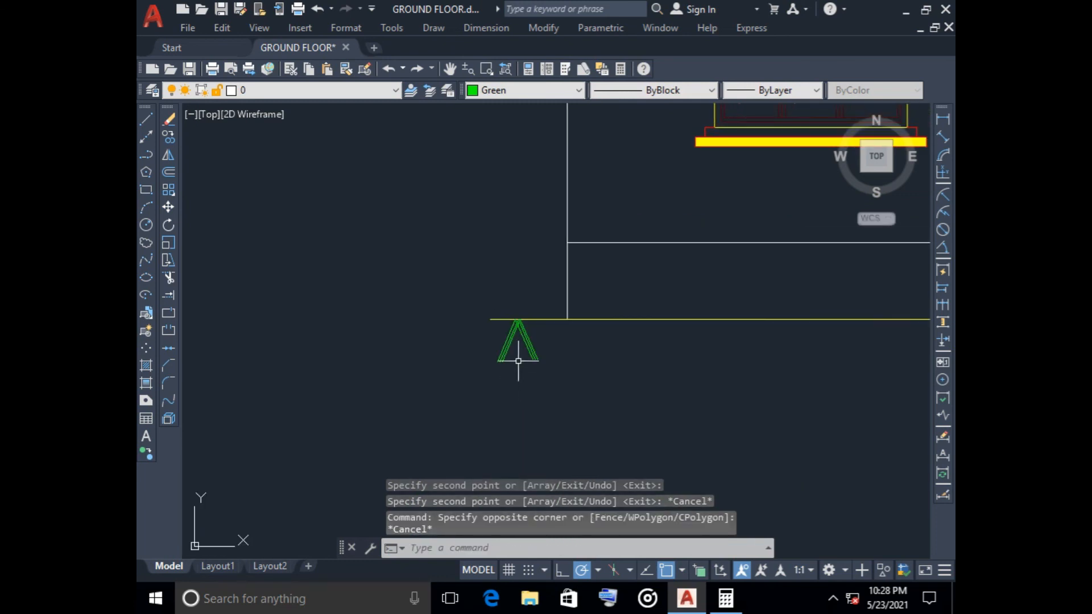
- Copy the leftmost inverted V once more, a short distance further left along the ground line
{"action": "scroll", "coordinate": [518, 357], "scroll_direction": "up", "scroll_amount": 5}
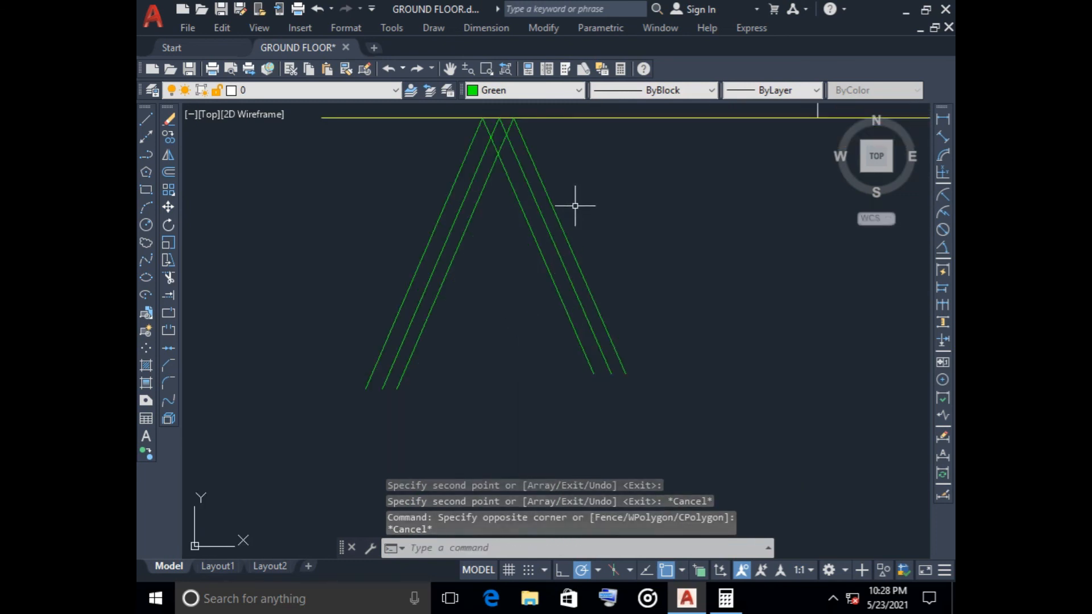
{"action": "left_click", "coordinate": [471, 141]}
{"action": "left_click", "coordinate": [385, 147]}
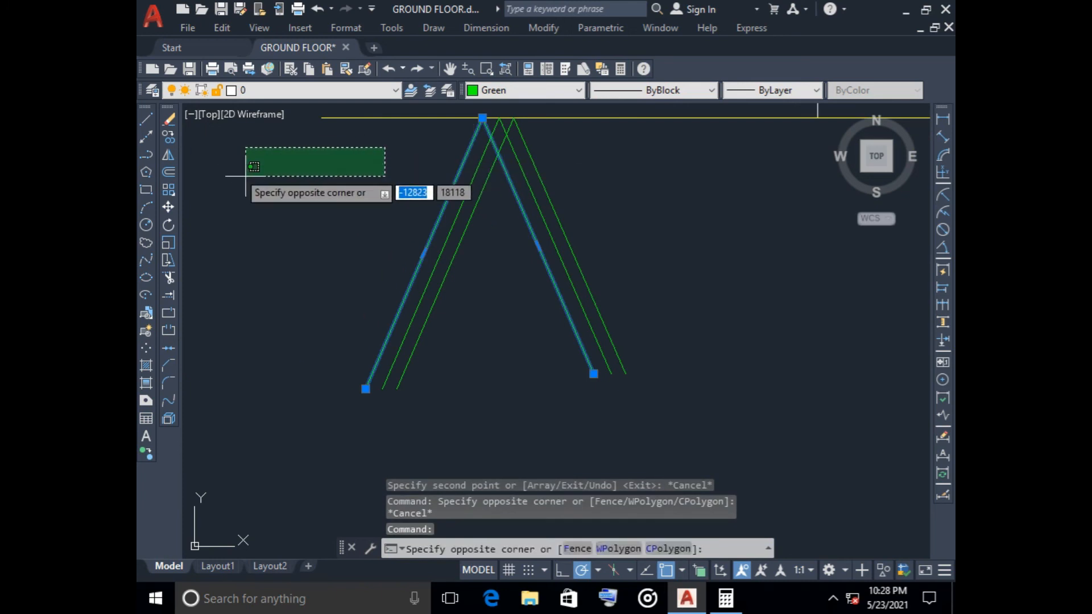
{"action": "key", "text": "Escape"}
{"action": "type", "text": "co"}
{"action": "key", "text": "Return"}
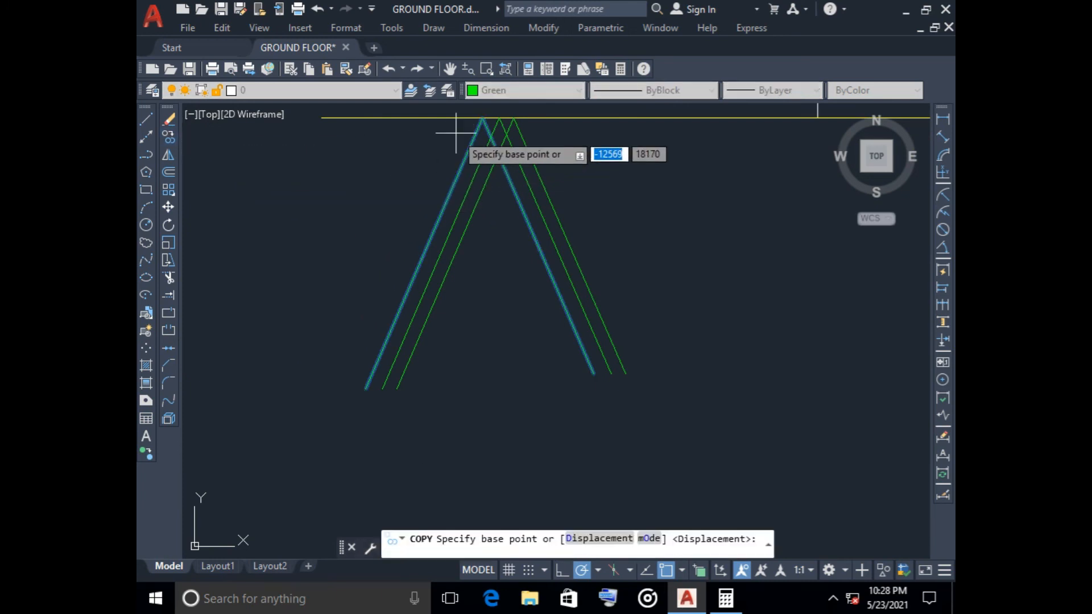
{"action": "left_click", "coordinate": [482, 118]}
{"action": "left_click", "coordinate": [467, 118]}
{"action": "key", "text": "Escape"}
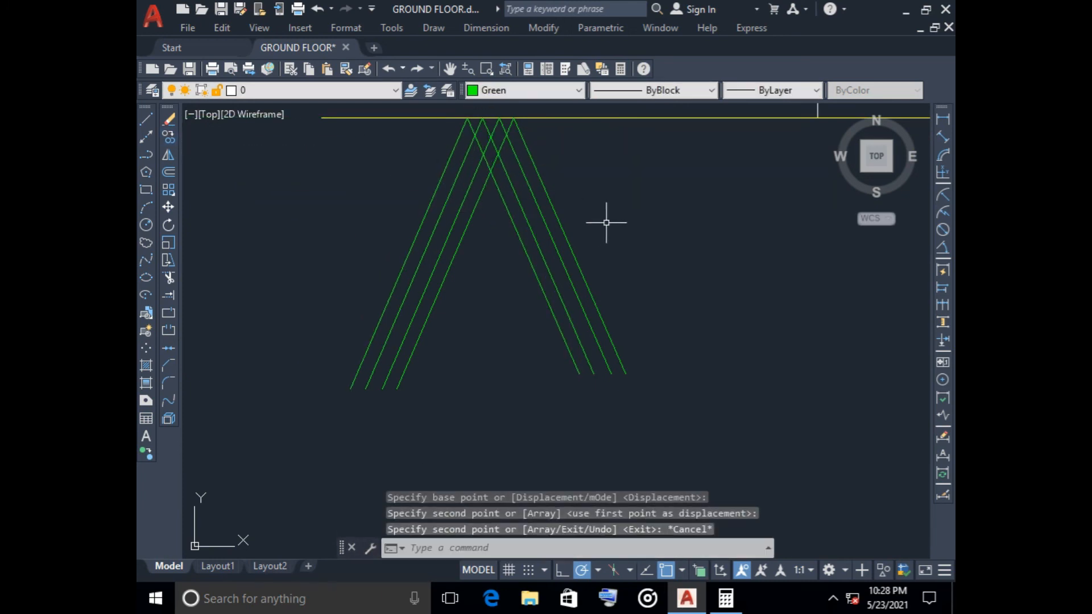
- Copy the complete group of green inverted Vs from its apex to the ground line near its right end
{"action": "scroll", "coordinate": [605, 220], "scroll_direction": "down", "scroll_amount": 6}
{"action": "left_click", "coordinate": [638, 233]}
{"action": "left_click", "coordinate": [547, 225]}
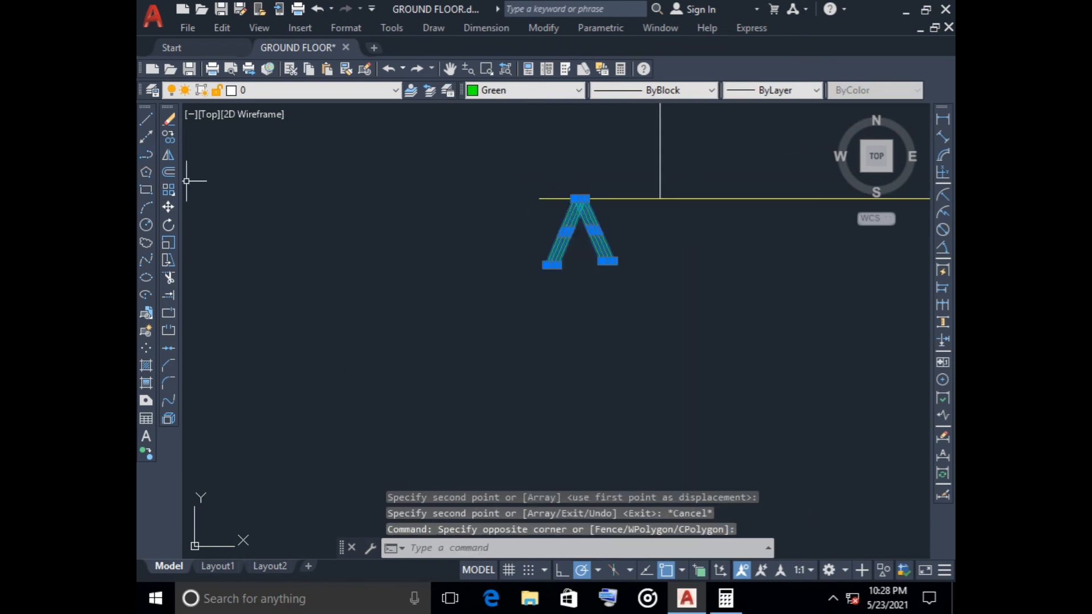
{"action": "type", "text": "co"}
{"action": "key", "text": "Return"}
{"action": "left_click", "coordinate": [580, 198]}
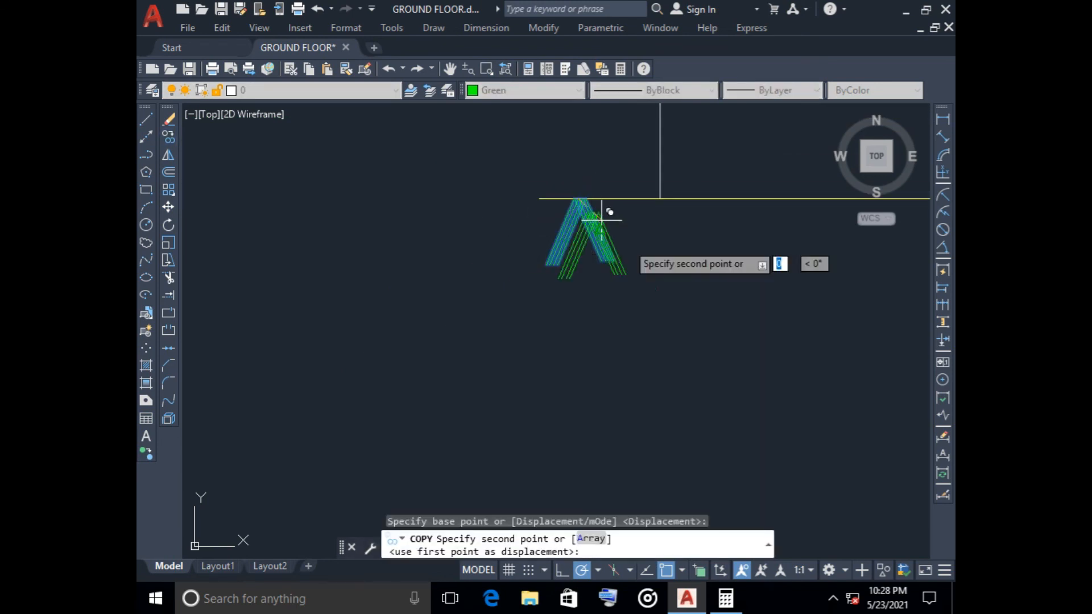
{"action": "scroll", "coordinate": [717, 295], "scroll_direction": "down", "scroll_amount": 5}
{"action": "middle_click_drag", "start_coordinate": [716, 293], "coordinate": [425, 293]}
{"action": "middle_click_drag", "start_coordinate": [822, 302], "coordinate": [497, 308]}
{"action": "scroll", "coordinate": [606, 292], "scroll_direction": "up", "scroll_amount": 6}
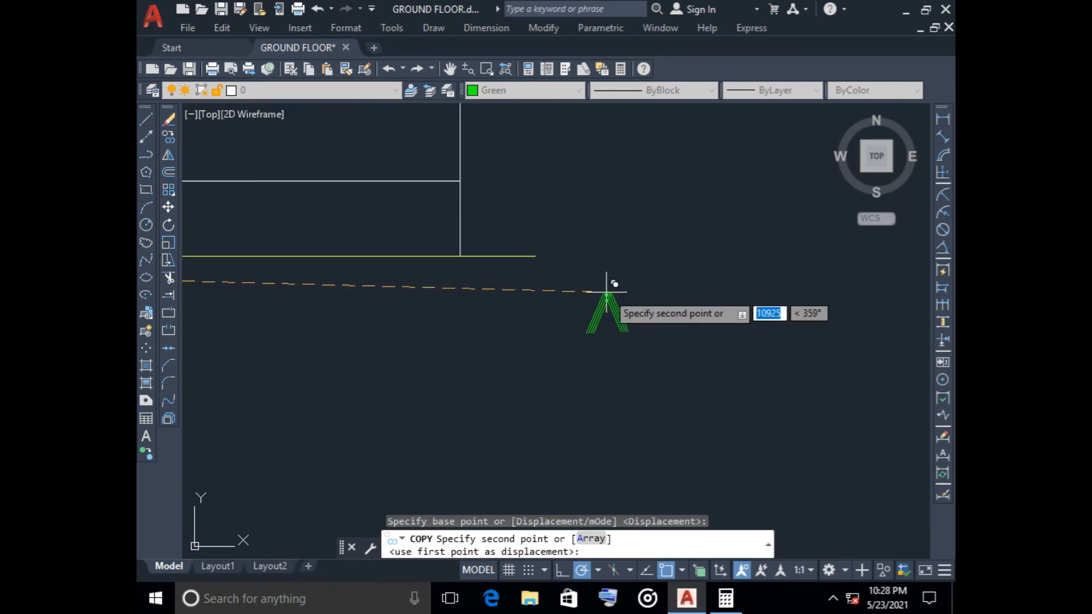
{"action": "left_click", "coordinate": [427, 235]}
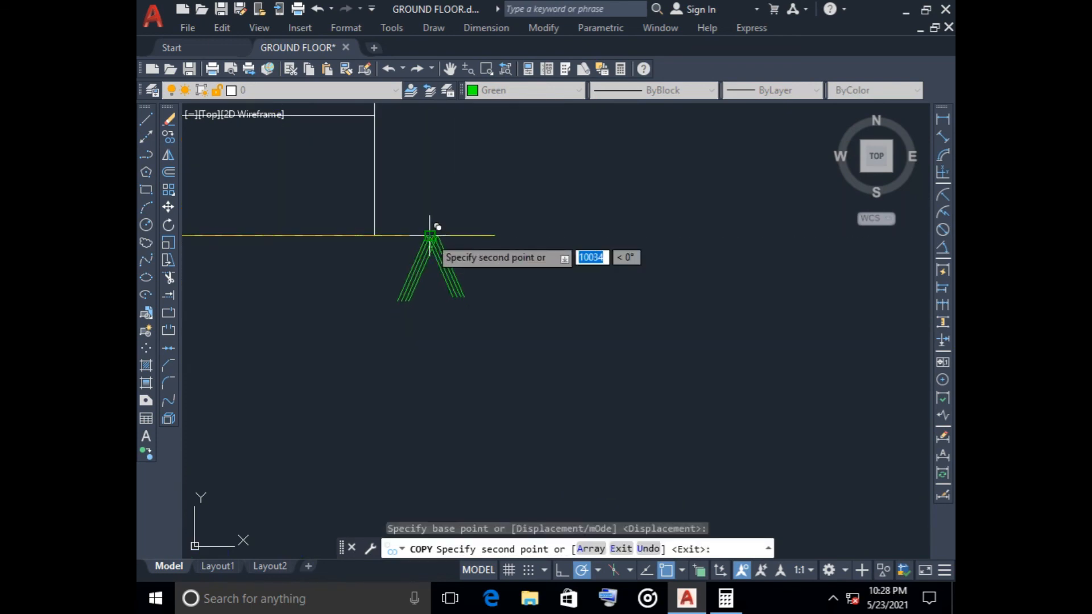
{"action": "key", "text": "Escape"}
- Copy the V label beside the toilet window to just above the ground symbol at the ground line's right end
{"action": "scroll", "coordinate": [507, 303], "scroll_direction": "down", "scroll_amount": 6}
{"action": "middle_click_drag", "start_coordinate": [523, 316], "coordinate": [621, 257]}
{"action": "scroll", "coordinate": [386, 325], "scroll_direction": "down", "scroll_amount": 2}
{"action": "middle_click_drag", "start_coordinate": [386, 326], "coordinate": [488, 309]}
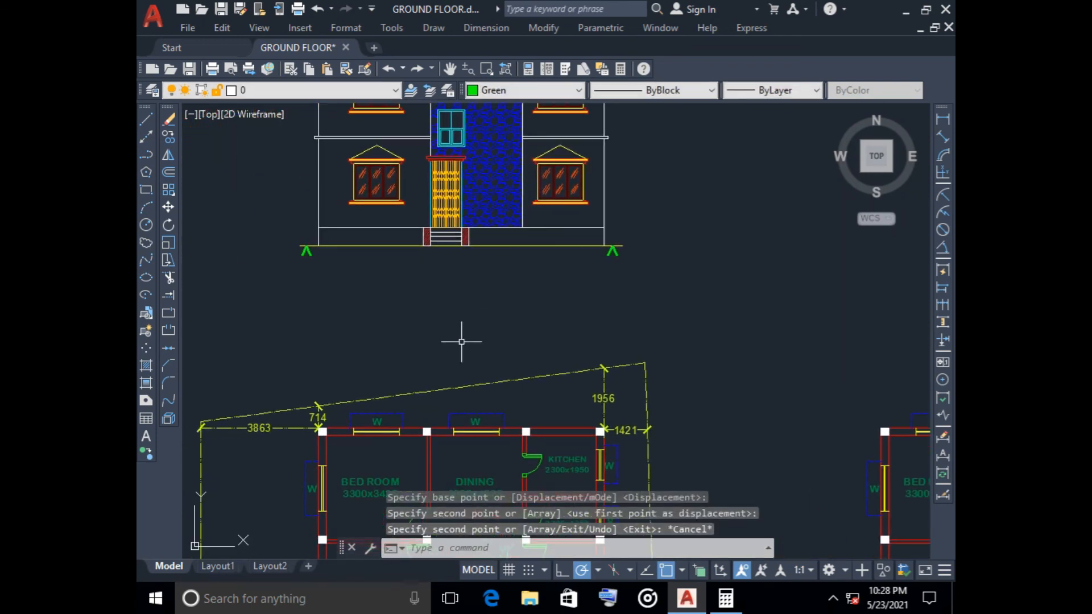
{"action": "middle_click_drag", "start_coordinate": [490, 417], "coordinate": [489, 308]}
{"action": "scroll", "coordinate": [527, 385], "scroll_direction": "down", "scroll_amount": 1}
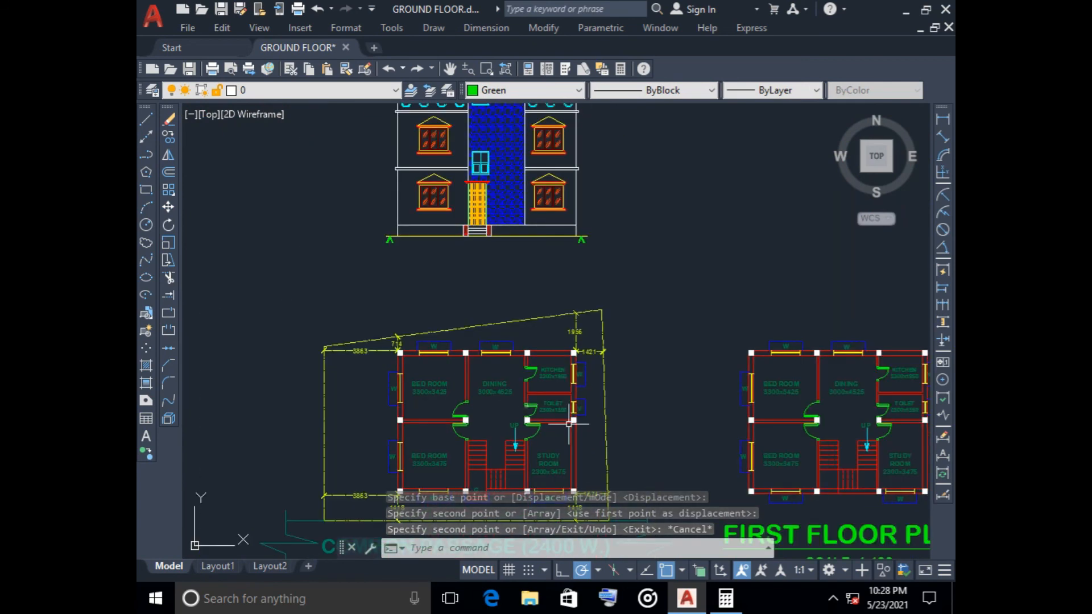
{"action": "scroll", "coordinate": [582, 403], "scroll_direction": "up", "scroll_amount": 3}
{"action": "left_click", "coordinate": [575, 394]}
{"action": "right_click", "coordinate": [576, 394]}
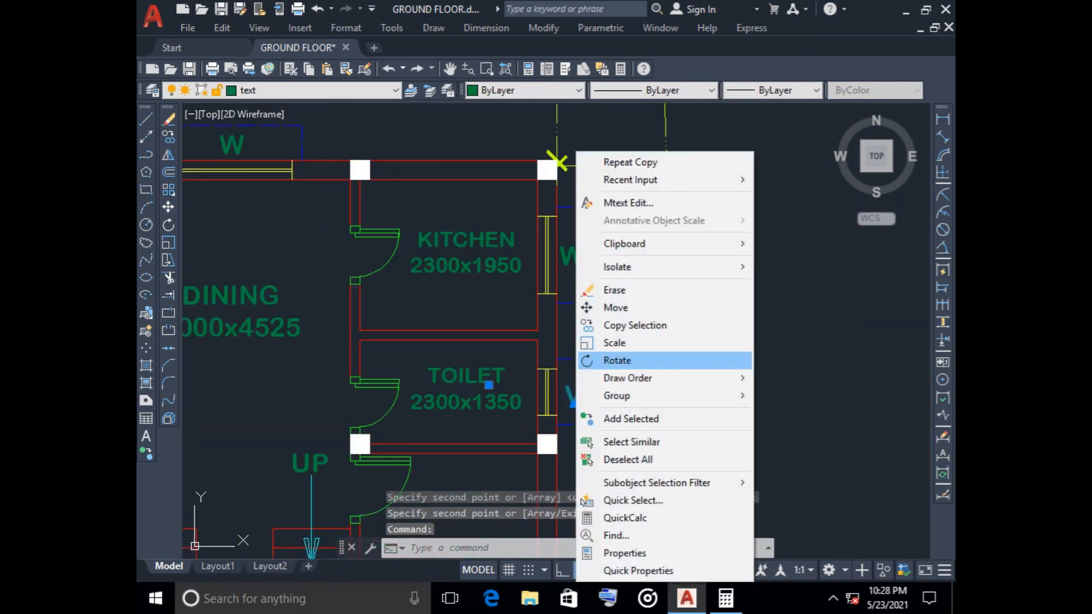
{"action": "left_click", "coordinate": [631, 325]}
{"action": "left_click", "coordinate": [577, 393]}
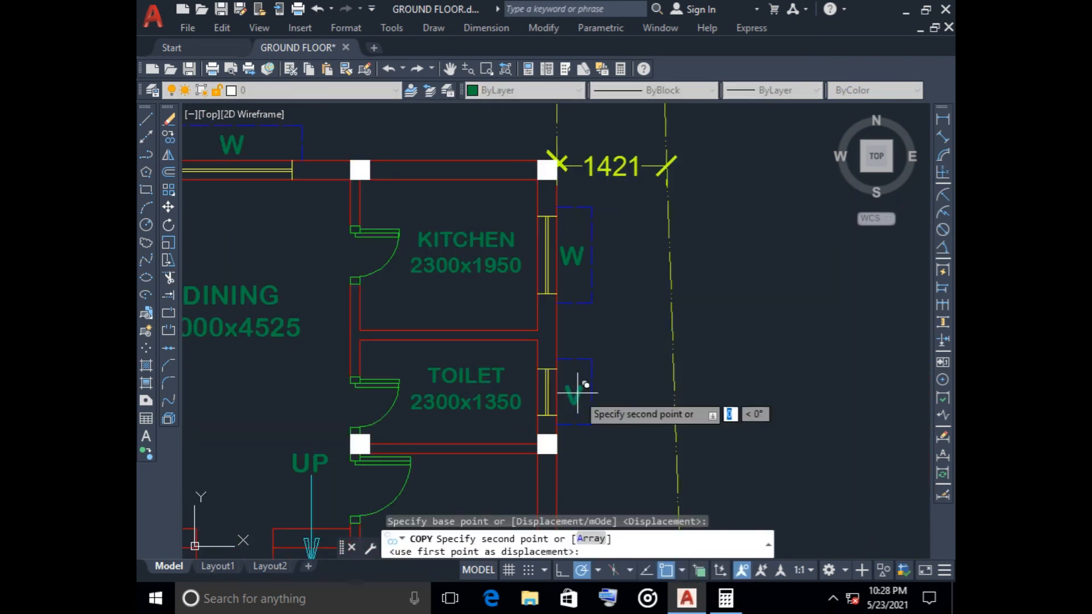
{"action": "scroll", "coordinate": [549, 154], "scroll_direction": "down", "scroll_amount": 5}
{"action": "middle_click_drag", "start_coordinate": [550, 152], "coordinate": [564, 332]}
{"action": "scroll", "coordinate": [580, 200], "scroll_direction": "up", "scroll_amount": 4}
{"action": "scroll", "coordinate": [571, 245], "scroll_direction": "up", "scroll_amount": 2}
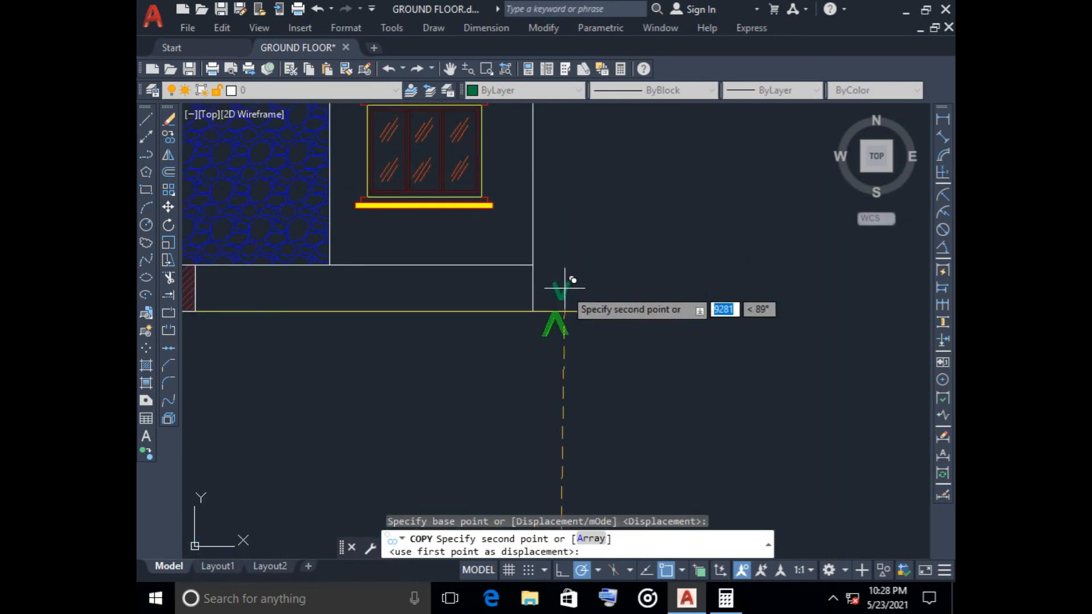
{"action": "left_click", "coordinate": [560, 287]}
- Place another copy of the V label just above the ground symbol at the ground line's left end
{"action": "scroll", "coordinate": [560, 287], "scroll_direction": "down", "scroll_amount": 3}
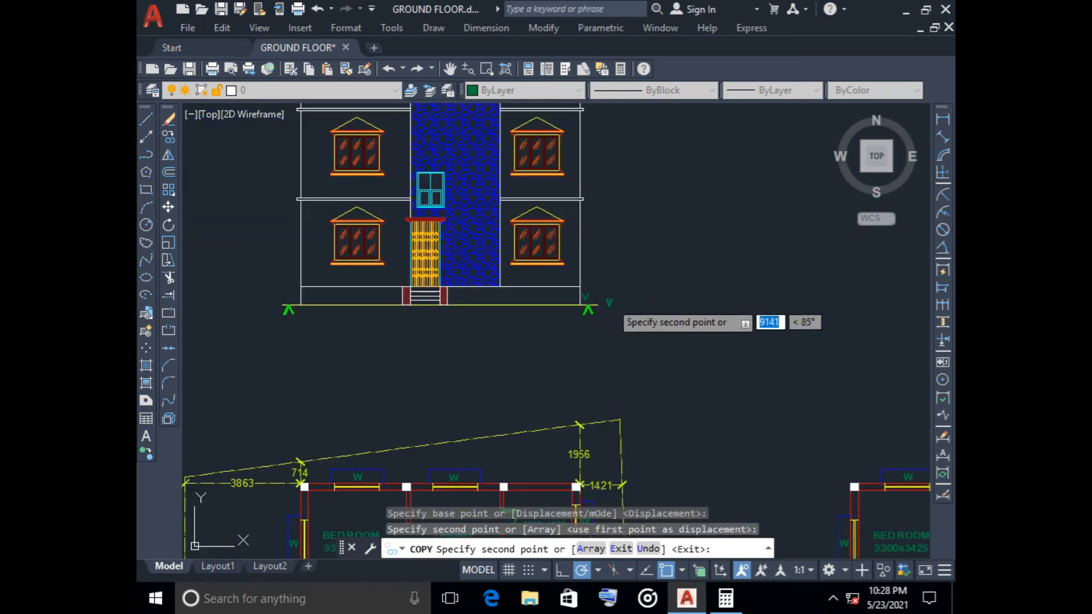
{"action": "scroll", "coordinate": [711, 267], "scroll_direction": "up", "scroll_amount": 5}
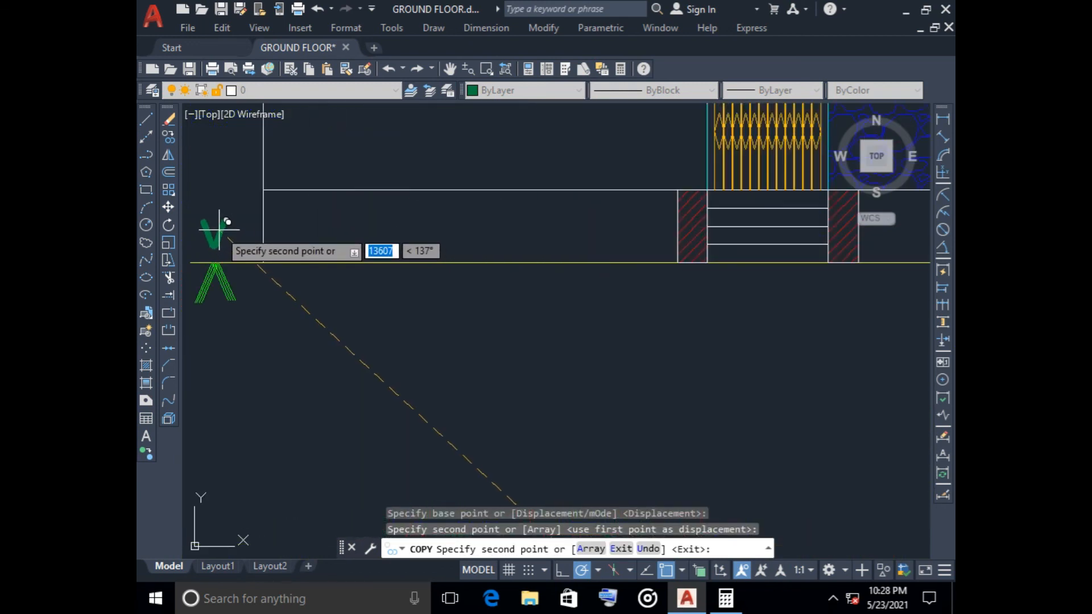
{"action": "left_click", "coordinate": [214, 232]}
{"action": "key", "text": "Escape"}
{"action": "scroll", "coordinate": [332, 316], "scroll_direction": "down", "scroll_amount": 3}
{"action": "scroll", "coordinate": [709, 327], "scroll_direction": "up", "scroll_amount": 2}
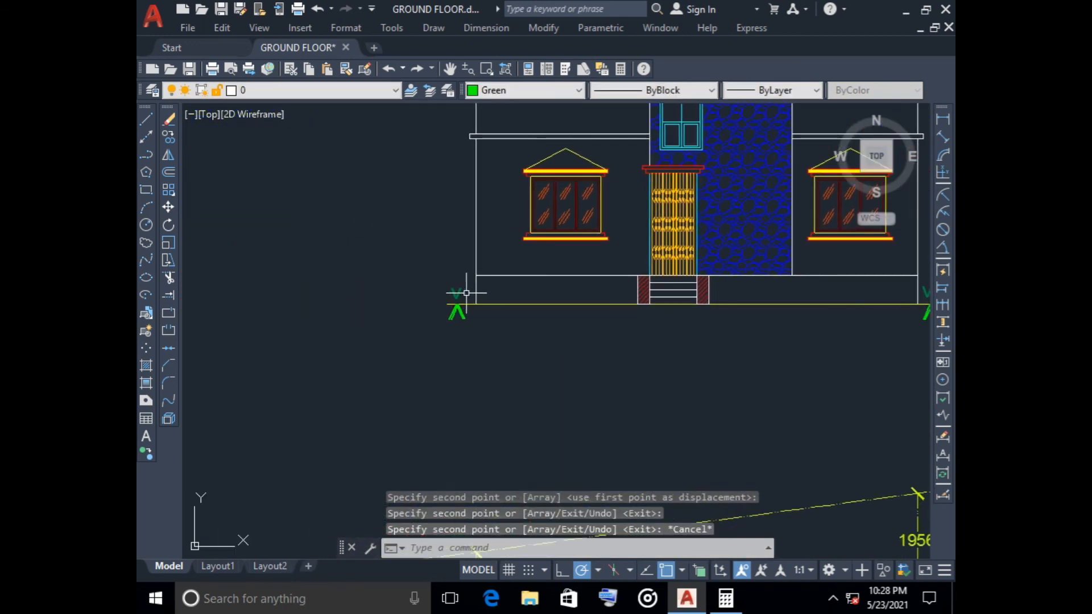
- Erase the two copied V labels above the ground symbols
{"action": "key", "text": "Escape"}
{"action": "scroll", "coordinate": [551, 346], "scroll_direction": "down", "scroll_amount": 4}
{"action": "scroll", "coordinate": [639, 329], "scroll_direction": "up", "scroll_amount": 6}
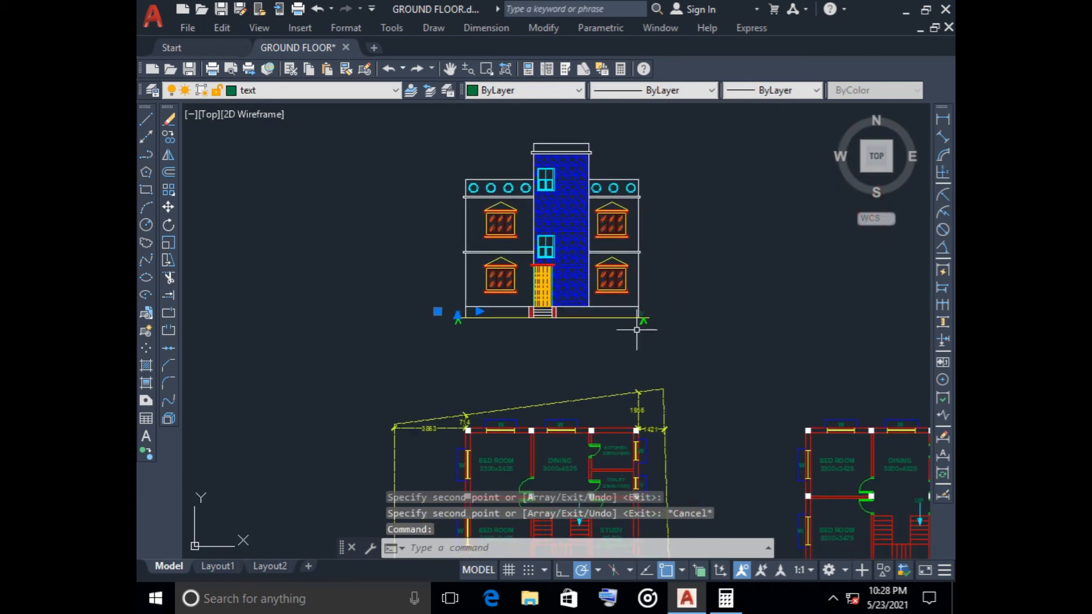
{"action": "left_click", "coordinate": [626, 275]}
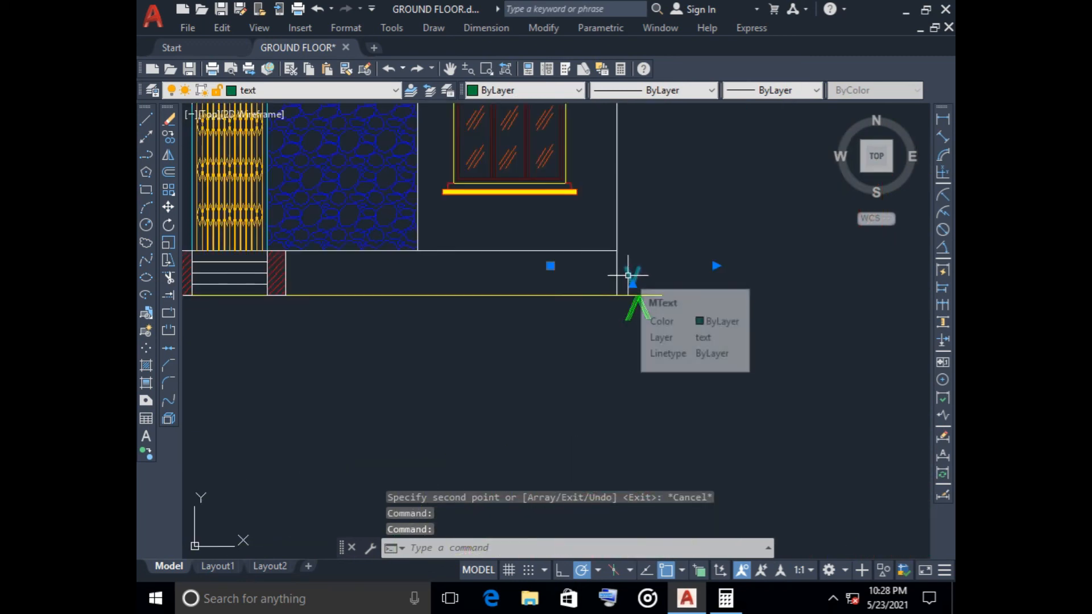
{"action": "key", "text": "Delete"}
- Copy the W label beside the kitchen window to just above the ground symbol at the ground line's left end
{"action": "scroll", "coordinate": [627, 307], "scroll_direction": "down", "scroll_amount": 4}
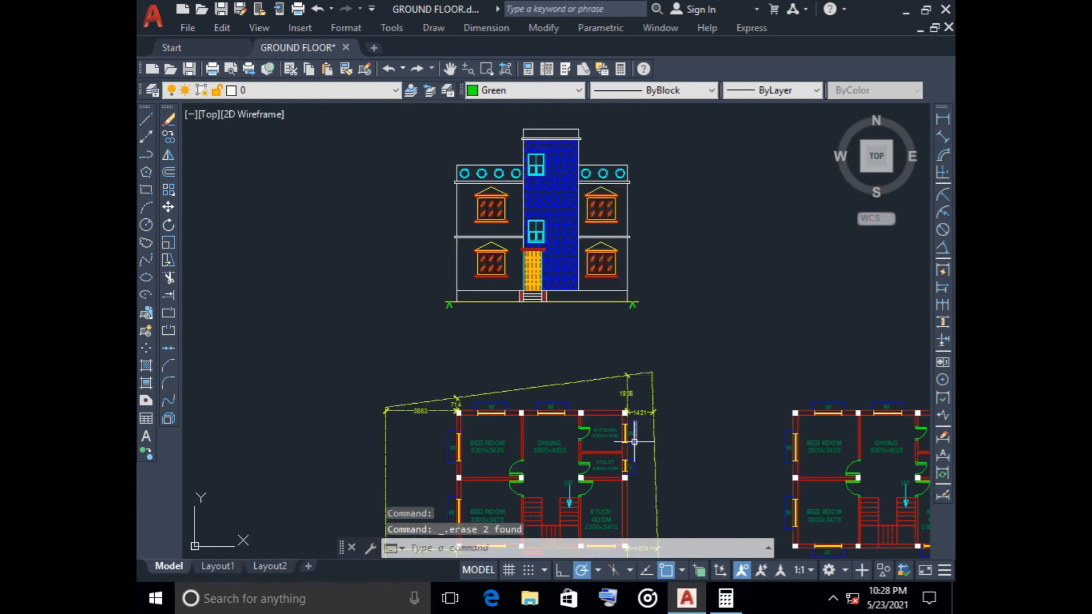
{"action": "scroll", "coordinate": [634, 442], "scroll_direction": "up", "scroll_amount": 6}
{"action": "left_click", "coordinate": [625, 416]}
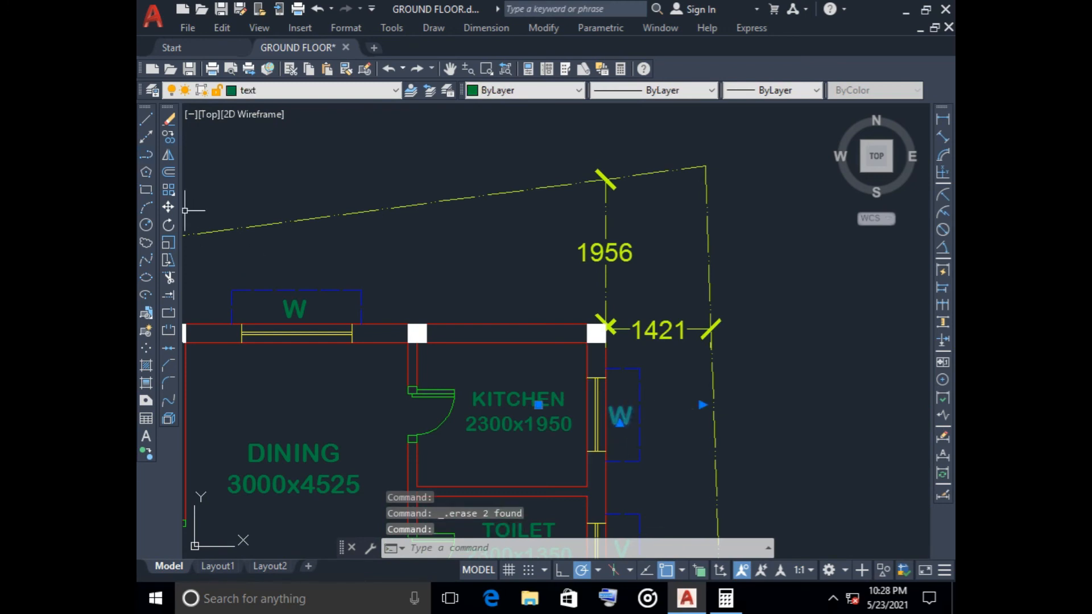
{"action": "left_click", "coordinate": [169, 137]}
{"action": "left_click", "coordinate": [620, 415]}
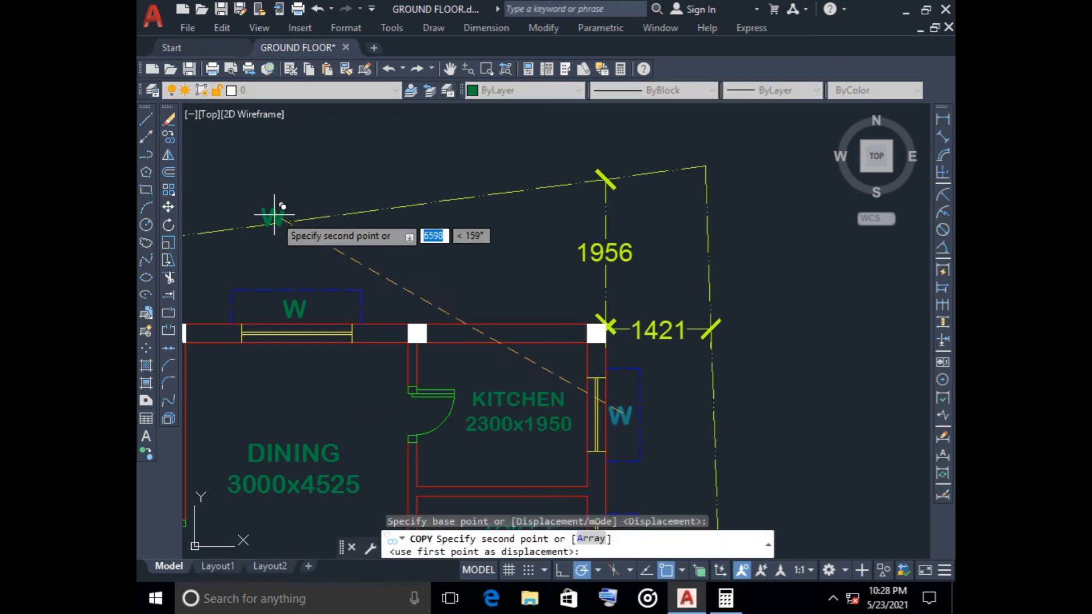
{"action": "middle_click_drag", "start_coordinate": [275, 216], "coordinate": [470, 329]}
{"action": "scroll", "coordinate": [352, 186], "scroll_direction": "down", "scroll_amount": 5}
{"action": "scroll", "coordinate": [382, 277], "scroll_direction": "up", "scroll_amount": 6}
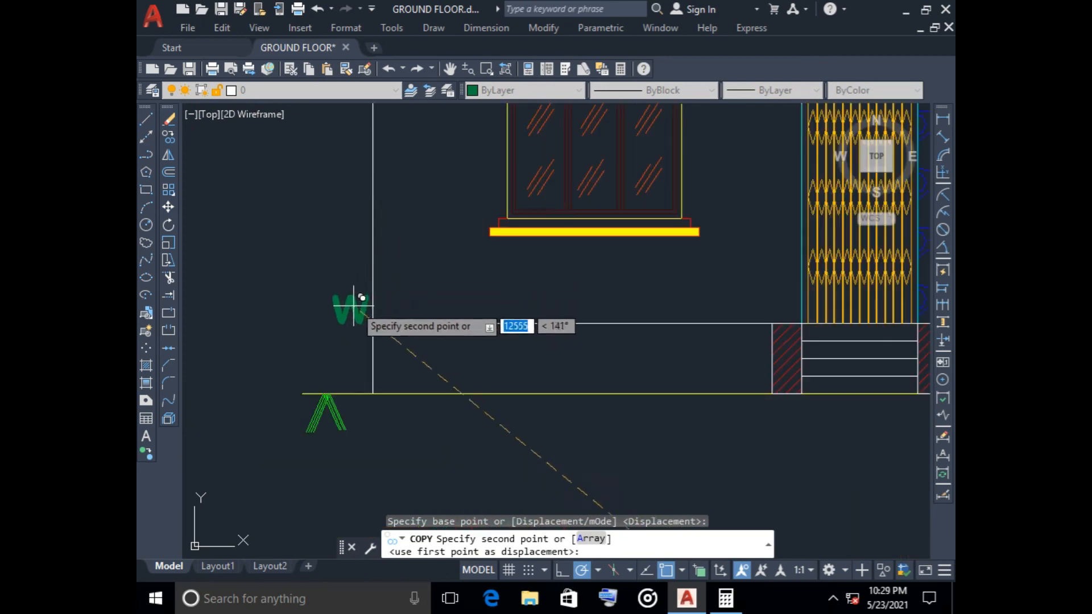
{"action": "left_click", "coordinate": [330, 367]}
{"action": "key", "text": "Escape"}
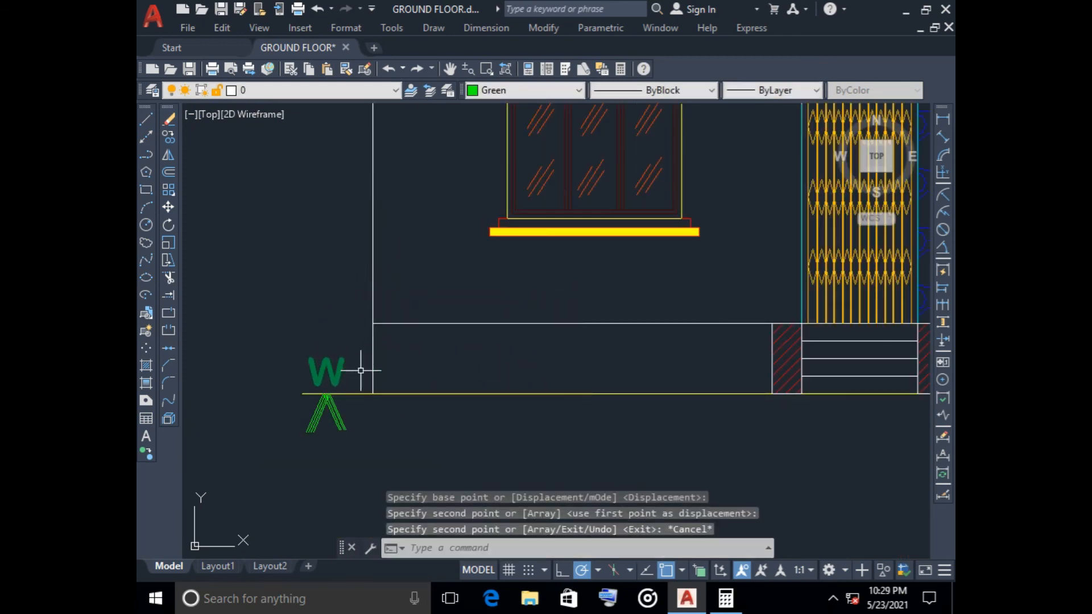
- Open the W label above the ground line's left-end symbol for editing and set all its text to Green
{"action": "left_click", "coordinate": [329, 371]}
{"action": "right_click", "coordinate": [331, 370]}
{"action": "left_click", "coordinate": [385, 203]}
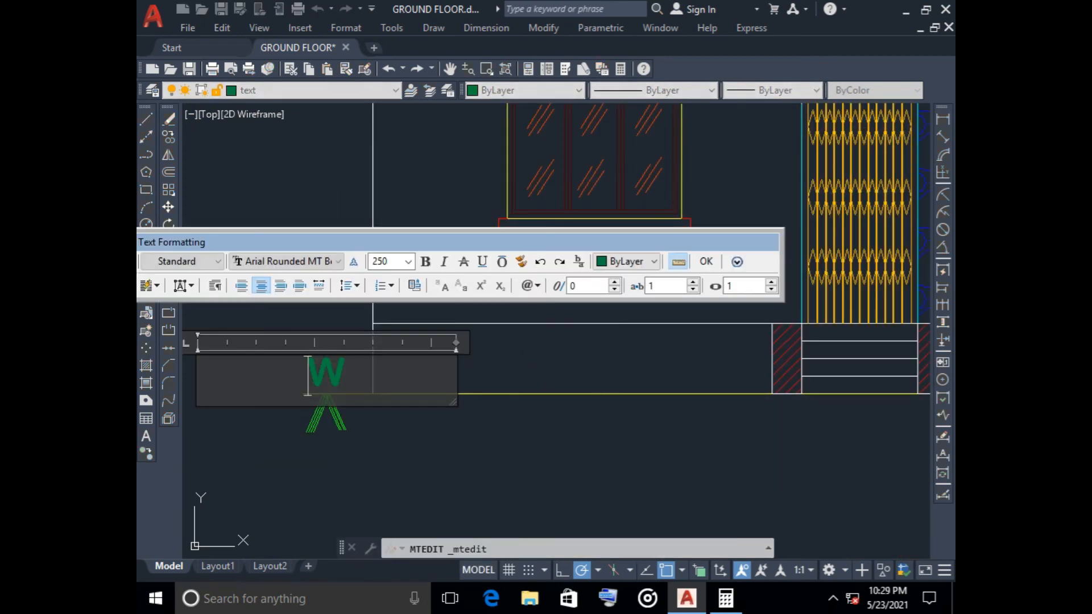
{"action": "left_click", "coordinate": [654, 261]}
{"action": "left_click", "coordinate": [620, 336]}
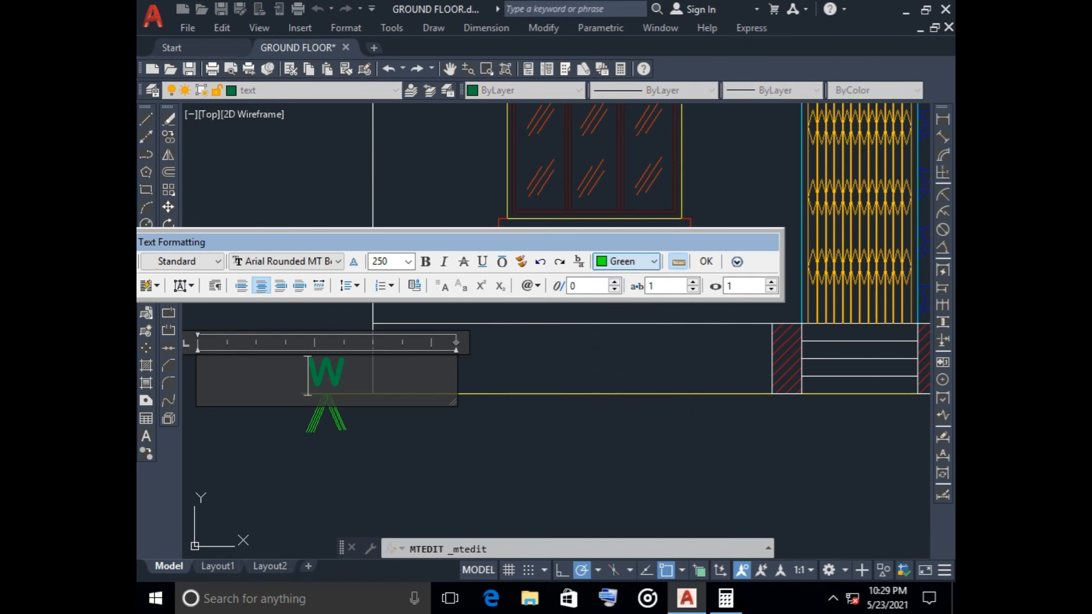
{"action": "key", "text": "ctrl+a"}
{"action": "left_click", "coordinate": [654, 261]}
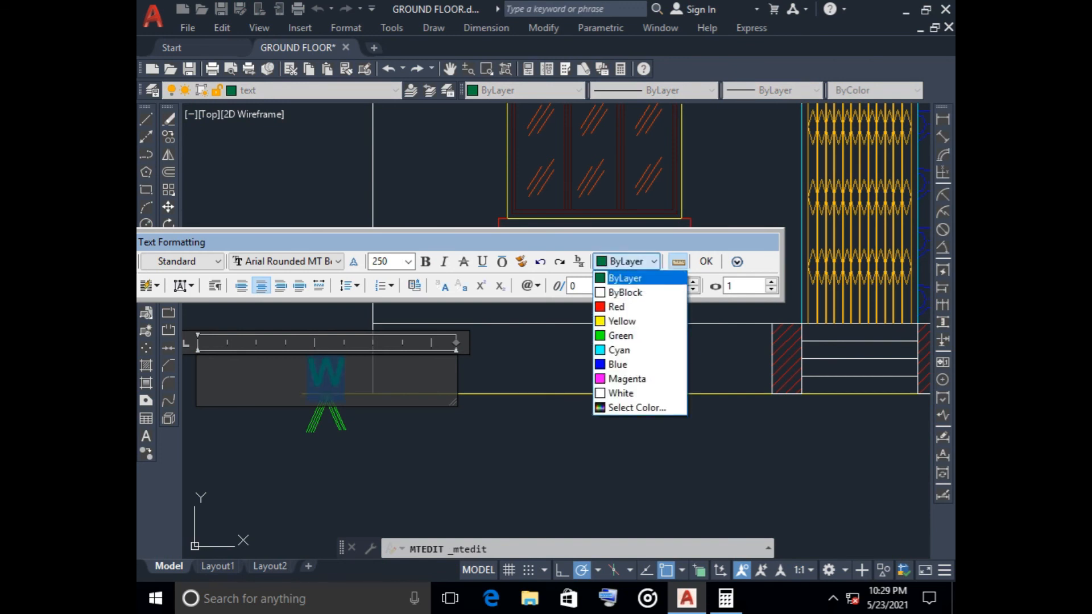
{"action": "left_click", "coordinate": [620, 335]}
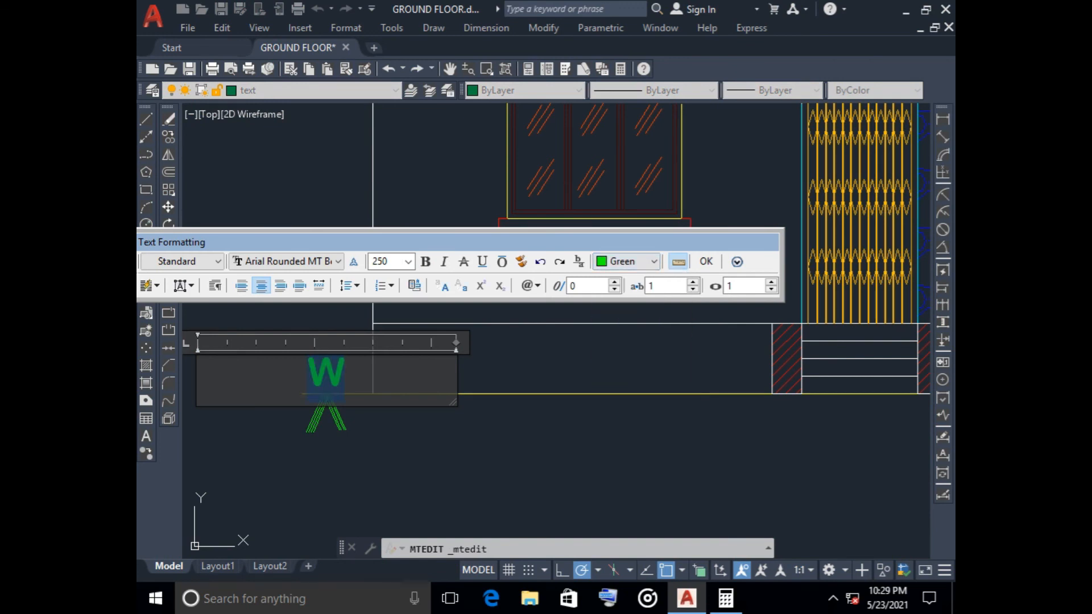
- Replace the W text with G.L
{"action": "type", "text": "g"}
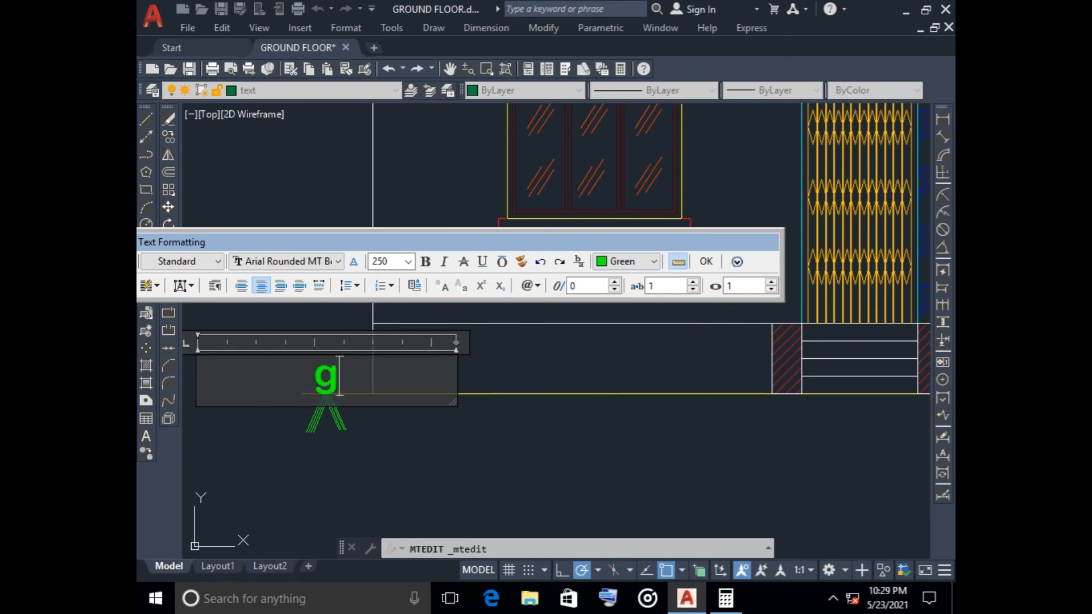
{"action": "key", "text": "BackSpace"}
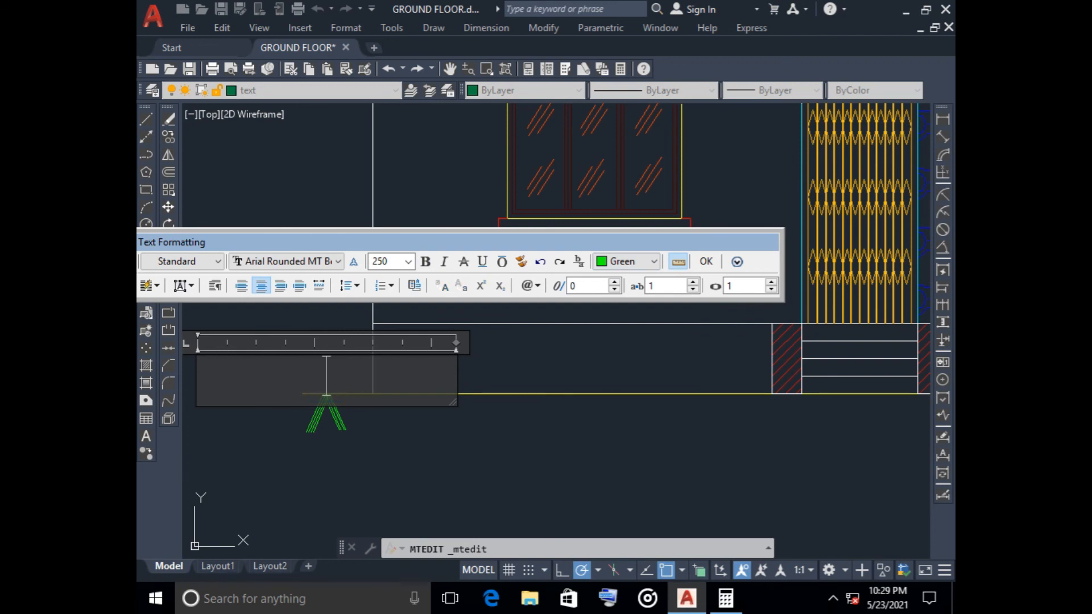
{"action": "type", "text": "G.L"}
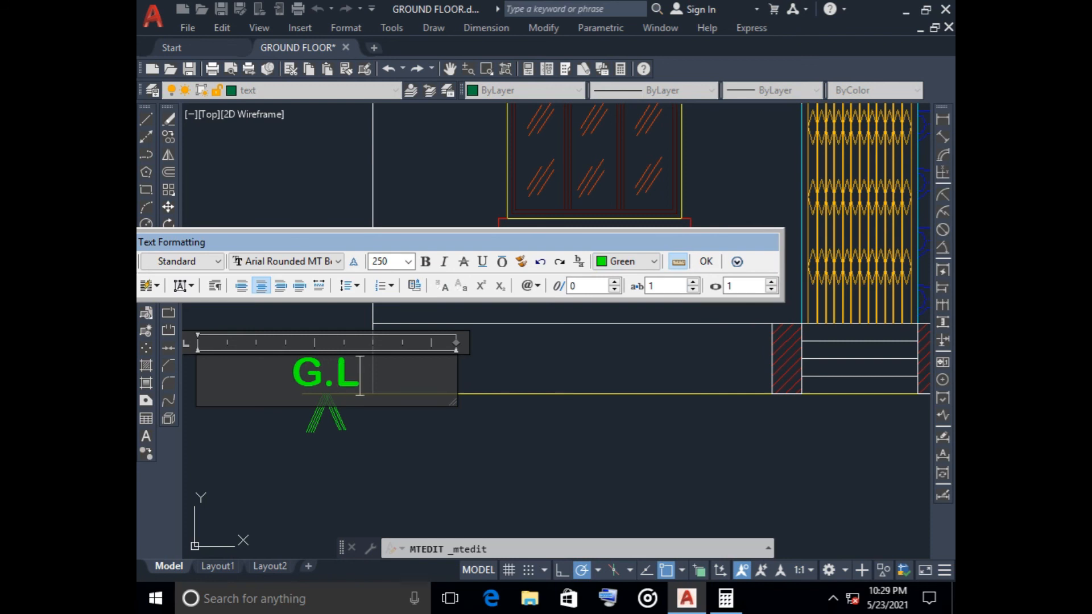
- Look through the available fonts for a different typeface for the G.L label
{"action": "left_click", "coordinate": [338, 261]}
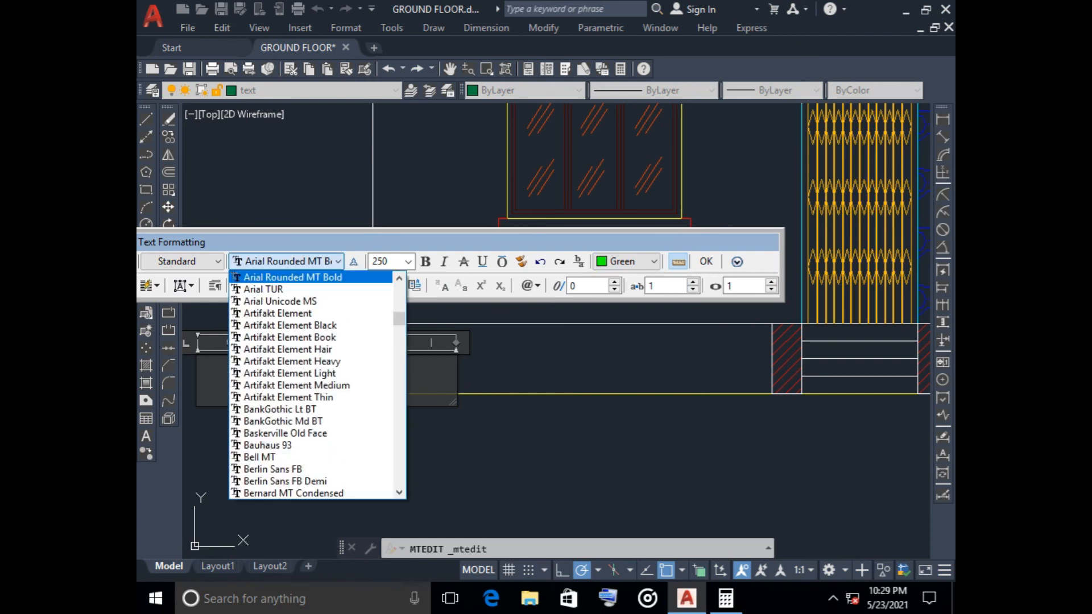
{"action": "key", "text": "r"}
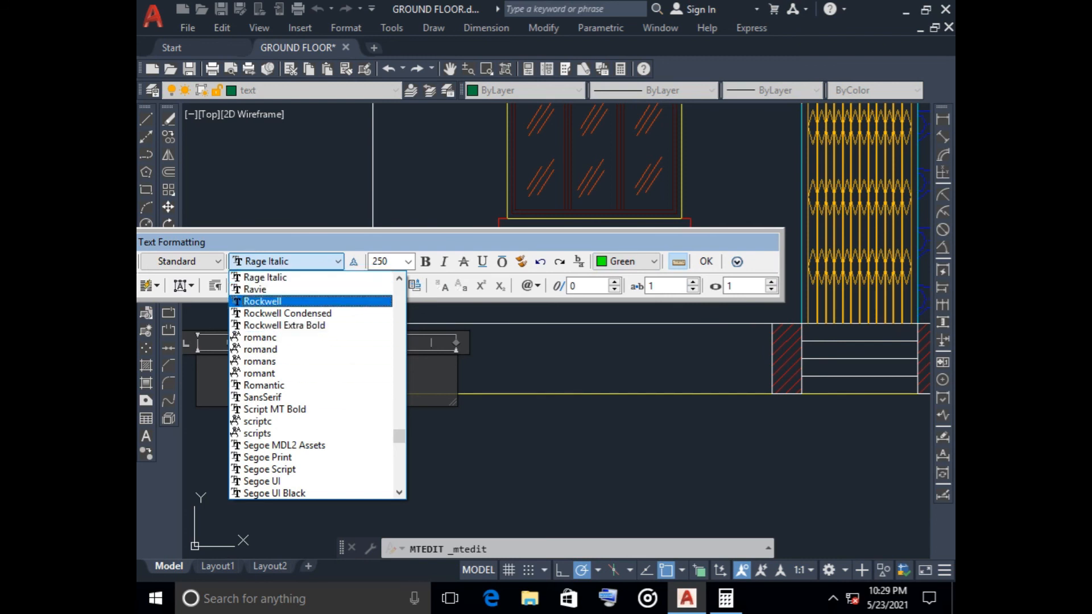
{"action": "scroll", "coordinate": [311, 319], "scroll_direction": "up", "scroll_amount": 1}
{"action": "scroll", "coordinate": [310, 375], "scroll_direction": "down", "scroll_amount": 8}
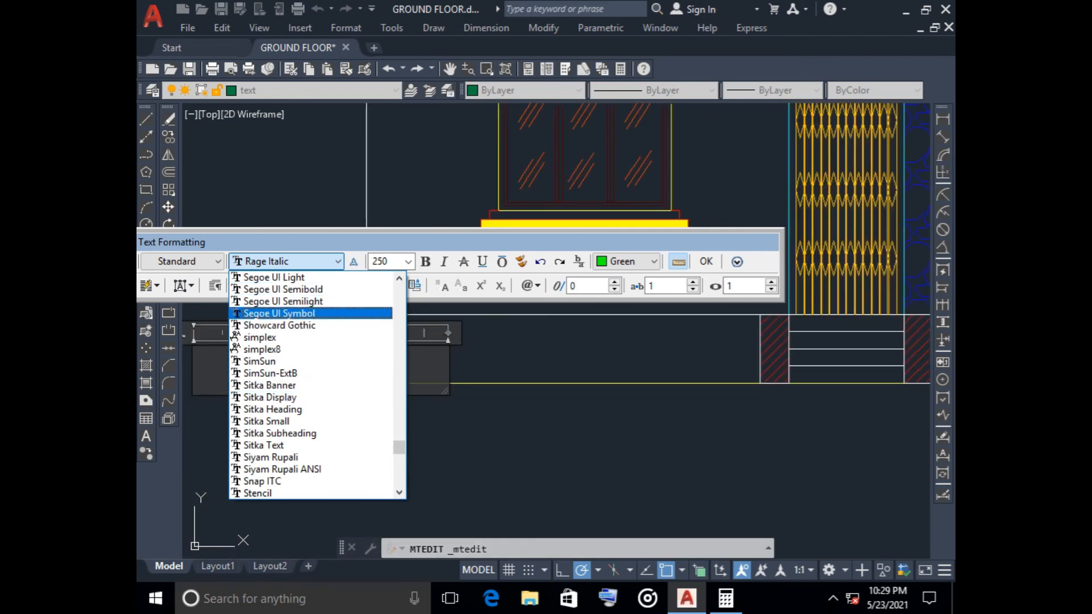
{"action": "left_click_drag", "start_coordinate": [399, 448], "coordinate": [399, 374]}
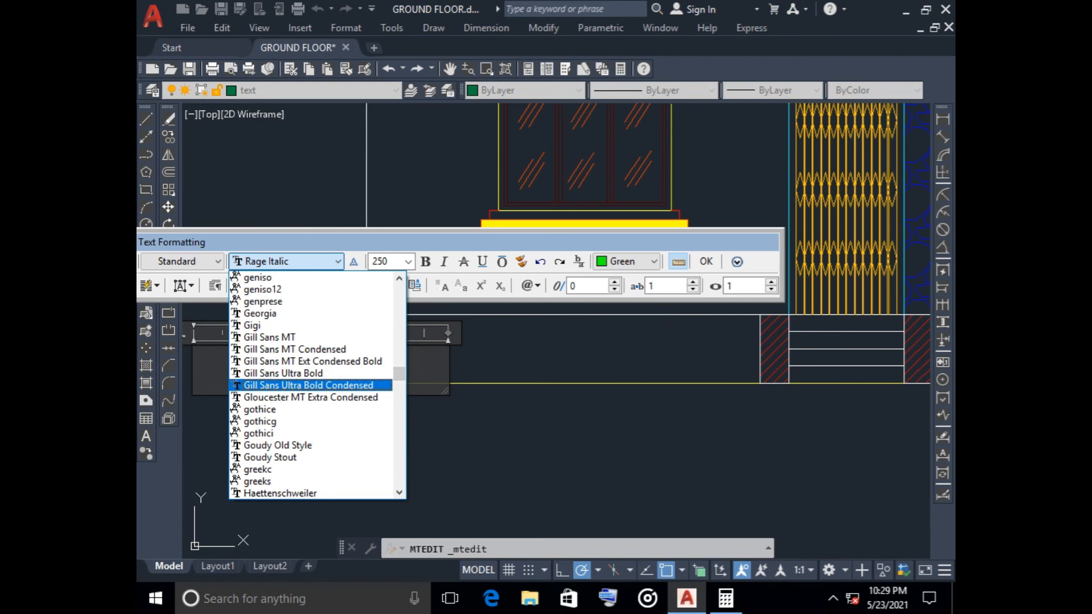
{"action": "scroll", "coordinate": [311, 408], "scroll_direction": "down", "scroll_amount": 4}
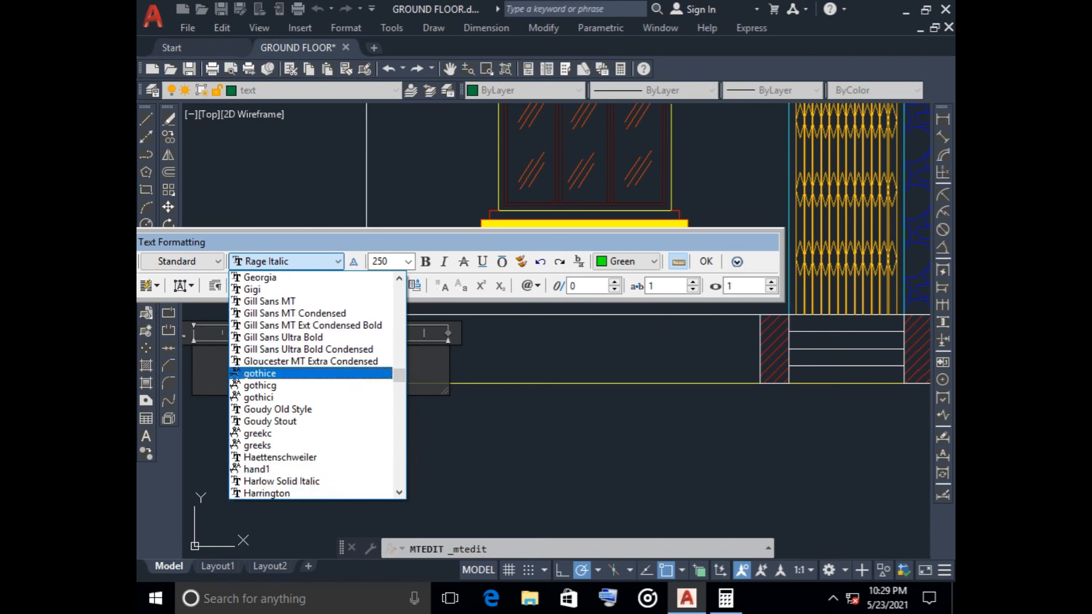
{"action": "key", "text": "r"}
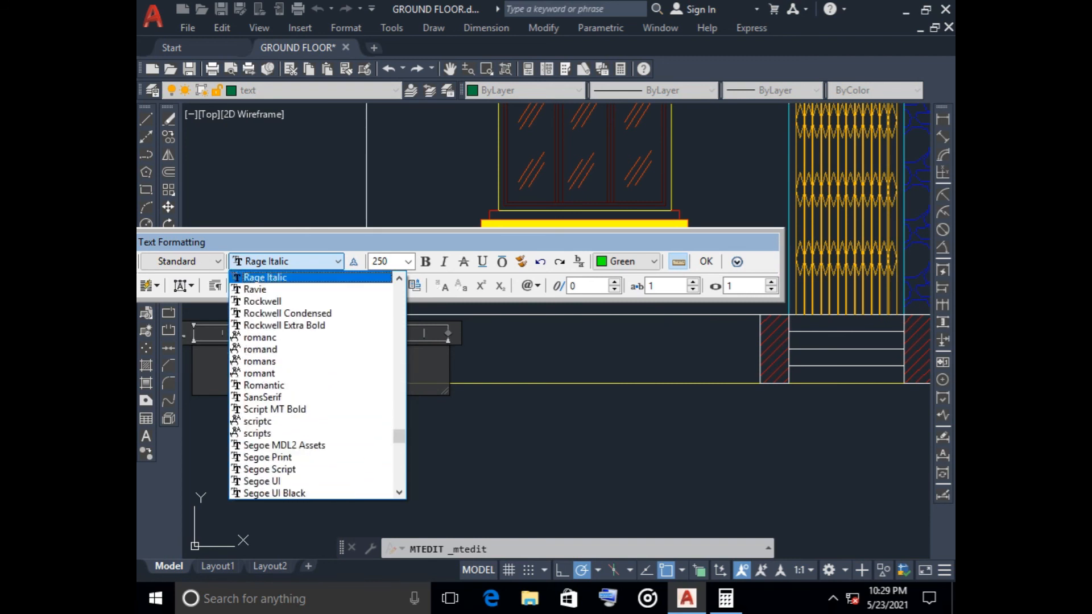
{"action": "key", "text": "s"}
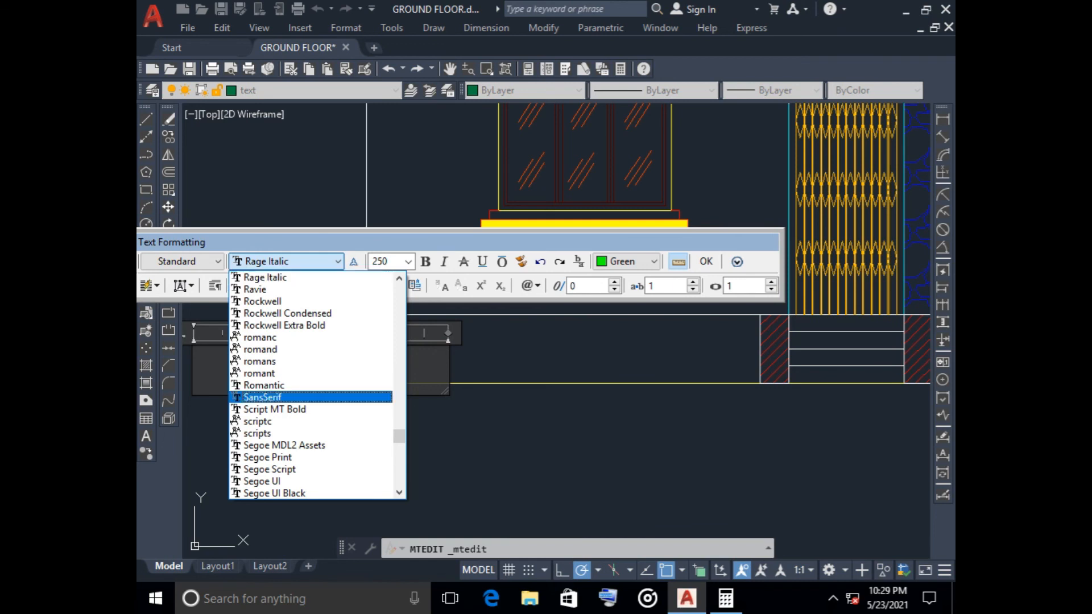
{"action": "scroll", "coordinate": [311, 386], "scroll_direction": "down", "scroll_amount": 4}
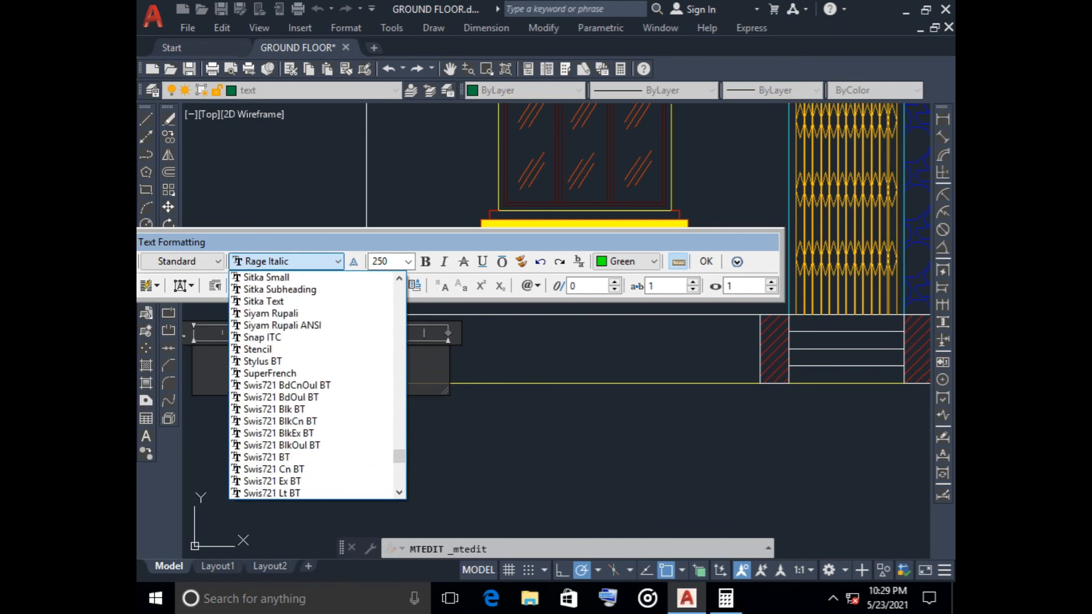
{"action": "scroll", "coordinate": [310, 386], "scroll_direction": "down", "scroll_amount": 15}
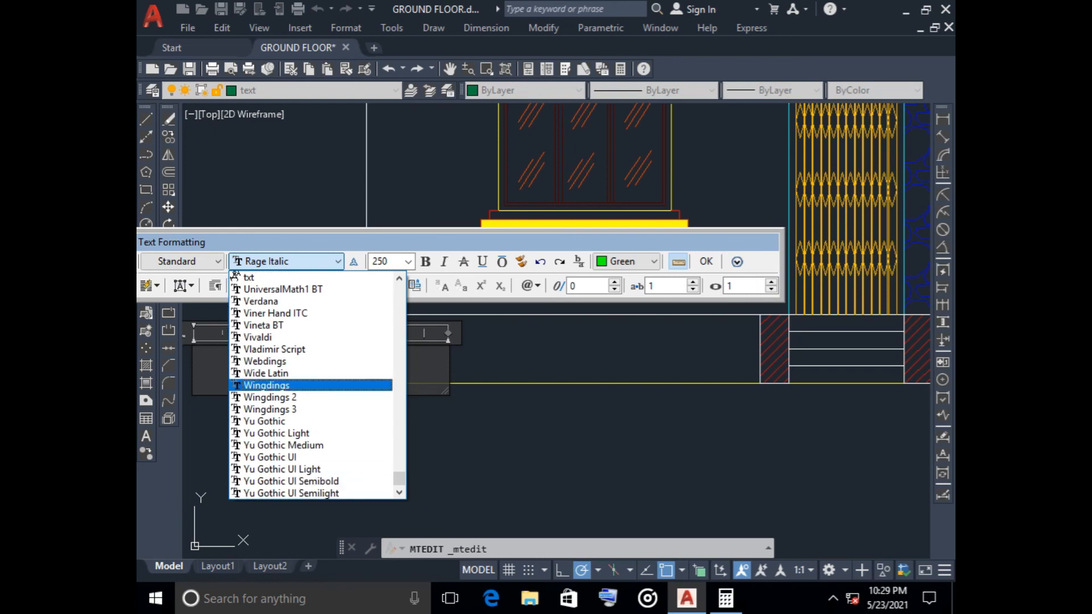
{"action": "scroll", "coordinate": [311, 388], "scroll_direction": "up", "scroll_amount": 20}
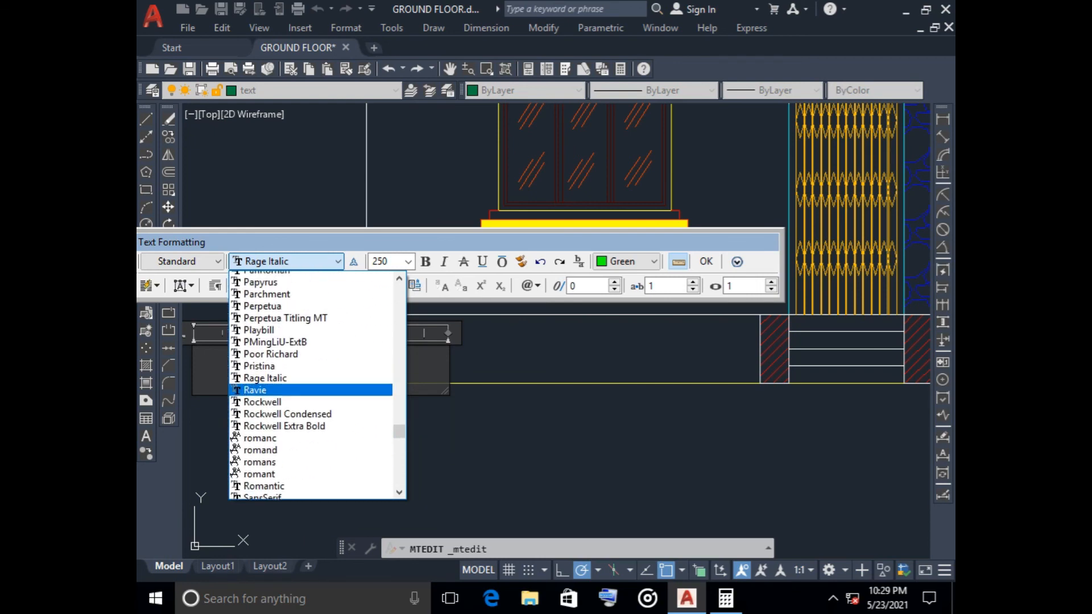
{"action": "scroll", "coordinate": [311, 386], "scroll_direction": "up", "scroll_amount": 20}
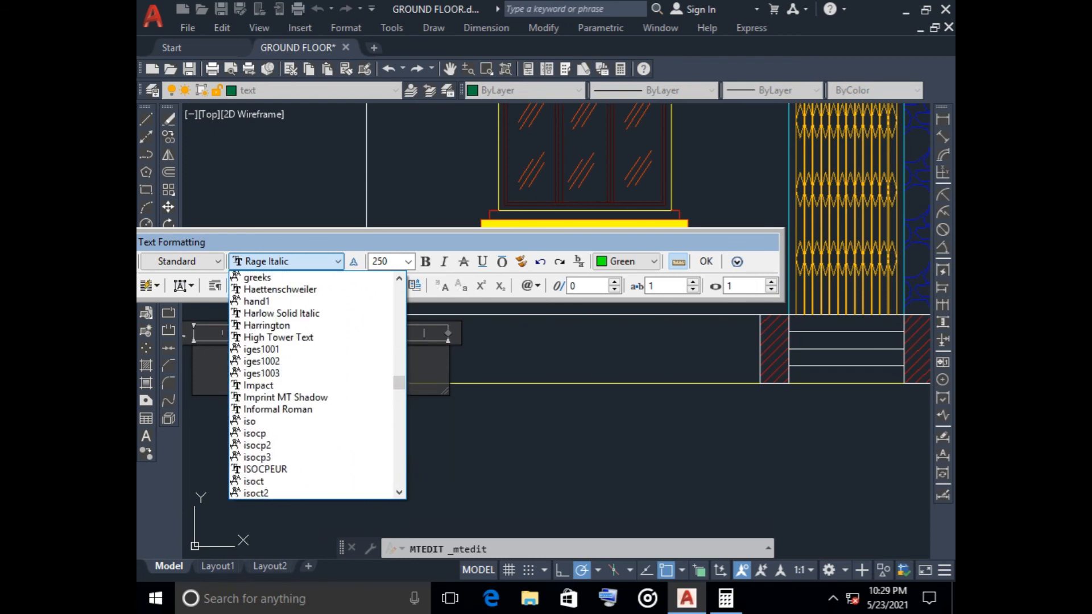
{"action": "scroll", "coordinate": [317, 385], "scroll_direction": "up", "scroll_amount": 10}
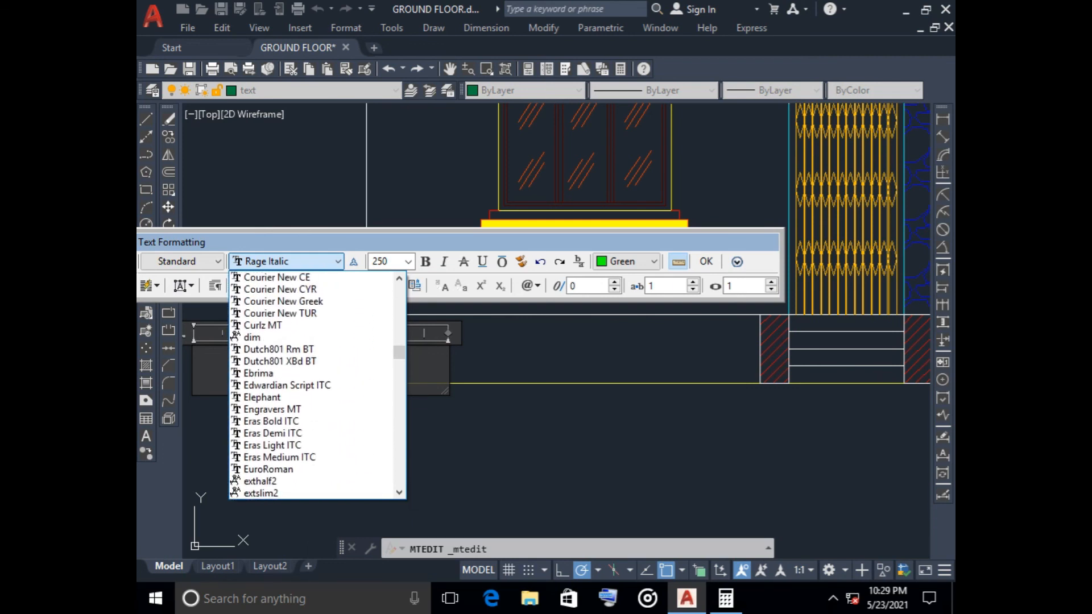
{"action": "left_click", "coordinate": [364, 349]}
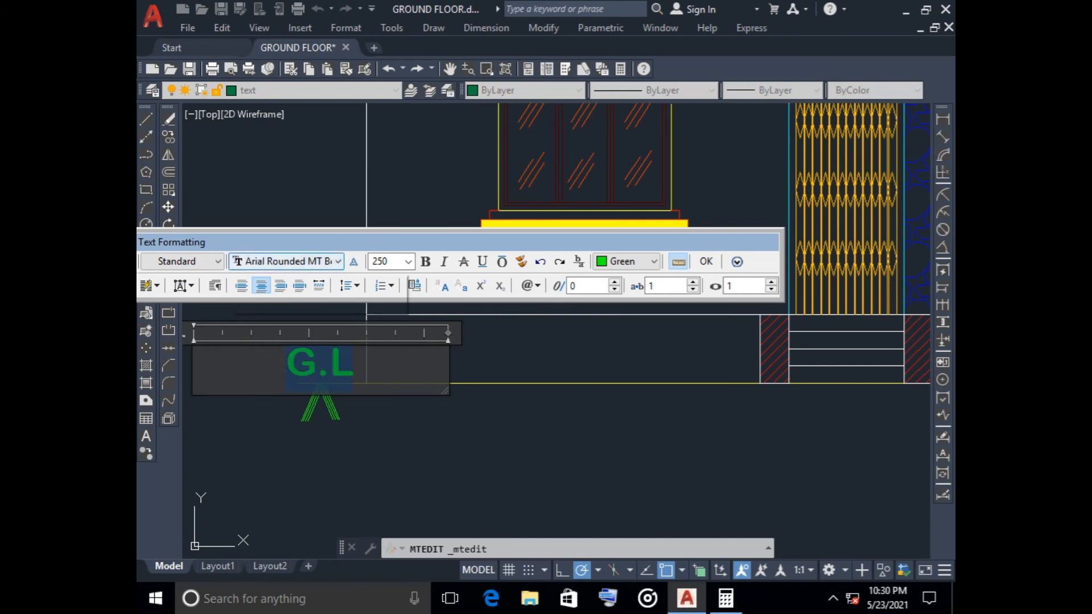
- Set the font of the G.L label at the ground line's left end to Dutch801 Rm BT and finish editing it
{"action": "left_click", "coordinate": [337, 262]}
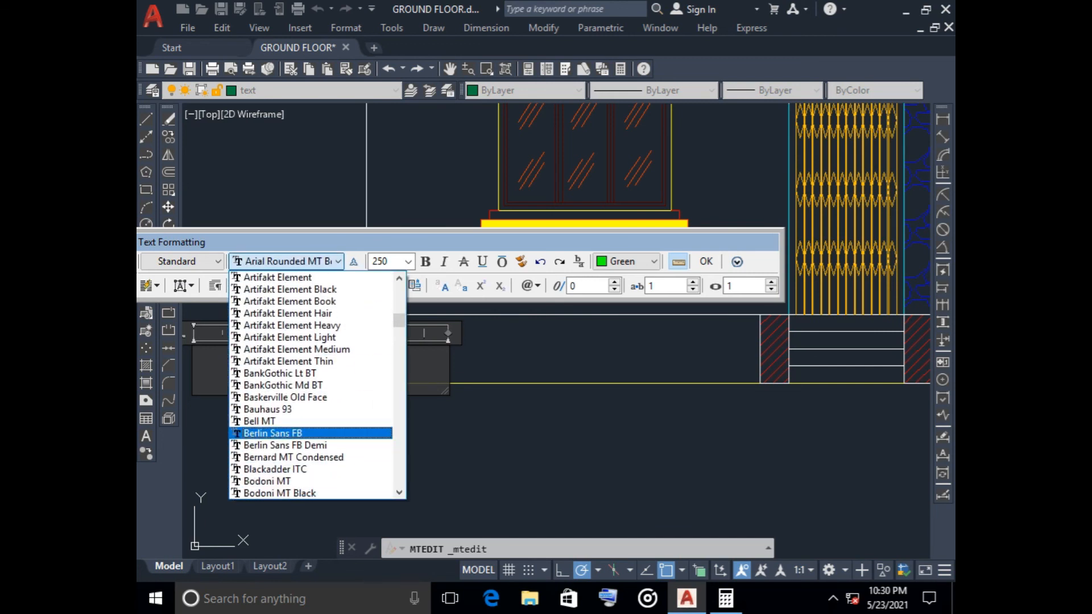
{"action": "scroll", "coordinate": [312, 341], "scroll_direction": "up", "scroll_amount": 2}
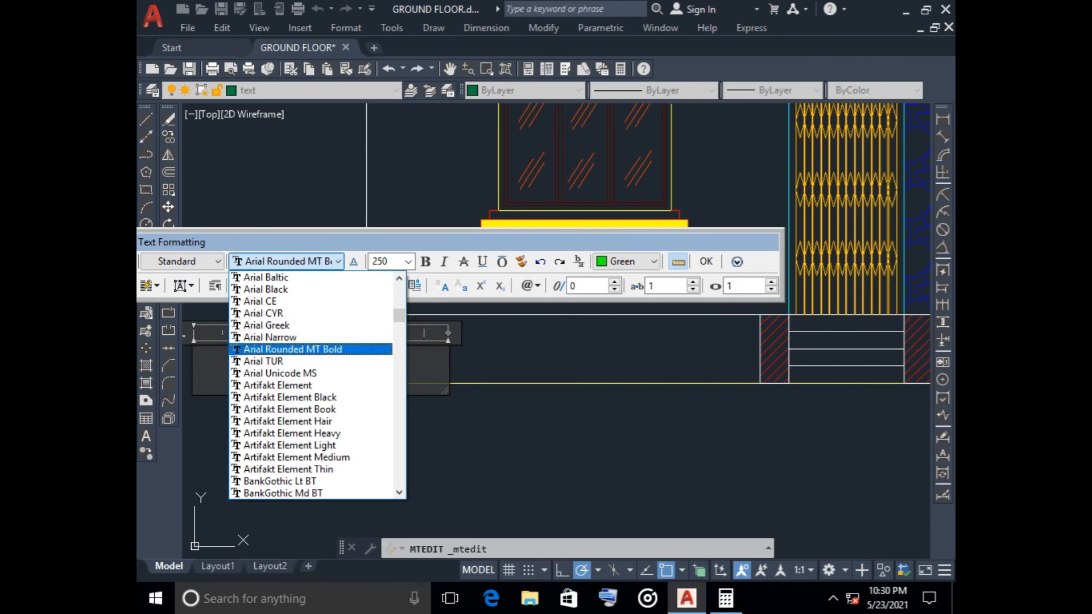
{"action": "scroll", "coordinate": [317, 385], "scroll_direction": "up", "scroll_amount": 2}
{"action": "scroll", "coordinate": [317, 385], "scroll_direction": "down", "scroll_amount": 12}
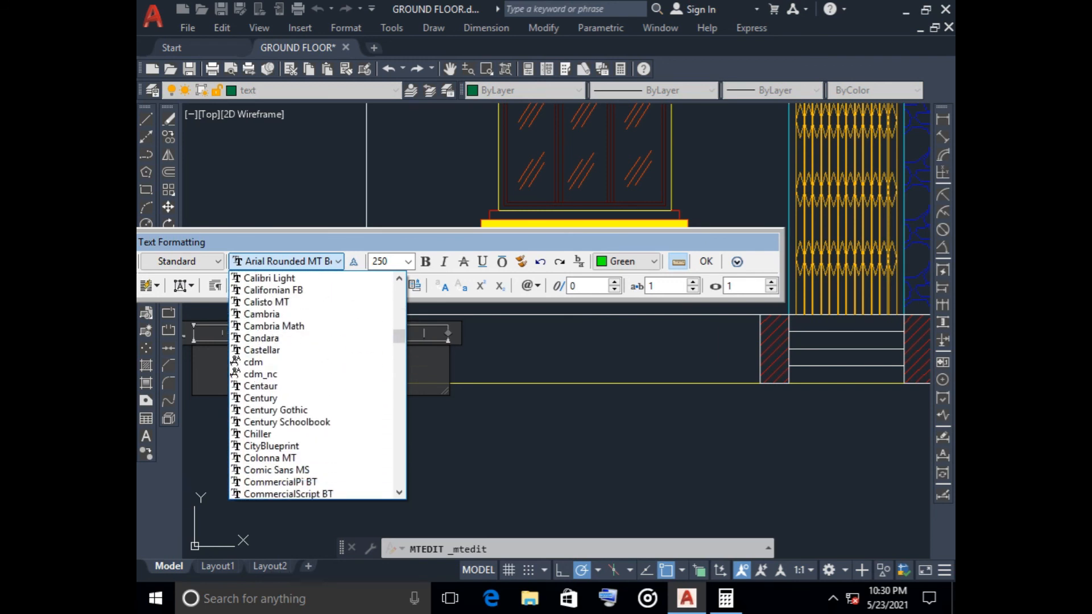
{"action": "scroll", "coordinate": [316, 385], "scroll_direction": "down", "scroll_amount": 5}
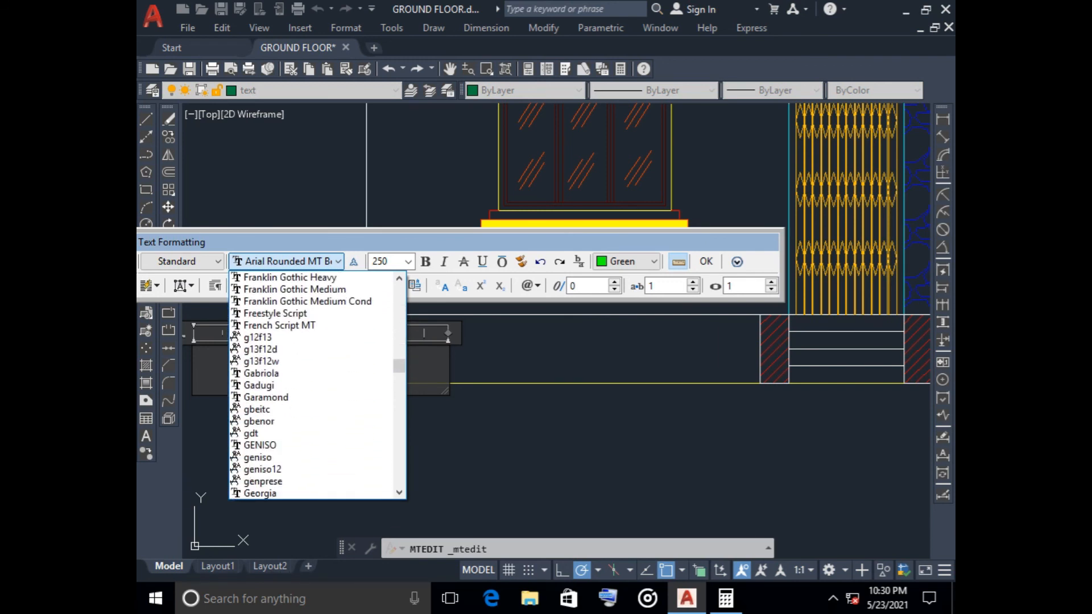
{"action": "scroll", "coordinate": [317, 384], "scroll_direction": "down", "scroll_amount": 12}
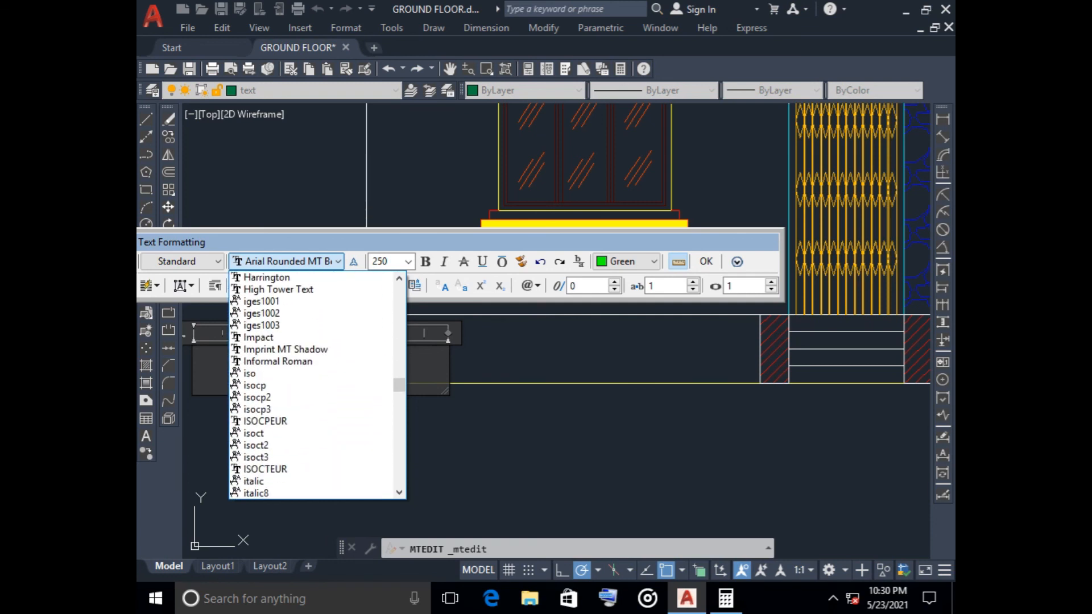
{"action": "scroll", "coordinate": [316, 385], "scroll_direction": "down", "scroll_amount": 14}
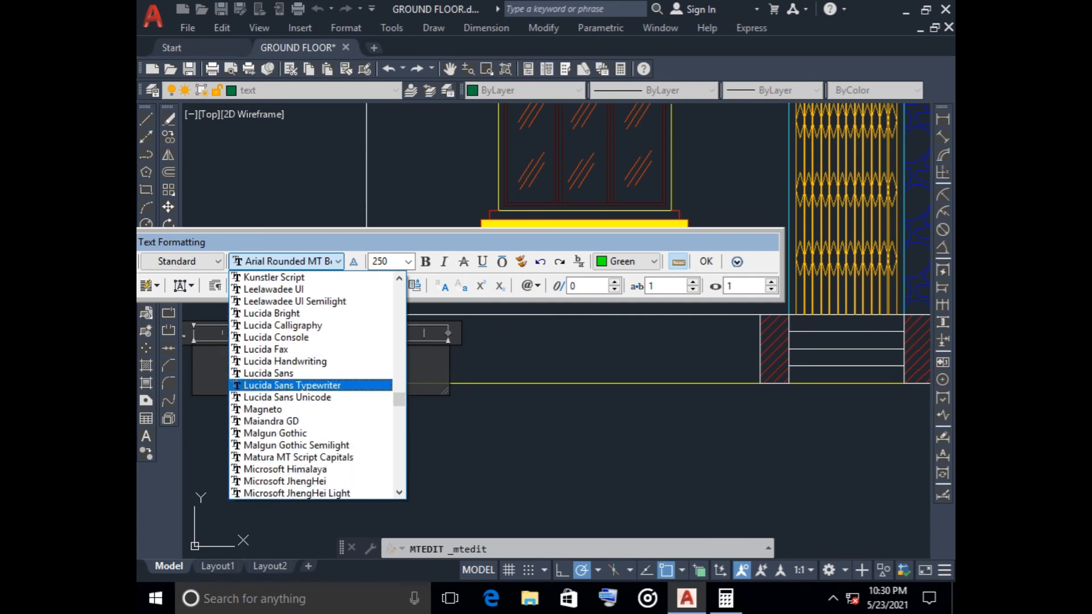
{"action": "scroll", "coordinate": [317, 387], "scroll_direction": "down", "scroll_amount": 8}
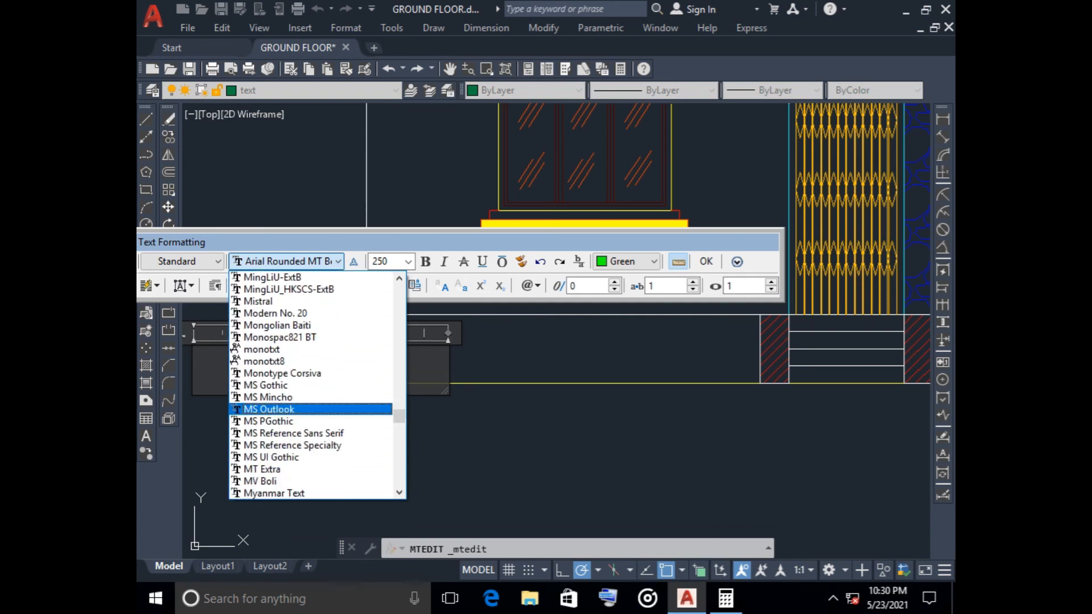
{"action": "scroll", "coordinate": [317, 387], "scroll_direction": "down", "scroll_amount": 8}
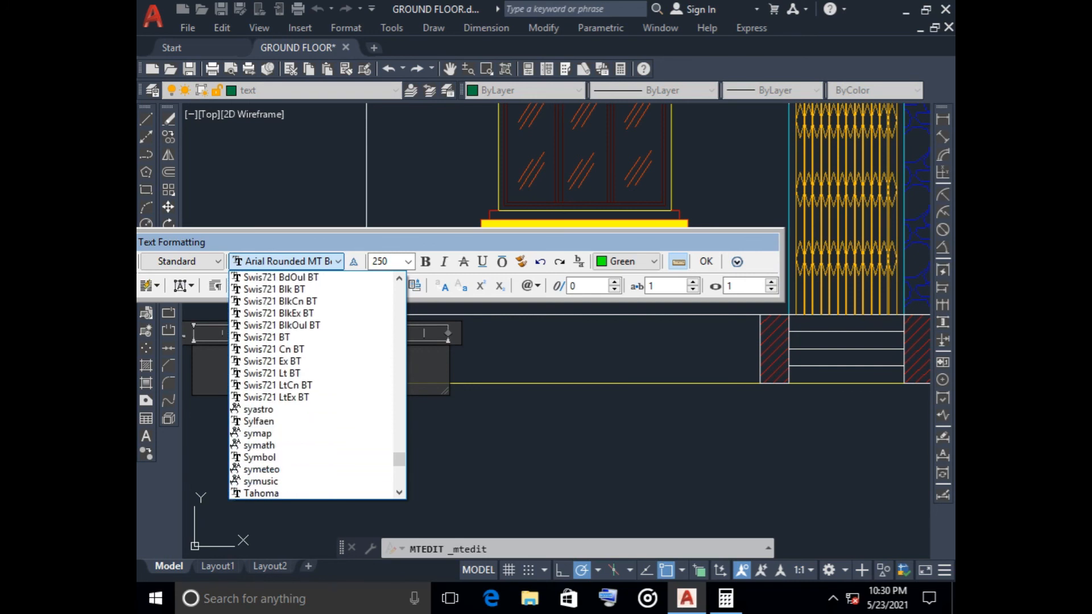
{"action": "scroll", "coordinate": [317, 387], "scroll_direction": "down", "scroll_amount": 5}
{"action": "scroll", "coordinate": [317, 387], "scroll_direction": "up", "scroll_amount": 13}
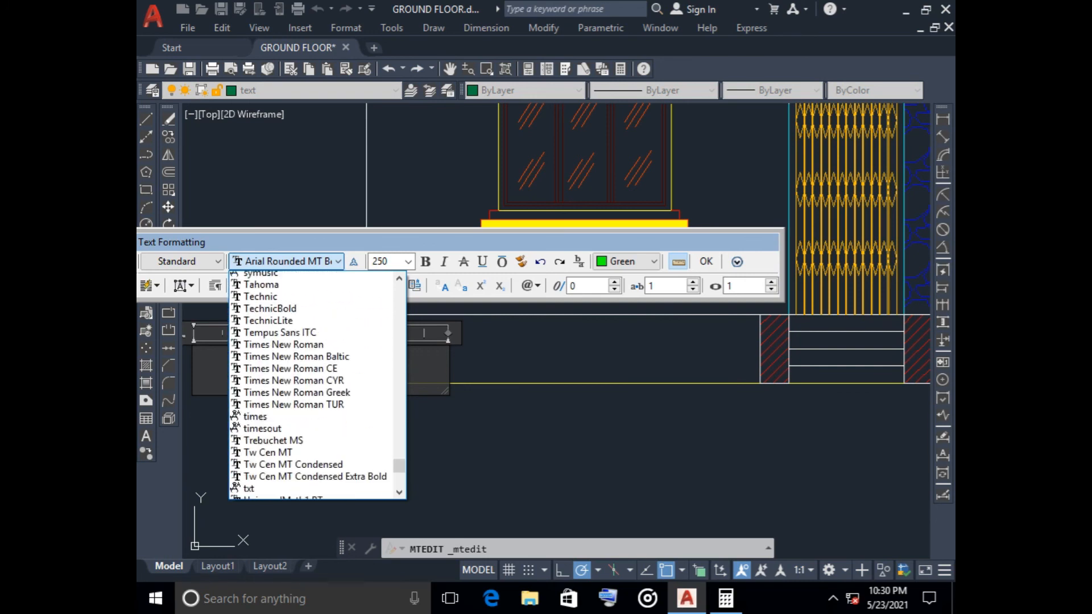
{"action": "scroll", "coordinate": [317, 398], "scroll_direction": "up", "scroll_amount": 5}
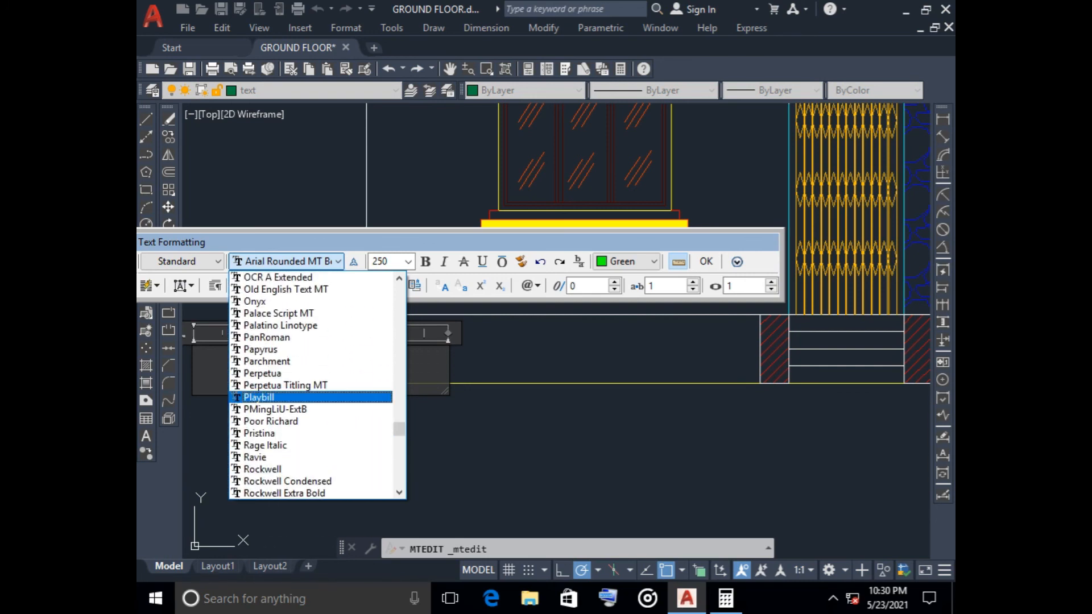
{"action": "scroll", "coordinate": [316, 398], "scroll_direction": "down", "scroll_amount": 2}
{"action": "scroll", "coordinate": [317, 398], "scroll_direction": "up", "scroll_amount": 3}
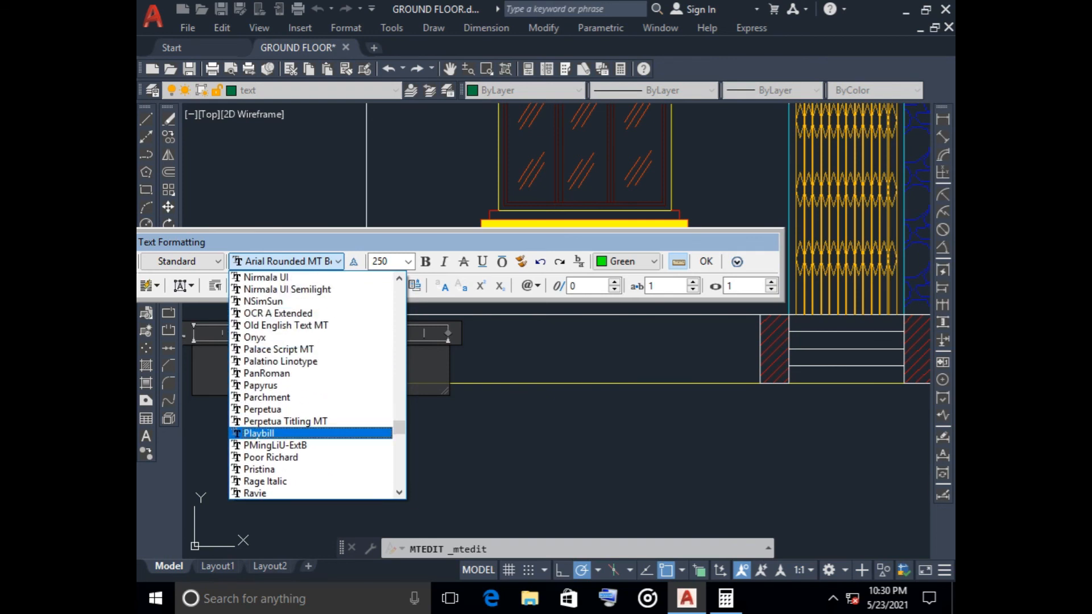
{"action": "scroll", "coordinate": [316, 398], "scroll_direction": "up", "scroll_amount": 5}
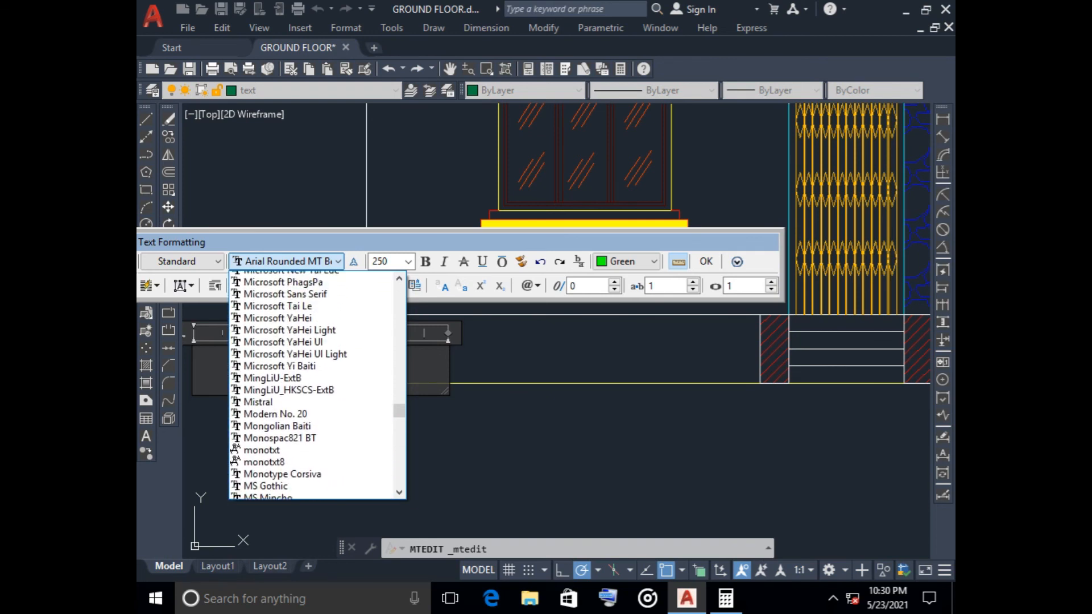
{"action": "scroll", "coordinate": [317, 398], "scroll_direction": "up", "scroll_amount": 2}
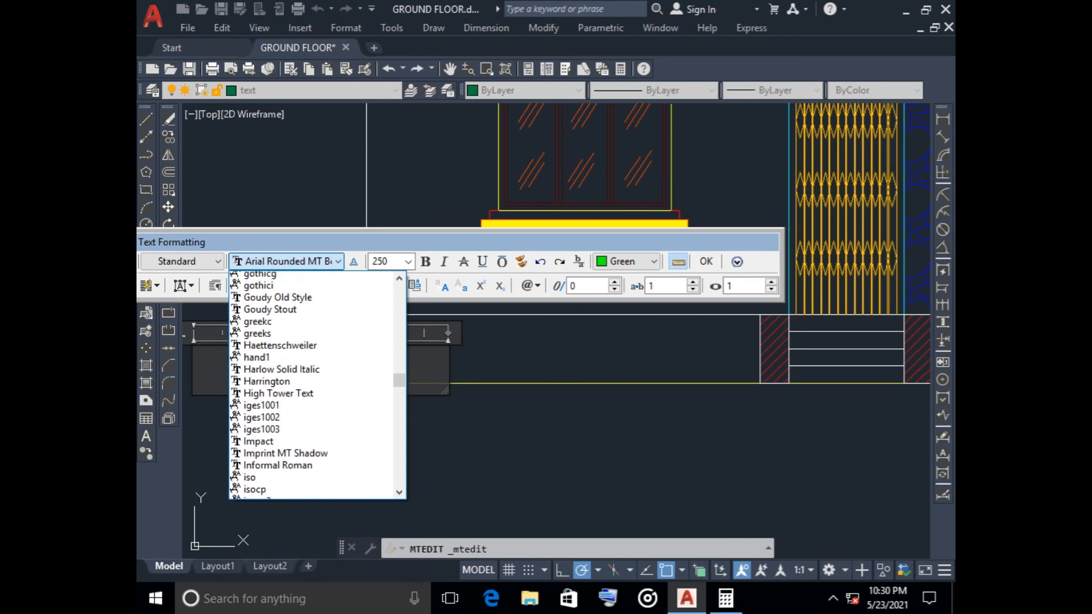
{"action": "scroll", "coordinate": [317, 398], "scroll_direction": "up", "scroll_amount": 12}
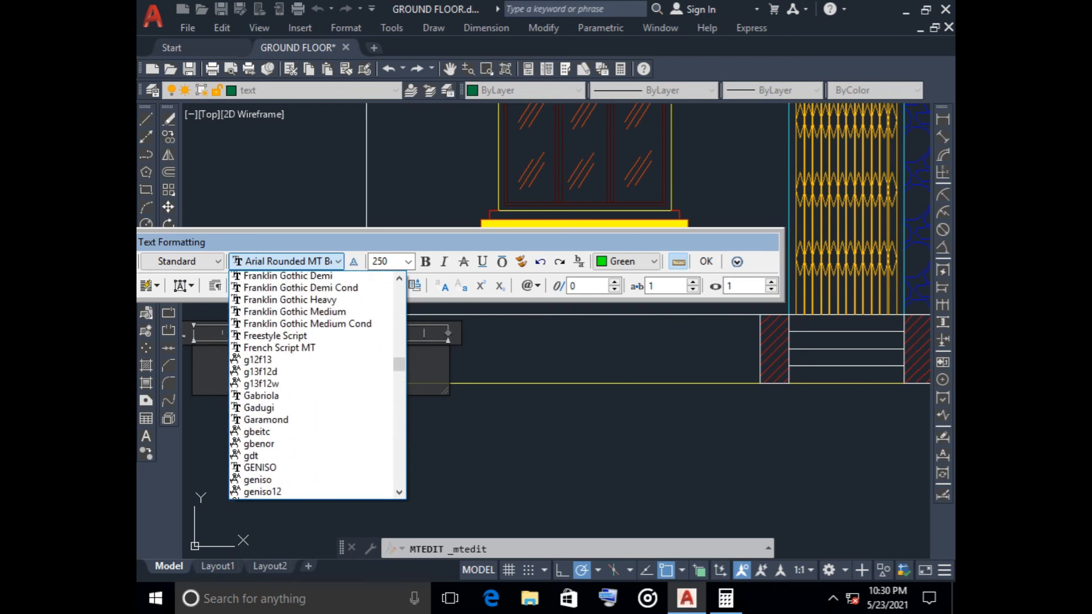
{"action": "scroll", "coordinate": [316, 398], "scroll_direction": "up", "scroll_amount": 5}
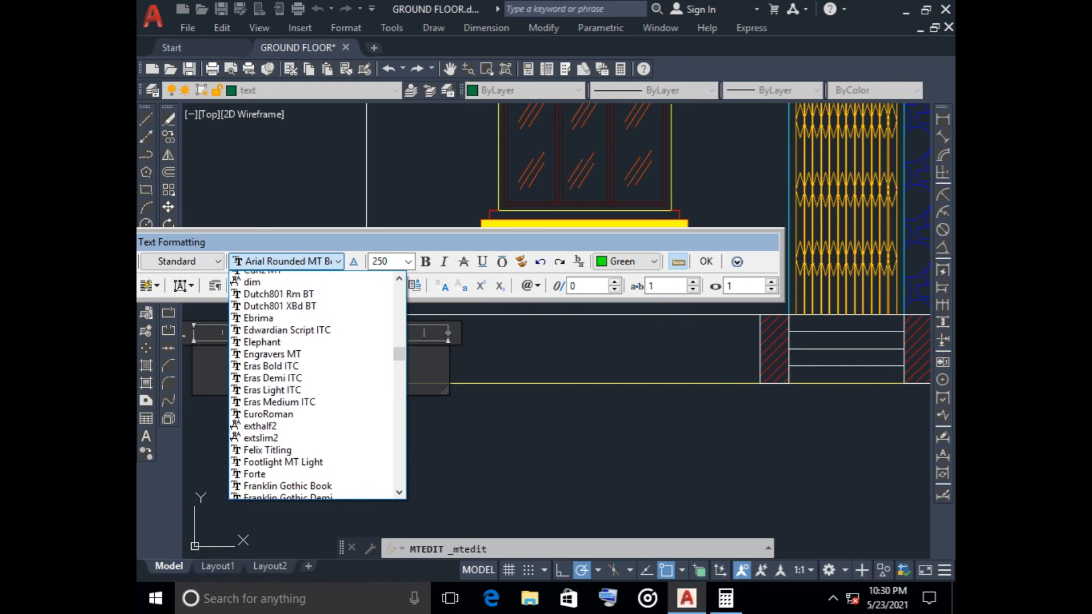
{"action": "scroll", "coordinate": [316, 370], "scroll_direction": "up", "scroll_amount": 1}
{"action": "left_click", "coordinate": [279, 301]}
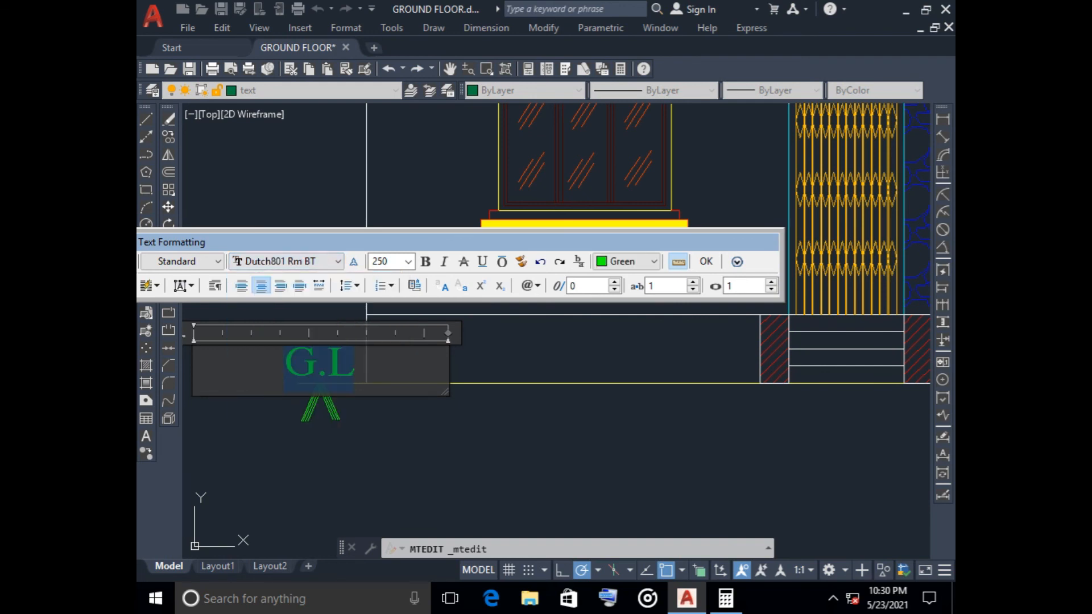
{"action": "left_click", "coordinate": [705, 261]}
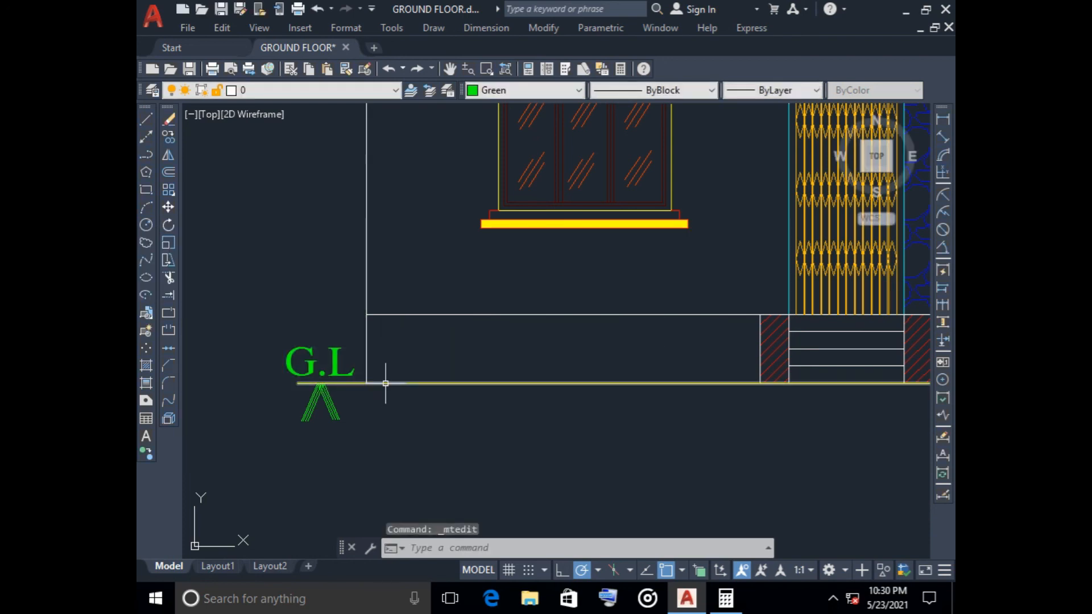
- Copy the G.L label horizontally to just above the ground symbol at the ground line's right end
{"action": "left_click", "coordinate": [312, 359]}
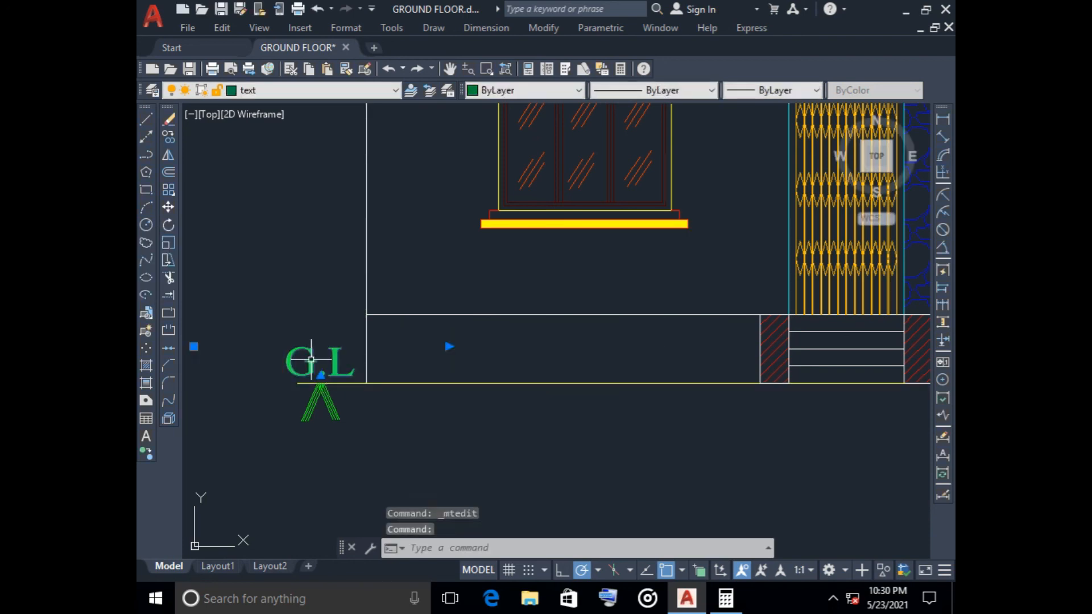
{"action": "left_click", "coordinate": [168, 137]}
{"action": "left_click", "coordinate": [321, 374]}
{"action": "scroll", "coordinate": [497, 413], "scroll_direction": "down", "scroll_amount": 4}
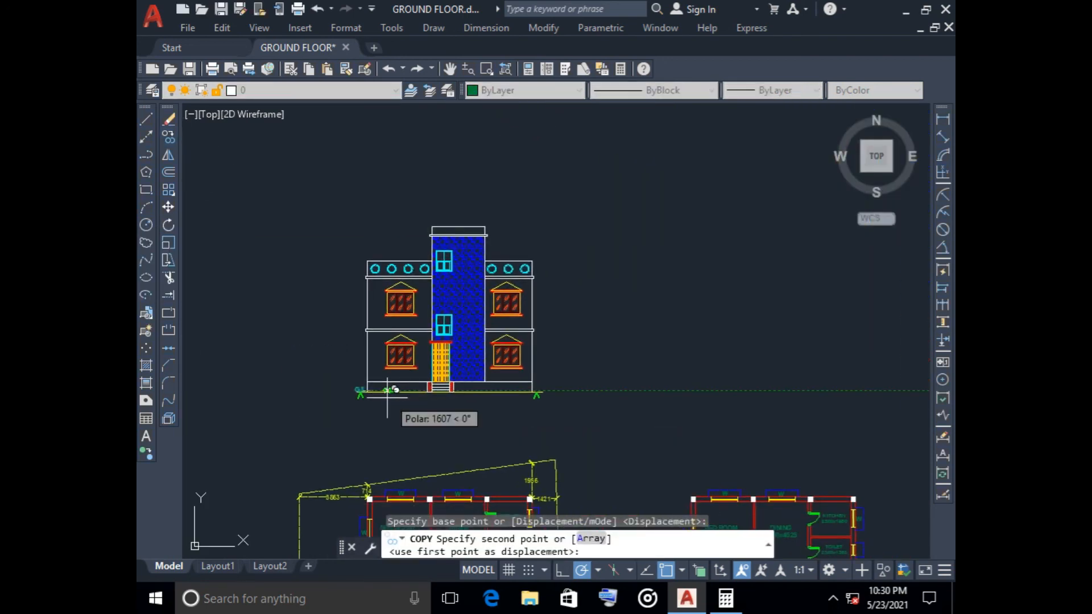
{"action": "scroll", "coordinate": [540, 392], "scroll_direction": "up", "scroll_amount": 8}
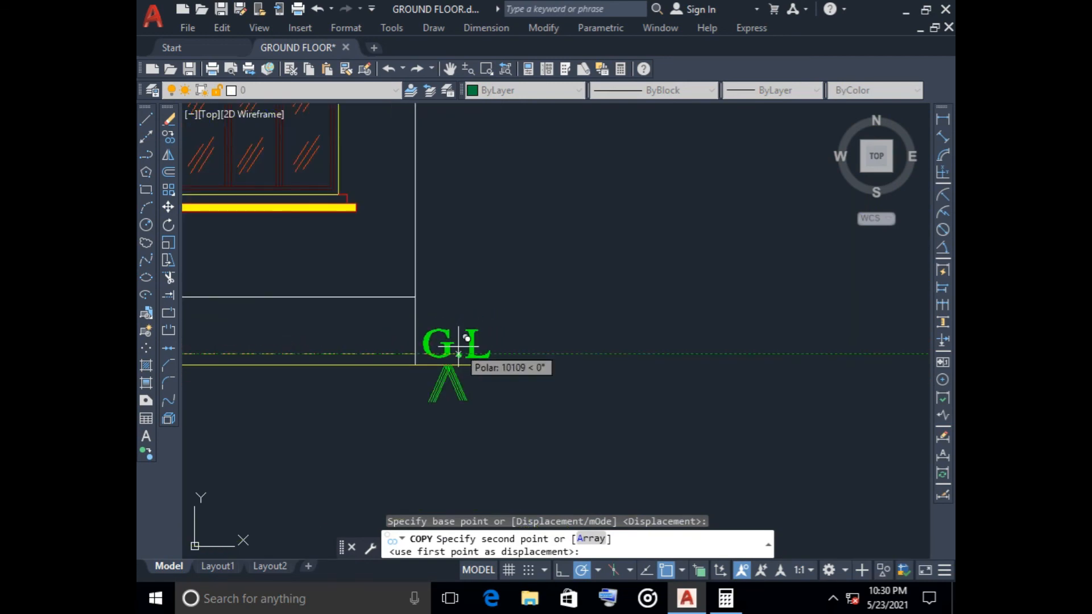
{"action": "left_click", "coordinate": [454, 354]}
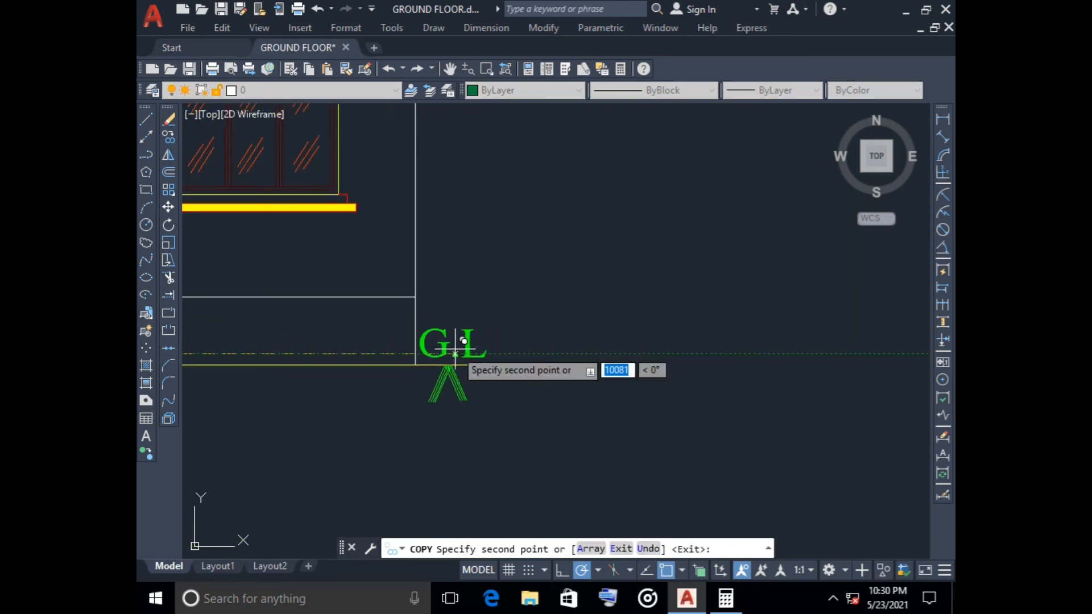
{"action": "scroll", "coordinate": [454, 354], "scroll_direction": "down", "scroll_amount": 8}
{"action": "key", "text": "Escape"}
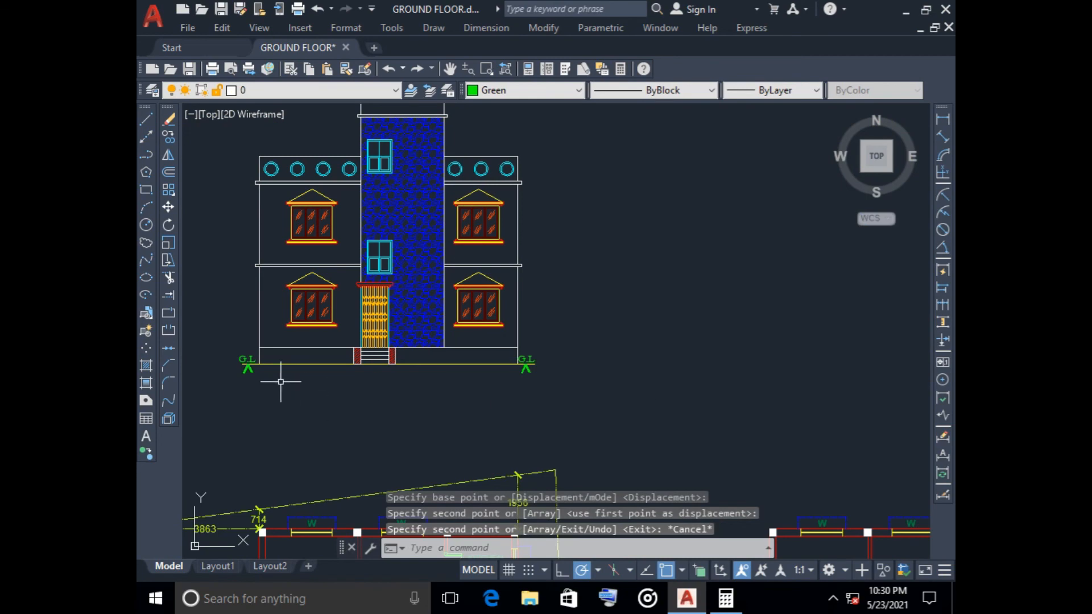
- Copy the GROUND FLOOR PLAN title with its scale line to just below the front elevation's ground line
{"action": "scroll", "coordinate": [312, 414], "scroll_direction": "down", "scroll_amount": 2}
{"action": "mouse_move", "coordinate": [312, 414]}
{"action": "middle_mouse_down"}
{"action": "mouse_move", "coordinate": [431, 392]}
{"action": "mouse_move", "coordinate": [479, 402]}
{"action": "mouse_move", "coordinate": [451, 244]}
{"action": "middle_mouse_up"}
{"action": "scroll", "coordinate": [479, 402], "scroll_direction": "down", "scroll_amount": 2}
{"action": "scroll", "coordinate": [477, 420], "scroll_direction": "up", "scroll_amount": 2}
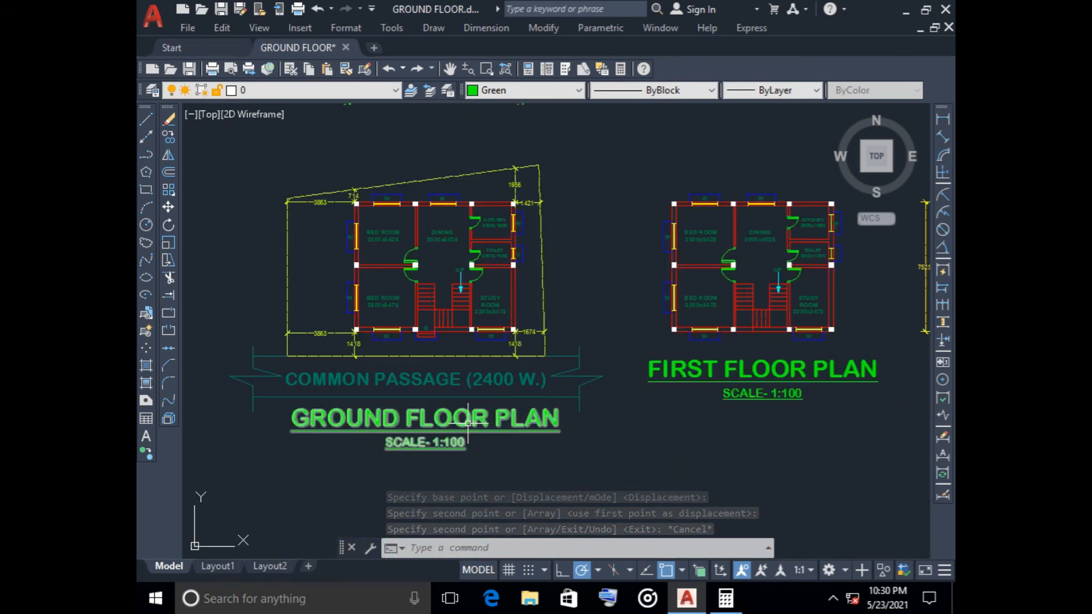
{"action": "left_click", "coordinate": [441, 421]}
{"action": "right_click", "coordinate": [438, 421]}
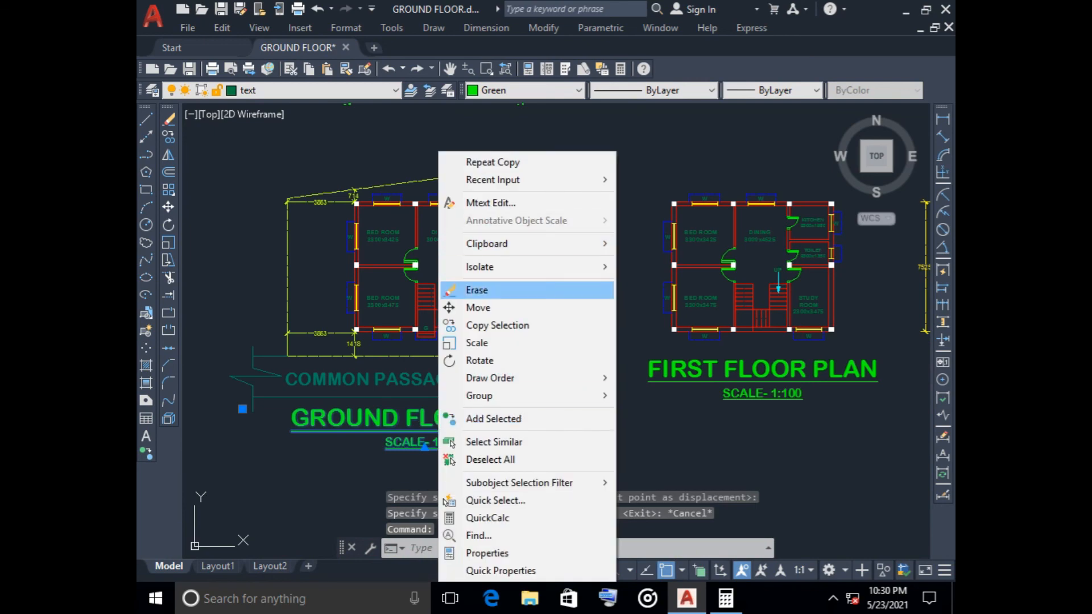
{"action": "left_click", "coordinate": [497, 326]}
{"action": "left_click", "coordinate": [451, 415]}
{"action": "scroll", "coordinate": [463, 245], "scroll_direction": "down", "scroll_amount": 3}
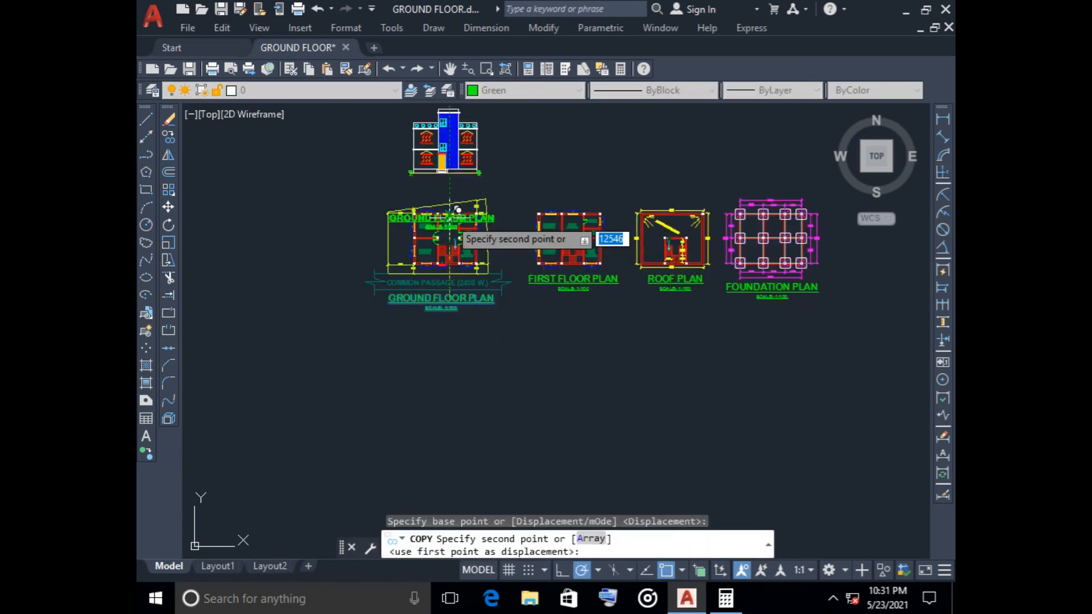
{"action": "scroll", "coordinate": [470, 341], "scroll_direction": "up", "scroll_amount": 4}
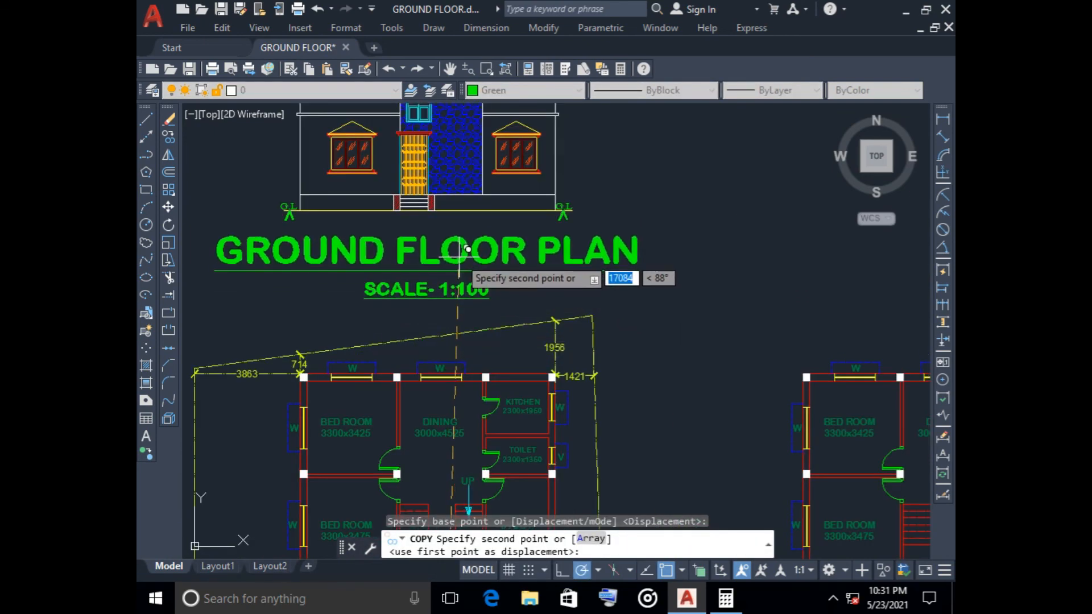
{"action": "left_click", "coordinate": [474, 248]}
{"action": "key", "text": "Escape"}
- Replace the heading of the copied title below the elevation with ELEVATION, keeping the scale line, and finish editing the text
{"action": "left_click", "coordinate": [455, 246]}
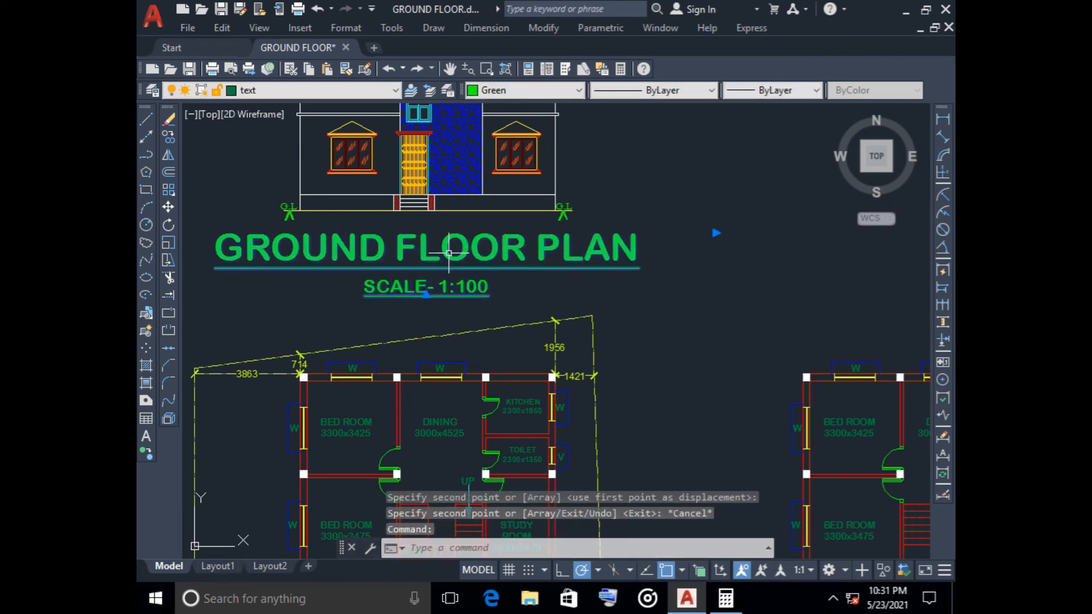
{"action": "right_click", "coordinate": [450, 246]}
{"action": "left_click", "coordinate": [501, 203]}
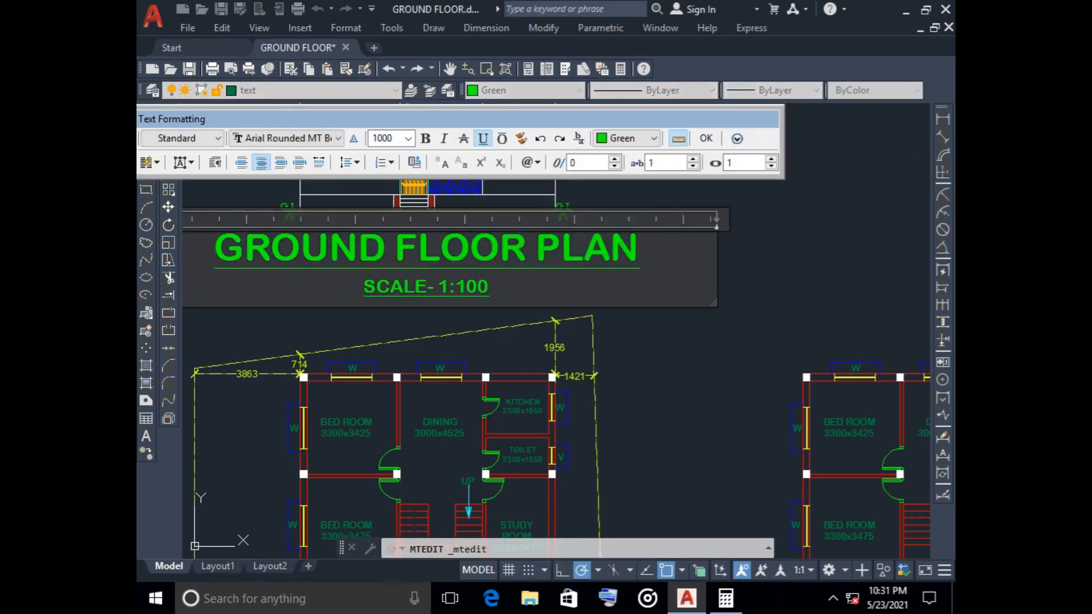
{"action": "left_click_drag", "start_coordinate": [639, 251], "coordinate": [215, 251]}
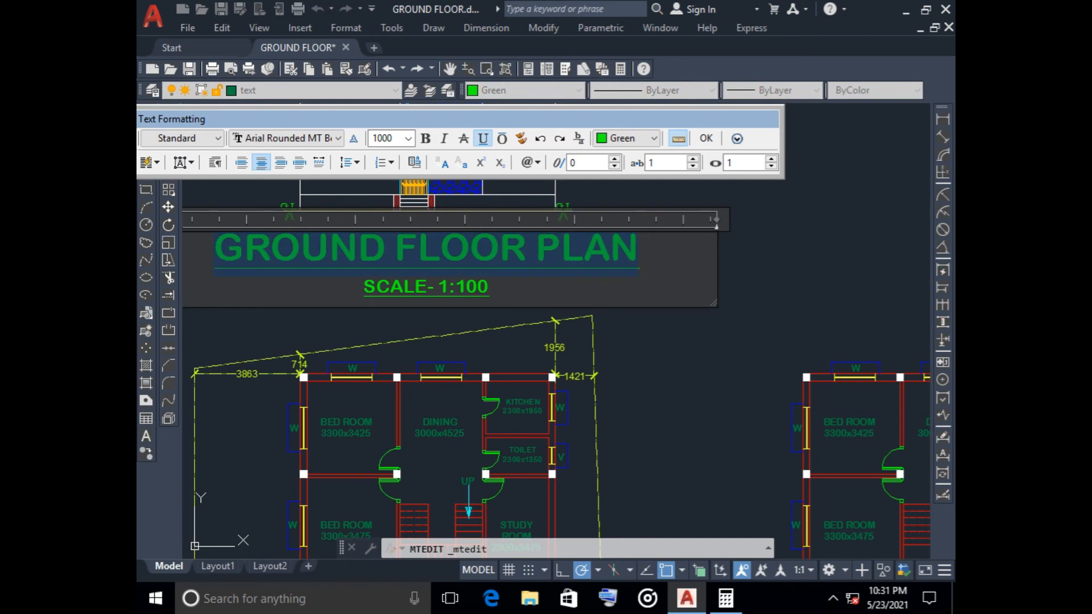
{"action": "type", "text": "E"}
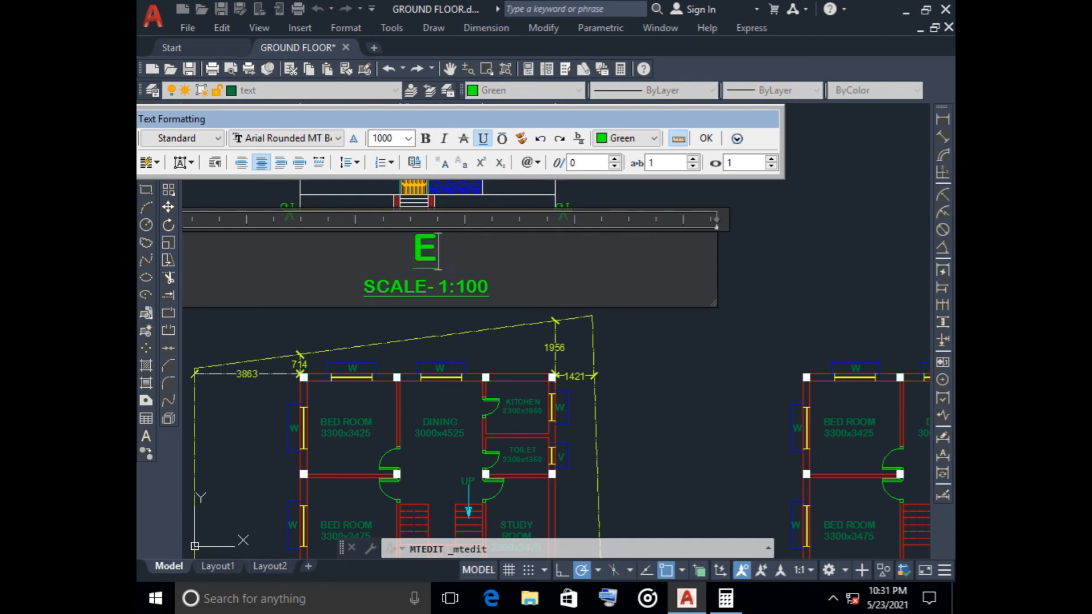
{"action": "type", "text": "LEVATIO"}
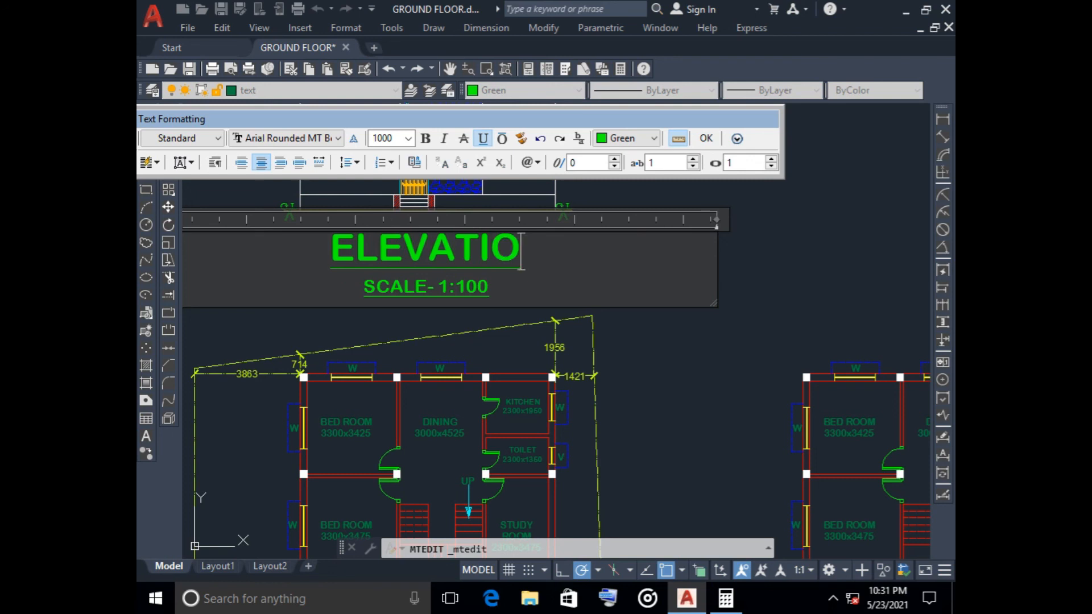
{"action": "type", "text": "N"}
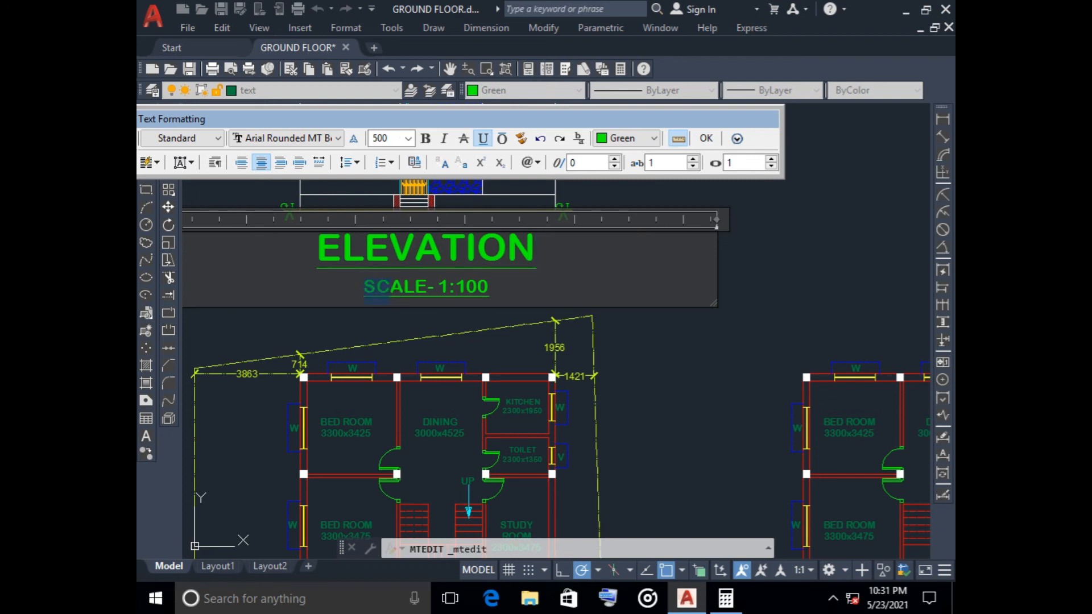
{"action": "key", "text": "shift+Home"}
{"action": "key", "text": "Escape"}
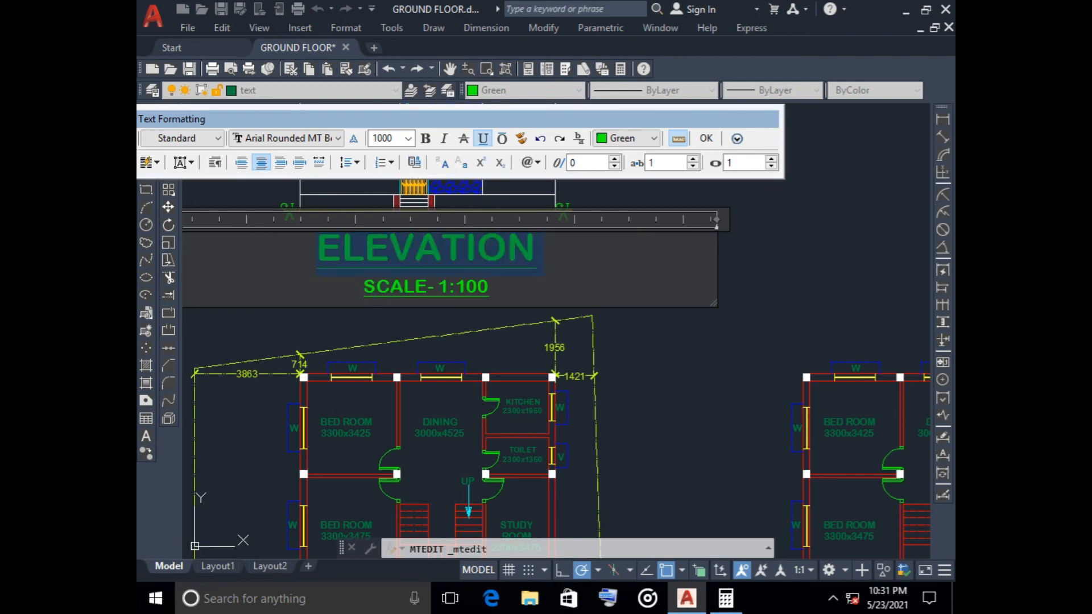
{"action": "left_click", "coordinate": [719, 221]}
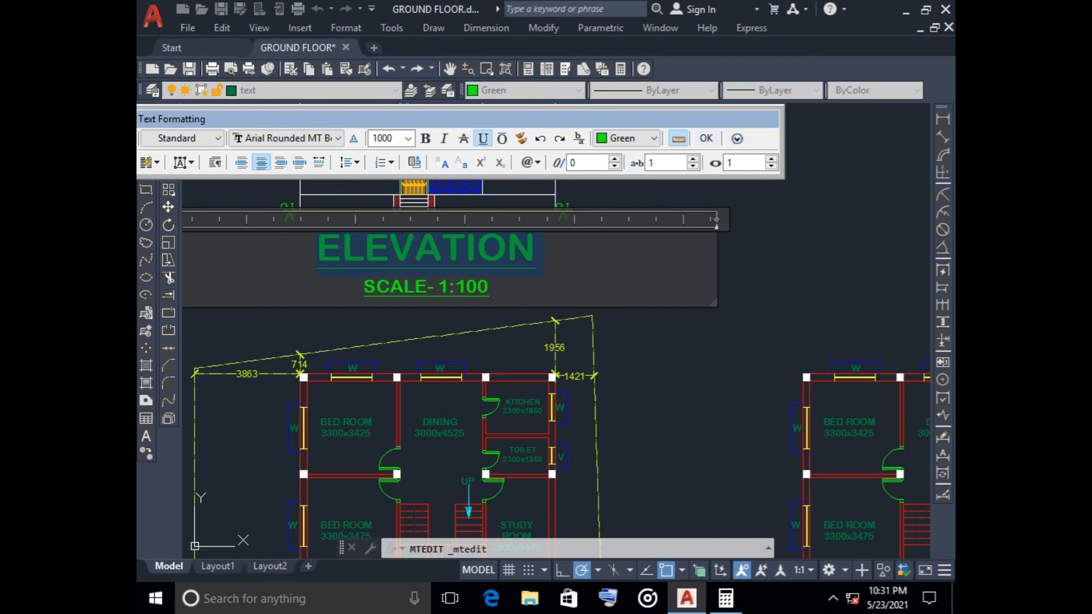
{"action": "left_click", "coordinate": [592, 328]}
{"action": "scroll", "coordinate": [588, 332], "scroll_direction": "down", "scroll_amount": 4}
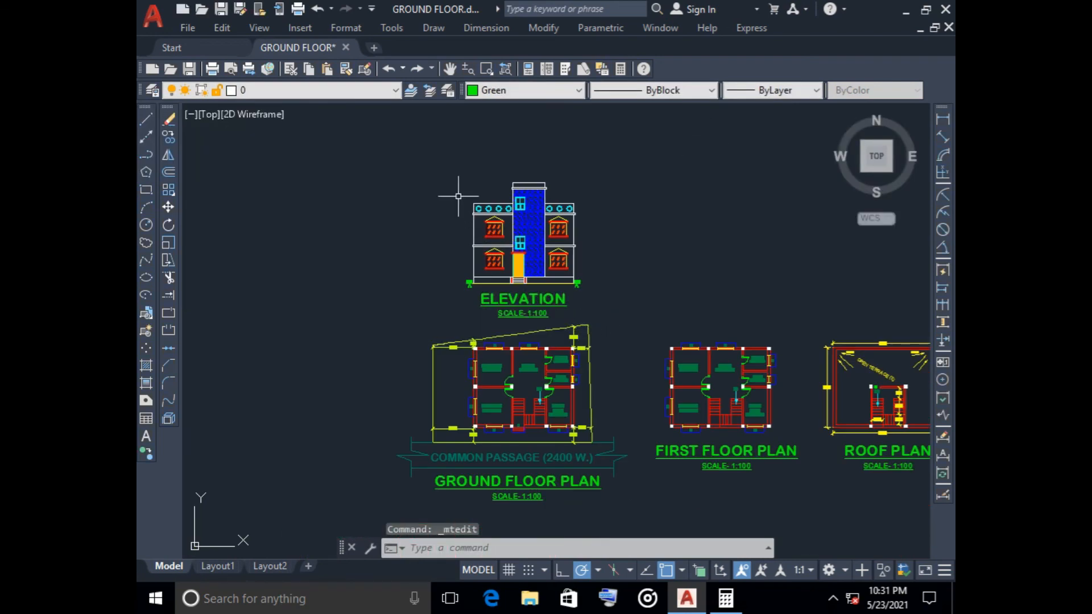
- Set the text height of the ELEVATION heading below the front elevation to 500 and save the text changes
{"action": "left_click", "coordinate": [455, 170]}
{"action": "key", "text": "Escape"}
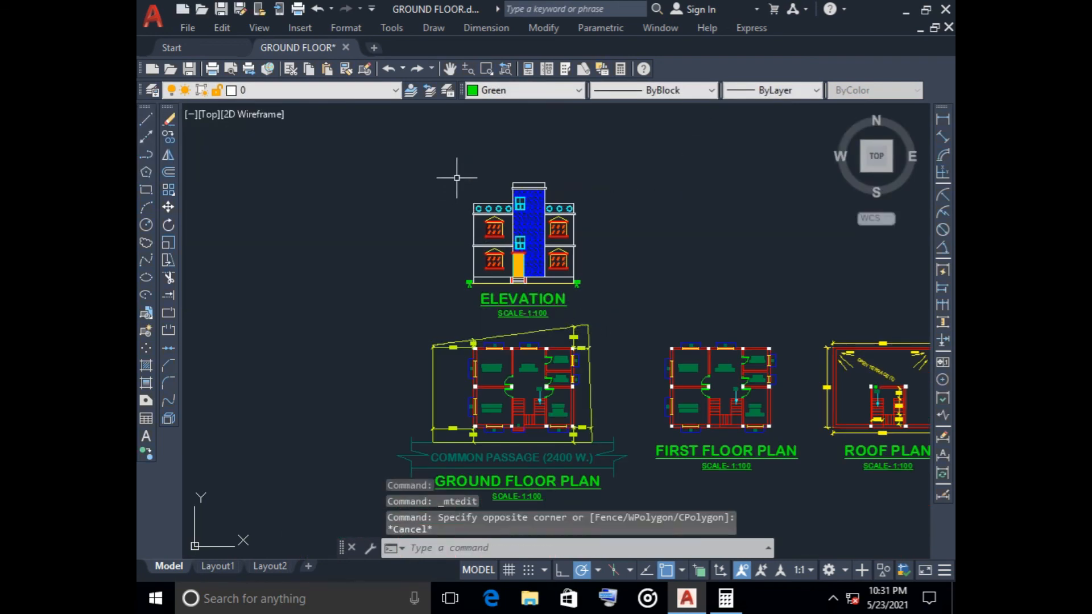
{"action": "scroll", "coordinate": [518, 305], "scroll_direction": "up", "scroll_amount": 4}
{"action": "left_click", "coordinate": [518, 301]}
{"action": "left_click", "coordinate": [491, 284]}
{"action": "right_click", "coordinate": [489, 283]}
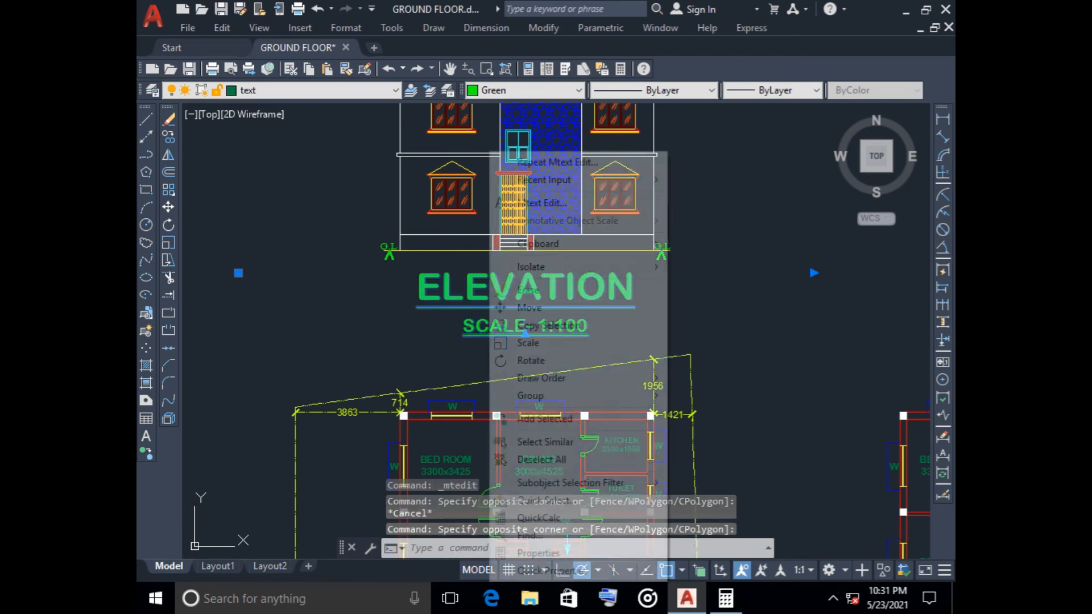
{"action": "left_click", "coordinate": [543, 203]}
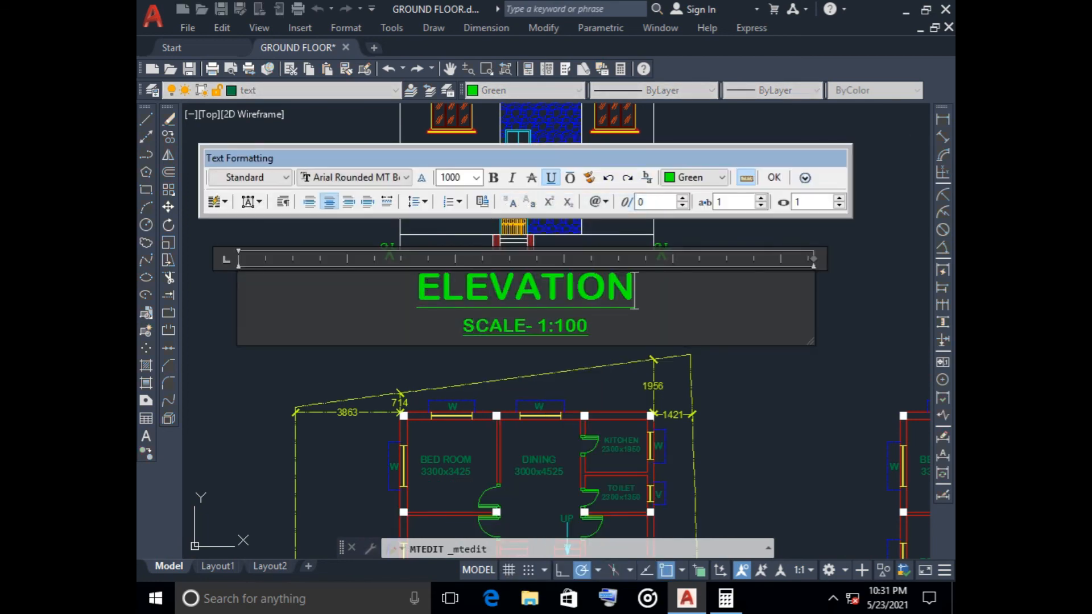
{"action": "left_click_drag", "start_coordinate": [635, 291], "coordinate": [418, 290]}
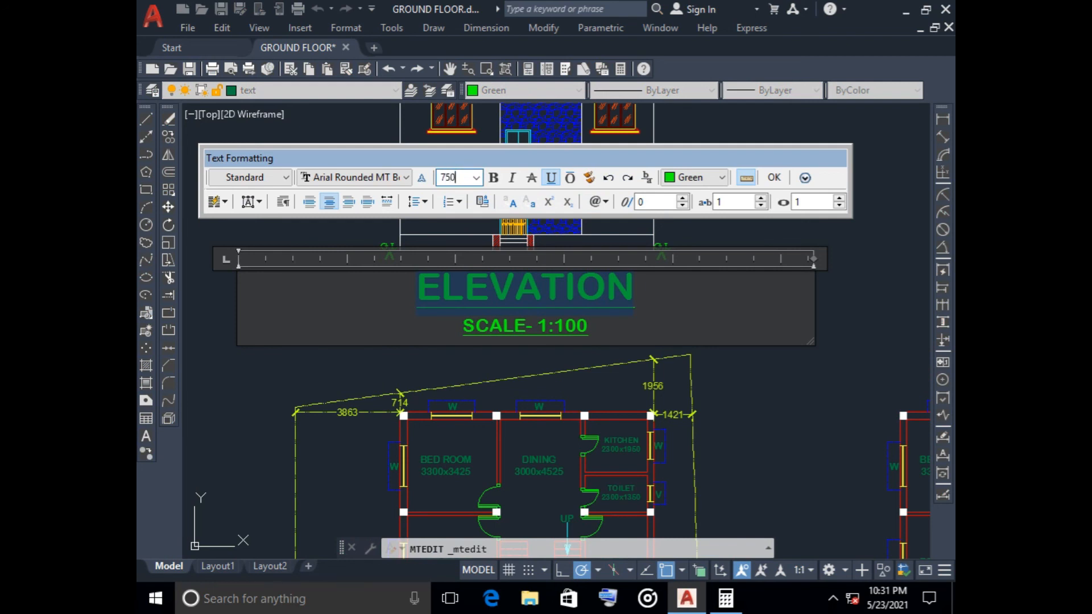
{"action": "key", "text": "Escape"}
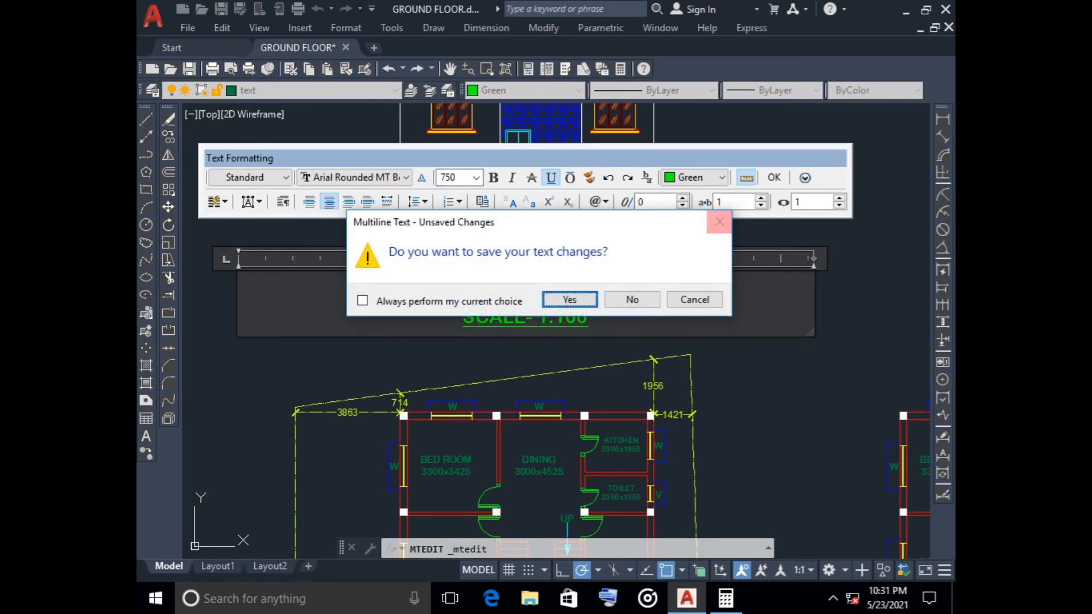
{"action": "left_click", "coordinate": [720, 221]}
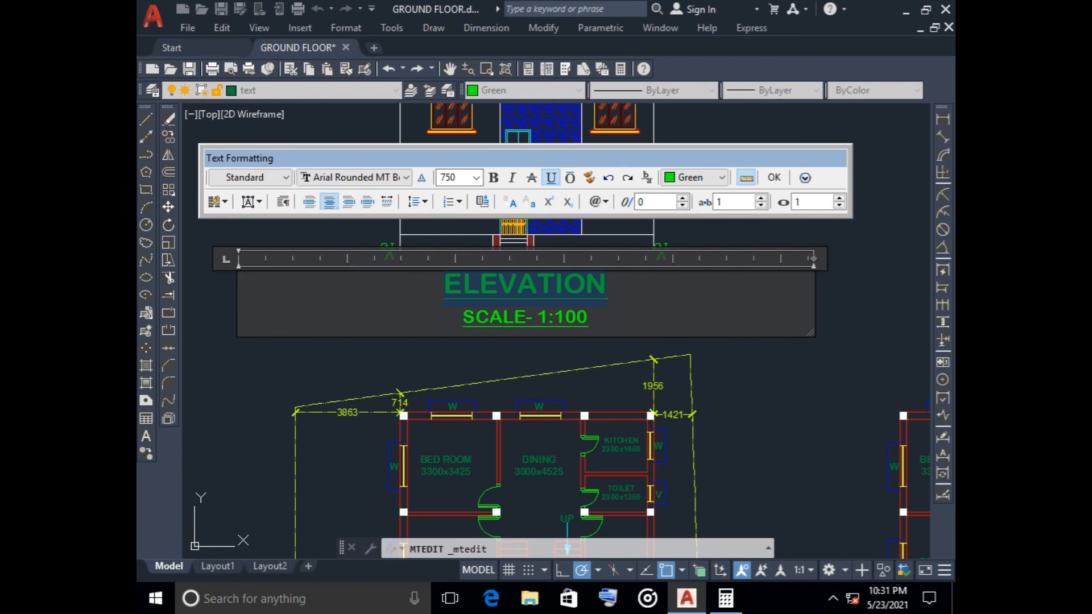
{"action": "left_click", "coordinate": [449, 177]}
{"action": "key", "text": "Return"}
{"action": "key", "text": "Escape"}
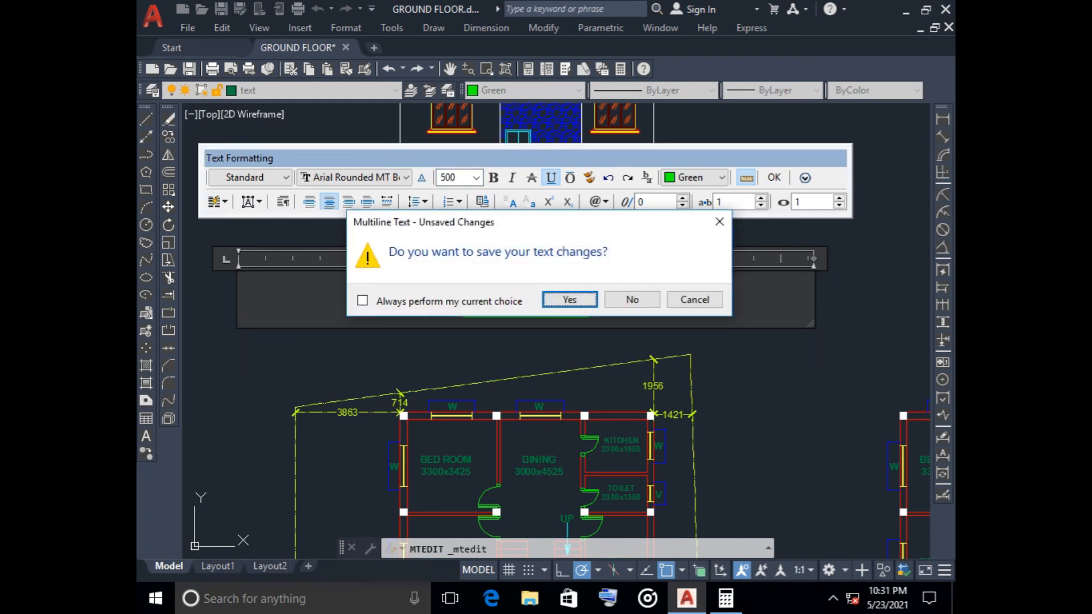
{"action": "key", "text": "Return"}
{"action": "scroll", "coordinate": [581, 304], "scroll_direction": "down", "scroll_amount": 3}
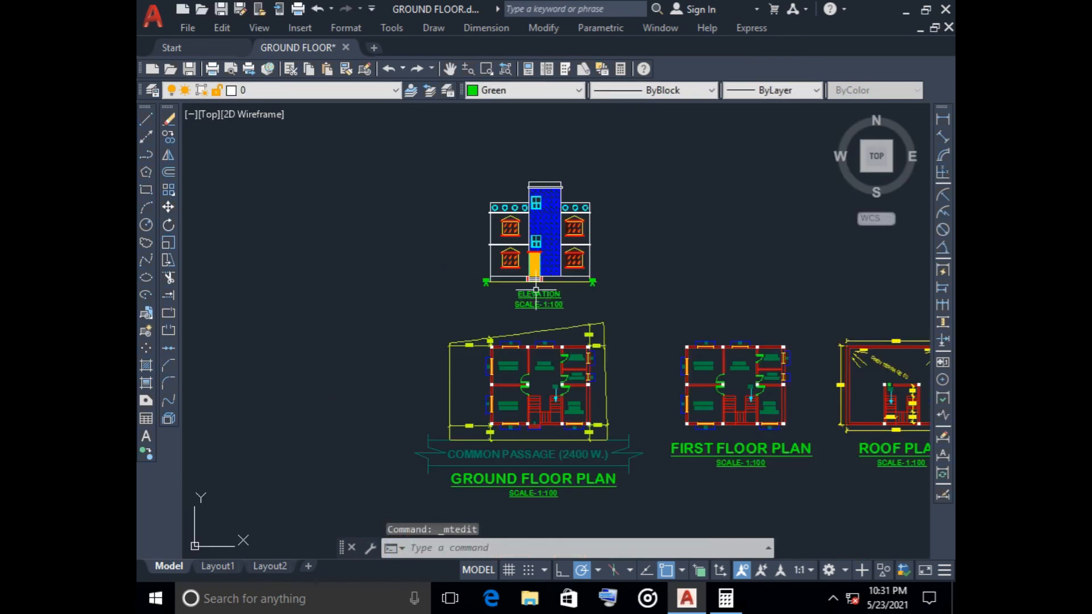
{"action": "scroll", "coordinate": [560, 313], "scroll_direction": "up", "scroll_amount": 4}
{"action": "scroll", "coordinate": [559, 312], "scroll_direction": "down", "scroll_amount": 2}
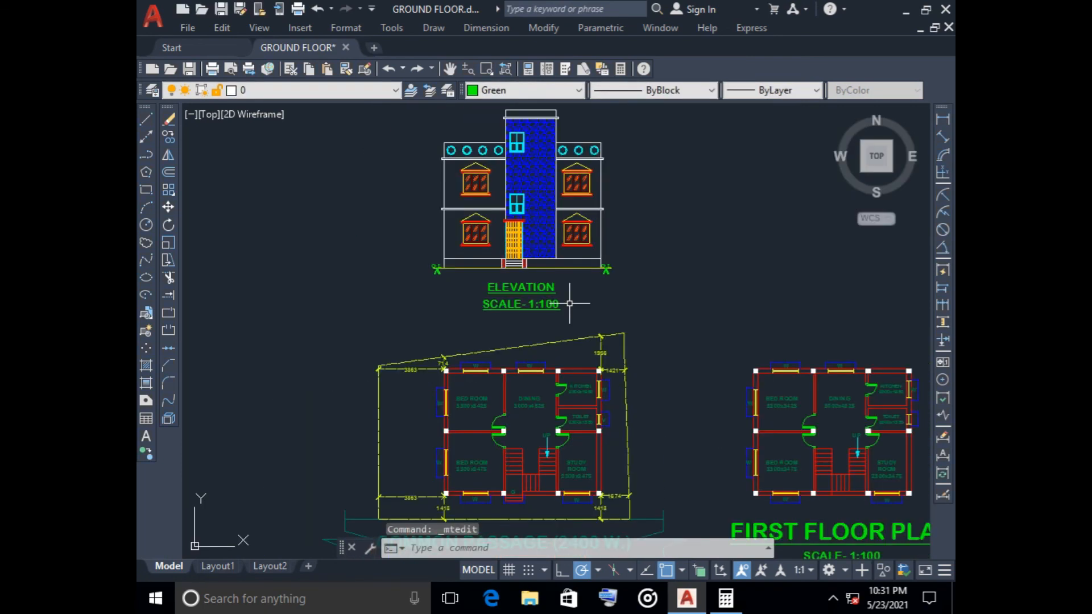
{"action": "scroll", "coordinate": [507, 341], "scroll_direction": "up", "scroll_amount": 4}
{"action": "left_click", "coordinate": [470, 307]}
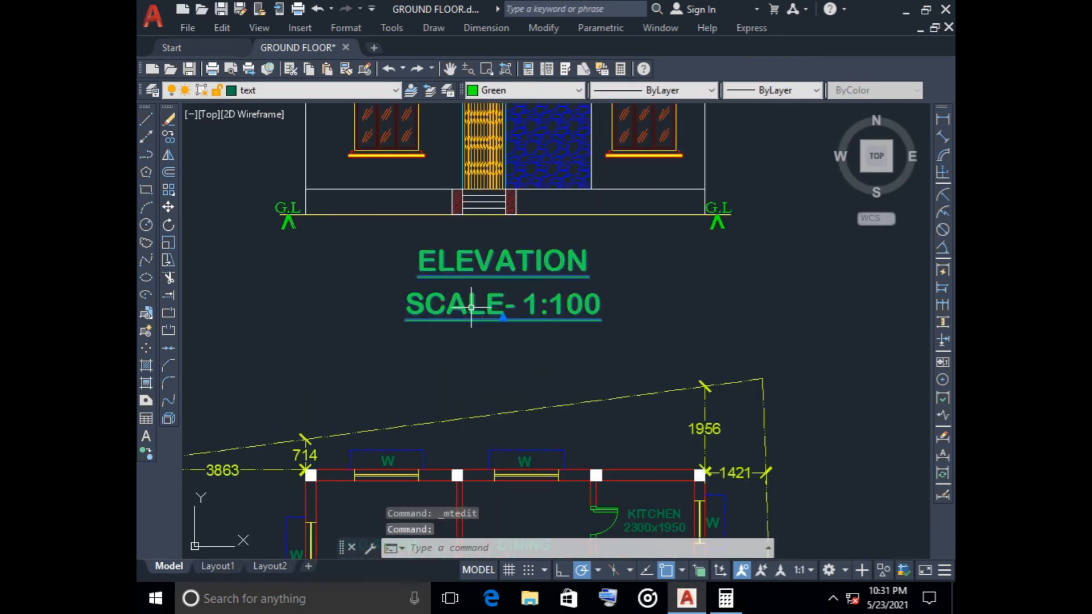
{"action": "right_click", "coordinate": [471, 307]}
{"action": "left_click", "coordinate": [511, 203]}
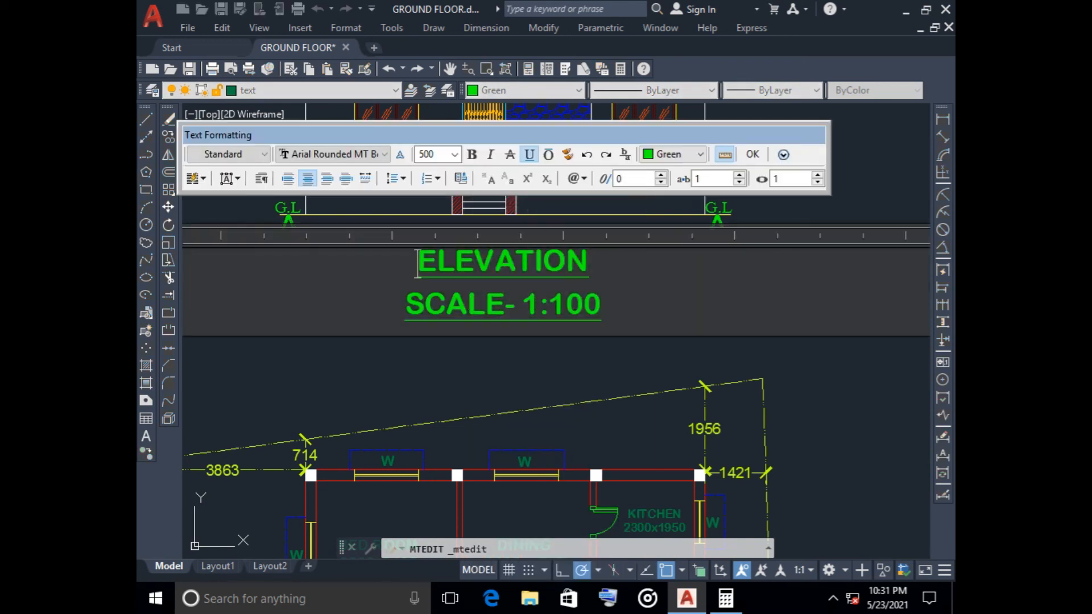
{"action": "left_click_drag", "start_coordinate": [601, 307], "coordinate": [405, 307]}
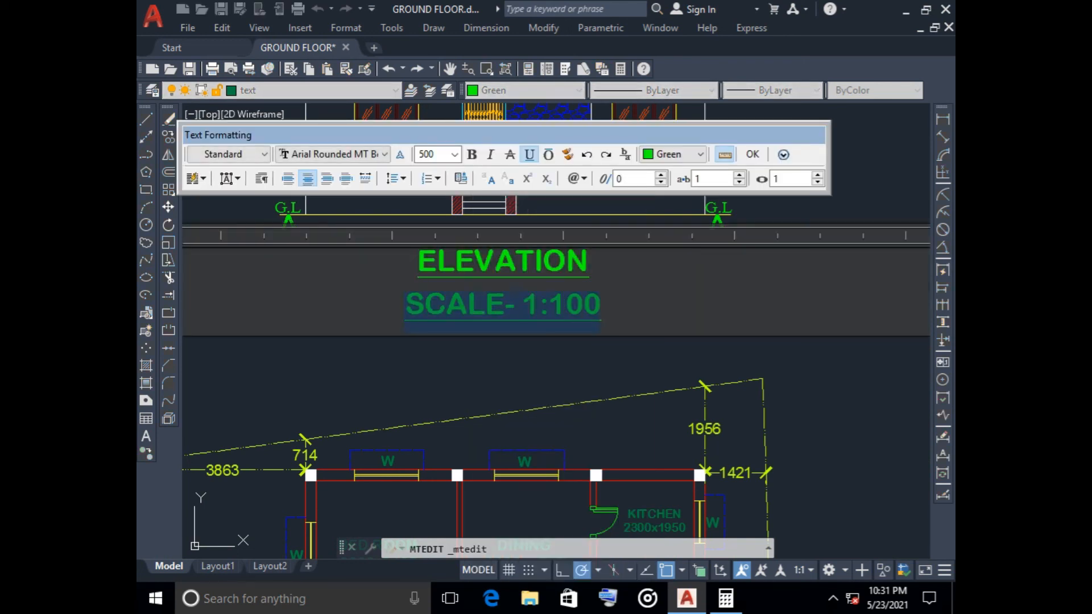
{"action": "type", "text": "150"}
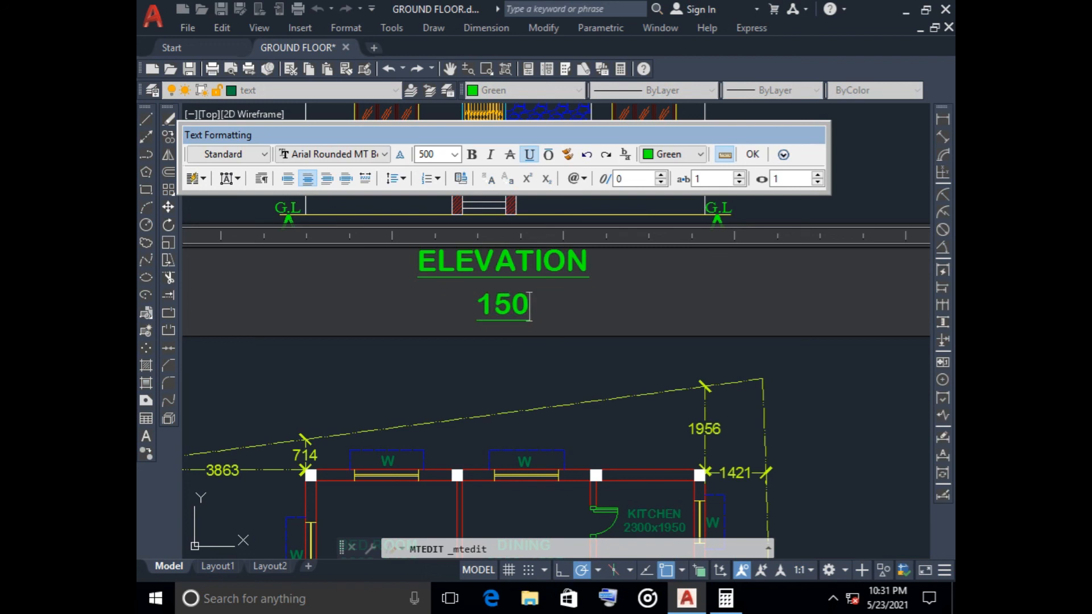
{"action": "key", "text": "BackSpace"}
{"action": "key", "text": "BackSpace"}
{"action": "key", "text": "BackSpace"}
{"action": "key", "text": "Escape"}
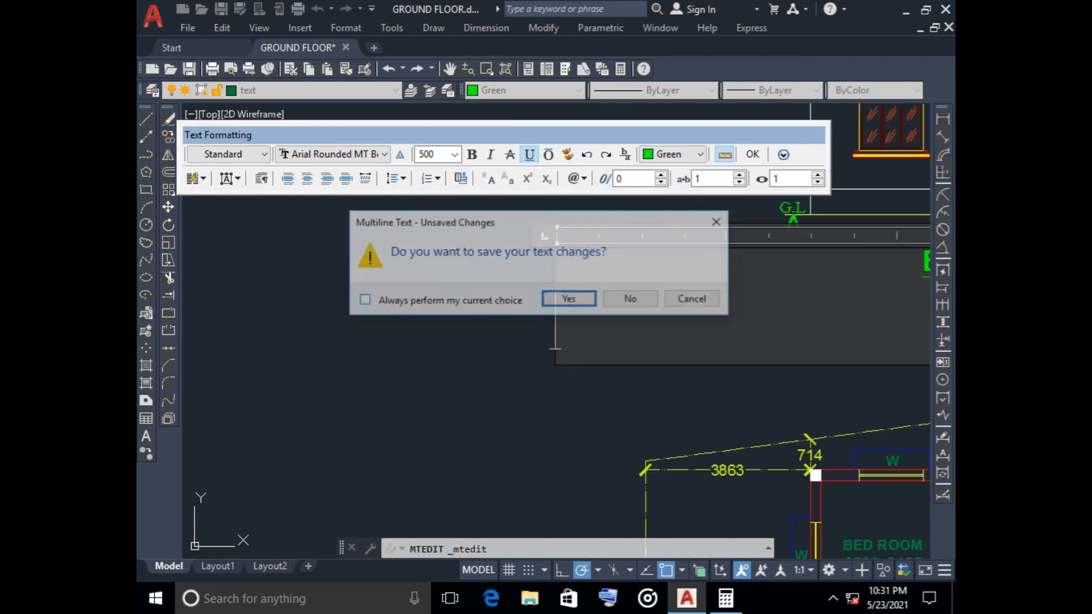
{"action": "left_click", "coordinate": [716, 222]}
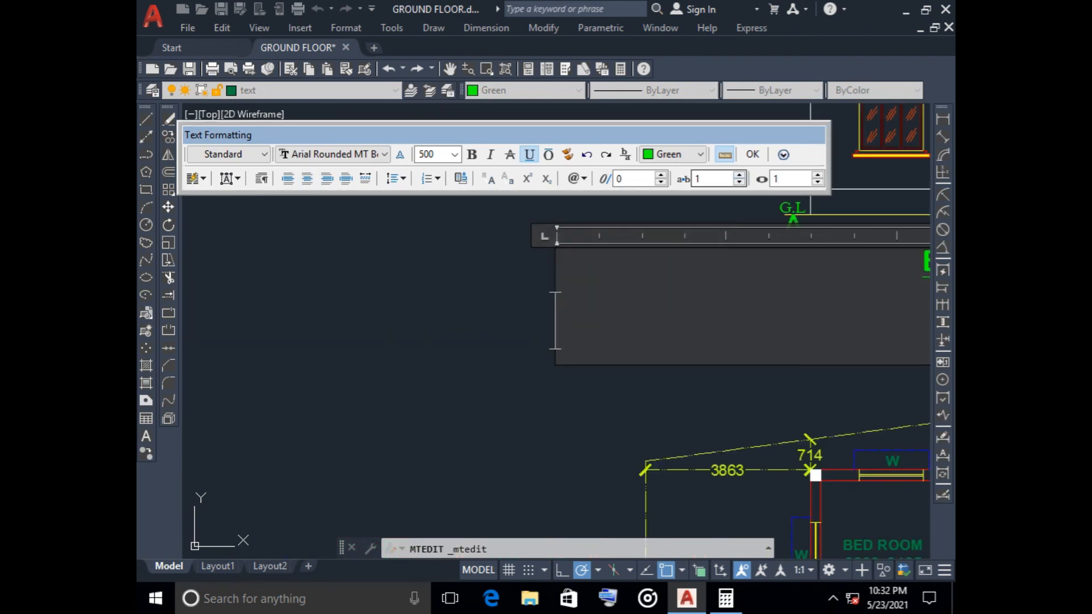
{"action": "key", "text": "Escape"}
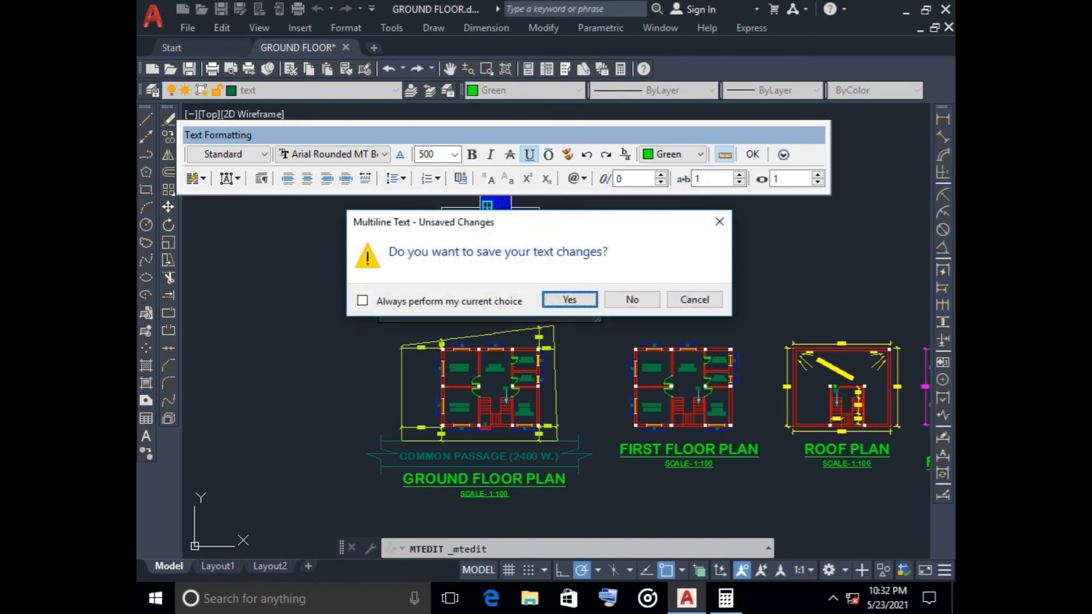
{"action": "left_click", "coordinate": [632, 299]}
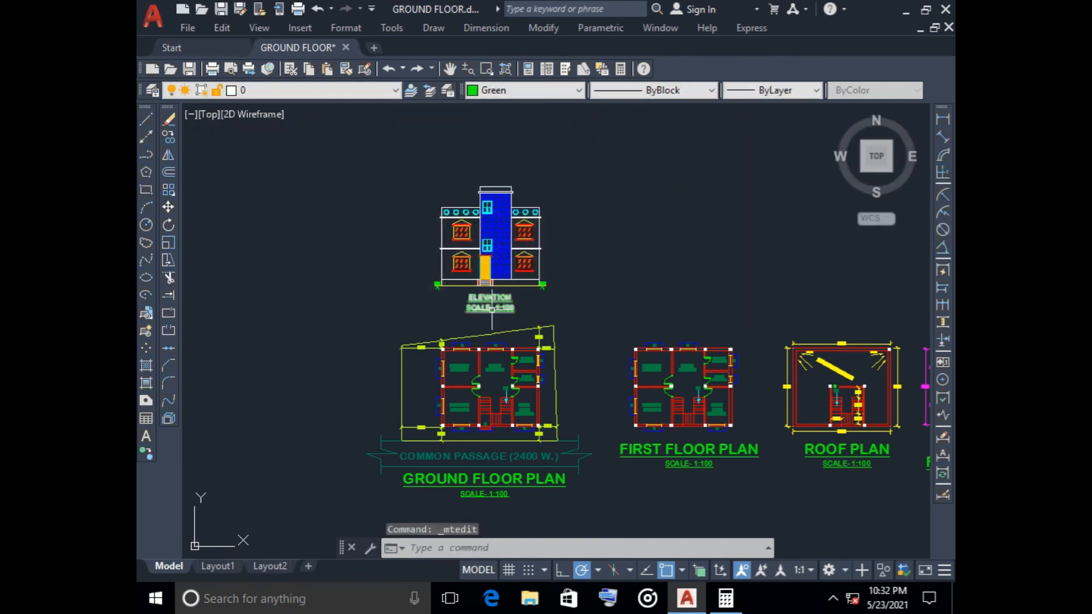
- Set the text height of the SCALE- 1:100 line under the ELEVATION heading to 150 and finish editing the text
{"action": "right_click", "coordinate": [480, 307]}
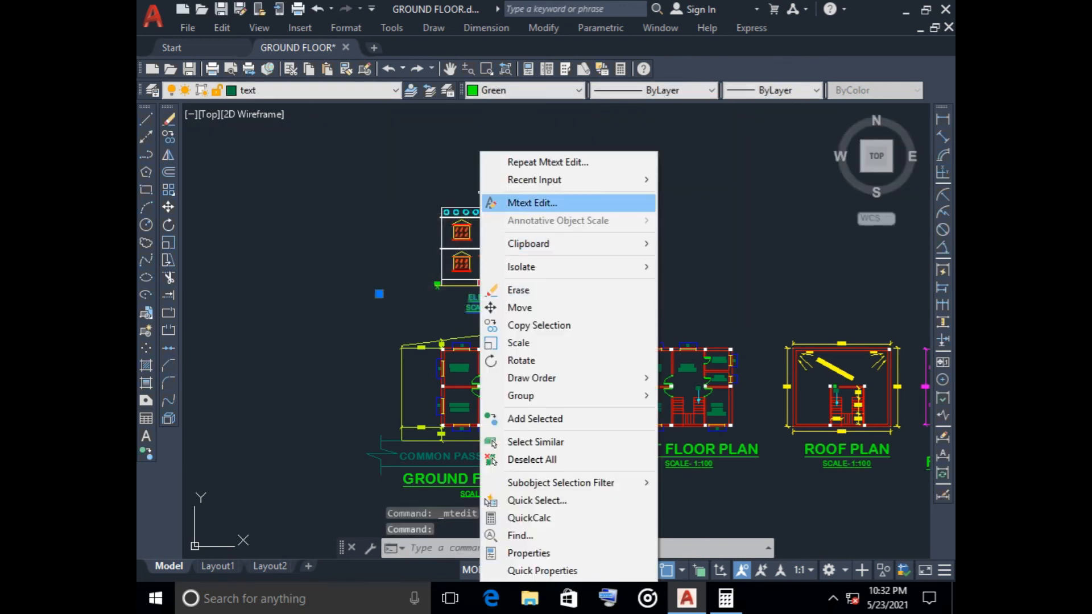
{"action": "left_click", "coordinate": [512, 202]}
{"action": "left_click_drag", "start_coordinate": [569, 301], "coordinate": [375, 303]}
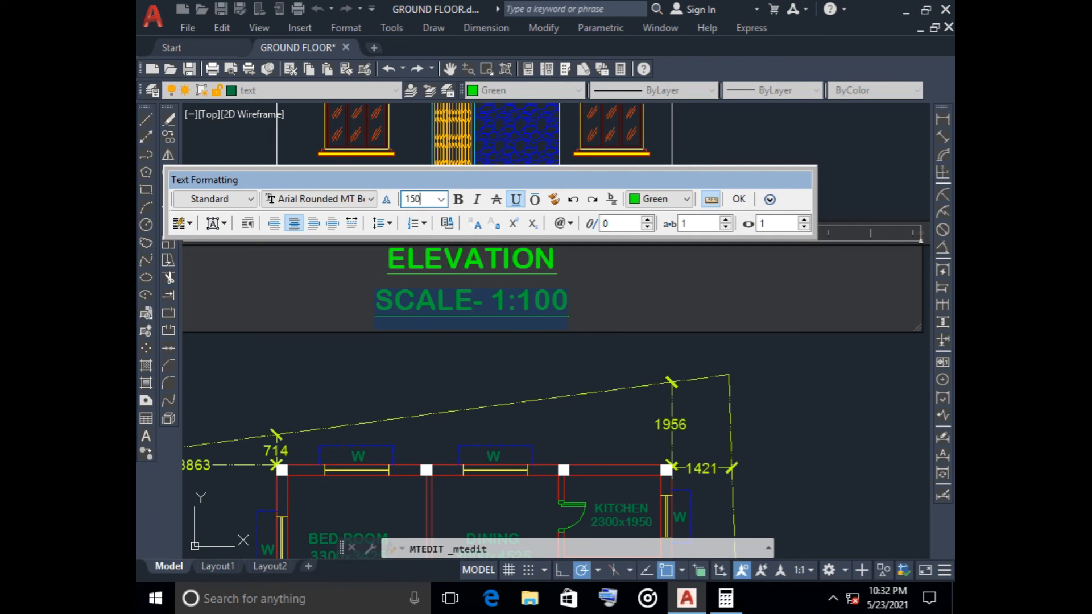
{"action": "key", "text": "Return"}
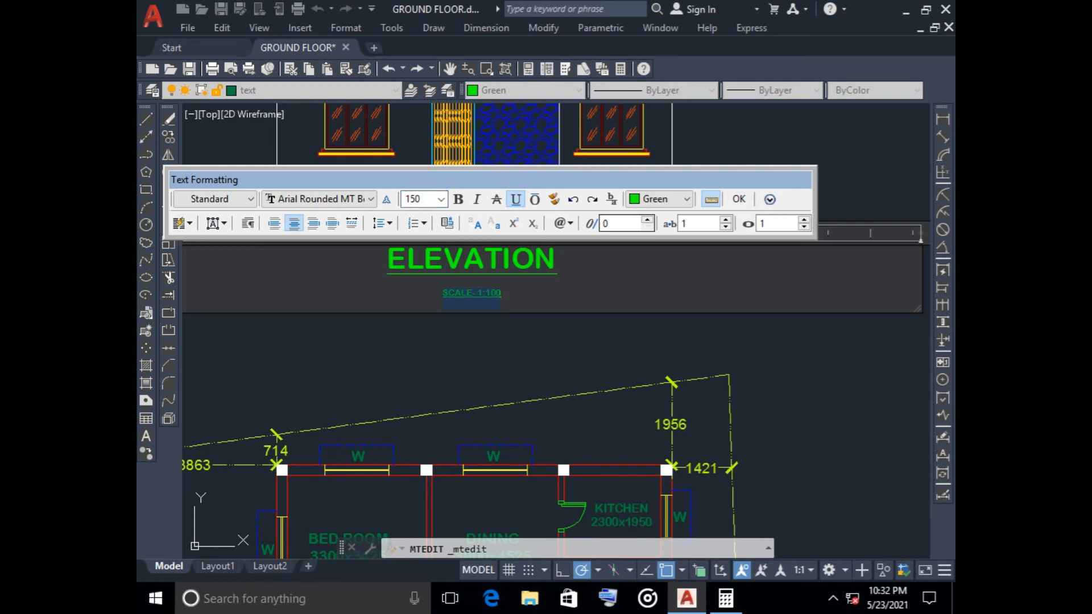
{"action": "left_click", "coordinate": [738, 199]}
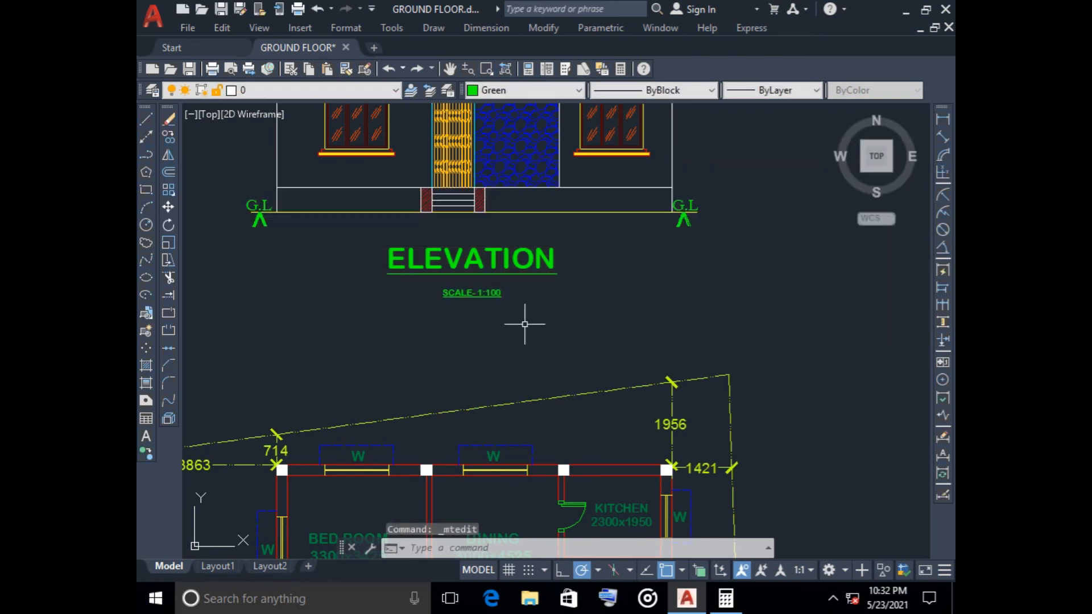
{"action": "scroll", "coordinate": [458, 268], "scroll_direction": "down", "scroll_amount": 4}
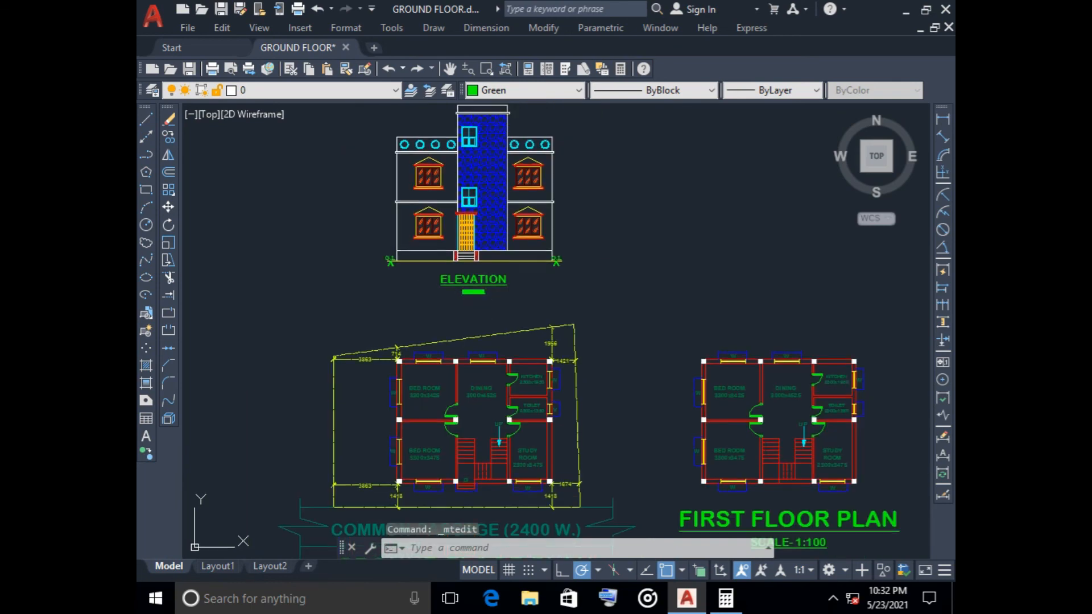
{"action": "middle_click_drag", "start_coordinate": [481, 294], "coordinate": [471, 317]}
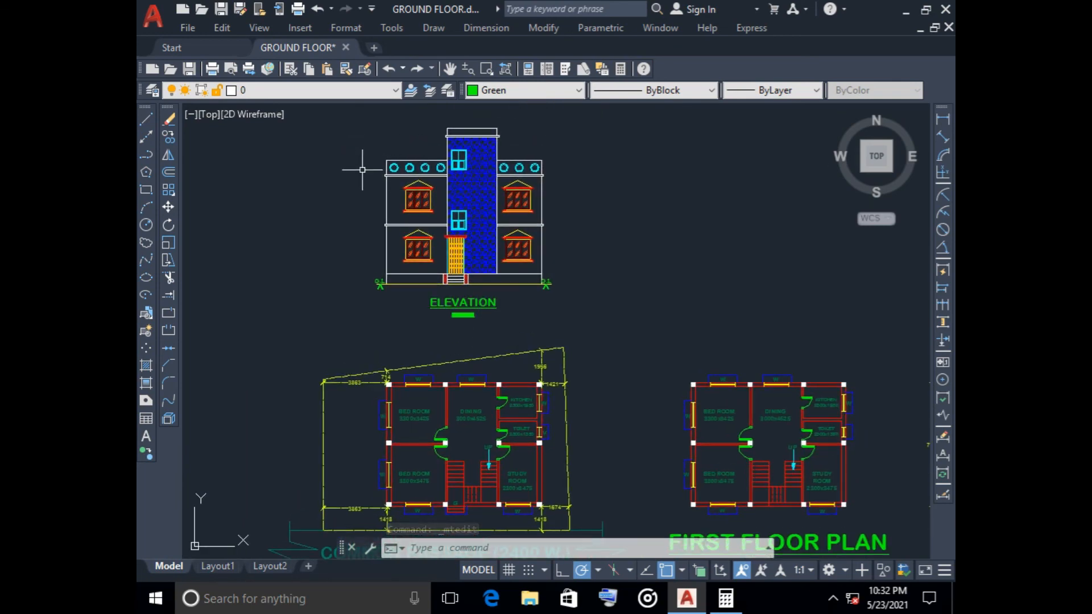
{"action": "scroll", "coordinate": [551, 285], "scroll_direction": "up", "scroll_amount": 4}
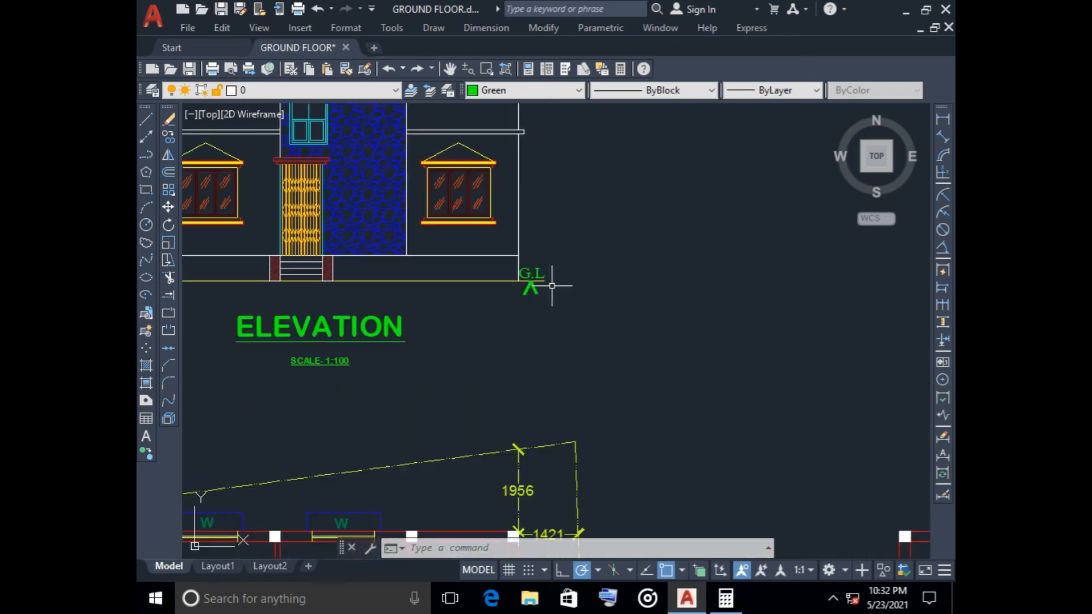
{"action": "scroll", "coordinate": [551, 286], "scroll_direction": "down", "scroll_amount": 5}
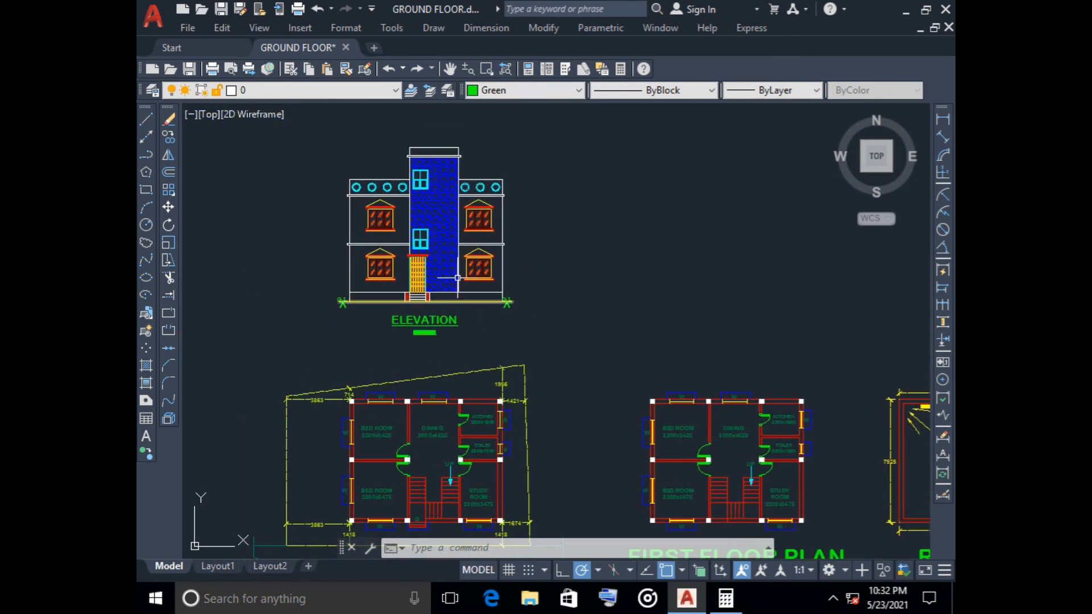
{"action": "scroll", "coordinate": [457, 278], "scroll_direction": "up", "scroll_amount": 2}
{"action": "scroll", "coordinate": [599, 218], "scroll_direction": "down", "scroll_amount": 2}
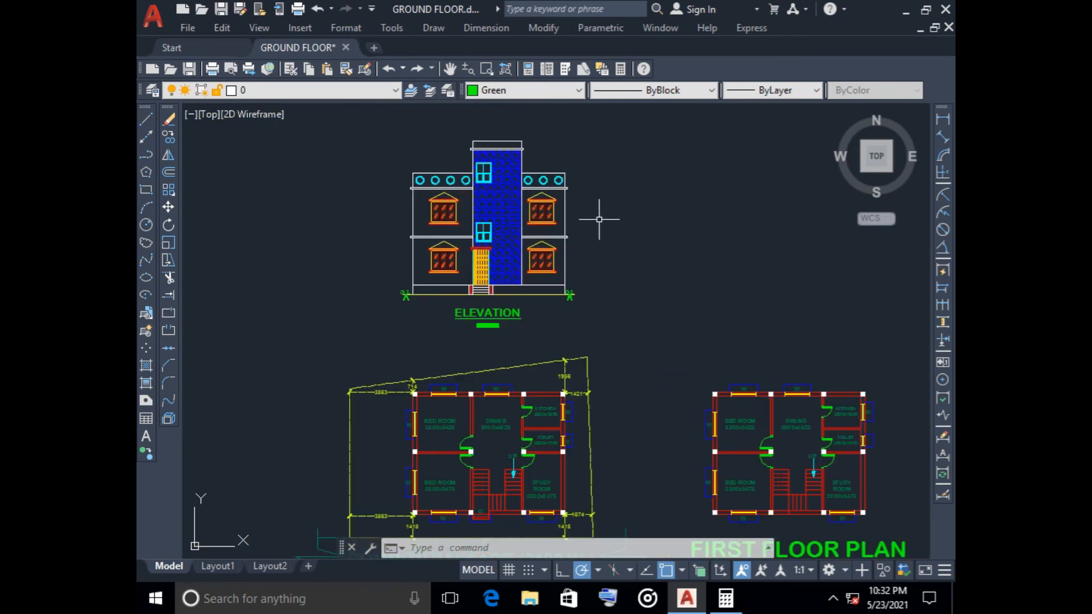
{"action": "middle_click_drag", "start_coordinate": [597, 216], "coordinate": [582, 232]}
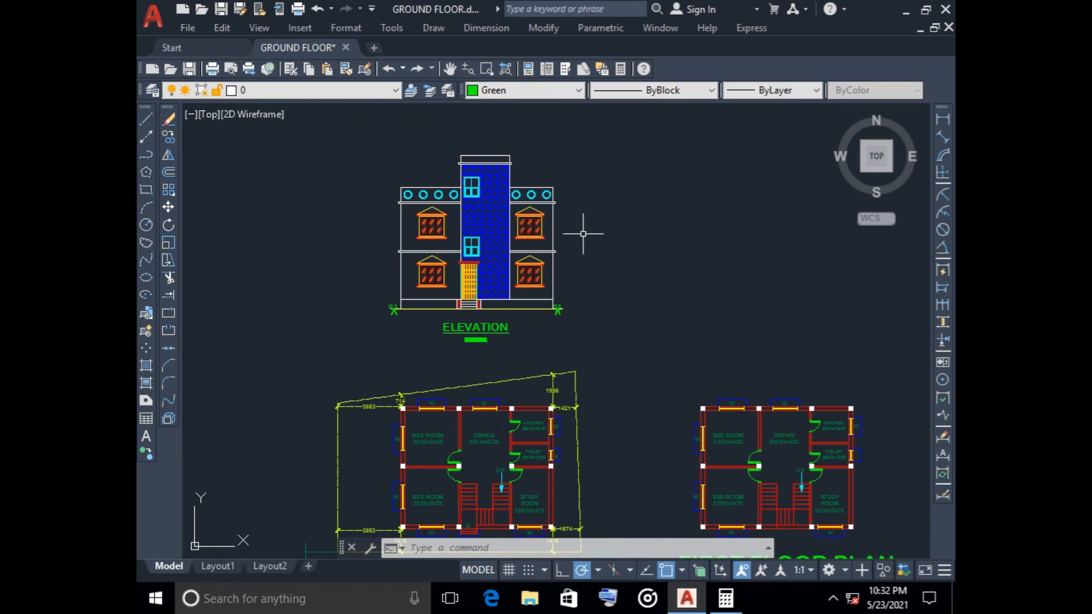